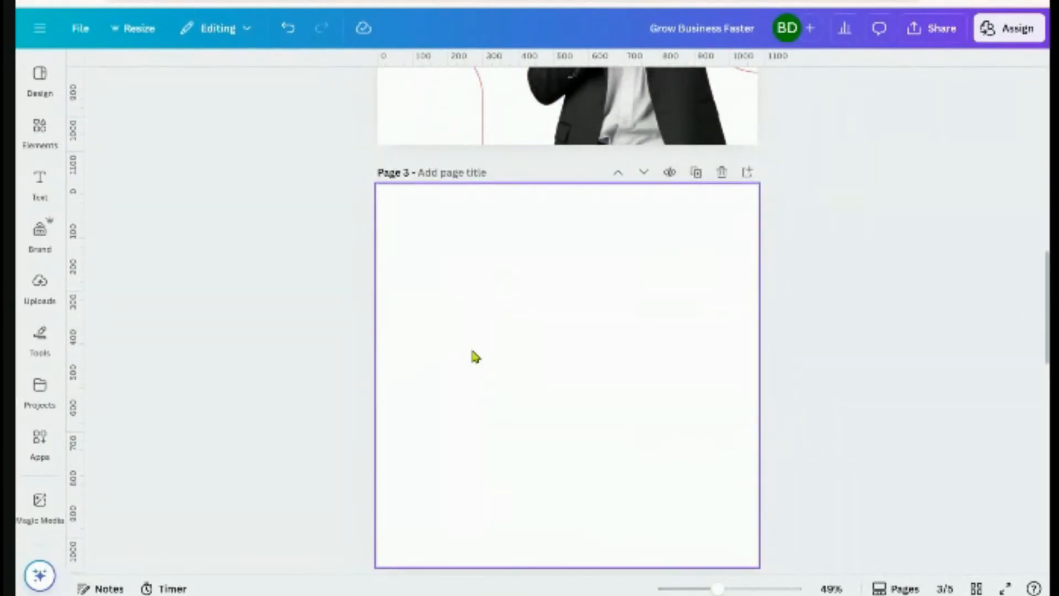
Rerun the recent 'businessman' search in Elements and show all photo results
{"action": "scroll", "coordinate": [595, 386], "scroll_direction": "up", "scroll_amount": 4}
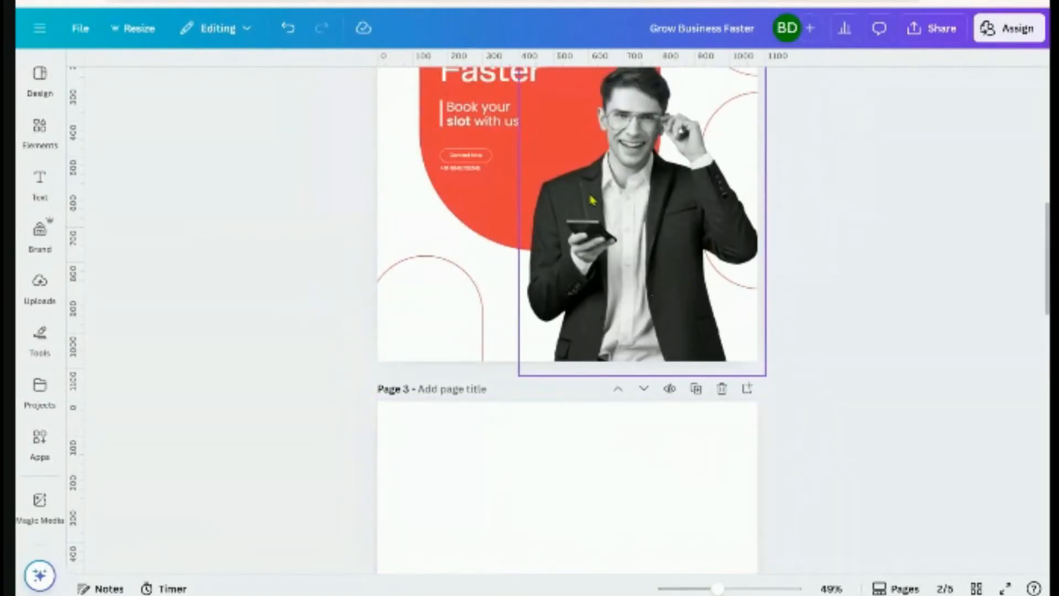
{"action": "scroll", "coordinate": [596, 441], "scroll_direction": "down", "scroll_amount": 5}
{"action": "left_click", "coordinate": [40, 127]}
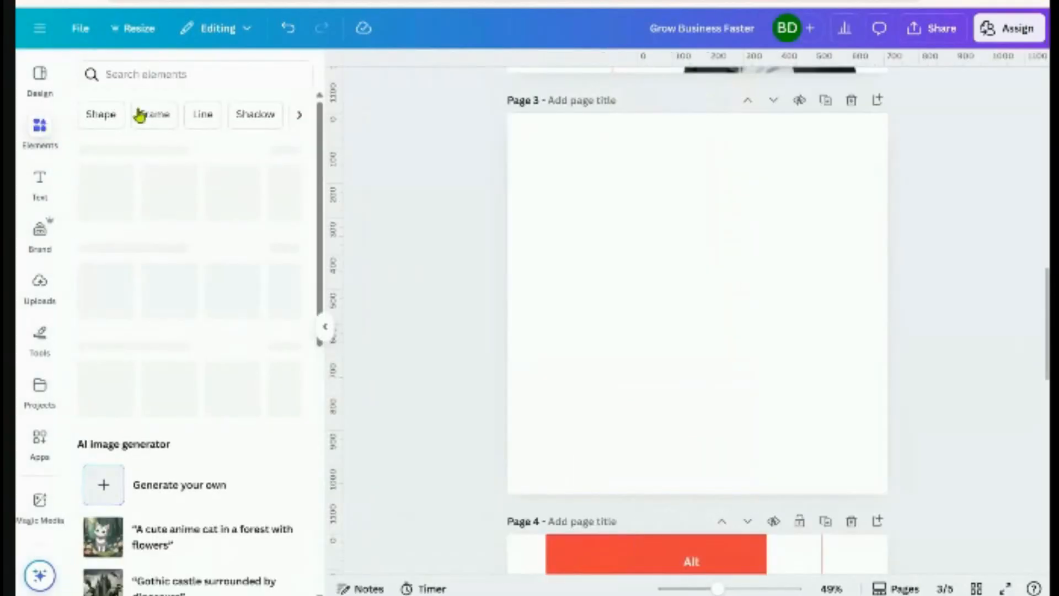
{"action": "left_click", "coordinate": [141, 76]}
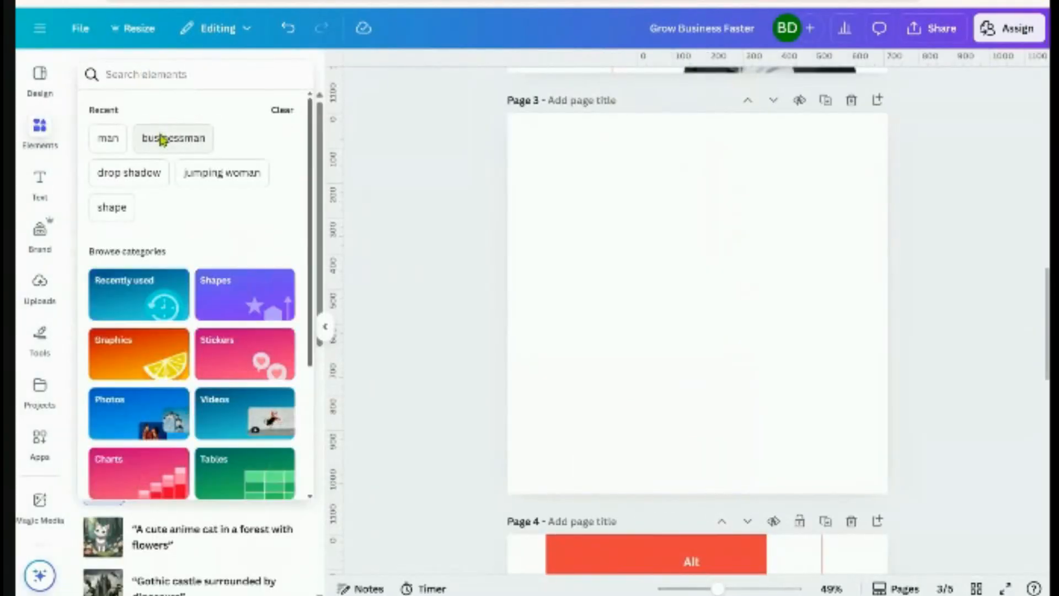
{"action": "left_click", "coordinate": [160, 137]}
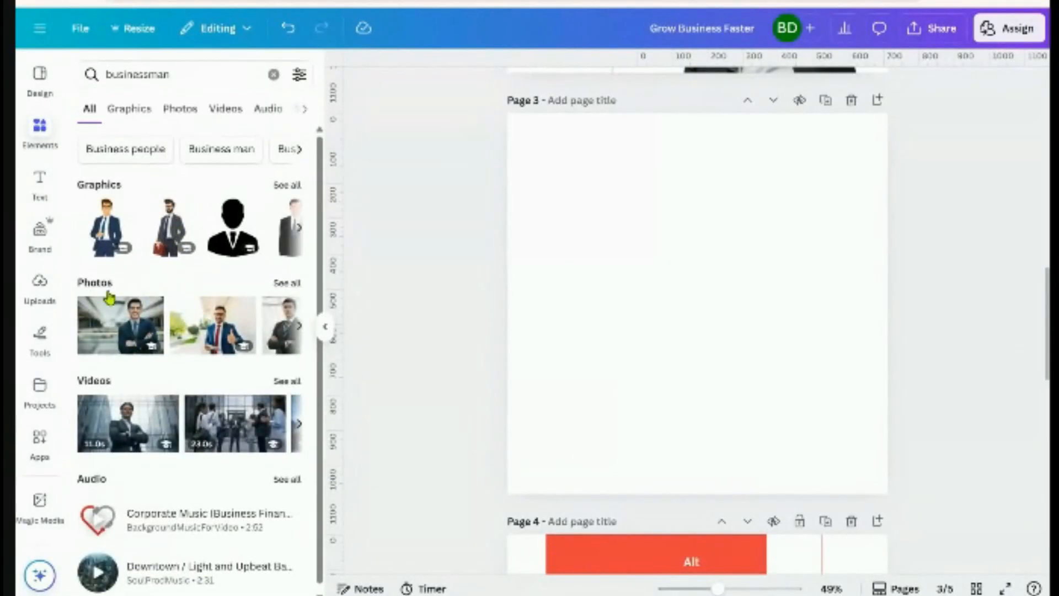
{"action": "left_click", "coordinate": [282, 284]}
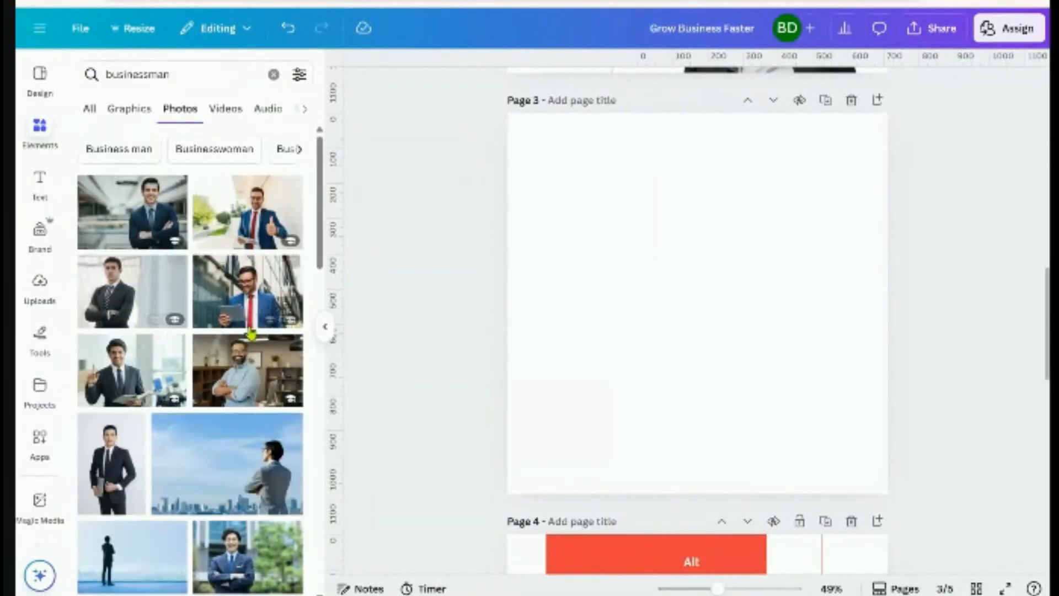
Add the pink-background businessman photo to blank Page 3
{"action": "scroll", "coordinate": [181, 449], "scroll_direction": "down", "scroll_amount": 1}
{"action": "scroll", "coordinate": [181, 448], "scroll_direction": "down", "scroll_amount": 10}
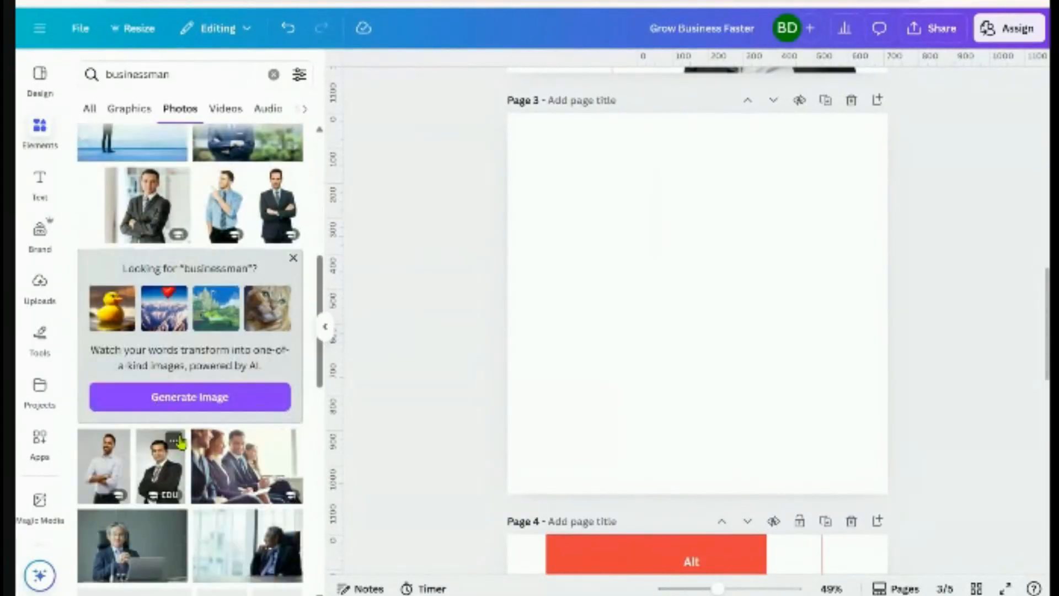
{"action": "scroll", "coordinate": [181, 440], "scroll_direction": "down", "scroll_amount": 10}
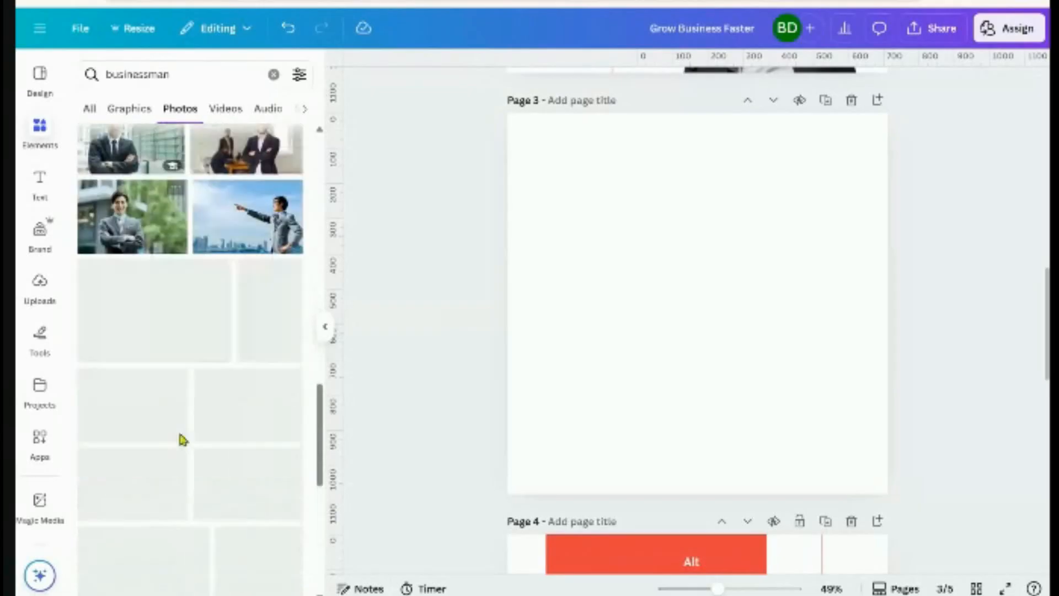
{"action": "scroll", "coordinate": [181, 435], "scroll_direction": "down", "scroll_amount": 4}
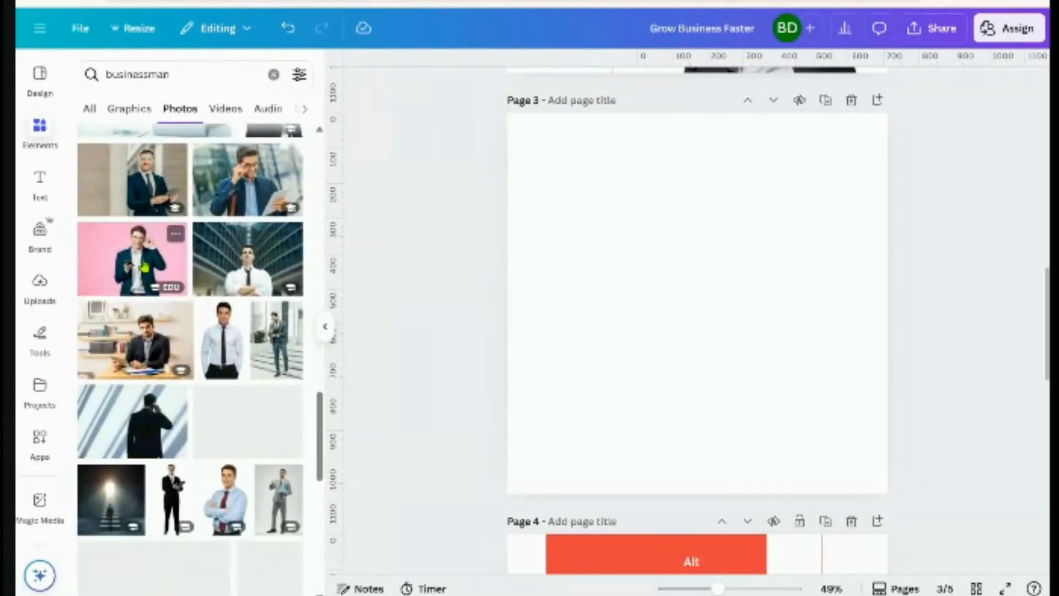
{"action": "left_click", "coordinate": [144, 265]}
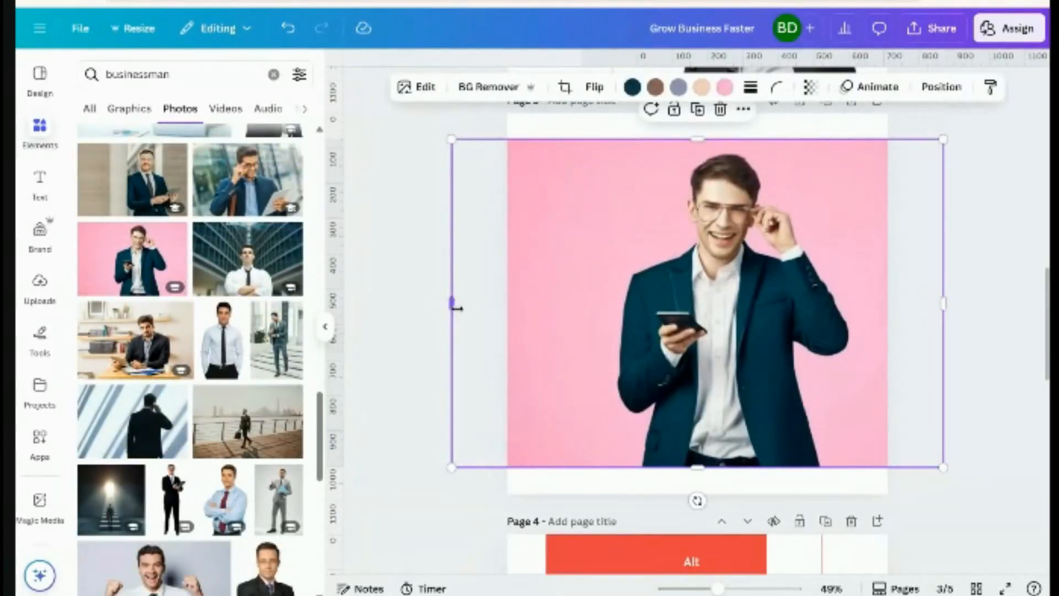
Crop the businessman photo narrower on both sides and remove its pink background
{"action": "left_click_drag", "start_coordinate": [452, 302], "coordinate": [601, 298]}
{"action": "left_click", "coordinate": [488, 87]}
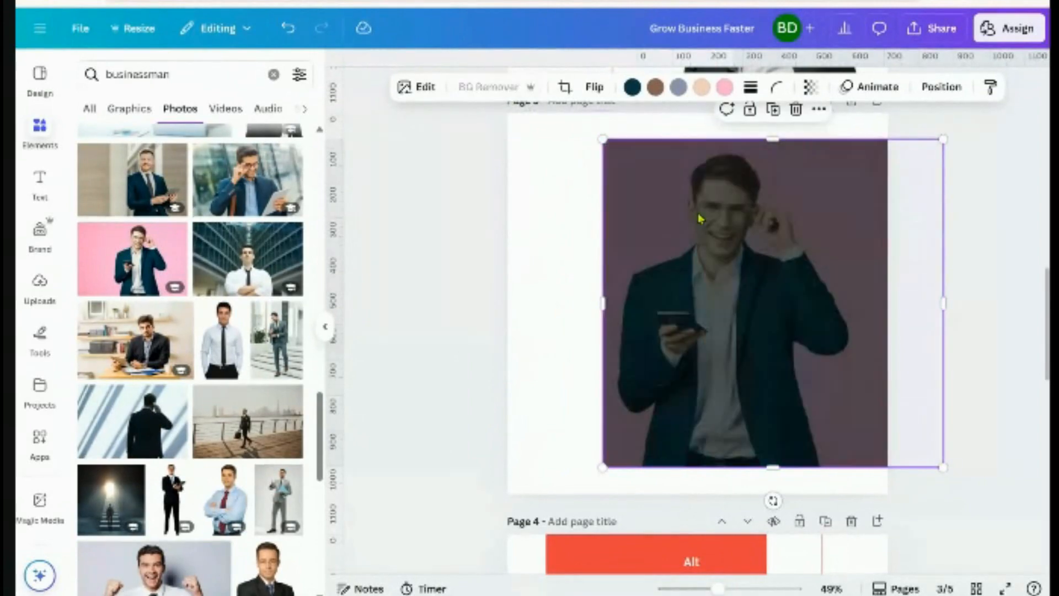
{"action": "left_click_drag", "start_coordinate": [943, 303], "coordinate": [854, 333]}
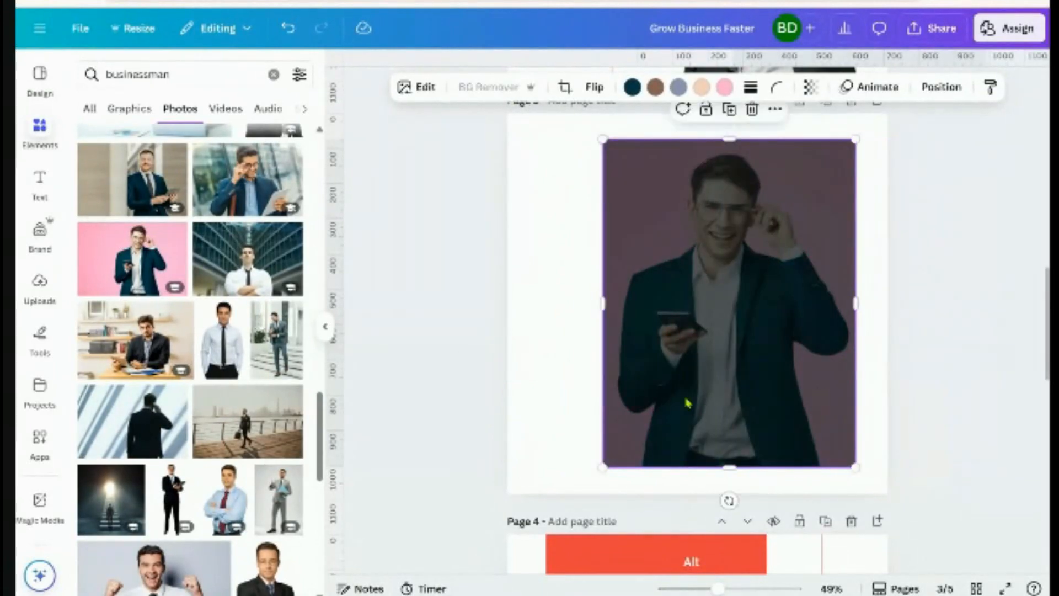
{"action": "left_click_drag", "start_coordinate": [599, 299], "coordinate": [609, 316]}
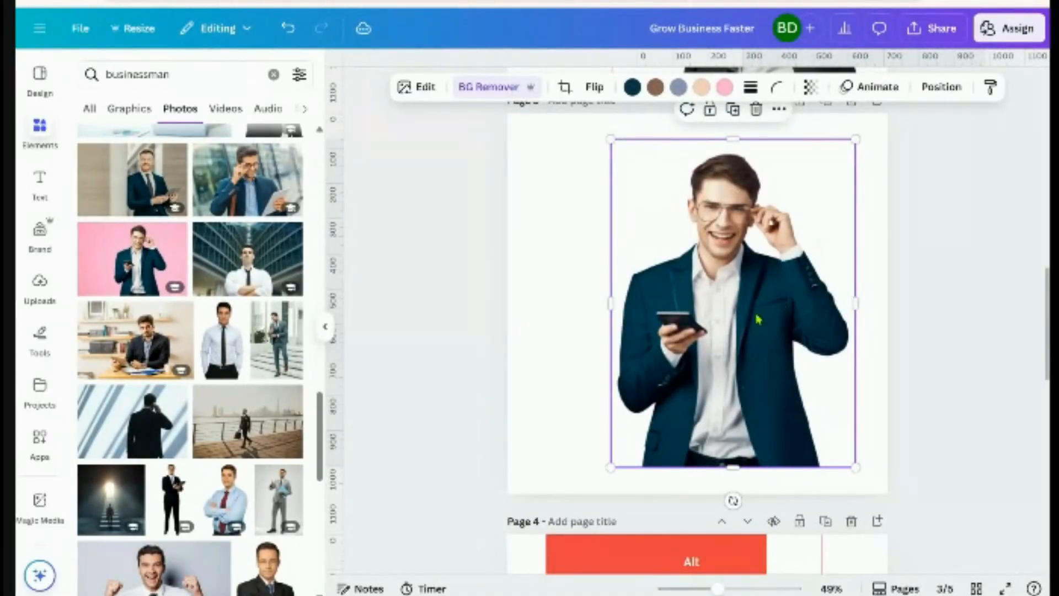
Shrink the cut-out photo and move it off Page 3 onto Page 4
{"action": "scroll", "coordinate": [768, 331], "scroll_direction": "up", "scroll_amount": 2}
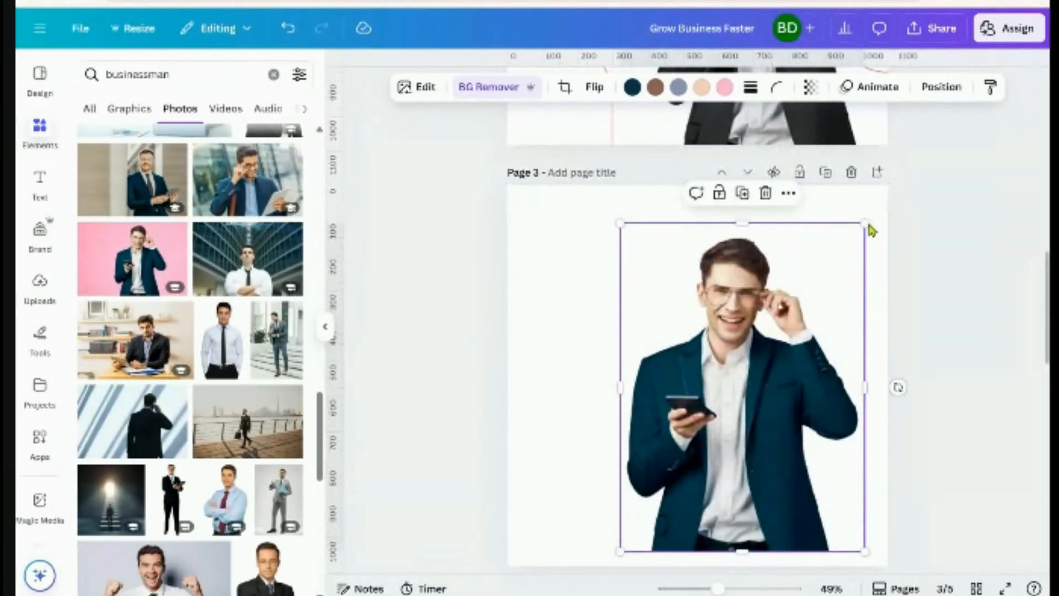
{"action": "left_click_drag", "start_coordinate": [862, 225], "coordinate": [801, 421]}
{"action": "scroll", "coordinate": [737, 371], "scroll_direction": "down", "scroll_amount": 2}
{"action": "scroll", "coordinate": [743, 435], "scroll_direction": "down", "scroll_amount": 5}
{"action": "scroll", "coordinate": [943, 379], "scroll_direction": "up", "scroll_amount": 6}
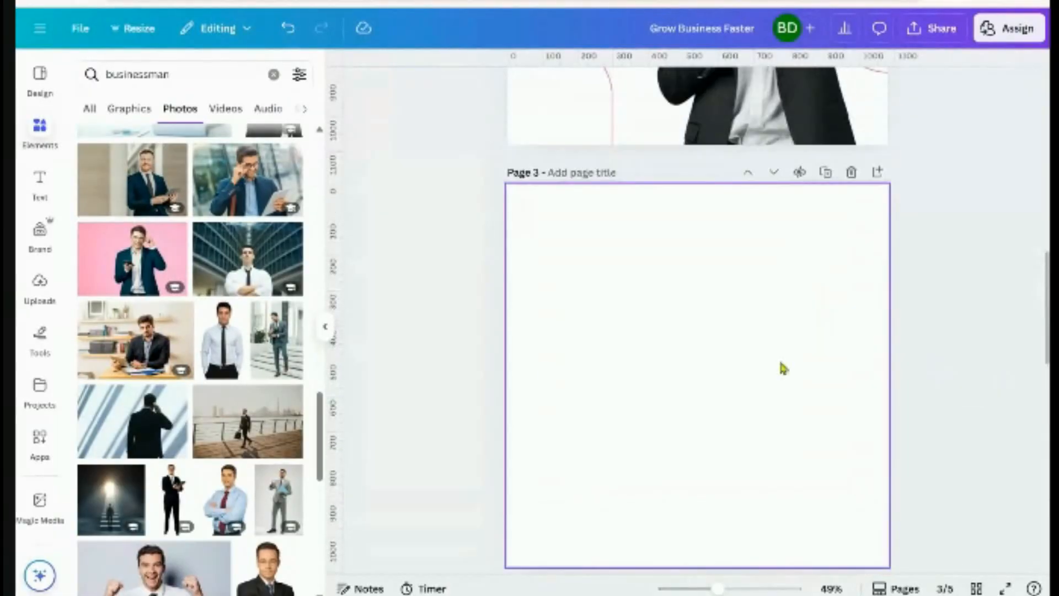
Clear the businessman search and search Elements for 'shape'
{"action": "left_click", "coordinate": [41, 130]}
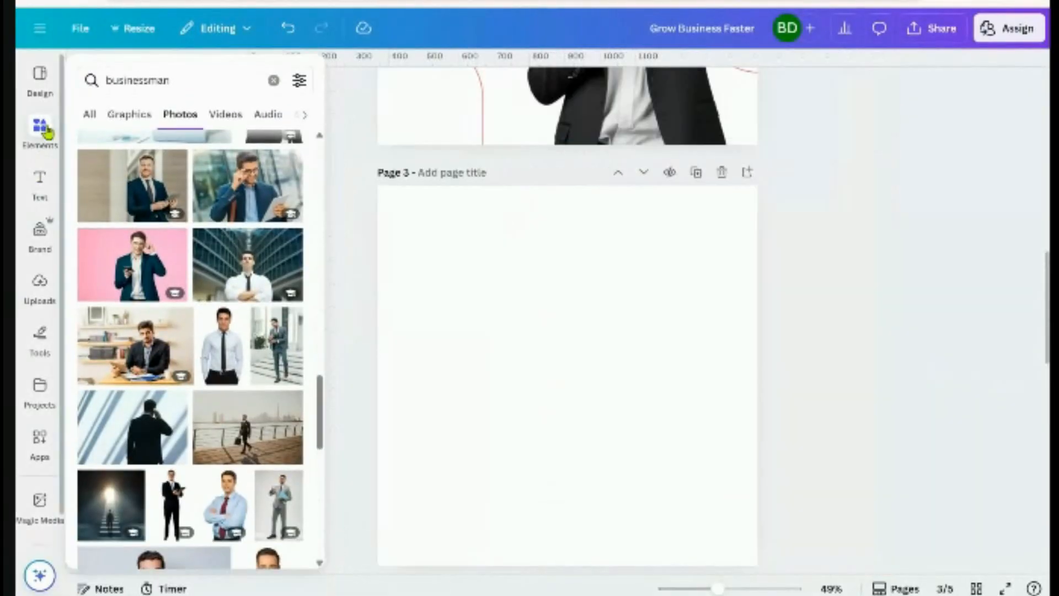
{"action": "left_click", "coordinate": [274, 82]}
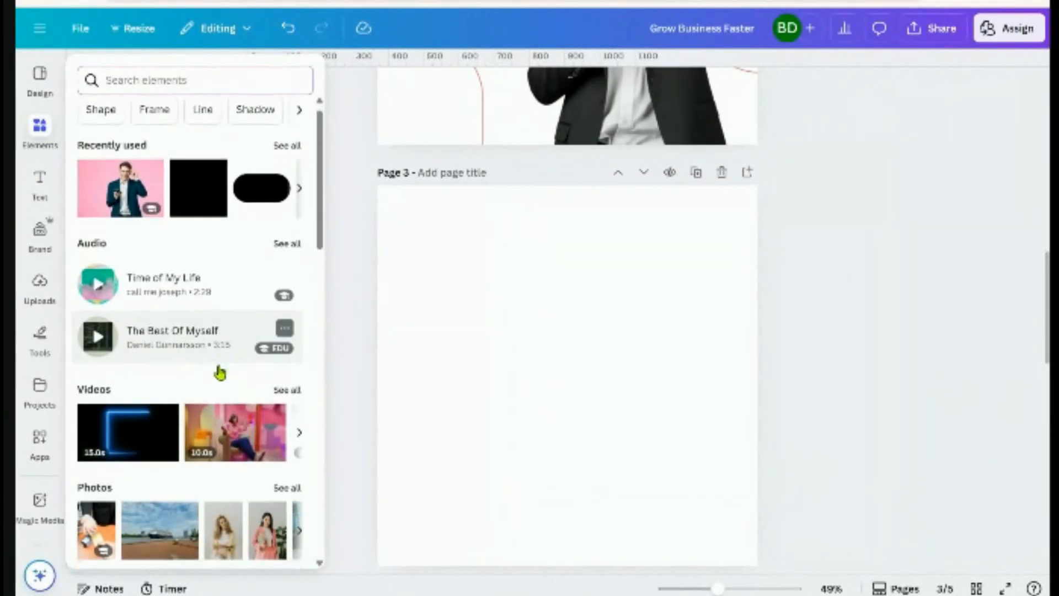
{"action": "scroll", "coordinate": [217, 369], "scroll_direction": "down", "scroll_amount": 9}
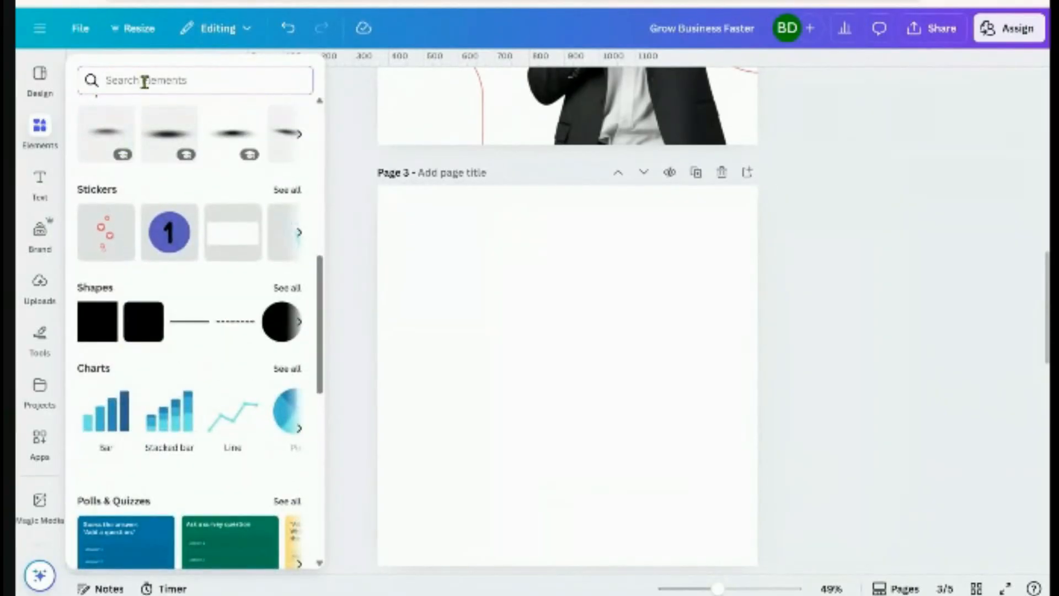
{"action": "left_click", "coordinate": [138, 81]}
{"action": "type", "text": "shape"}
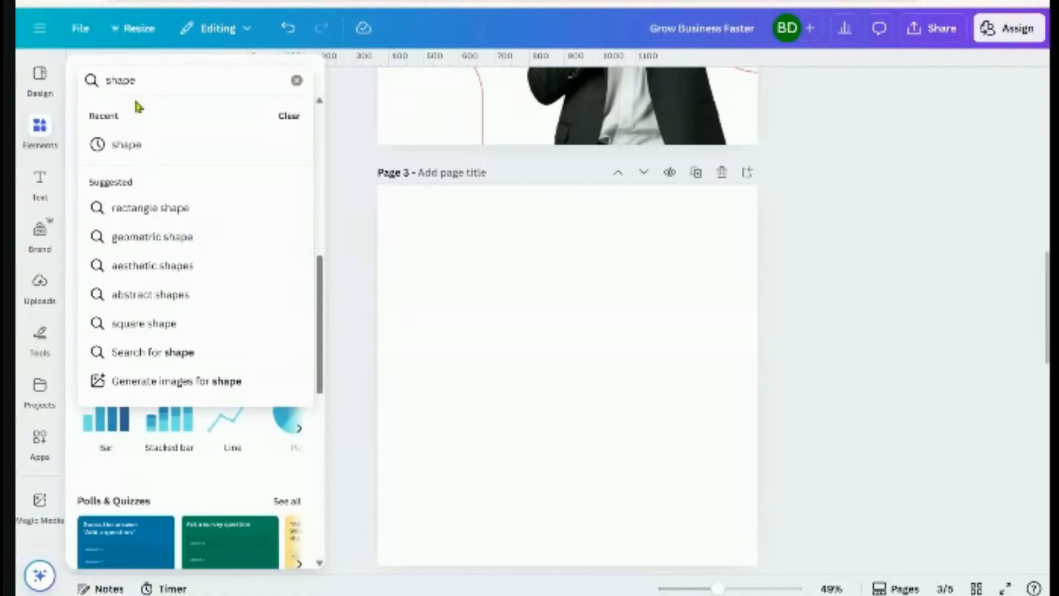
{"action": "key", "text": "Return"}
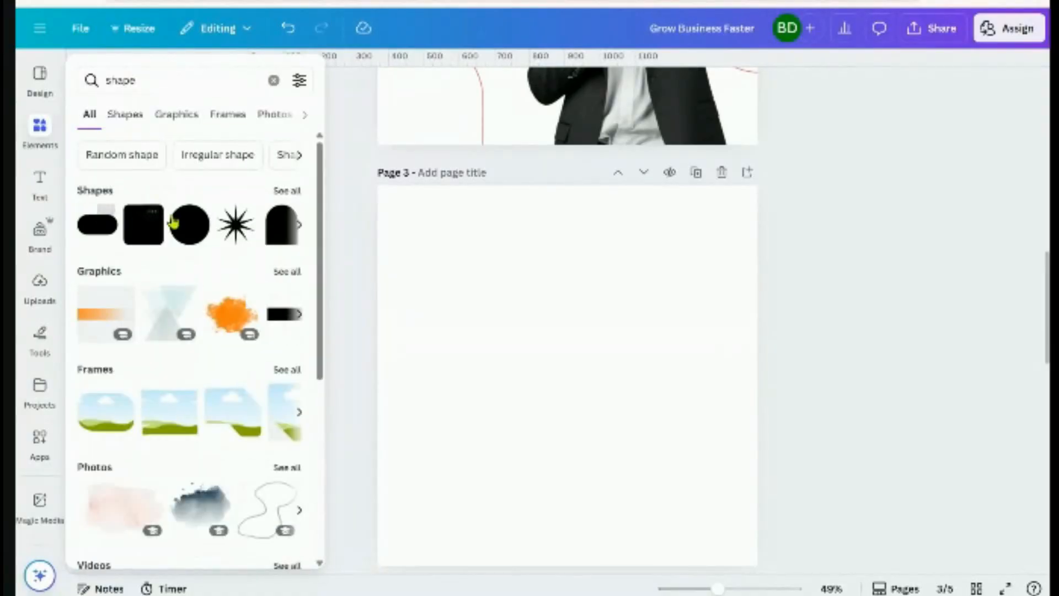
Add the red pill shape from the full Shapes results to the centre of Page 3
{"action": "left_click", "coordinate": [281, 190]}
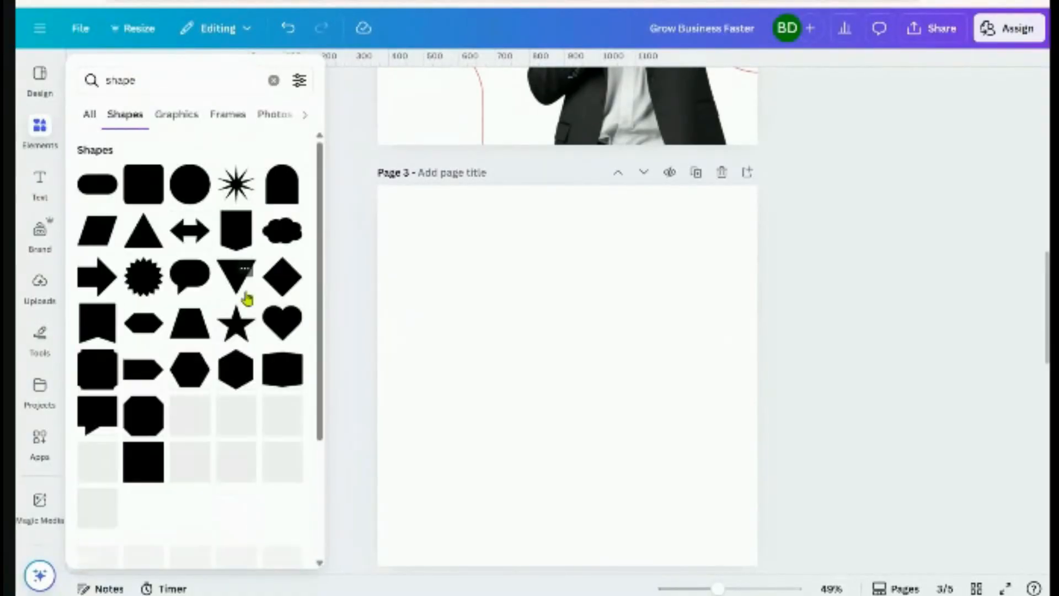
{"action": "left_click", "coordinate": [91, 193]}
{"action": "left_click", "coordinate": [558, 380]}
{"action": "left_click", "coordinate": [629, 413]}
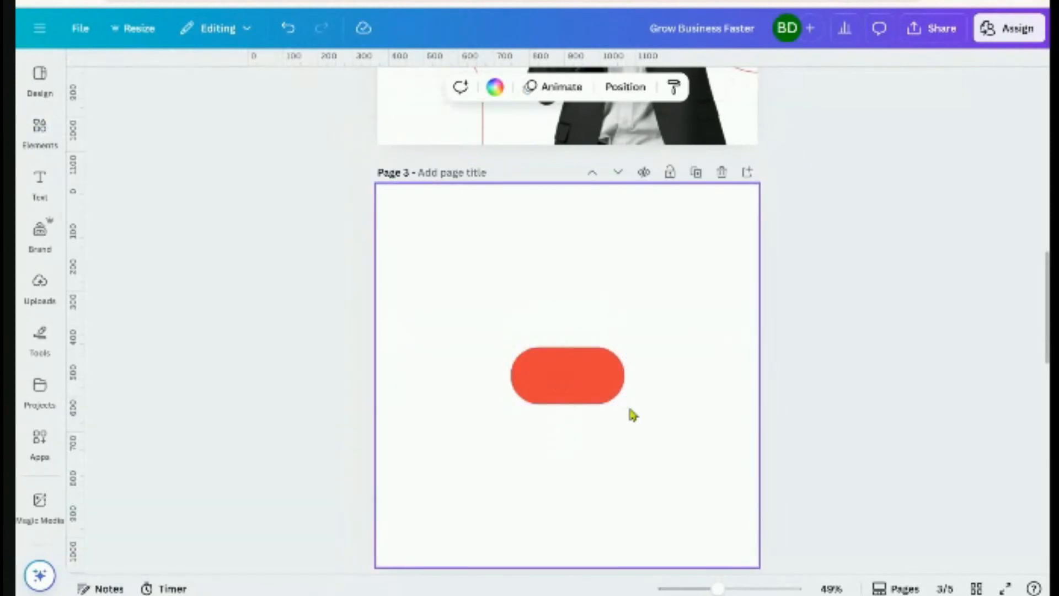
Rotate the red pill upright to about -84° and enlarge it from its lower corners
{"action": "left_click_drag", "start_coordinate": [590, 394], "coordinate": [572, 356]}
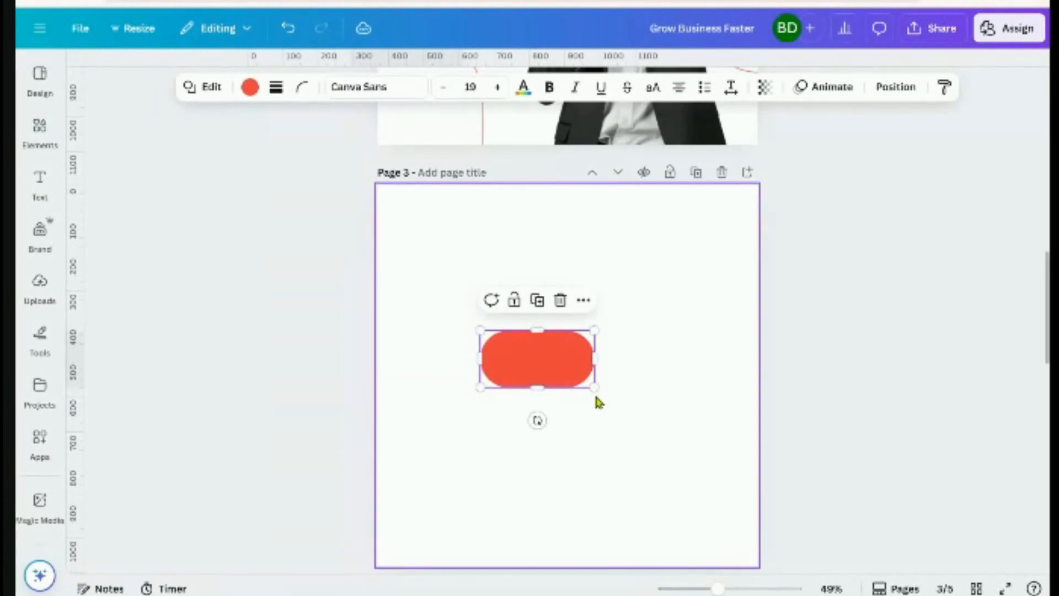
{"action": "left_click_drag", "start_coordinate": [537, 420], "coordinate": [594, 358]}
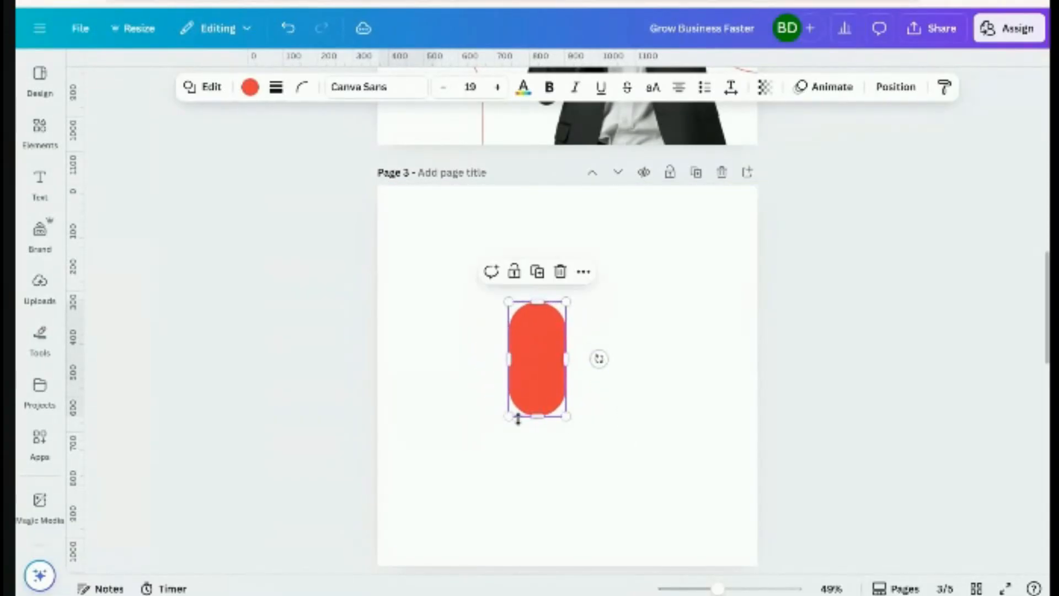
{"action": "left_click_drag", "start_coordinate": [508, 417], "coordinate": [487, 268]}
{"action": "left_click_drag", "start_coordinate": [567, 437], "coordinate": [617, 529]}
Push the pill up past Page 3's top edge and enlarge it further into an arch
{"action": "left_click_drag", "start_coordinate": [524, 458], "coordinate": [508, 319]}
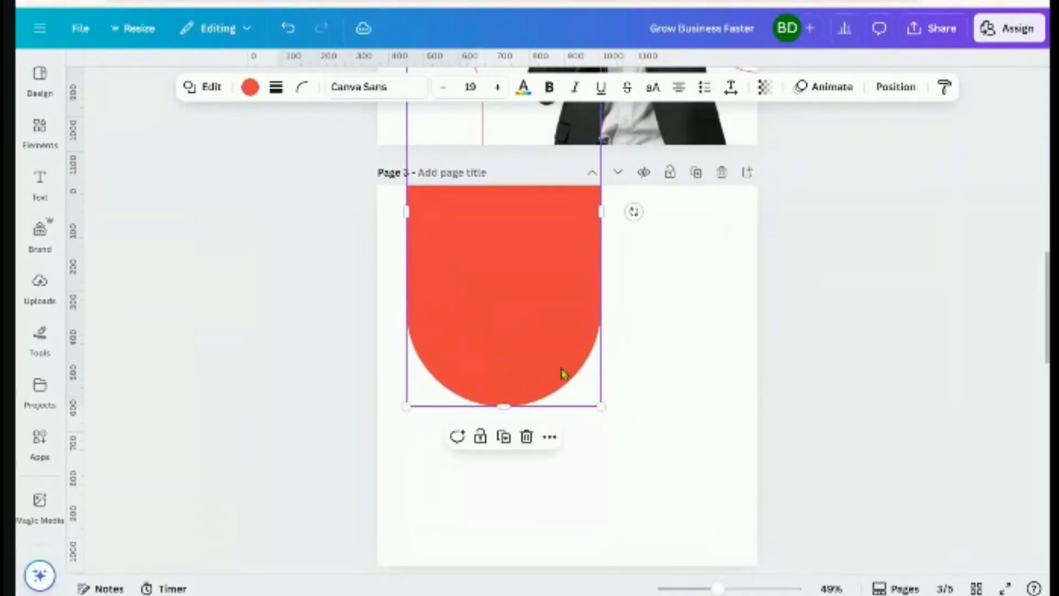
{"action": "left_click_drag", "start_coordinate": [603, 406], "coordinate": [625, 457]}
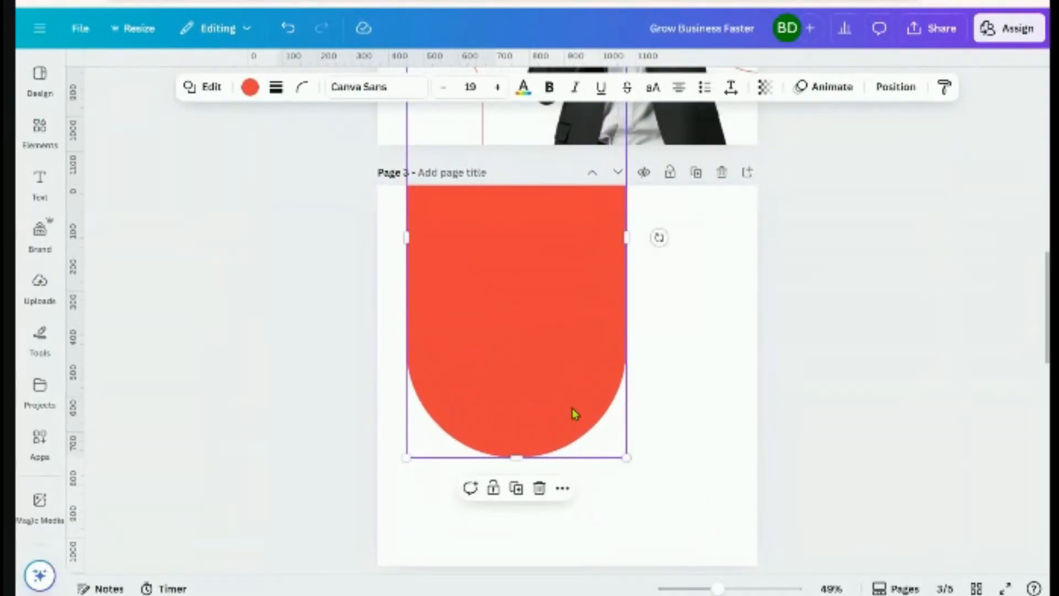
{"action": "left_click_drag", "start_coordinate": [572, 414], "coordinate": [574, 397]}
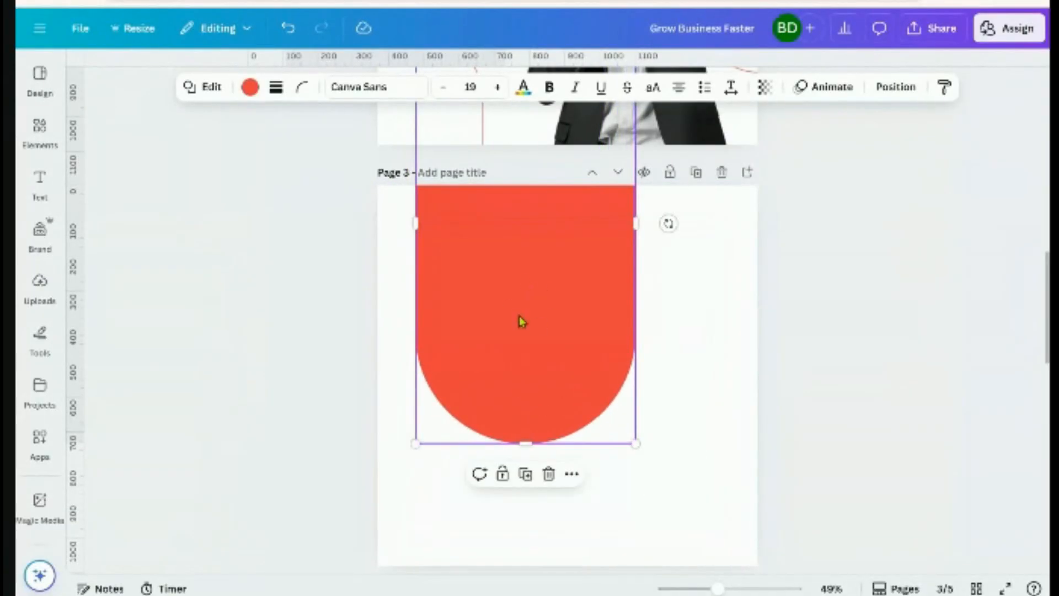
{"action": "left_click_drag", "start_coordinate": [636, 443], "coordinate": [638, 445]}
{"action": "left_click", "coordinate": [837, 404]}
{"action": "scroll", "coordinate": [836, 404], "scroll_direction": "up", "scroll_amount": 2}
{"action": "scroll", "coordinate": [837, 404], "scroll_direction": "down", "scroll_amount": 5}
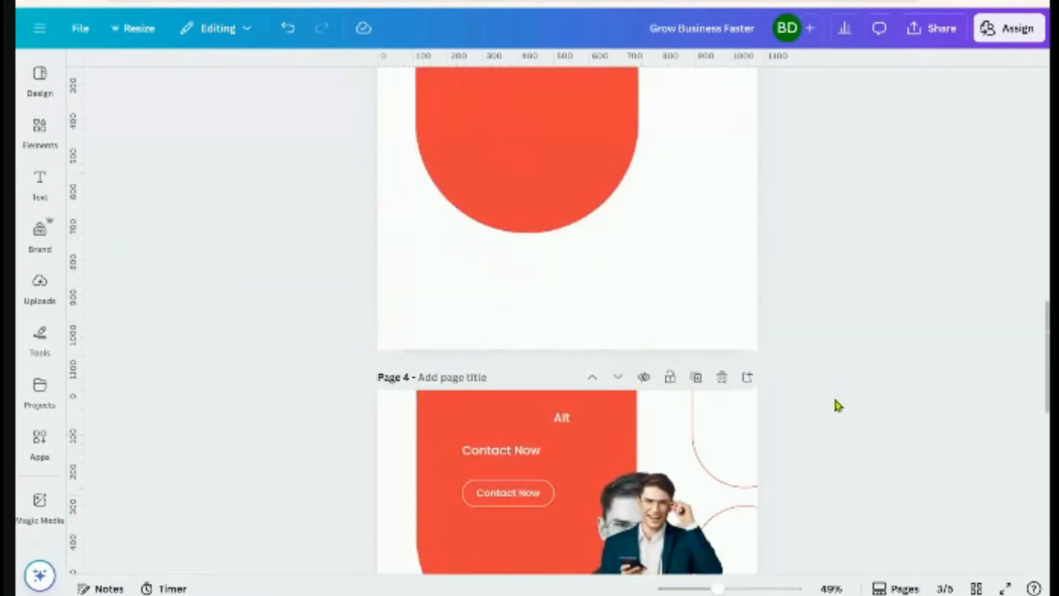
Move the businessman cut-out back onto Page 3's bottom-right corner and enlarge it
{"action": "left_click_drag", "start_coordinate": [651, 382], "coordinate": [634, 321]}
{"action": "left_click_drag", "start_coordinate": [649, 360], "coordinate": [717, 510]}
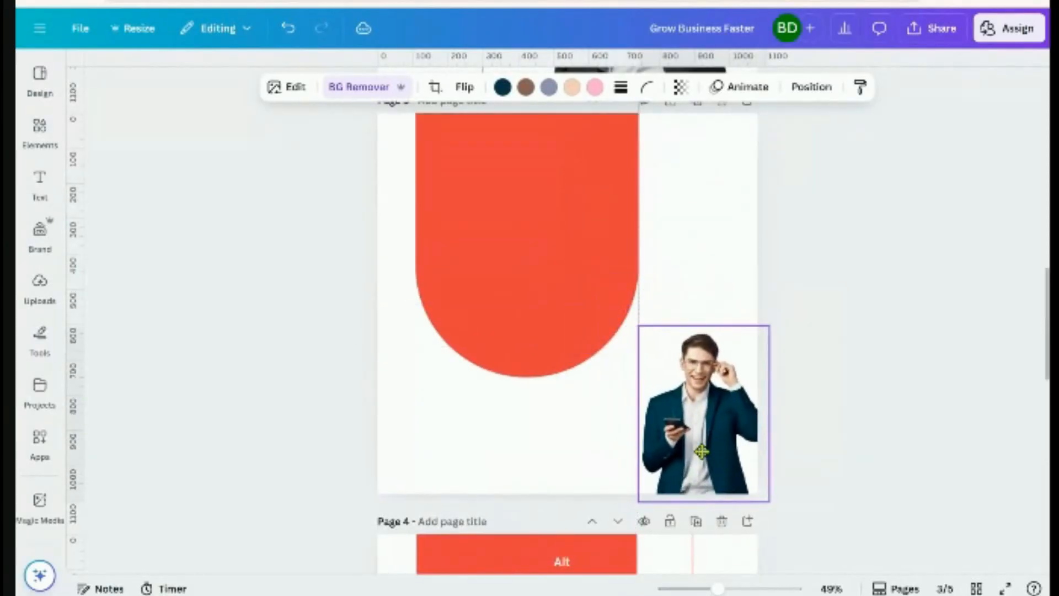
{"action": "left_click_drag", "start_coordinate": [628, 328], "coordinate": [515, 179]}
{"action": "left_click", "coordinate": [854, 349]}
Widen the red arch slightly and shift it upward on Page 3
{"action": "scroll", "coordinate": [853, 349], "scroll_direction": "up", "scroll_amount": 2}
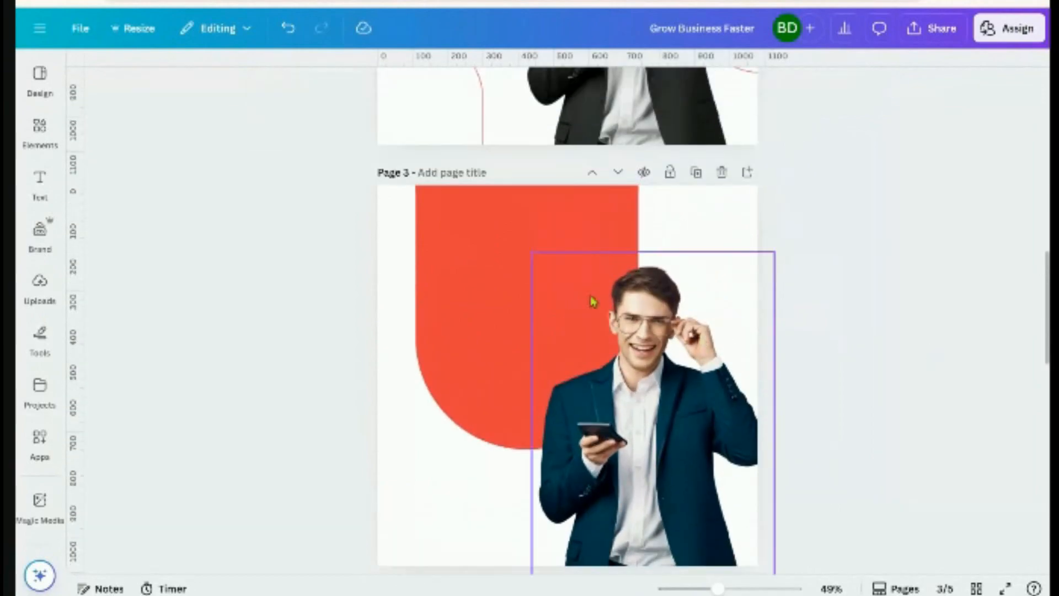
{"action": "left_click", "coordinate": [525, 248]}
{"action": "left_click_drag", "start_coordinate": [640, 450], "coordinate": [661, 491]}
{"action": "left_click_drag", "start_coordinate": [485, 406], "coordinate": [483, 341]}
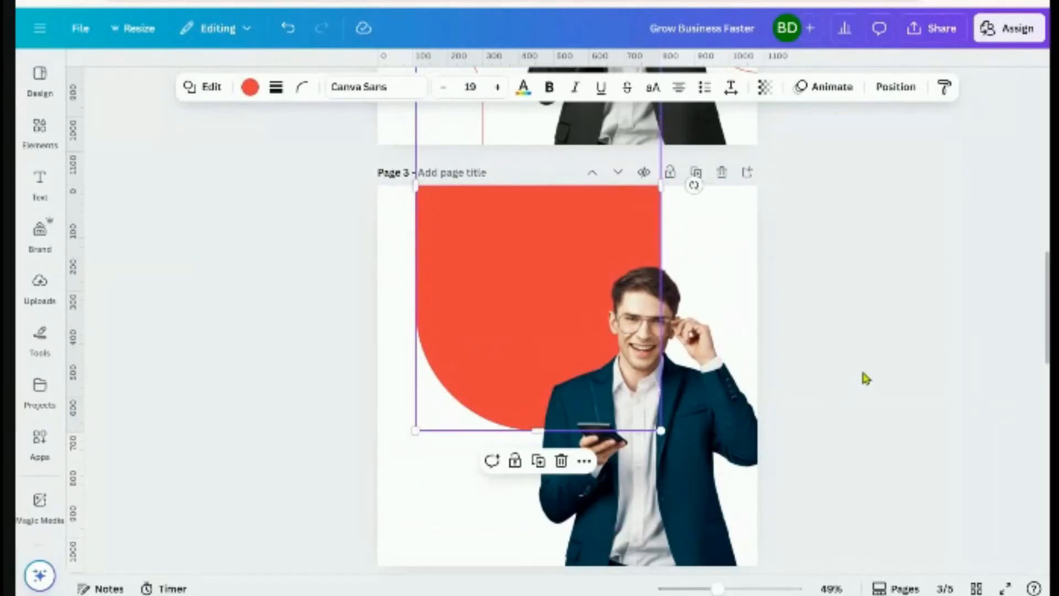
{"action": "left_click", "coordinate": [865, 378]}
{"action": "left_click", "coordinate": [475, 352]}
{"action": "left_click_drag", "start_coordinate": [475, 352], "coordinate": [473, 351]}
{"action": "left_click", "coordinate": [858, 407]}
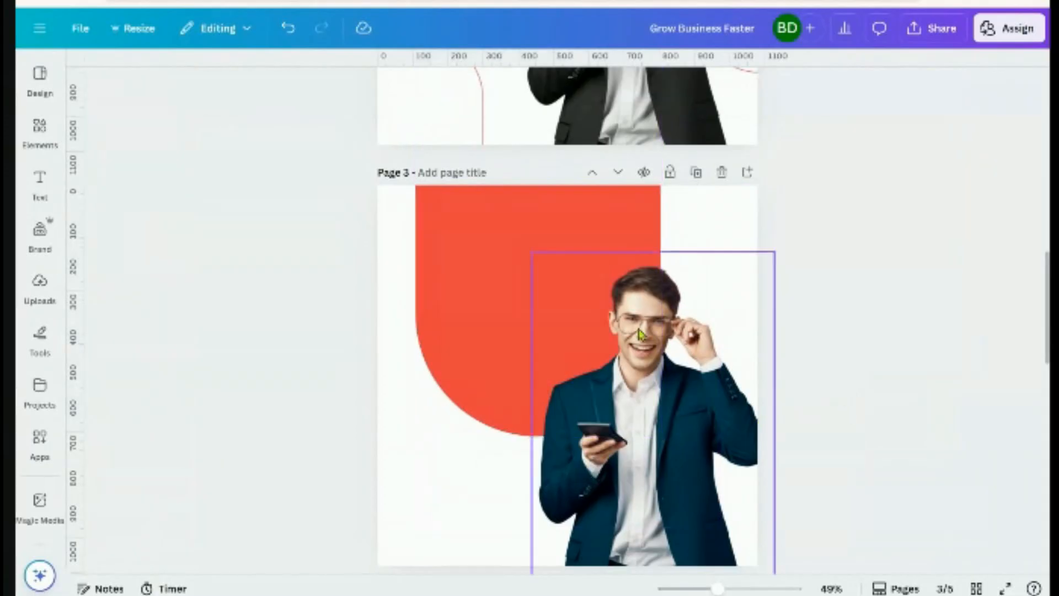
Select the man's cut-out photo on Page 3
{"action": "left_click", "coordinate": [643, 333]}
{"action": "left_click", "coordinate": [886, 425]}
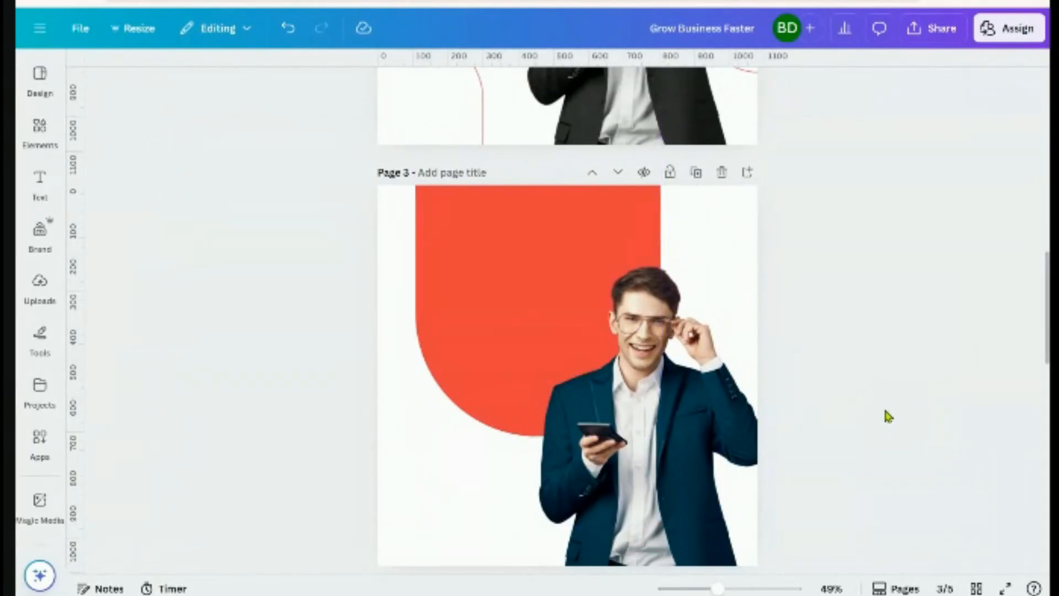
{"action": "scroll", "coordinate": [853, 428], "scroll_direction": "down", "scroll_amount": 2}
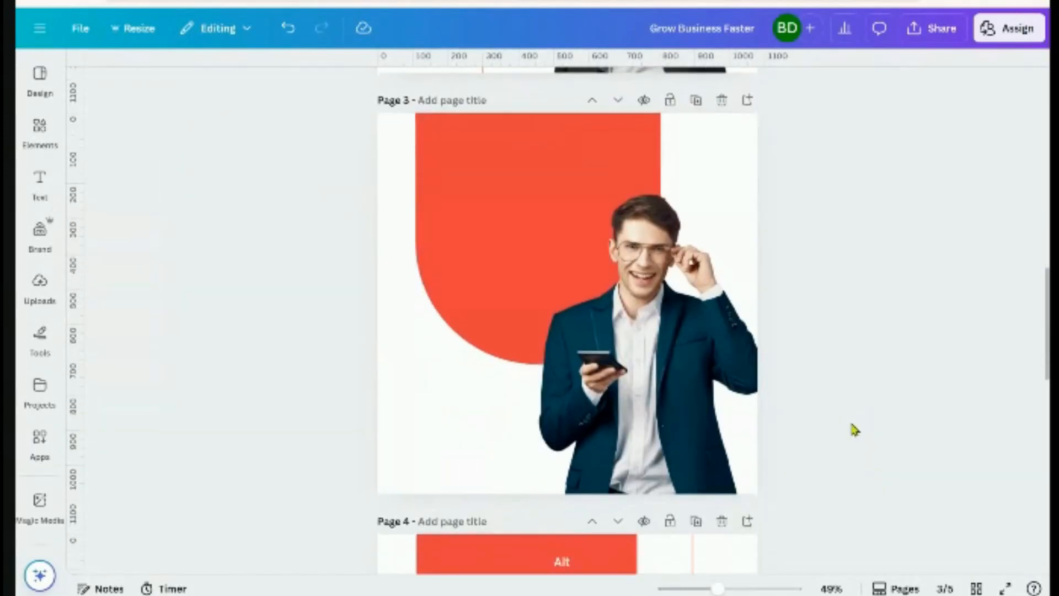
{"action": "left_click", "coordinate": [664, 304]}
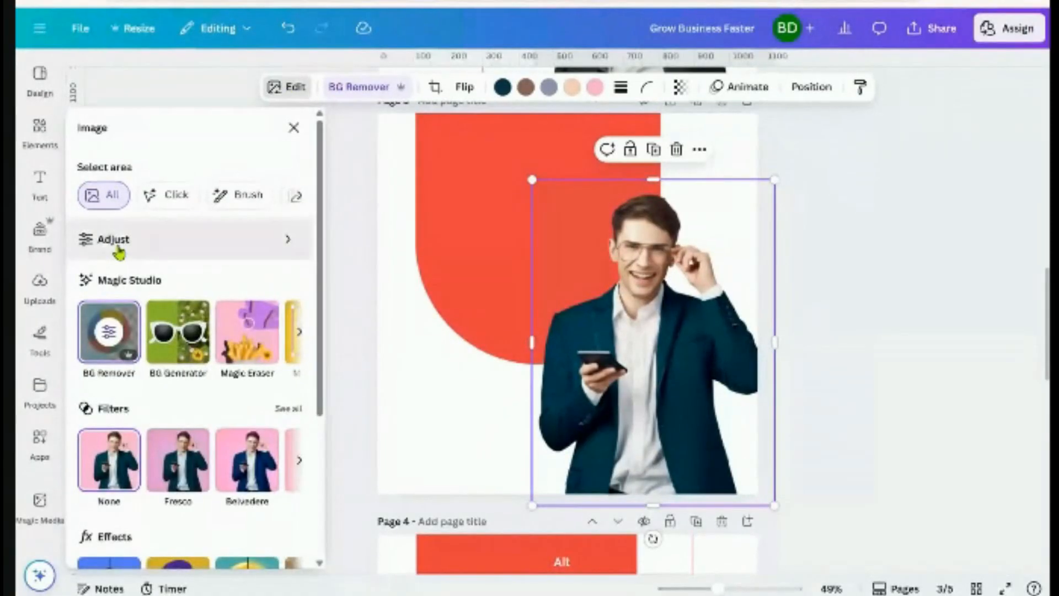
Drop the businessman cut-out's saturation to -100 so it turns black and white
{"action": "left_click", "coordinate": [118, 243]}
{"action": "scroll", "coordinate": [173, 364], "scroll_direction": "down", "scroll_amount": 10}
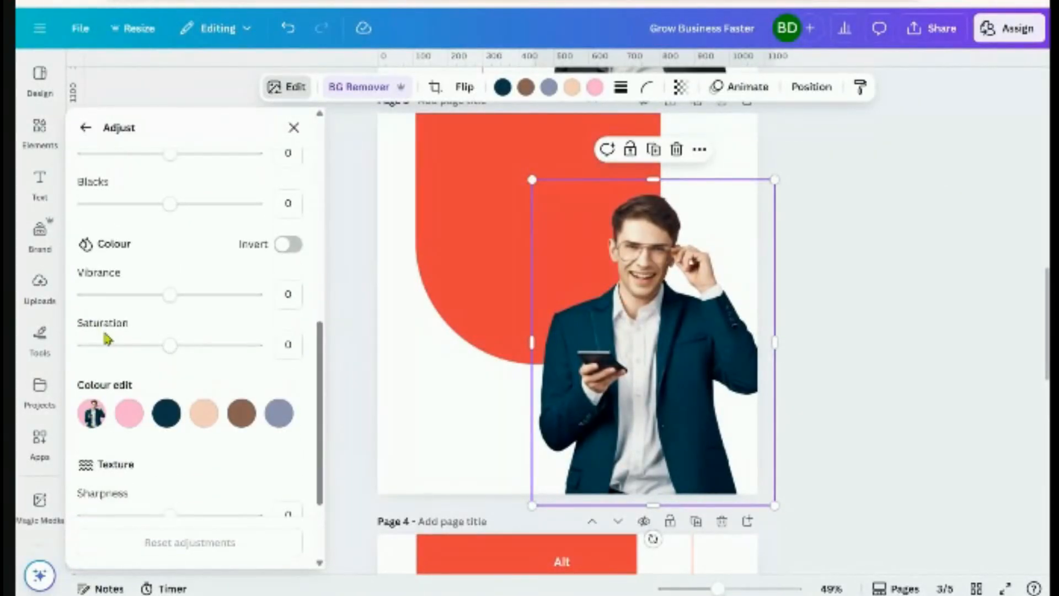
{"action": "left_click_drag", "start_coordinate": [156, 357], "coordinate": [67, 371]}
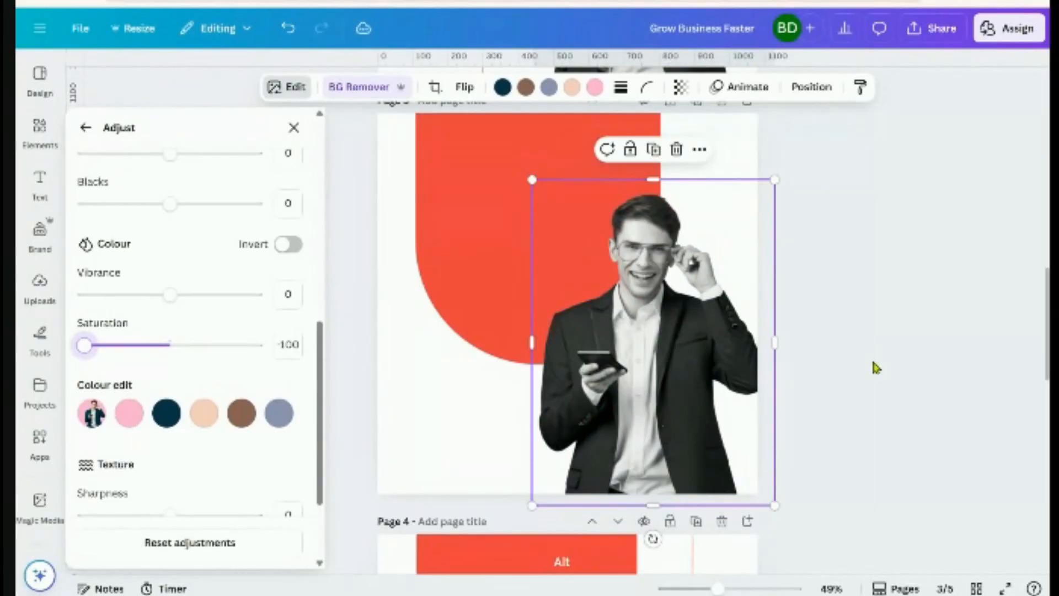
{"action": "left_click", "coordinate": [887, 336]}
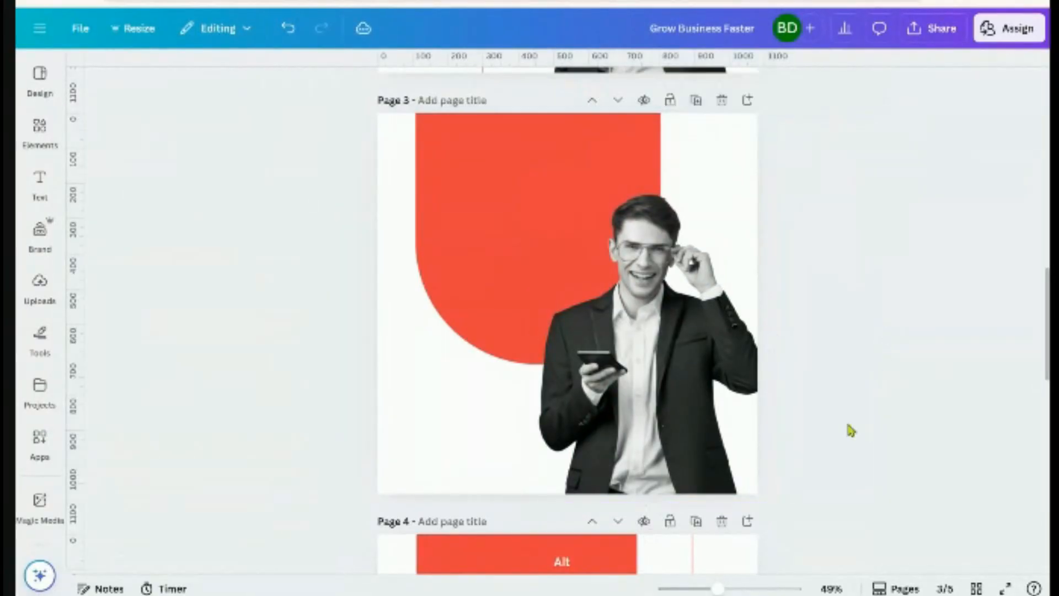
{"action": "scroll", "coordinate": [851, 398], "scroll_direction": "up", "scroll_amount": 1}
{"action": "scroll", "coordinate": [850, 398], "scroll_direction": "up", "scroll_amount": 10}
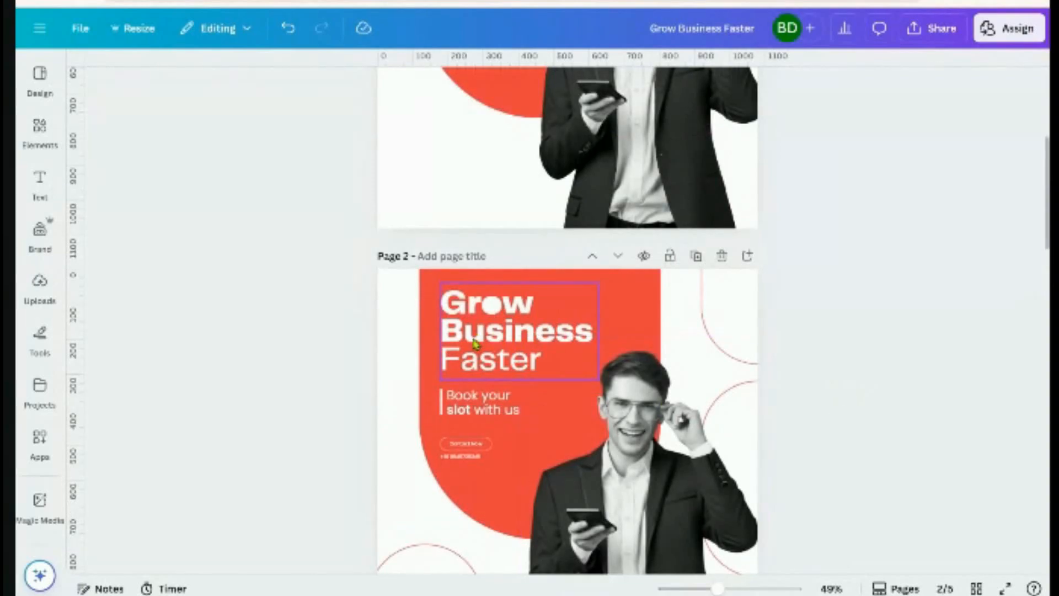
Duplicate Page 2's 'Grow Business Faster' headline onto Page 3 and widen it to one line
{"action": "left_click", "coordinate": [476, 343]}
{"action": "left_click", "coordinate": [530, 257]}
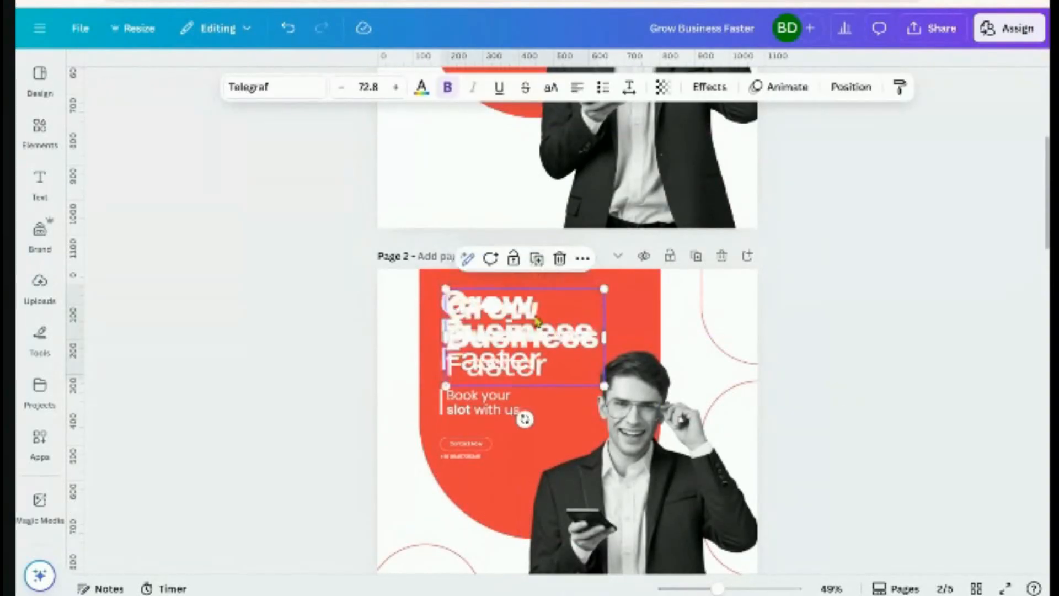
{"action": "left_click_drag", "start_coordinate": [538, 332], "coordinate": [537, 256]}
{"action": "scroll", "coordinate": [543, 348], "scroll_direction": "down", "scroll_amount": 9}
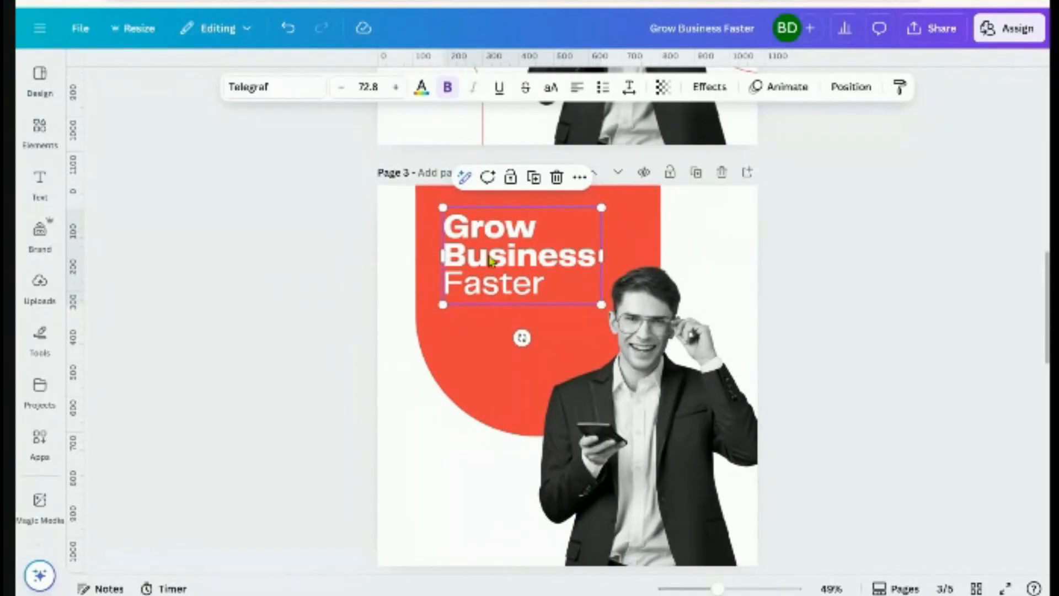
{"action": "left_click_drag", "start_coordinate": [608, 249], "coordinate": [652, 267]}
{"action": "key", "text": "Escape"}
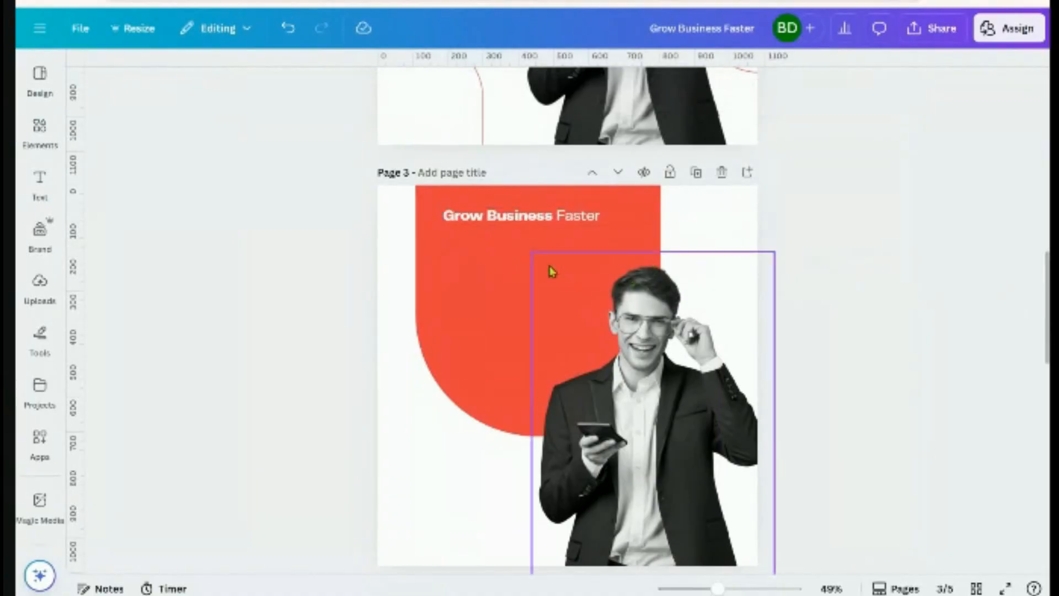
Narrow the Page 3 headline box so the text wraps
{"action": "left_click", "coordinate": [638, 222]}
{"action": "left_click_drag", "start_coordinate": [642, 218], "coordinate": [542, 225]}
{"action": "left_click", "coordinate": [831, 298]}
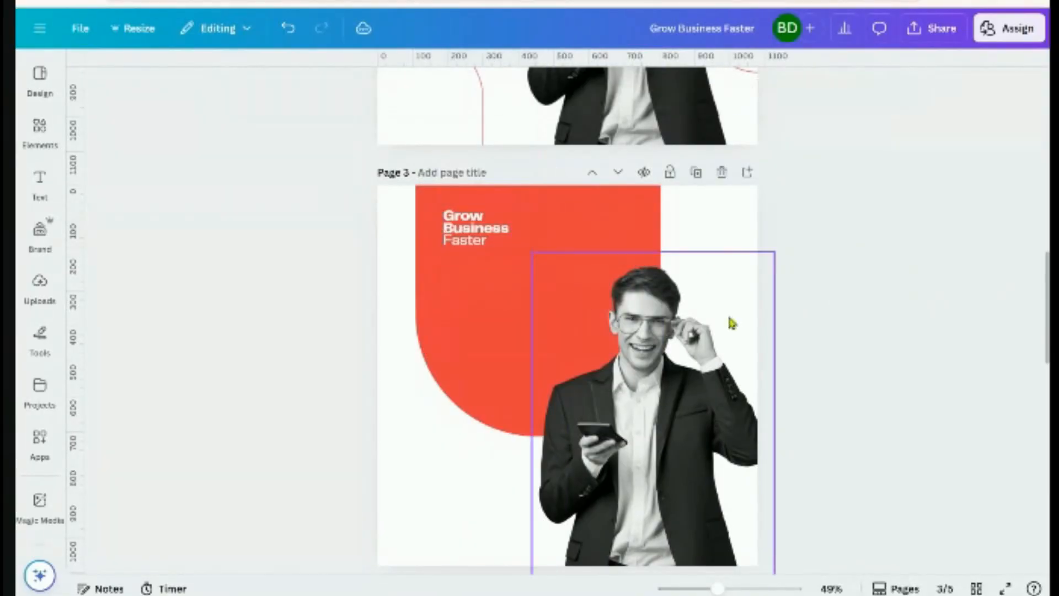
{"action": "scroll", "coordinate": [463, 284], "scroll_direction": "up", "scroll_amount": 3}
Stack the headline on three lines and enlarge it to size 59.2 at the arch's upper left
{"action": "left_click", "coordinate": [424, 214]}
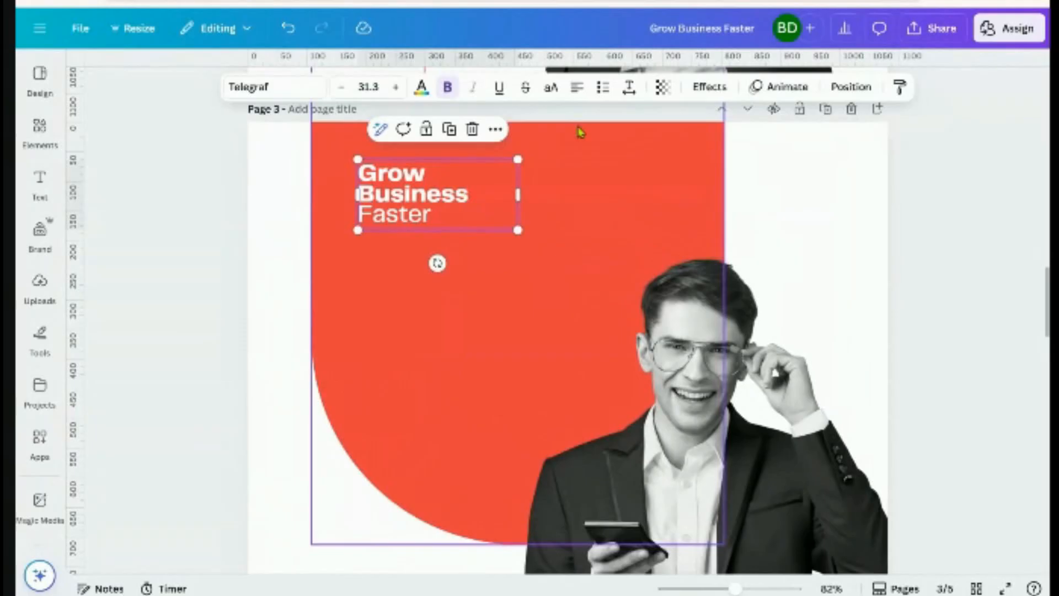
{"action": "left_click", "coordinate": [629, 88]}
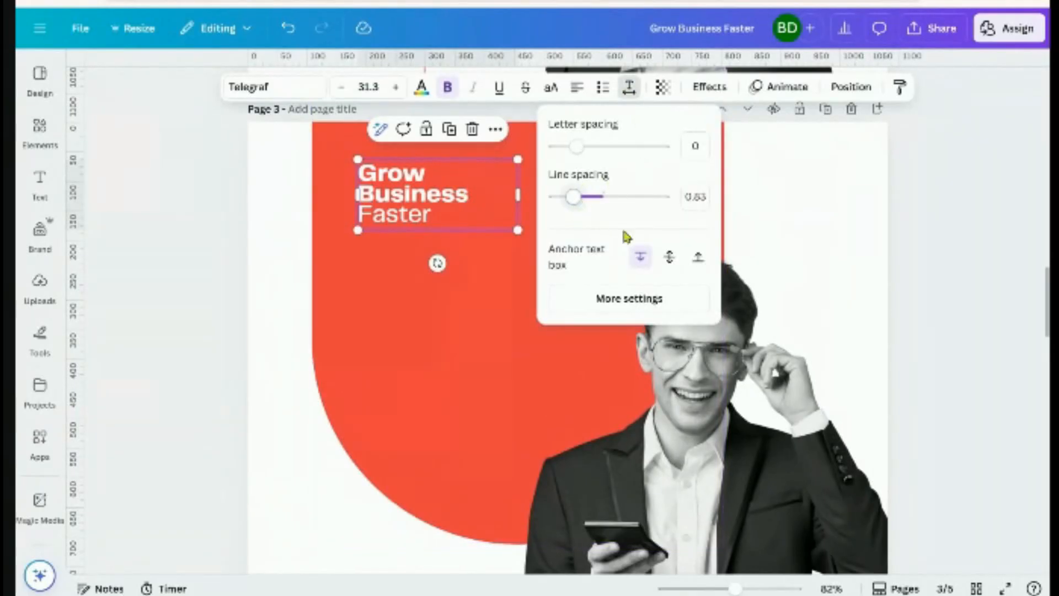
{"action": "left_click", "coordinate": [913, 233]}
{"action": "left_click", "coordinate": [415, 217]}
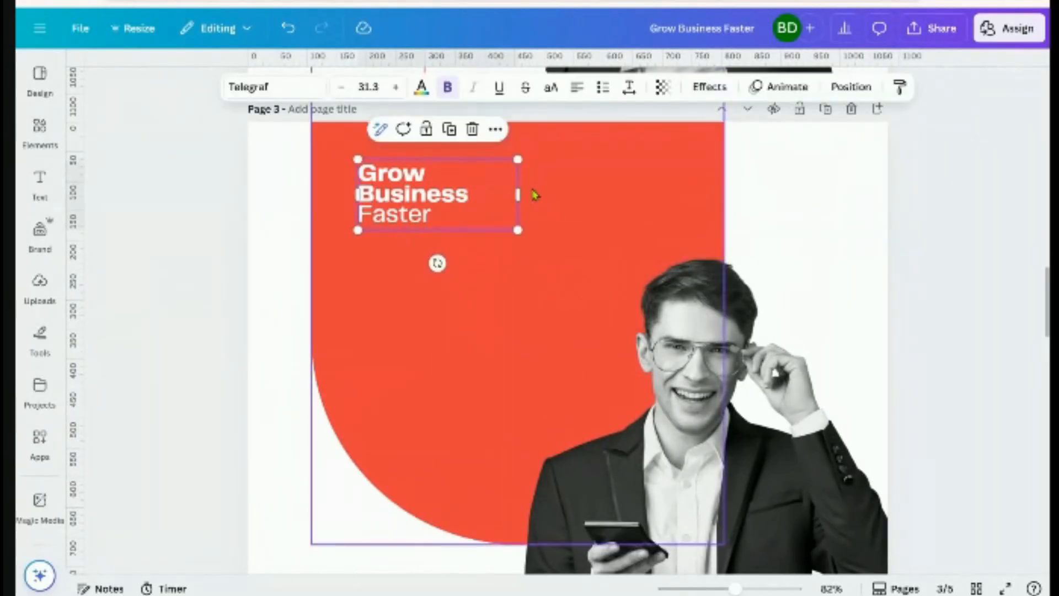
{"action": "left_click_drag", "start_coordinate": [518, 203], "coordinate": [579, 305]}
{"action": "left_click_drag", "start_coordinate": [515, 281], "coordinate": [510, 272]}
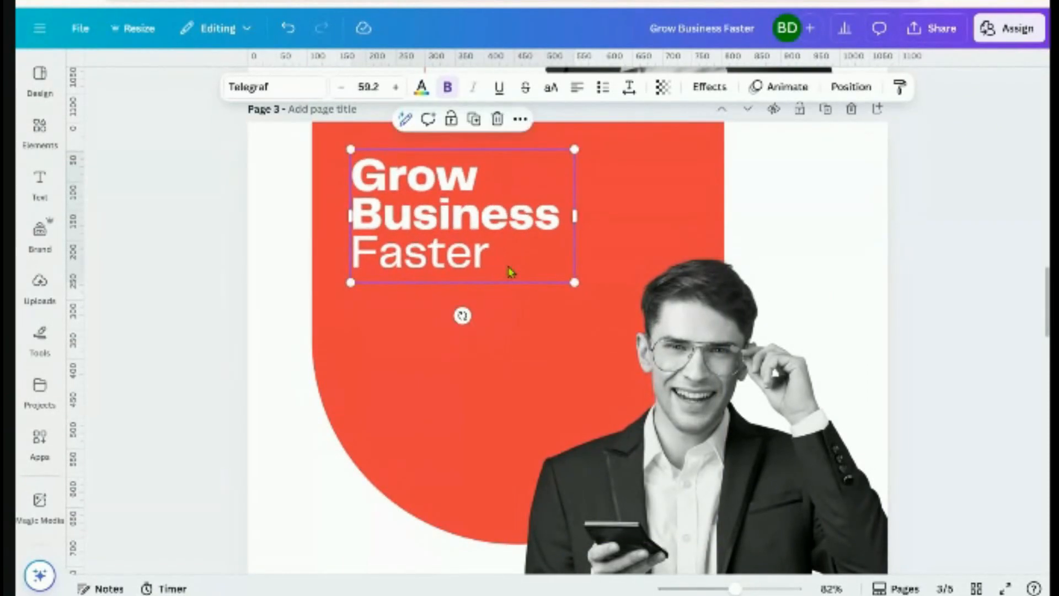
{"action": "scroll", "coordinate": [467, 324], "scroll_direction": "up", "scroll_amount": 2}
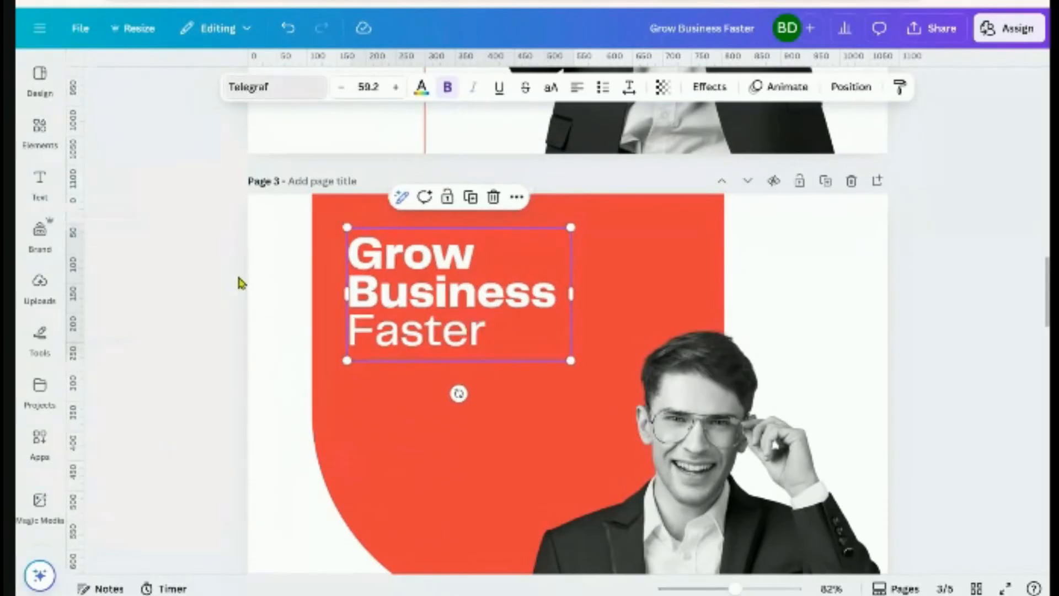
Set the Page 3 headline font to Telegraf UltraBold
{"action": "left_click", "coordinate": [264, 87]}
{"action": "left_click", "coordinate": [91, 353]}
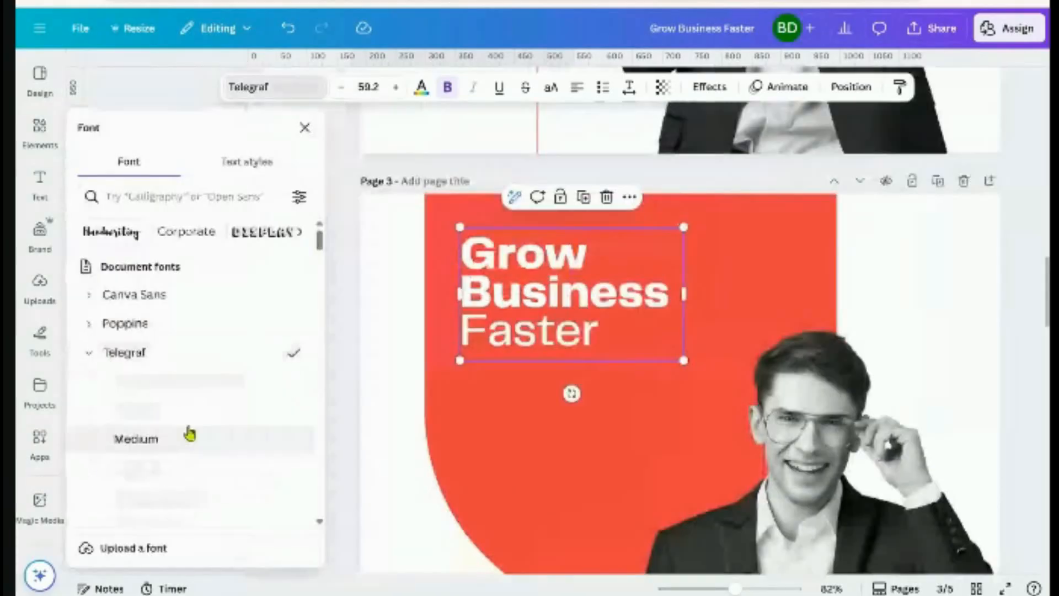
{"action": "scroll", "coordinate": [190, 430], "scroll_direction": "down", "scroll_amount": 3}
{"action": "left_click", "coordinate": [150, 356]}
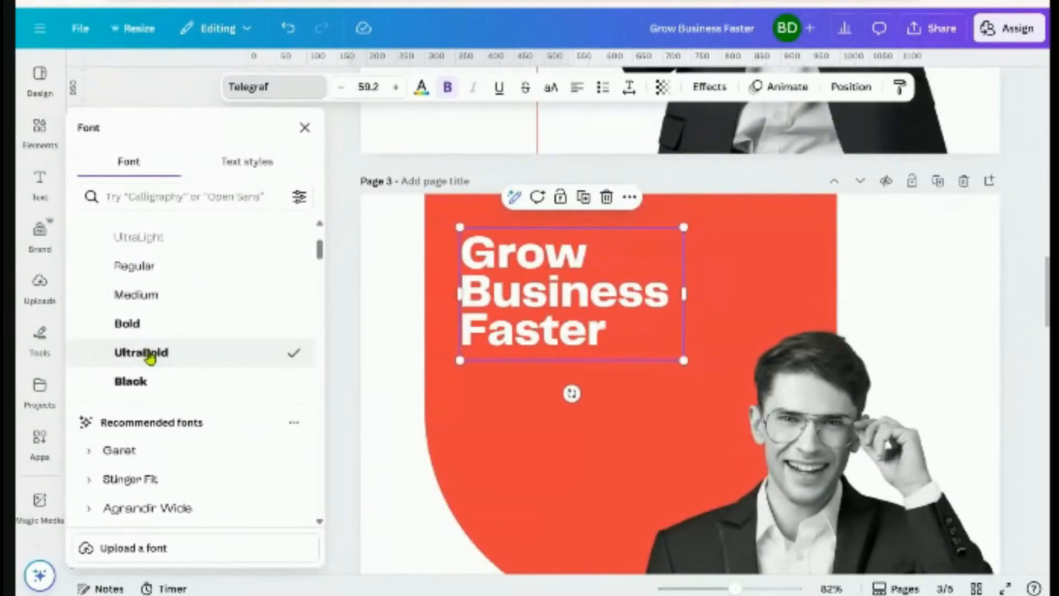
Change just the word 'Faster' to the Telegraf Medium weight
{"action": "left_click", "coordinate": [603, 333]}
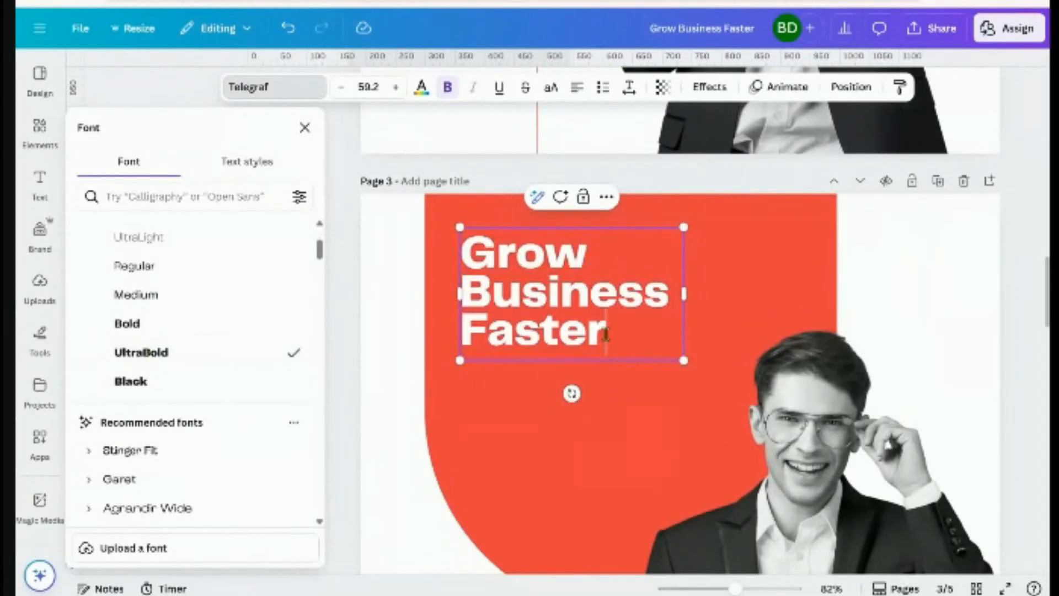
{"action": "left_click_drag", "start_coordinate": [605, 333], "coordinate": [467, 332]}
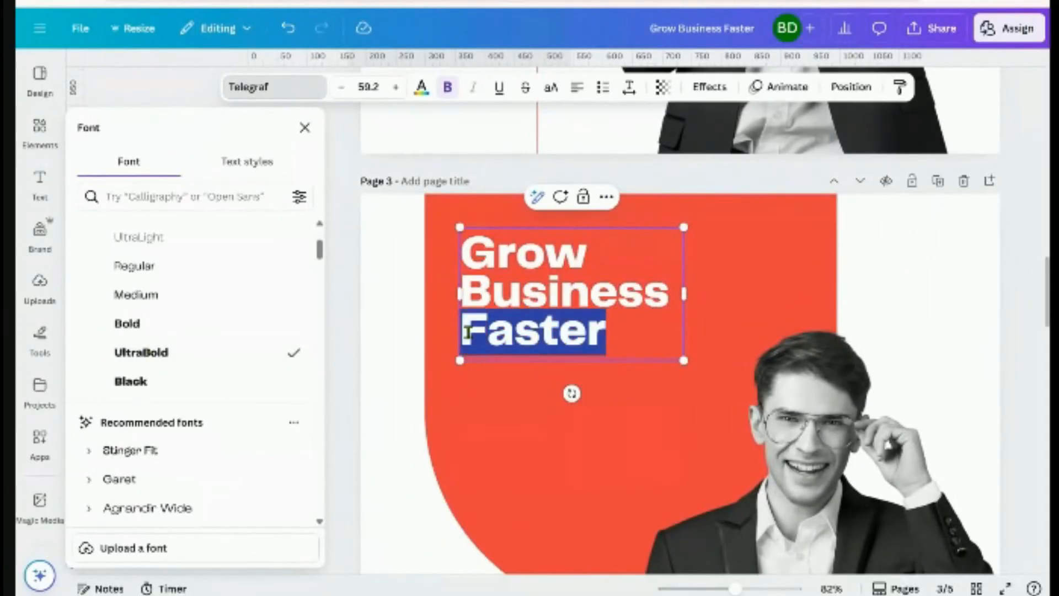
{"action": "left_click", "coordinate": [187, 300]}
{"action": "left_click", "coordinate": [1011, 274]}
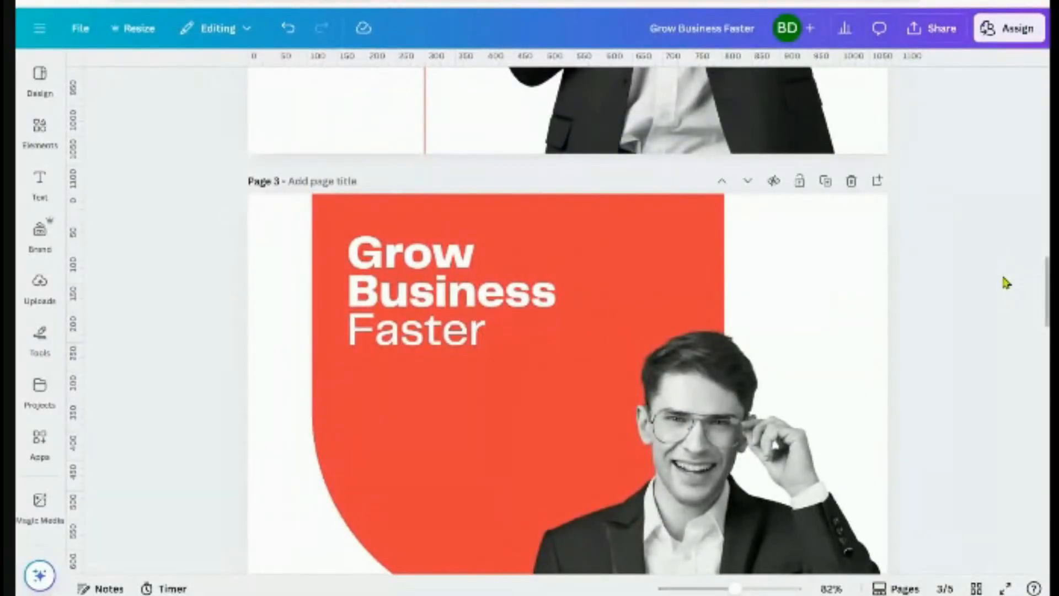
Add a pure white circle to Page 3
{"action": "left_click", "coordinate": [39, 128]}
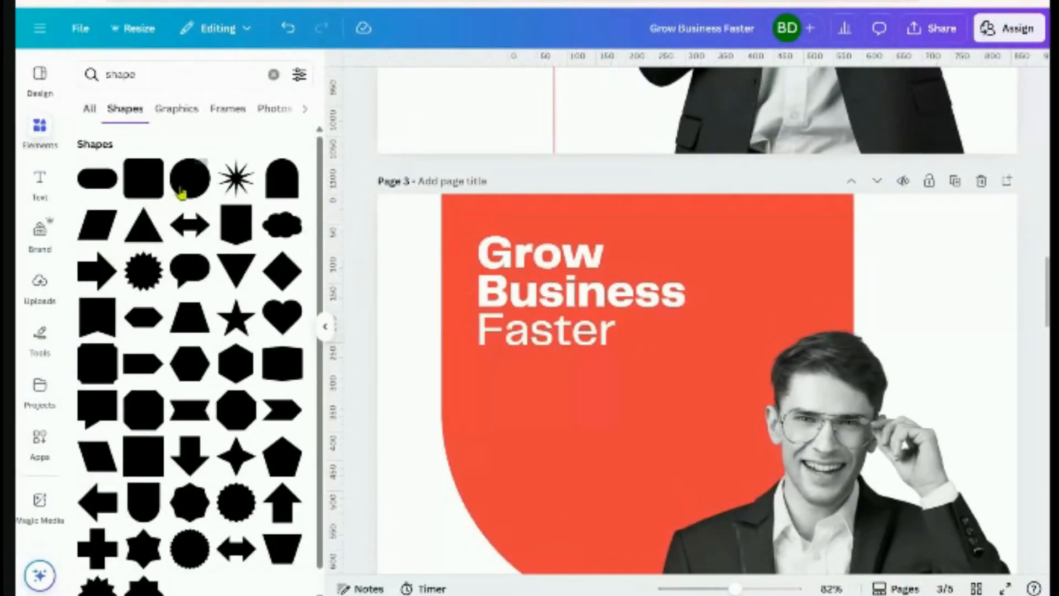
{"action": "left_click_drag", "start_coordinate": [187, 197], "coordinate": [731, 492]}
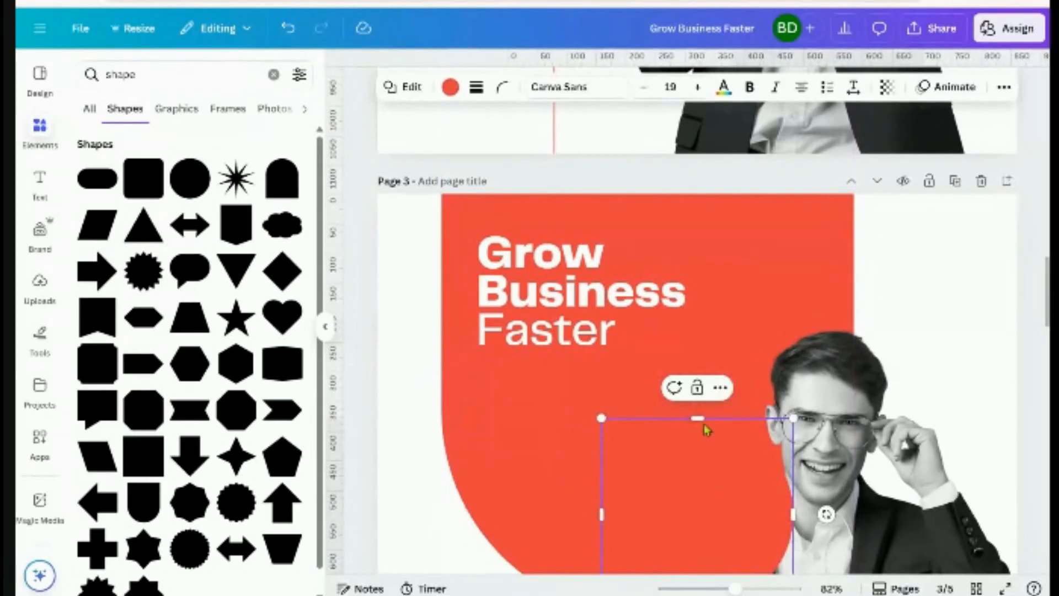
{"action": "left_click", "coordinate": [452, 92]}
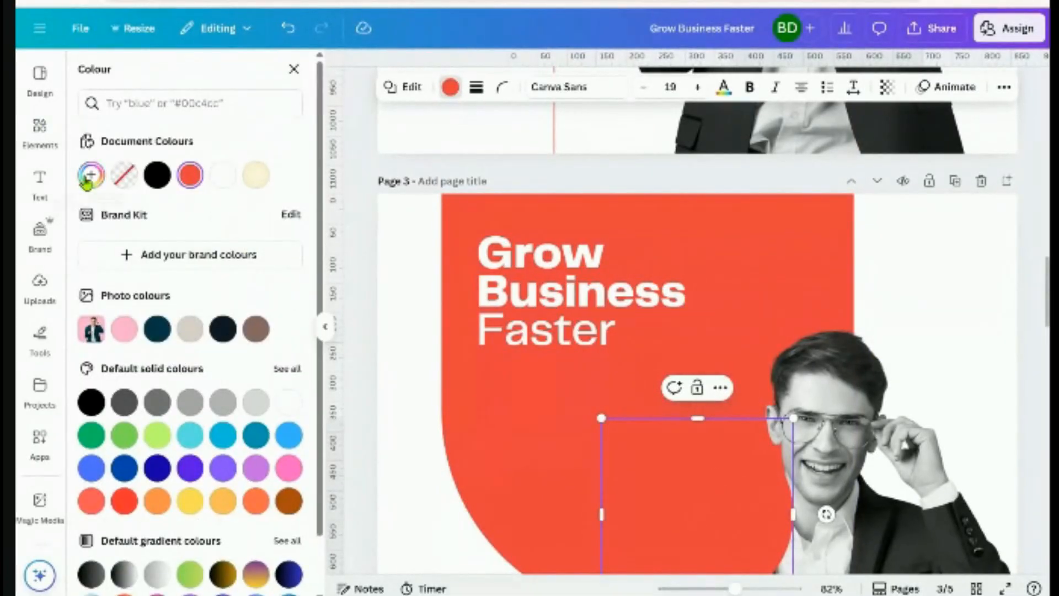
{"action": "left_click", "coordinate": [87, 182]}
{"action": "left_click_drag", "start_coordinate": [118, 291], "coordinate": [83, 236]}
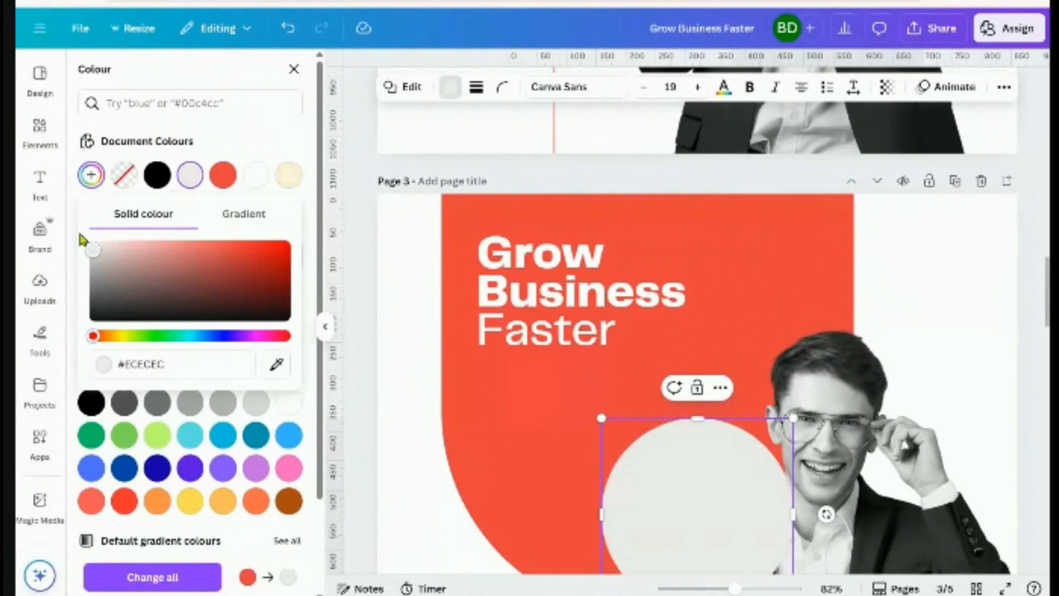
{"action": "left_click", "coordinate": [684, 508]}
{"action": "left_click", "coordinate": [977, 265]}
Shrink the white circle to 33 by 33 and centre it in the 'o' of Grow
{"action": "left_click_drag", "start_coordinate": [709, 513], "coordinate": [656, 454]}
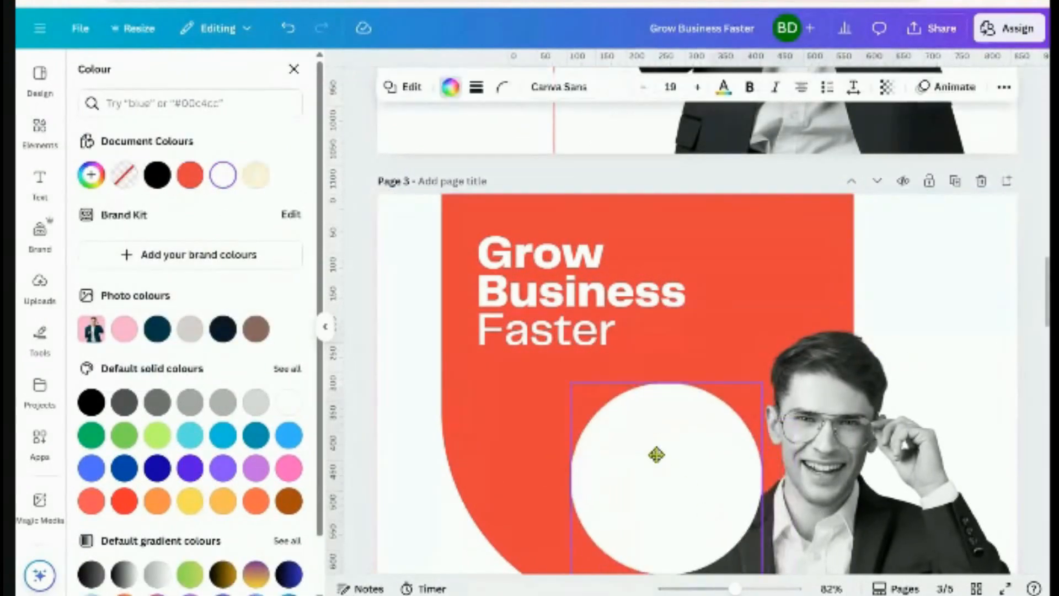
{"action": "left_click_drag", "start_coordinate": [702, 513], "coordinate": [554, 309]}
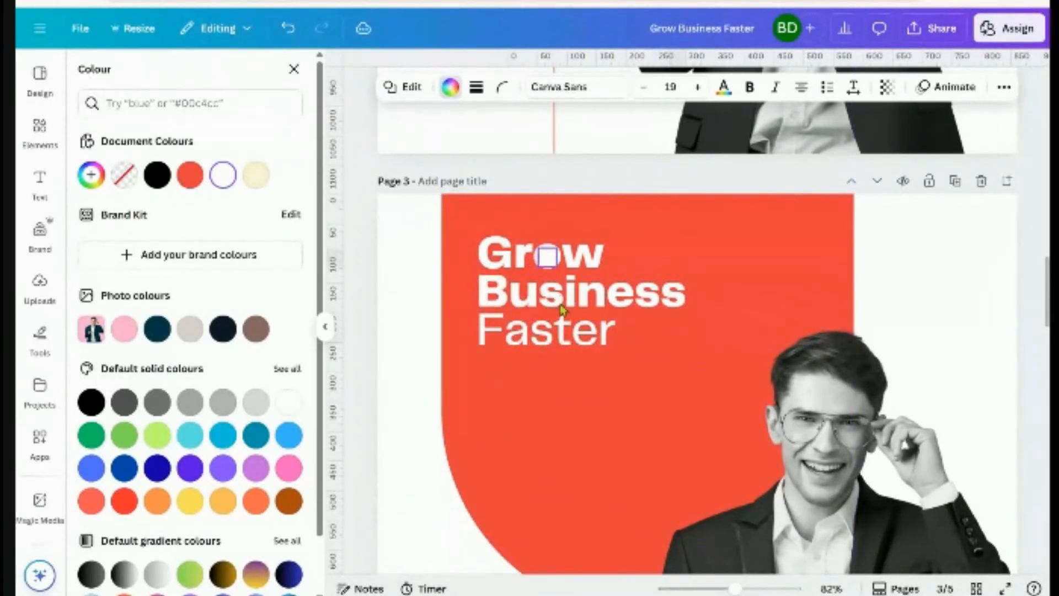
{"action": "scroll", "coordinate": [561, 309], "scroll_direction": "up", "scroll_amount": 10}
{"action": "scroll", "coordinate": [684, 331], "scroll_direction": "up", "scroll_amount": 4}
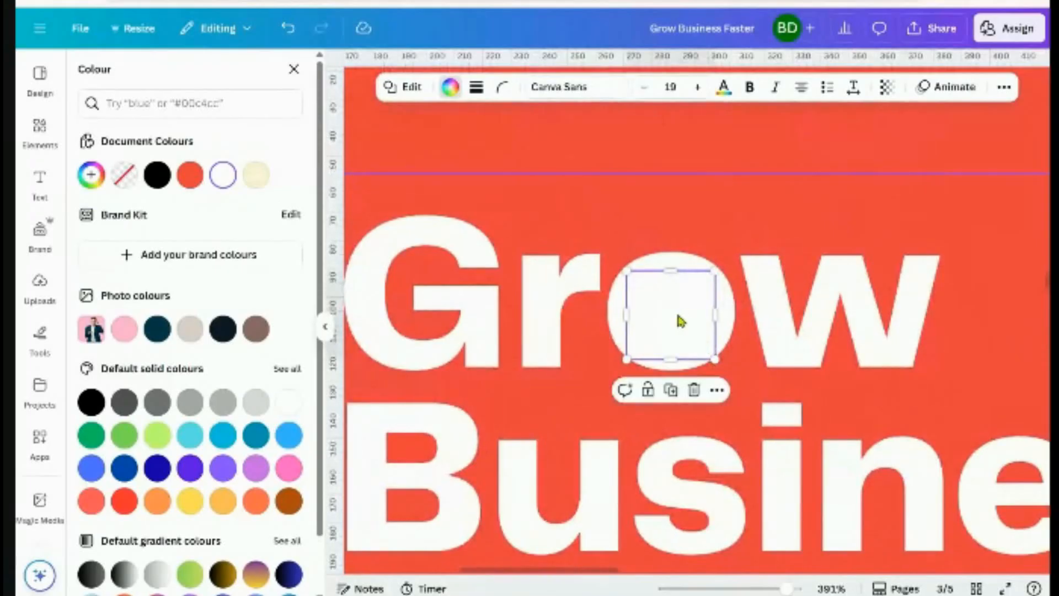
{"action": "mouse_move", "coordinate": [680, 321]}
{"action": "left_mouse_down"}
{"action": "mouse_move", "coordinate": [676, 310]}
{"action": "mouse_move", "coordinate": [680, 320]}
{"action": "left_mouse_up"}
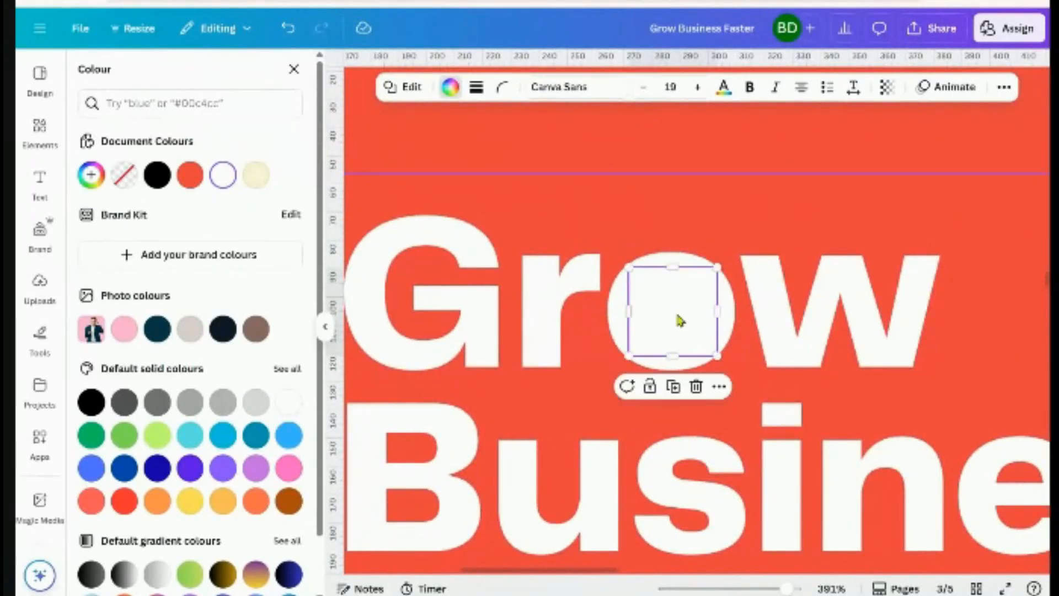
{"action": "scroll", "coordinate": [680, 321], "scroll_direction": "down", "scroll_amount": 8}
{"action": "left_click", "coordinate": [1003, 315]}
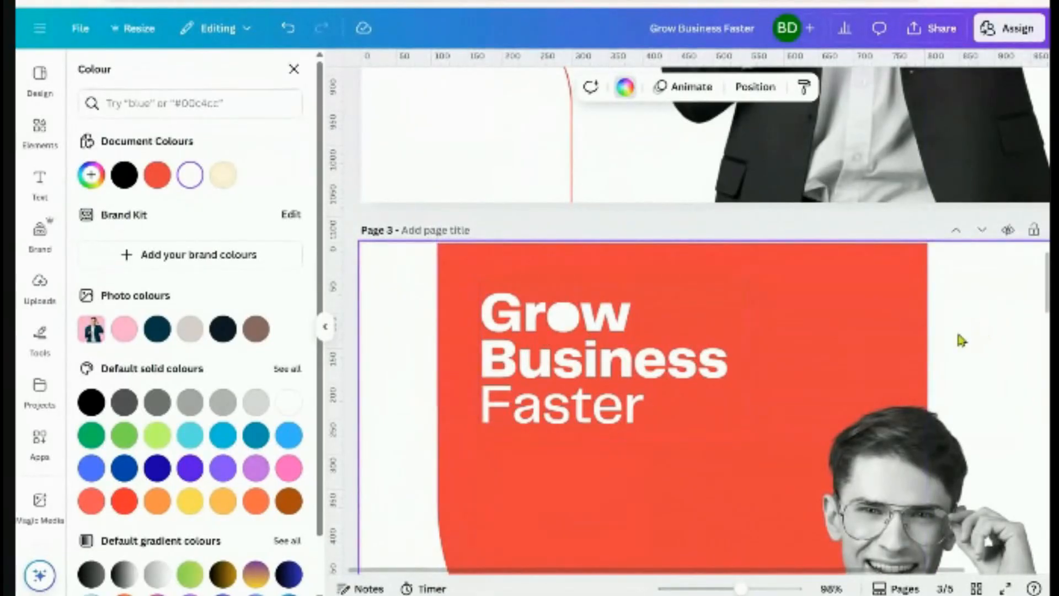
Send the 'Grow Business Faster' heading one layer backward
{"action": "scroll", "coordinate": [961, 340], "scroll_direction": "down", "scroll_amount": 3}
{"action": "scroll", "coordinate": [974, 344], "scroll_direction": "down", "scroll_amount": 2}
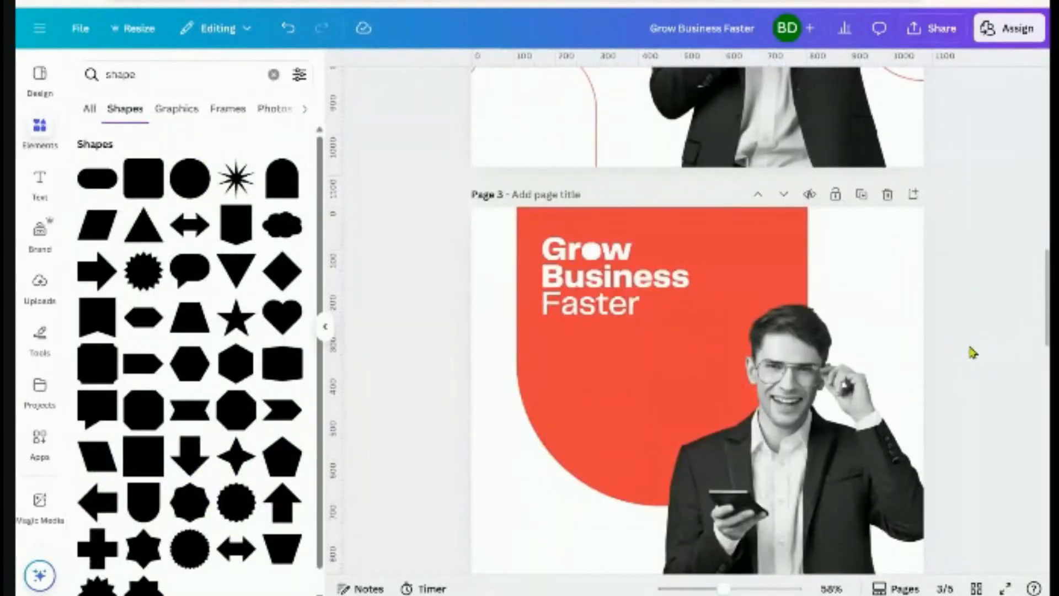
{"action": "left_click", "coordinate": [583, 267]}
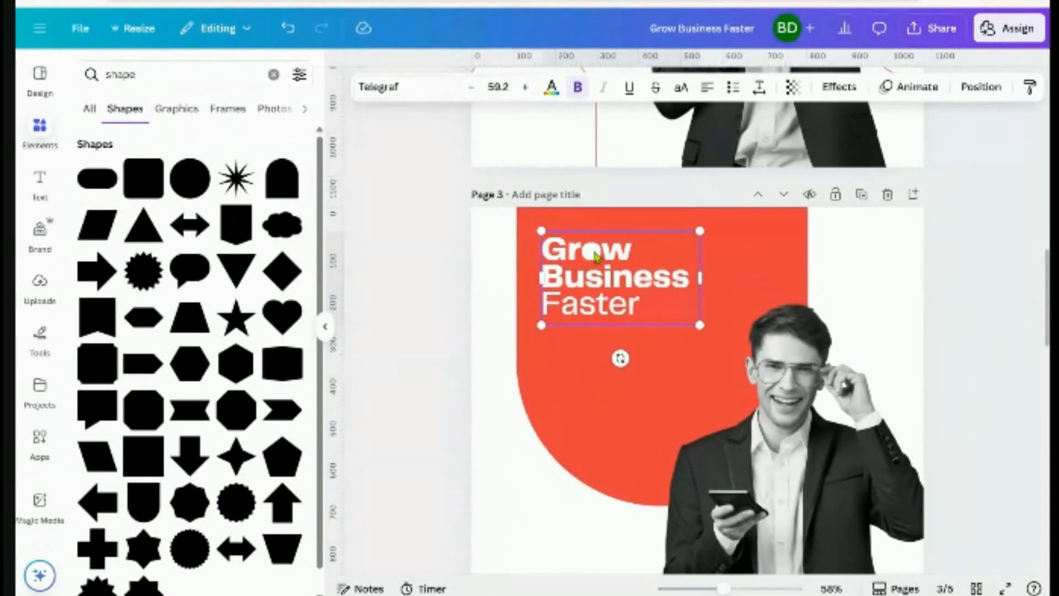
{"action": "key", "text": "Escape"}
{"action": "left_click", "coordinate": [611, 315]}
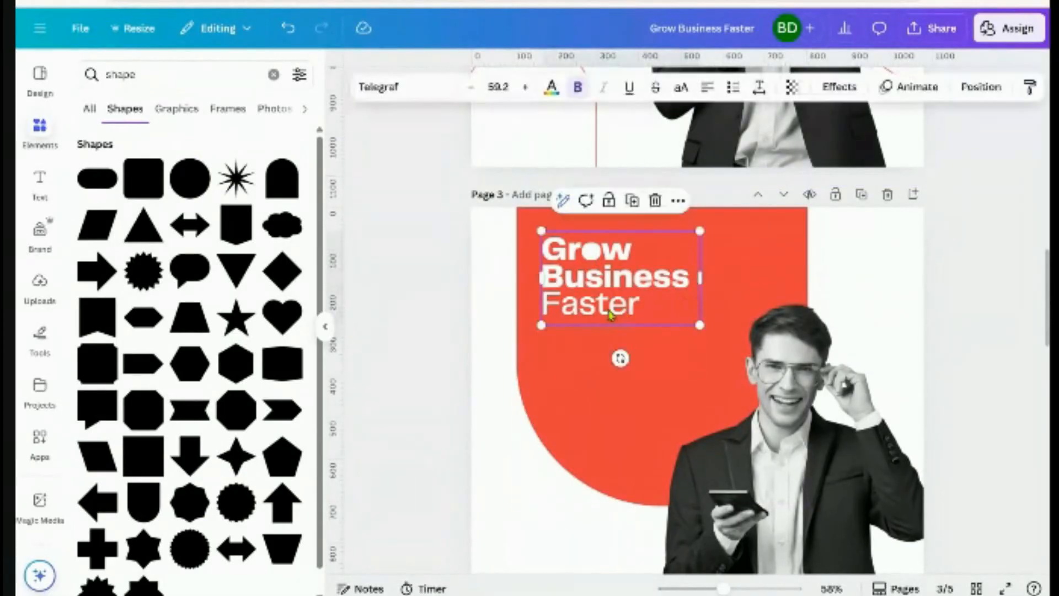
{"action": "left_click", "coordinate": [995, 85]}
{"action": "left_click", "coordinate": [283, 146]}
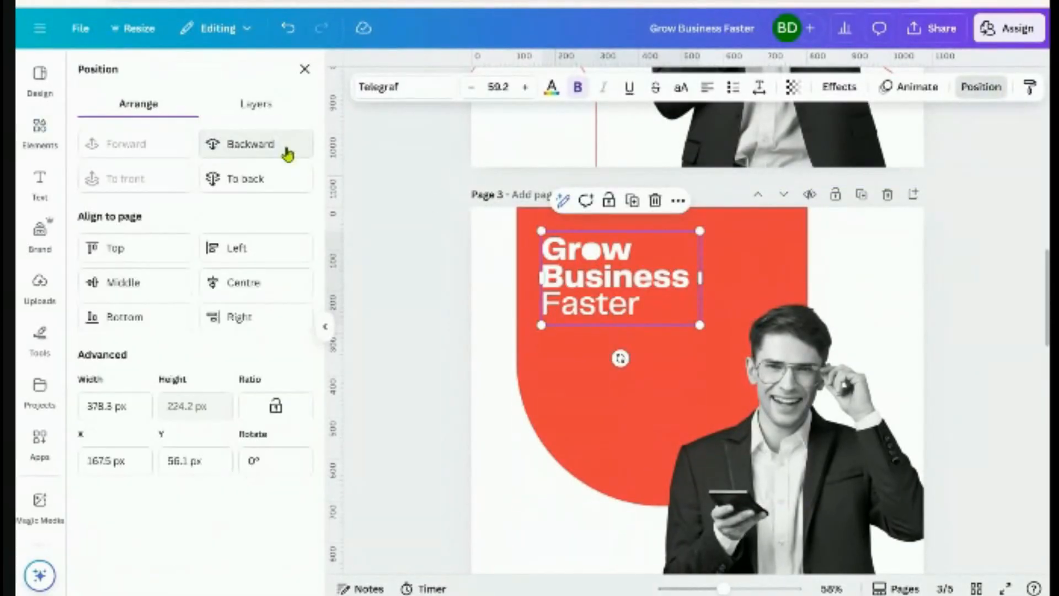
Group the heading with its white circle accent and nudge the group slightly up
{"action": "left_click", "coordinate": [592, 252], "text": "shift"}
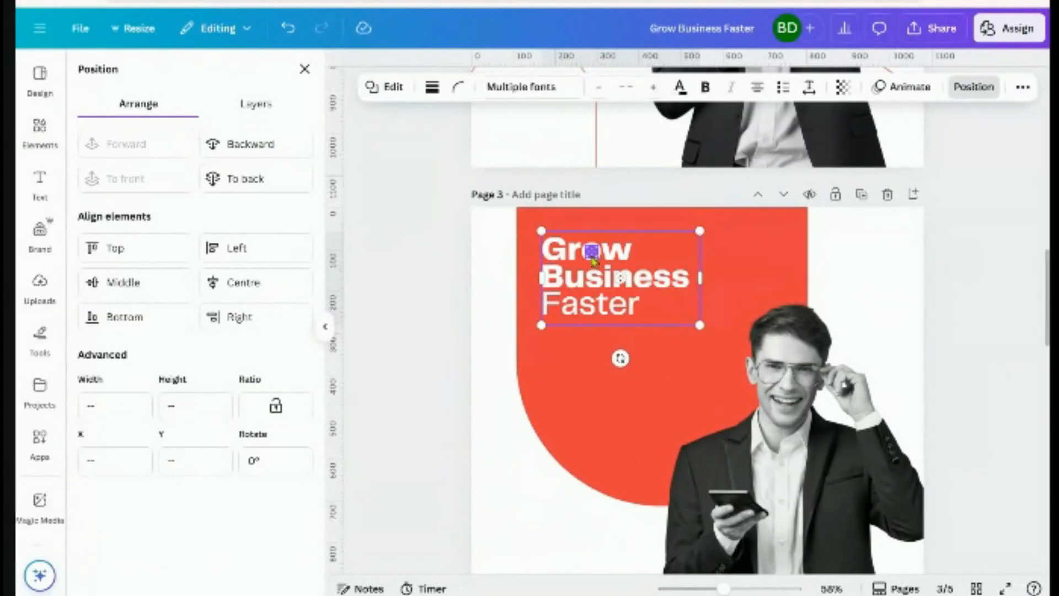
{"action": "left_click", "coordinate": [593, 203]}
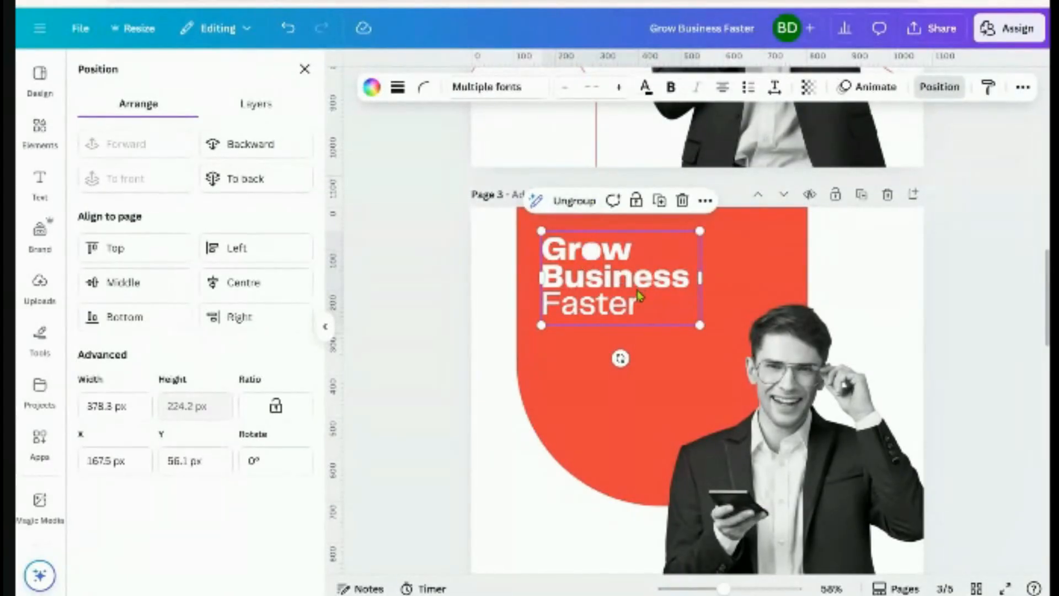
{"action": "mouse_move", "coordinate": [641, 294]}
{"action": "left_mouse_down"}
{"action": "mouse_move", "coordinate": [638, 279]}
{"action": "mouse_move", "coordinate": [640, 292]}
{"action": "left_mouse_up"}
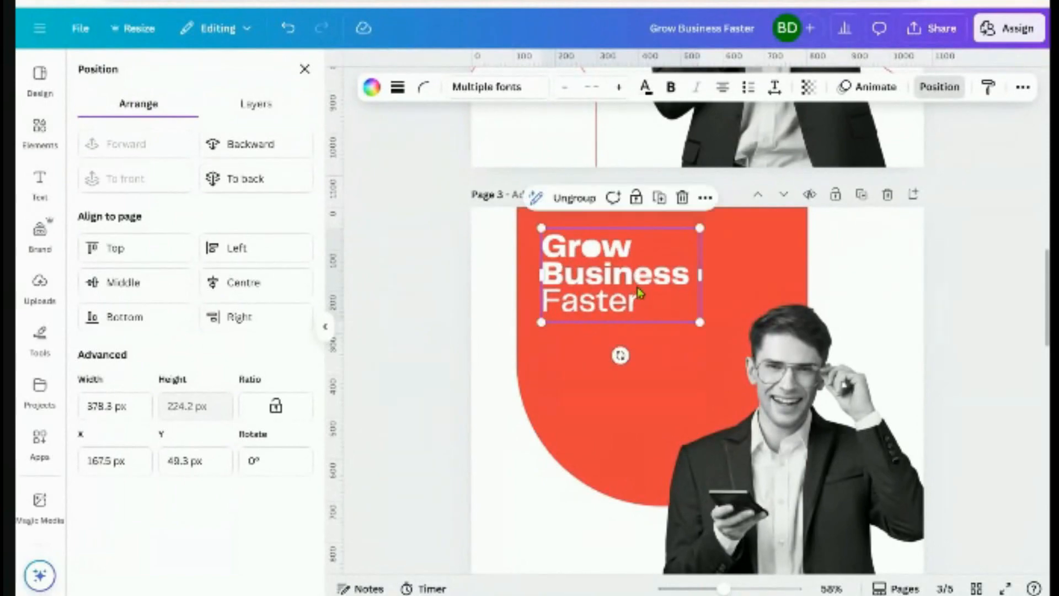
{"action": "left_click", "coordinate": [991, 311]}
{"action": "scroll", "coordinate": [932, 419], "scroll_direction": "down", "scroll_amount": 3}
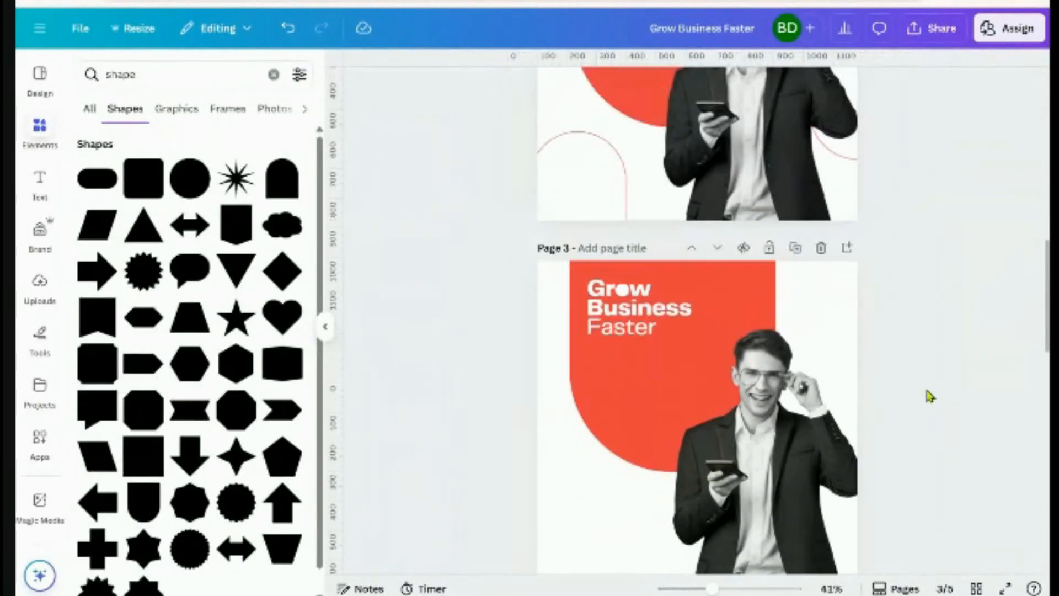
Enlarge the page 3 heading group and make the man's photo slightly bigger
{"action": "scroll", "coordinate": [926, 406], "scroll_direction": "down", "scroll_amount": 2}
{"action": "left_click", "coordinate": [665, 260]}
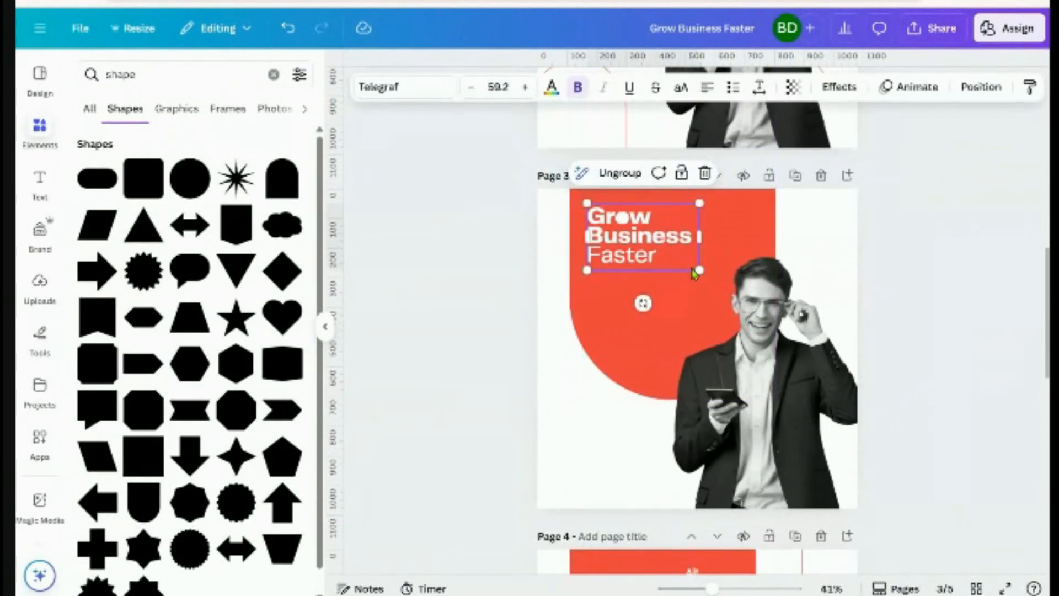
{"action": "left_click_drag", "start_coordinate": [698, 270], "coordinate": [663, 239]}
{"action": "left_click", "coordinate": [670, 249]}
{"action": "left_click_drag", "start_coordinate": [767, 387], "coordinate": [772, 388]}
{"action": "left_click", "coordinate": [957, 336]}
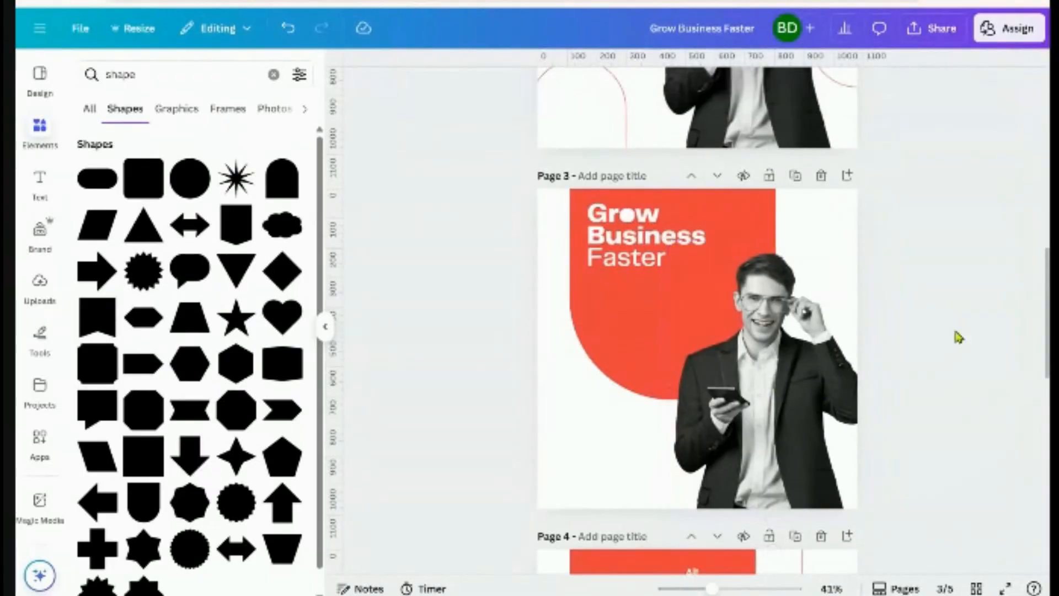
Duplicate page 2's 'Book your slot with us' line and move the copy onto page 3 below 'Faster'
{"action": "scroll", "coordinate": [772, 397], "scroll_direction": "up", "scroll_amount": 6}
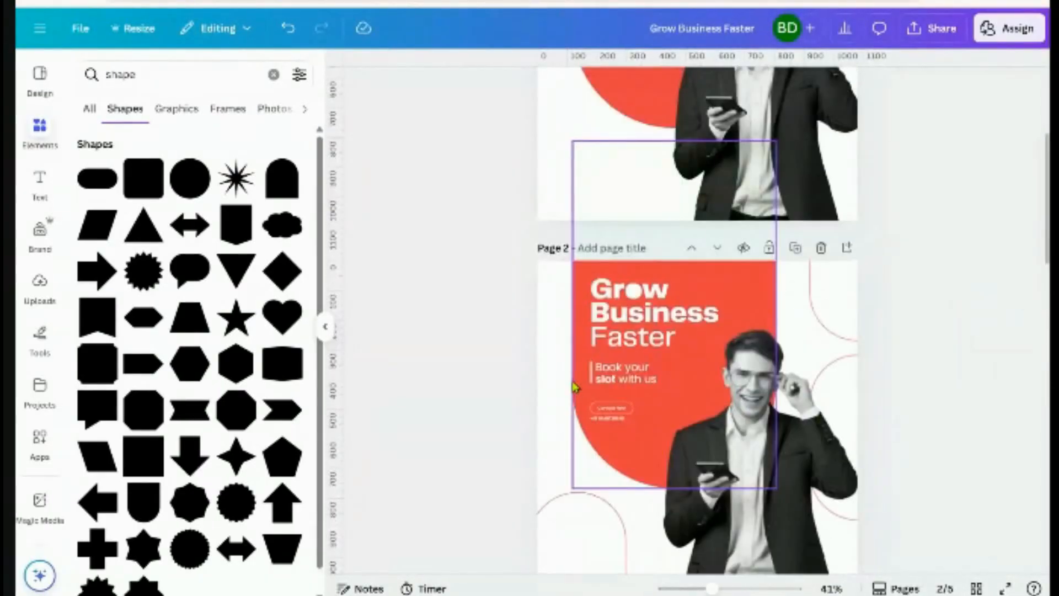
{"action": "left_click", "coordinate": [624, 377]}
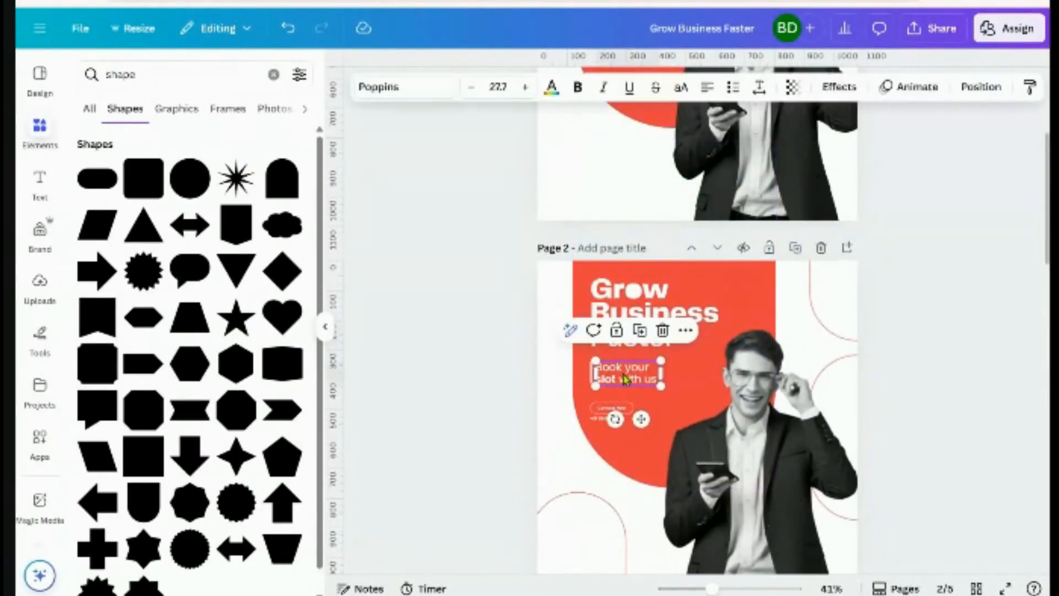
{"action": "left_click", "coordinate": [636, 334]}
{"action": "mouse_move", "coordinate": [650, 376]}
{"action": "left_mouse_down"}
{"action": "mouse_move", "coordinate": [676, 430]}
{"action": "mouse_move", "coordinate": [667, 439]}
{"action": "mouse_move", "coordinate": [651, 393]}
{"action": "left_mouse_up"}
{"action": "scroll", "coordinate": [672, 432], "scroll_direction": "down", "scroll_amount": 5}
{"action": "scroll", "coordinate": [667, 438], "scroll_direction": "down", "scroll_amount": 1}
{"action": "left_click", "coordinate": [967, 375]}
{"action": "scroll", "coordinate": [605, 427], "scroll_direction": "up", "scroll_amount": 1}
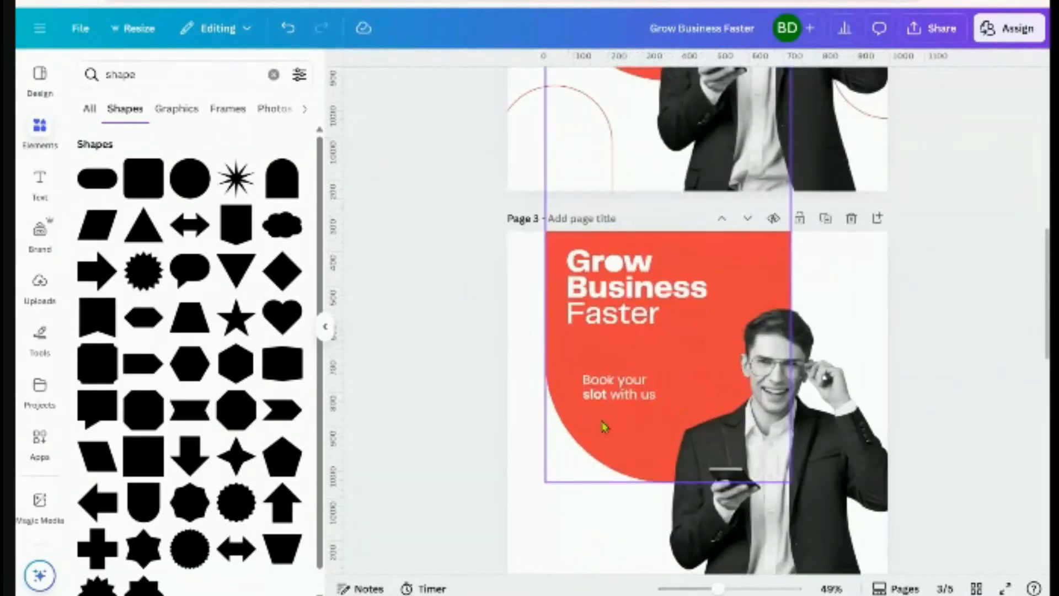
{"action": "scroll", "coordinate": [605, 426], "scroll_direction": "up", "scroll_amount": 2}
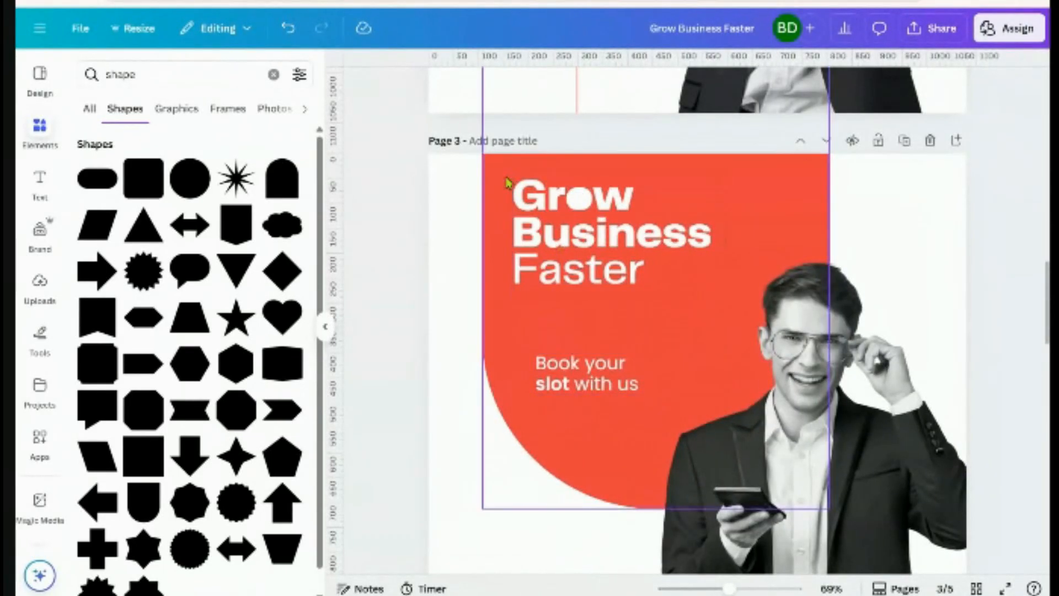
Add a vertical guide at the heading's left edge and line the tagline up with it
{"action": "left_click_drag", "start_coordinate": [336, 234], "coordinate": [512, 281]}
{"action": "left_click", "coordinate": [596, 384]}
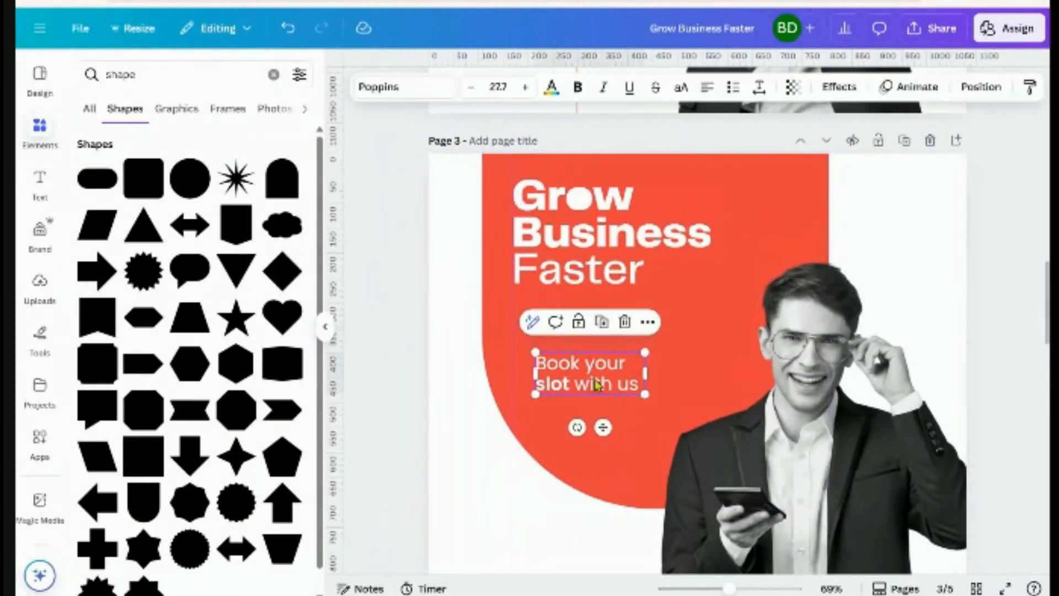
{"action": "left_click_drag", "start_coordinate": [597, 386], "coordinate": [575, 338]}
{"action": "left_click", "coordinate": [415, 324]}
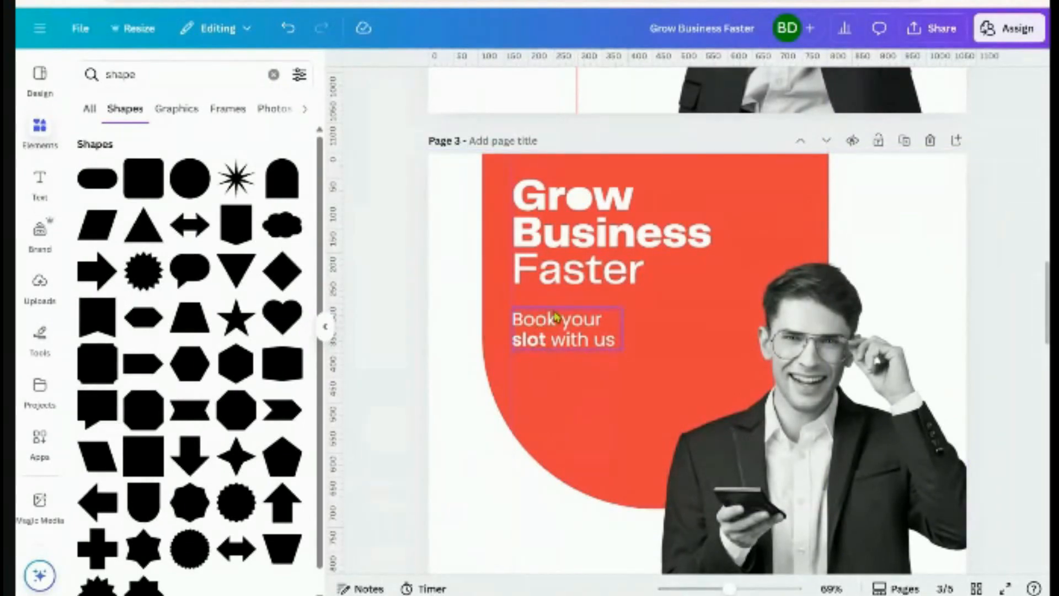
Set the whole 'Book your slot with us' line to Poppins Regular
{"action": "left_click", "coordinate": [555, 330]}
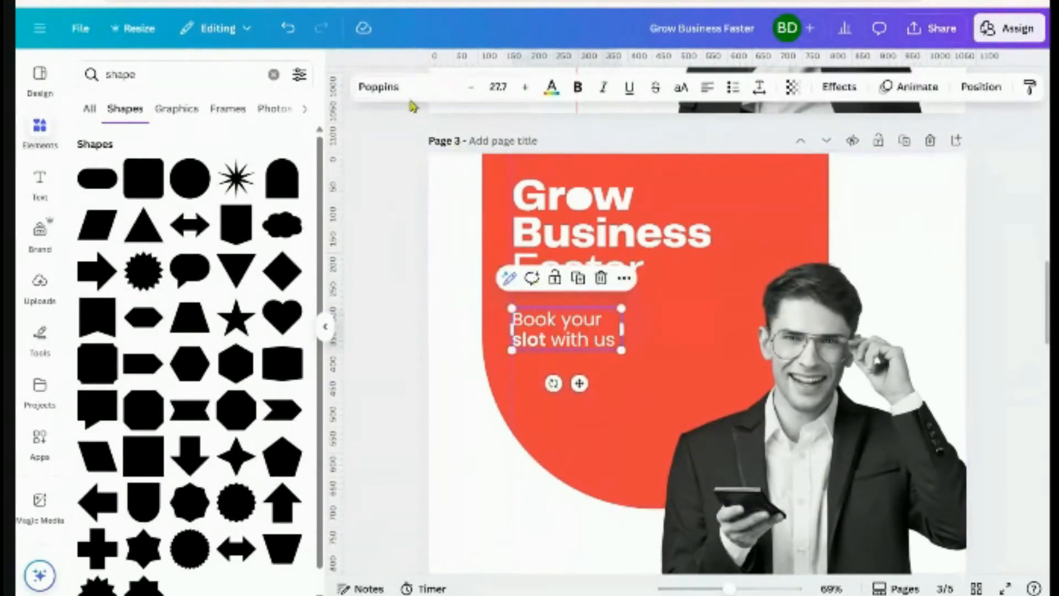
{"action": "left_click", "coordinate": [405, 89]}
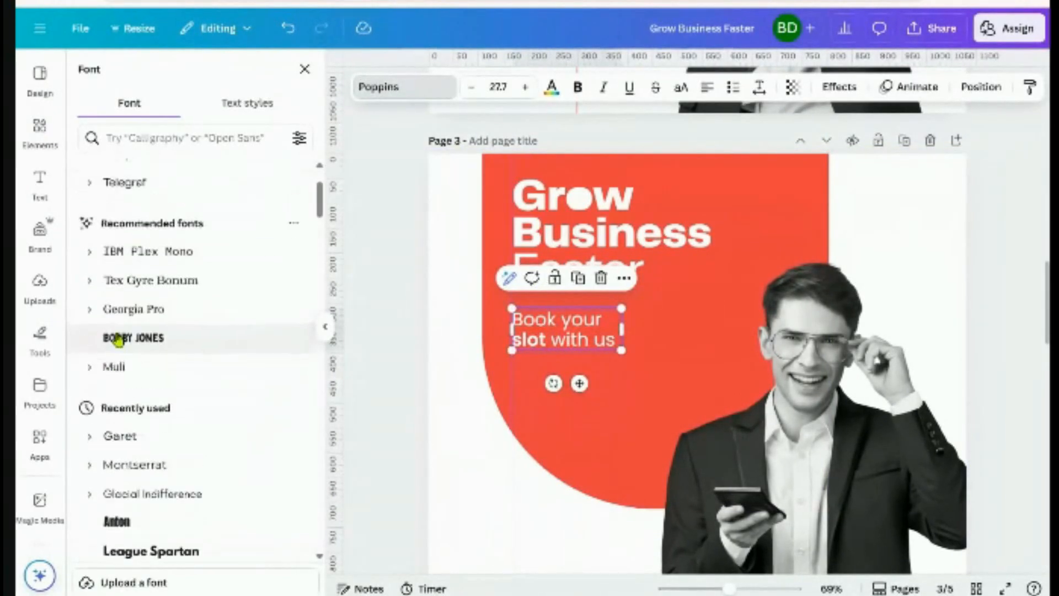
{"action": "left_click", "coordinate": [90, 266]}
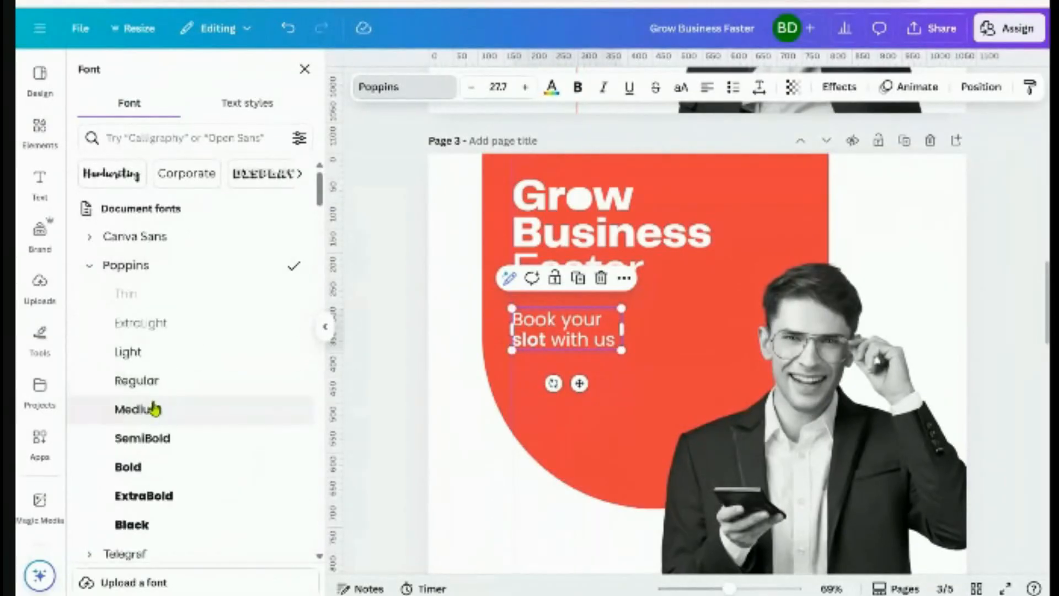
{"action": "left_click", "coordinate": [145, 390]}
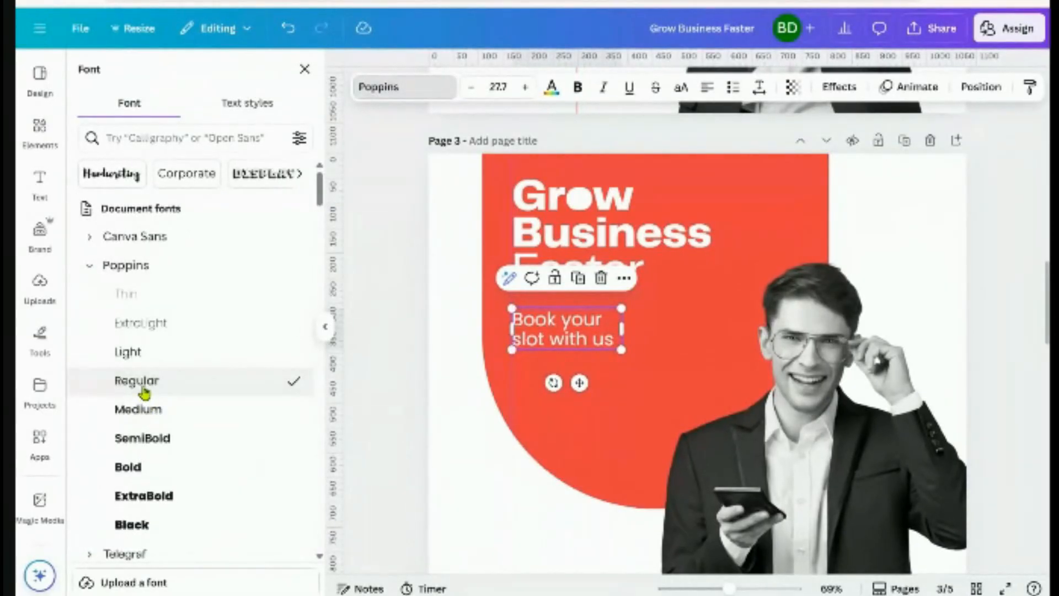
{"action": "left_click", "coordinate": [394, 399]}
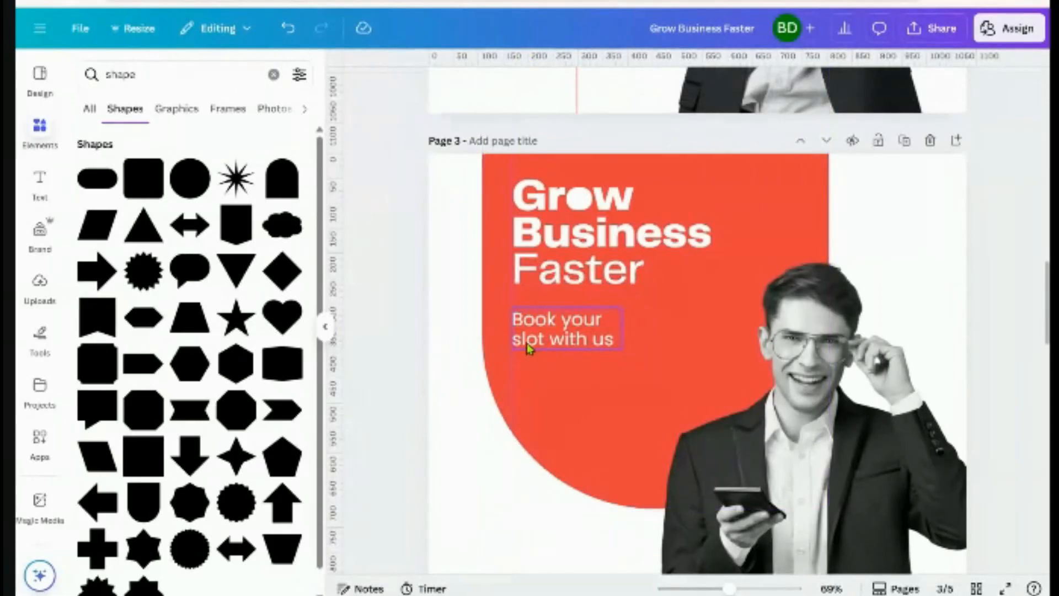
Highlight just the word 'slot' inside the tagline
{"action": "scroll", "coordinate": [528, 348], "scroll_direction": "up", "scroll_amount": 5}
{"action": "left_click", "coordinate": [484, 338]}
{"action": "left_click", "coordinate": [485, 338]}
{"action": "left_click", "coordinate": [490, 345]}
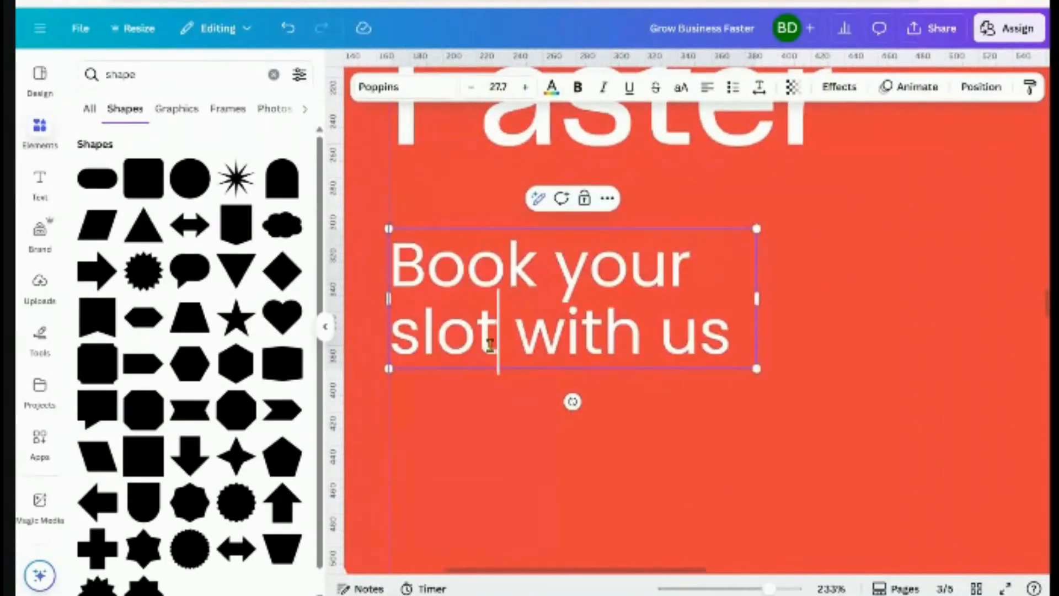
{"action": "left_click_drag", "start_coordinate": [489, 345], "coordinate": [388, 373]}
{"action": "left_click", "coordinate": [421, 338]}
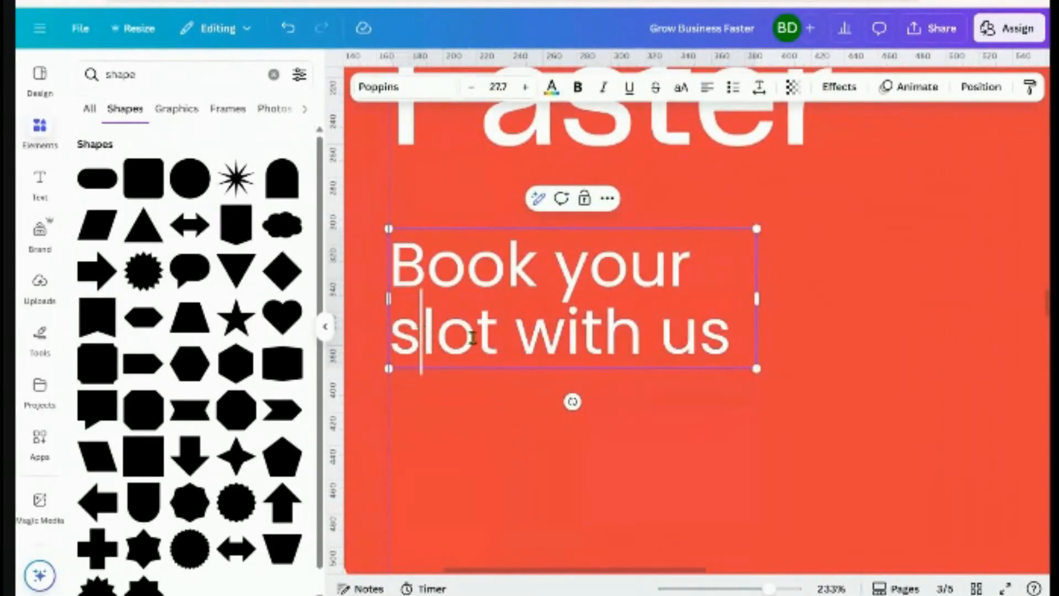
{"action": "left_click_drag", "start_coordinate": [498, 339], "coordinate": [388, 338]}
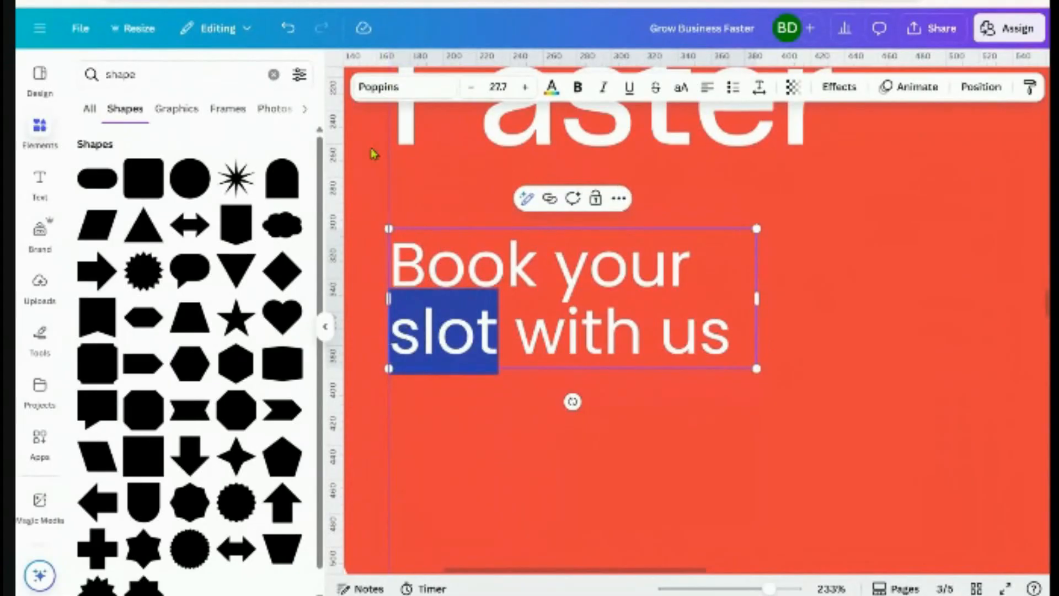
Change the word 'slot' to Poppins SemiBold
{"action": "left_click", "coordinate": [379, 84]}
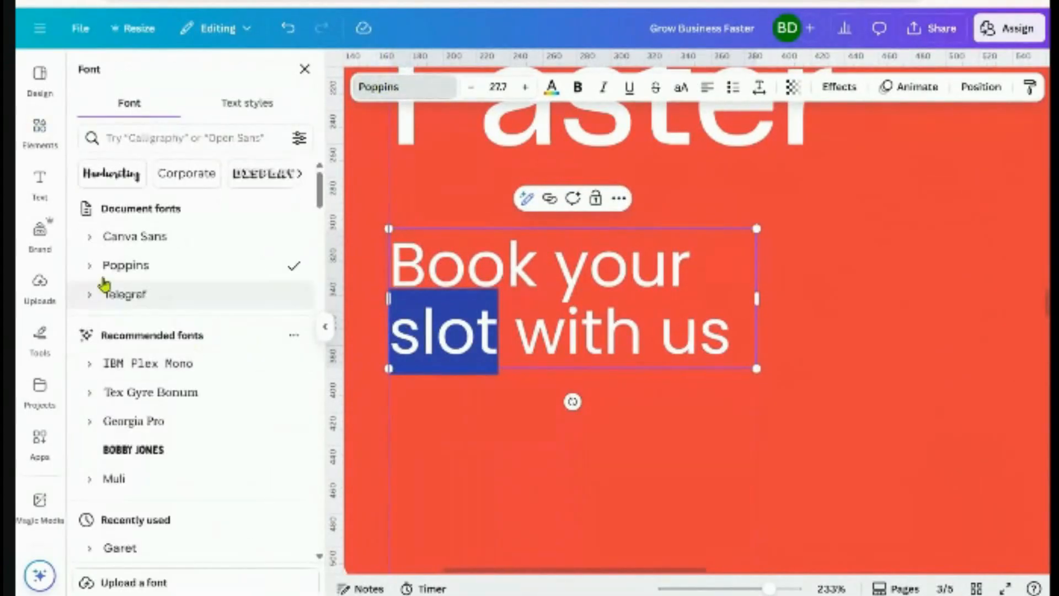
{"action": "left_click", "coordinate": [110, 266]}
{"action": "left_click", "coordinate": [133, 467]}
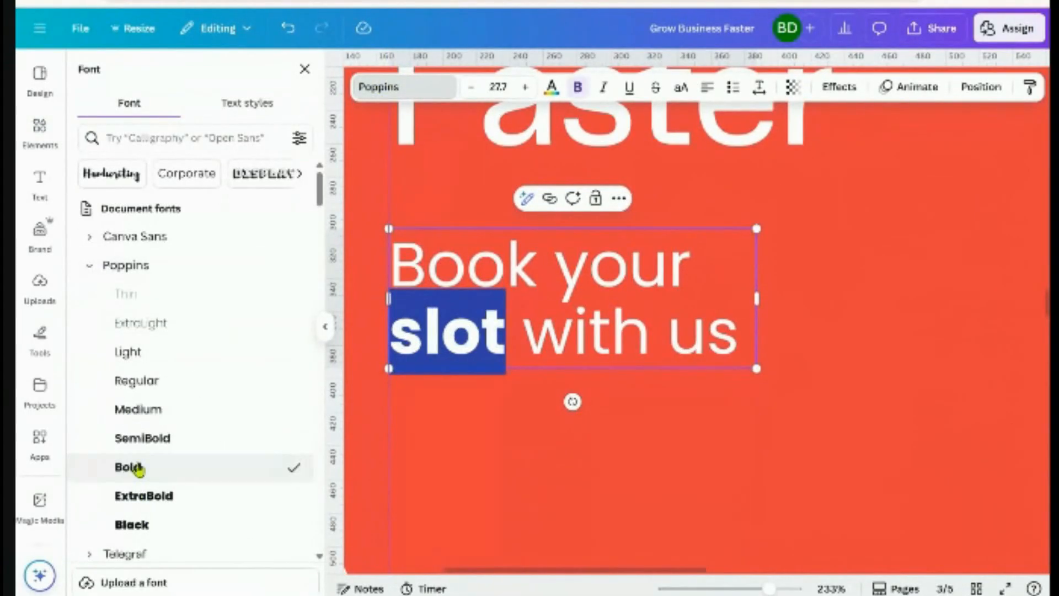
{"action": "scroll", "coordinate": [493, 397], "scroll_direction": "down", "scroll_amount": 3, "text": "ctrl"}
{"action": "scroll", "coordinate": [485, 402], "scroll_direction": "down", "scroll_amount": 2, "text": "ctrl"}
{"action": "left_click", "coordinate": [206, 438]}
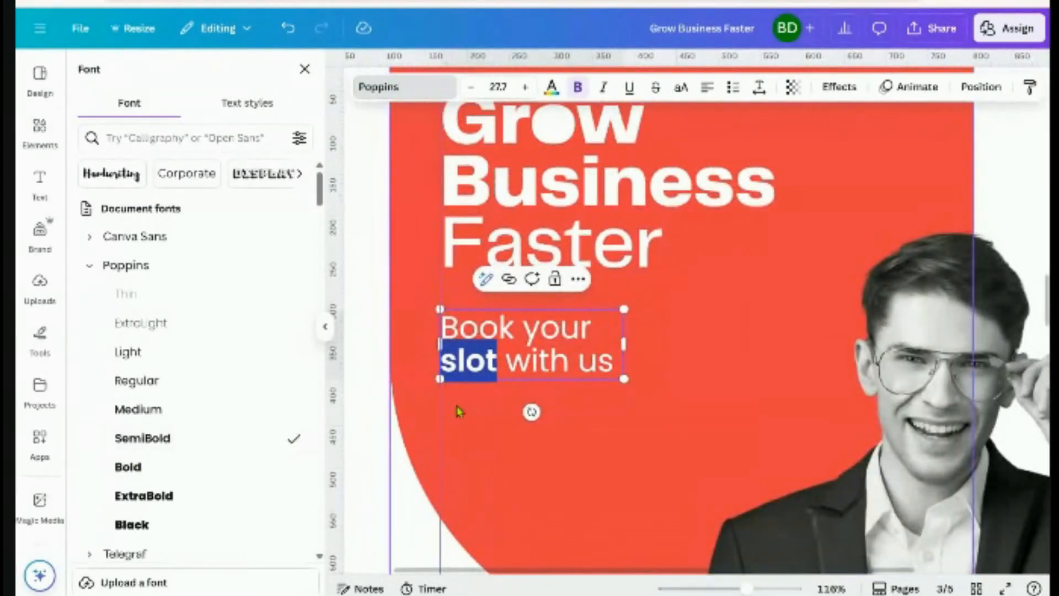
{"action": "scroll", "coordinate": [430, 394], "scroll_direction": "down", "scroll_amount": 3, "text": "ctrl"}
{"action": "left_click", "coordinate": [402, 379]}
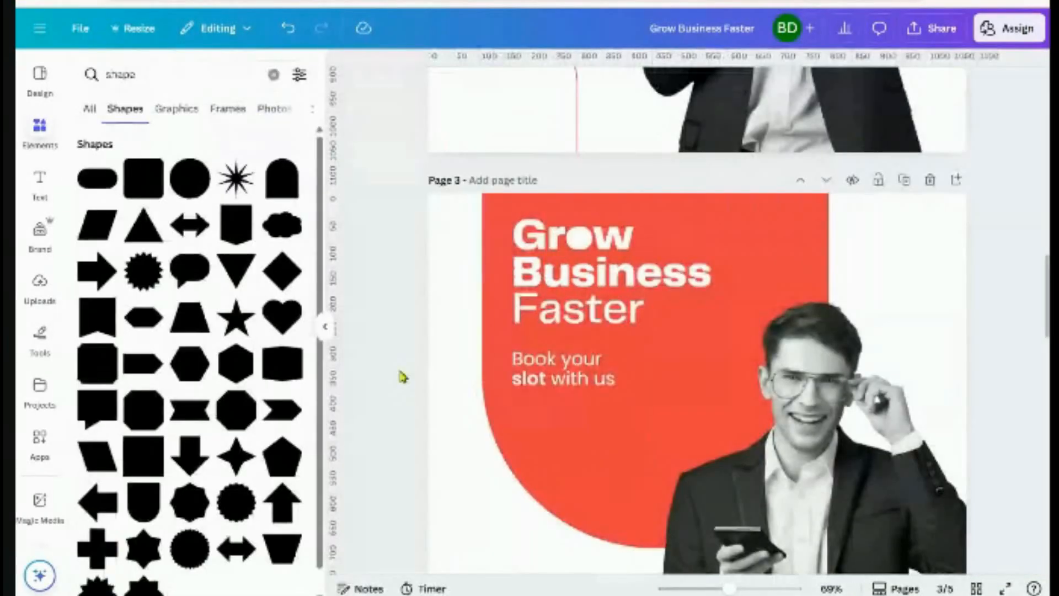
Add a rounded square shape and move it to the lower left of page 3
{"action": "left_click", "coordinate": [548, 391]}
{"action": "scroll", "coordinate": [548, 390], "scroll_direction": "up", "scroll_amount": 4, "text": "ctrl"}
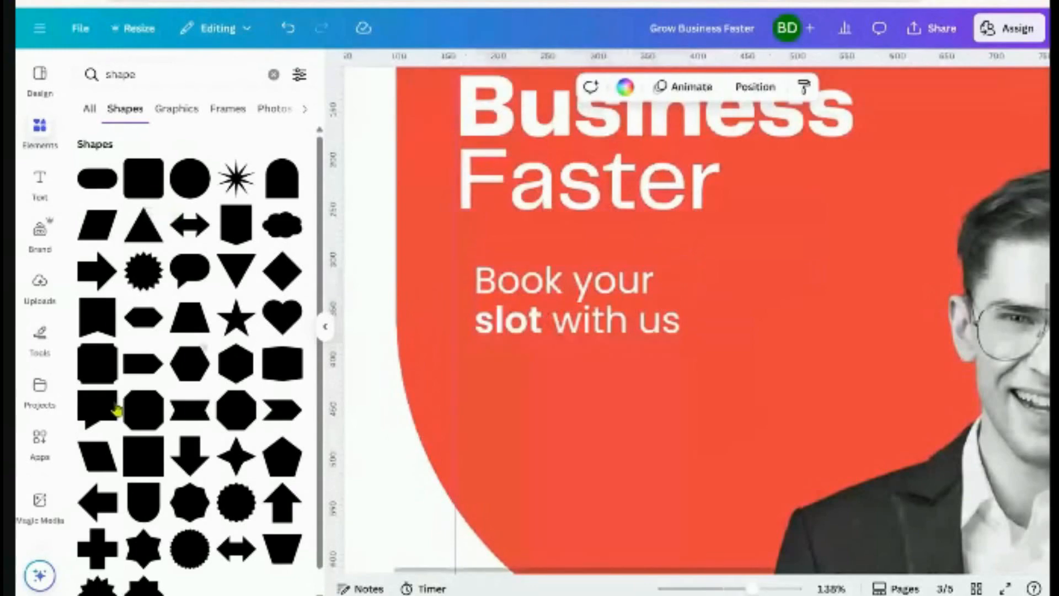
{"action": "left_click", "coordinate": [137, 190]}
{"action": "scroll", "coordinate": [602, 317], "scroll_direction": "down", "scroll_amount": 5, "text": "ctrl"}
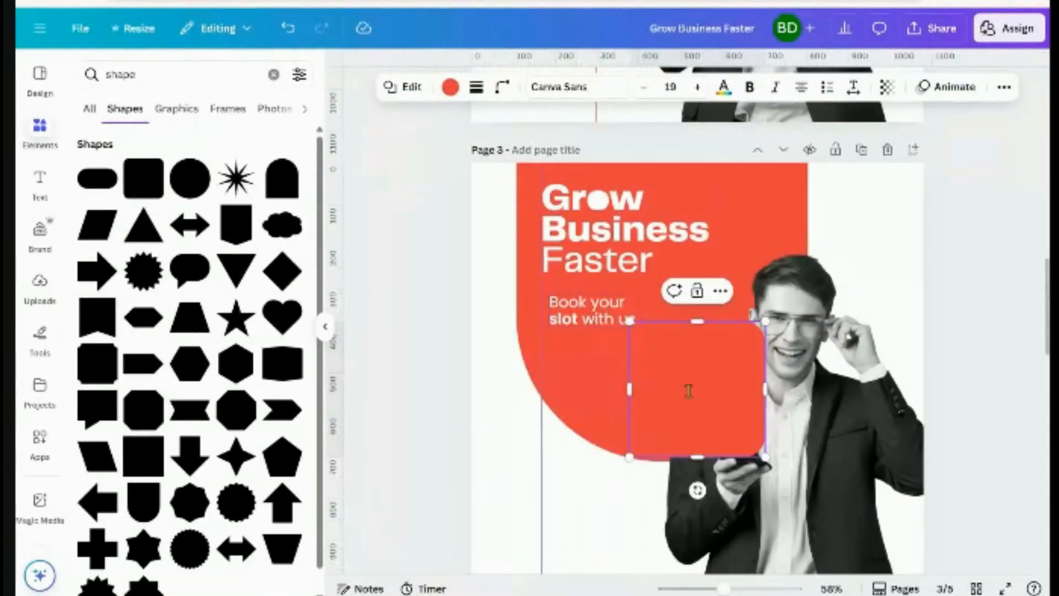
{"action": "left_click_drag", "start_coordinate": [685, 406], "coordinate": [545, 491]}
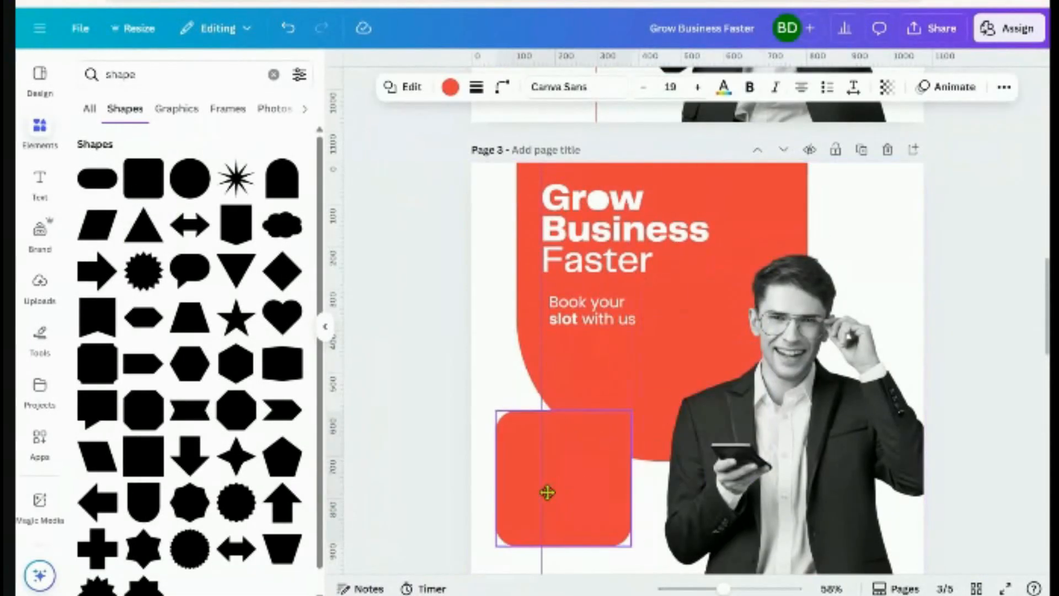
{"action": "scroll", "coordinate": [497, 441], "scroll_direction": "up", "scroll_amount": 1, "text": "ctrl"}
{"action": "scroll", "coordinate": [498, 443], "scroll_direction": "up", "scroll_amount": 3}
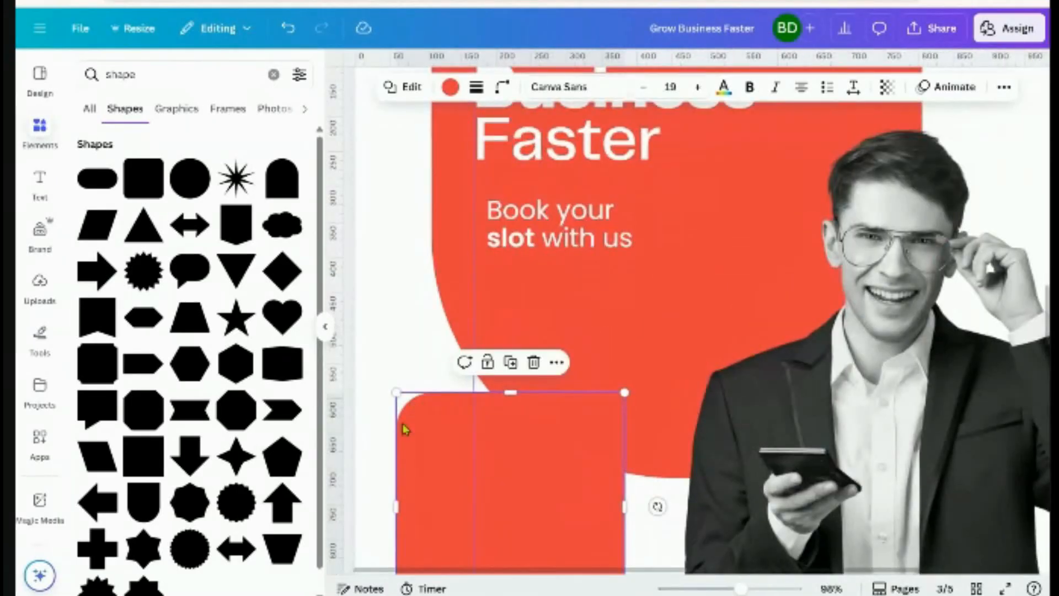
Make the square's corners fully sharp and colour it white
{"action": "left_click", "coordinate": [500, 88]}
{"action": "left_click_drag", "start_coordinate": [474, 157], "coordinate": [403, 166]}
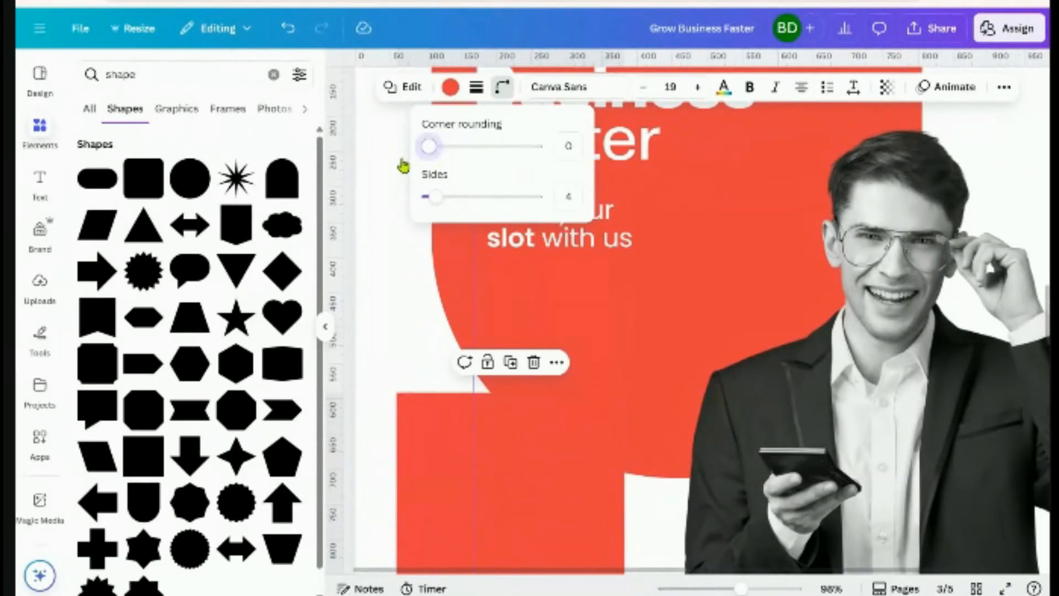
{"action": "left_click", "coordinate": [427, 424]}
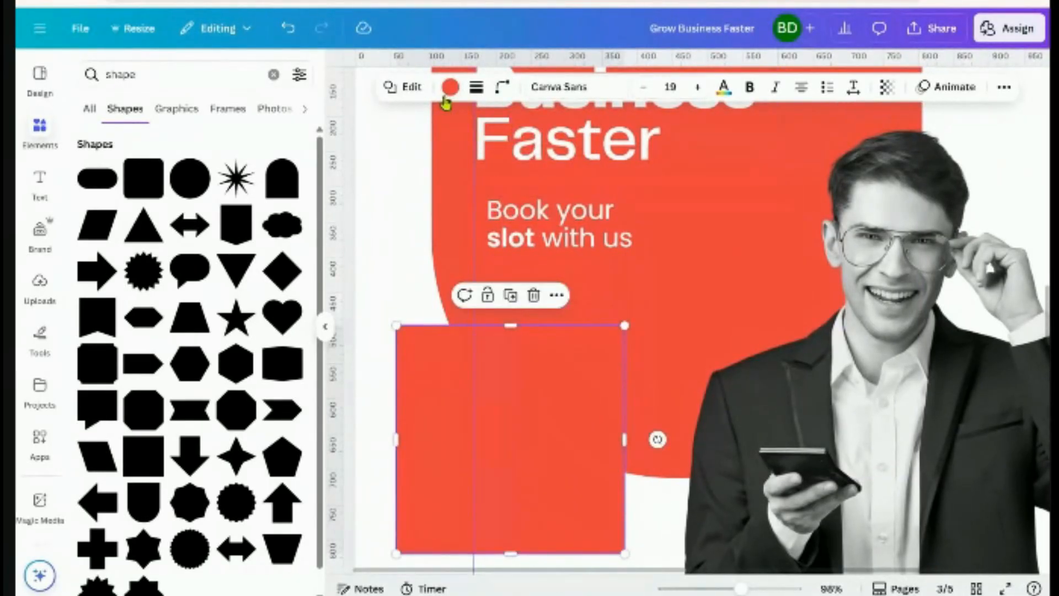
{"action": "left_click", "coordinate": [449, 88]}
{"action": "left_click", "coordinate": [223, 175]}
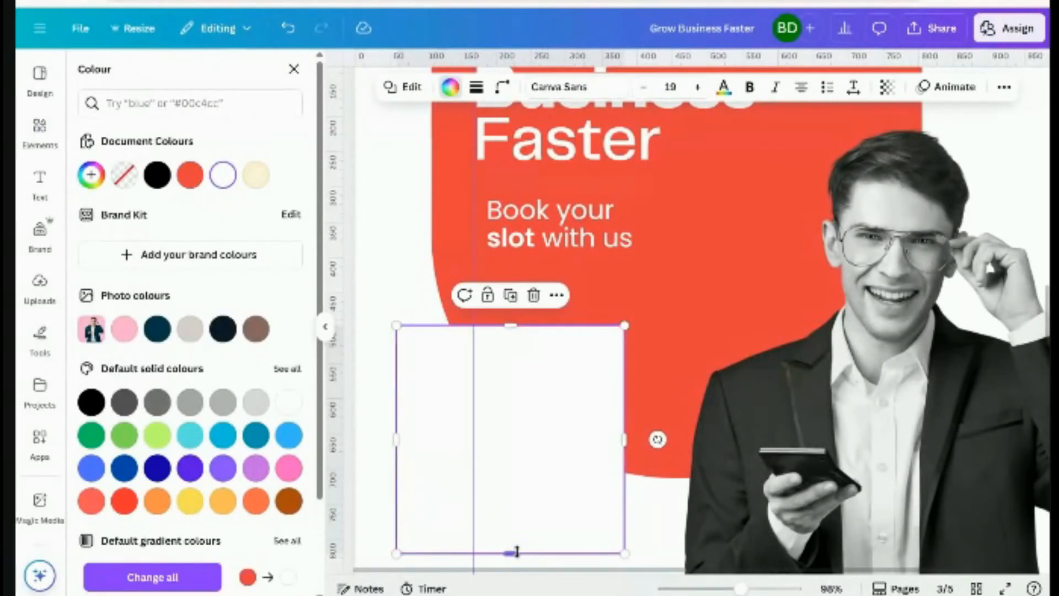
Resize the white square into a short, thin rectangle beside the 'Book your slot' text
{"action": "left_click_drag", "start_coordinate": [621, 441], "coordinate": [445, 461]}
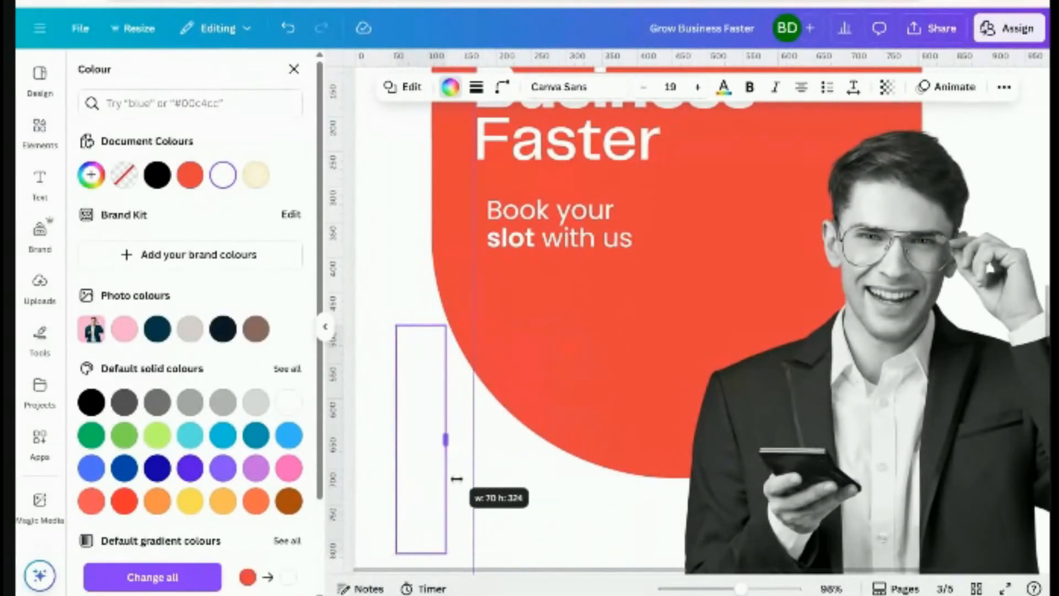
{"action": "left_click_drag", "start_coordinate": [420, 553], "coordinate": [403, 351]}
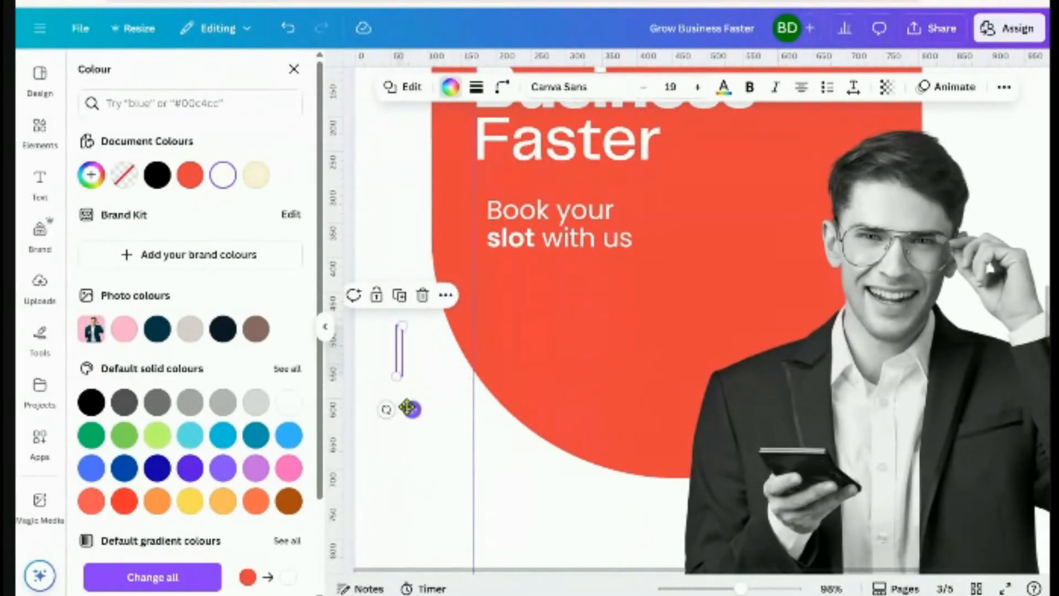
{"action": "left_click_drag", "start_coordinate": [409, 406], "coordinate": [483, 281]}
{"action": "left_click", "coordinate": [410, 353]}
{"action": "scroll", "coordinate": [412, 353], "scroll_direction": "up", "scroll_amount": 4}
{"action": "scroll", "coordinate": [414, 354], "scroll_direction": "up", "scroll_amount": 4}
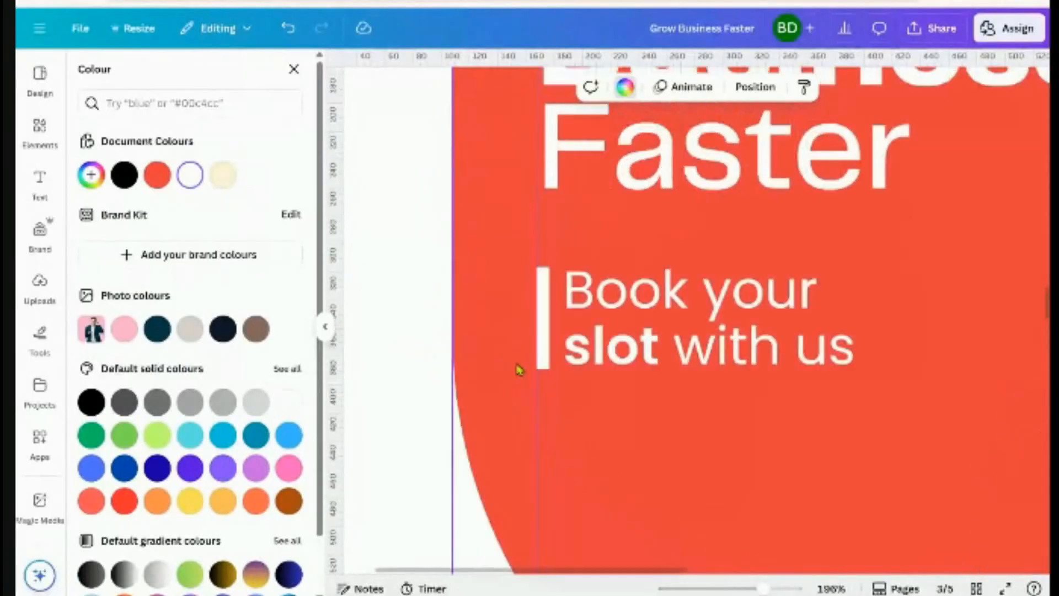
Make the bar even thinner, then select it together with the tagline
{"action": "left_click", "coordinate": [545, 319]}
{"action": "left_click_drag", "start_coordinate": [543, 319], "coordinate": [542, 331]}
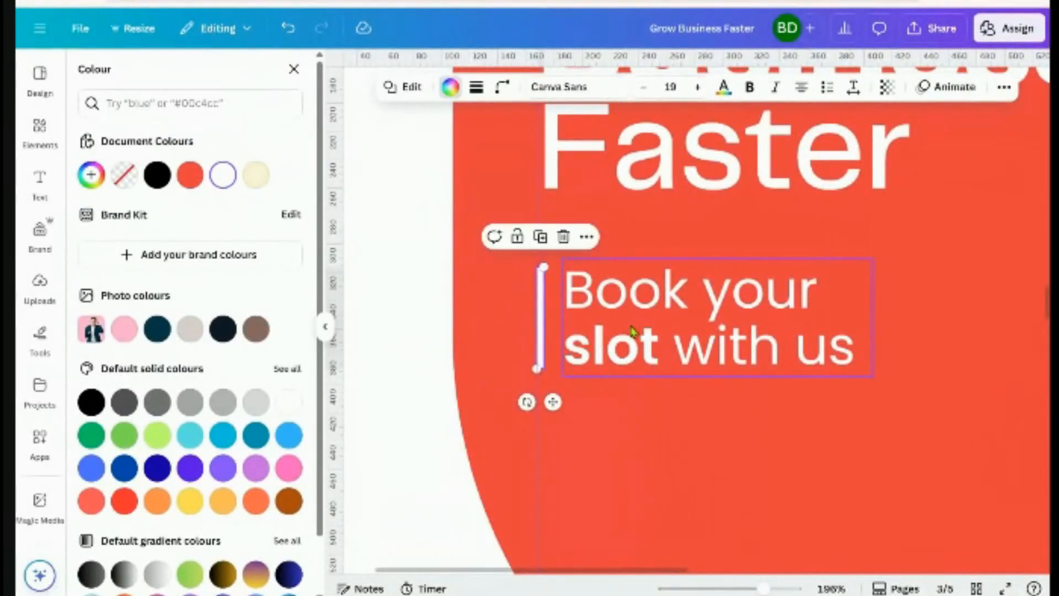
{"action": "left_click", "coordinate": [632, 330]}
{"action": "left_click", "coordinate": [541, 346], "text": "shift"}
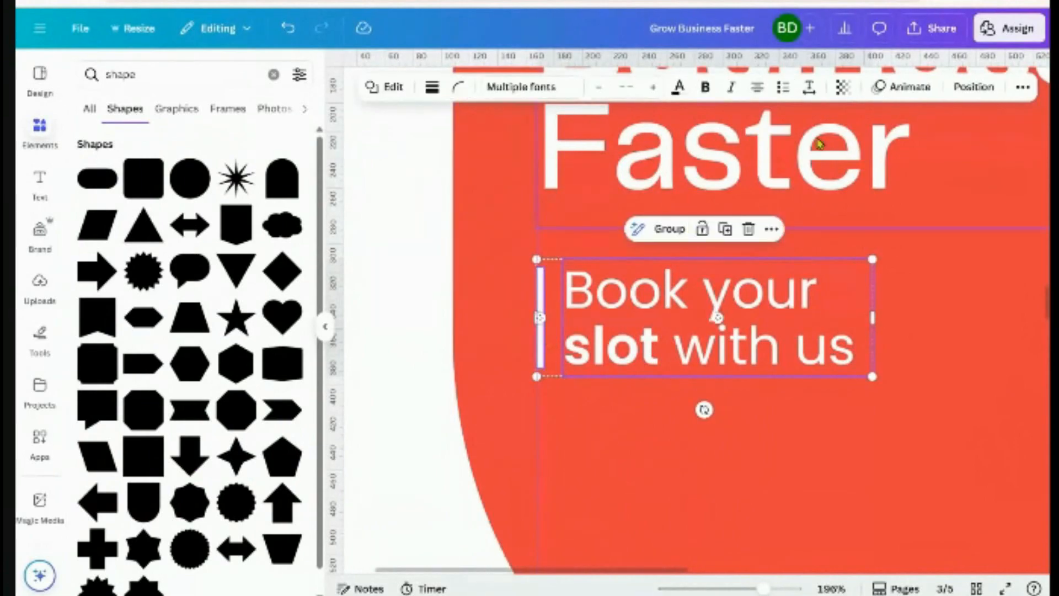
Open Position settings and measure the gap between the white bar and the tagline with Alt
{"action": "left_click", "coordinate": [968, 99]}
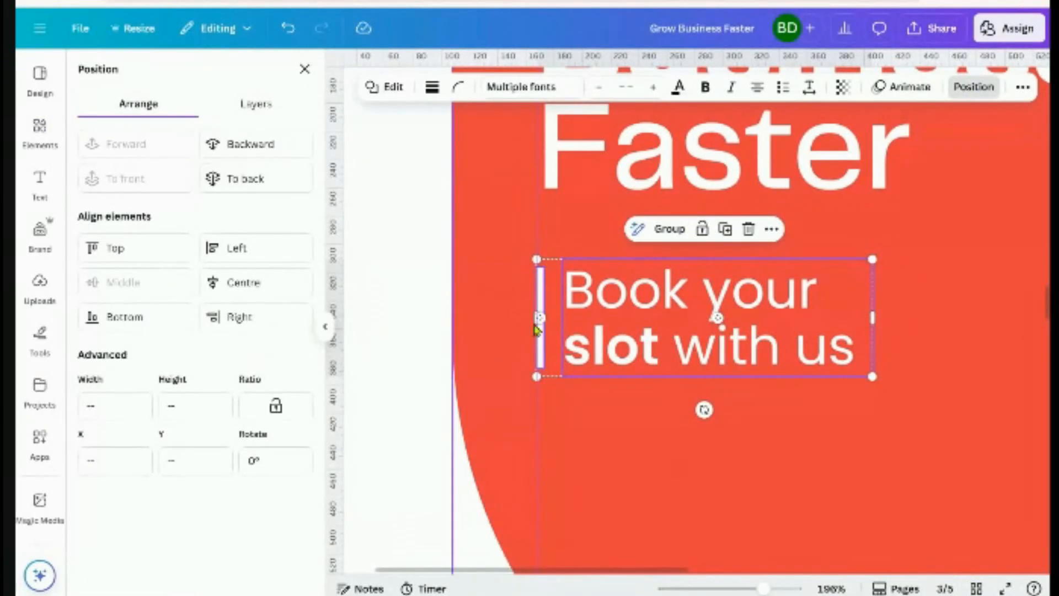
{"action": "left_click", "coordinate": [390, 376]}
{"action": "scroll", "coordinate": [428, 380], "scroll_direction": "down", "scroll_amount": 3}
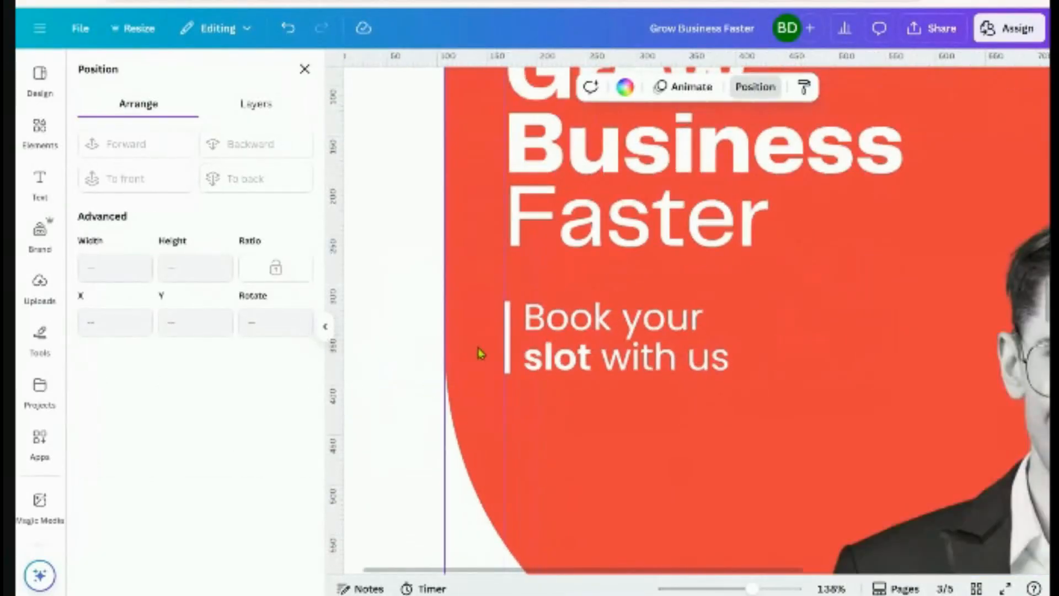
{"action": "left_click", "coordinate": [505, 366]}
{"action": "key", "text": "alt"}
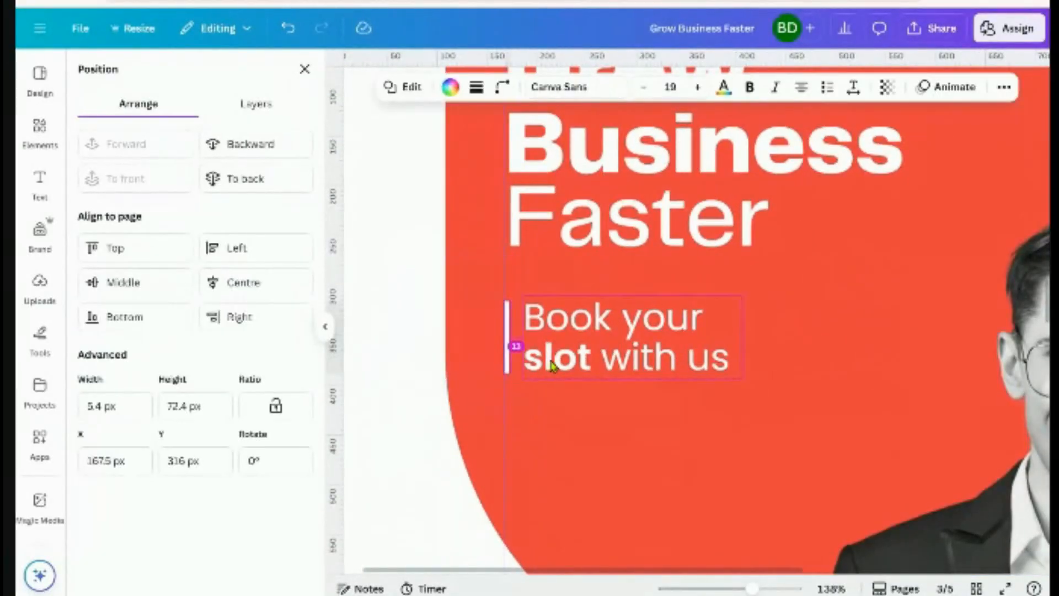
{"action": "left_click", "coordinate": [548, 366]}
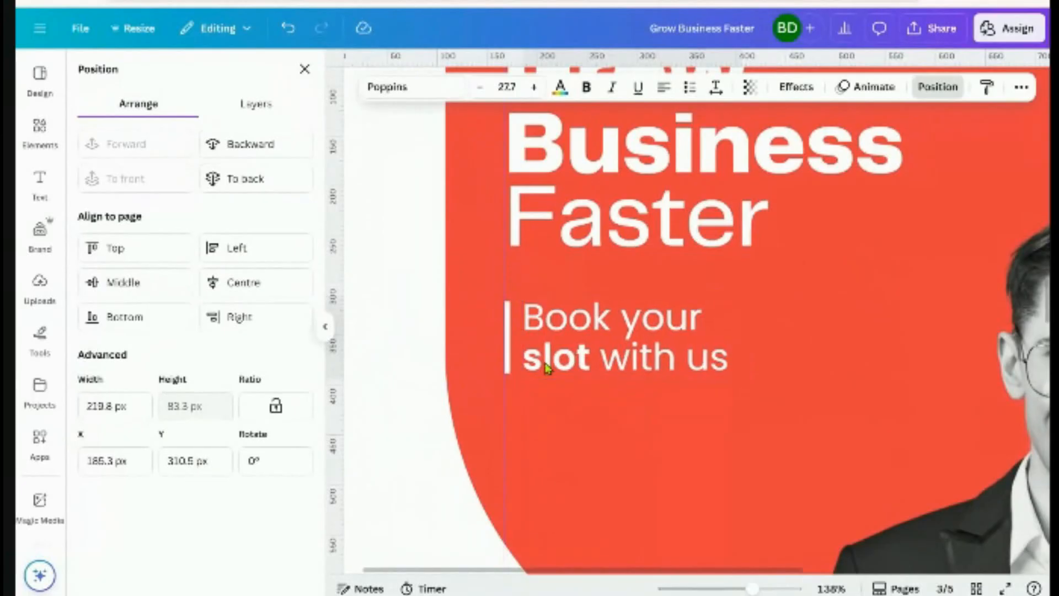
{"action": "scroll", "coordinate": [549, 370], "scroll_direction": "down", "scroll_amount": 3}
{"action": "left_click", "coordinate": [412, 311]}
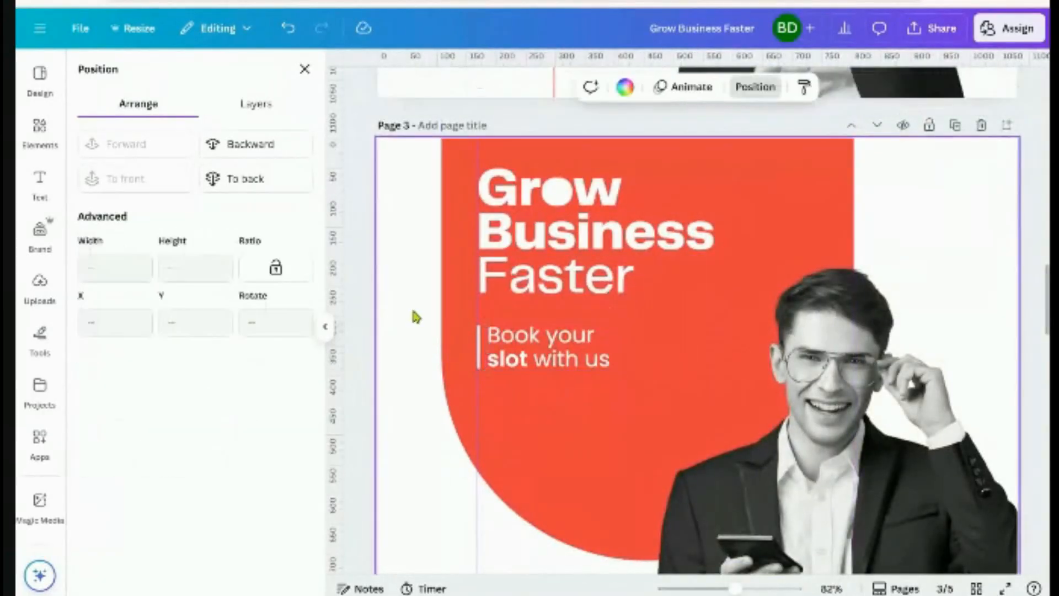
{"action": "scroll", "coordinate": [419, 396], "scroll_direction": "down", "scroll_amount": 2}
Back in Elements, select the tagline and white bar and nudge both up one step
{"action": "left_click", "coordinate": [953, 331]}
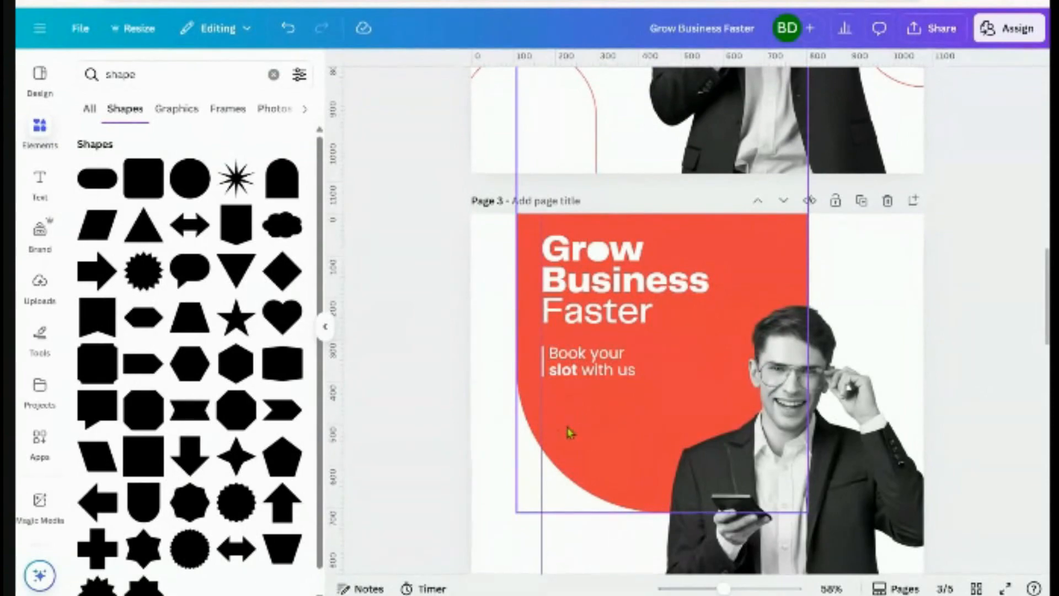
{"action": "scroll", "coordinate": [570, 432], "scroll_direction": "up", "scroll_amount": 6}
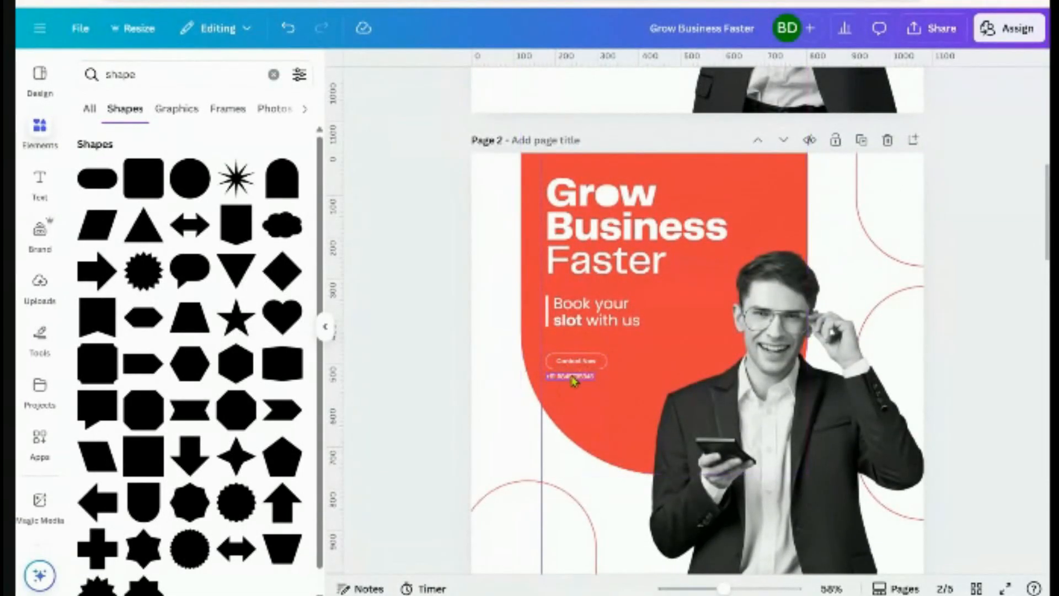
{"action": "scroll", "coordinate": [967, 372], "scroll_direction": "down", "scroll_amount": 2}
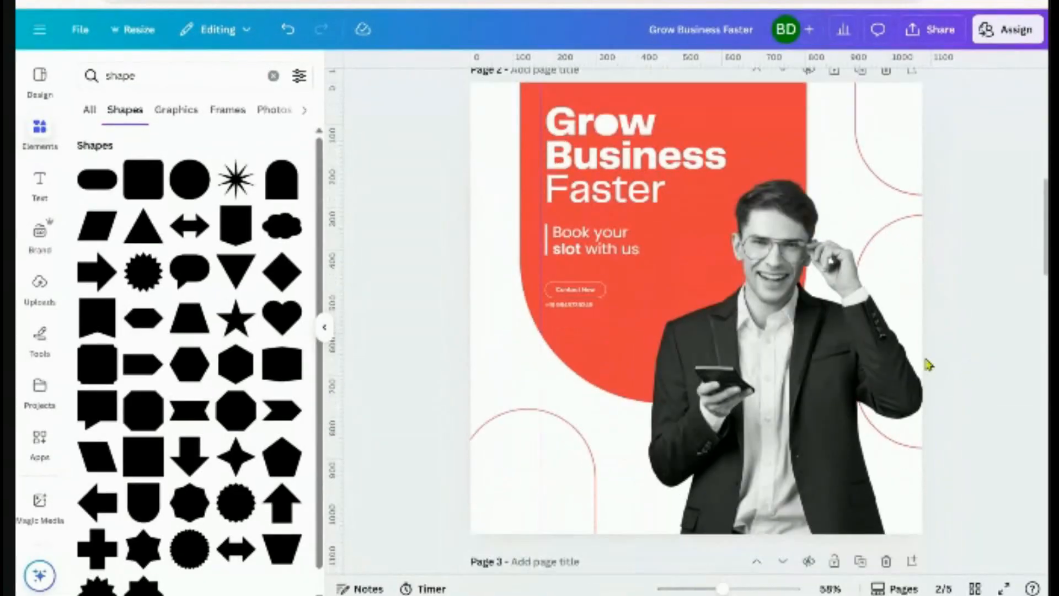
{"action": "scroll", "coordinate": [822, 410], "scroll_direction": "down", "scroll_amount": 6}
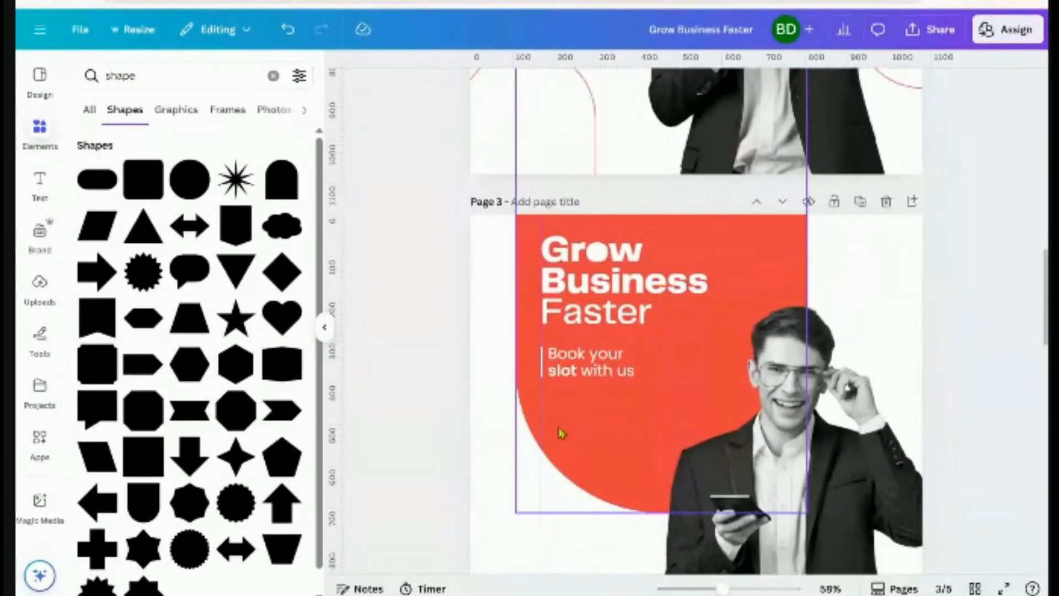
{"action": "left_click", "coordinate": [563, 369]}
{"action": "scroll", "coordinate": [562, 371], "scroll_direction": "up", "scroll_amount": 5}
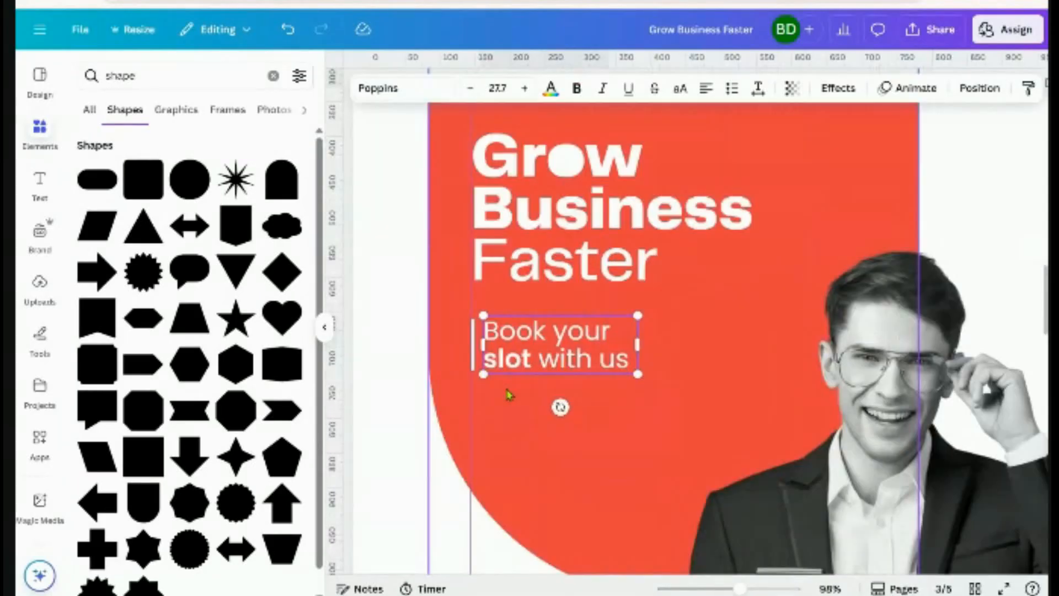
{"action": "left_click", "coordinate": [451, 343], "text": "shift"}
{"action": "key", "text": "Up"}
{"action": "key", "text": "Up"}
{"action": "key", "text": "Up"}
{"action": "key", "text": "Up"}
{"action": "key", "text": "Up"}
{"action": "key", "text": "Up"}
{"action": "key", "text": "Up"}
{"action": "key", "text": "Up"}
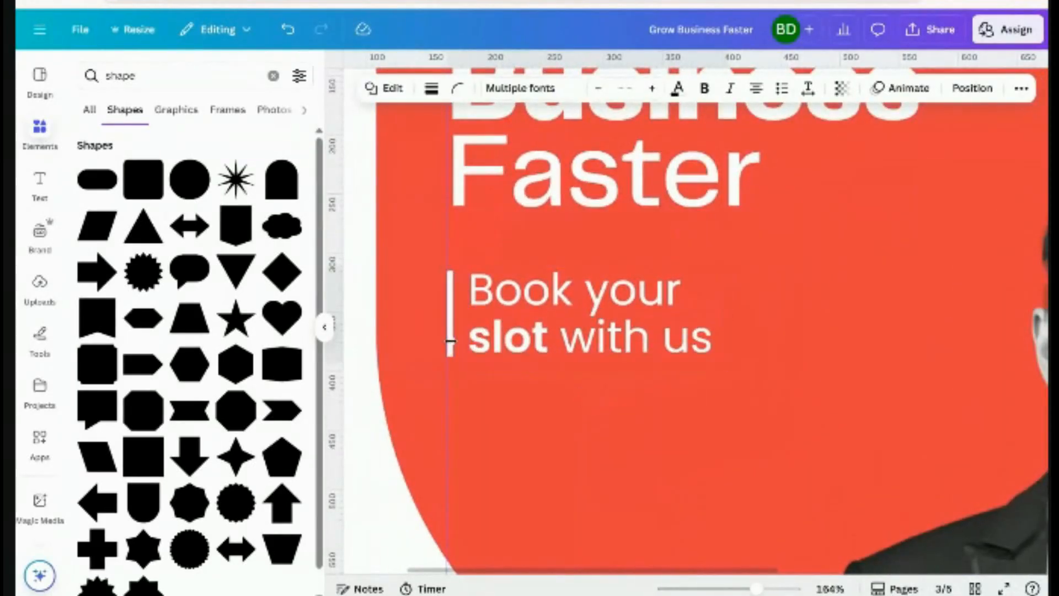
{"action": "scroll", "coordinate": [529, 383], "scroll_direction": "down", "scroll_amount": 4}
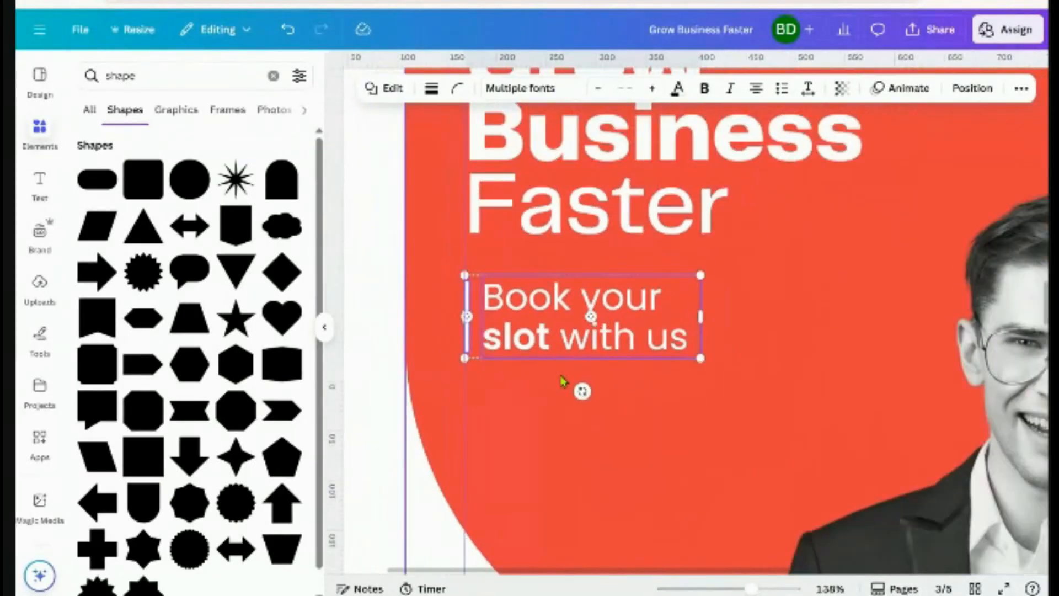
{"action": "left_click", "coordinate": [530, 403]}
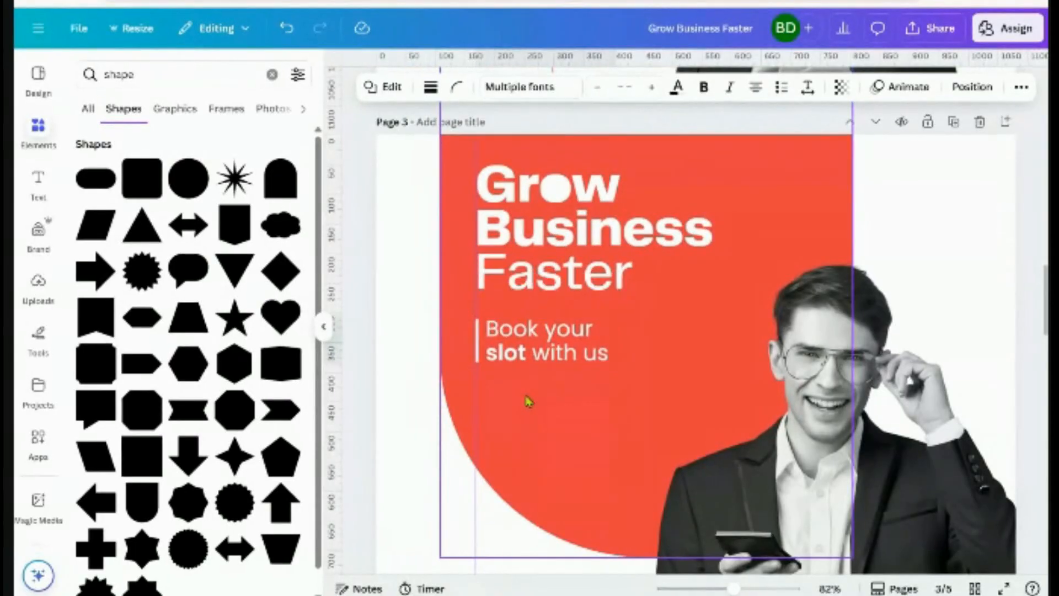
{"action": "left_click", "coordinate": [959, 194]}
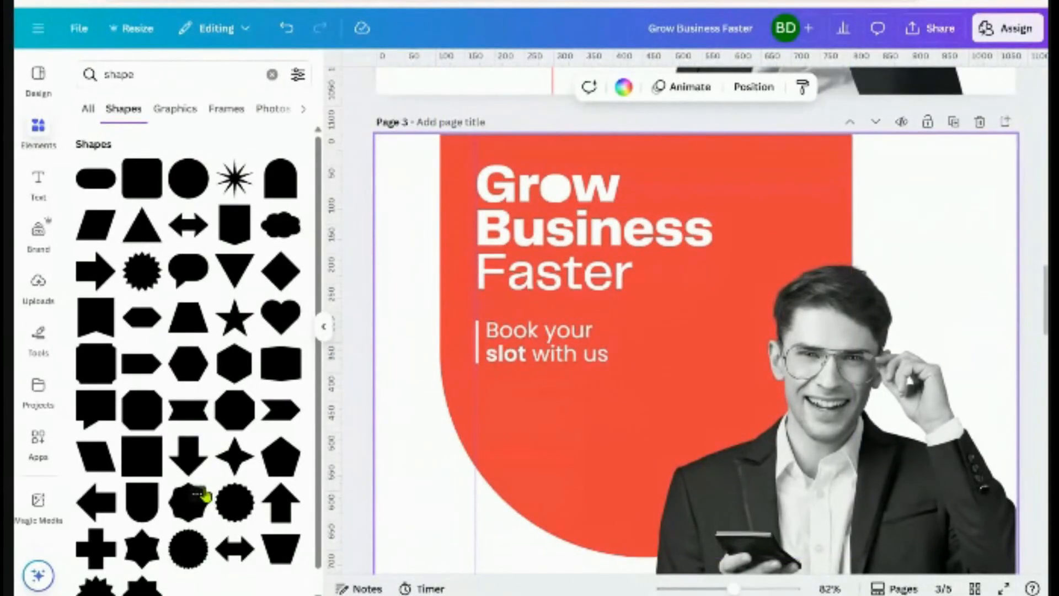
{"action": "left_click_drag", "start_coordinate": [100, 190], "coordinate": [486, 470]}
{"action": "left_click_drag", "start_coordinate": [532, 508], "coordinate": [961, 298]}
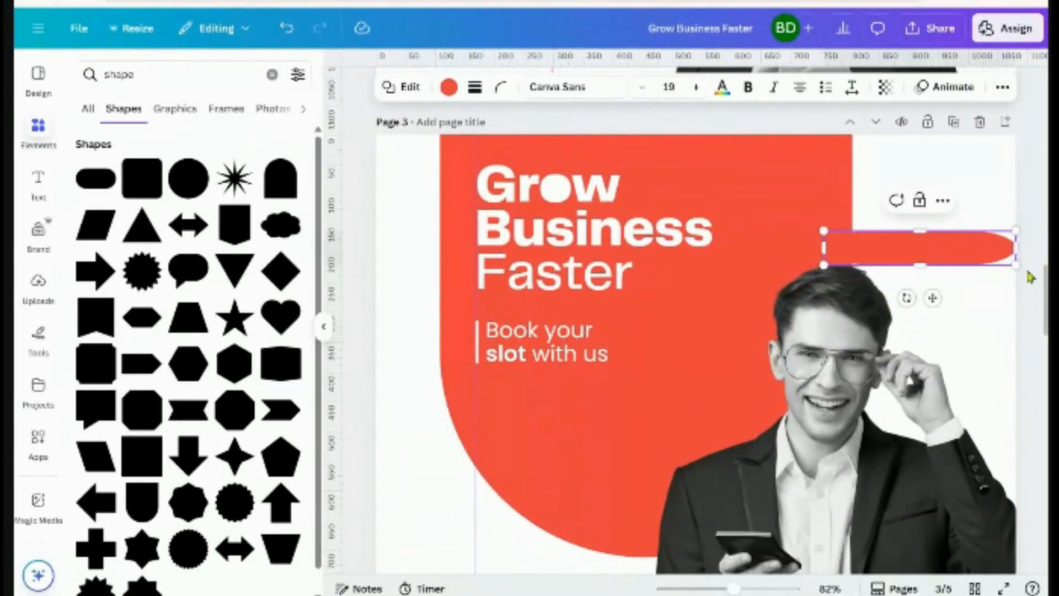
{"action": "left_click_drag", "start_coordinate": [1015, 265], "coordinate": [932, 250]}
{"action": "left_click_drag", "start_coordinate": [890, 283], "coordinate": [613, 379]}
{"action": "scroll", "coordinate": [795, 435], "scroll_direction": "down", "scroll_amount": 7}
{"action": "scroll", "coordinate": [794, 436], "scroll_direction": "down", "scroll_amount": 5}
{"action": "scroll", "coordinate": [789, 439], "scroll_direction": "down", "scroll_amount": 4}
{"action": "scroll", "coordinate": [695, 443], "scroll_direction": "up", "scroll_amount": 3}
{"action": "scroll", "coordinate": [634, 355], "scroll_direction": "up", "scroll_amount": 3}
{"action": "scroll", "coordinate": [601, 430], "scroll_direction": "up", "scroll_amount": 3}
{"action": "scroll", "coordinate": [551, 298], "scroll_direction": "up", "scroll_amount": 2}
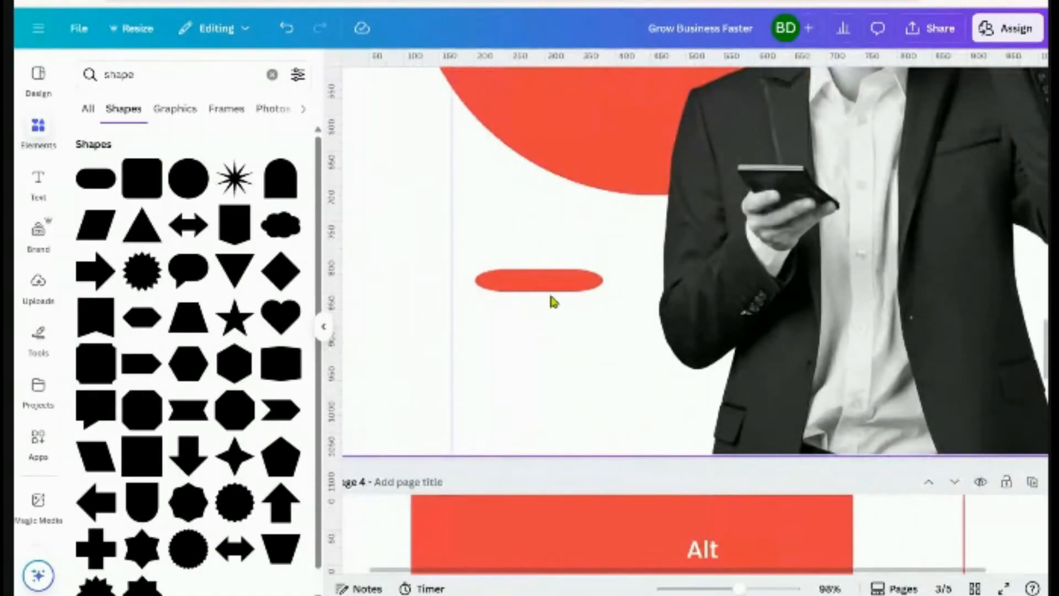
{"action": "left_click", "coordinate": [546, 286]}
{"action": "left_click_drag", "start_coordinate": [539, 295], "coordinate": [539, 299]}
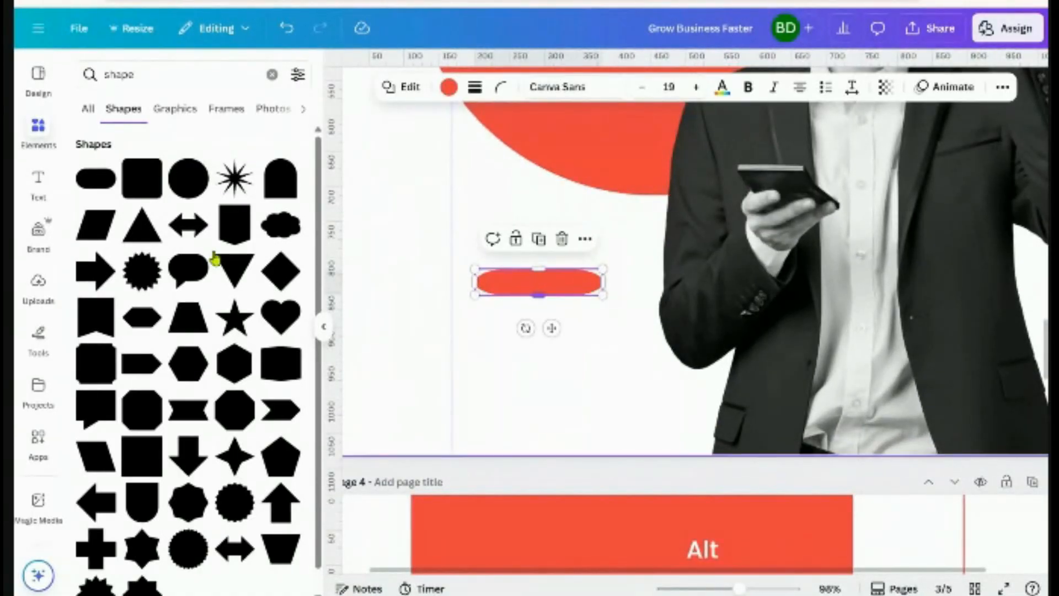
{"action": "left_click", "coordinate": [102, 185]}
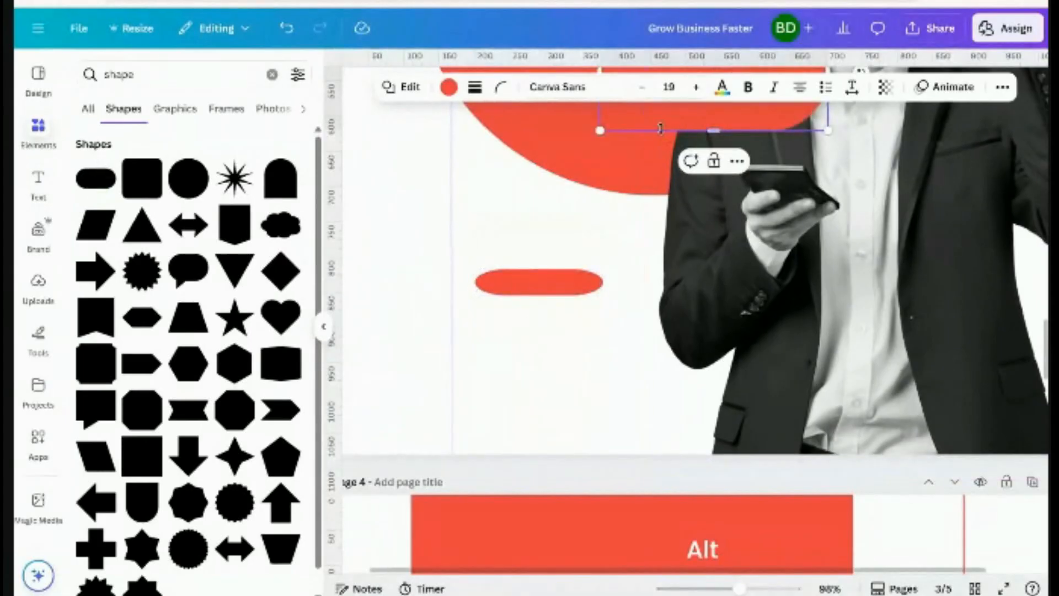
{"action": "left_click_drag", "start_coordinate": [663, 122], "coordinate": [562, 341]}
{"action": "left_click_drag", "start_coordinate": [691, 326], "coordinate": [621, 326]}
{"action": "left_click_drag", "start_coordinate": [551, 378], "coordinate": [573, 411]}
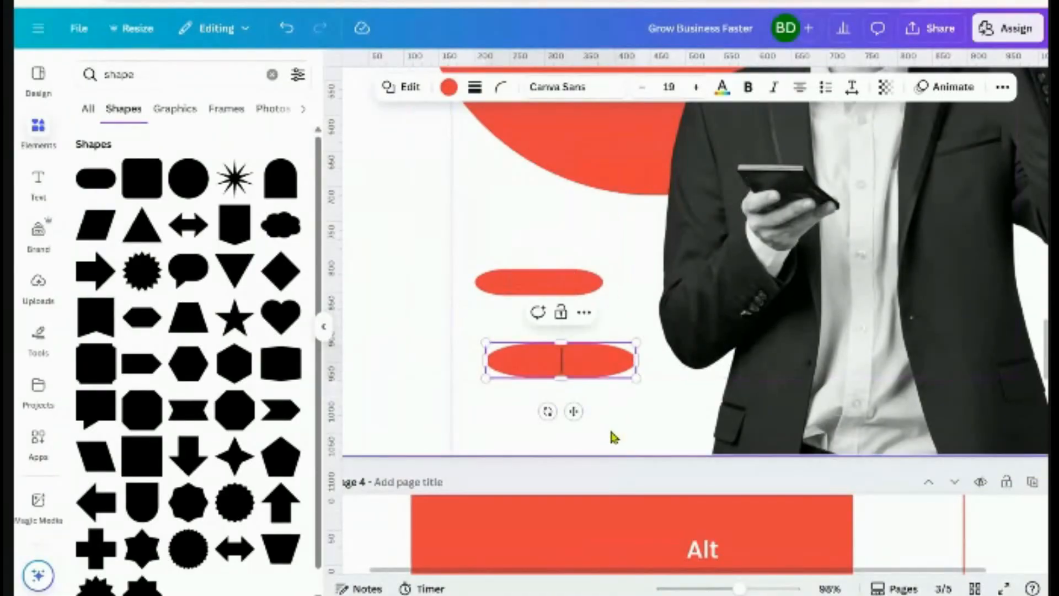
{"action": "left_click", "coordinate": [506, 273]}
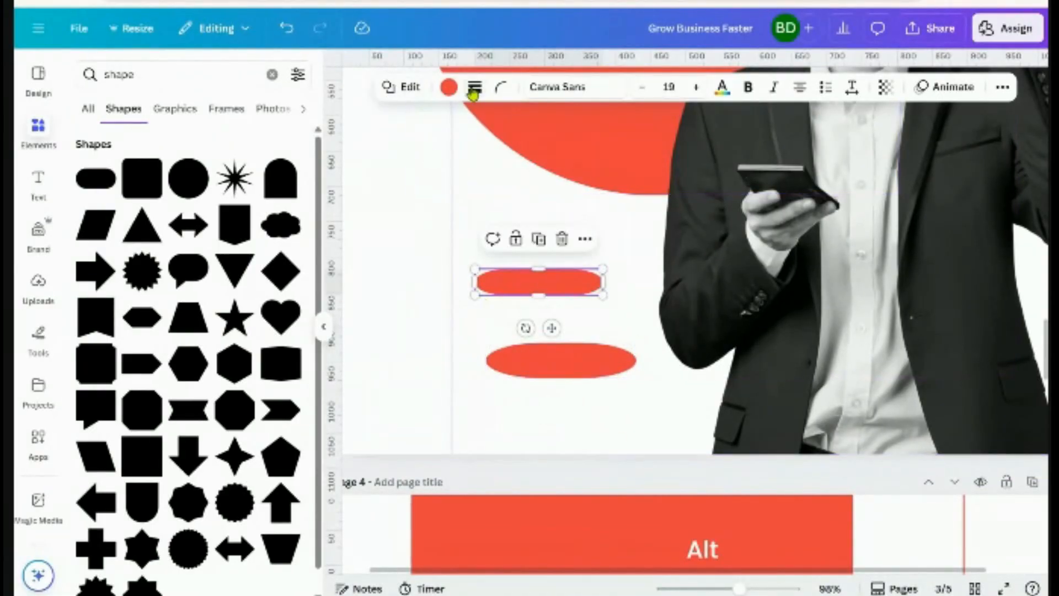
{"action": "left_click", "coordinate": [449, 86]}
{"action": "left_click", "coordinate": [123, 175]}
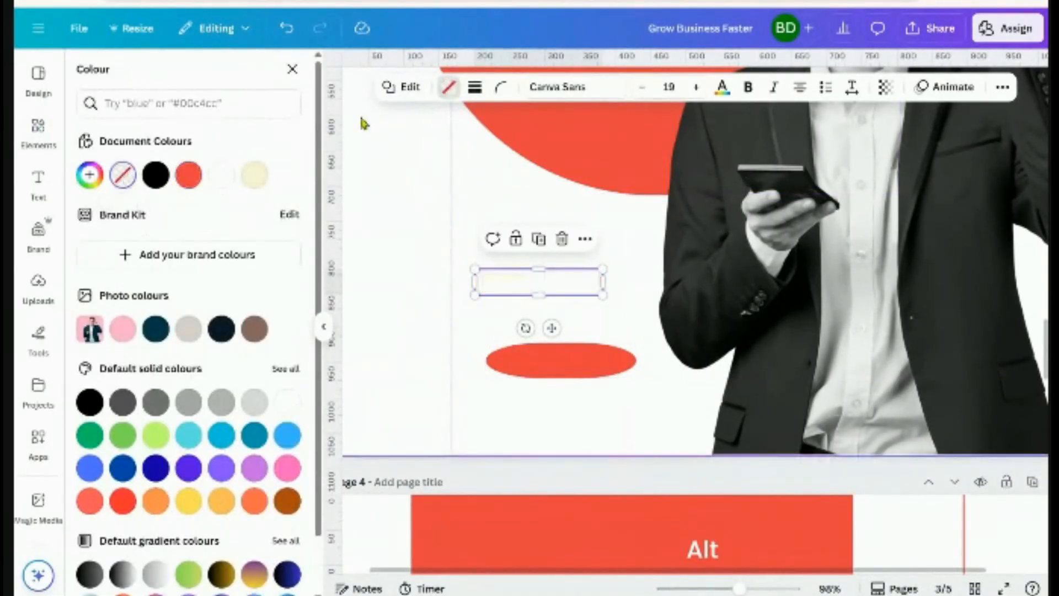
{"action": "left_click", "coordinate": [475, 87]}
{"action": "left_click_drag", "start_coordinate": [382, 190], "coordinate": [385, 189]}
{"action": "left_click", "coordinate": [534, 421]}
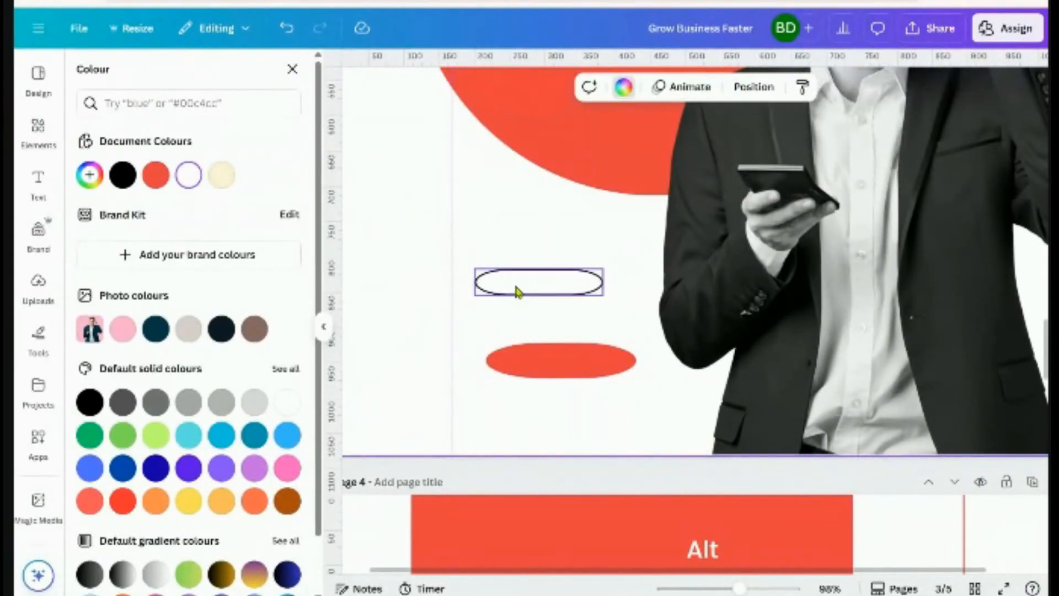
{"action": "left_click_drag", "start_coordinate": [515, 290], "coordinate": [497, 279]}
{"action": "left_click_drag", "start_coordinate": [565, 413], "coordinate": [491, 264]}
{"action": "left_click", "coordinate": [583, 225]}
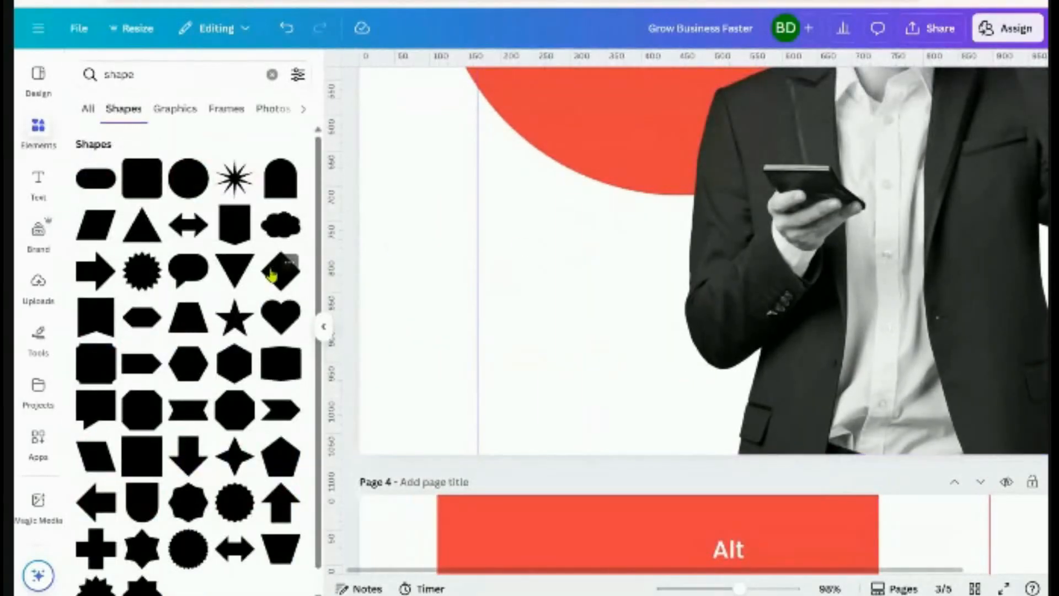
Add a red square, flatten it into a wide bar, and set corner rounding to 0
{"action": "left_click", "coordinate": [137, 190]}
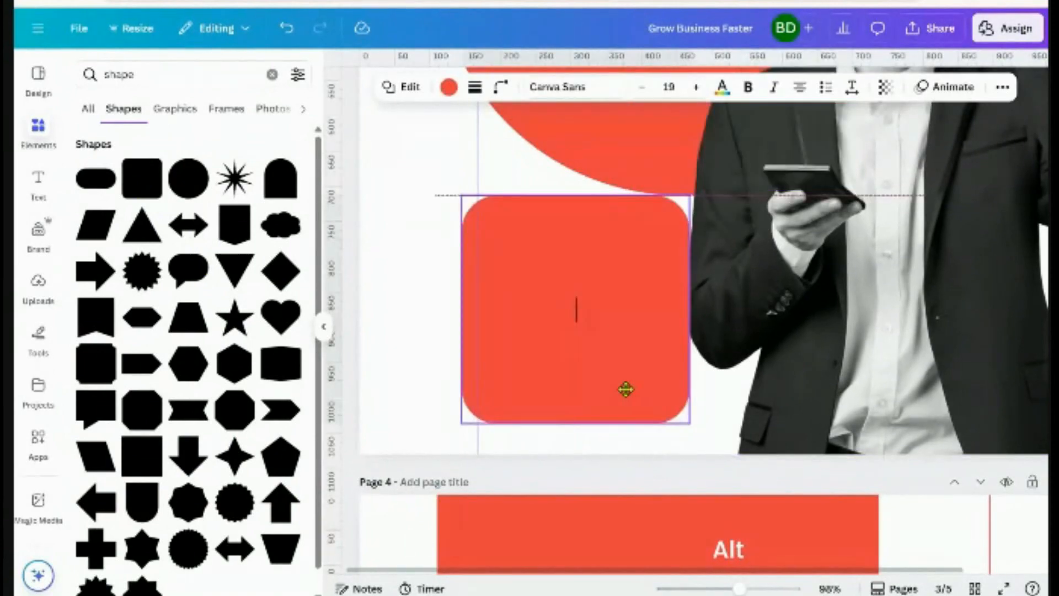
{"action": "left_click_drag", "start_coordinate": [578, 426], "coordinate": [549, 330]}
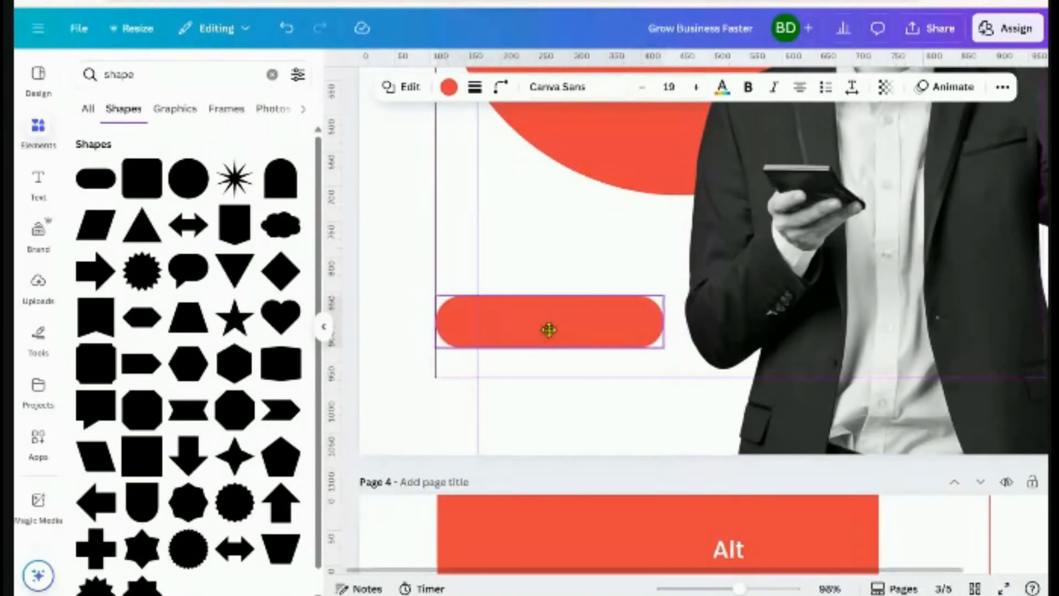
{"action": "left_click_drag", "start_coordinate": [548, 329], "coordinate": [548, 330]}
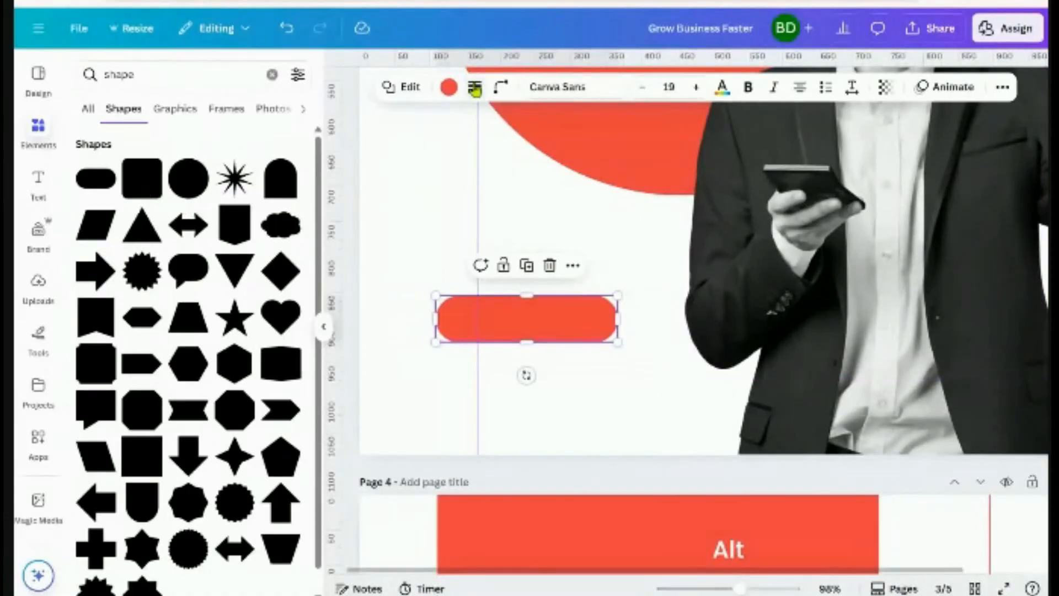
{"action": "left_click", "coordinate": [500, 86]}
{"action": "left_click_drag", "start_coordinate": [536, 146], "coordinate": [428, 147]}
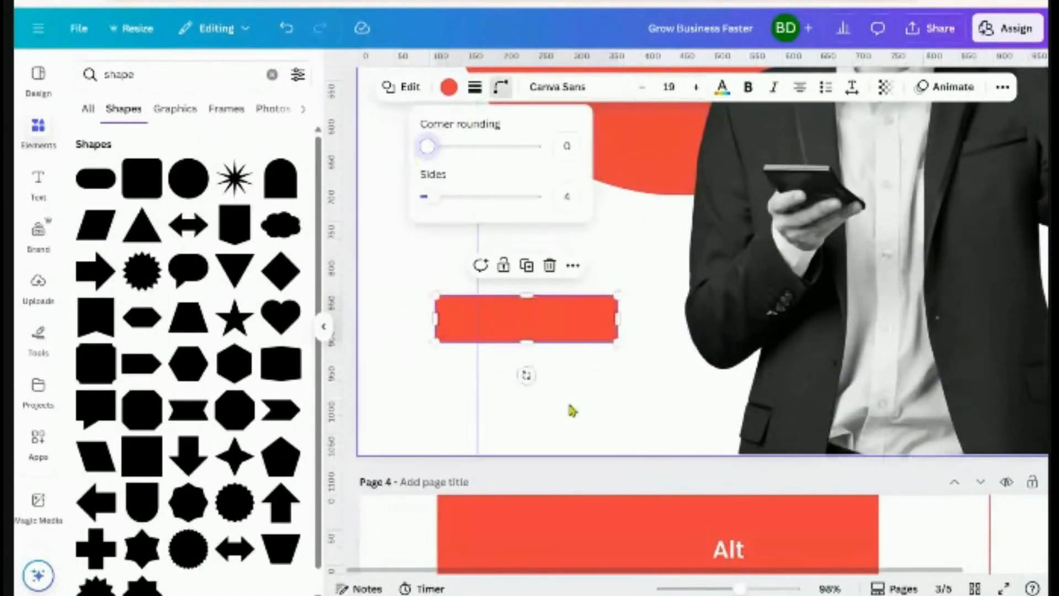
{"action": "left_click", "coordinate": [569, 381]}
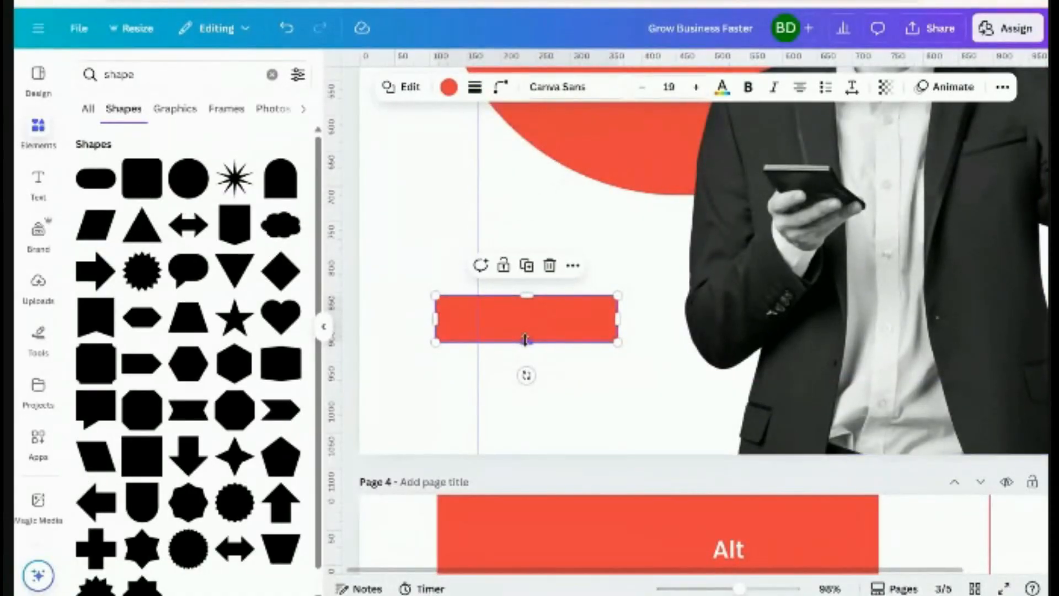
Shrink the red rectangle, round its corners fully, and move the pill up and right
{"action": "left_click_drag", "start_coordinate": [525, 339], "coordinate": [525, 333]}
{"action": "left_click_drag", "start_coordinate": [617, 315], "coordinate": [578, 314]}
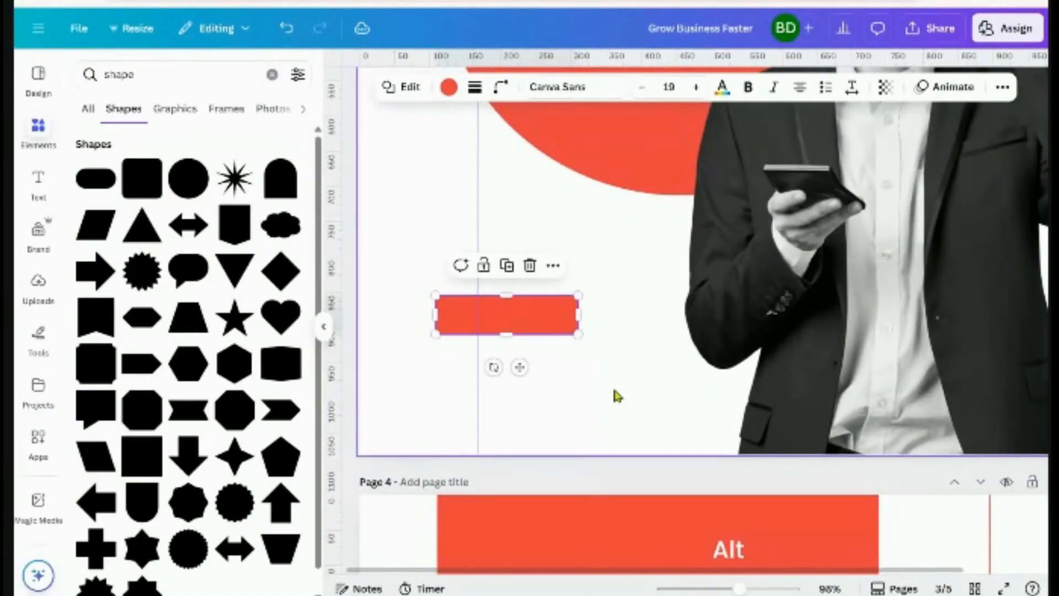
{"action": "left_click", "coordinate": [500, 87]}
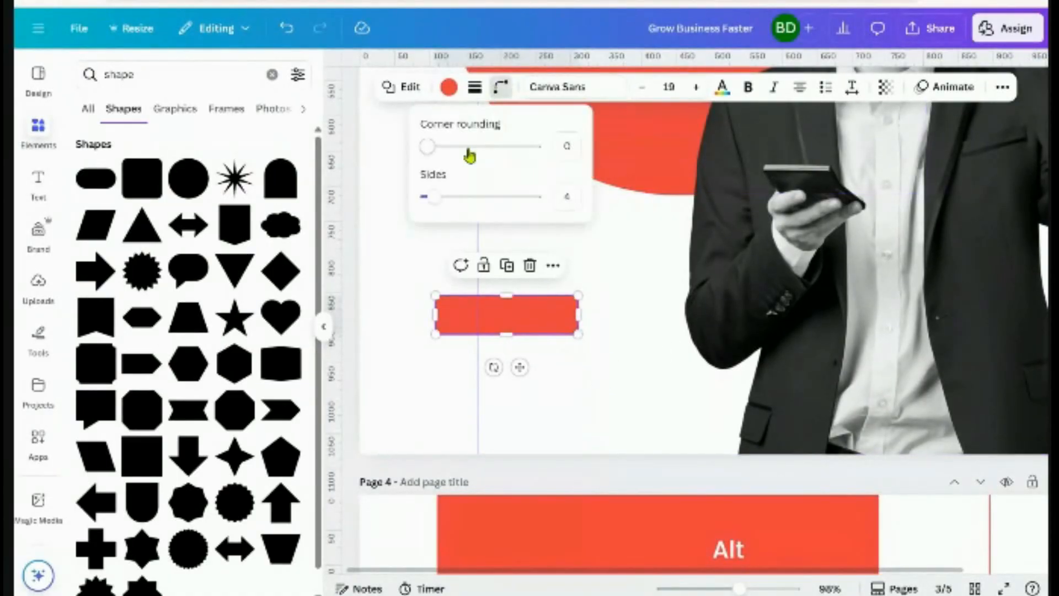
{"action": "left_click_drag", "start_coordinate": [427, 147], "coordinate": [638, 177]}
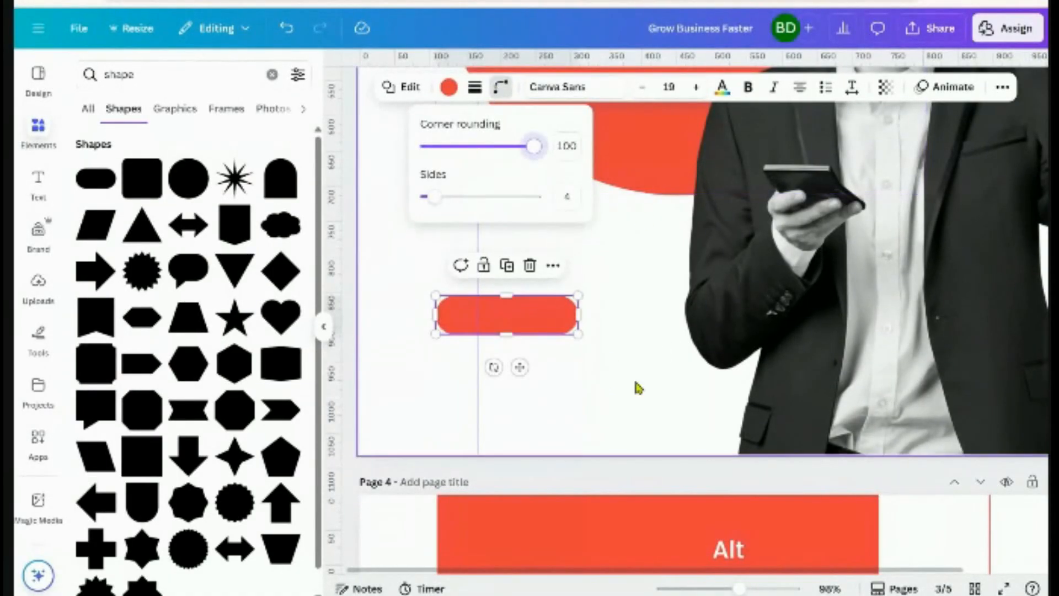
{"action": "left_click", "coordinate": [616, 413]}
{"action": "left_click_drag", "start_coordinate": [553, 326], "coordinate": [577, 247]}
Give the pill no fill and a solid white outline of weight 2
{"action": "scroll", "coordinate": [574, 302], "scroll_direction": "up", "scroll_amount": 4}
{"action": "left_click", "coordinate": [449, 87]}
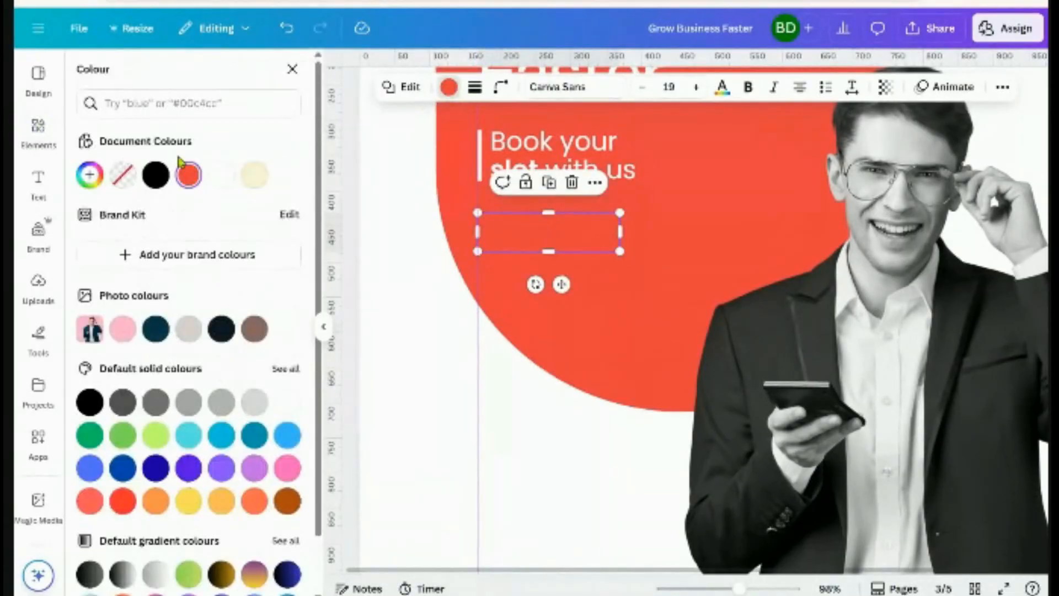
{"action": "left_click", "coordinate": [122, 175]}
{"action": "left_click", "coordinate": [474, 87]}
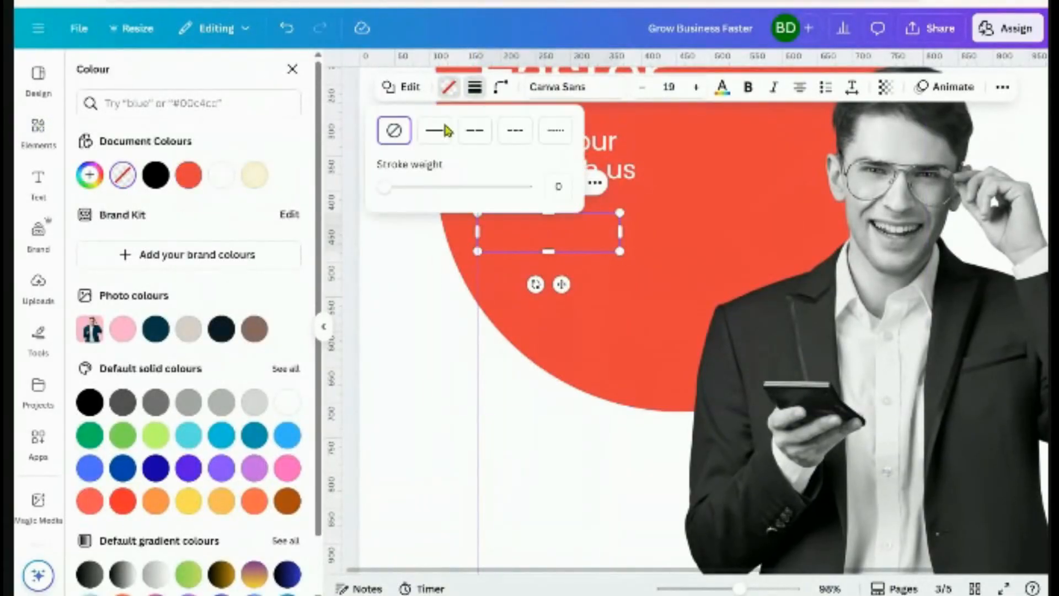
{"action": "left_click", "coordinate": [385, 190]}
{"action": "left_click_drag", "start_coordinate": [384, 192], "coordinate": [386, 195]}
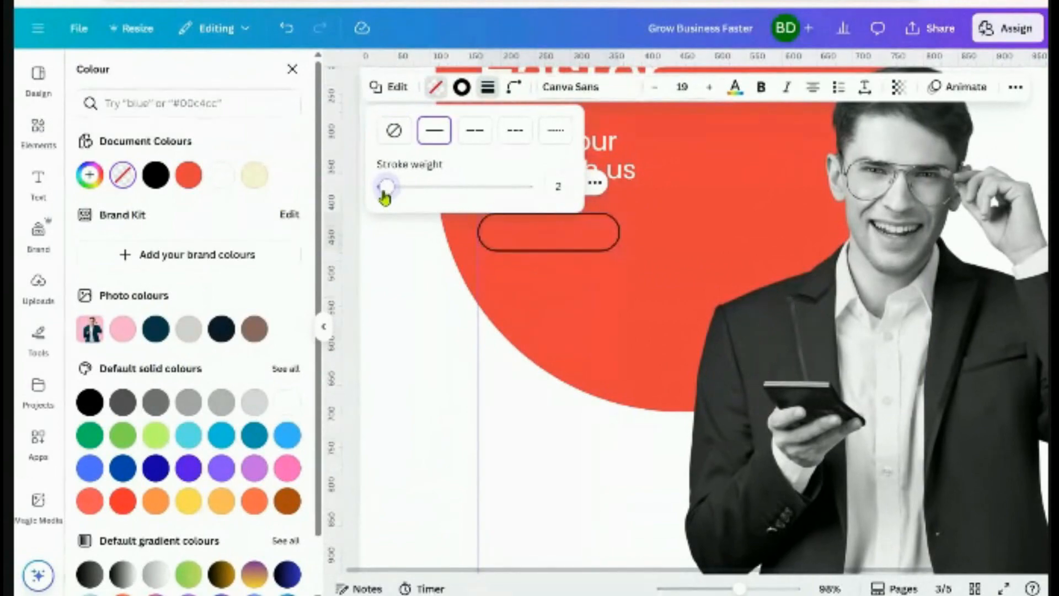
{"action": "left_click", "coordinate": [461, 87]}
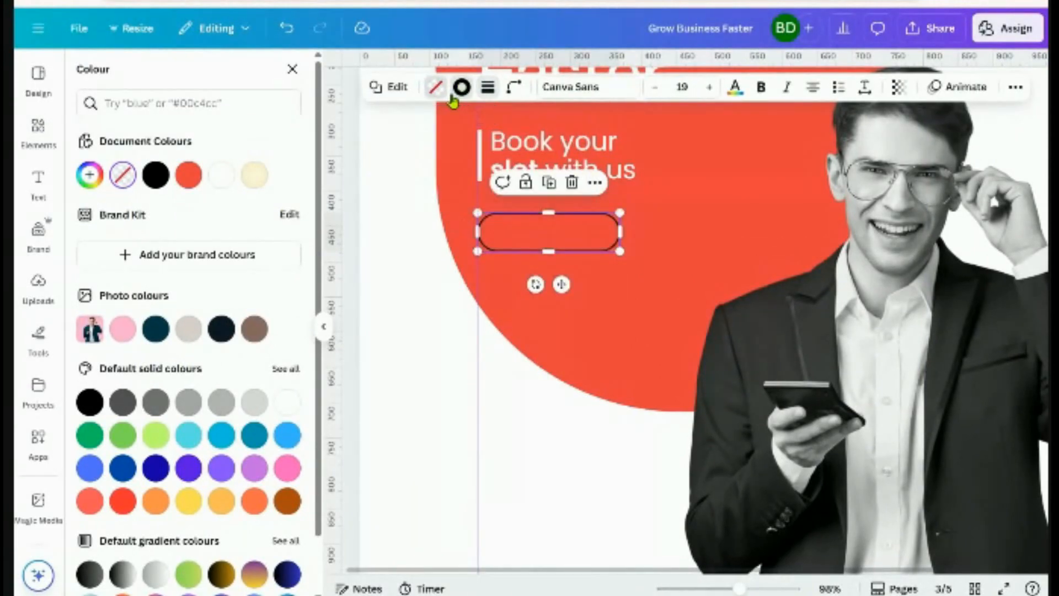
{"action": "left_click", "coordinate": [189, 175]}
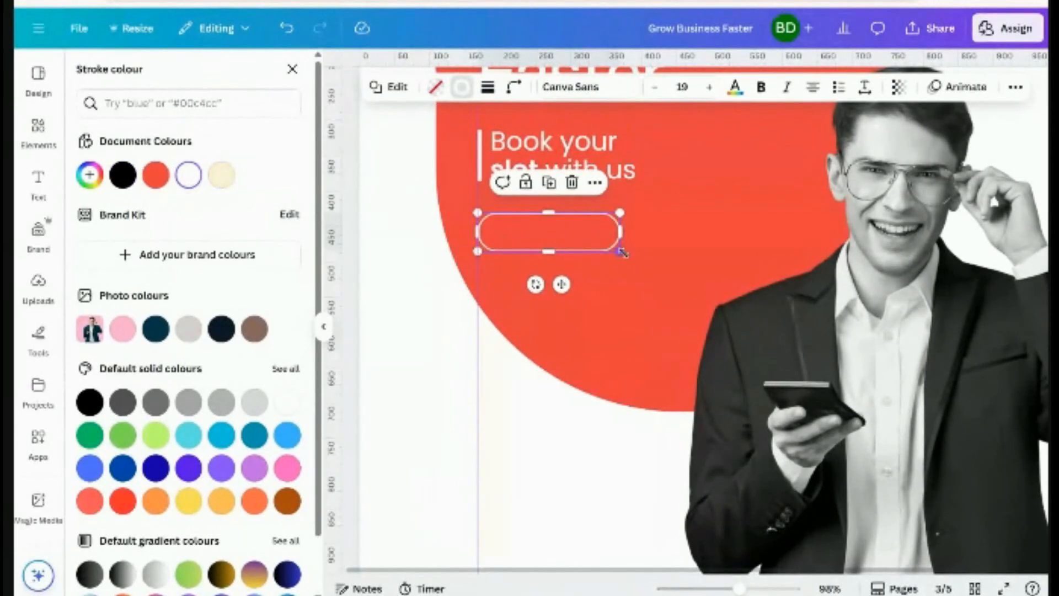
Shrink the outlined pill to about 209 by 50 and duplicate the 'Book your slot with us' text
{"action": "mouse_move", "coordinate": [620, 252]}
{"action": "left_mouse_down"}
{"action": "mouse_move", "coordinate": [584, 243]}
{"action": "mouse_move", "coordinate": [640, 243]}
{"action": "mouse_move", "coordinate": [641, 254]}
{"action": "left_mouse_up"}
{"action": "left_click", "coordinate": [428, 339]}
{"action": "scroll", "coordinate": [430, 338], "scroll_direction": "down", "scroll_amount": 3}
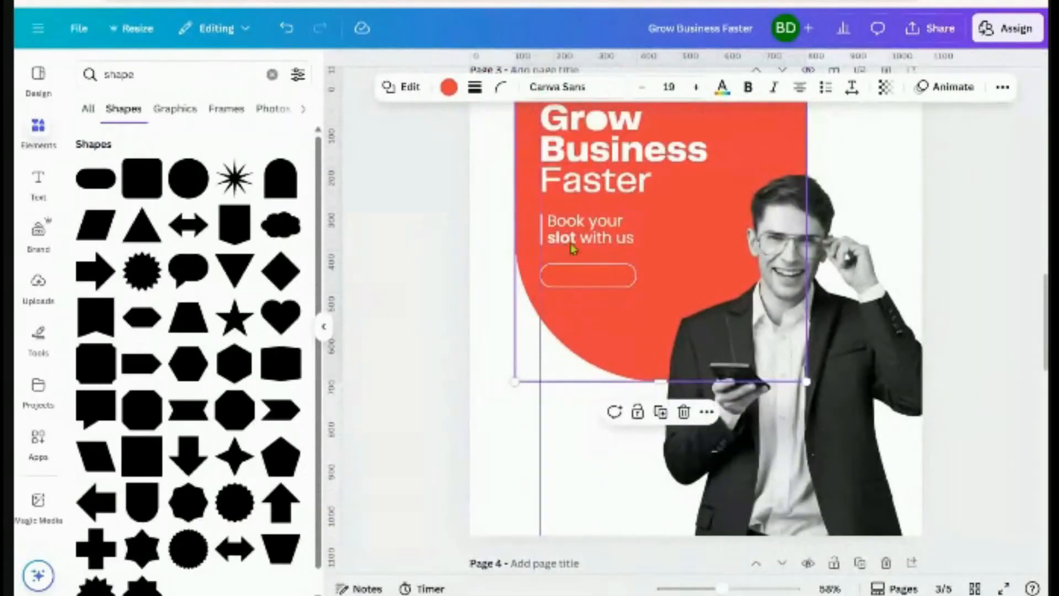
{"action": "left_click", "coordinate": [611, 275]}
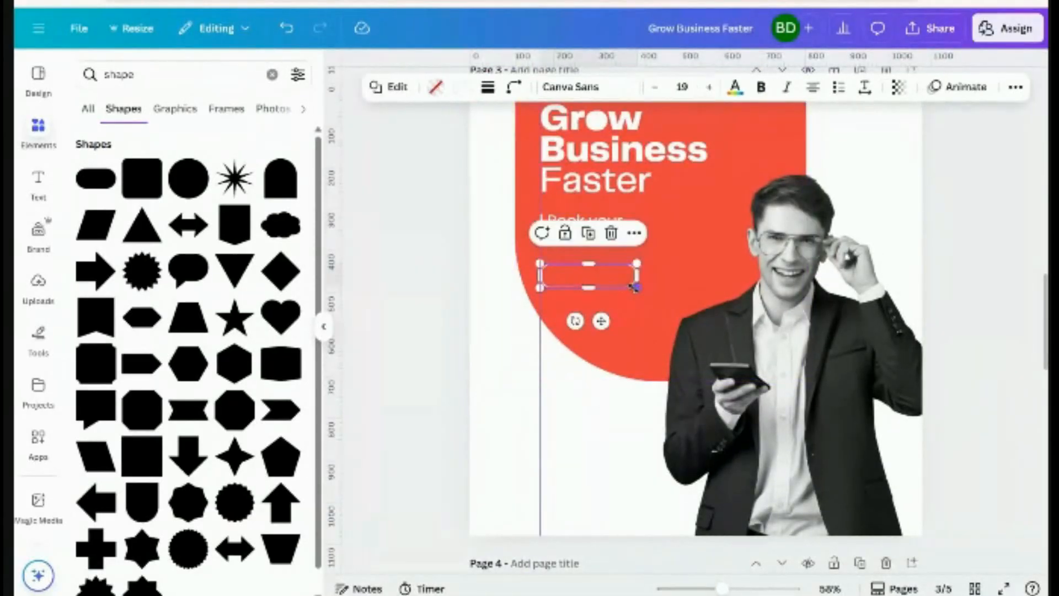
{"action": "left_click_drag", "start_coordinate": [634, 287], "coordinate": [576, 288]}
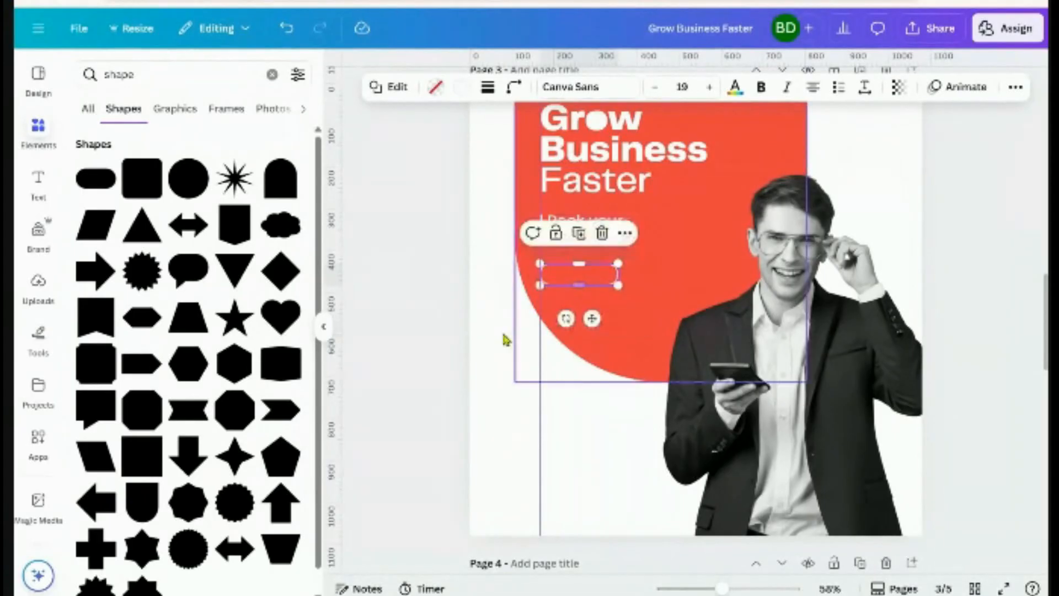
{"action": "left_click", "coordinate": [472, 339]}
{"action": "left_click", "coordinate": [584, 230]}
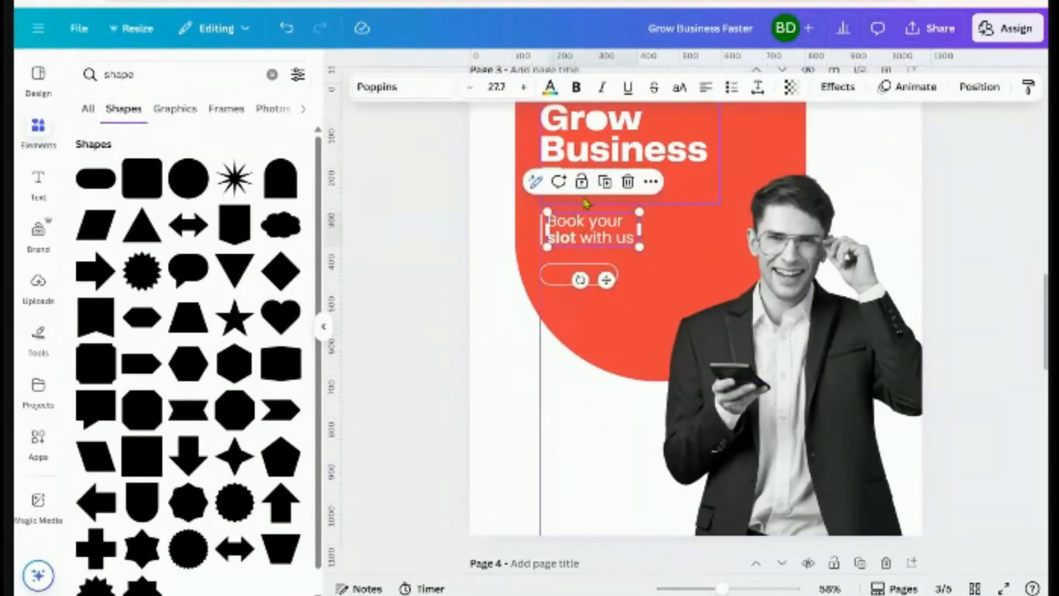
{"action": "left_click", "coordinate": [610, 187]}
Retype the copied text as 'Contact Now' on one line below the pill, centre-aligned
{"action": "left_click_drag", "start_coordinate": [625, 256], "coordinate": [709, 236]}
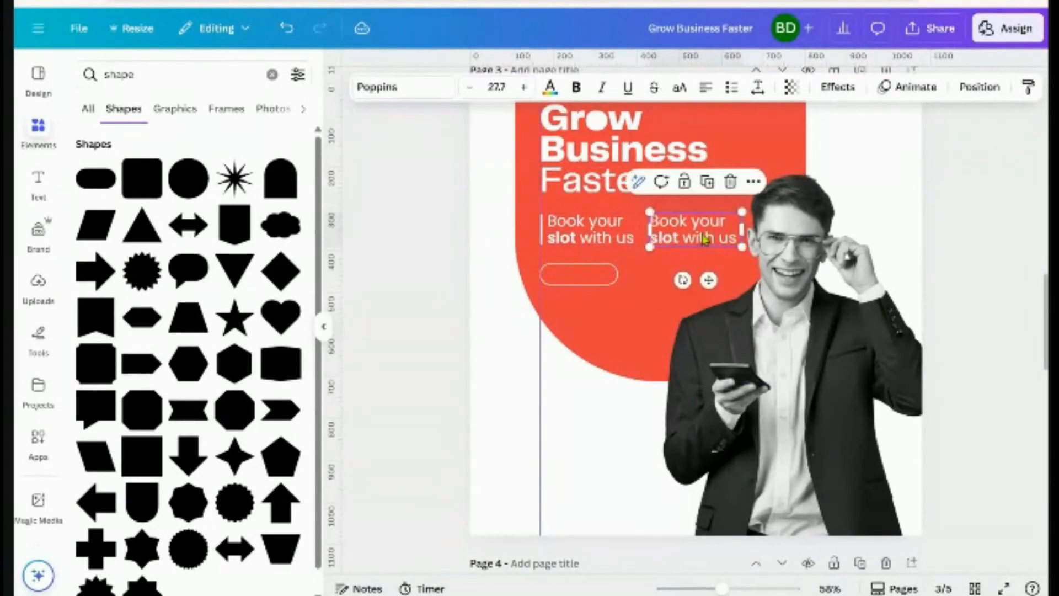
{"action": "double_click", "coordinate": [697, 234]}
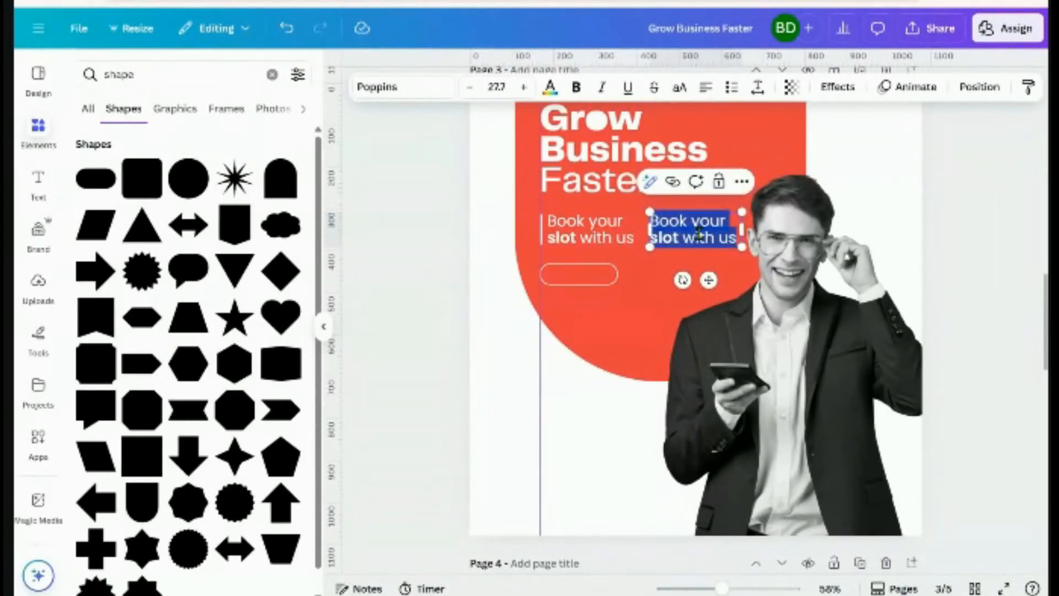
{"action": "type", "text": "Con"}
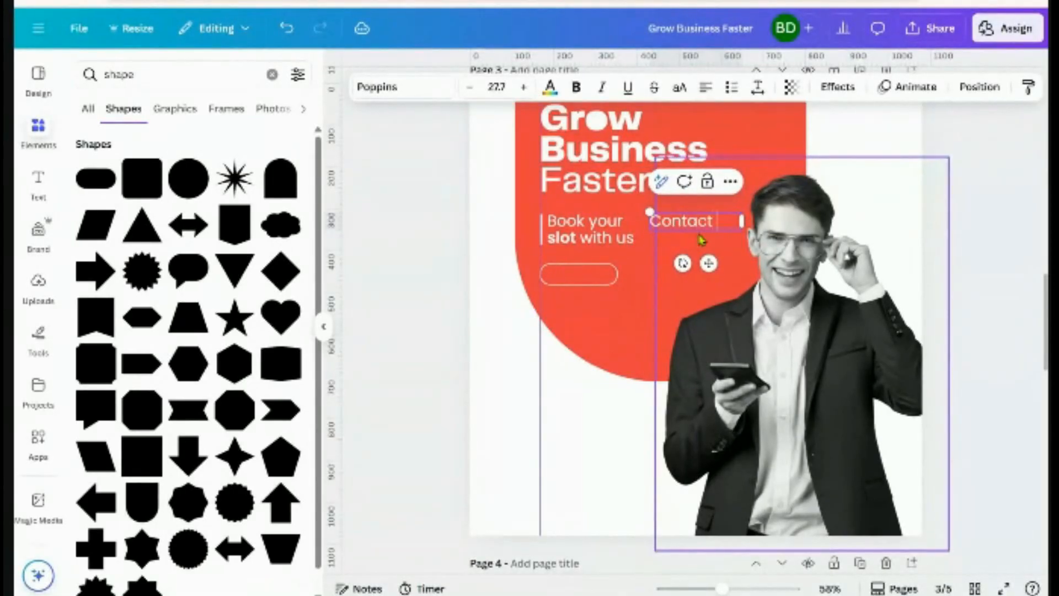
{"action": "type", "text": "tact Now"}
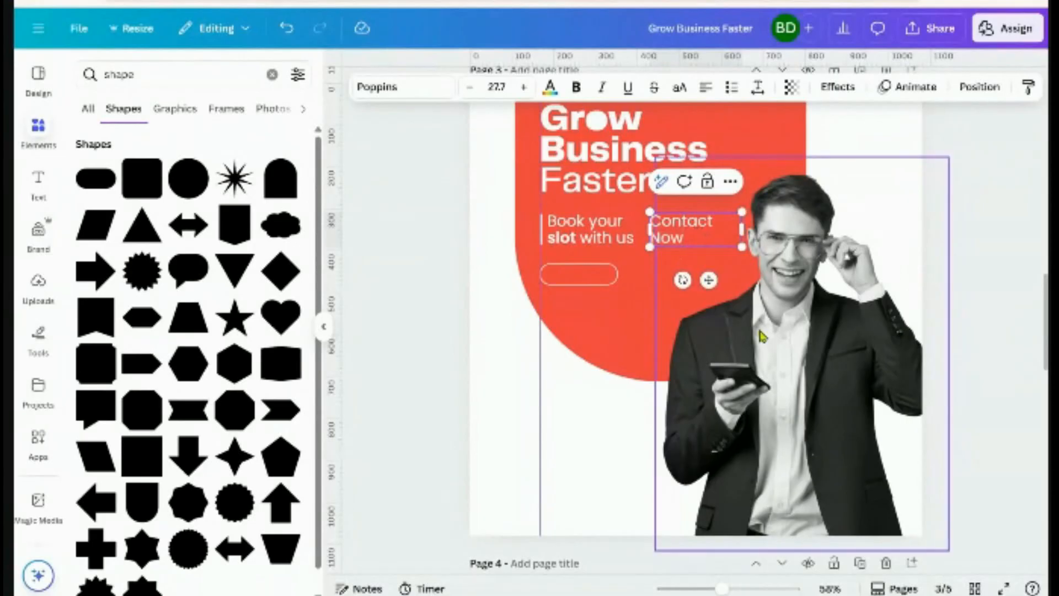
{"action": "left_click_drag", "start_coordinate": [742, 228], "coordinate": [774, 229]}
{"action": "left_click_drag", "start_coordinate": [735, 260], "coordinate": [636, 344]}
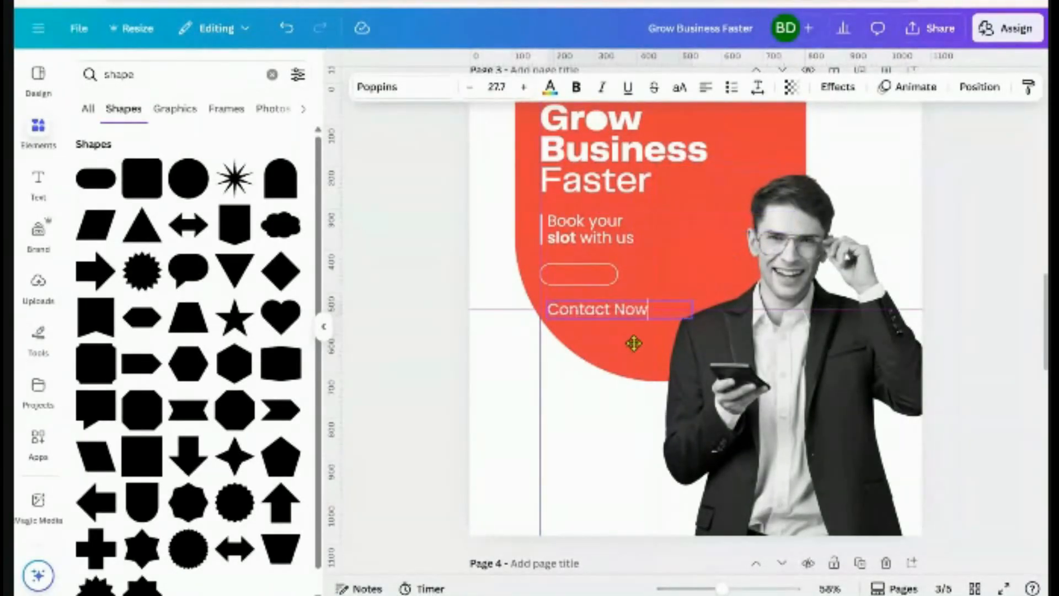
{"action": "scroll", "coordinate": [634, 342], "scroll_direction": "up", "scroll_amount": 5}
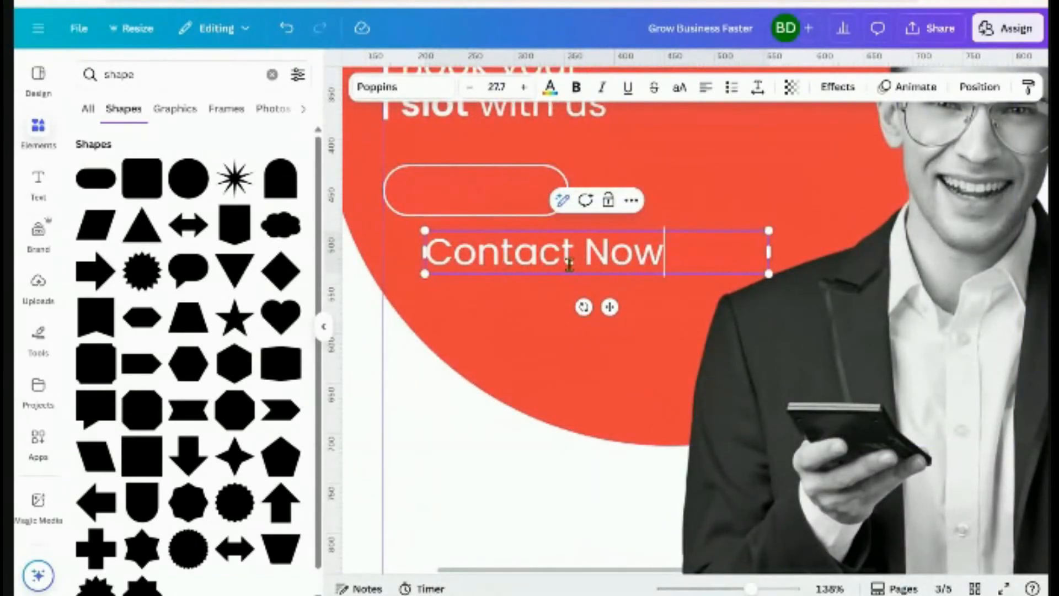
{"action": "left_click", "coordinate": [543, 346]}
{"action": "left_click", "coordinate": [572, 260]}
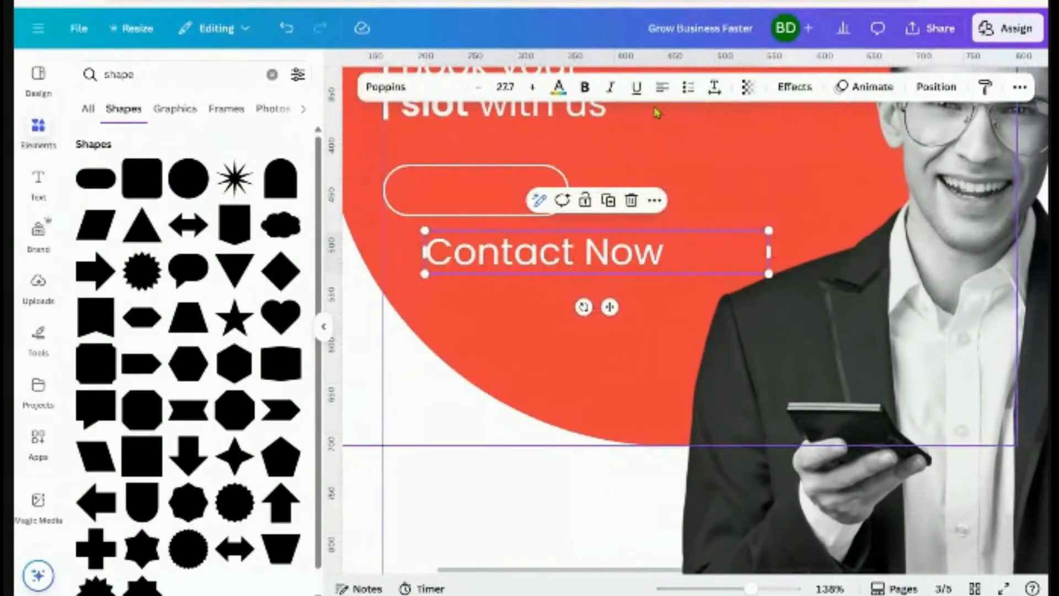
{"action": "left_click", "coordinate": [662, 87]}
Narrow the 'Contact Now' text and centre it horizontally and vertically inside the pill outline
{"action": "left_click_drag", "start_coordinate": [772, 254], "coordinate": [535, 251]}
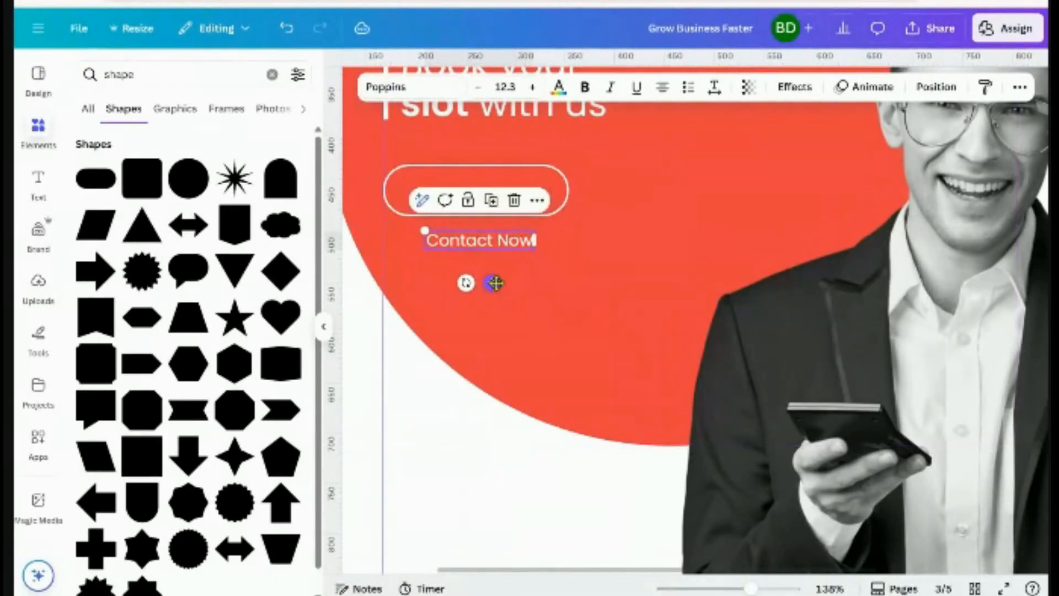
{"action": "left_click_drag", "start_coordinate": [495, 283], "coordinate": [495, 242]}
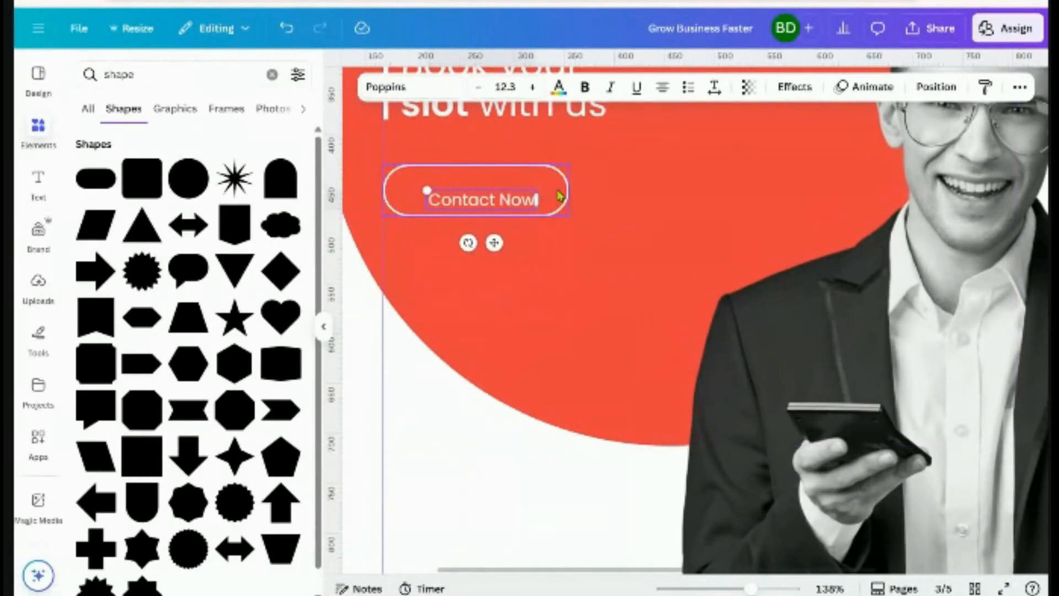
{"action": "left_click", "coordinate": [560, 196], "text": "shift"}
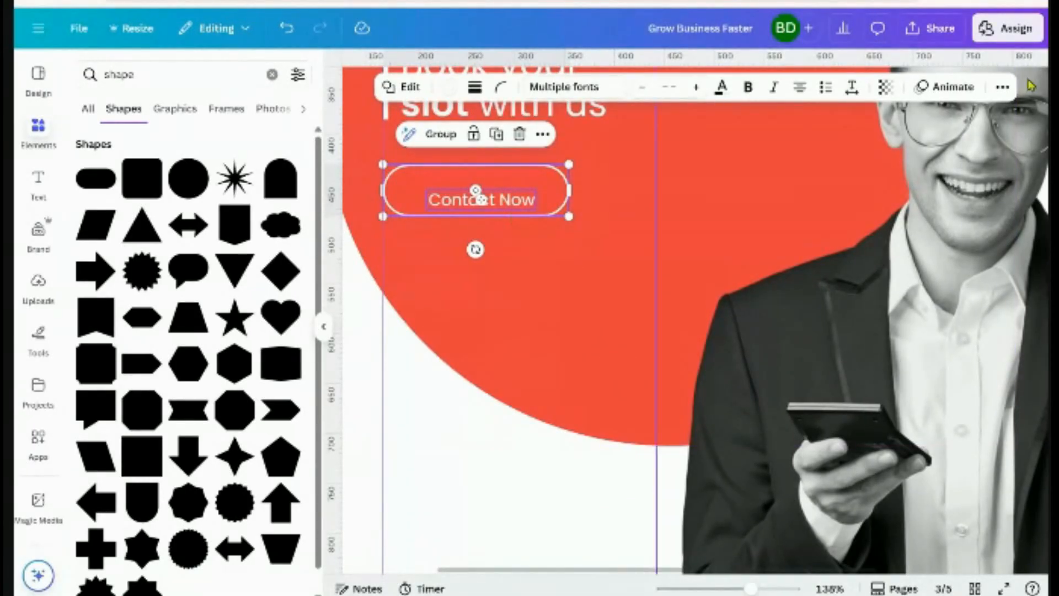
{"action": "left_click", "coordinate": [1002, 86]}
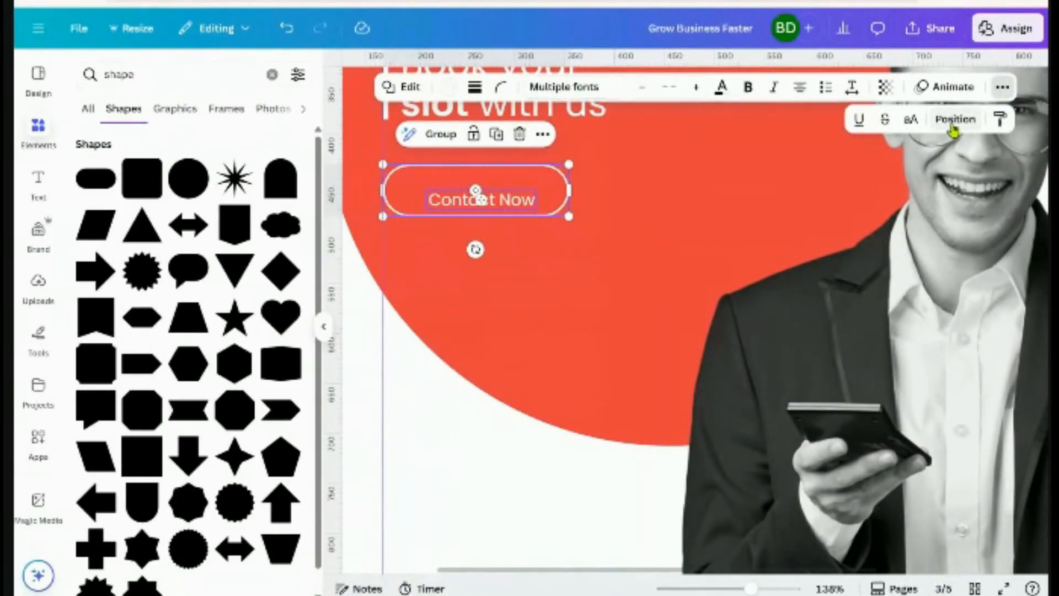
{"action": "left_click", "coordinate": [953, 119]}
{"action": "left_click", "coordinate": [237, 281]}
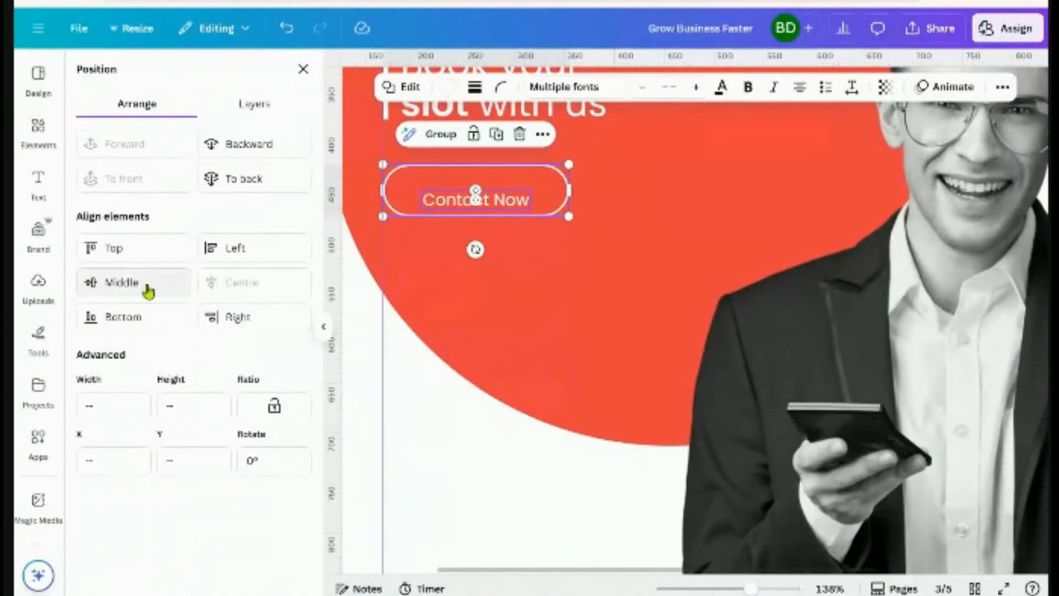
{"action": "left_click", "coordinate": [146, 284]}
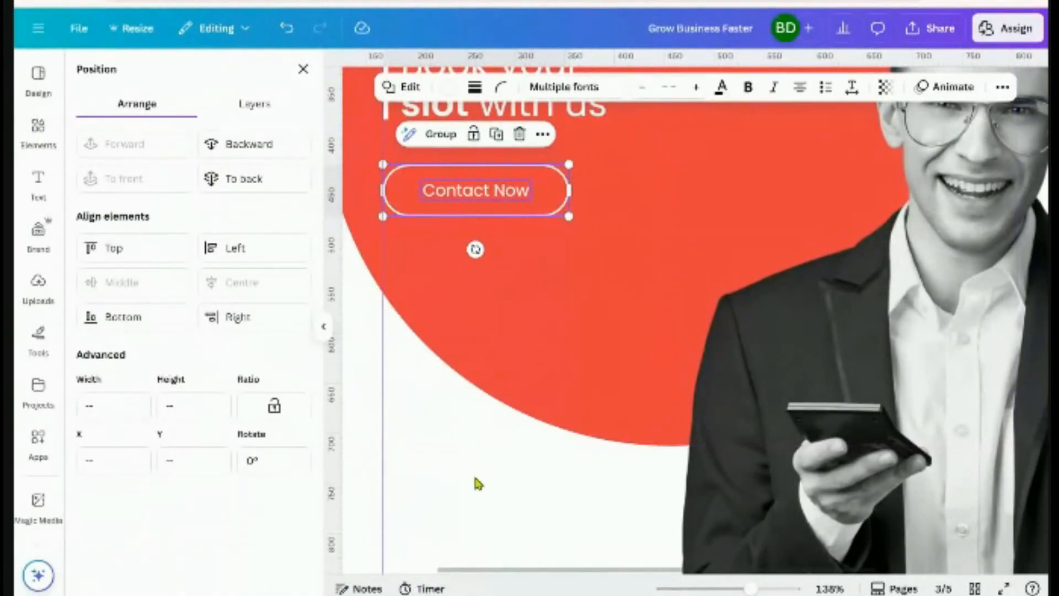
{"action": "left_click", "coordinate": [483, 441]}
Shrink the text-and-outline button together, then select the smaller 'Contact Now' button
{"action": "scroll", "coordinate": [477, 435], "scroll_direction": "down", "scroll_amount": 5}
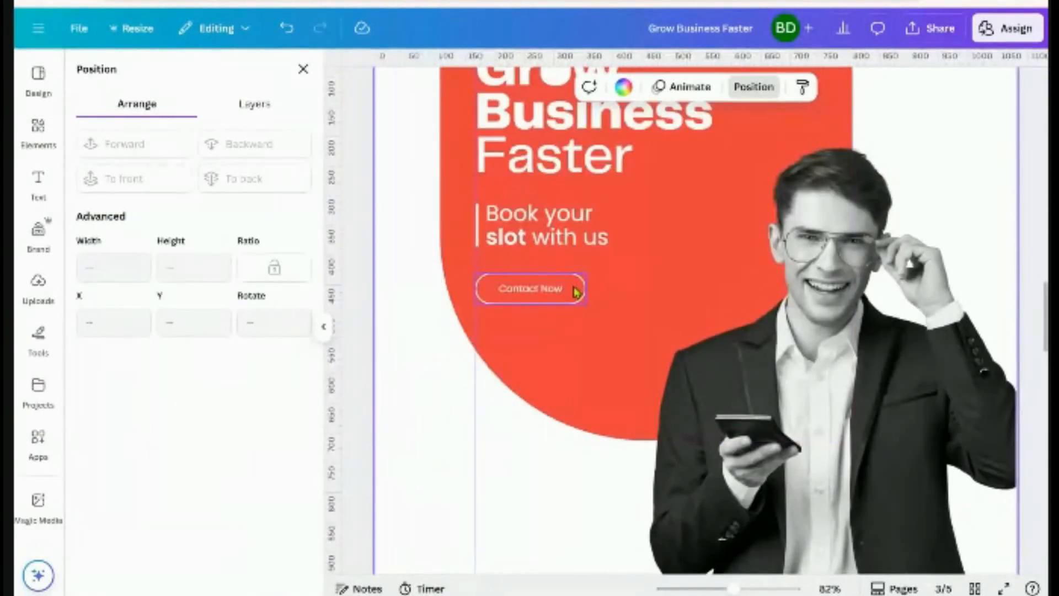
{"action": "left_click", "coordinate": [551, 297]}
{"action": "left_click", "coordinate": [552, 296], "text": "shift"}
{"action": "left_click_drag", "start_coordinate": [582, 305], "coordinate": [567, 304]}
{"action": "left_click", "coordinate": [408, 368]}
{"action": "scroll", "coordinate": [411, 366], "scroll_direction": "down", "scroll_amount": 5}
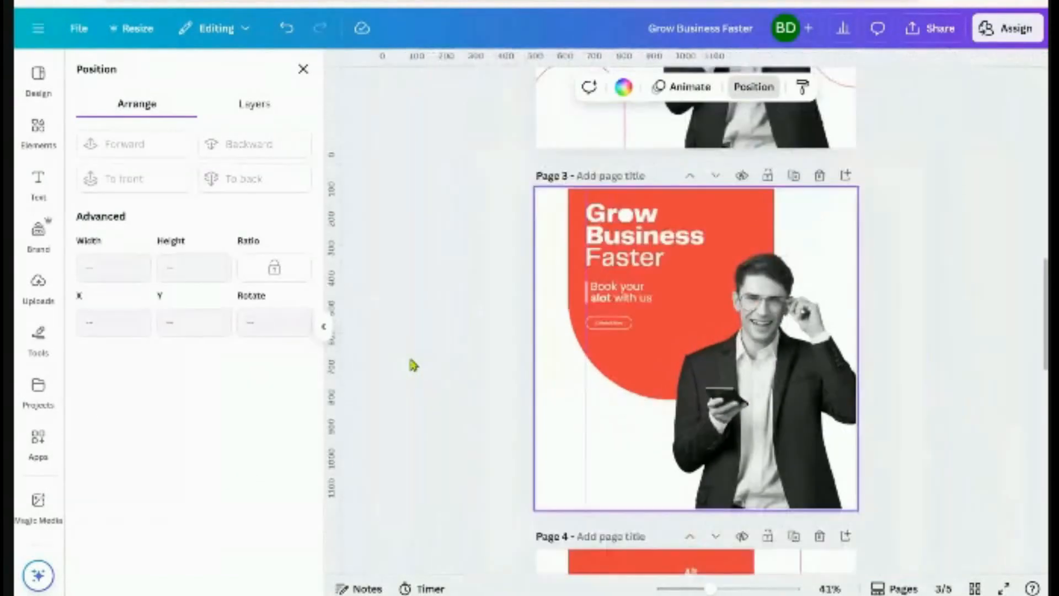
{"action": "left_click", "coordinate": [418, 365]}
{"action": "scroll", "coordinate": [465, 416], "scroll_direction": "up", "scroll_amount": 1}
{"action": "scroll", "coordinate": [694, 404], "scroll_direction": "up", "scroll_amount": 1}
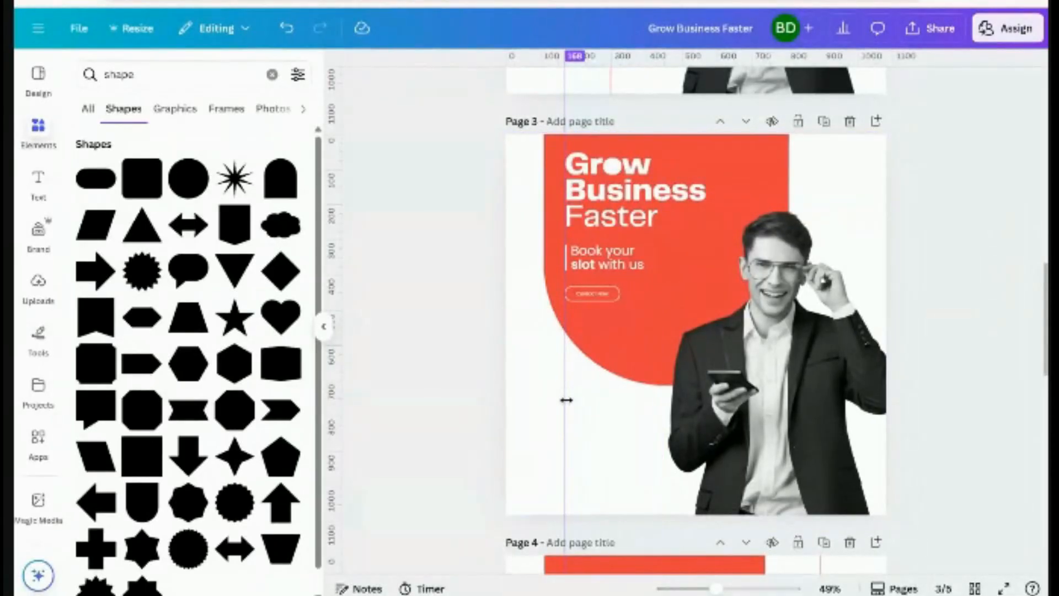
{"action": "left_click", "coordinate": [598, 294]}
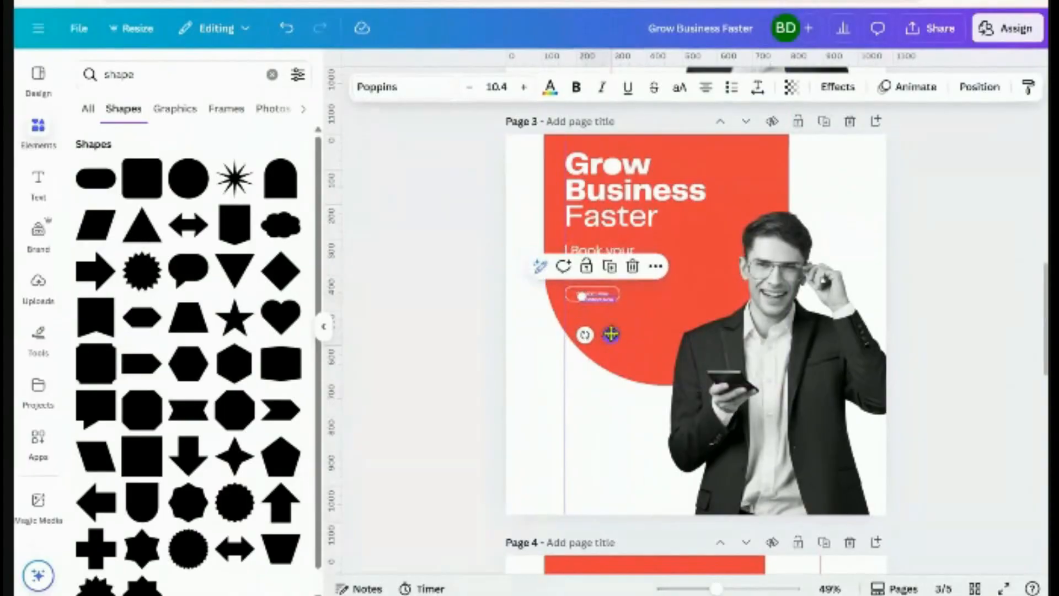
Duplicate the Contact Now text and replace it with the contact phone number
{"action": "left_click", "coordinate": [604, 262]}
{"action": "scroll", "coordinate": [606, 331], "scroll_direction": "up", "scroll_amount": 5}
{"action": "left_click_drag", "start_coordinate": [578, 305], "coordinate": [611, 317]}
{"action": "double_click", "coordinate": [585, 311]}
{"action": "key", "text": "BackSpace"}
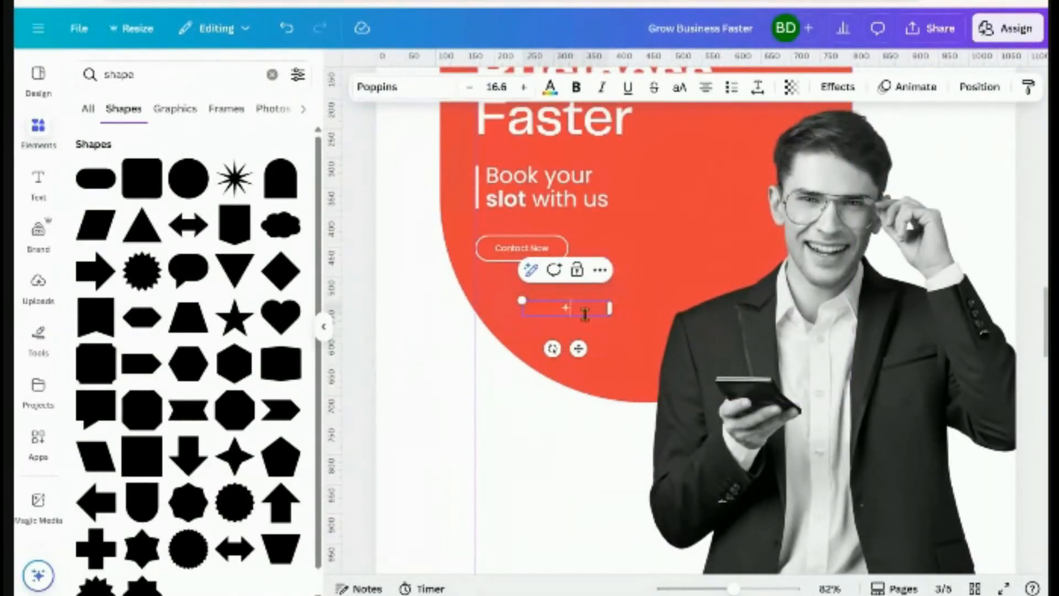
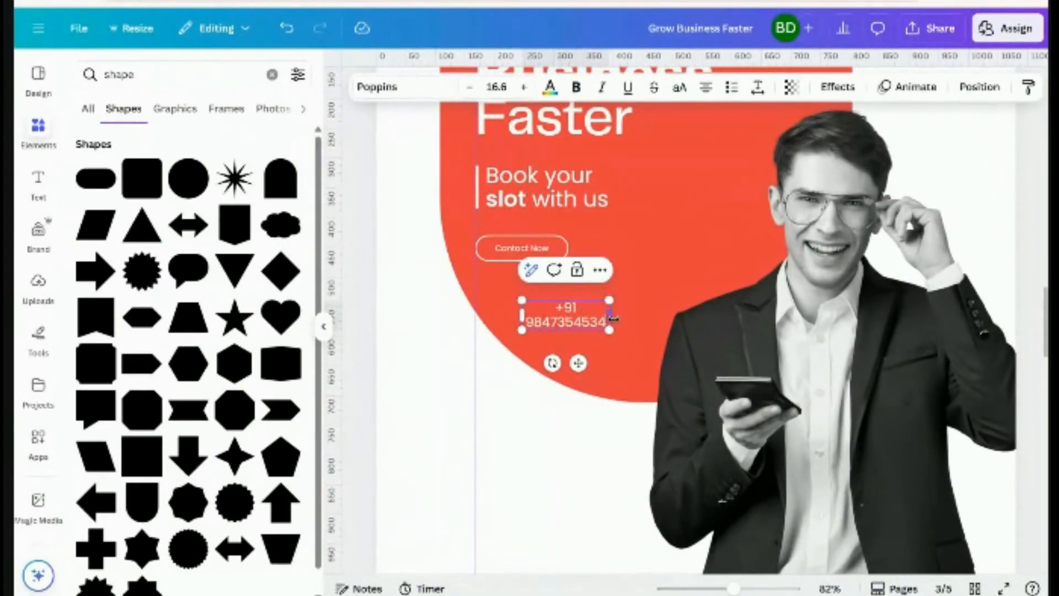
Resize the phone number box smaller and place it just under the Contact Now button
{"action": "left_click_drag", "start_coordinate": [612, 318], "coordinate": [664, 309]}
{"action": "scroll", "coordinate": [664, 307], "scroll_direction": "up", "scroll_amount": 5}
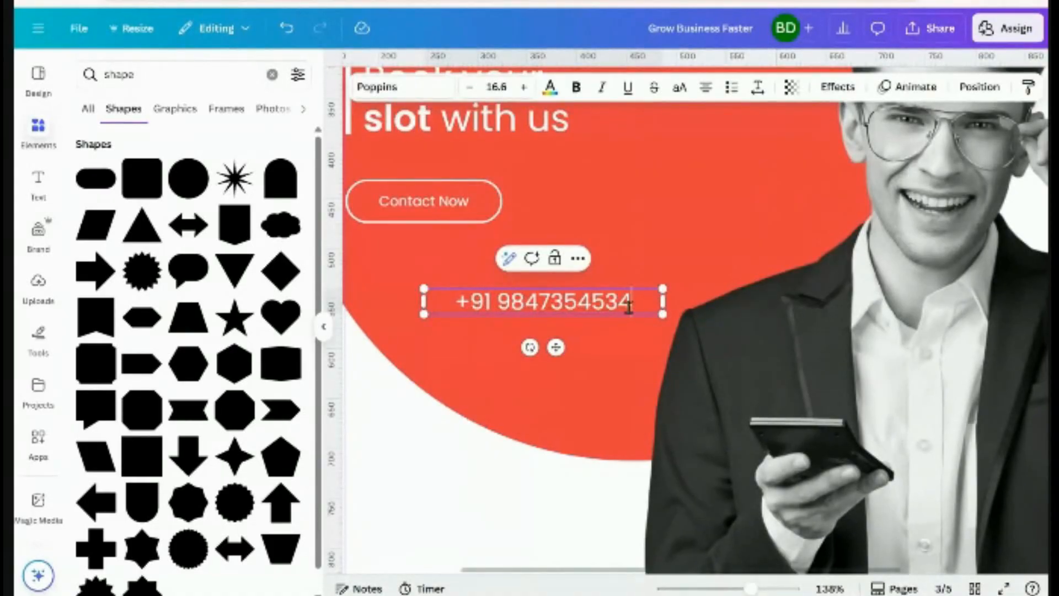
{"action": "left_click_drag", "start_coordinate": [665, 303], "coordinate": [607, 313]}
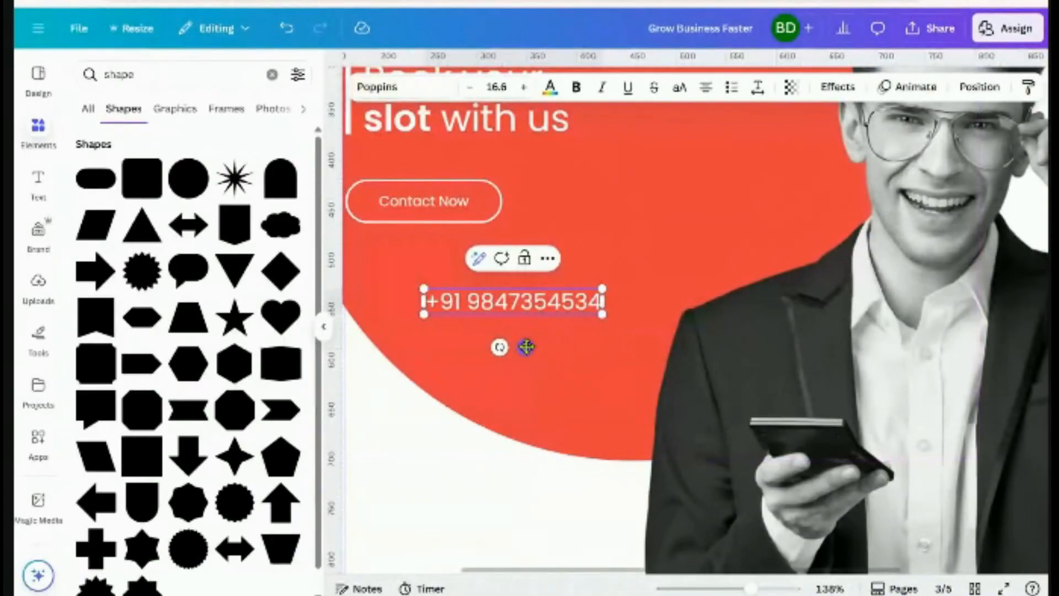
{"action": "scroll", "coordinate": [526, 346], "scroll_direction": "left", "scroll_amount": 3}
{"action": "left_click_drag", "start_coordinate": [704, 347], "coordinate": [629, 300]}
{"action": "left_click_drag", "start_coordinate": [702, 262], "coordinate": [647, 254]}
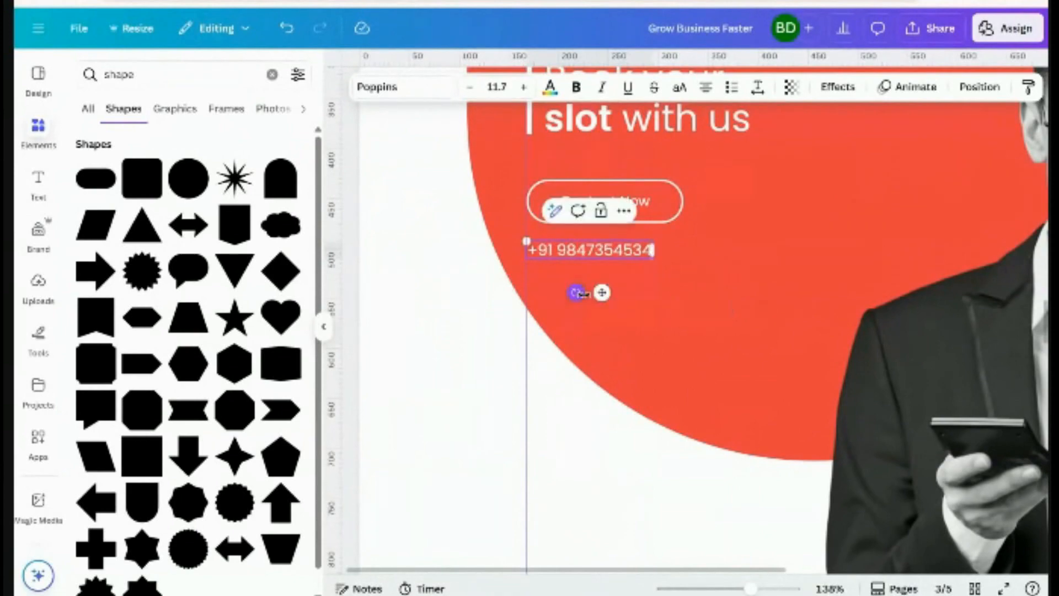
{"action": "left_click_drag", "start_coordinate": [605, 294], "coordinate": [605, 285]}
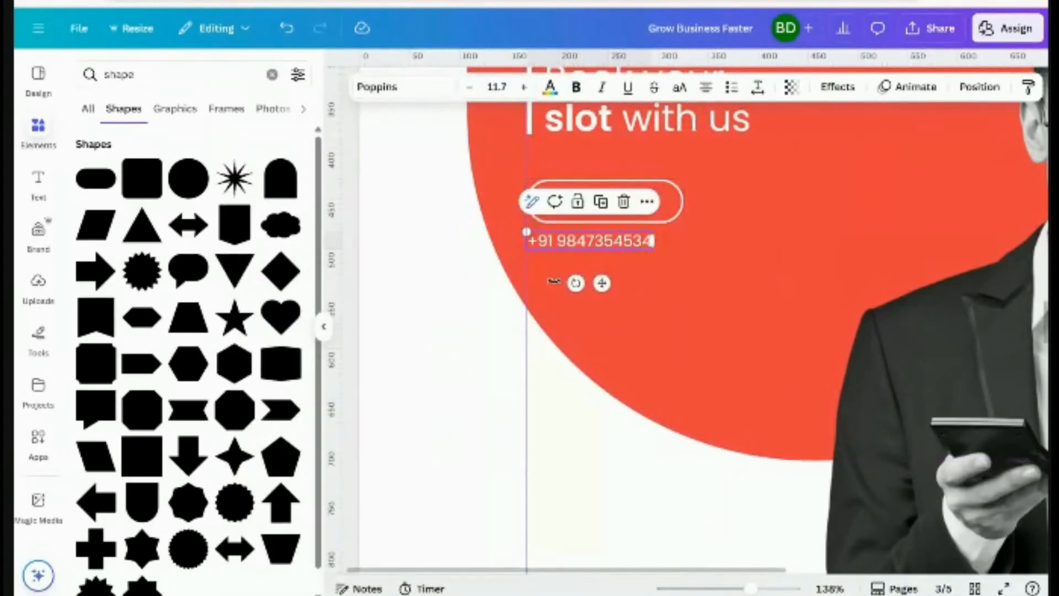
Nudge the phone number up slightly and deselect to check its placement
{"action": "left_click", "coordinate": [435, 285]}
{"action": "left_click", "coordinate": [605, 251]}
{"action": "key", "text": "Escape"}
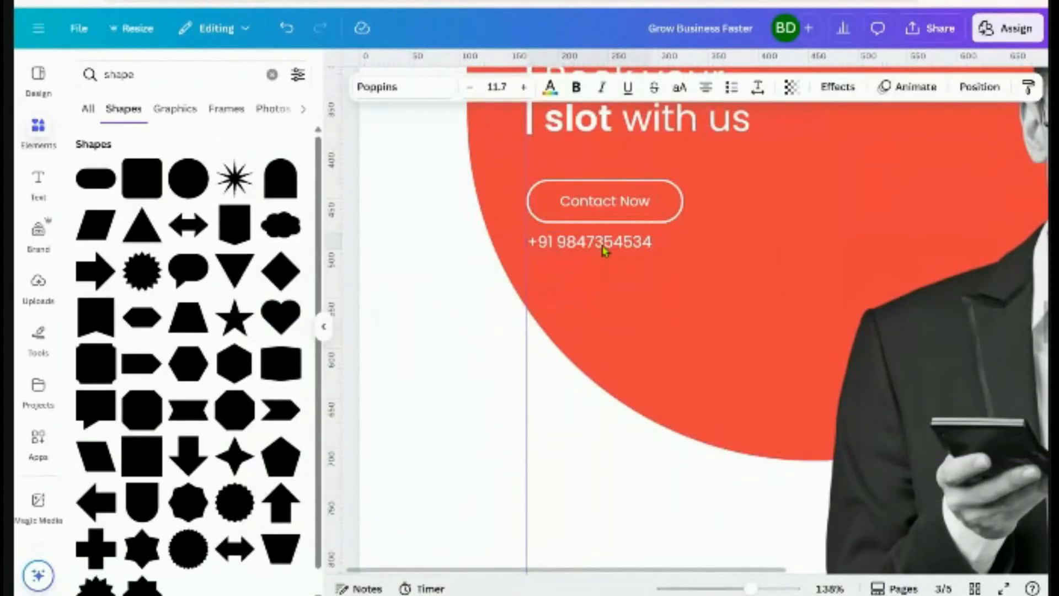
{"action": "key", "text": "Up"}
{"action": "key", "text": "Up"}
{"action": "key", "text": "Up"}
{"action": "key", "text": "Up"}
{"action": "scroll", "coordinate": [609, 279], "scroll_direction": "down", "scroll_amount": 3}
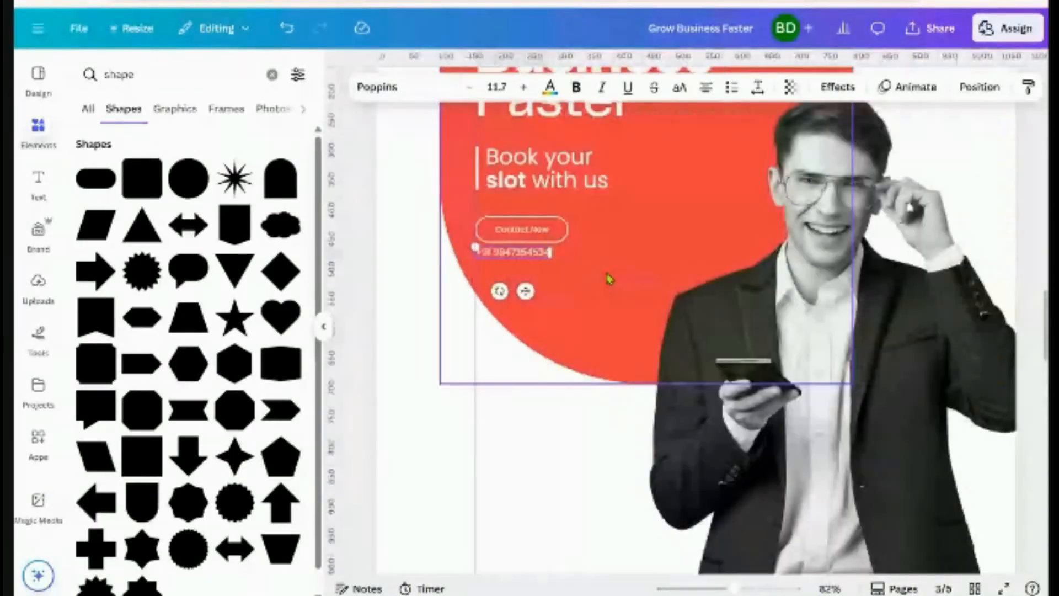
{"action": "left_click", "coordinate": [418, 374]}
{"action": "scroll", "coordinate": [418, 374], "scroll_direction": "down", "scroll_amount": 3}
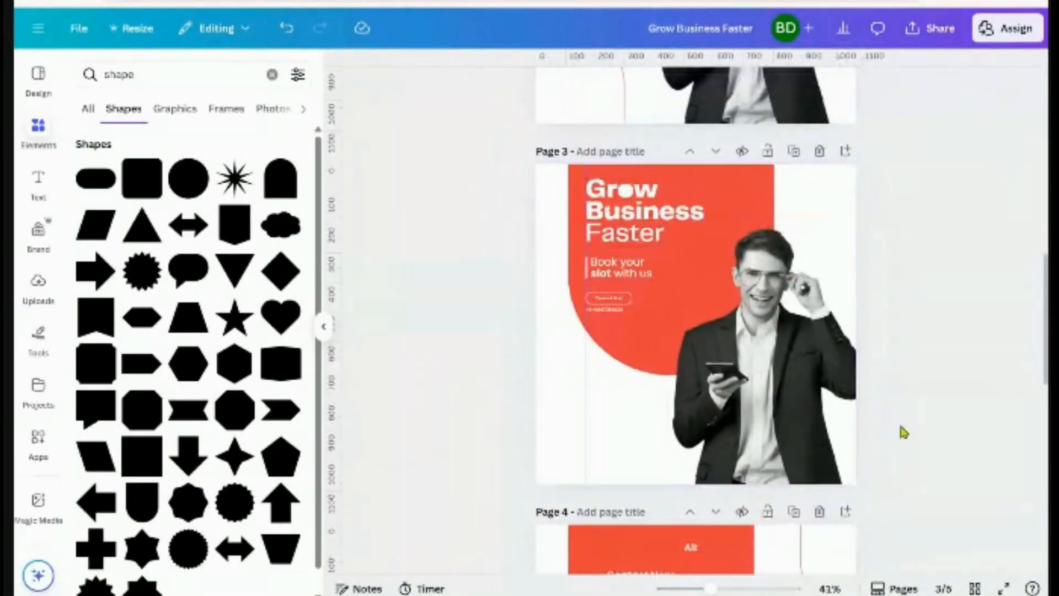
{"action": "left_click", "coordinate": [1002, 586]}
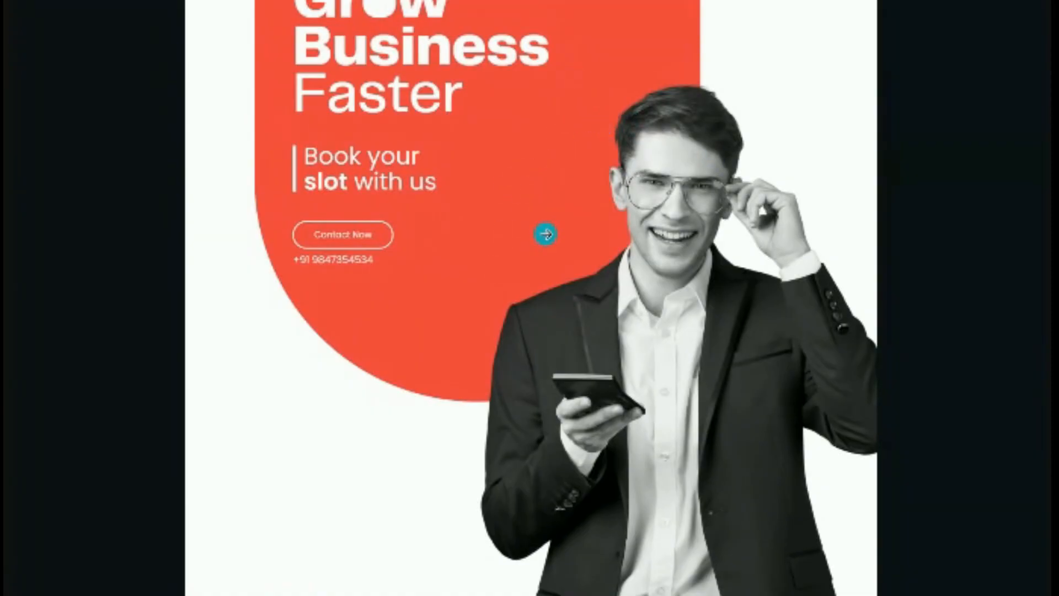
{"action": "key", "text": "Escape"}
{"action": "scroll", "coordinate": [885, 329], "scroll_direction": "up", "scroll_amount": 2}
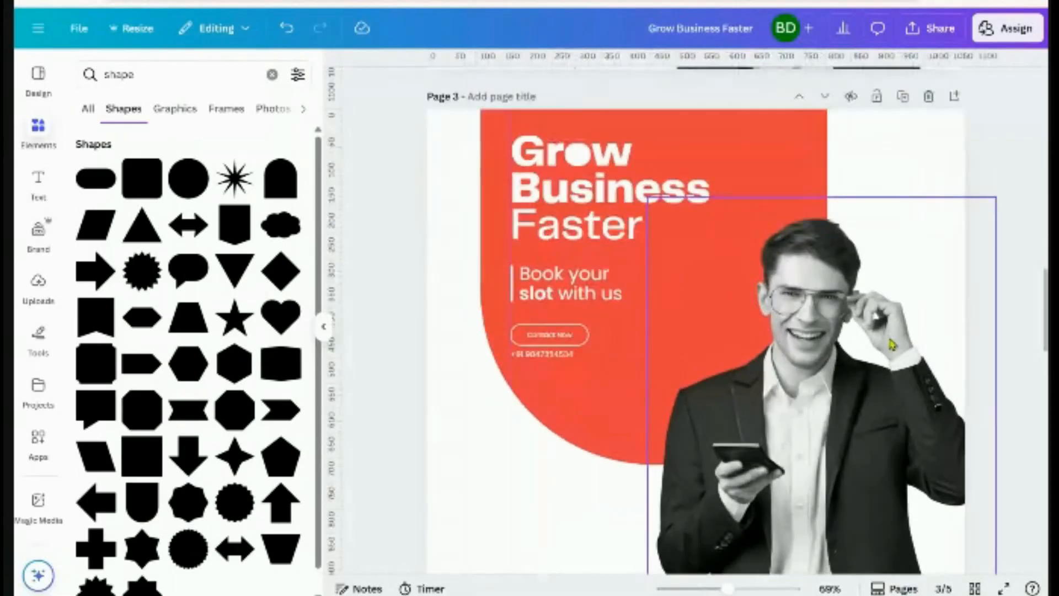
Shift the red background shape slightly up-left, then fine-tune it slightly right and down
{"action": "left_click", "coordinate": [530, 311]}
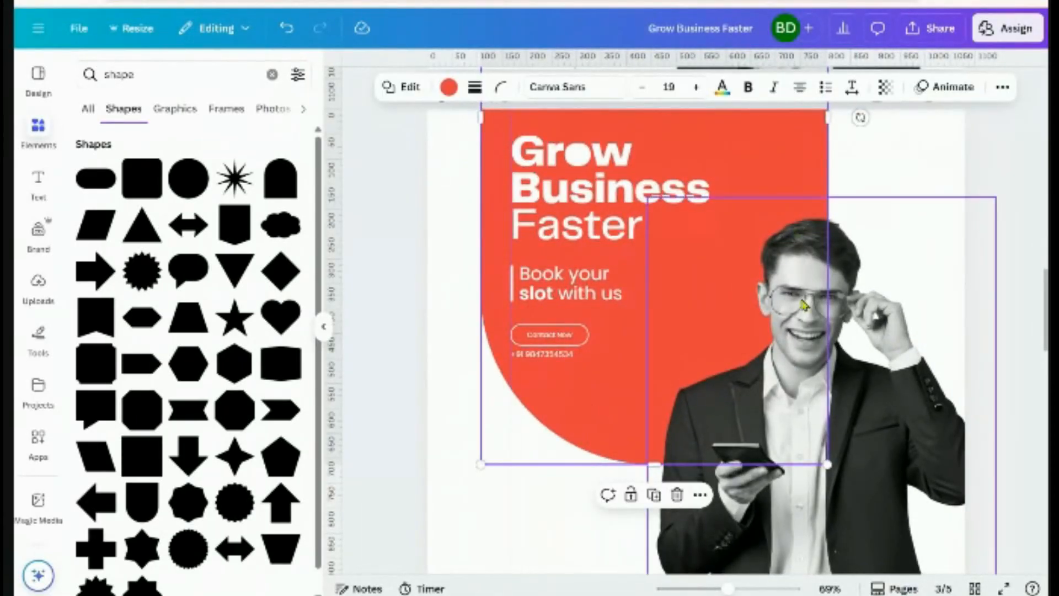
{"action": "left_click_drag", "start_coordinate": [788, 172], "coordinate": [780, 164]}
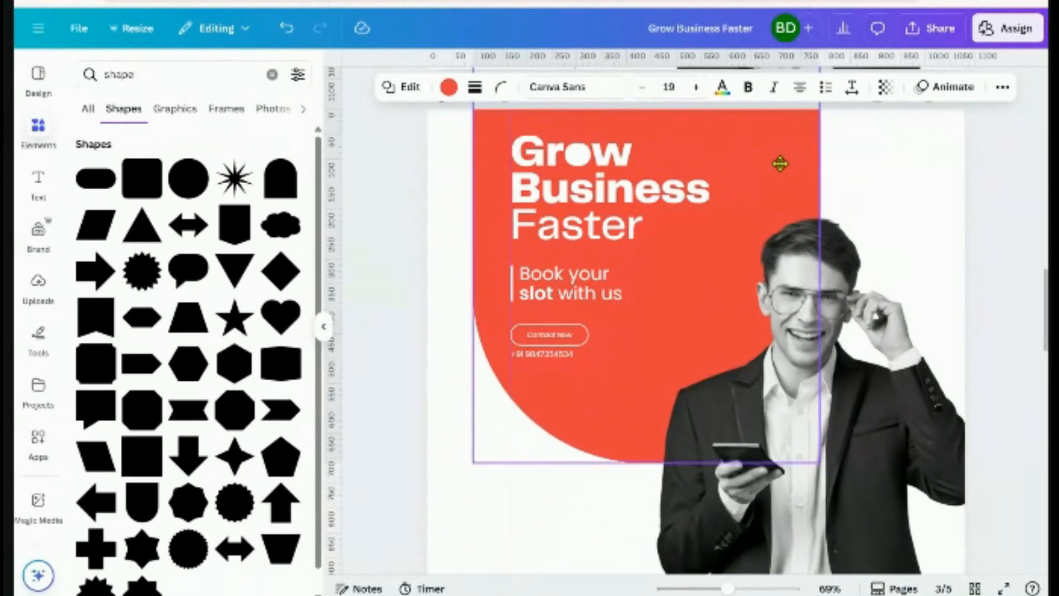
{"action": "left_click", "coordinate": [557, 169]}
{"action": "scroll", "coordinate": [527, 314], "scroll_direction": "up", "scroll_amount": 4}
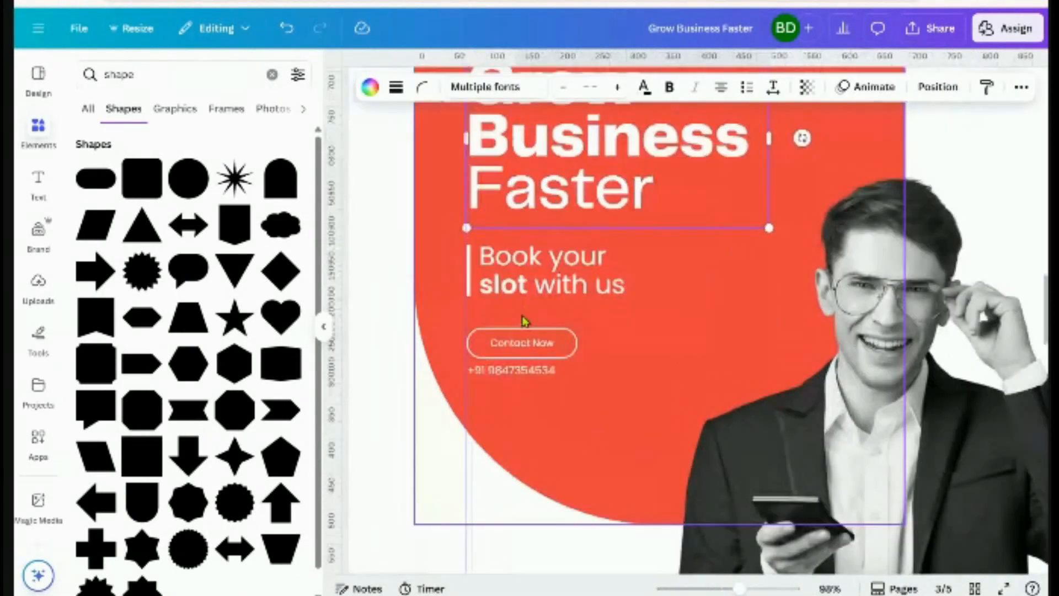
{"action": "scroll", "coordinate": [531, 318], "scroll_direction": "down", "scroll_amount": 3}
{"action": "scroll", "coordinate": [531, 318], "scroll_direction": "down", "scroll_amount": 1}
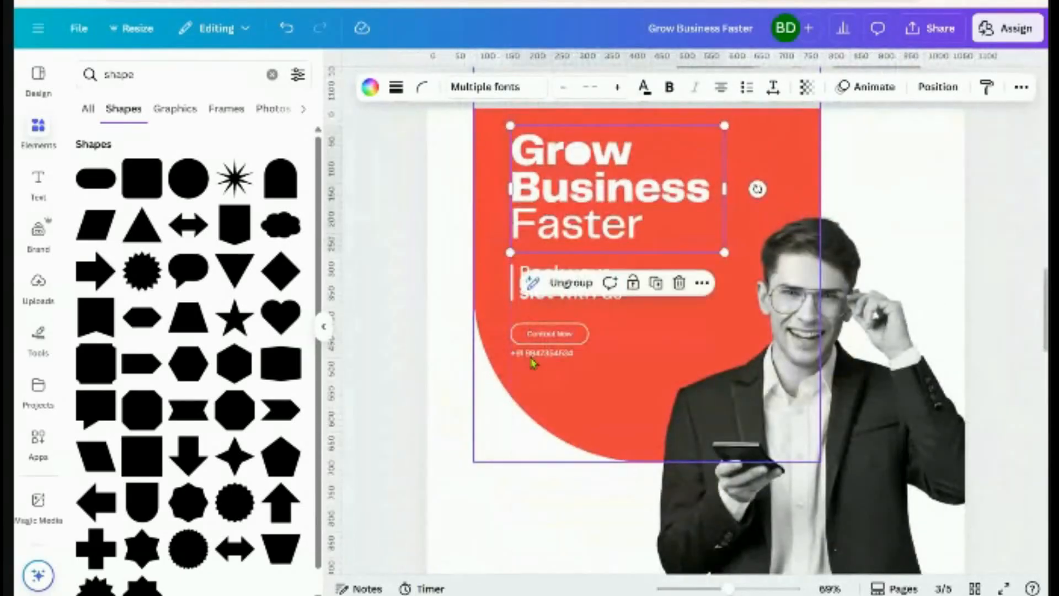
{"action": "left_click", "coordinate": [486, 308]}
{"action": "left_click_drag", "start_coordinate": [485, 307], "coordinate": [490, 309]}
Move the man's photo slightly up and to the left
{"action": "scroll", "coordinate": [444, 306], "scroll_direction": "down", "scroll_amount": 2}
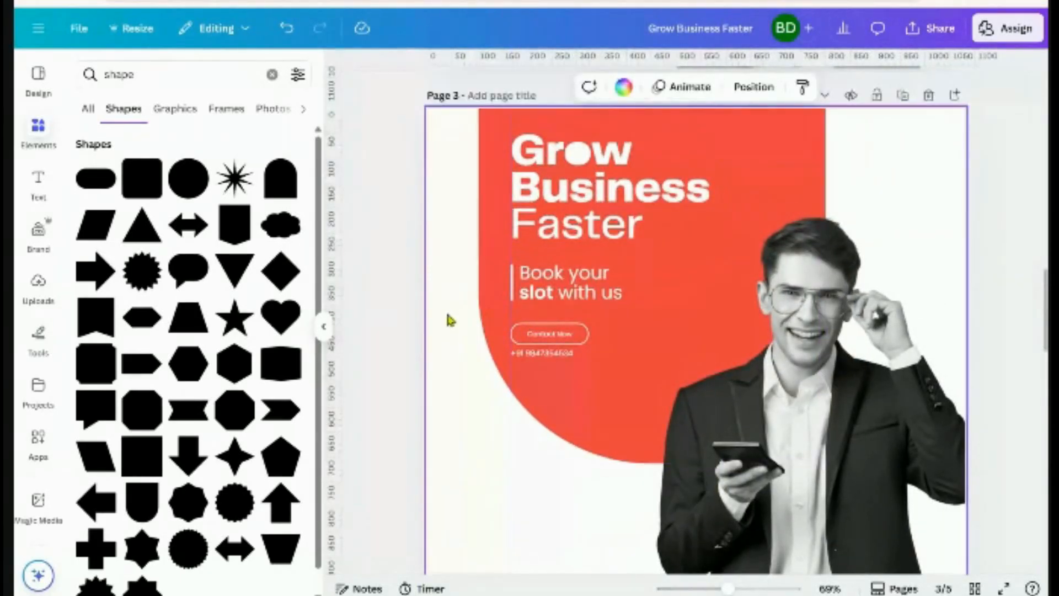
{"action": "left_click", "coordinate": [711, 326]}
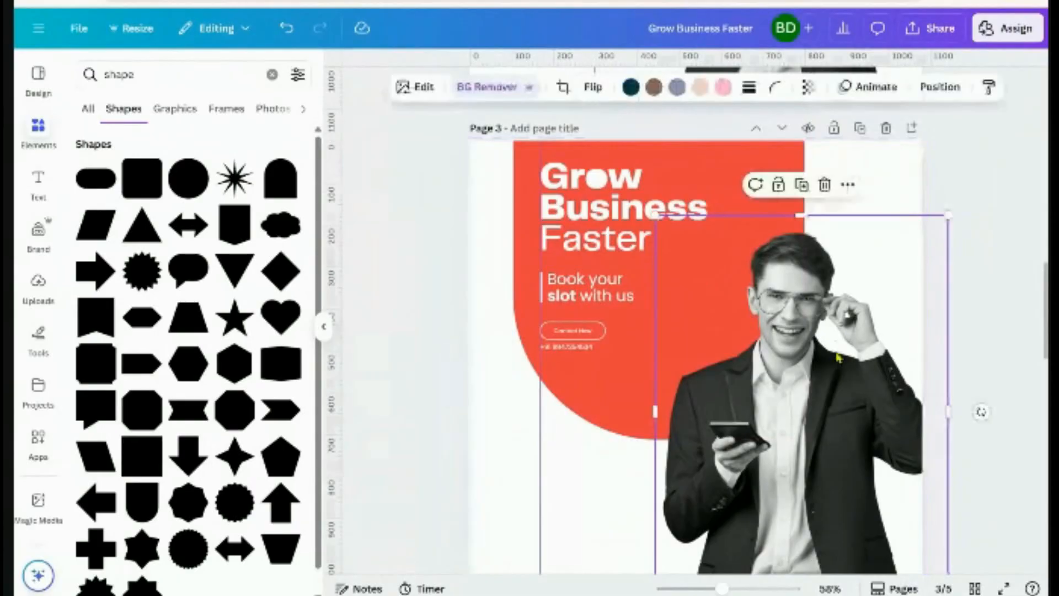
{"action": "left_click_drag", "start_coordinate": [826, 414], "coordinate": [818, 404]}
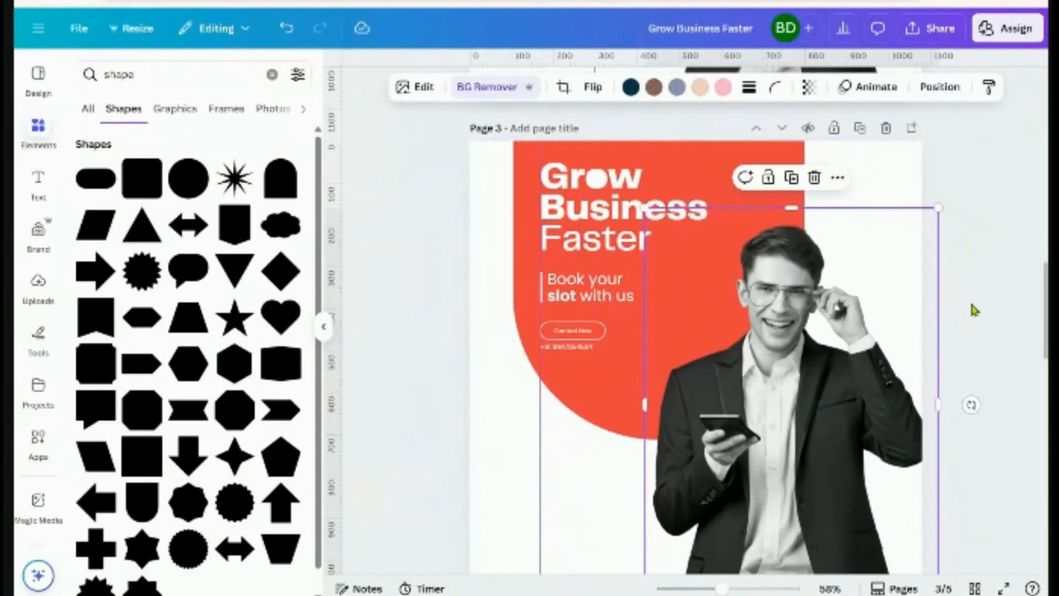
{"action": "left_click", "coordinate": [971, 308]}
Nudge the headline, tagline, Contact Now button and phone number right together, then preview full screen
{"action": "left_click", "coordinate": [622, 205]}
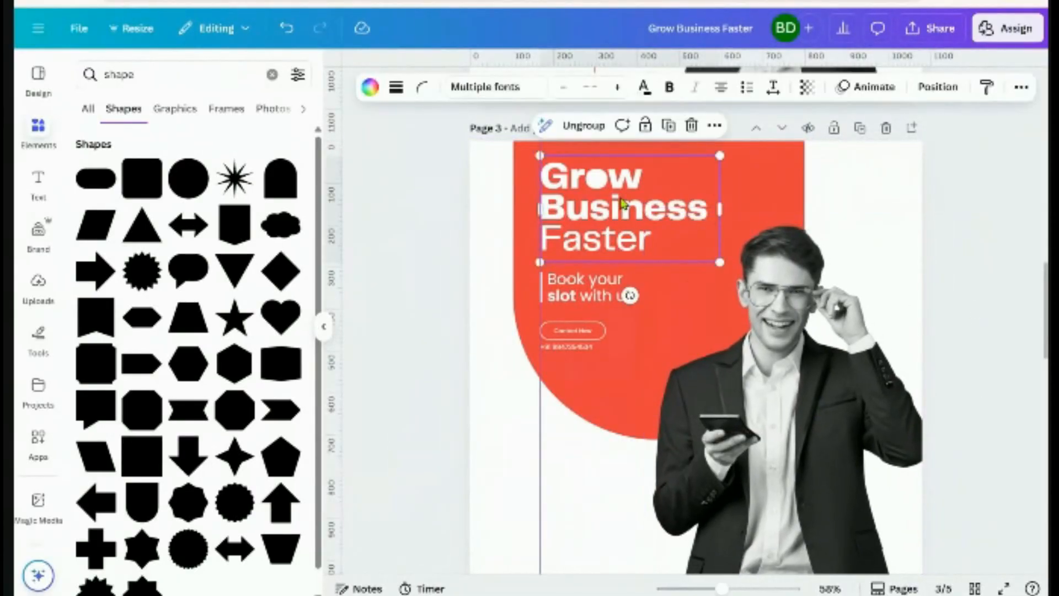
{"action": "left_click", "coordinate": [594, 293], "text": "shift"}
{"action": "scroll", "coordinate": [587, 276], "scroll_direction": "up", "scroll_amount": 5}
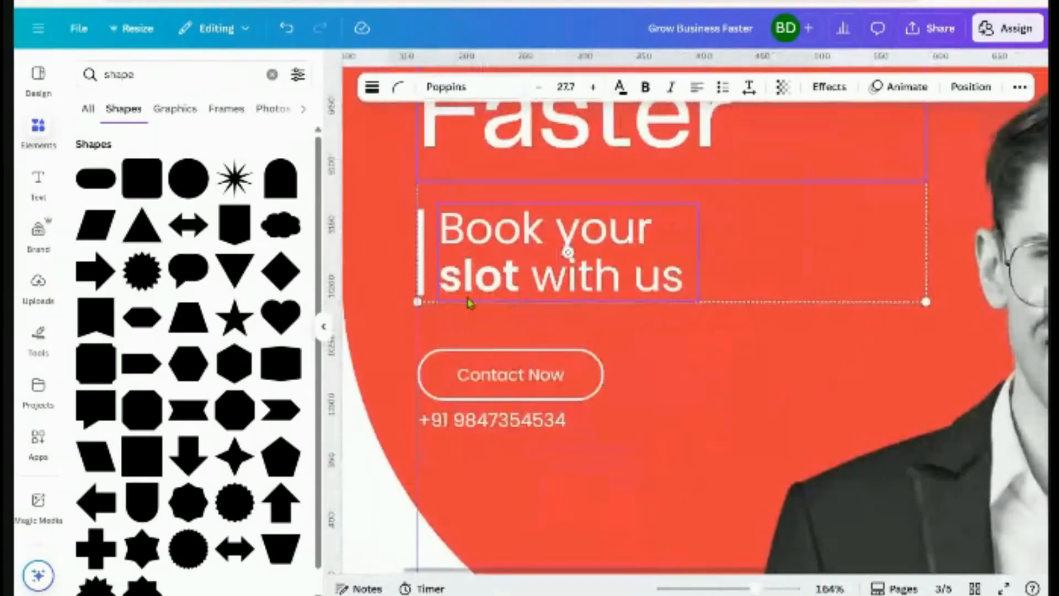
{"action": "left_click", "coordinate": [432, 385], "text": "shift"}
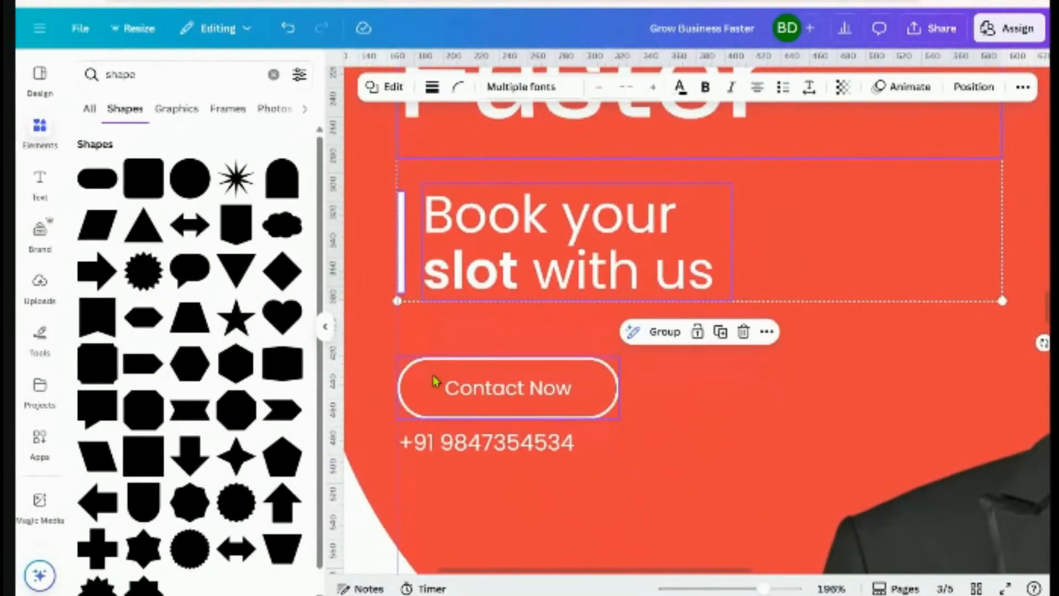
{"action": "left_click", "coordinate": [484, 443], "text": "shift"}
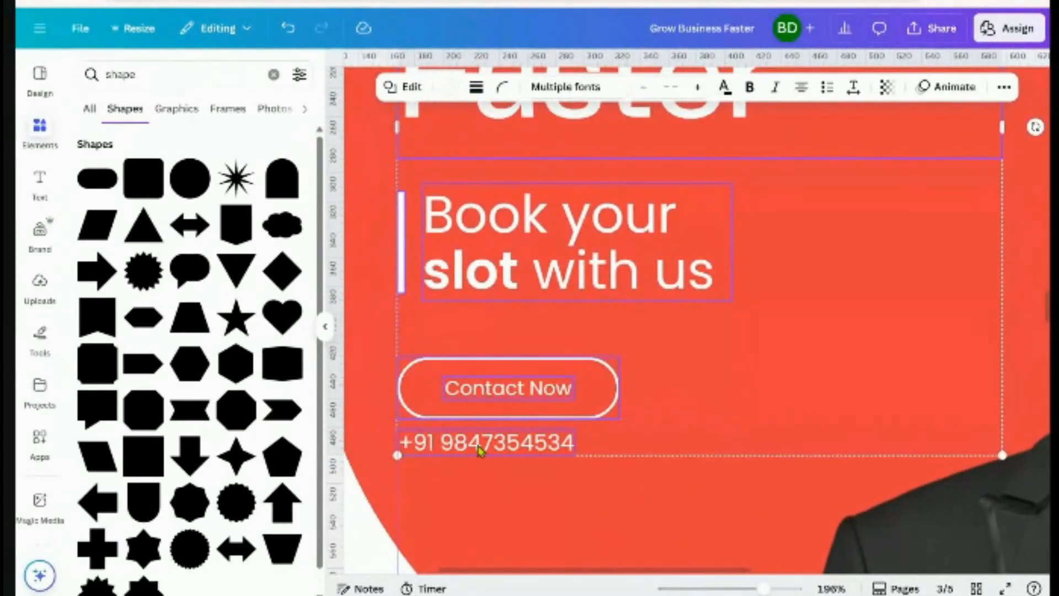
{"action": "scroll", "coordinate": [877, 377], "scroll_direction": "down", "scroll_amount": 5}
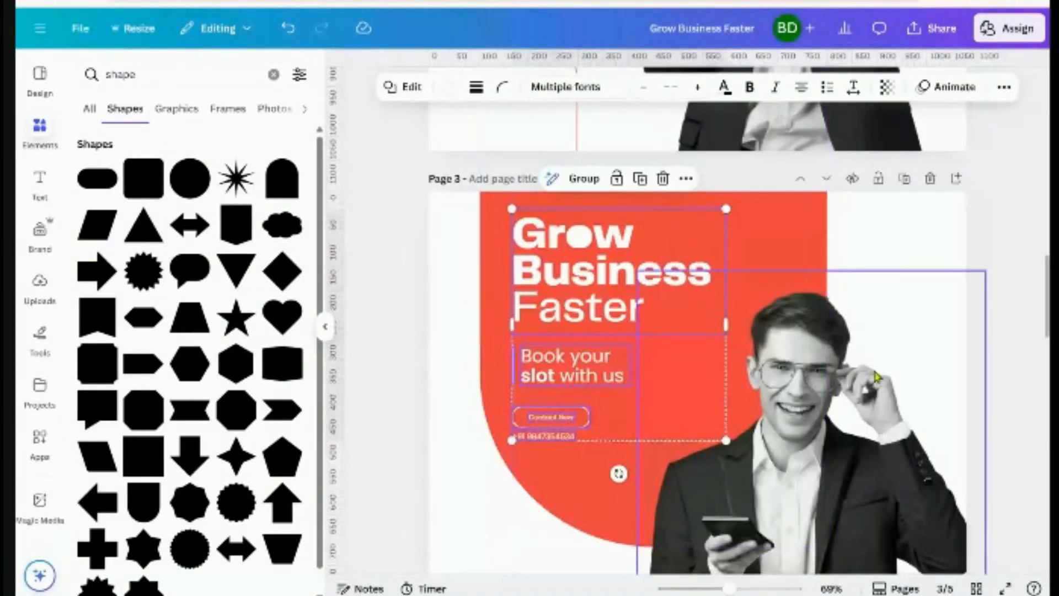
{"action": "key", "text": "shift+Right"}
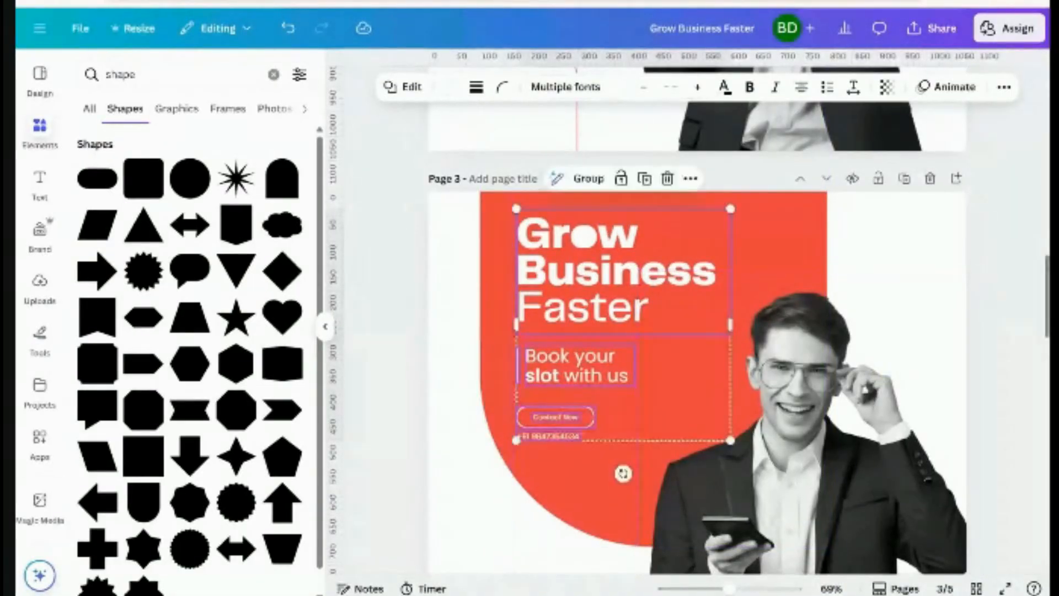
{"action": "left_click", "coordinate": [1027, 306]}
{"action": "left_click", "coordinate": [1004, 589]}
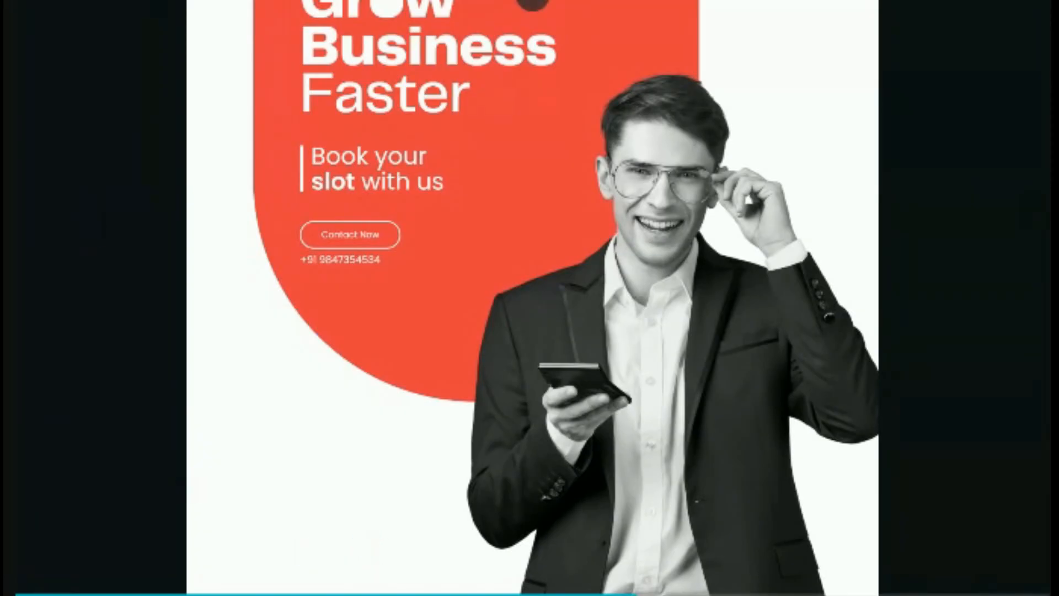
Exit the full-screen preview and select the red shape on page 3
{"action": "left_click", "coordinate": [532, 3]}
{"action": "left_click", "coordinate": [564, 396]}
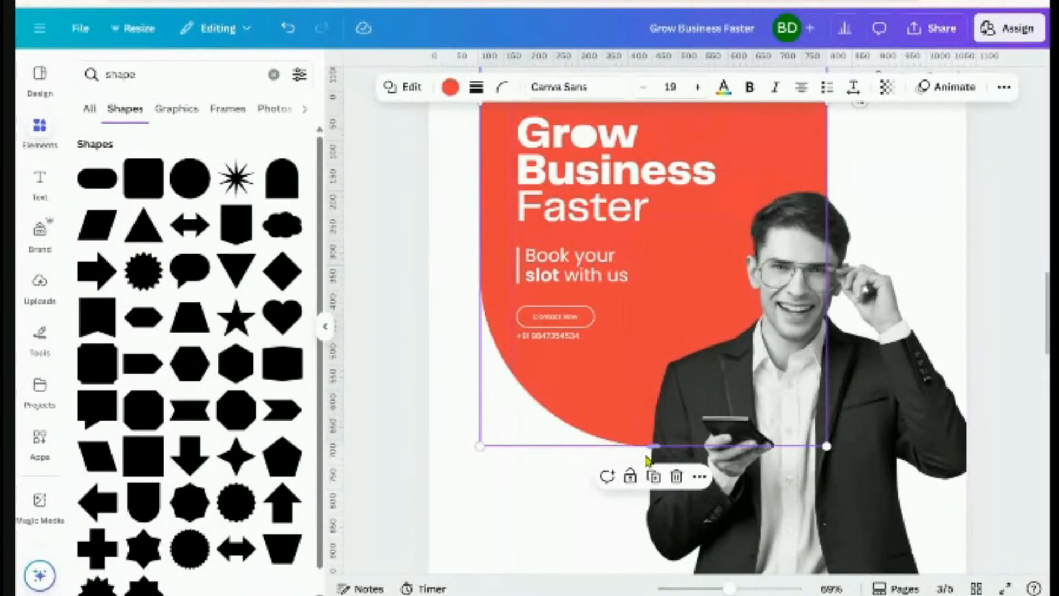
Duplicate the red arch shape and move a narrower copy to page 3's lower-left
{"action": "left_click", "coordinate": [654, 479]}
{"action": "scroll", "coordinate": [637, 397], "scroll_direction": "down", "scroll_amount": 3}
{"action": "left_click_drag", "start_coordinate": [637, 389], "coordinate": [628, 426]}
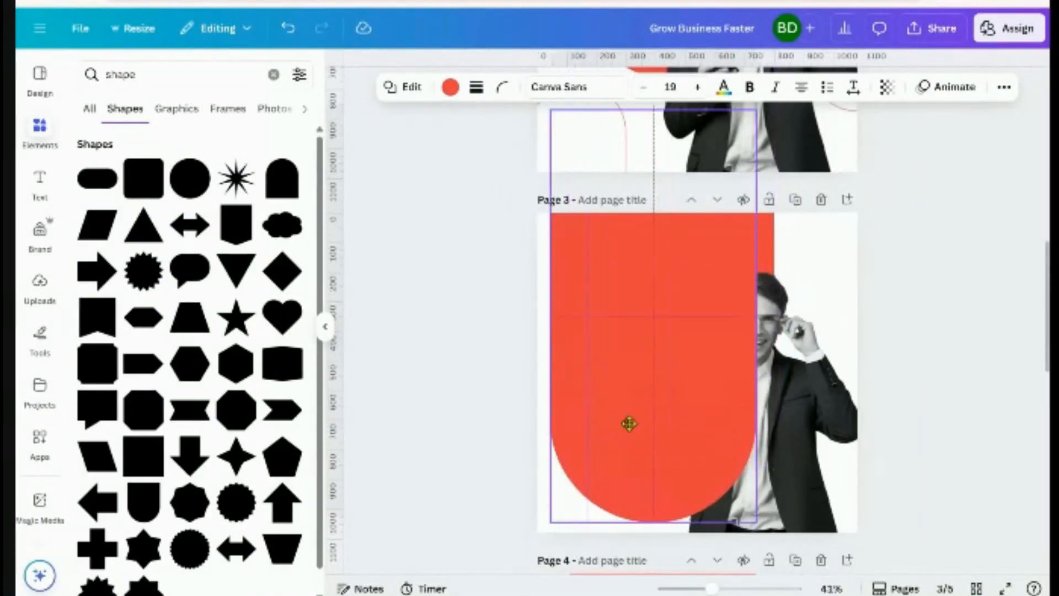
{"action": "left_click_drag", "start_coordinate": [757, 108], "coordinate": [639, 344]}
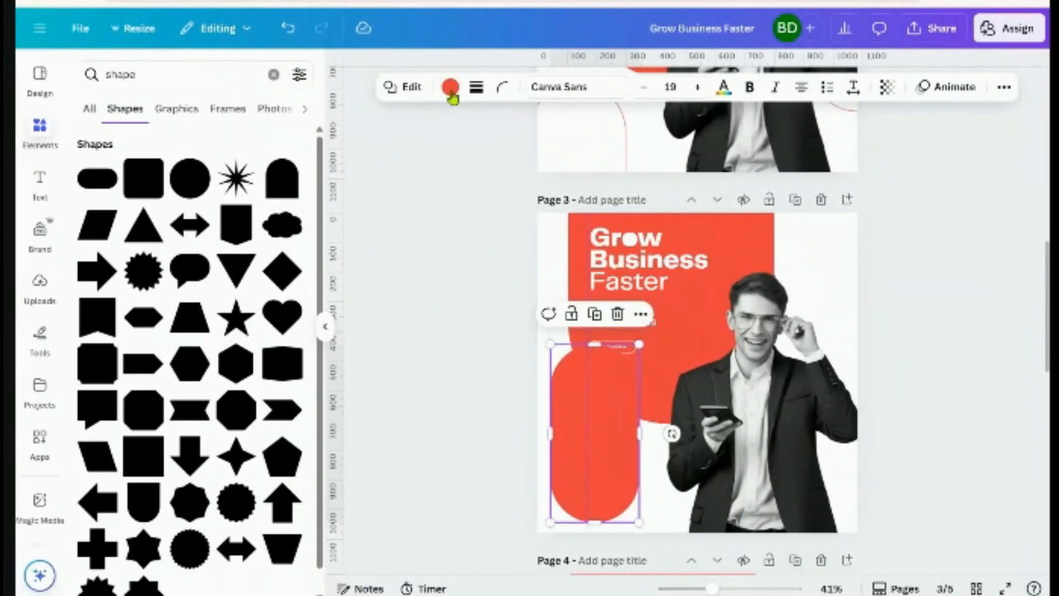
Give the arch copy no fill and a red solid outline of weight 3
{"action": "left_click", "coordinate": [450, 87]}
{"action": "left_click", "coordinate": [124, 175]}
{"action": "left_click", "coordinate": [475, 87]}
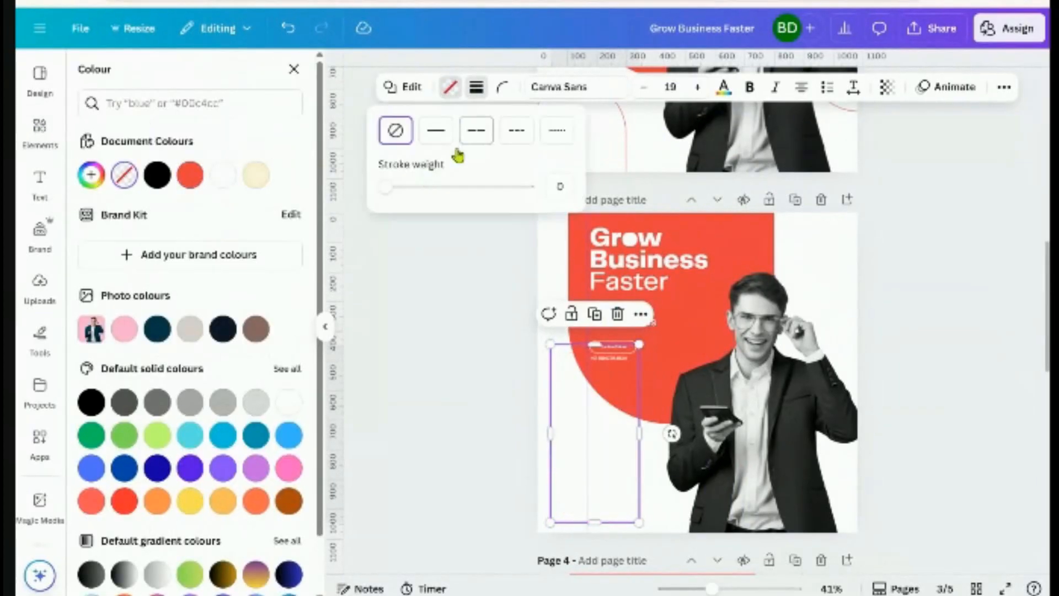
{"action": "left_click", "coordinate": [385, 187]}
{"action": "left_click_drag", "start_coordinate": [385, 187], "coordinate": [389, 186]}
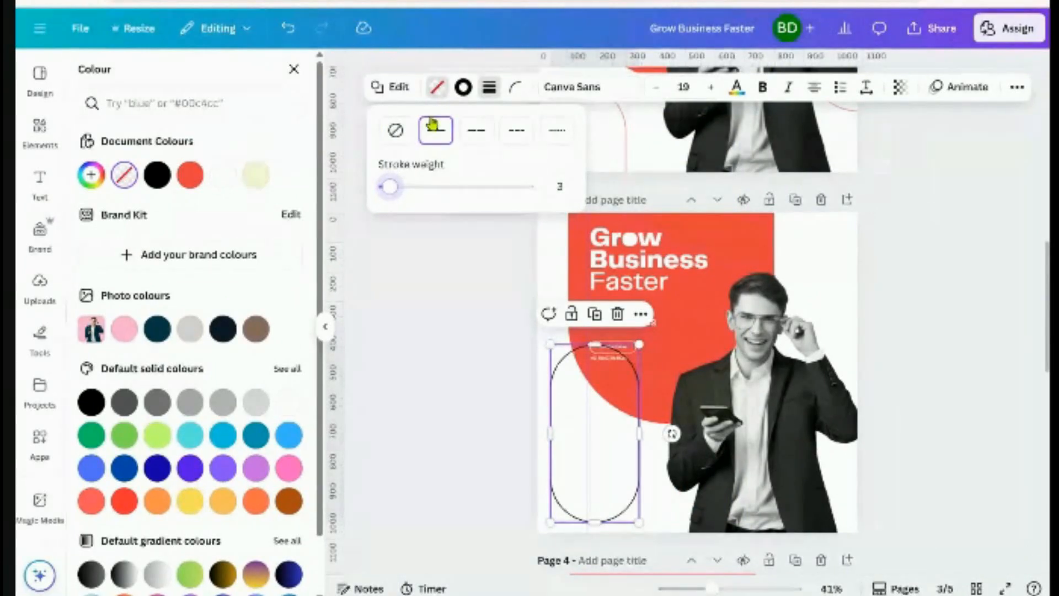
{"action": "left_click", "coordinate": [463, 87]}
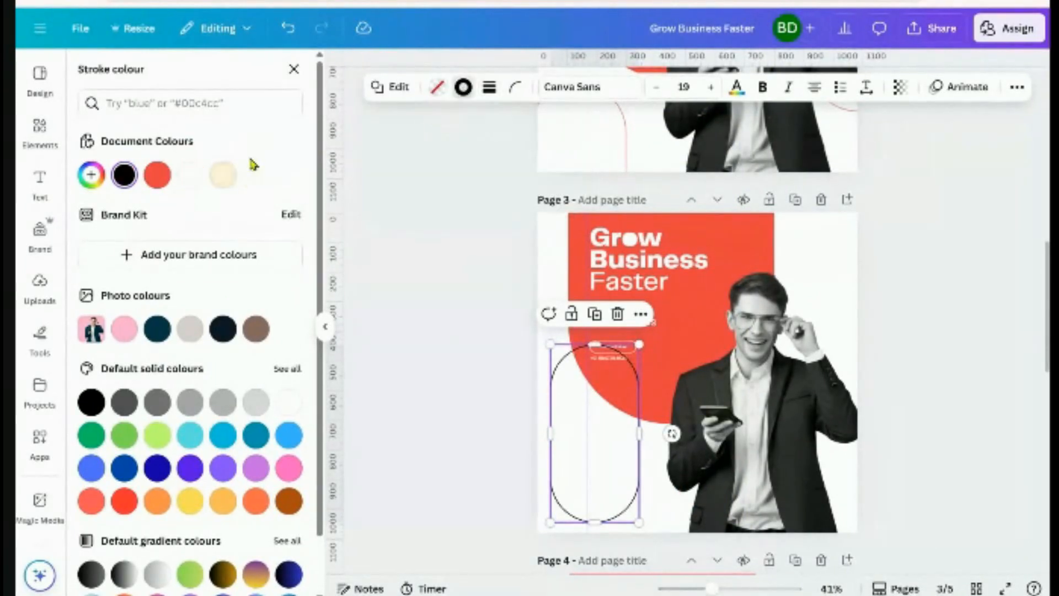
{"action": "left_click", "coordinate": [158, 174]}
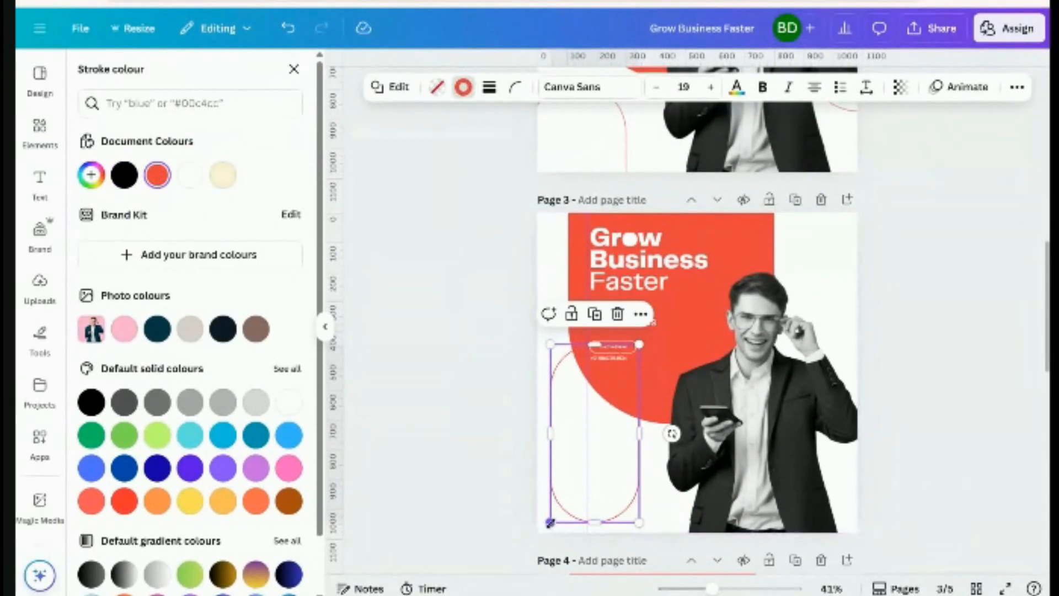
Enlarge the outlined arch, move it to the page bottom, and check it in full-screen preview
{"action": "left_click_drag", "start_coordinate": [555, 525], "coordinate": [521, 574]}
{"action": "left_click_drag", "start_coordinate": [570, 438], "coordinate": [561, 534]}
{"action": "left_click", "coordinate": [893, 456]}
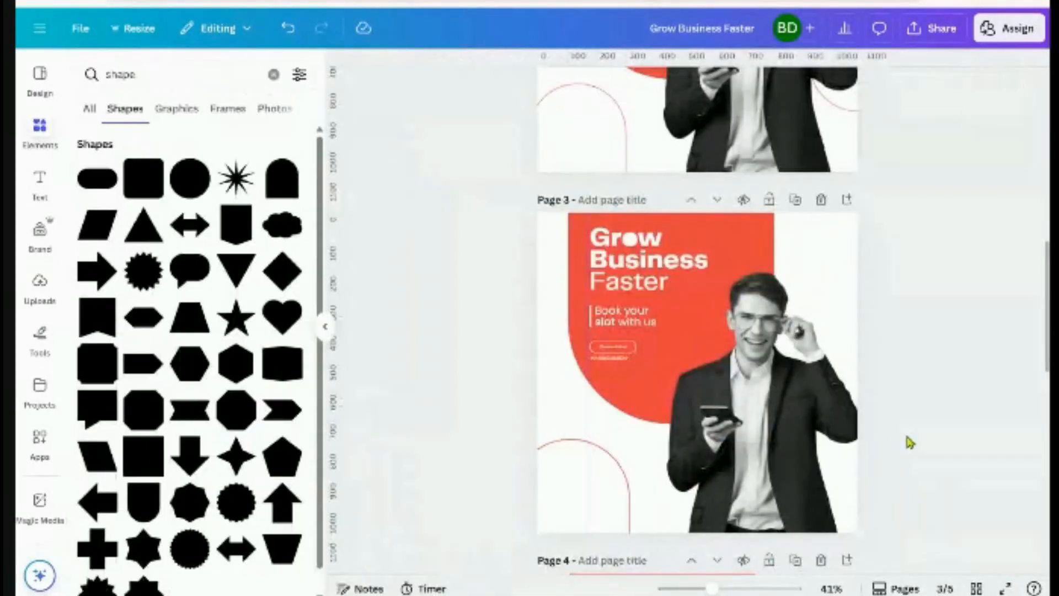
{"action": "scroll", "coordinate": [905, 449], "scroll_direction": "down", "scroll_amount": 2}
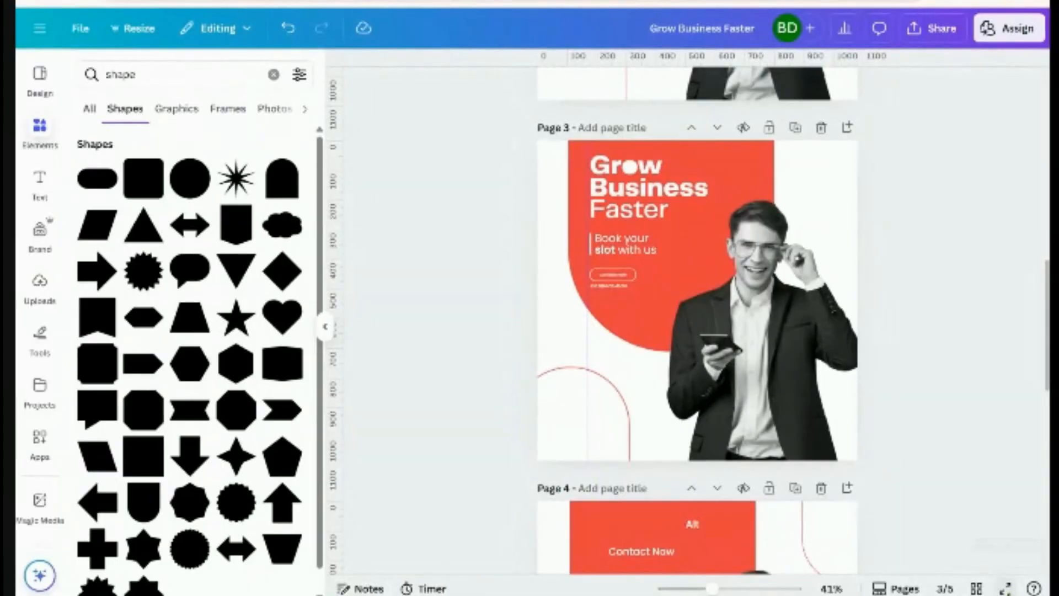
{"action": "left_click", "coordinate": [1005, 589]}
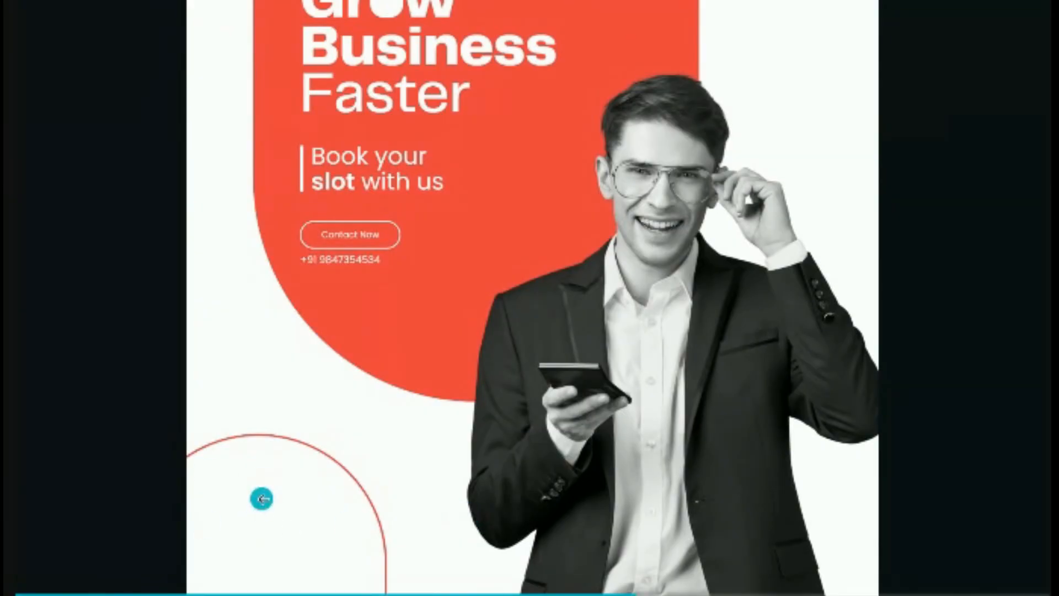
{"action": "key", "text": "Escape"}
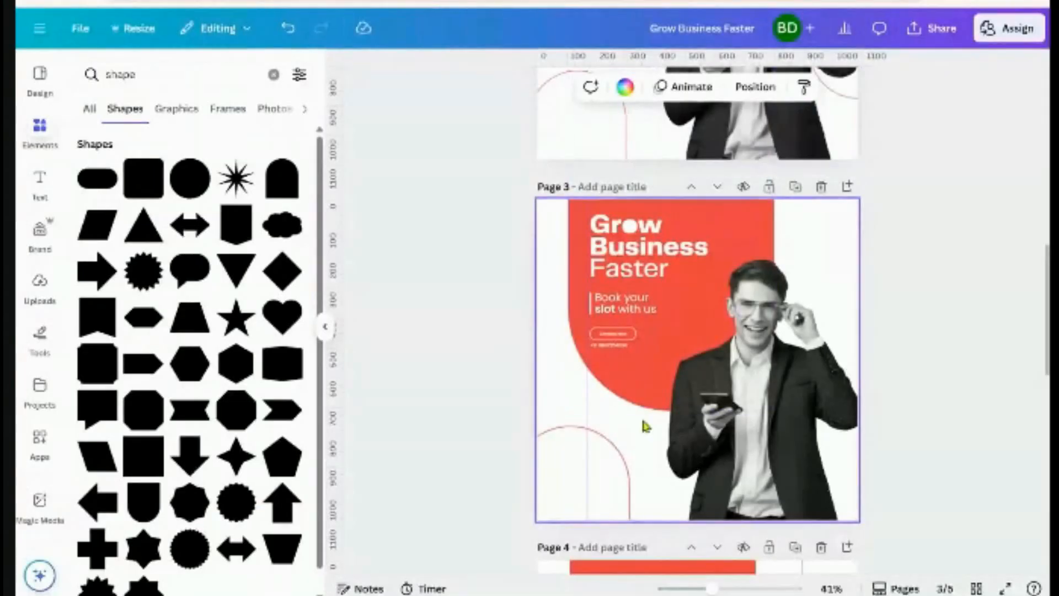
Duplicate the red arc outline, shrink the copy and place it at page 3's top-right
{"action": "scroll", "coordinate": [644, 424], "scroll_direction": "down", "scroll_amount": 2}
{"action": "left_click", "coordinate": [616, 340]}
{"action": "left_click", "coordinate": [570, 252]}
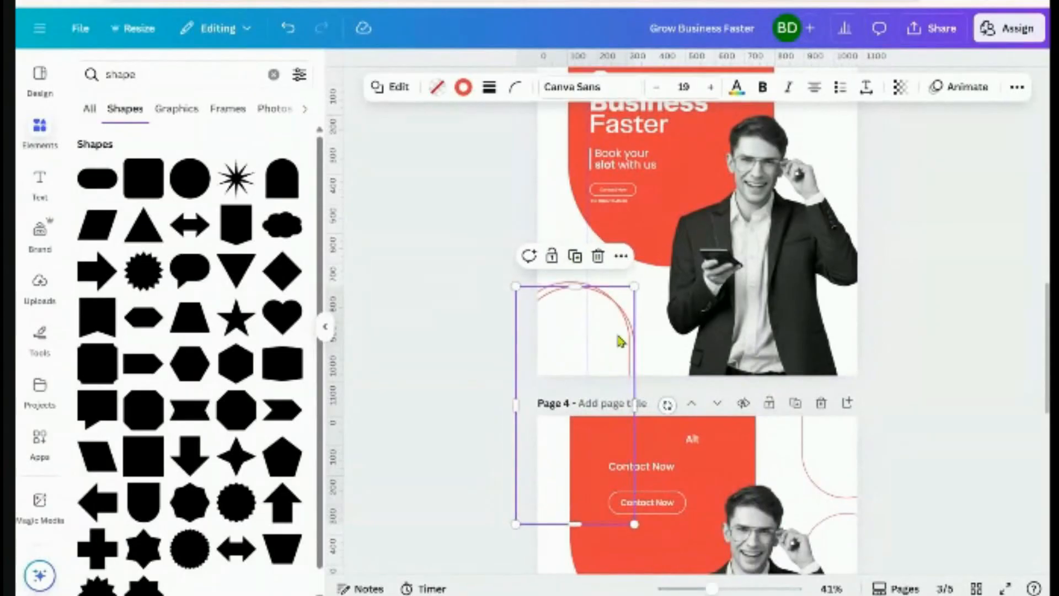
{"action": "left_click_drag", "start_coordinate": [620, 340], "coordinate": [899, 186]}
{"action": "scroll", "coordinate": [898, 186], "scroll_direction": "up", "scroll_amount": 3}
{"action": "left_click_drag", "start_coordinate": [858, 336], "coordinate": [848, 189]}
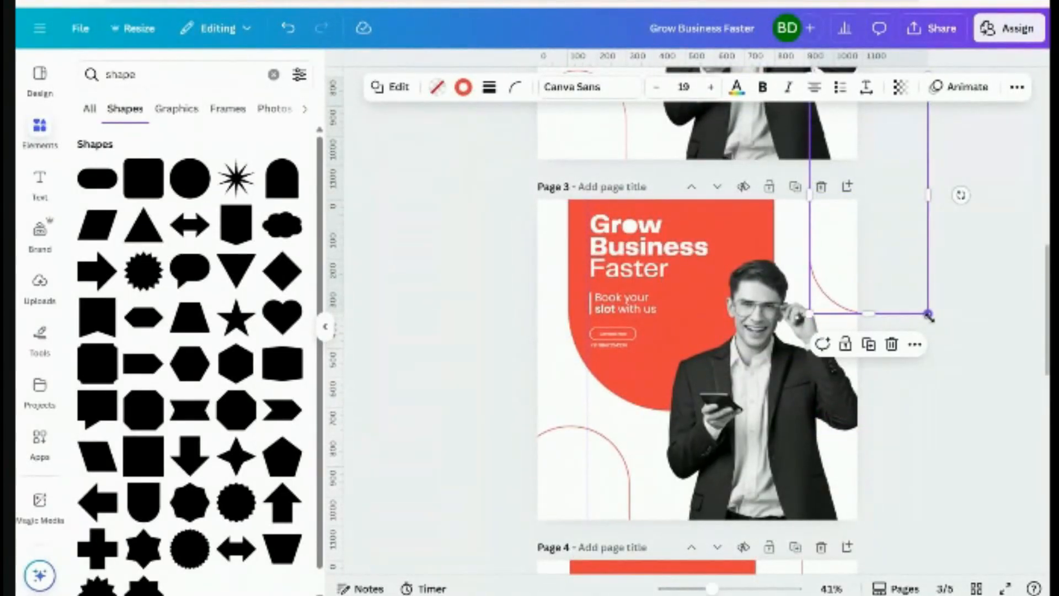
{"action": "left_click_drag", "start_coordinate": [926, 313], "coordinate": [886, 276]}
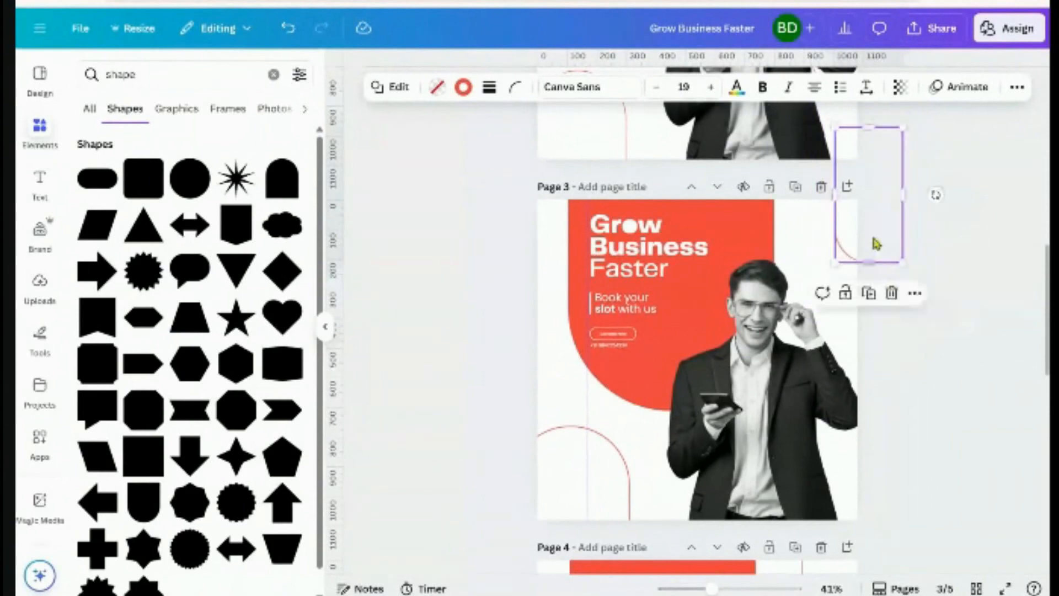
{"action": "left_click_drag", "start_coordinate": [872, 241], "coordinate": [853, 371]}
Send the arc copy to the back, behind the man's photo
{"action": "left_click", "coordinate": [1016, 87]}
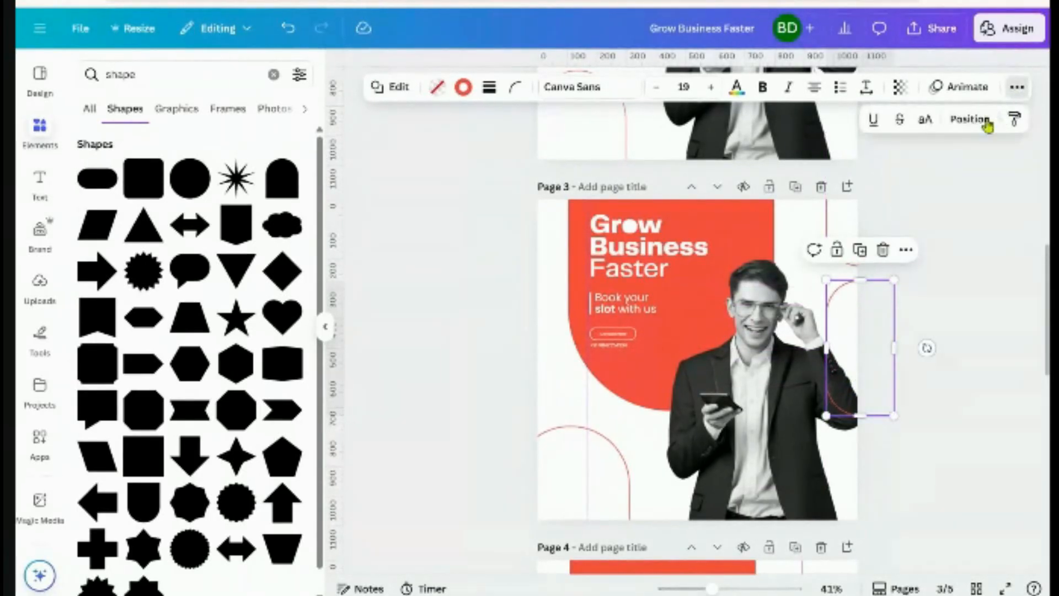
{"action": "left_click", "coordinate": [987, 126]}
{"action": "left_click", "coordinate": [246, 180]}
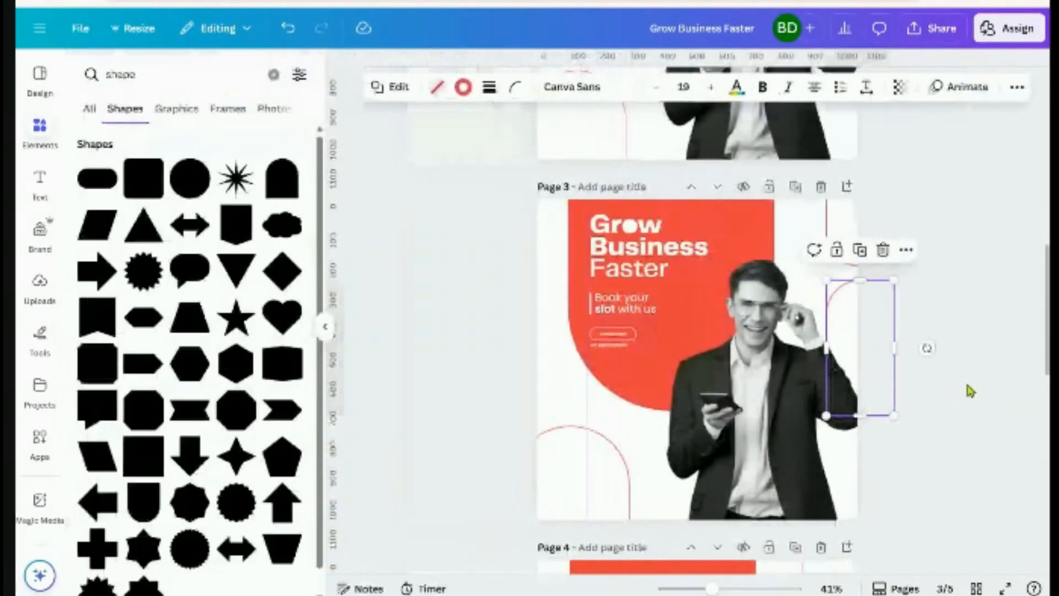
{"action": "left_click", "coordinate": [970, 390]}
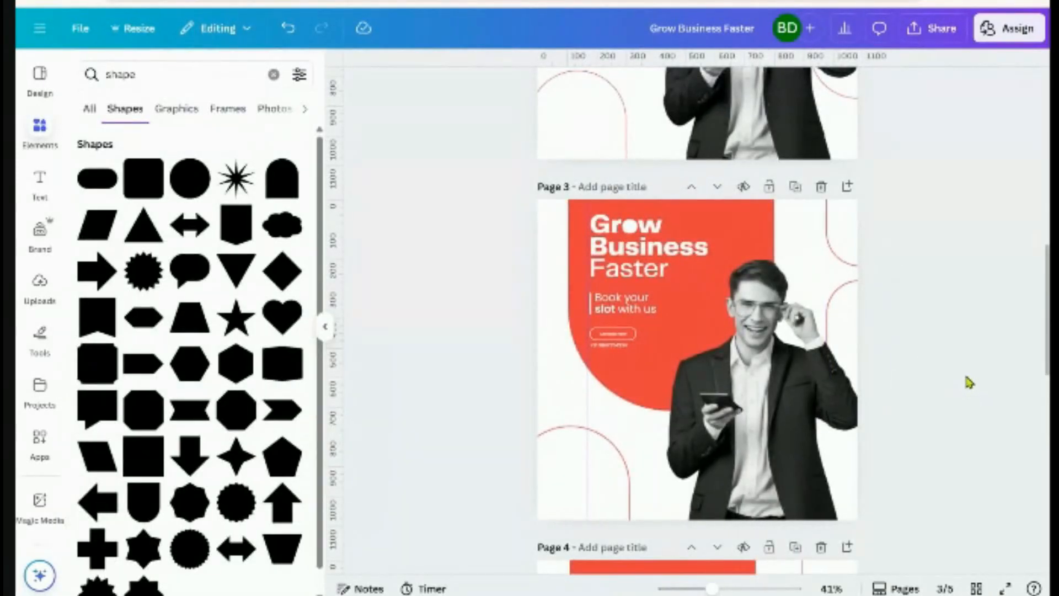
Present the Grow Business Faster design full screen, then exit back to the editor
{"action": "left_click", "coordinate": [1005, 588]}
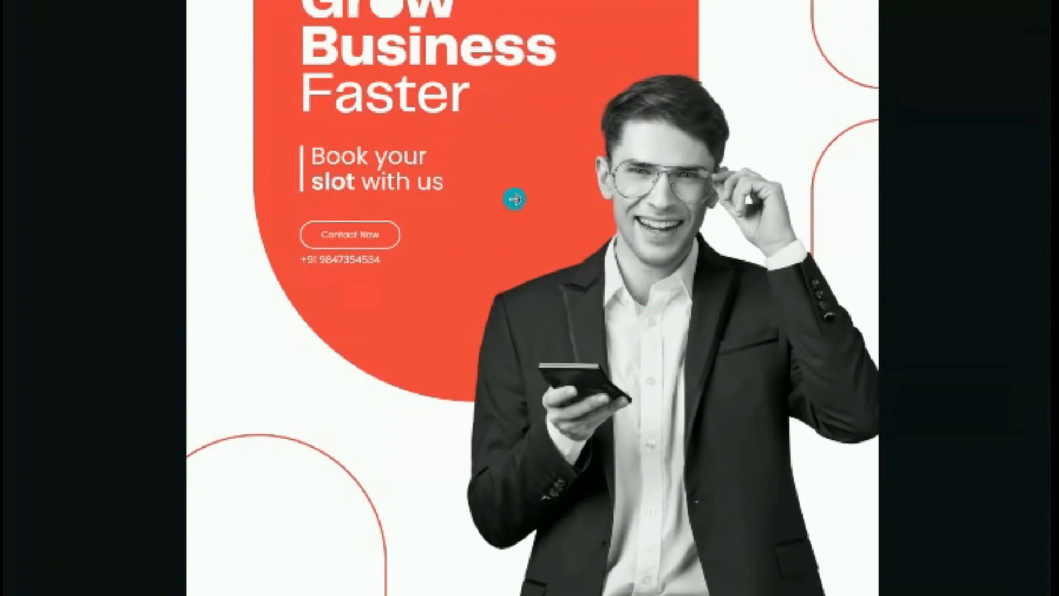
{"action": "key", "text": "Escape"}
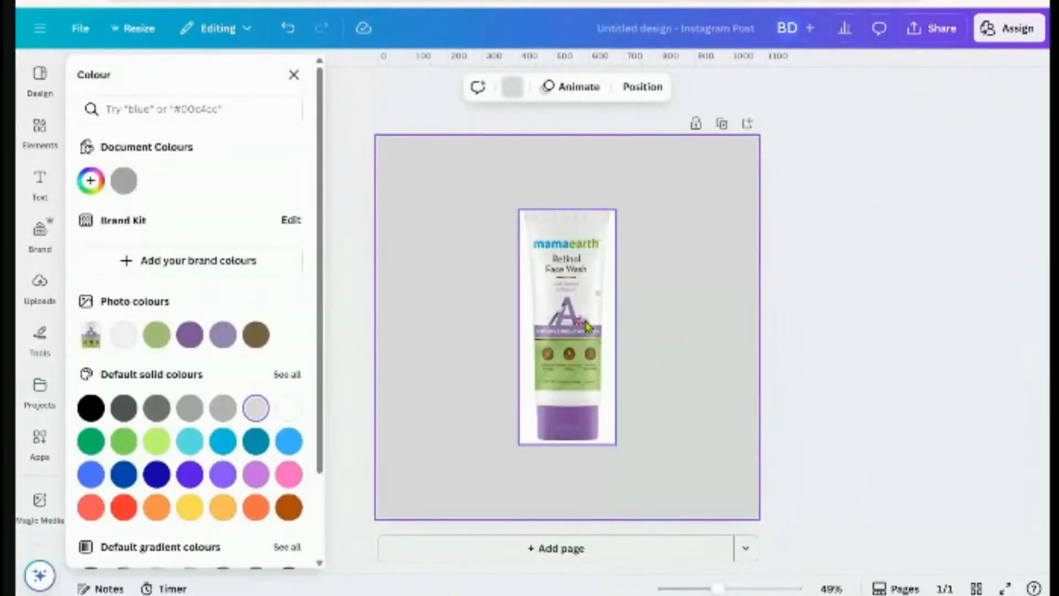
Reposition the face-wash tube image, undoing an unwanted enlargement
{"action": "left_click_drag", "start_coordinate": [568, 331], "coordinate": [537, 331]}
{"action": "mouse_move", "coordinate": [586, 432]}
{"action": "left_mouse_down"}
{"action": "mouse_move", "coordinate": [607, 485]}
{"action": "mouse_move", "coordinate": [552, 459]}
{"action": "mouse_move", "coordinate": [544, 419]}
{"action": "mouse_move", "coordinate": [592, 412]}
{"action": "left_mouse_up"}
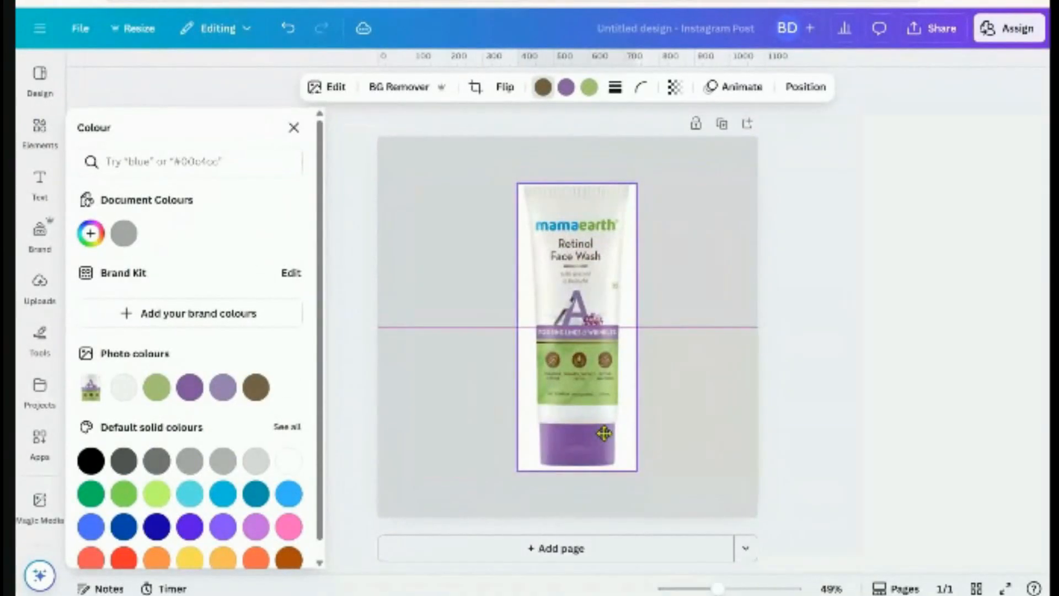
{"action": "key", "text": "ctrl+z"}
{"action": "key", "text": "ctrl+z"}
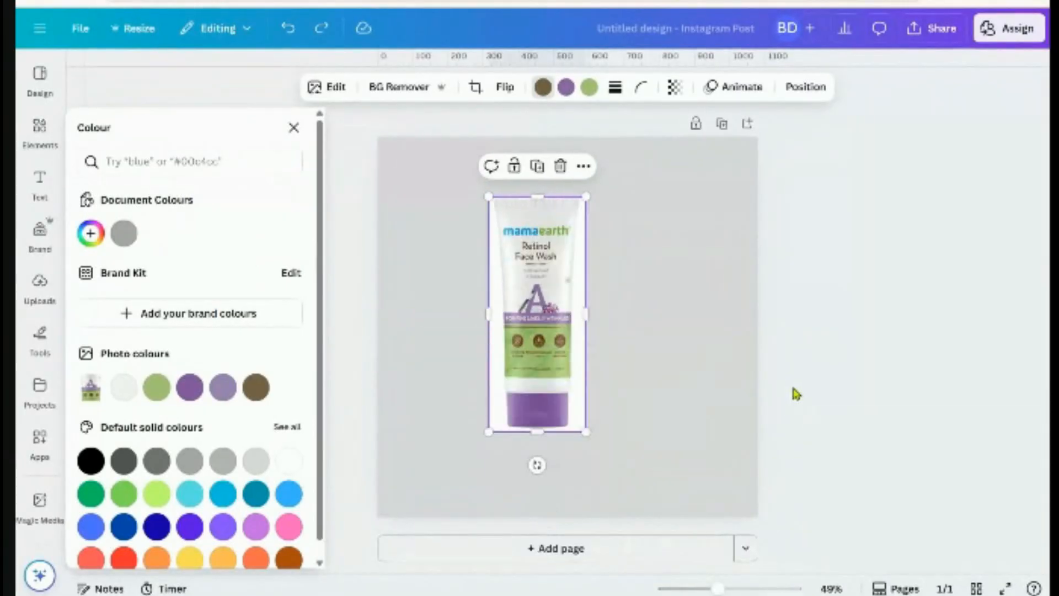
{"action": "left_click_drag", "start_coordinate": [524, 323], "coordinate": [548, 323]}
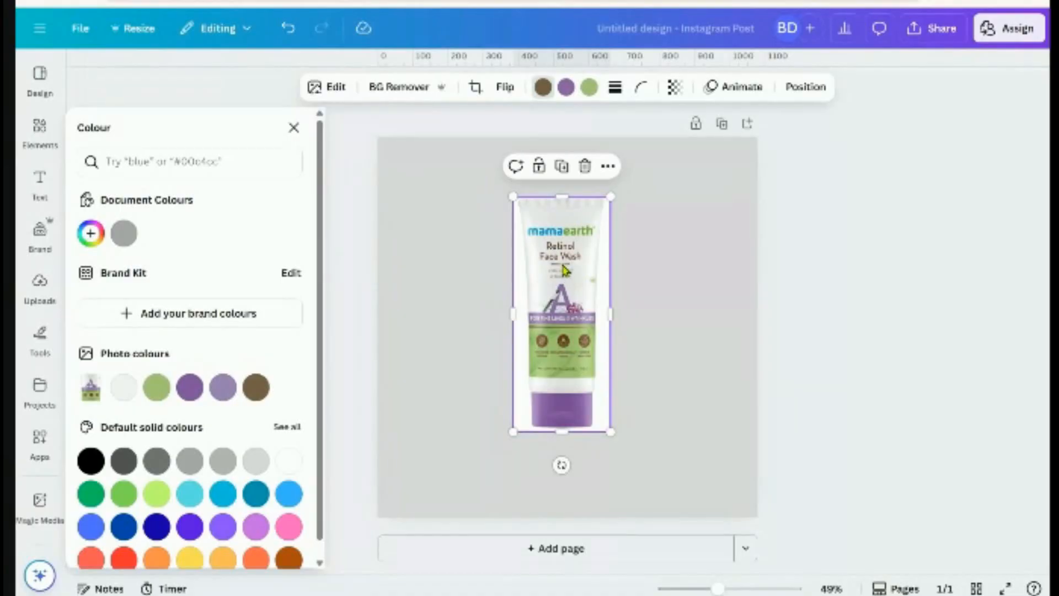
Cut the tube out of its background with BG Remover and open the page background colours
{"action": "left_click", "coordinate": [393, 96]}
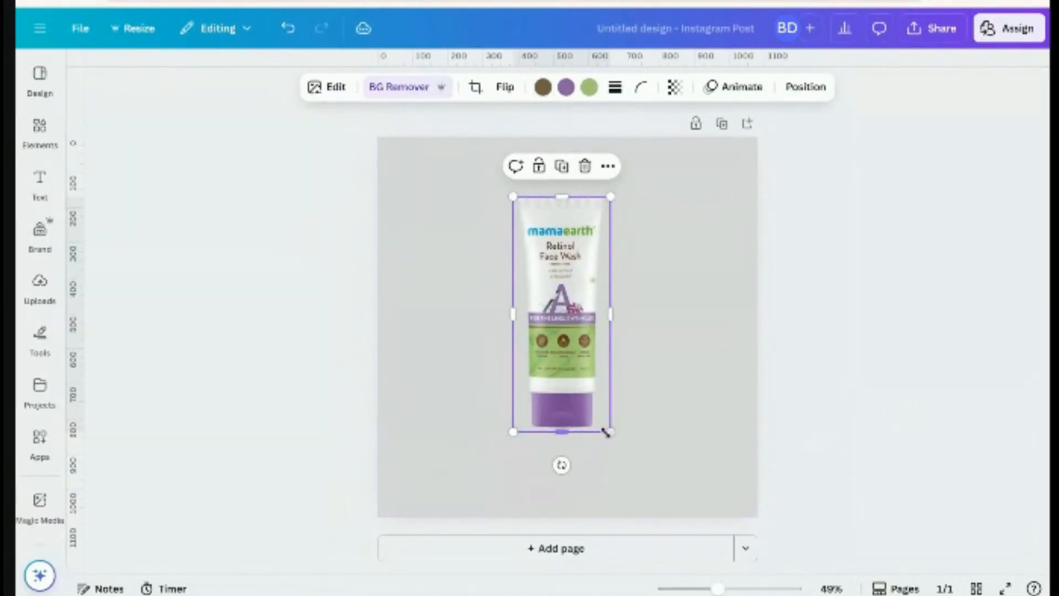
{"action": "left_click", "coordinate": [890, 390]}
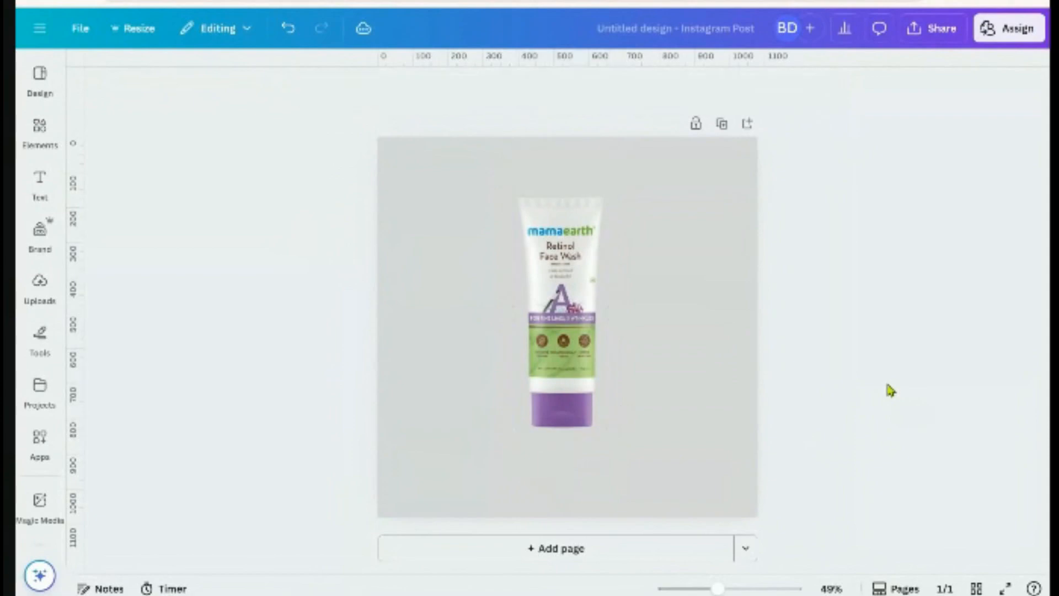
{"action": "left_click", "coordinate": [721, 225]}
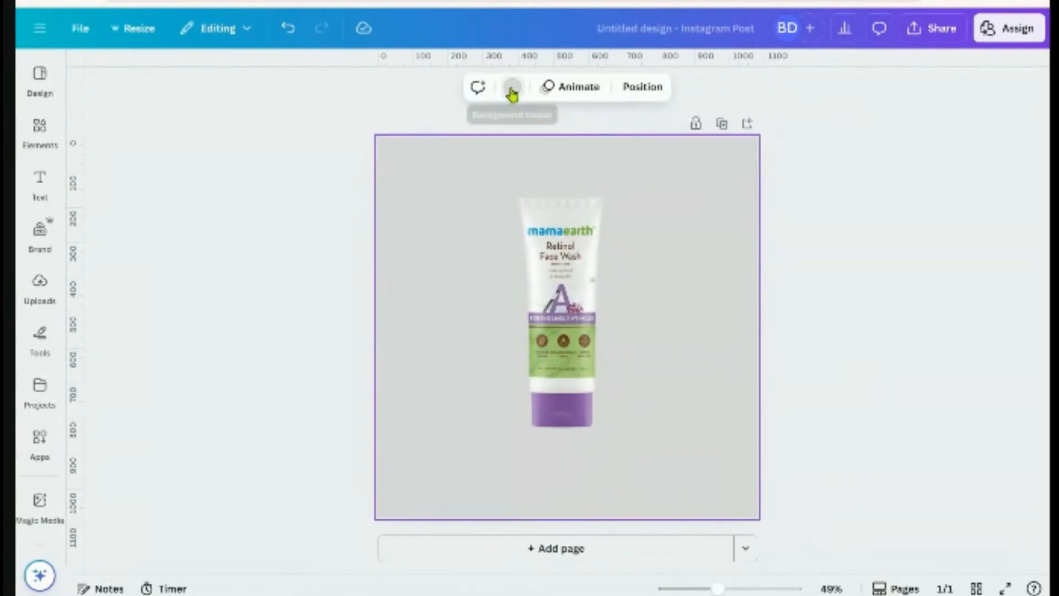
{"action": "left_click", "coordinate": [511, 87]}
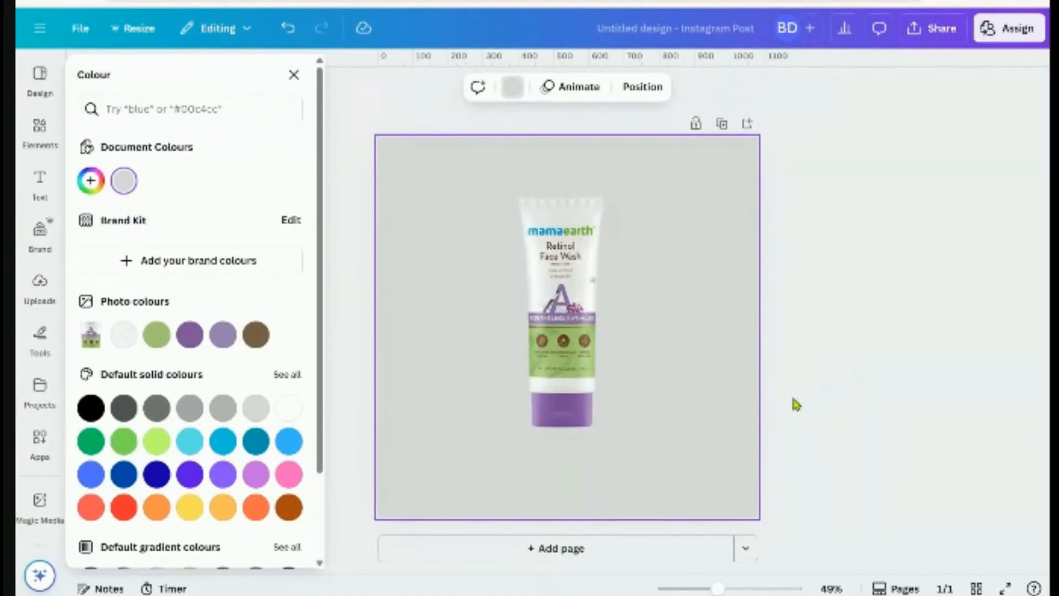
Centre the tube horizontally on the grey page and check it in full-screen preview
{"action": "left_click", "coordinate": [574, 336]}
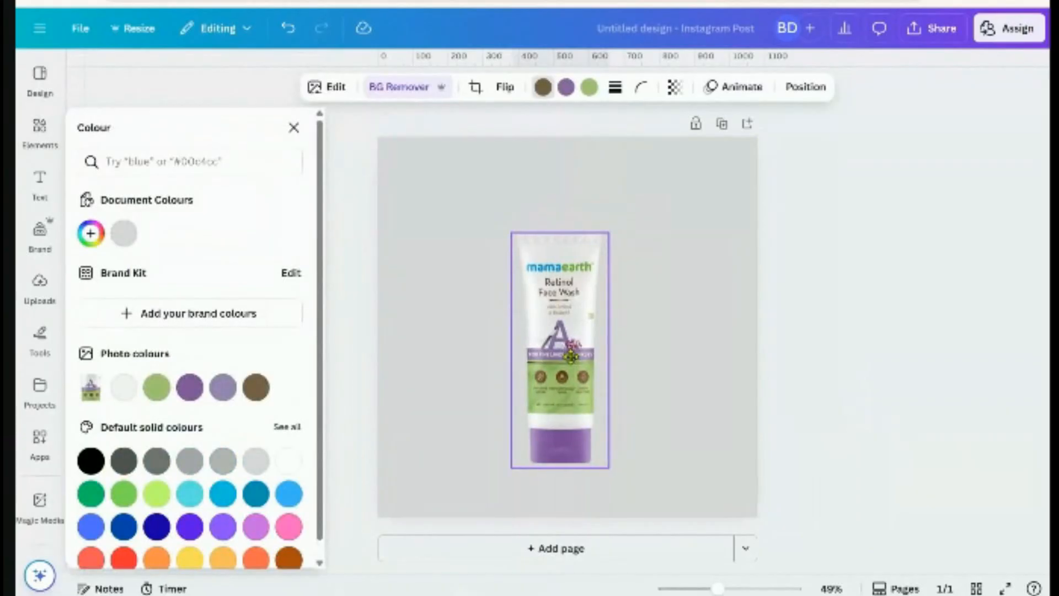
{"action": "mouse_move", "coordinate": [571, 356]}
{"action": "left_mouse_down"}
{"action": "mouse_move", "coordinate": [558, 351]}
{"action": "mouse_move", "coordinate": [577, 352]}
{"action": "left_mouse_up"}
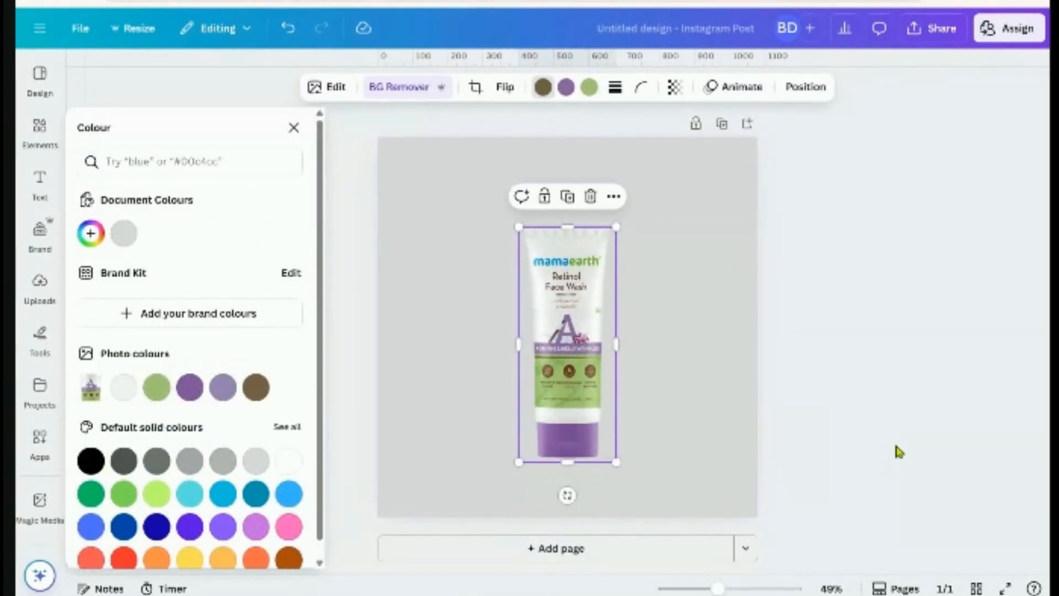
{"action": "left_click", "coordinate": [899, 453]}
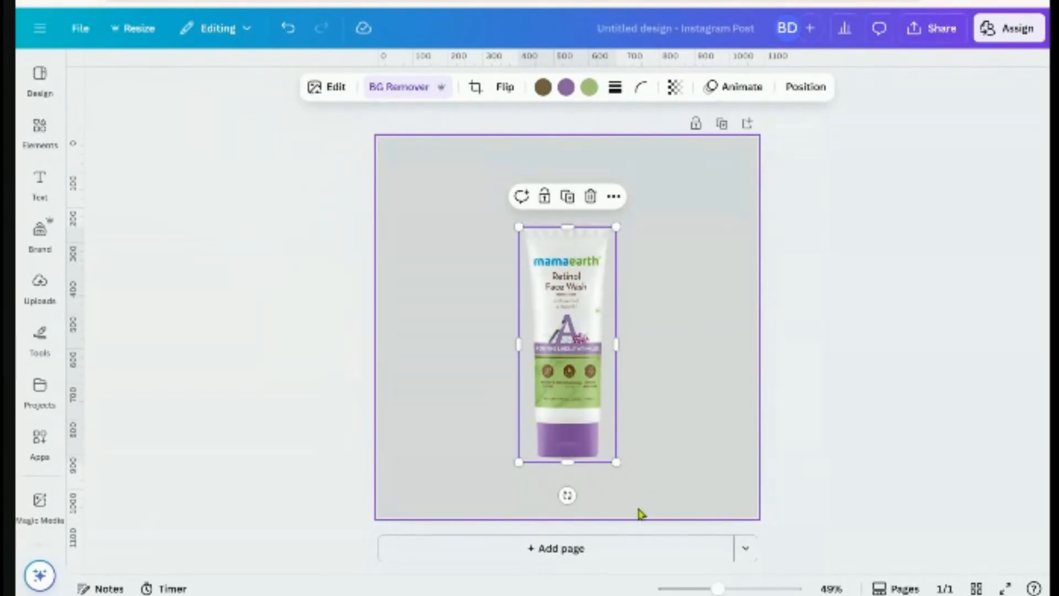
{"action": "left_click", "coordinate": [1007, 588]}
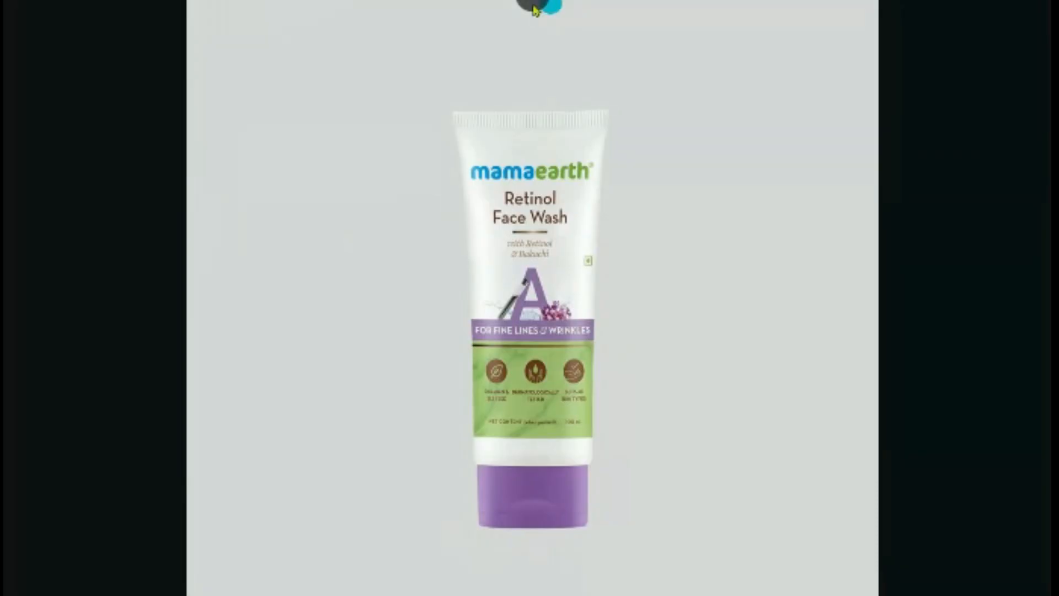
{"action": "left_click", "coordinate": [563, 8]}
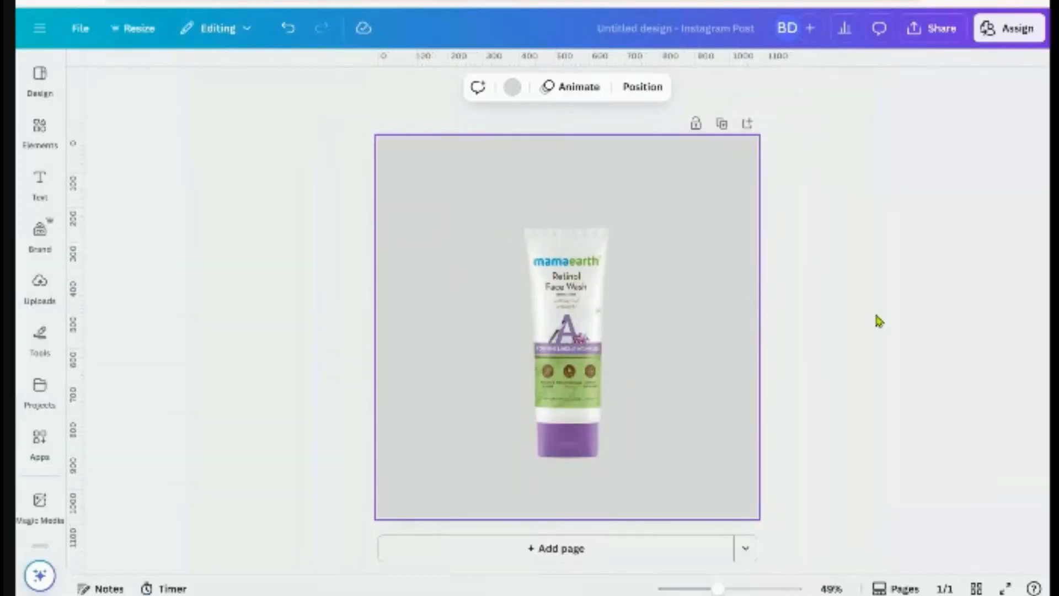
{"action": "left_click", "coordinate": [689, 248]}
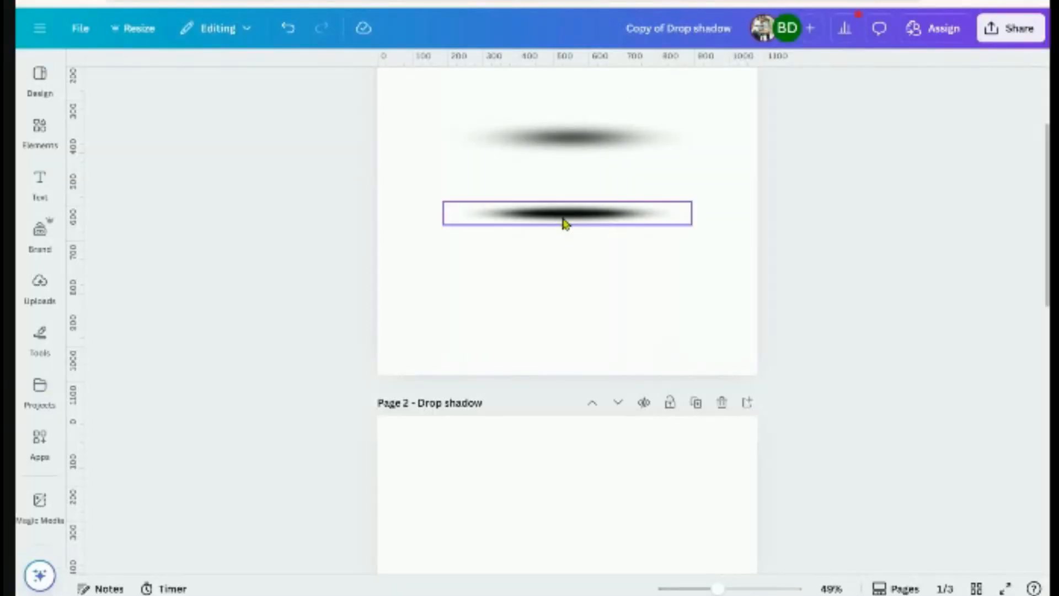
Move both the darker and the softer oval shadows further down in the Drop shadow design
{"action": "left_click", "coordinate": [569, 220]}
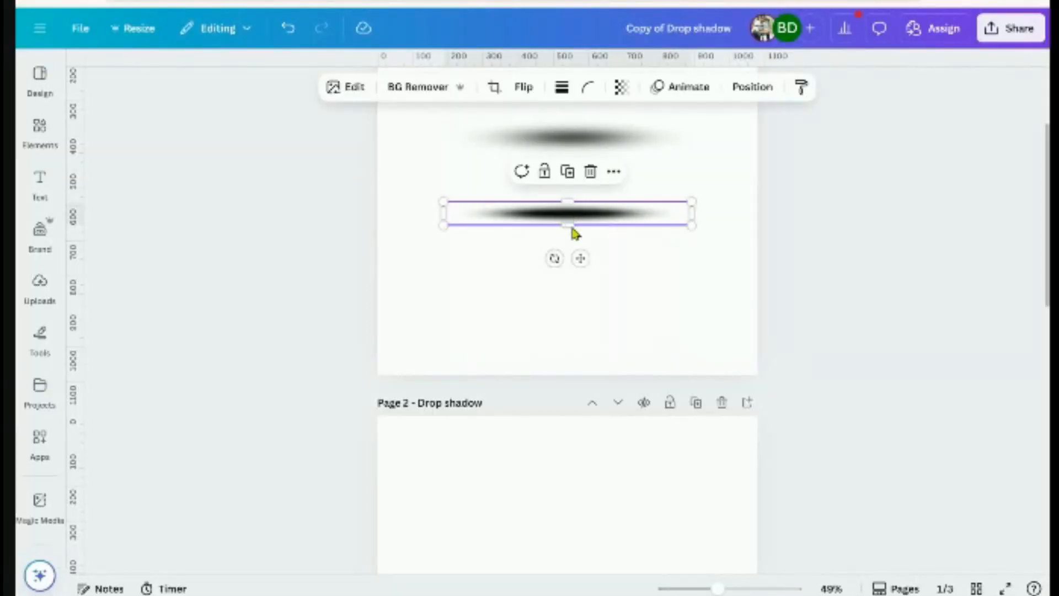
{"action": "left_click_drag", "start_coordinate": [572, 232], "coordinate": [571, 251]}
{"action": "left_click", "coordinate": [620, 135]}
{"action": "left_click_drag", "start_coordinate": [620, 135], "coordinate": [620, 166]}
{"action": "left_click", "coordinate": [839, 217]}
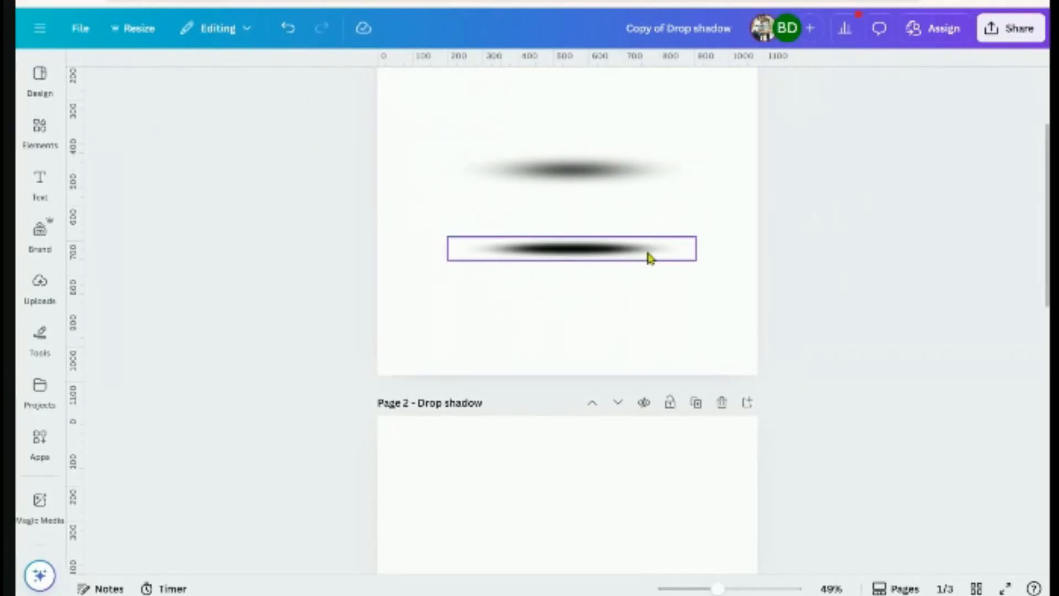
Select the thinner, darker shadow to copy it
{"action": "left_click", "coordinate": [582, 255]}
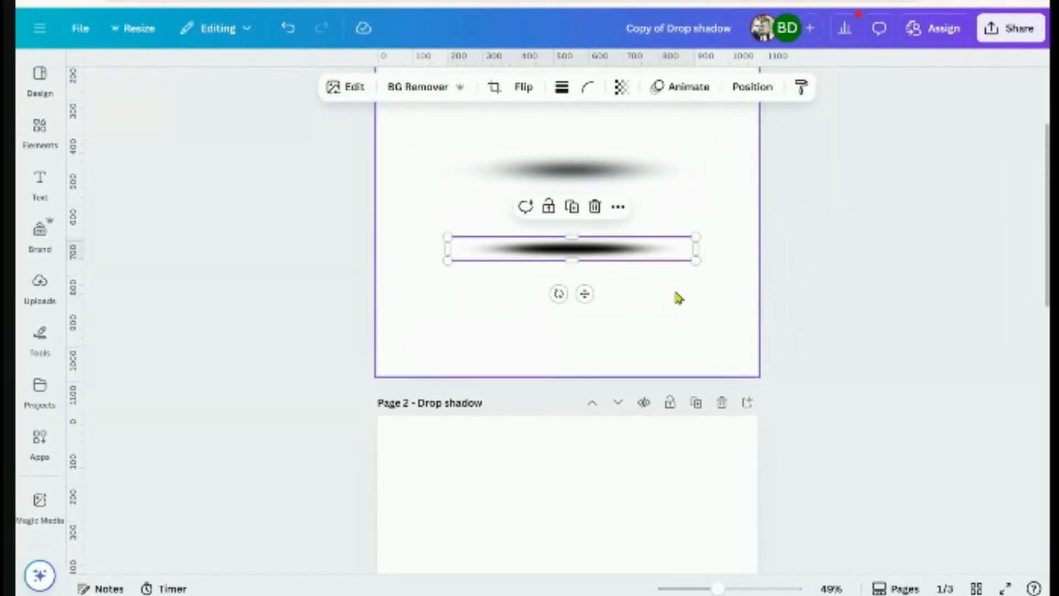
{"action": "left_click", "coordinate": [816, 300]}
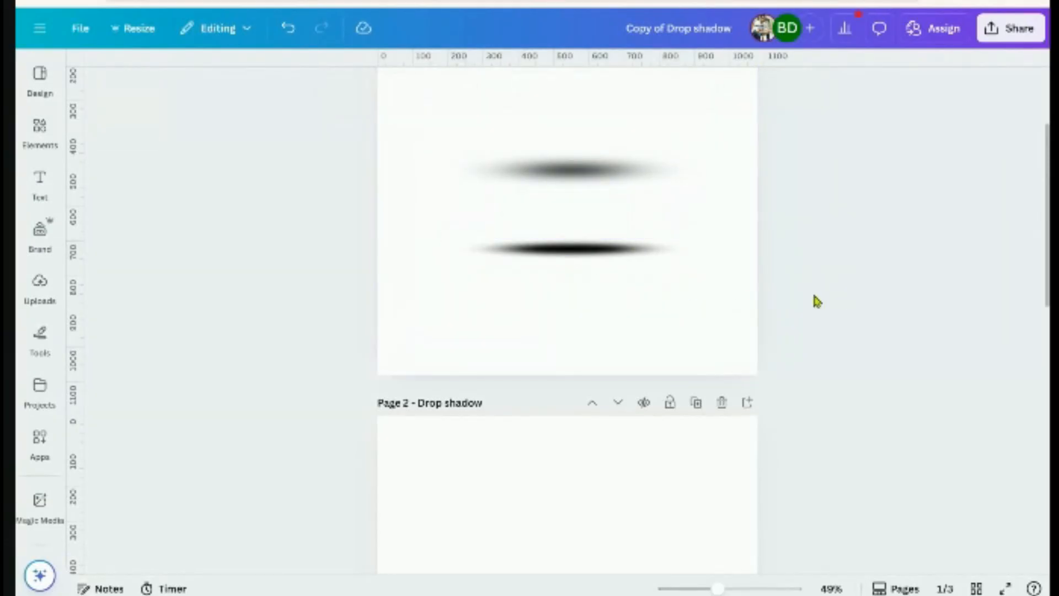
{"action": "left_click", "coordinate": [582, 248]}
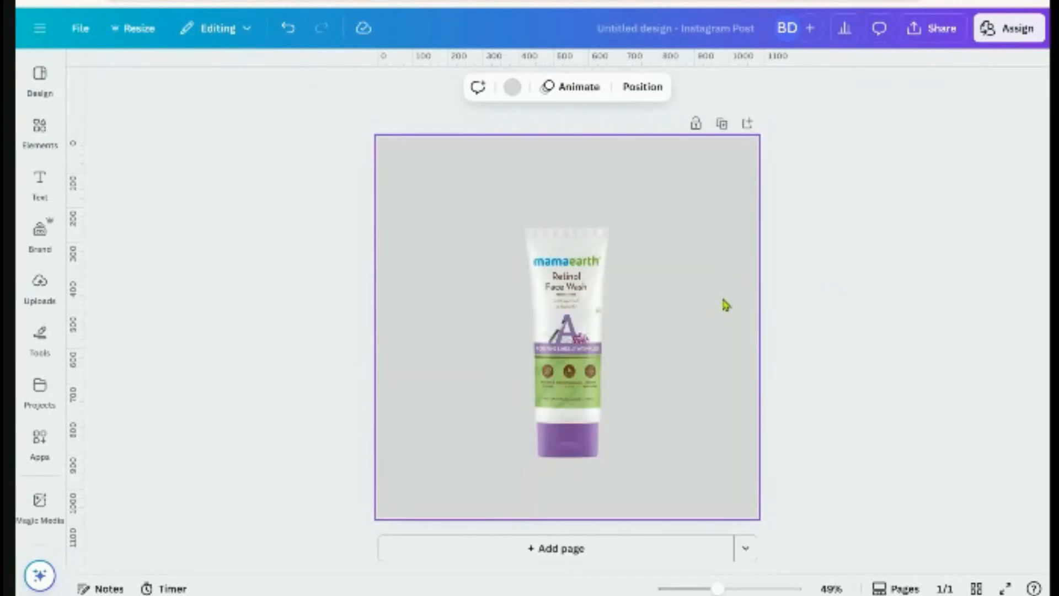
Paste the blurred black shadow and place it beneath the face-wash tube's base
{"action": "key", "text": "ctrl+v"}
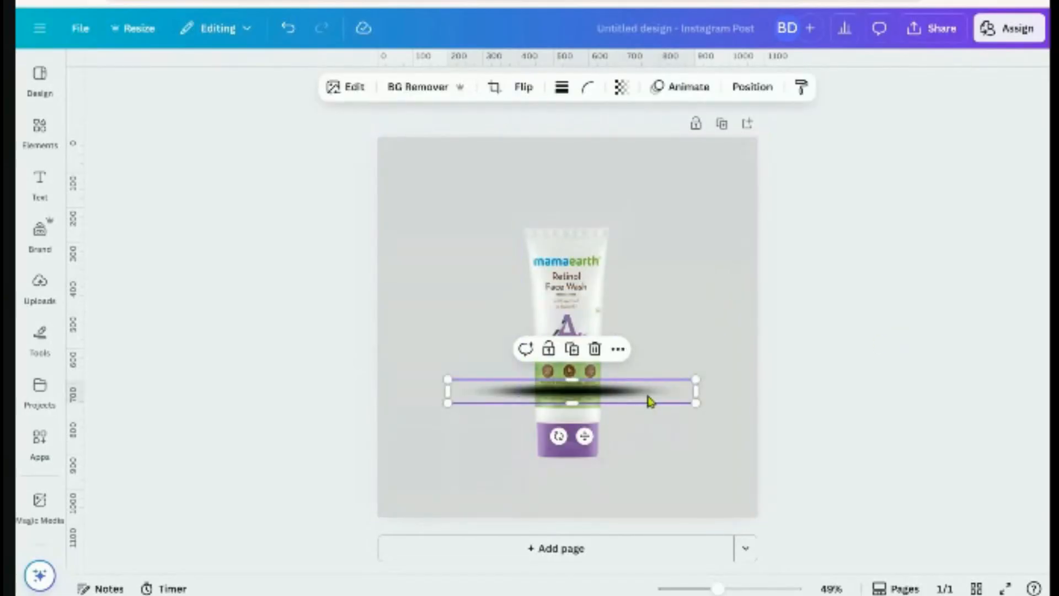
{"action": "left_click_drag", "start_coordinate": [672, 395], "coordinate": [616, 485]}
{"action": "left_click_drag", "start_coordinate": [541, 515], "coordinate": [577, 497]}
{"action": "left_click", "coordinate": [752, 87]}
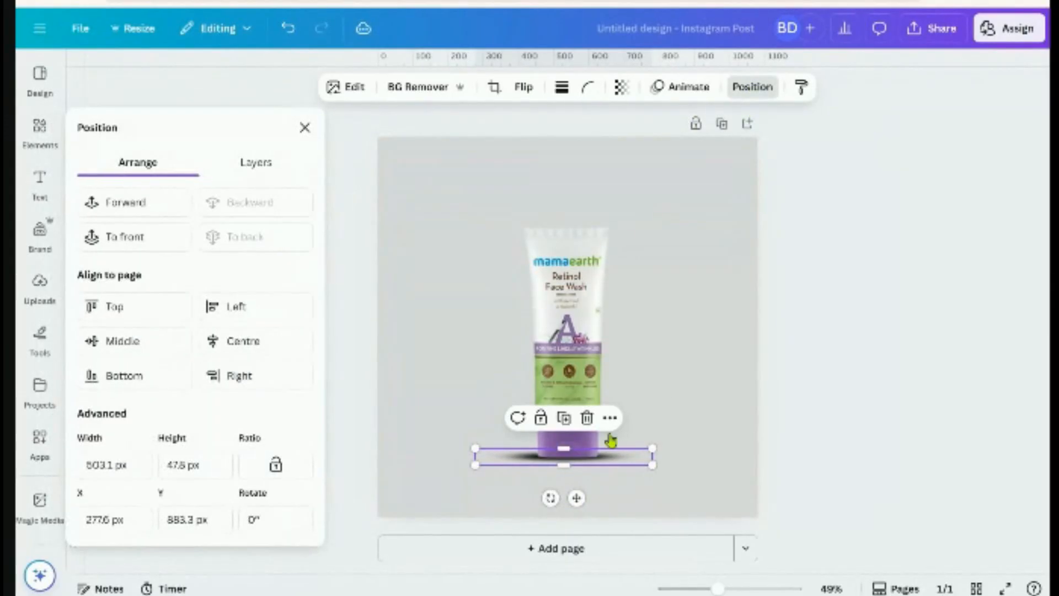
Narrow the shadow from its left side and nudge it slightly down
{"action": "left_click", "coordinate": [822, 433]}
{"action": "scroll", "coordinate": [686, 494], "scroll_direction": "up", "scroll_amount": 3}
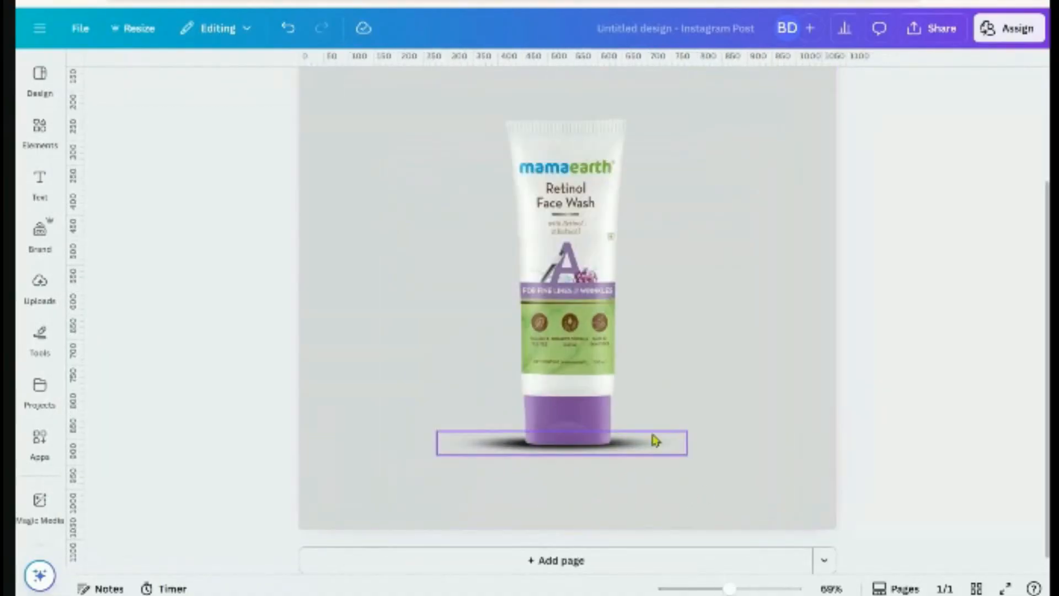
{"action": "scroll", "coordinate": [615, 459], "scroll_direction": "up", "scroll_amount": 4}
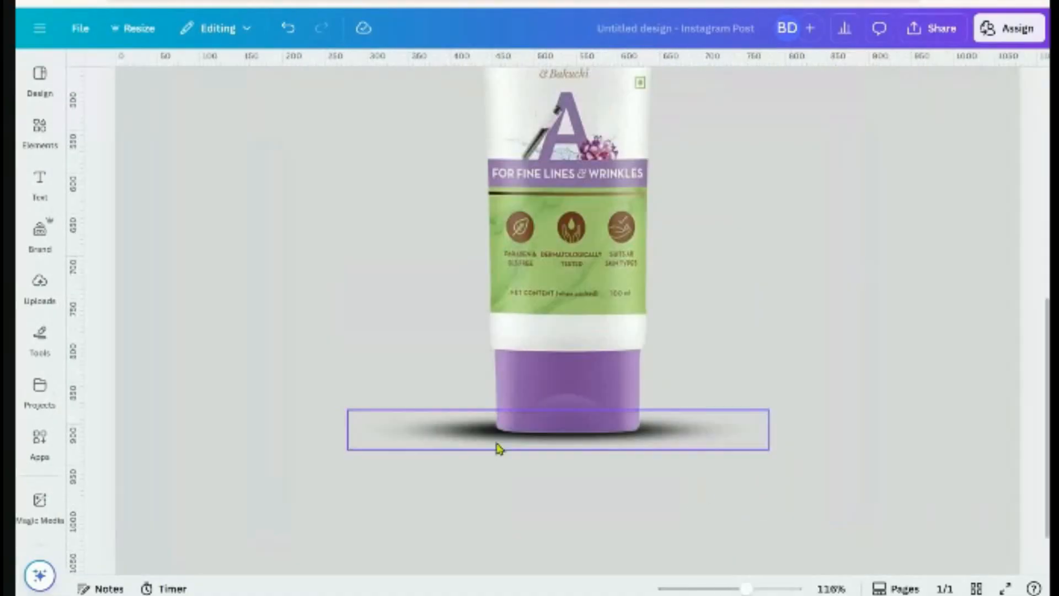
{"action": "left_click", "coordinate": [413, 431]}
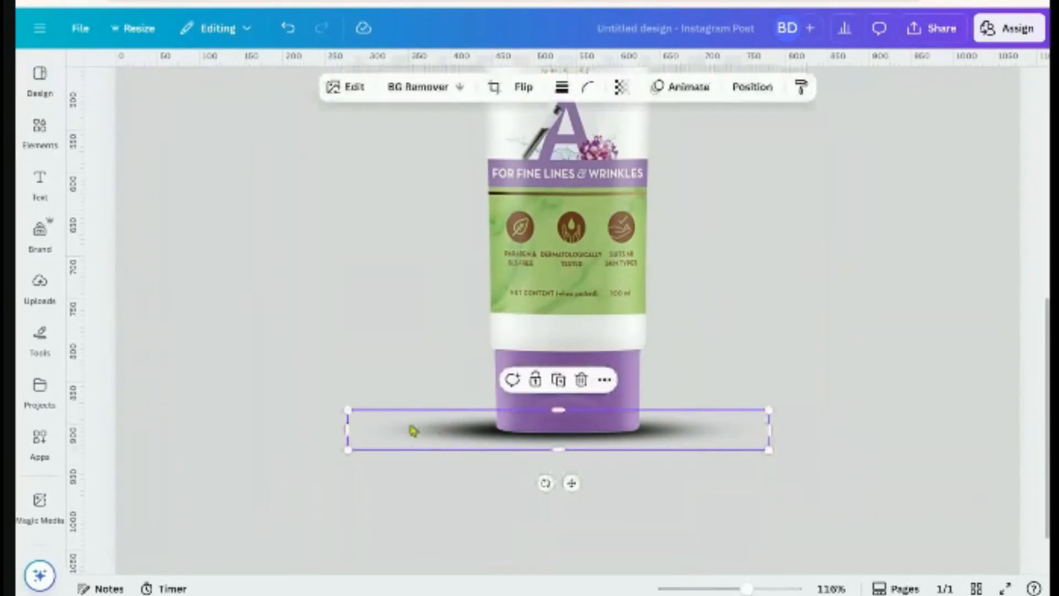
{"action": "left_click_drag", "start_coordinate": [347, 430], "coordinate": [371, 448]}
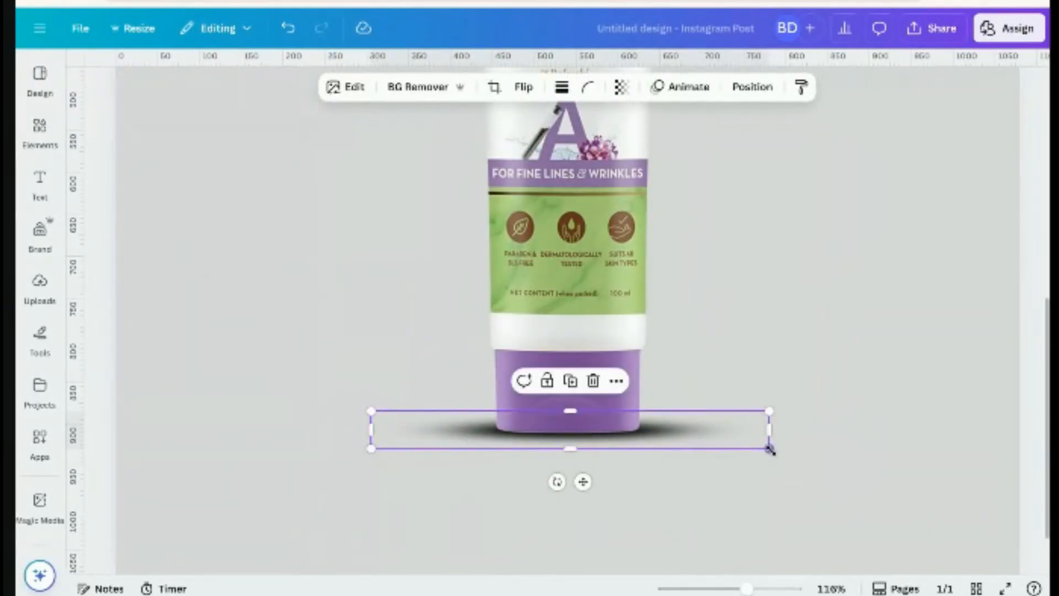
{"action": "left_click_drag", "start_coordinate": [698, 427], "coordinate": [697, 430]}
Nudge the shadow slightly up so it sits under the tube
{"action": "left_click", "coordinate": [844, 416]}
{"action": "scroll", "coordinate": [839, 430], "scroll_direction": "down", "scroll_amount": 5}
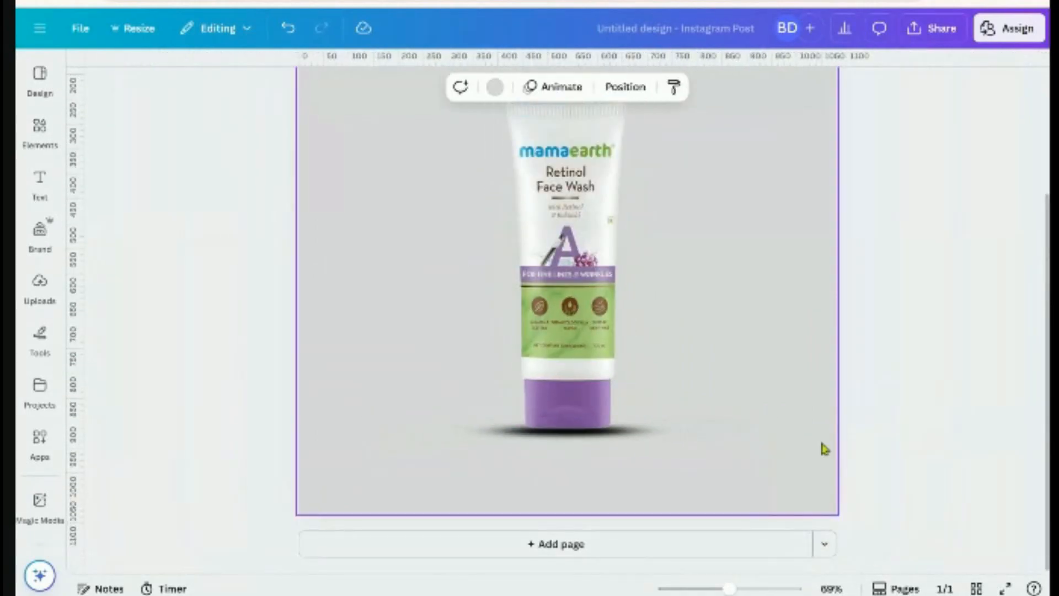
{"action": "scroll", "coordinate": [860, 441], "scroll_direction": "down", "scroll_amount": 3}
{"action": "left_click", "coordinate": [605, 446]}
{"action": "scroll", "coordinate": [610, 448], "scroll_direction": "up", "scroll_amount": 5}
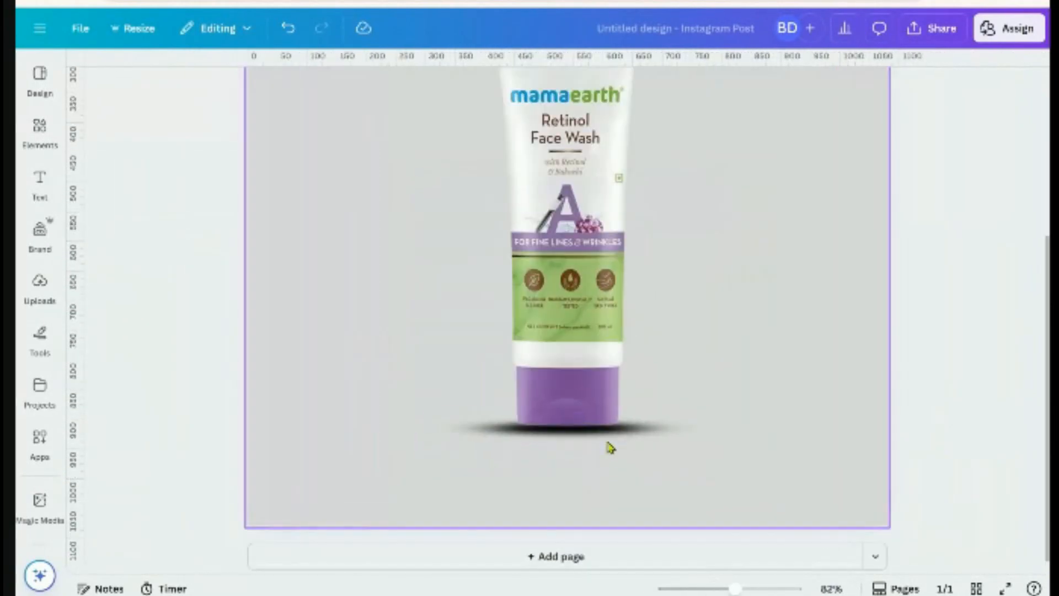
{"action": "left_click", "coordinate": [662, 432]}
{"action": "left_click_drag", "start_coordinate": [662, 432], "coordinate": [664, 422]}
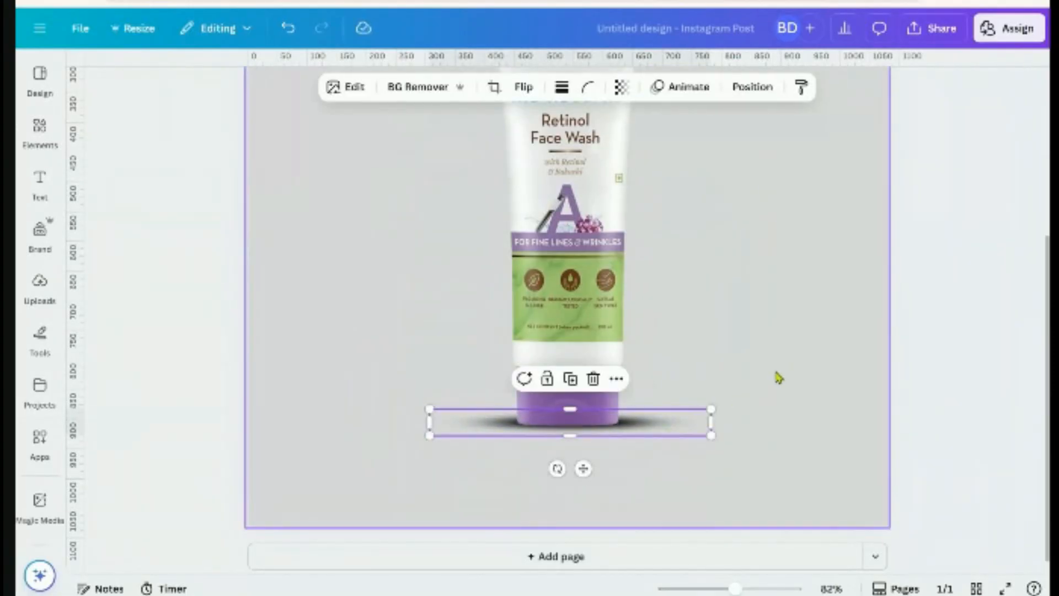
Lighten the shadow to about 53 transparency
{"action": "left_click", "coordinate": [621, 87]}
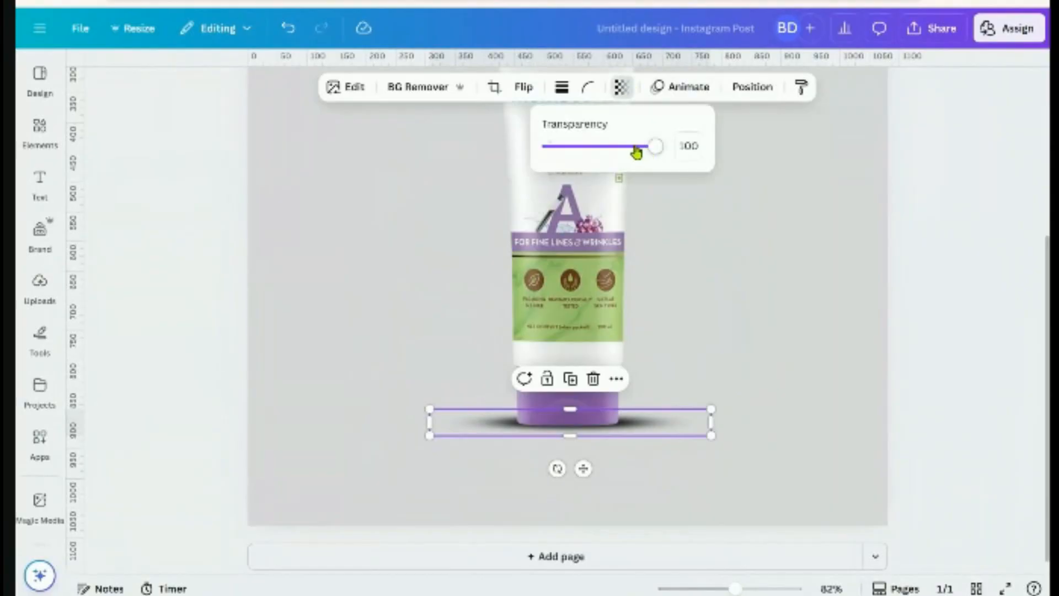
{"action": "left_click_drag", "start_coordinate": [636, 148], "coordinate": [609, 153]}
{"action": "left_click", "coordinate": [780, 381]}
{"action": "scroll", "coordinate": [780, 380], "scroll_direction": "down", "scroll_amount": 3}
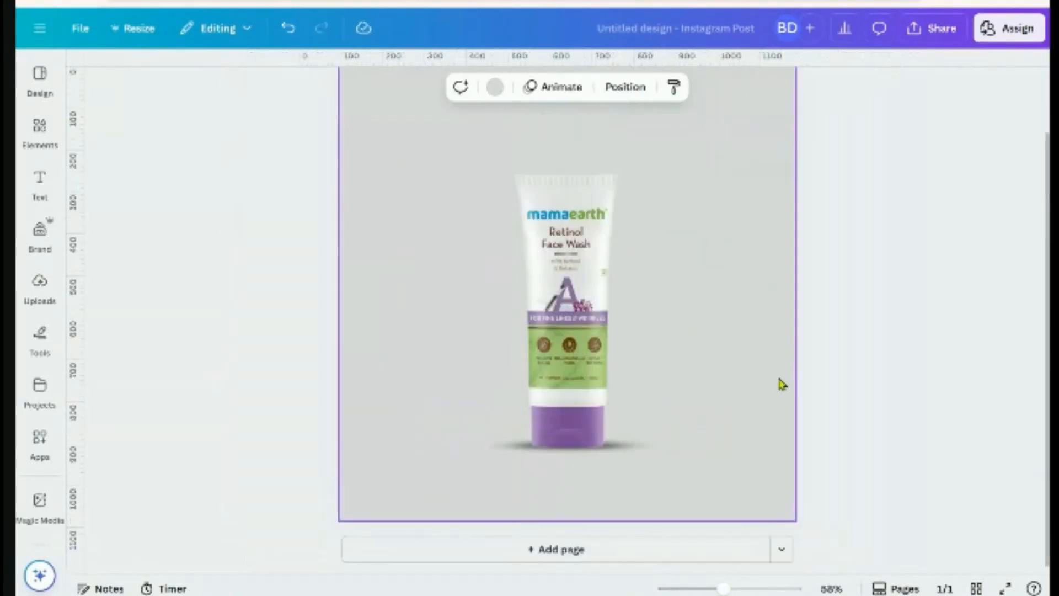
{"action": "scroll", "coordinate": [772, 391], "scroll_direction": "down", "scroll_amount": 2}
Shrink the shadow to about 436 × 41 px and shift it slightly down
{"action": "left_click", "coordinate": [634, 430]}
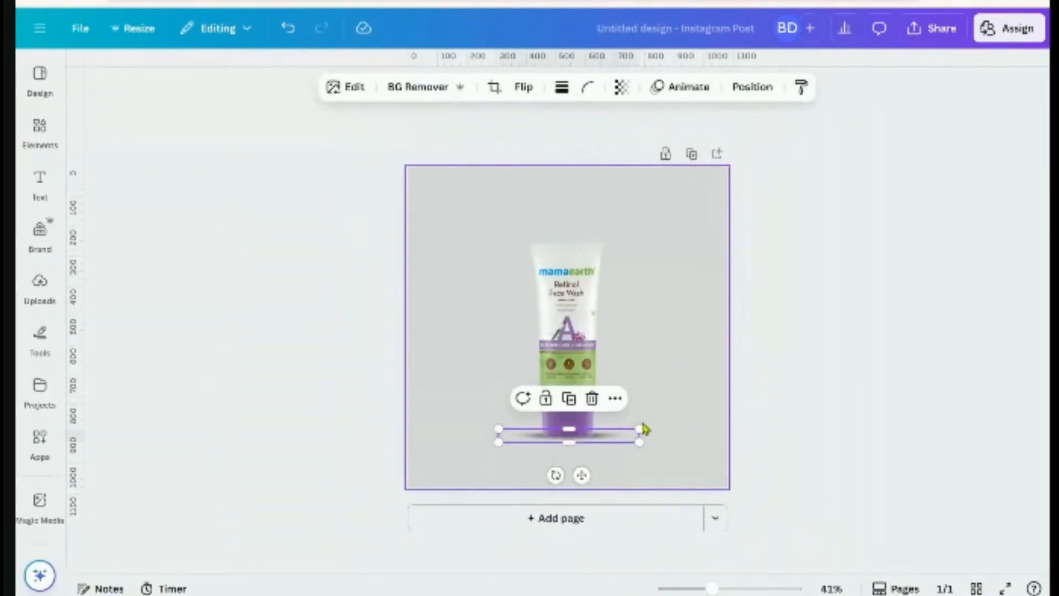
{"action": "left_click_drag", "start_coordinate": [640, 429], "coordinate": [635, 429]}
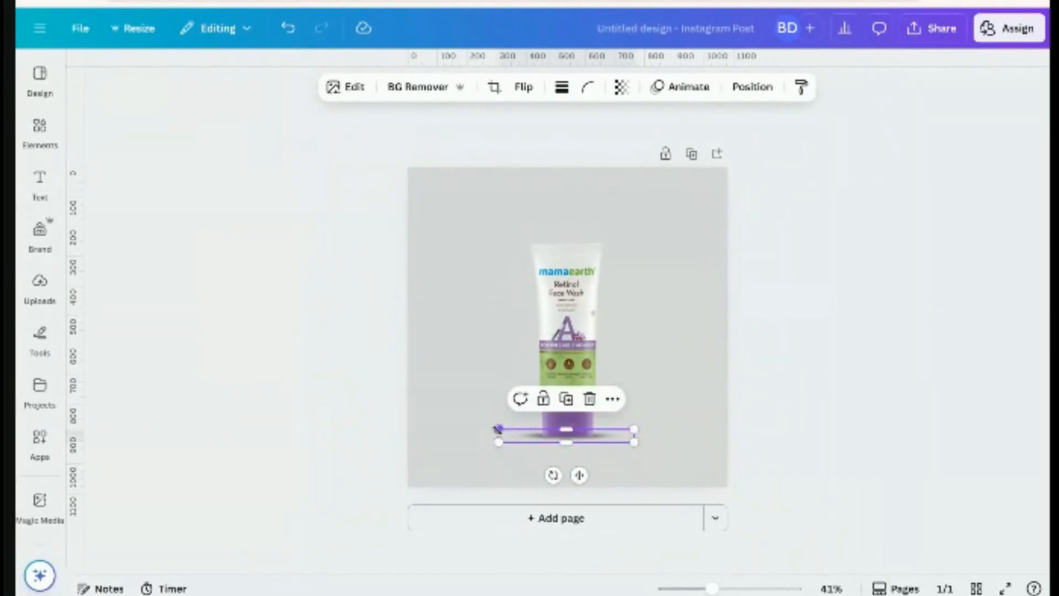
{"action": "left_click_drag", "start_coordinate": [498, 428], "coordinate": [504, 429]}
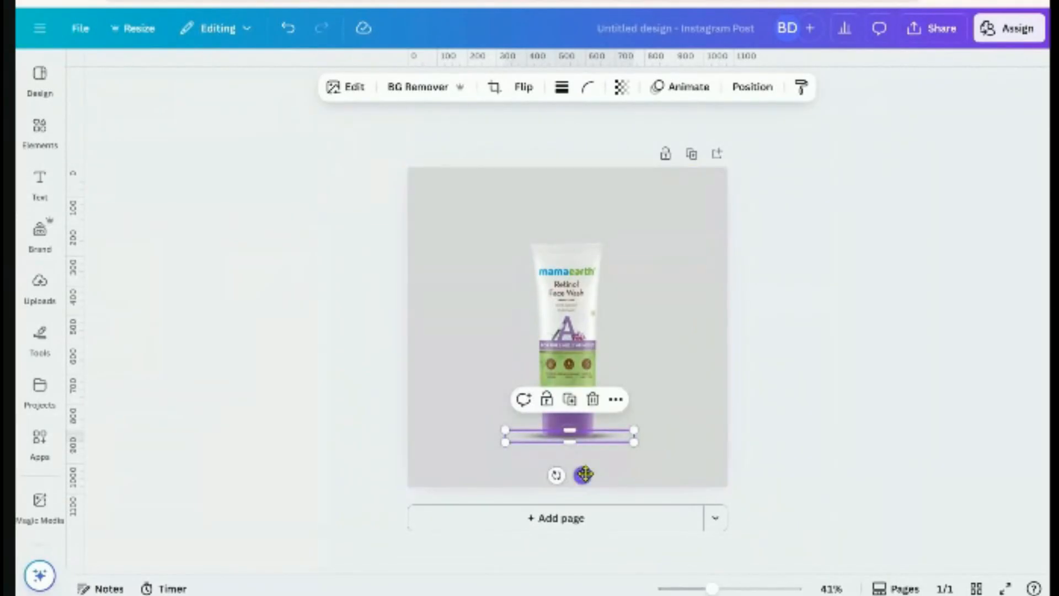
{"action": "left_click_drag", "start_coordinate": [584, 474], "coordinate": [584, 474]}
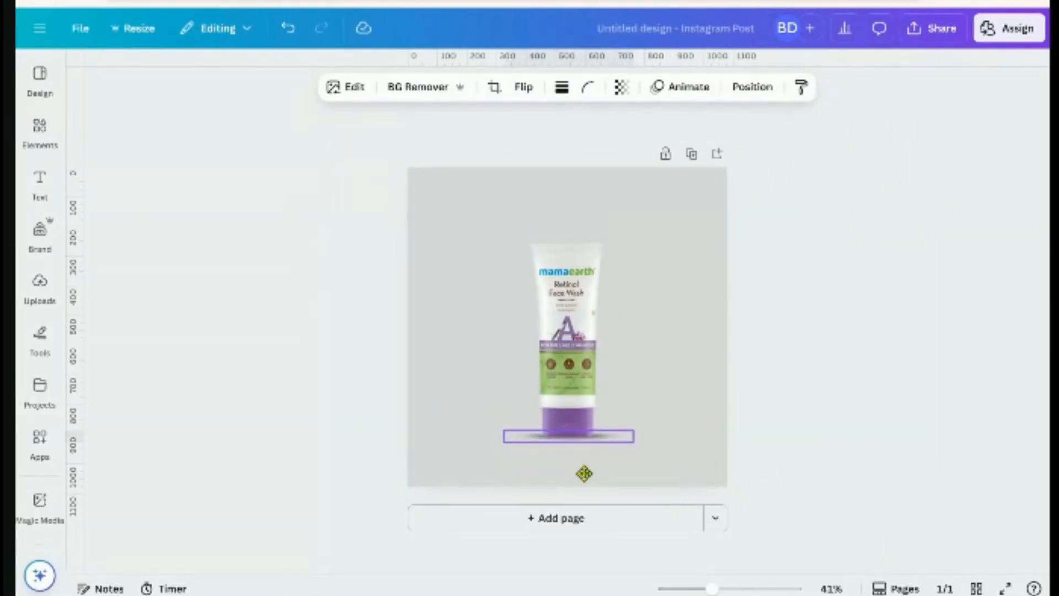
{"action": "left_click", "coordinate": [831, 451]}
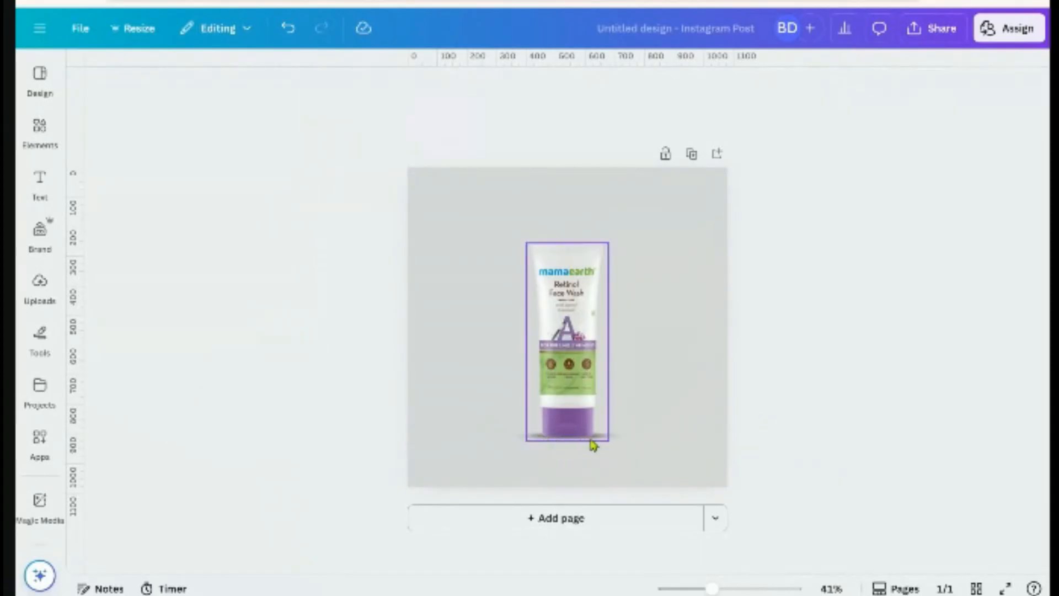
Resize the shadow to about 424 × 40 px, undoing an overly small resize
{"action": "left_click", "coordinate": [615, 435]}
{"action": "left_click_drag", "start_coordinate": [631, 441], "coordinate": [645, 441]}
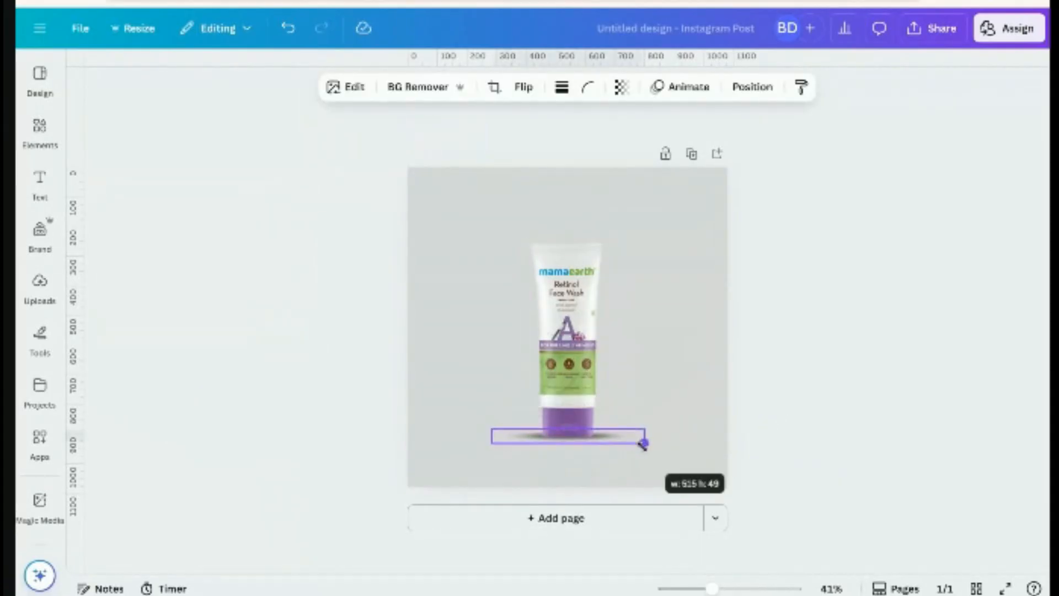
{"action": "left_click", "coordinate": [753, 461]}
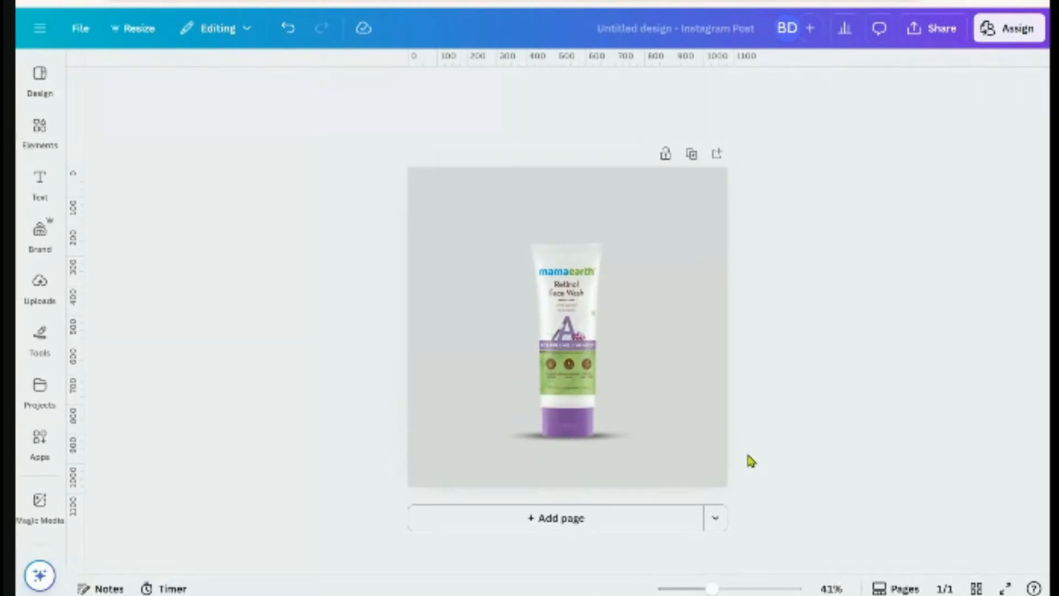
{"action": "key", "text": "ctrl+z"}
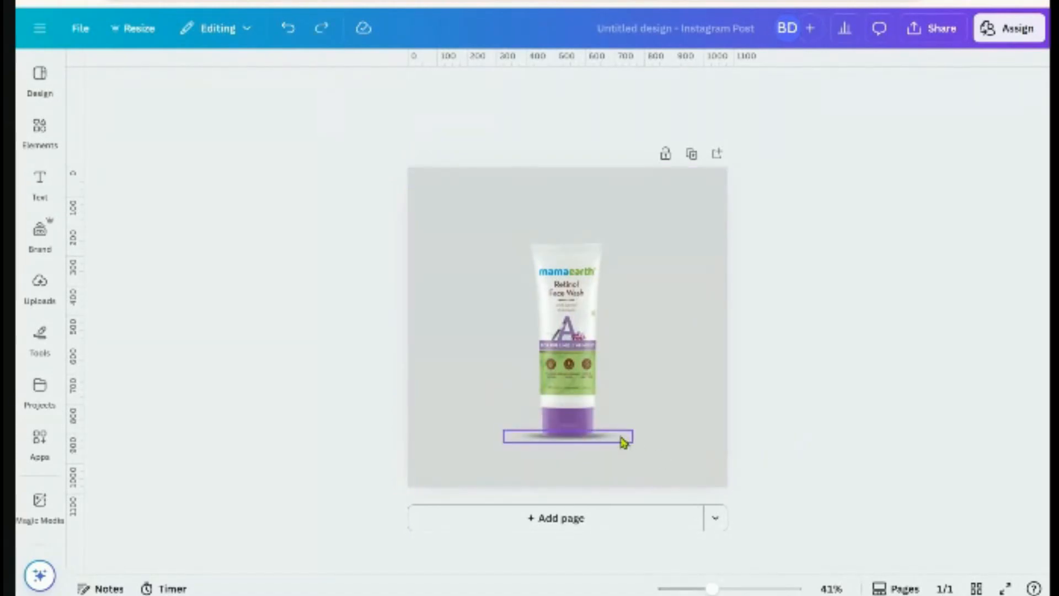
{"action": "left_click", "coordinate": [624, 438]}
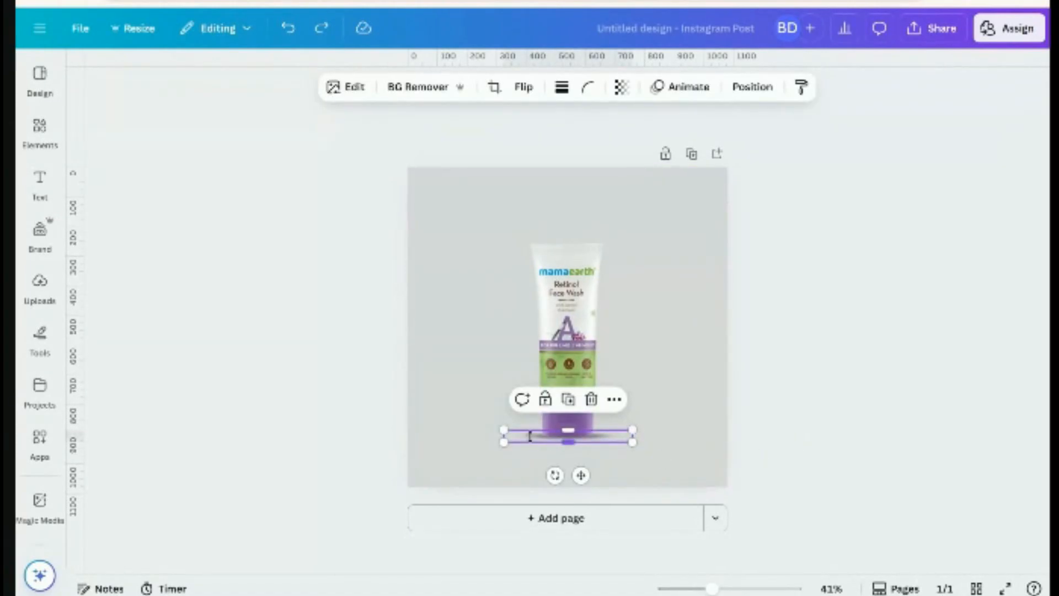
{"action": "left_click_drag", "start_coordinate": [504, 429], "coordinate": [506, 429]}
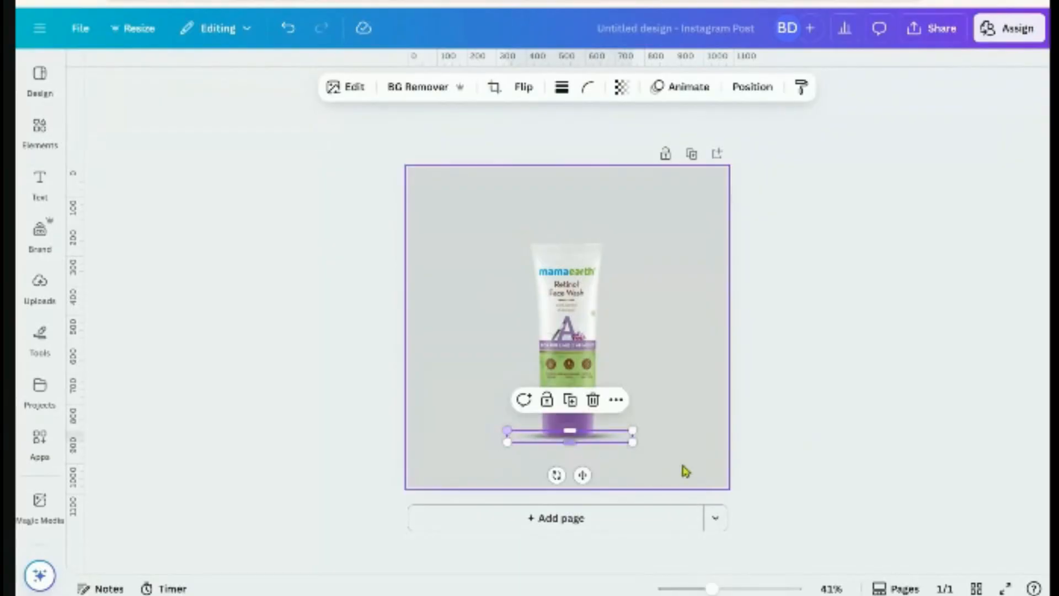
{"action": "left_click", "coordinate": [749, 449]}
Pull in the shadow's right end, shrinking it to about 399 × 38 px
{"action": "left_click", "coordinate": [616, 446]}
{"action": "left_click", "coordinate": [661, 450]}
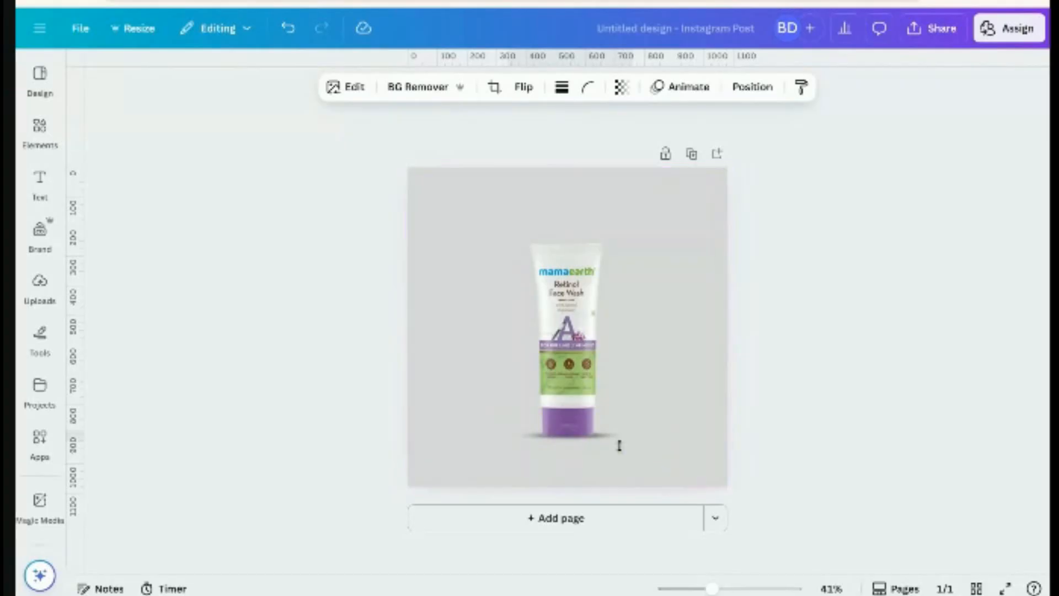
{"action": "left_click", "coordinate": [825, 427]}
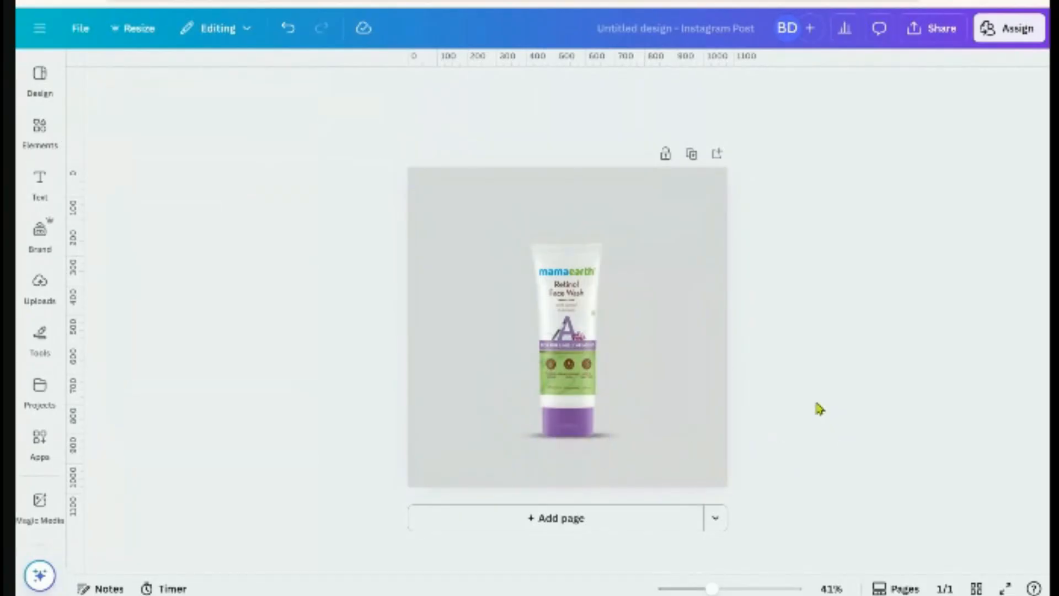
{"action": "left_click", "coordinate": [630, 436]}
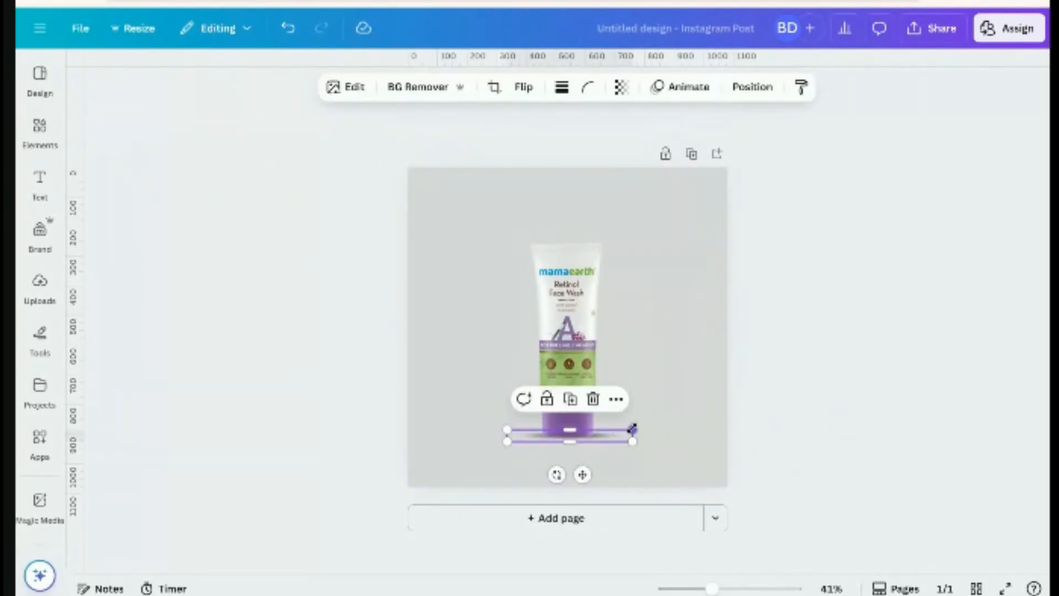
{"action": "left_click_drag", "start_coordinate": [632, 428], "coordinate": [627, 430]}
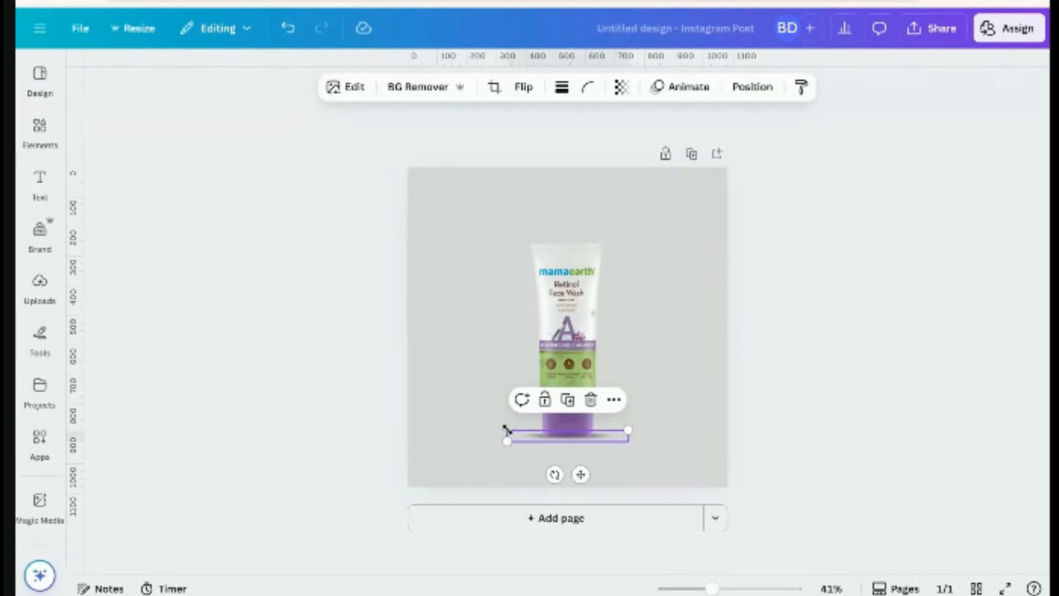
{"action": "left_click_drag", "start_coordinate": [507, 430], "coordinate": [508, 432]}
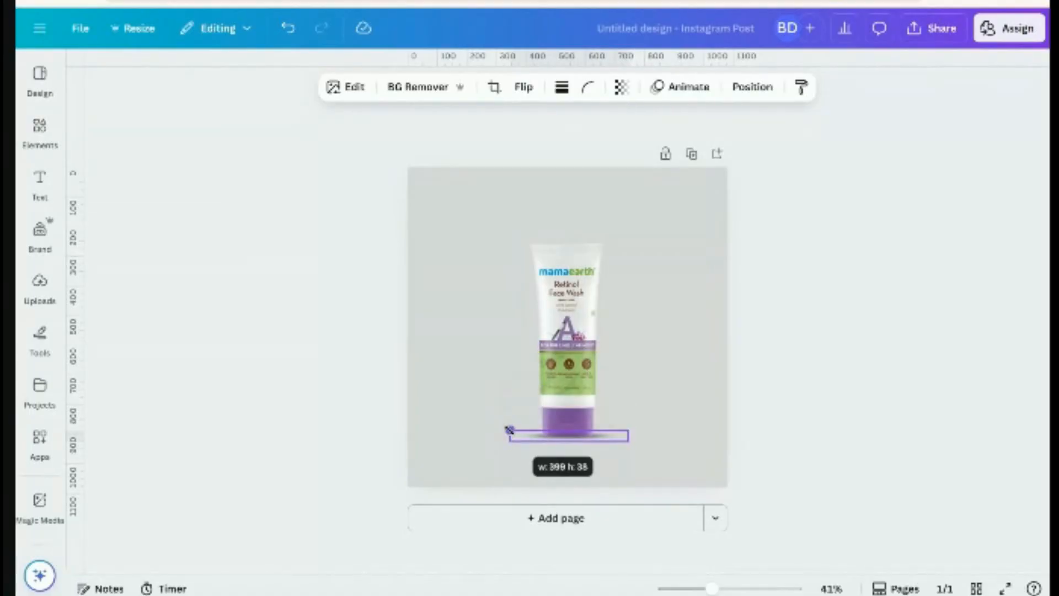
{"action": "left_click", "coordinate": [821, 429]}
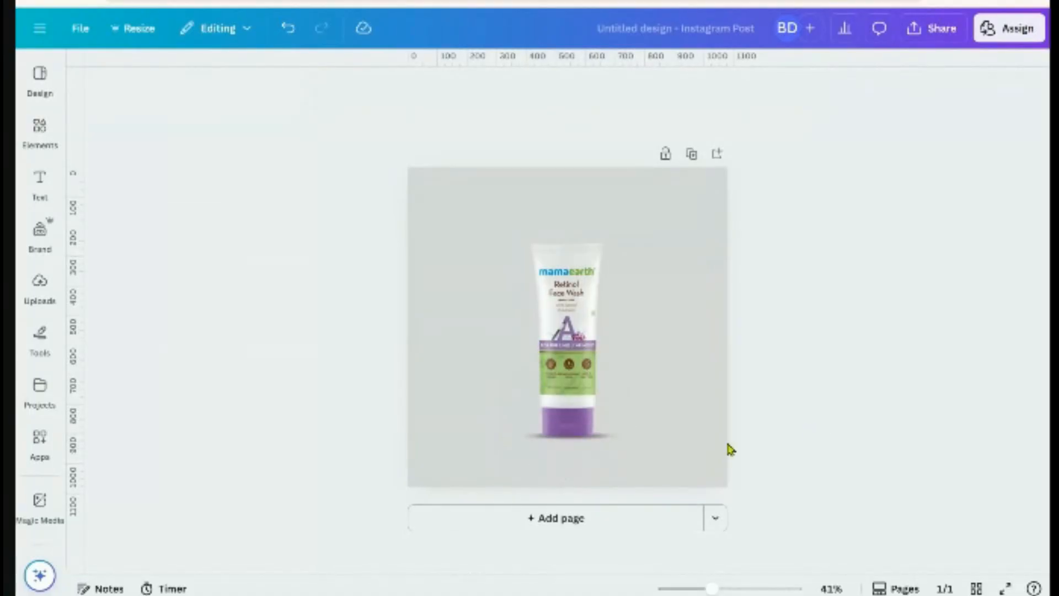
Make the shadow more transparent, settling its transparency around 44
{"action": "left_click", "coordinate": [627, 439]}
{"action": "left_click", "coordinate": [621, 87]}
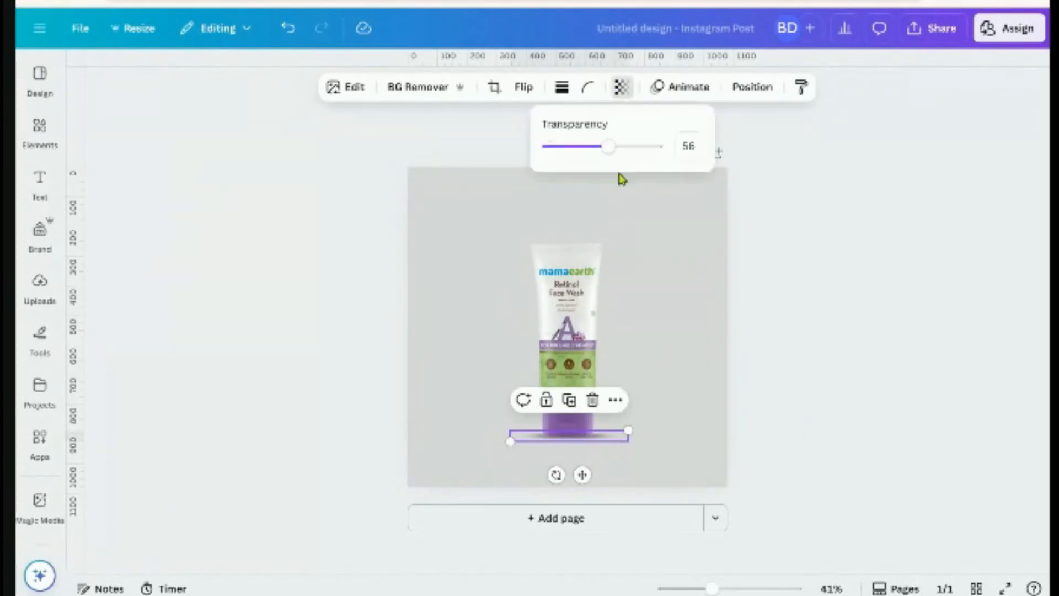
{"action": "mouse_move", "coordinate": [604, 146]}
{"action": "left_mouse_down"}
{"action": "mouse_move", "coordinate": [600, 156]}
{"action": "mouse_move", "coordinate": [592, 149]}
{"action": "mouse_move", "coordinate": [600, 166]}
{"action": "left_mouse_up"}
{"action": "left_click", "coordinate": [885, 343]}
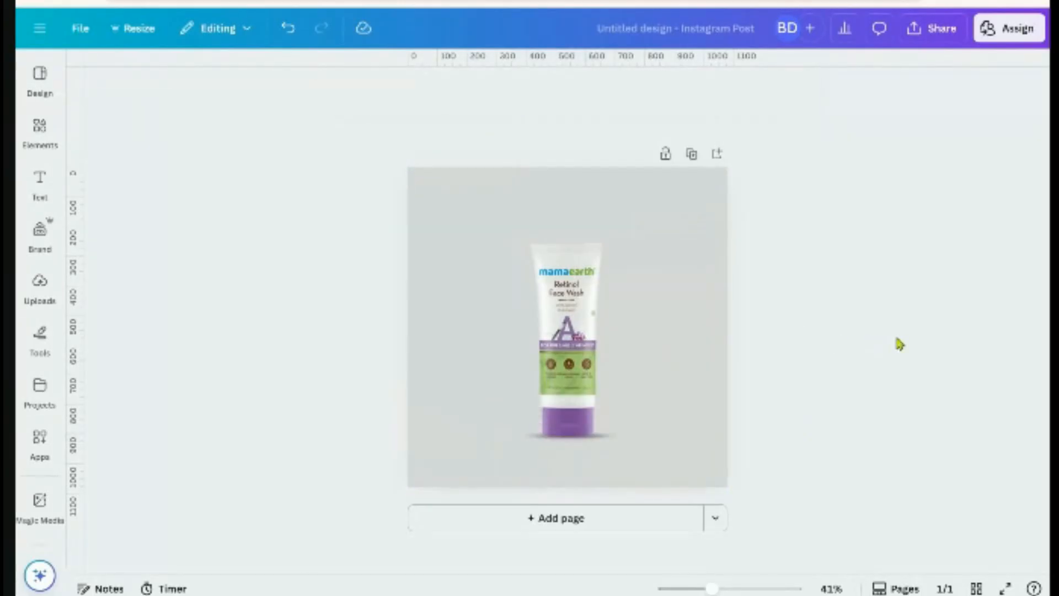
{"action": "scroll", "coordinate": [605, 485], "scroll_direction": "up", "scroll_amount": 6}
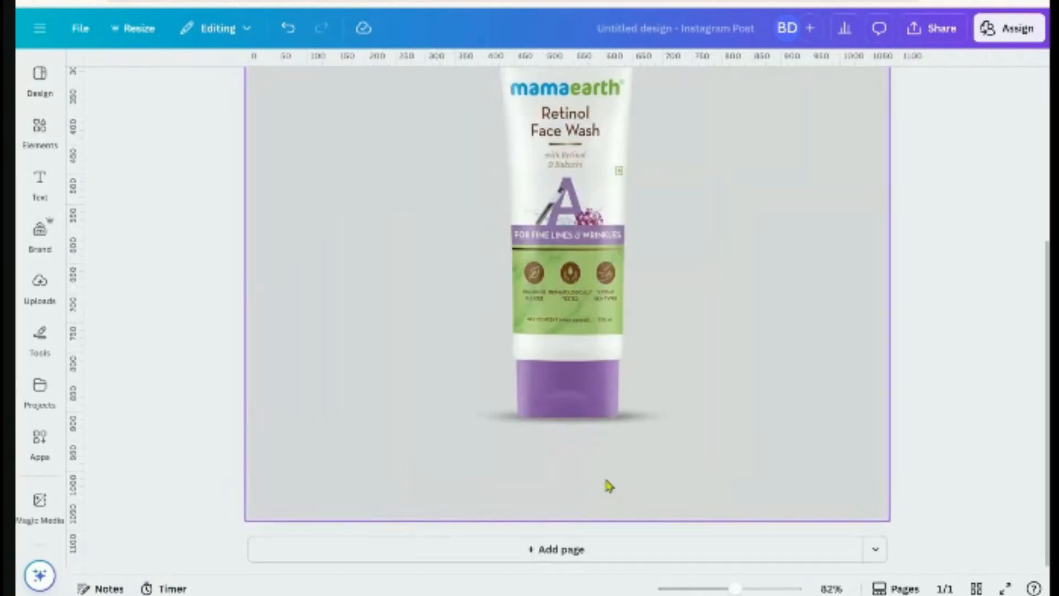
Select the shadow and the tube individually to check their placement
{"action": "left_click", "coordinate": [683, 381]}
{"action": "left_click", "coordinate": [727, 378]}
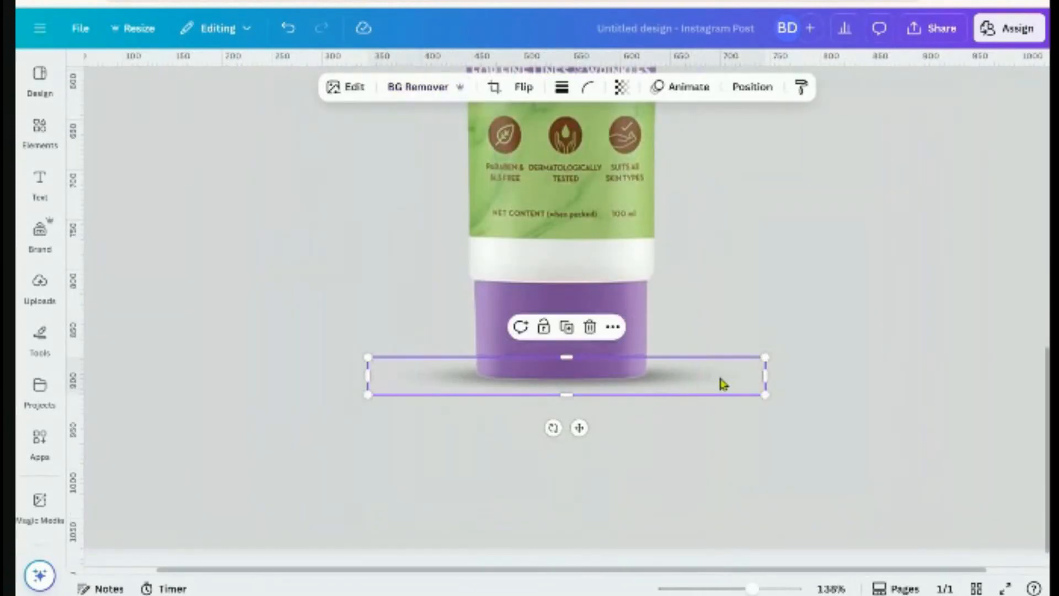
{"action": "left_click", "coordinate": [875, 385]}
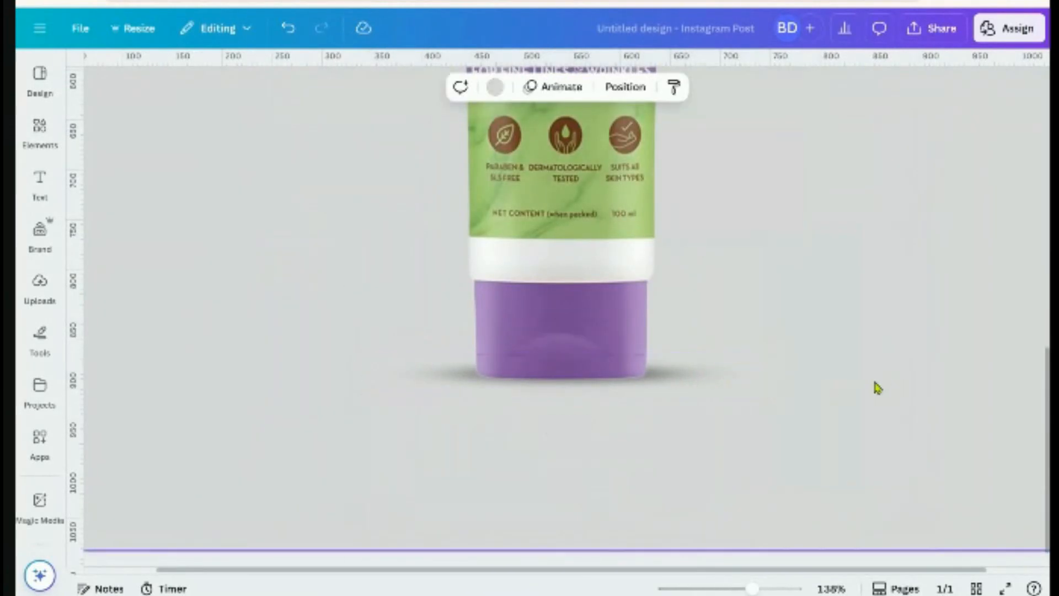
{"action": "scroll", "coordinate": [860, 395], "scroll_direction": "down", "scroll_amount": 6}
{"action": "scroll", "coordinate": [848, 433], "scroll_direction": "down", "scroll_amount": 2}
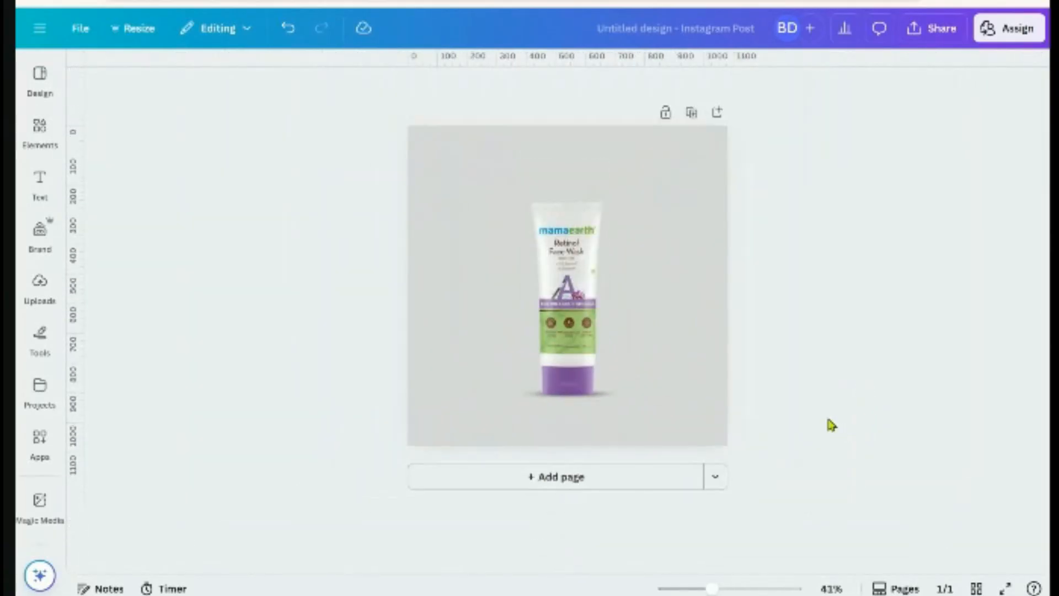
{"action": "left_click", "coordinate": [606, 398]}
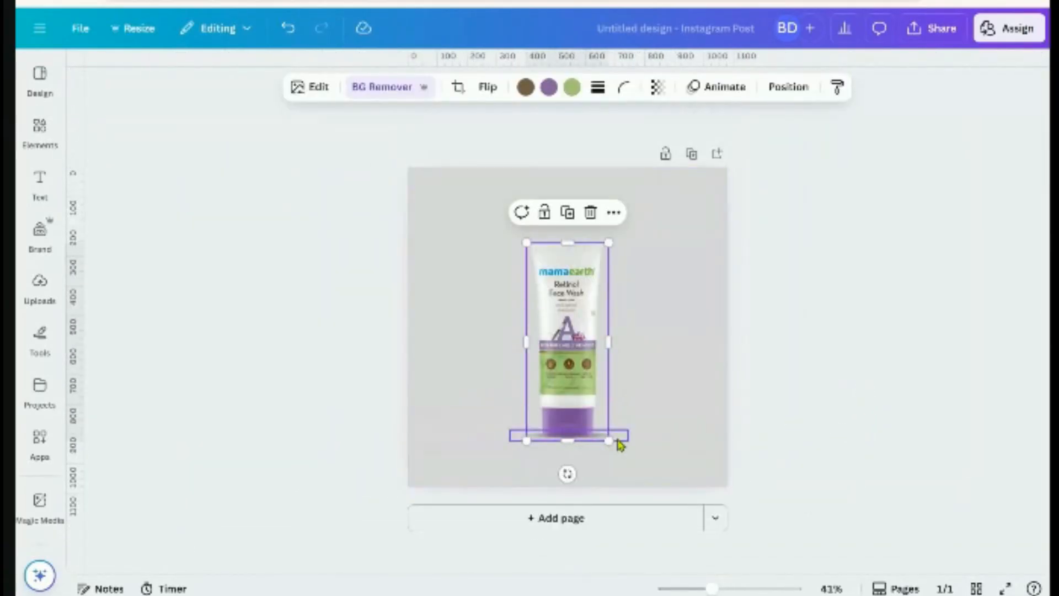
{"action": "left_click", "coordinate": [618, 440]}
{"action": "left_click", "coordinate": [834, 472]}
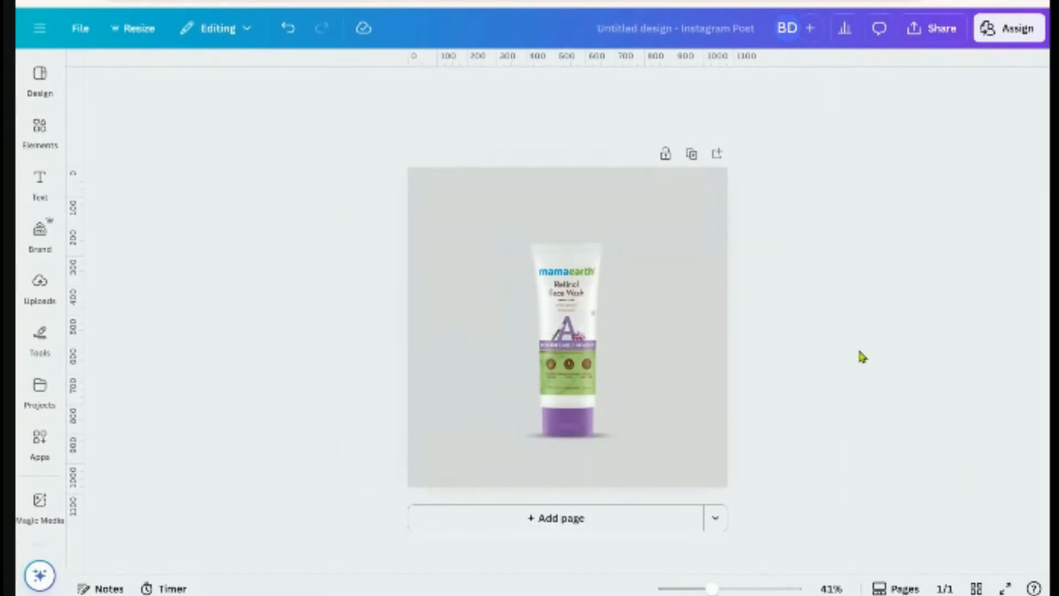
Move the tube and its shadow together slightly down, then zoom in on the page
{"action": "left_click_drag", "start_coordinate": [467, 238], "coordinate": [739, 493]}
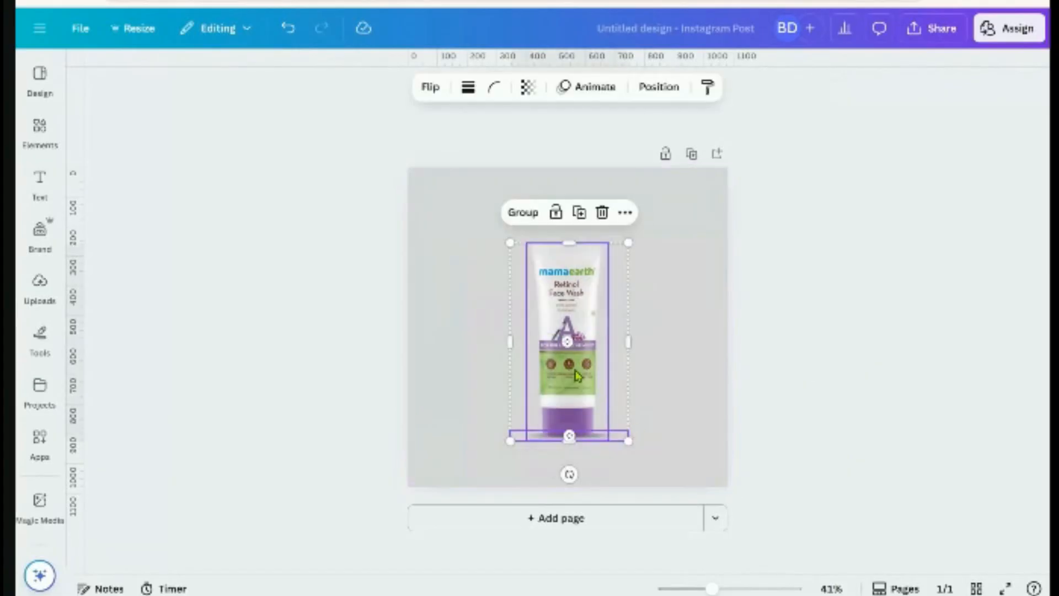
{"action": "left_click_drag", "start_coordinate": [571, 374], "coordinate": [570, 381]}
{"action": "left_click", "coordinate": [852, 394]}
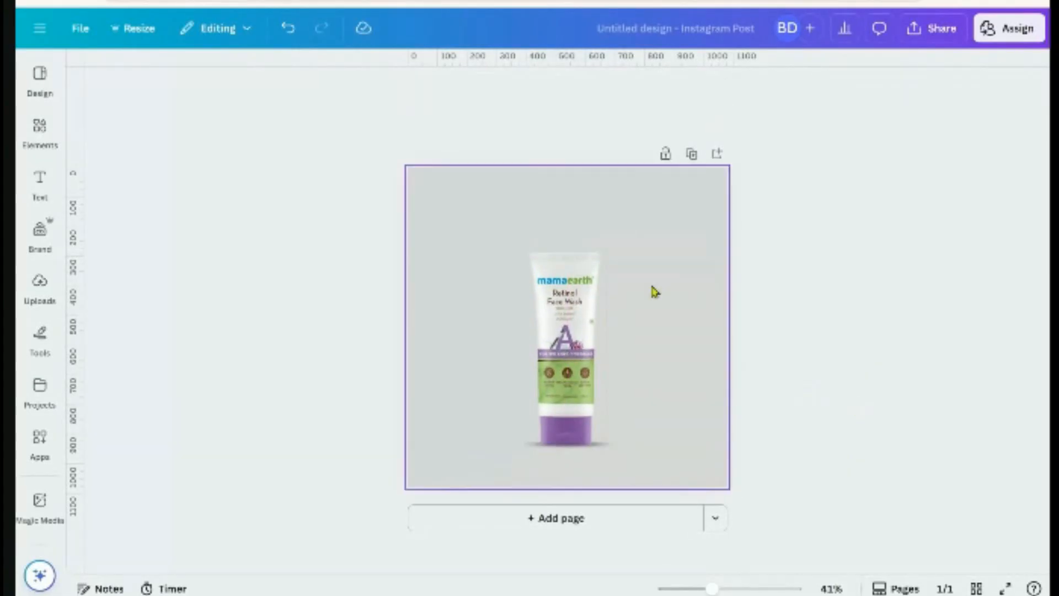
{"action": "left_click", "coordinate": [680, 405]}
{"action": "scroll", "coordinate": [682, 438], "scroll_direction": "up", "scroll_amount": 2}
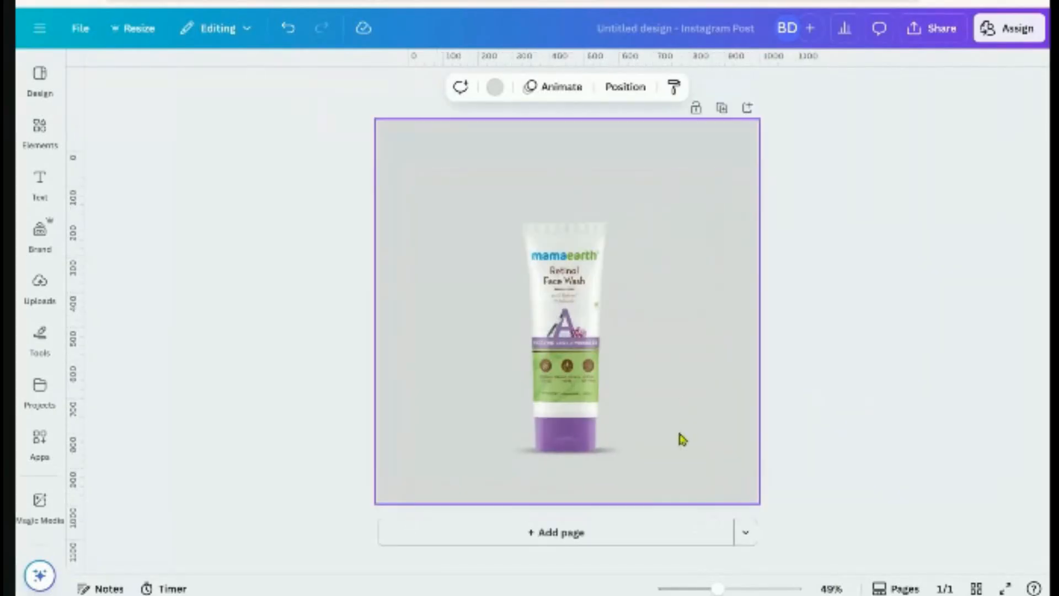
{"action": "scroll", "coordinate": [682, 438], "scroll_direction": "up", "scroll_amount": 2}
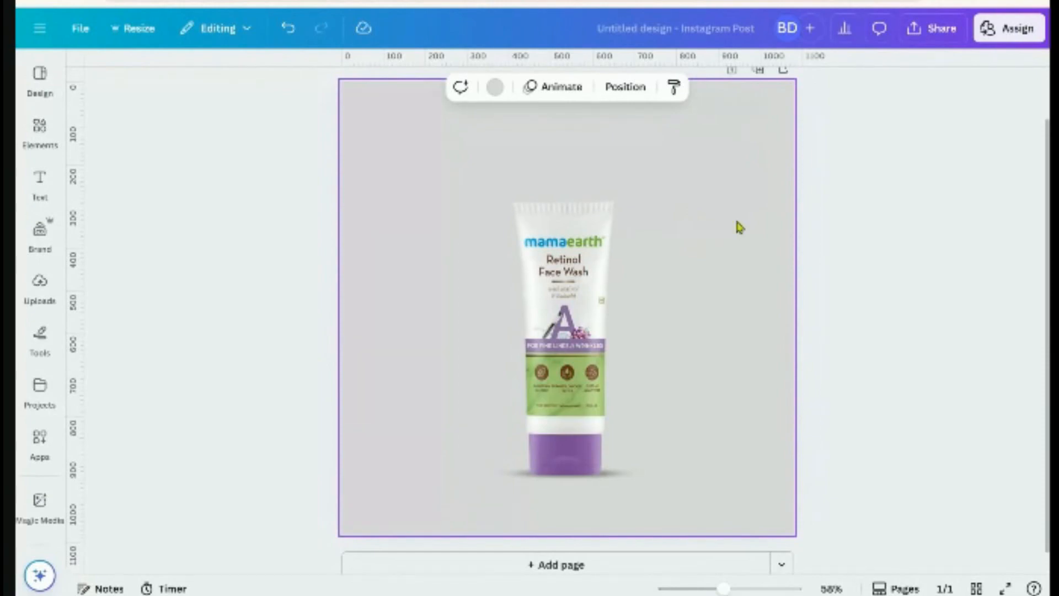
{"action": "left_click", "coordinate": [855, 318]}
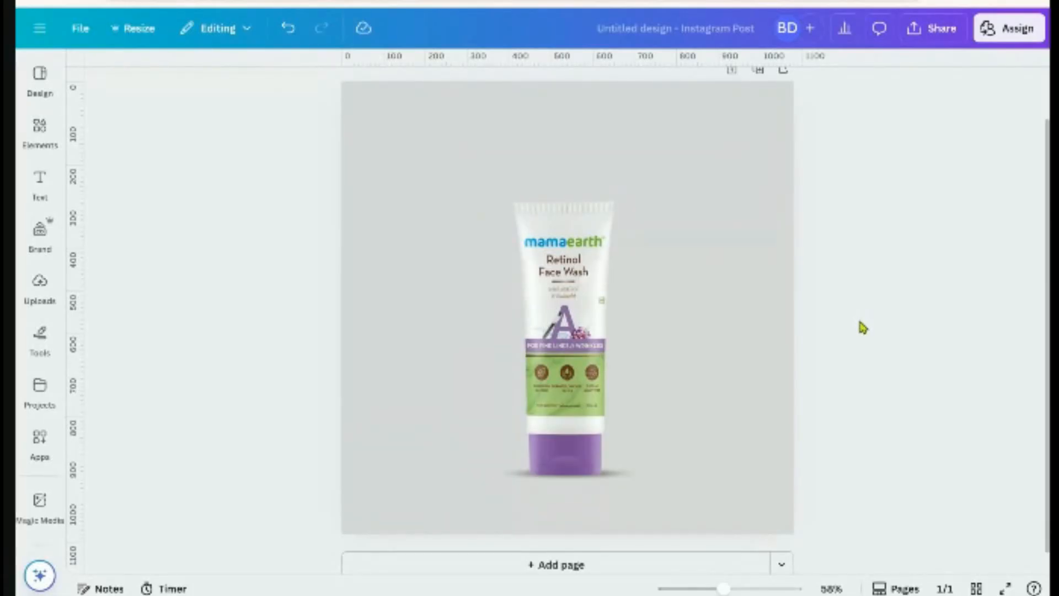
{"action": "scroll", "coordinate": [861, 326], "scroll_direction": "down", "scroll_amount": 3}
{"action": "scroll", "coordinate": [861, 330], "scroll_direction": "up", "scroll_amount": 3}
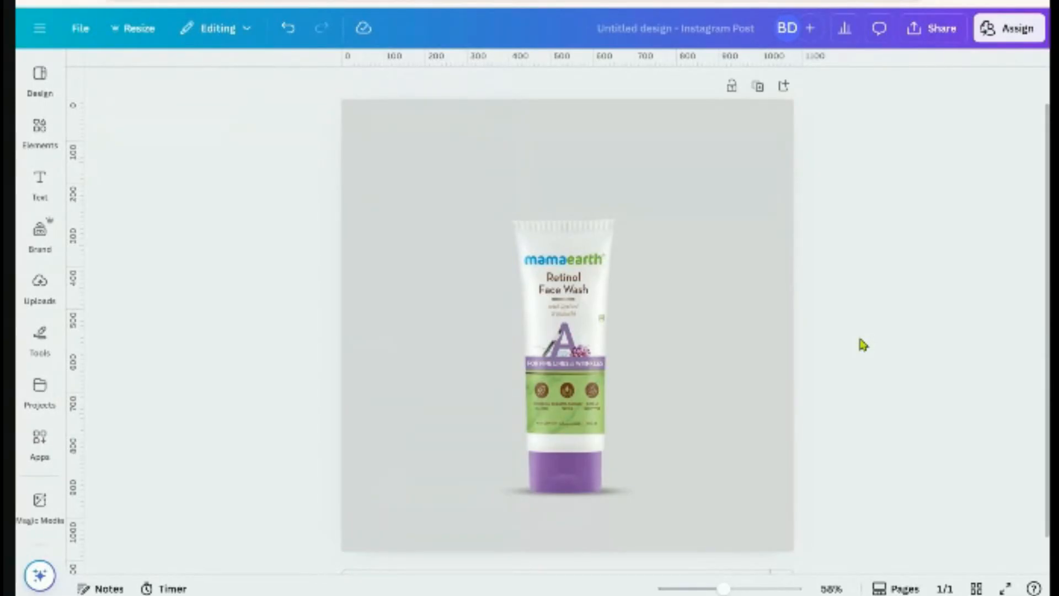
{"action": "scroll", "coordinate": [627, 430], "scroll_direction": "down", "scroll_amount": 2}
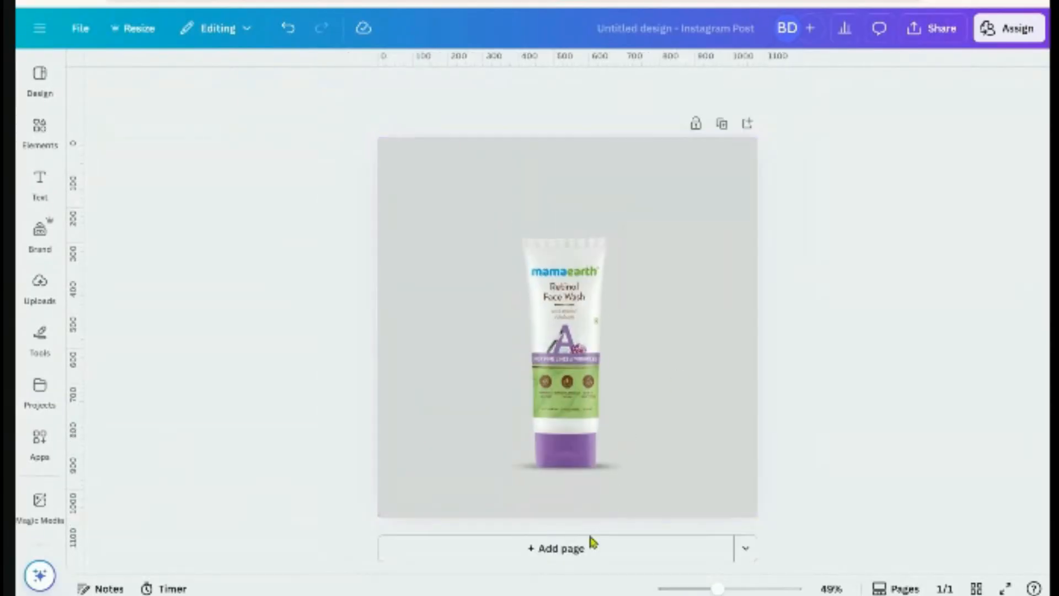
Add page 2 and place a duplicate of the Mamaearth face-wash tube on it
{"action": "left_click", "coordinate": [585, 552]}
{"action": "scroll", "coordinate": [584, 280], "scroll_direction": "up", "scroll_amount": 5}
{"action": "left_click", "coordinate": [585, 282]}
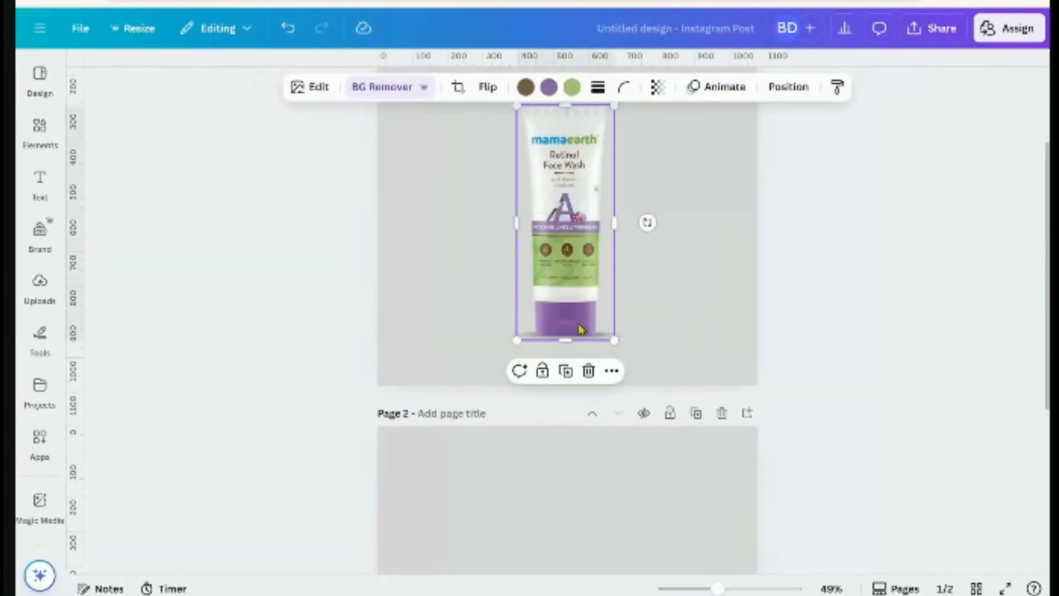
{"action": "left_click", "coordinate": [563, 371]}
{"action": "left_click_drag", "start_coordinate": [578, 299], "coordinate": [558, 401]}
{"action": "left_click", "coordinate": [843, 364]}
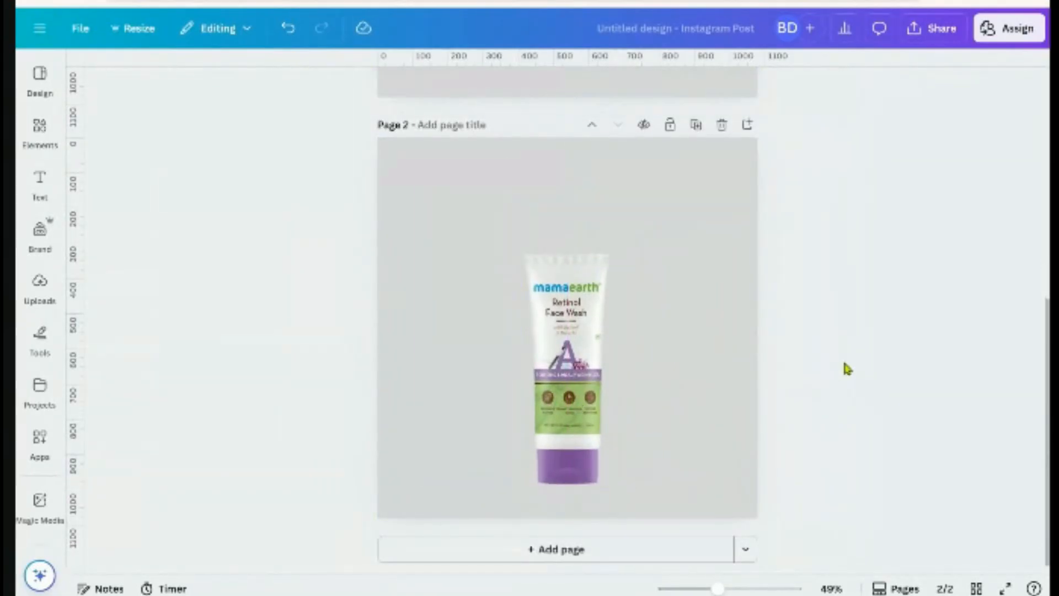
{"action": "left_click", "coordinate": [543, 459]}
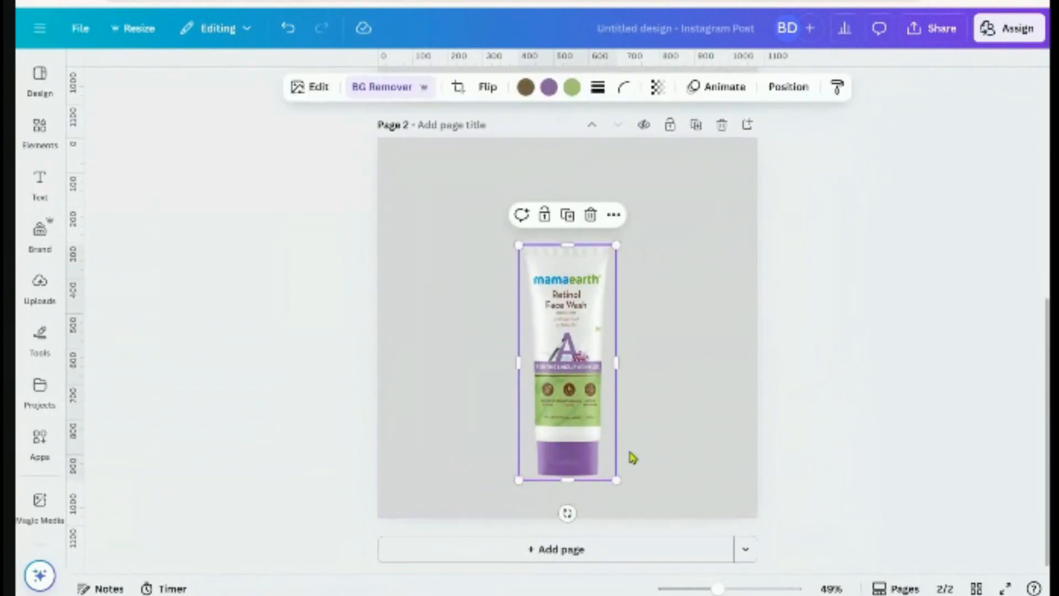
{"action": "left_click", "coordinate": [633, 458]}
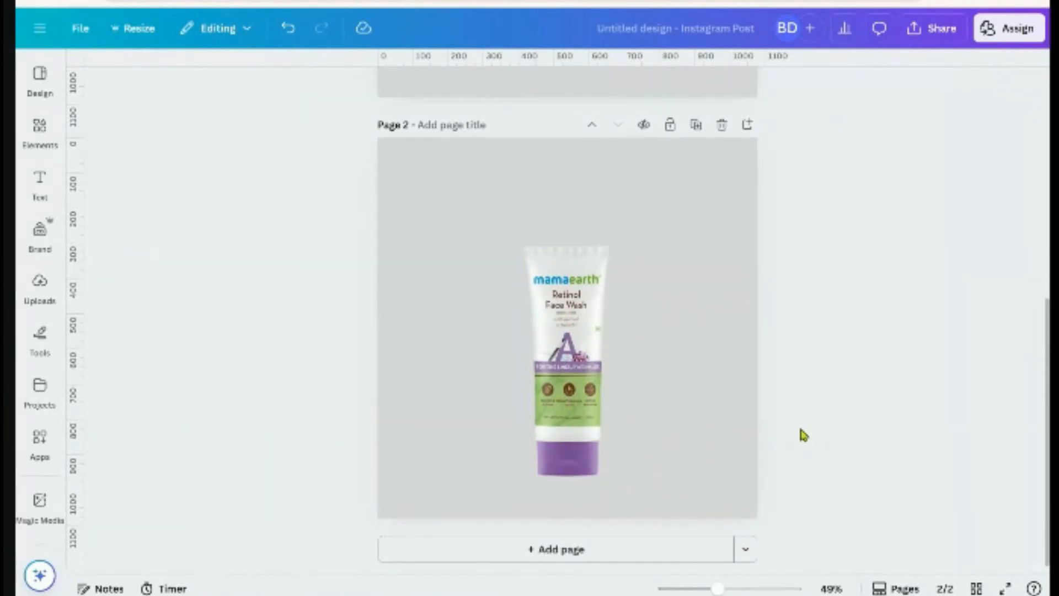
{"action": "scroll", "coordinate": [802, 436], "scroll_direction": "up", "scroll_amount": 6}
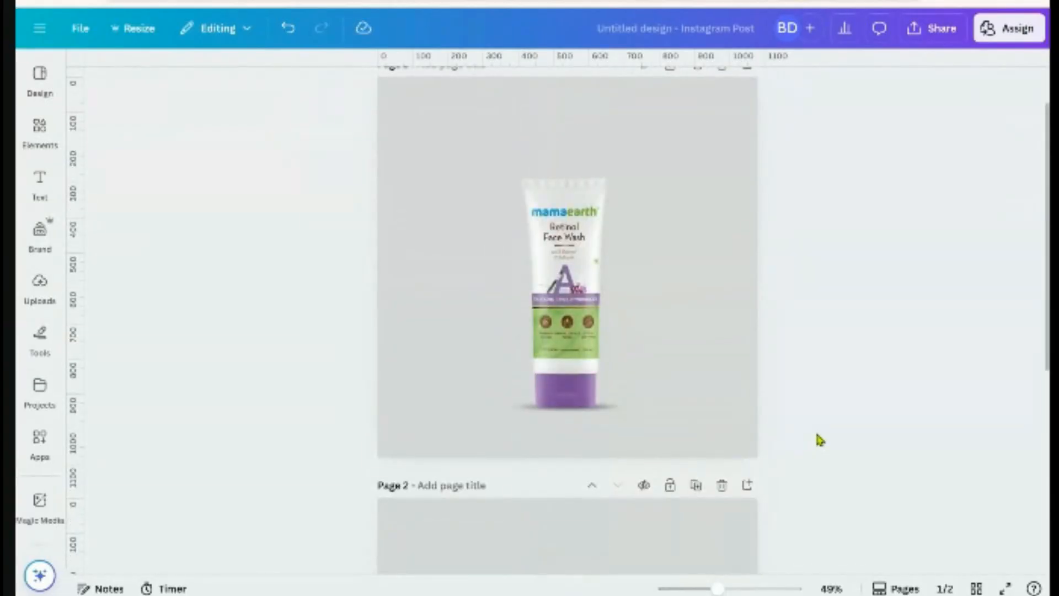
{"action": "scroll", "coordinate": [819, 439], "scroll_direction": "down", "scroll_amount": 6}
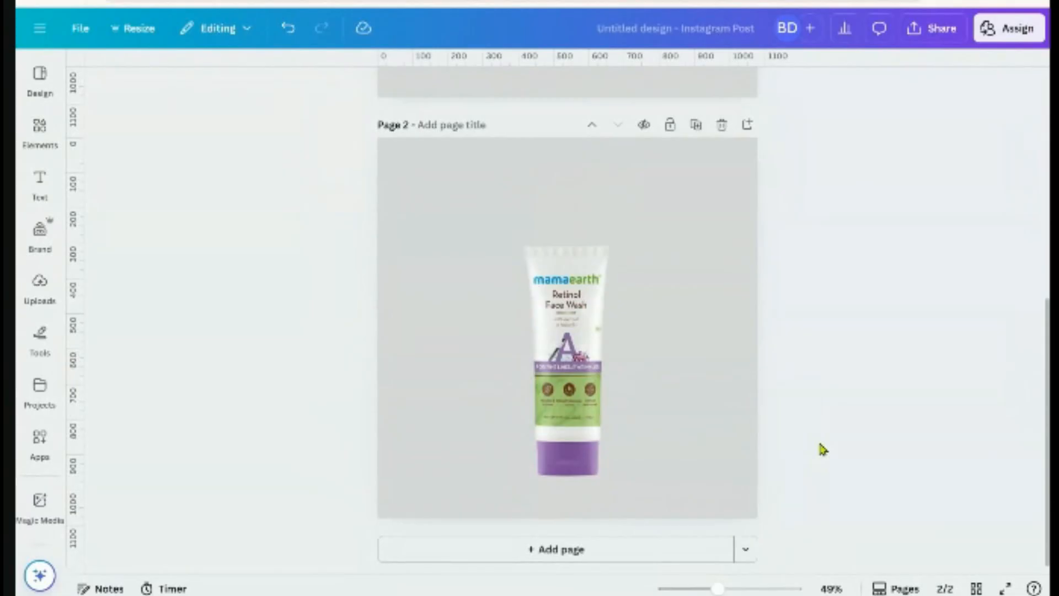
{"action": "scroll", "coordinate": [824, 448], "scroll_direction": "up", "scroll_amount": 6}
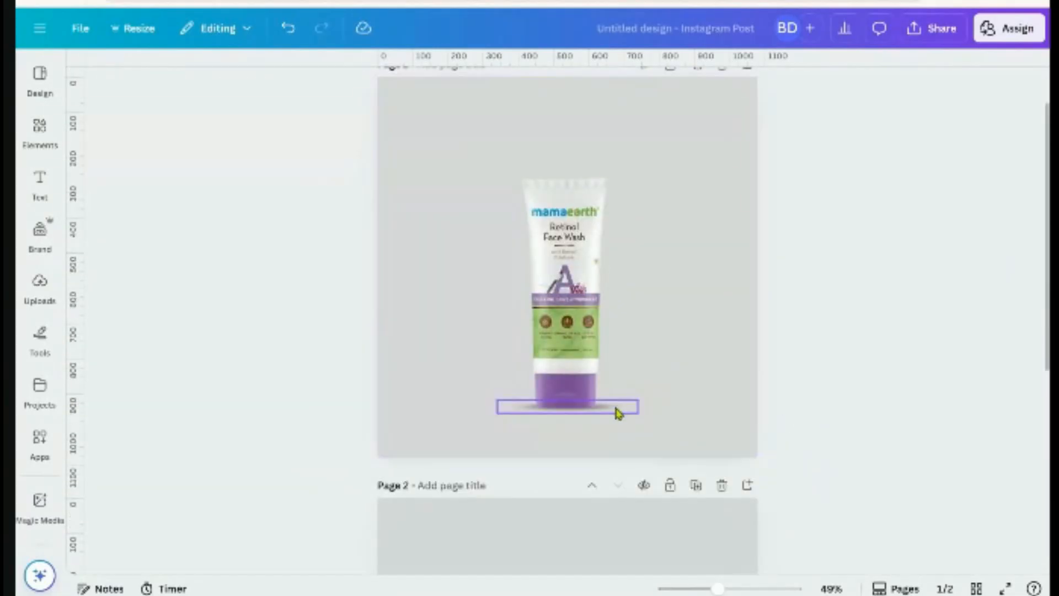
Drag the shadow from page 1 onto page 2 beneath the copied tube
{"action": "left_click", "coordinate": [615, 408]}
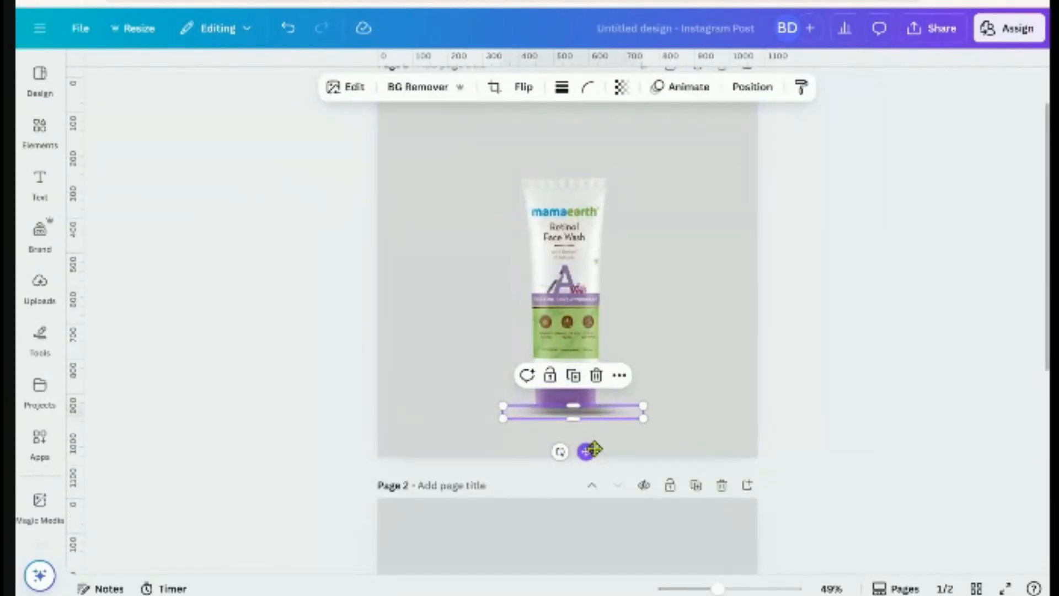
{"action": "left_click_drag", "start_coordinate": [581, 445], "coordinate": [579, 473]}
{"action": "scroll", "coordinate": [640, 437], "scroll_direction": "down", "scroll_amount": 5}
{"action": "scroll", "coordinate": [655, 506], "scroll_direction": "down", "scroll_amount": 2}
{"action": "scroll", "coordinate": [579, 506], "scroll_direction": "up", "scroll_amount": 5}
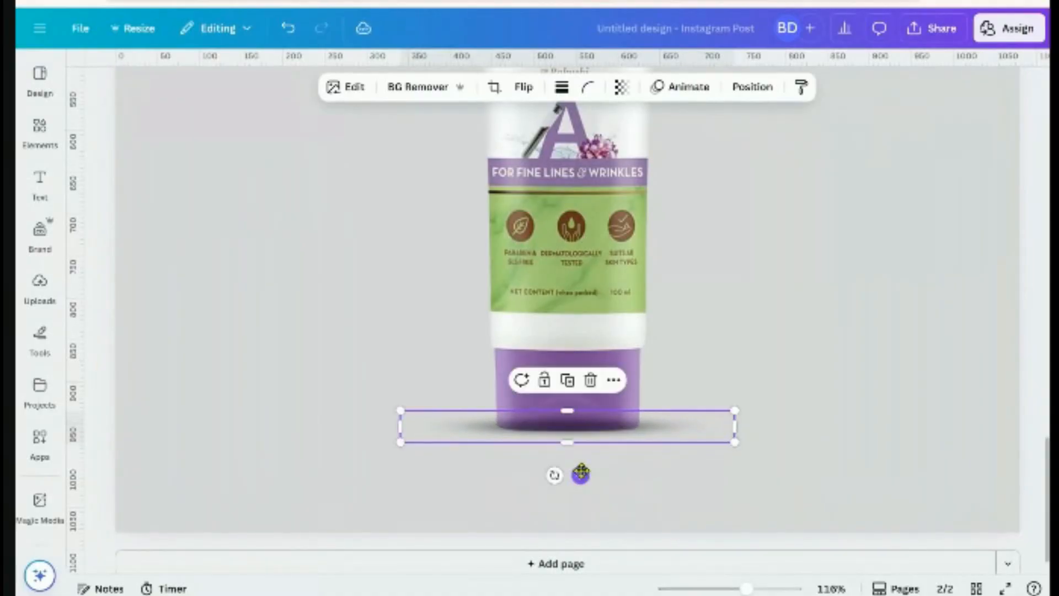
Lower the shadow slightly so it sits just under the tube's base
{"action": "left_click", "coordinate": [751, 88]}
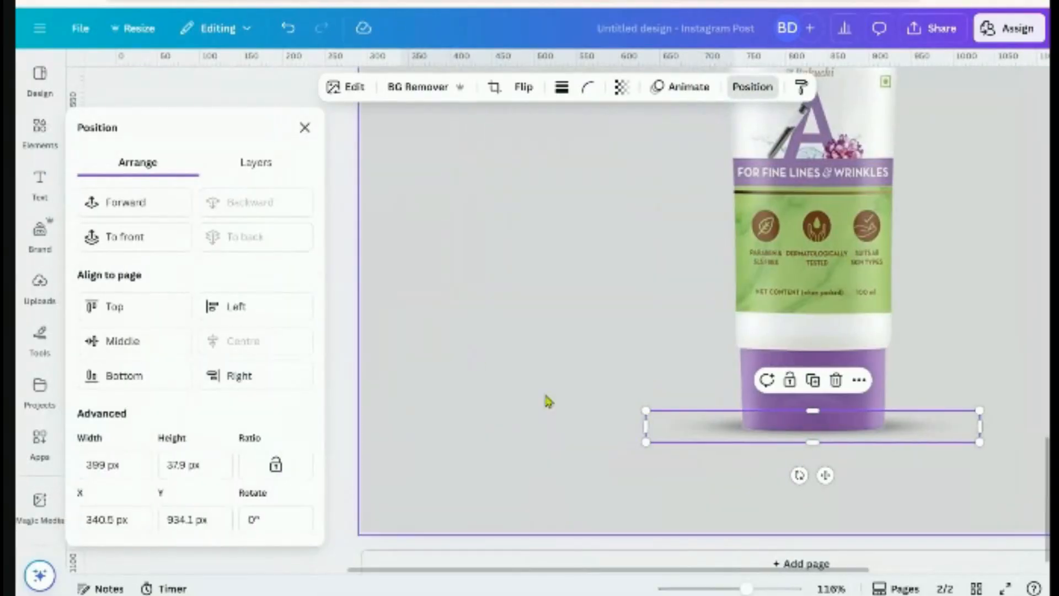
{"action": "scroll", "coordinate": [979, 486], "scroll_direction": "down", "scroll_amount": 5}
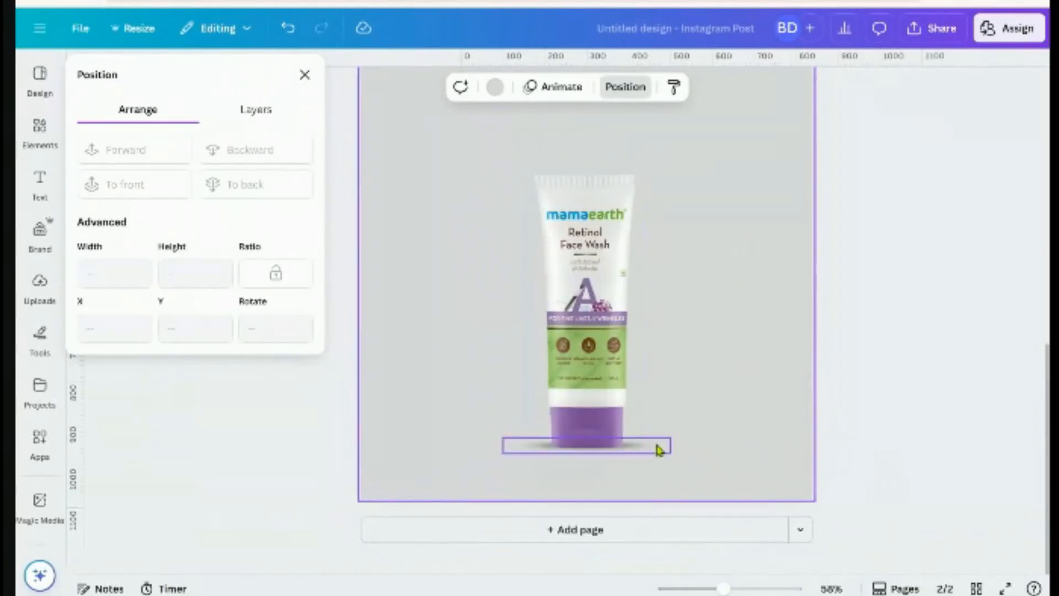
{"action": "key", "text": "Down"}
{"action": "key", "text": "Down"}
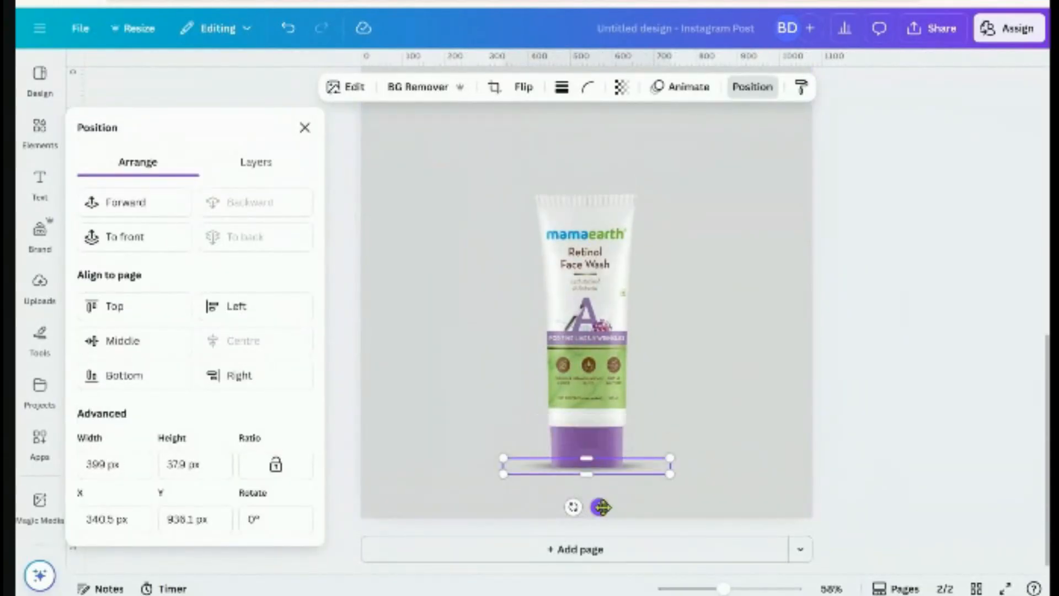
{"action": "left_click_drag", "start_coordinate": [603, 506], "coordinate": [602, 508]}
{"action": "left_click", "coordinate": [735, 489]}
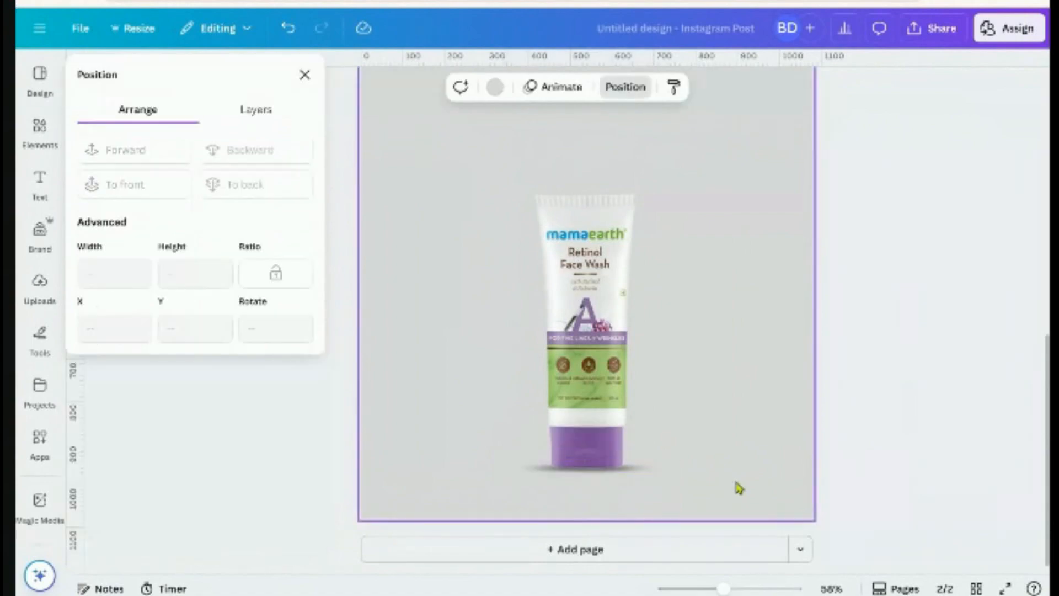
{"action": "left_click", "coordinate": [648, 474]}
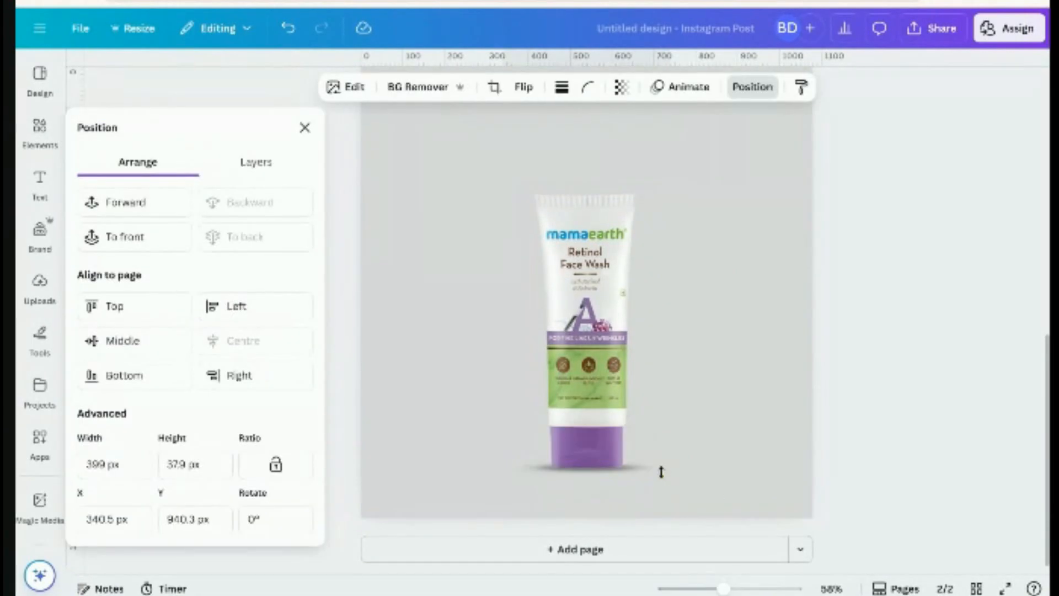
{"action": "left_click", "coordinate": [751, 456]}
{"action": "left_click", "coordinate": [900, 419]}
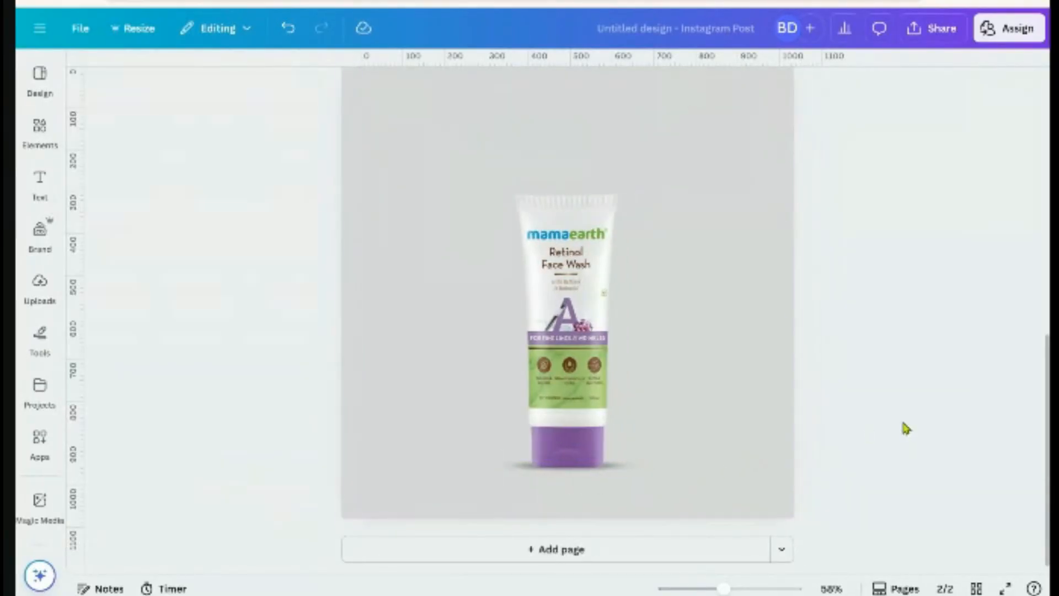
Set the shadow's transparency to about 50
{"action": "left_click", "coordinate": [634, 472]}
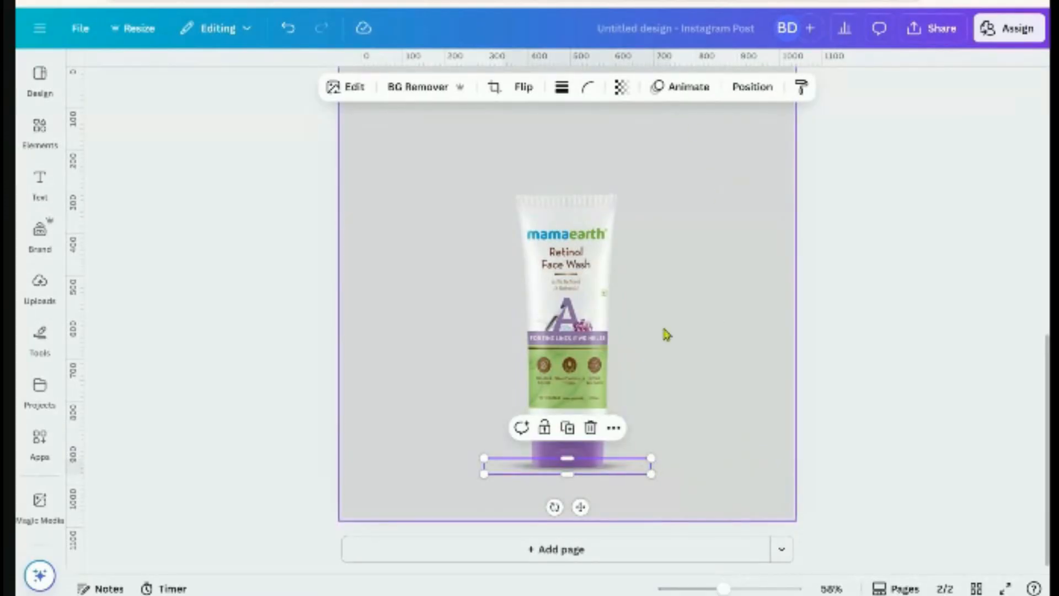
{"action": "left_click", "coordinate": [621, 87]}
{"action": "left_click_drag", "start_coordinate": [627, 145], "coordinate": [609, 170]}
{"action": "left_click", "coordinate": [838, 277]}
{"action": "left_click", "coordinate": [838, 277]}
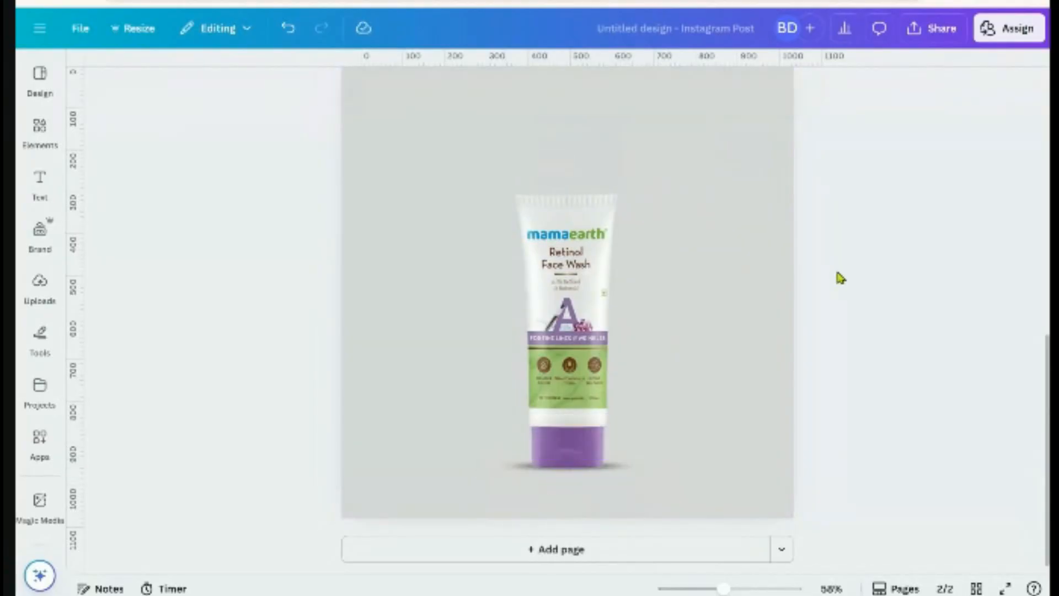
Delete the original first page, leaving a single post
{"action": "scroll", "coordinate": [822, 327], "scroll_direction": "down", "scroll_amount": 3}
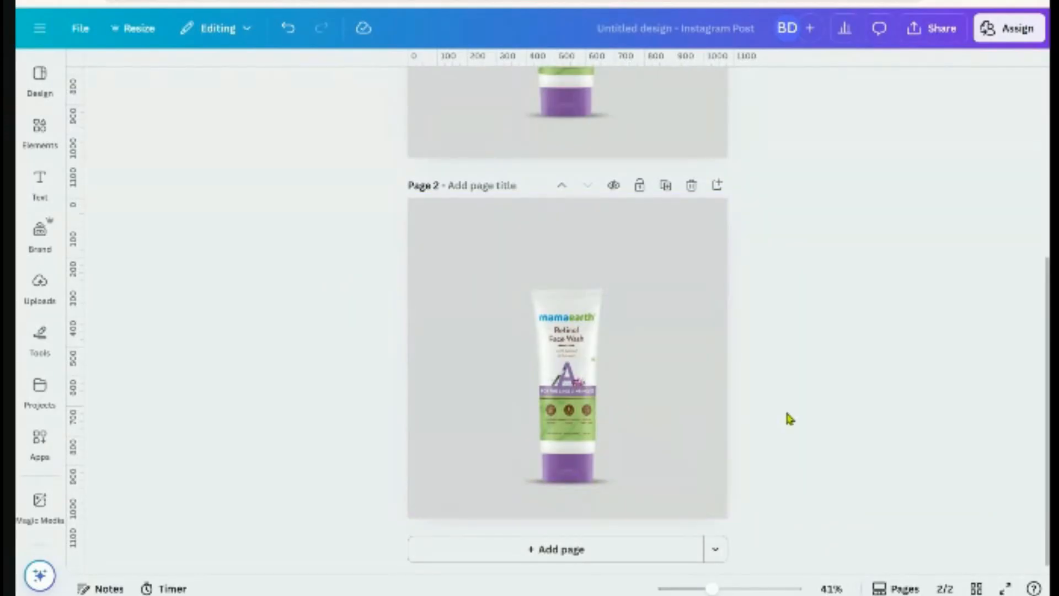
{"action": "scroll", "coordinate": [782, 392], "scroll_direction": "up", "scroll_amount": 5}
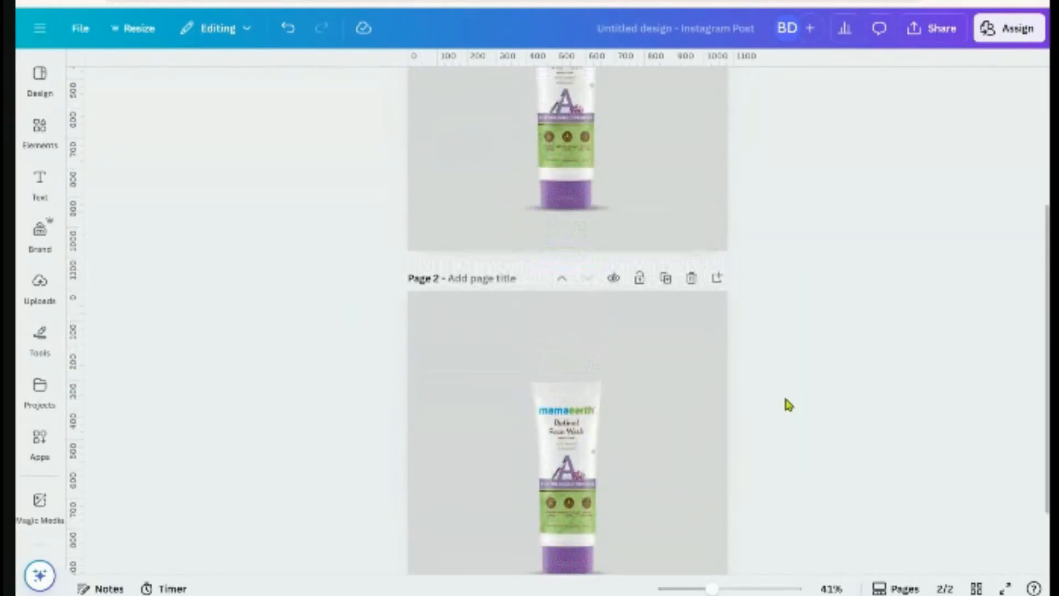
{"action": "left_click", "coordinate": [690, 124]}
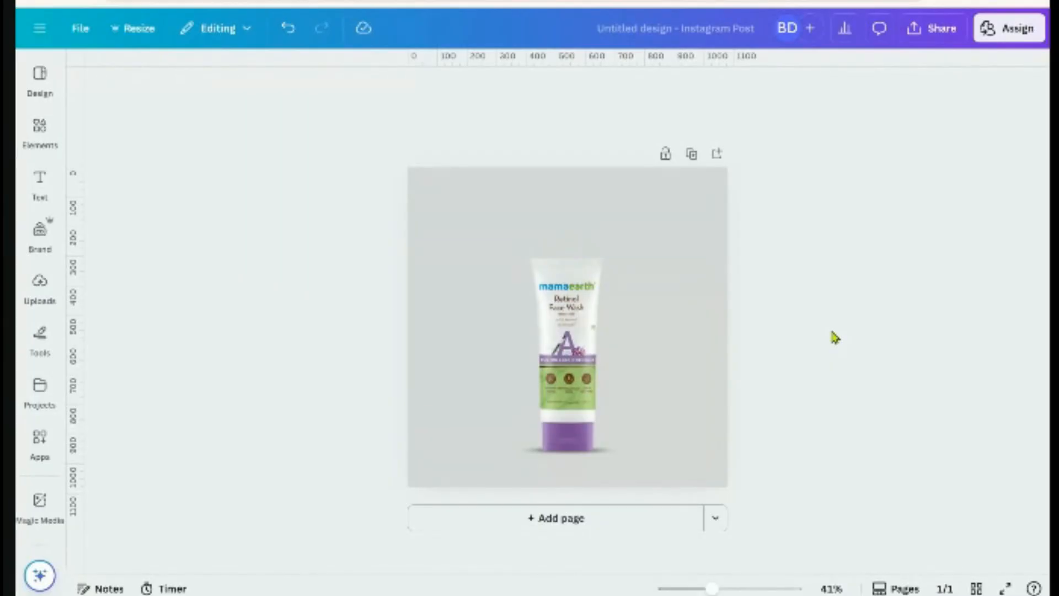
Recolour the grey page background to greylavender, then lighten it to pale lavender #D3BEEE
{"action": "left_click", "coordinate": [577, 221]}
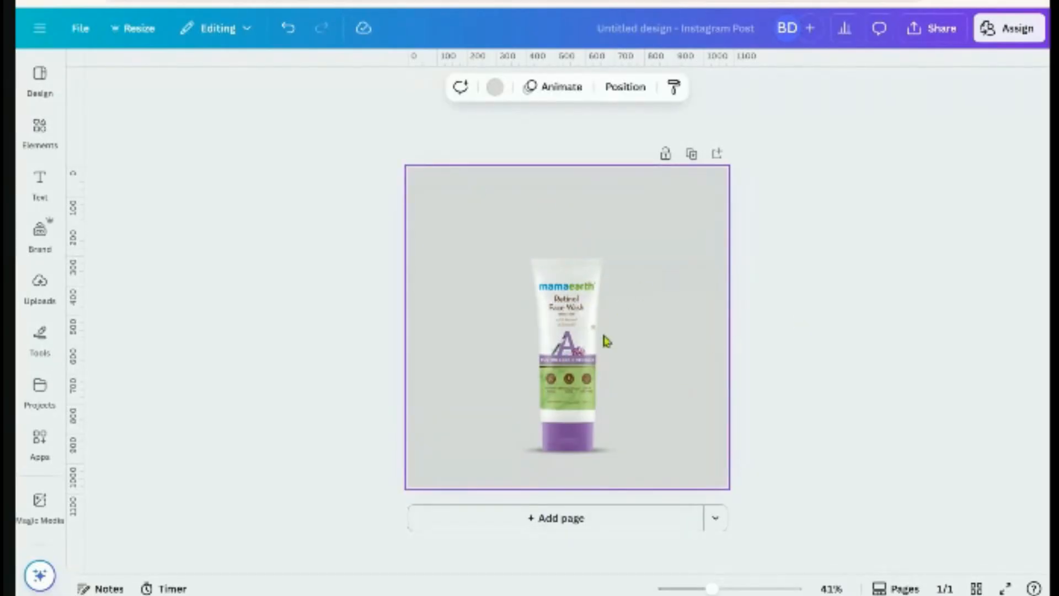
{"action": "scroll", "coordinate": [689, 382], "scroll_direction": "up", "scroll_amount": 2}
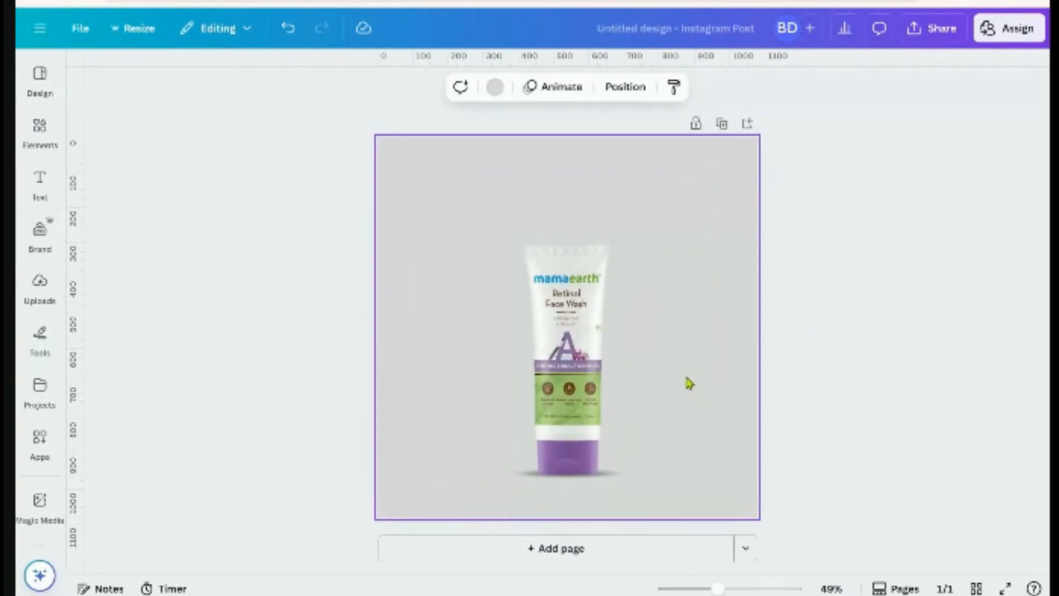
{"action": "left_click", "coordinate": [495, 87]}
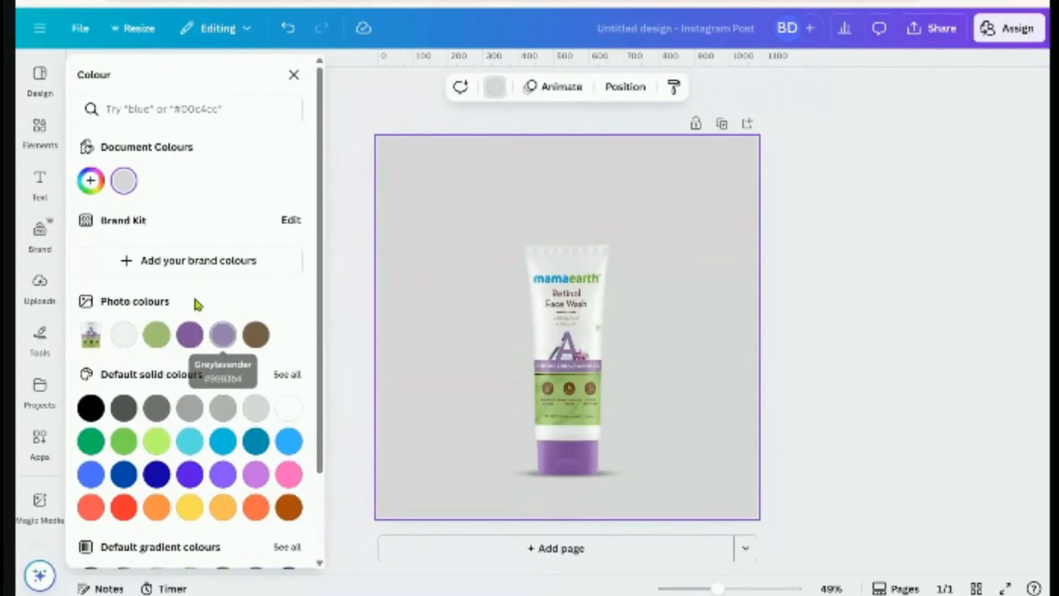
{"action": "left_click", "coordinate": [224, 341]}
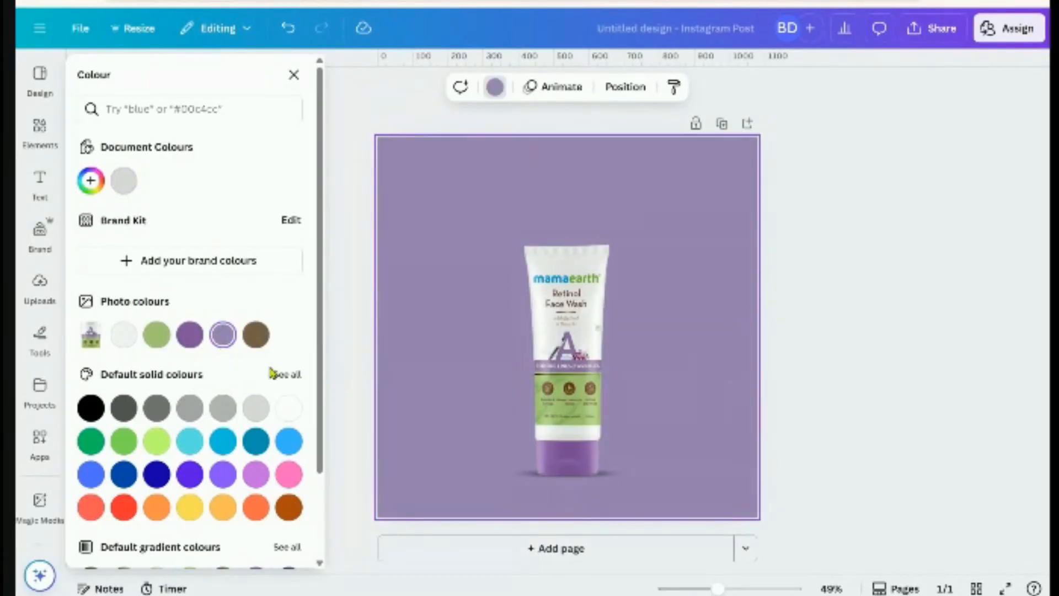
{"action": "left_click", "coordinate": [91, 185]}
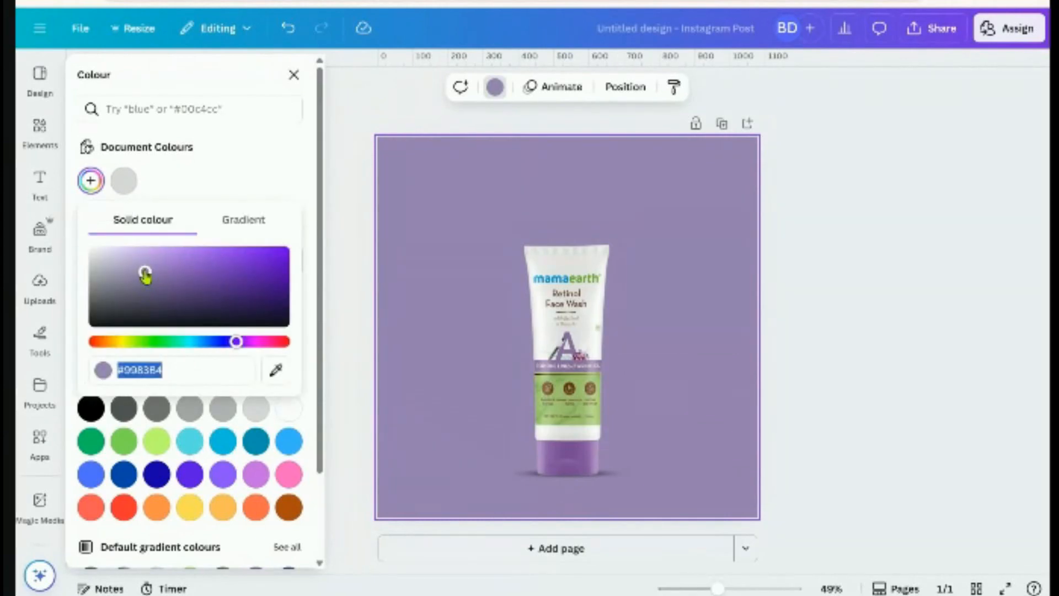
{"action": "left_click_drag", "start_coordinate": [145, 274], "coordinate": [131, 254]}
Turn the background into a gradient with both stops lavender, lightening the first stop
{"action": "left_click", "coordinate": [235, 227]}
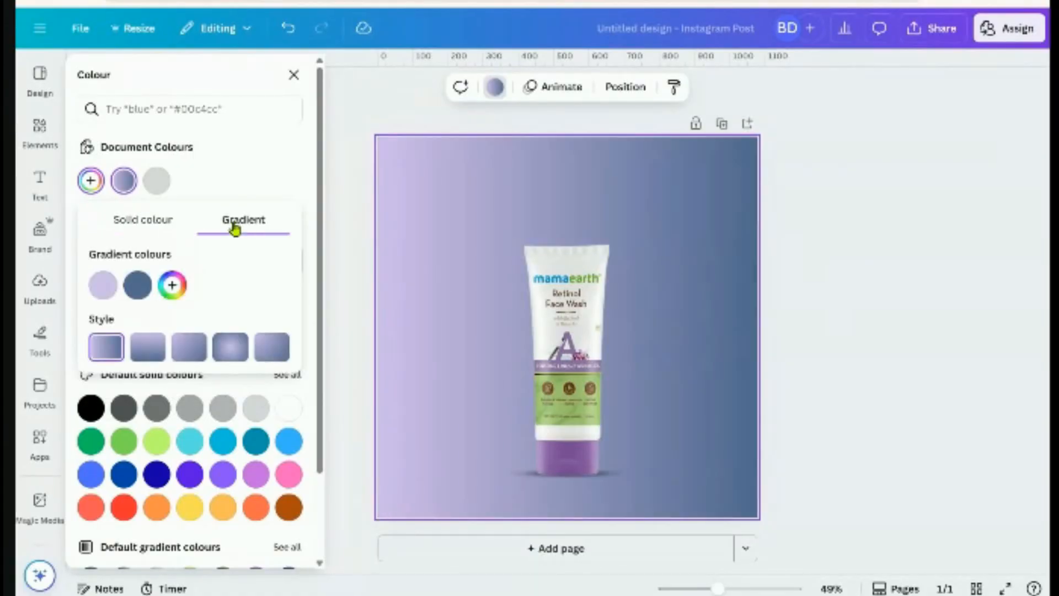
{"action": "left_click", "coordinate": [138, 285]}
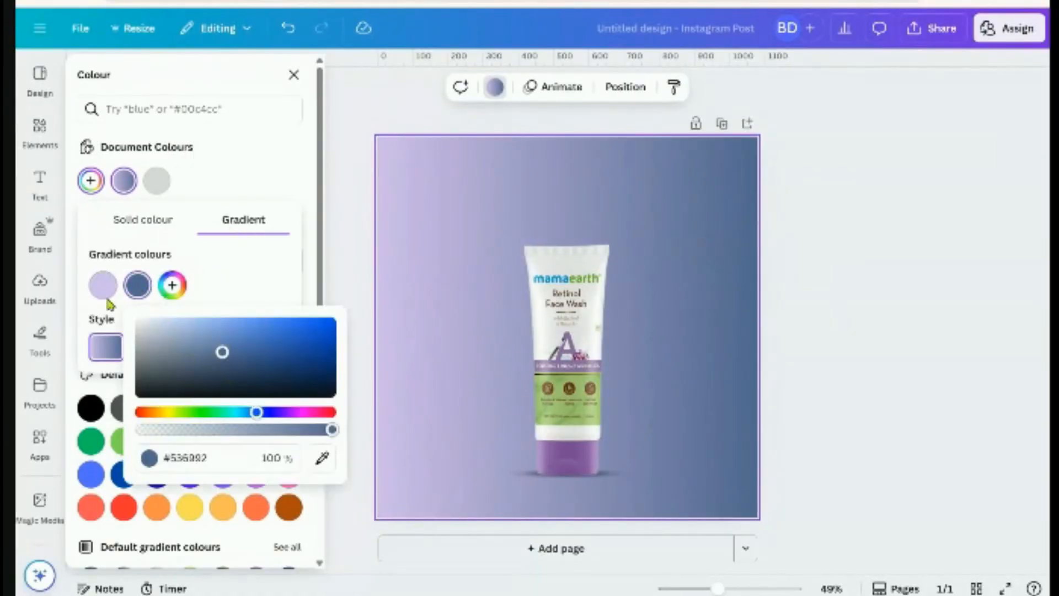
{"action": "left_click", "coordinate": [321, 458]}
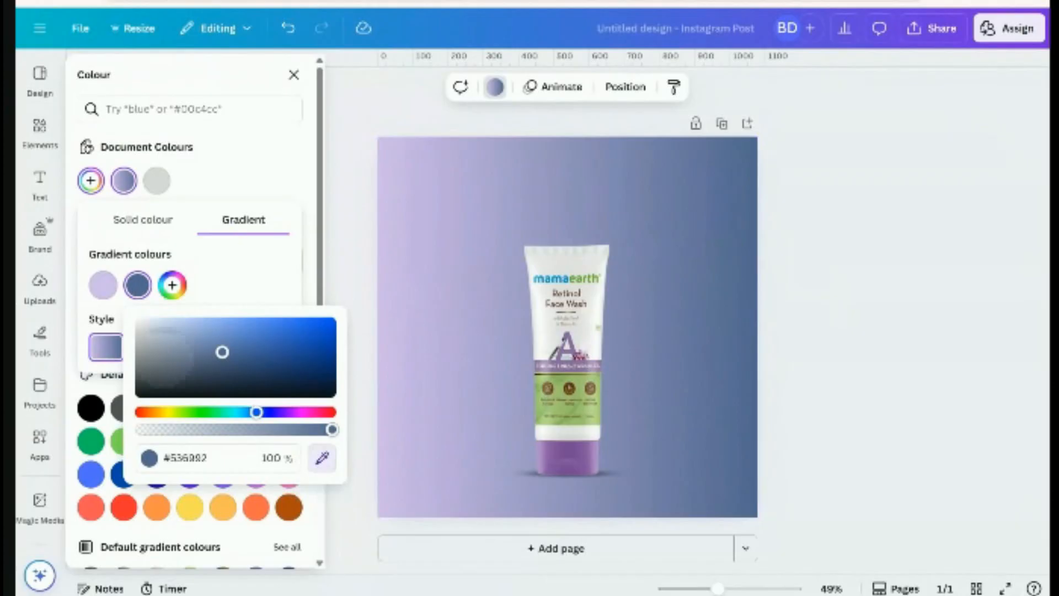
{"action": "left_click", "coordinate": [103, 289]}
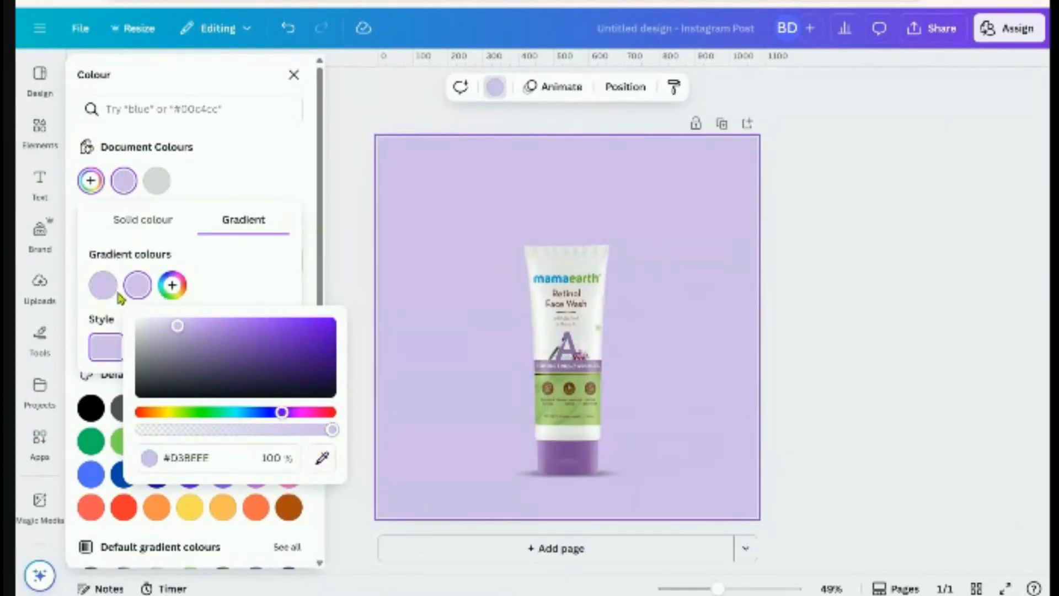
{"action": "left_click", "coordinate": [102, 285]}
{"action": "left_click_drag", "start_coordinate": [143, 333], "coordinate": [120, 320]}
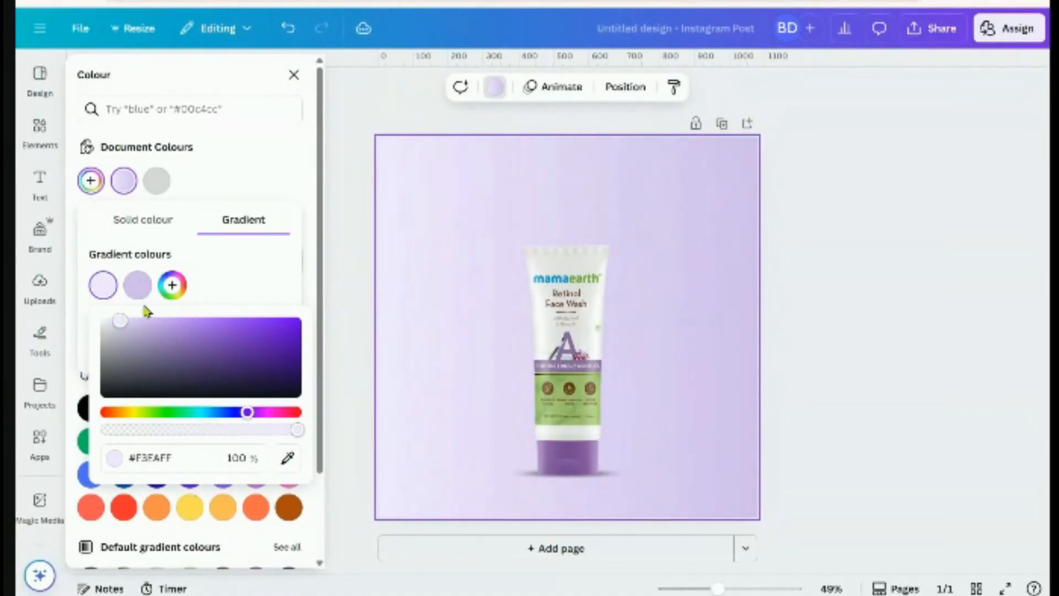
{"action": "left_click", "coordinate": [203, 274]}
Make the gradient radial, with a near-white lavender centre and #D3B3FF lavender edges
{"action": "left_click", "coordinate": [227, 347]}
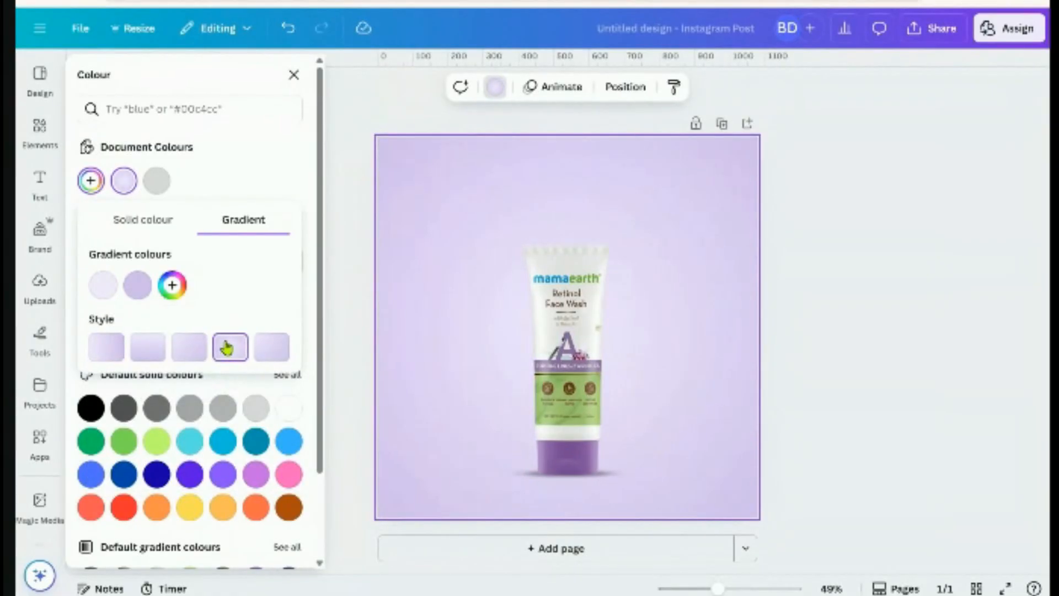
{"action": "left_click", "coordinate": [147, 291]}
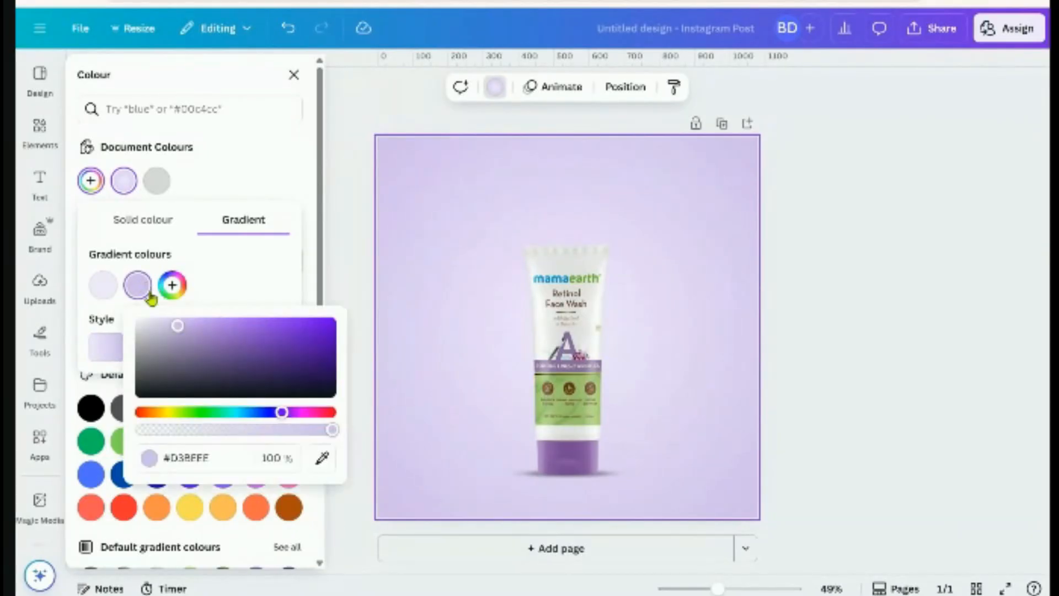
{"action": "left_click_drag", "start_coordinate": [185, 327], "coordinate": [195, 324]}
{"action": "left_click", "coordinate": [137, 284]}
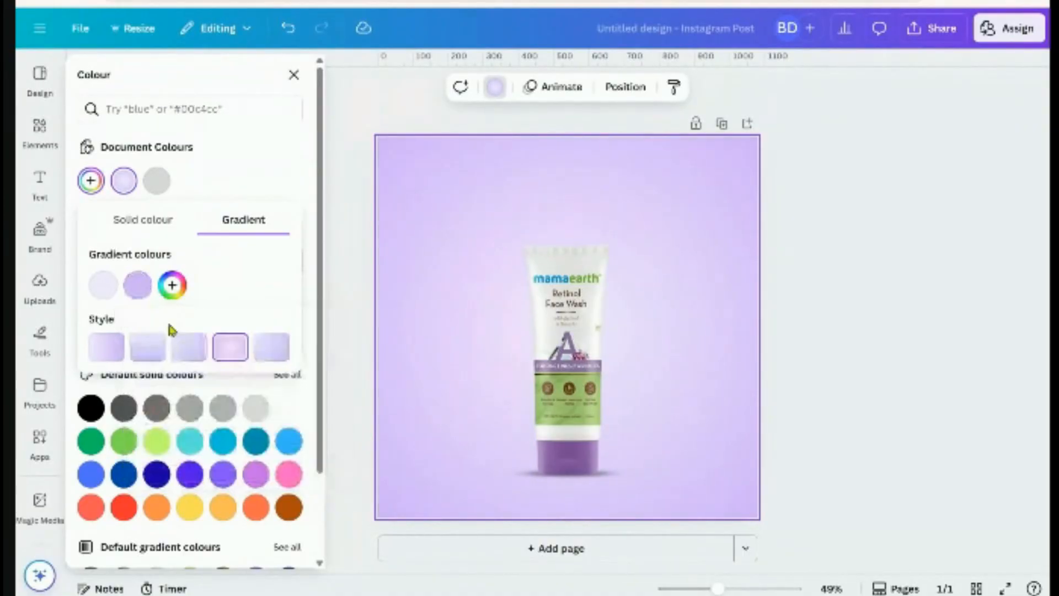
{"action": "left_click", "coordinate": [137, 285]}
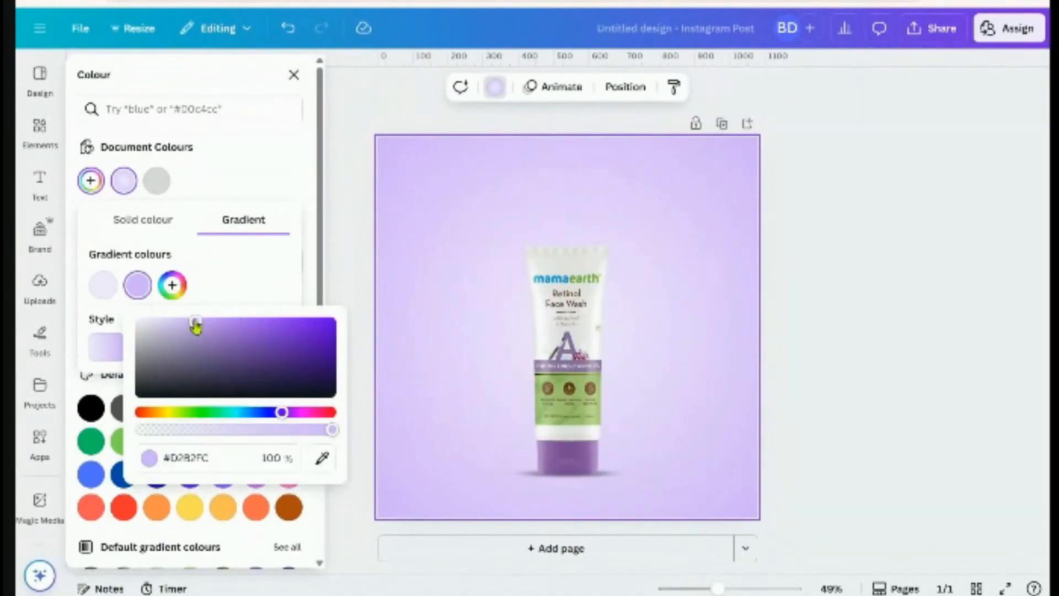
{"action": "left_click_drag", "start_coordinate": [195, 326], "coordinate": [191, 321]}
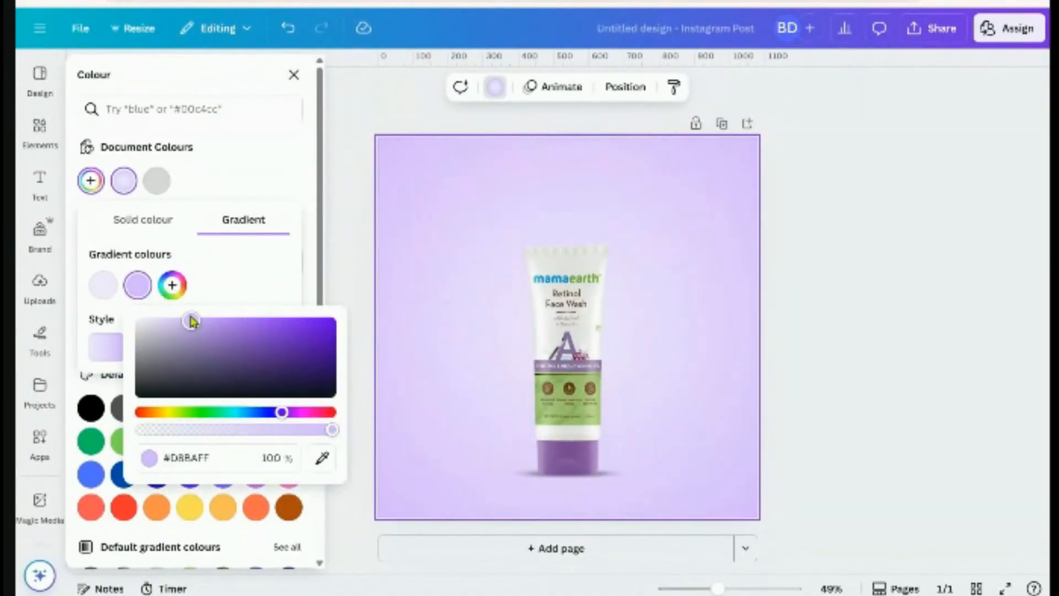
{"action": "left_click", "coordinate": [103, 285]}
{"action": "left_click_drag", "start_coordinate": [121, 324], "coordinate": [116, 322]}
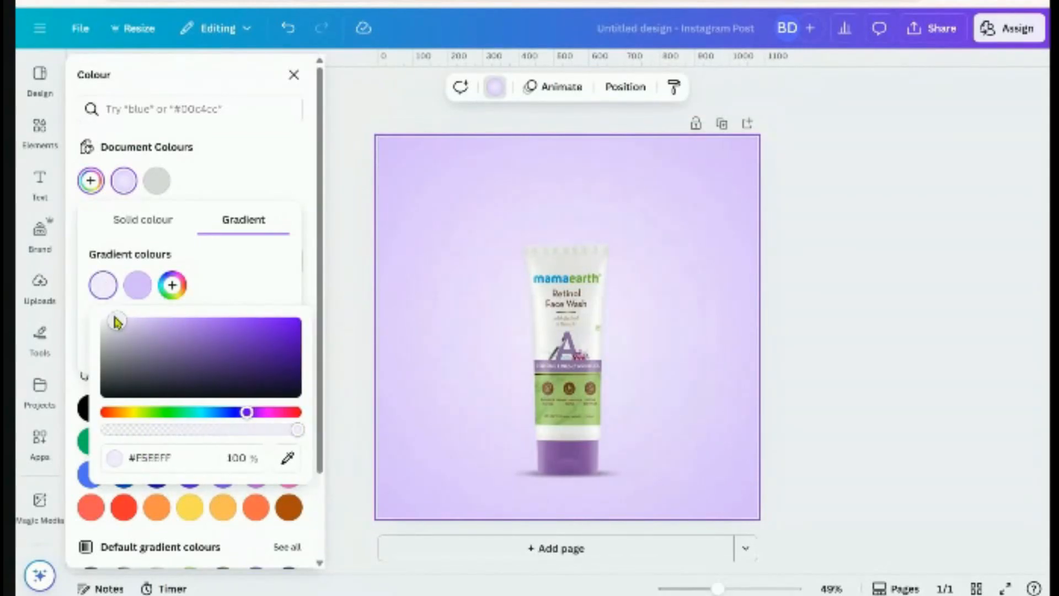
{"action": "left_click", "coordinate": [136, 286]}
{"action": "left_click_drag", "start_coordinate": [191, 321], "coordinate": [195, 320]}
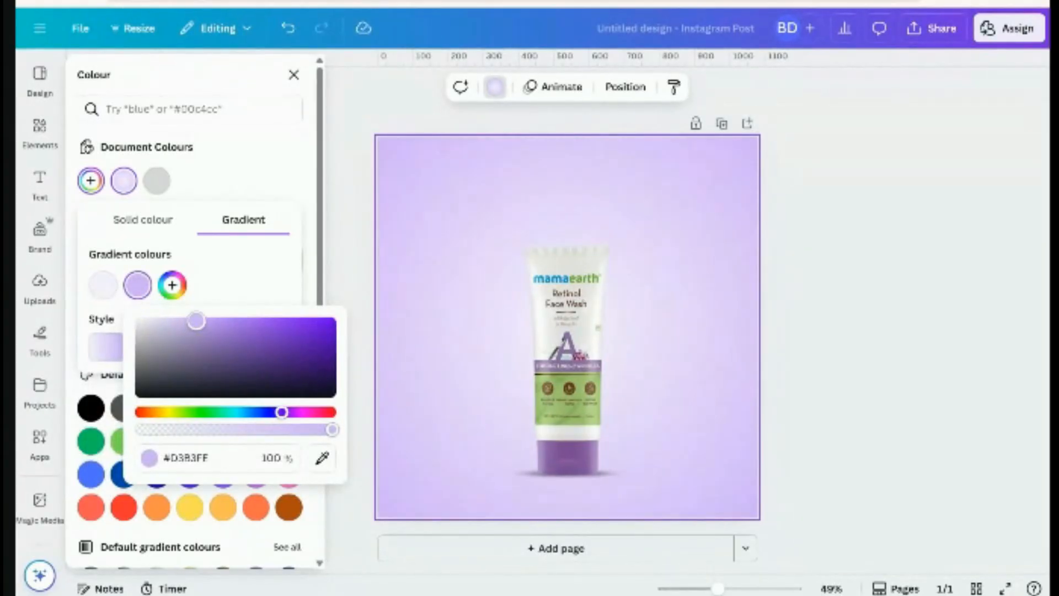
{"action": "left_click", "coordinate": [212, 266]}
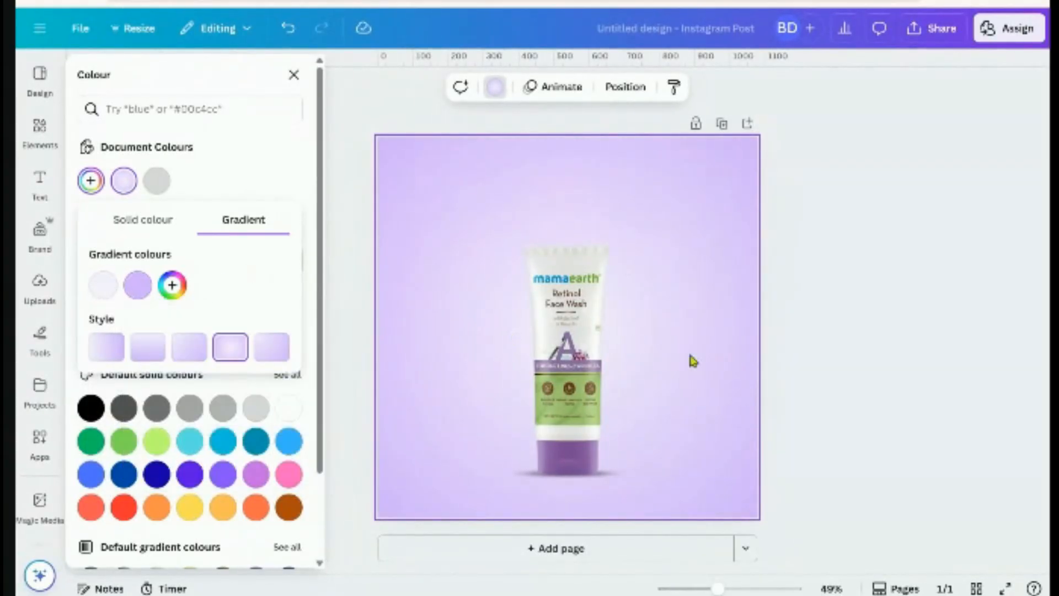
{"action": "left_click", "coordinate": [851, 375]}
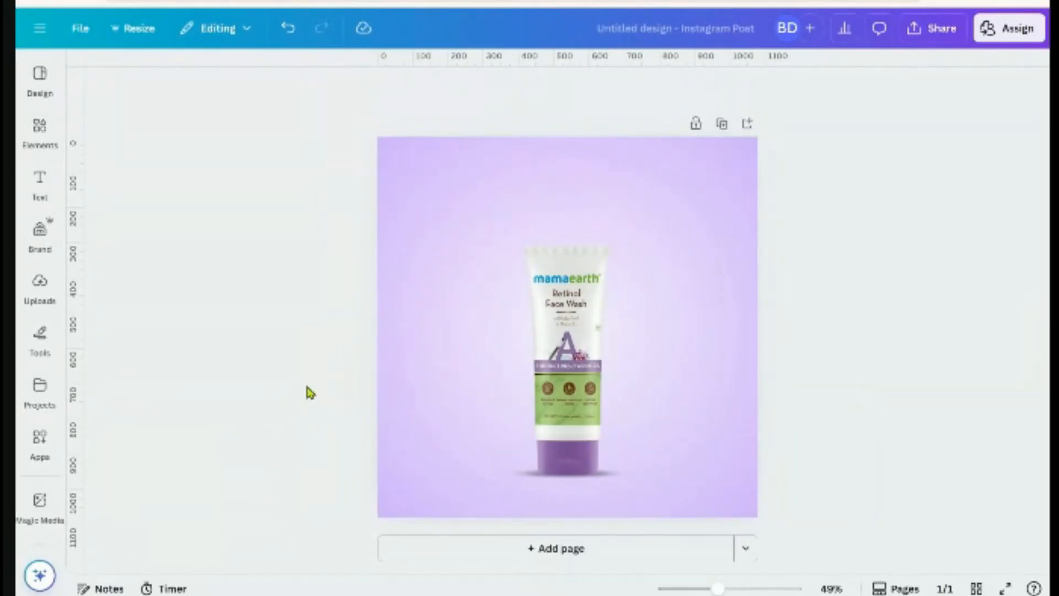
Search Elements for 'shape' and add a circle to the post
{"action": "left_click", "coordinate": [40, 128]}
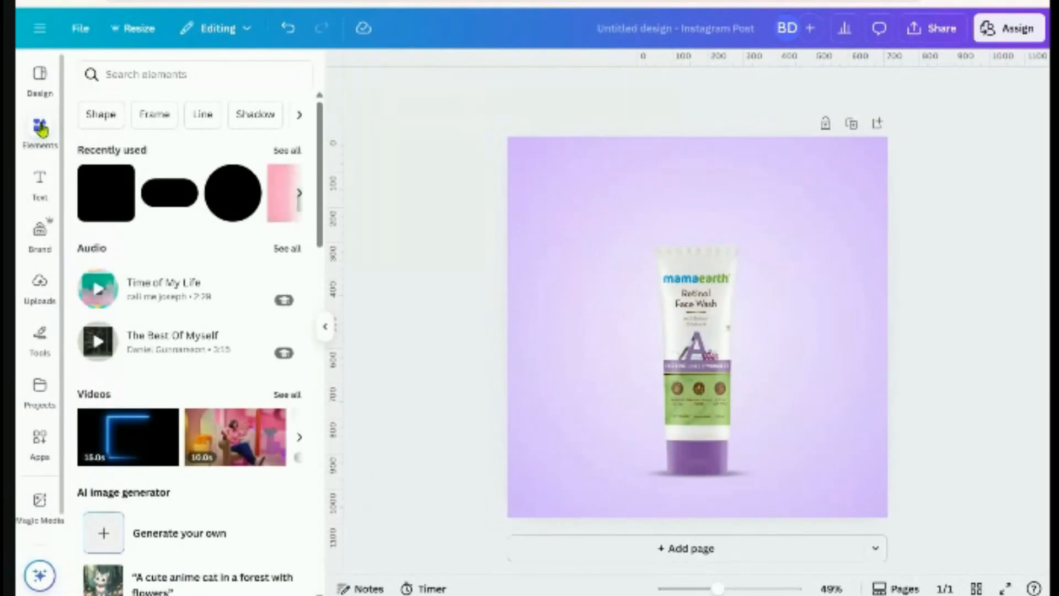
{"action": "scroll", "coordinate": [166, 380], "scroll_direction": "down", "scroll_amount": 8}
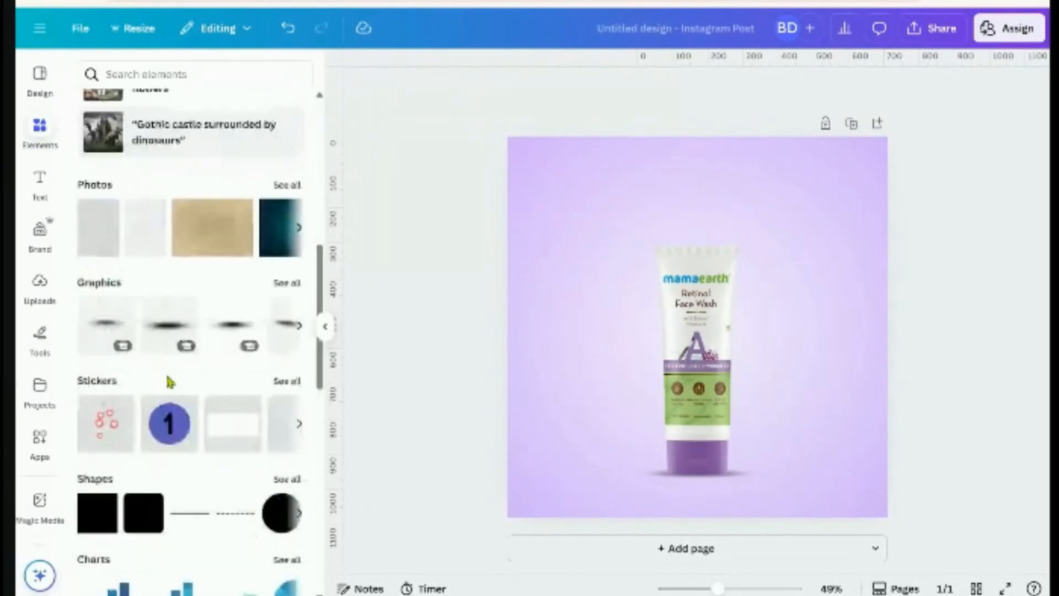
{"action": "scroll", "coordinate": [169, 381], "scroll_direction": "down", "scroll_amount": 4}
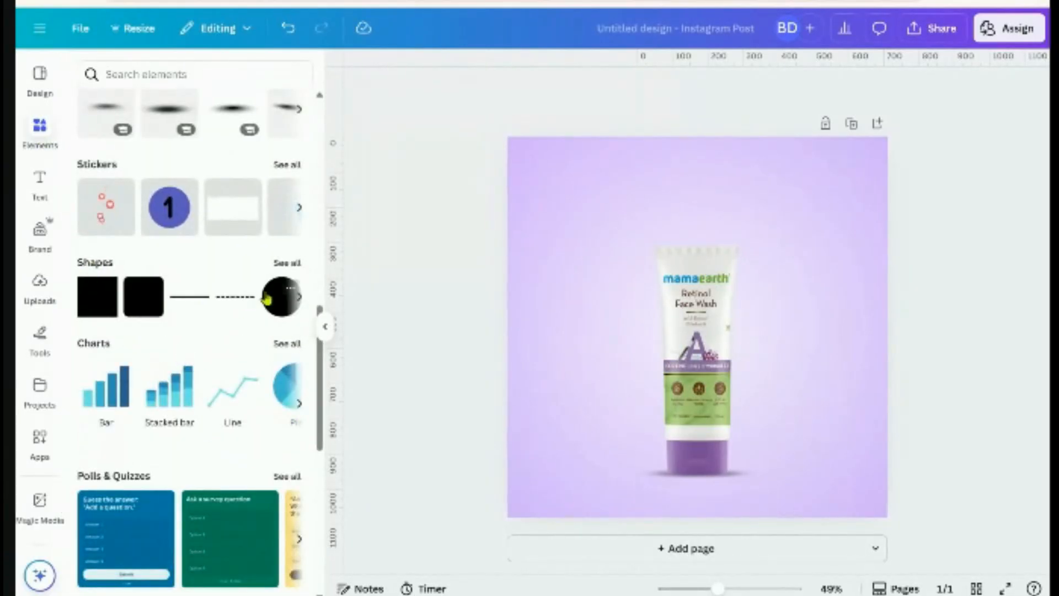
{"action": "scroll", "coordinate": [196, 297], "scroll_direction": "up", "scroll_amount": 12}
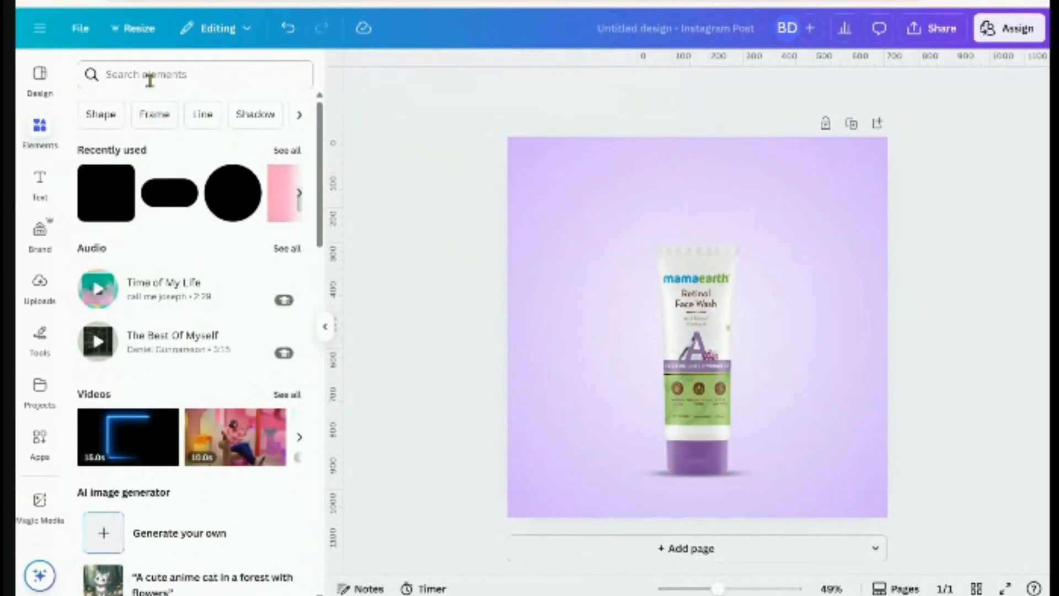
{"action": "left_click", "coordinate": [149, 80]}
{"action": "left_click", "coordinate": [111, 208]}
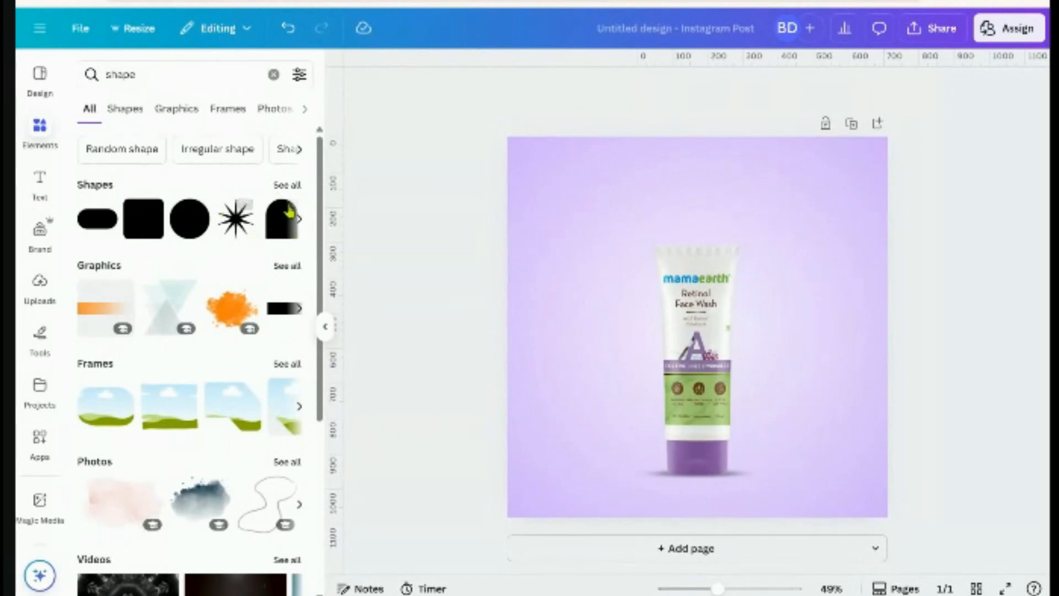
{"action": "left_click", "coordinate": [287, 185]}
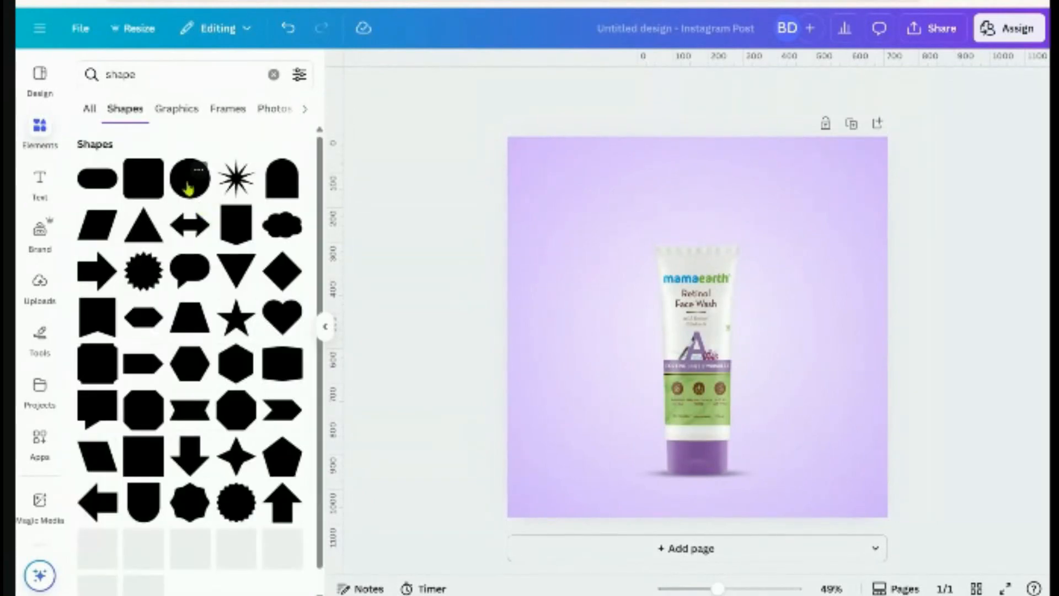
{"action": "left_click", "coordinate": [188, 187]}
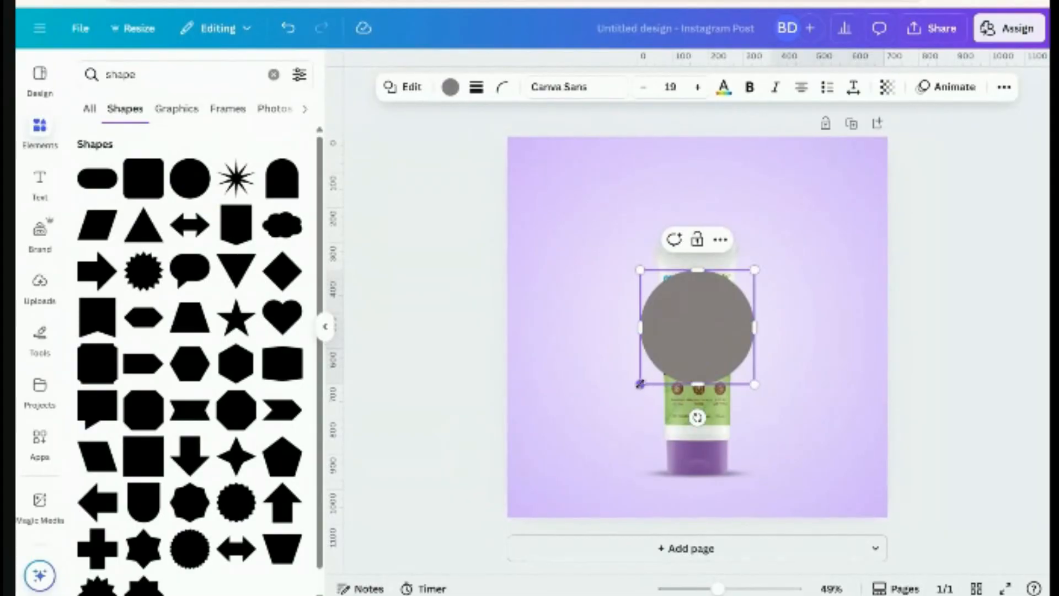
Enlarge the circle, drag it low into a semicircle base, and send it to the back
{"action": "left_click_drag", "start_coordinate": [639, 383], "coordinate": [457, 566]}
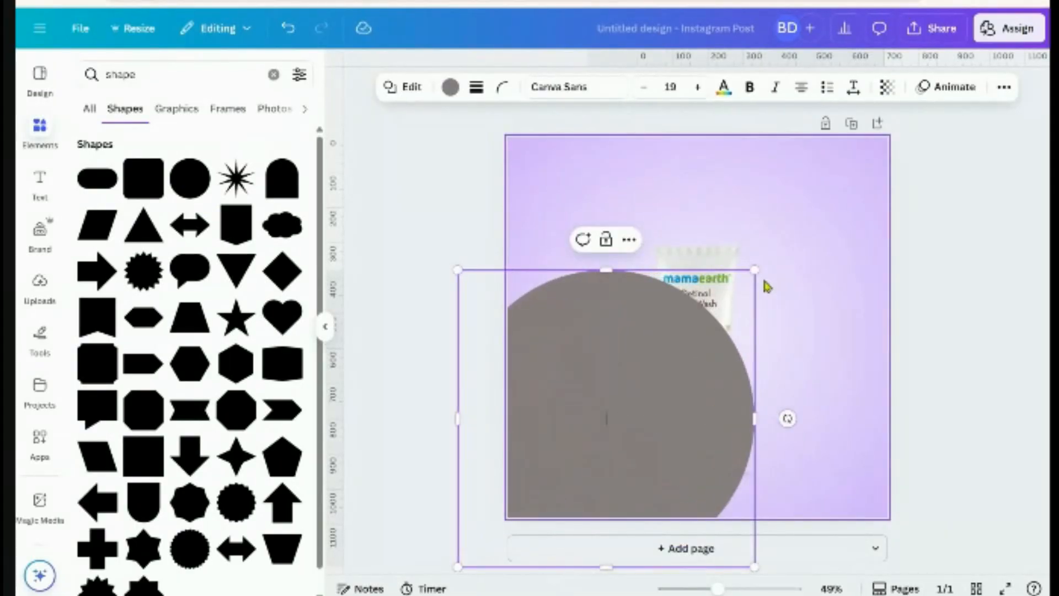
{"action": "left_click_drag", "start_coordinate": [757, 269], "coordinate": [959, 176]}
{"action": "left_click_drag", "start_coordinate": [775, 307], "coordinate": [722, 383]}
{"action": "left_click", "coordinate": [1004, 87]}
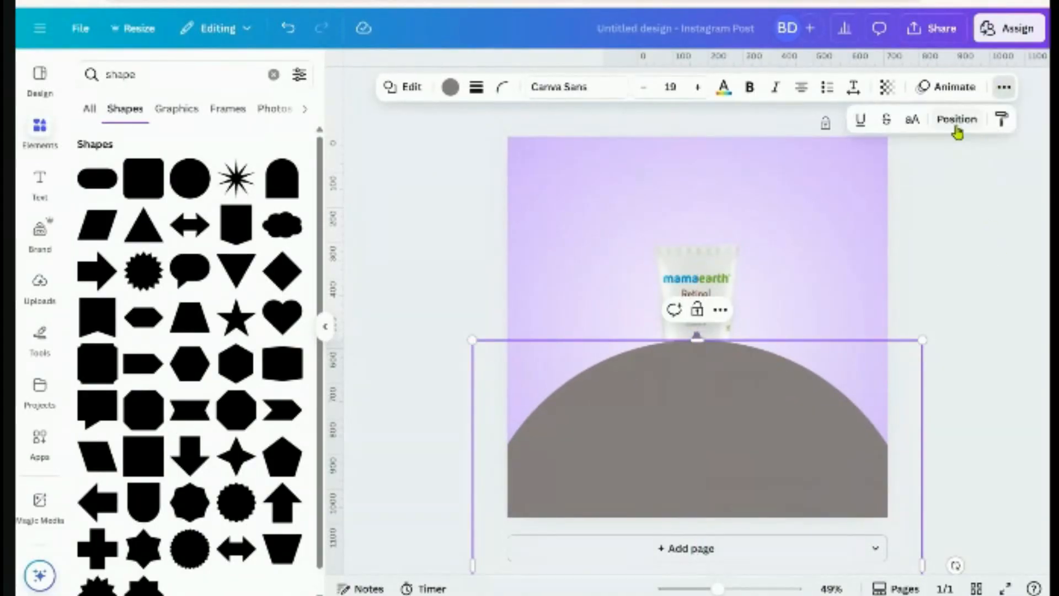
{"action": "left_click", "coordinate": [955, 117]}
{"action": "left_click", "coordinate": [249, 180]}
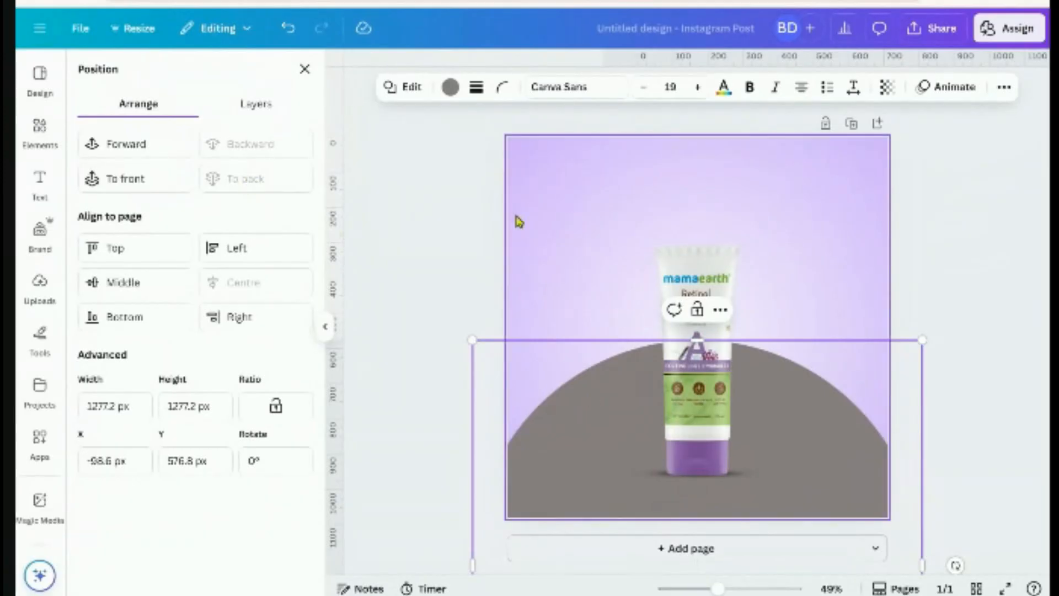
Recolour the grey semicircle to near-white lavender #F9F5FF using the custom colour picker
{"action": "left_click", "coordinate": [450, 86]}
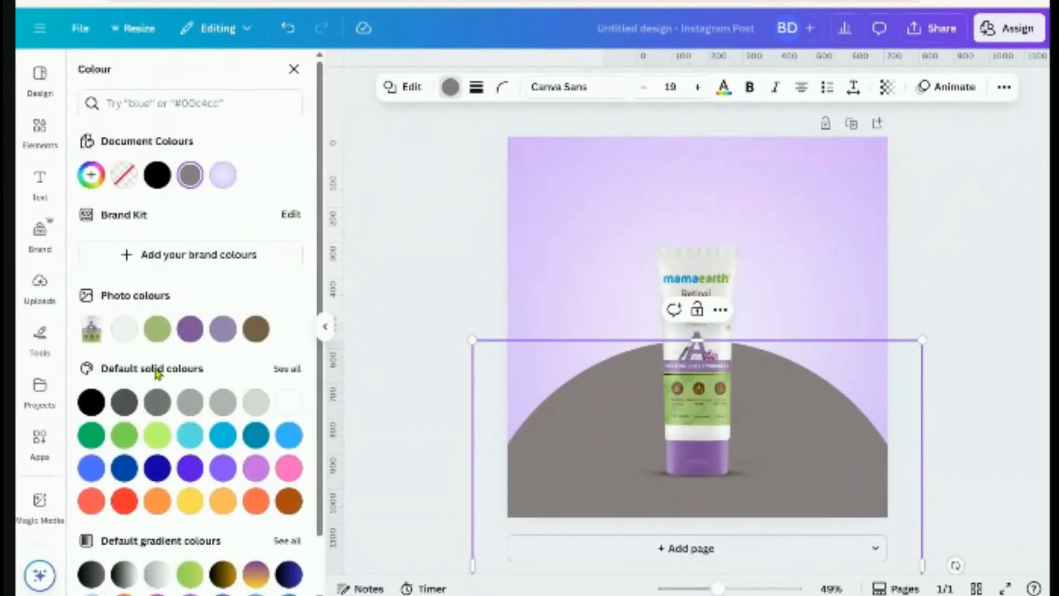
{"action": "left_click", "coordinate": [222, 330]}
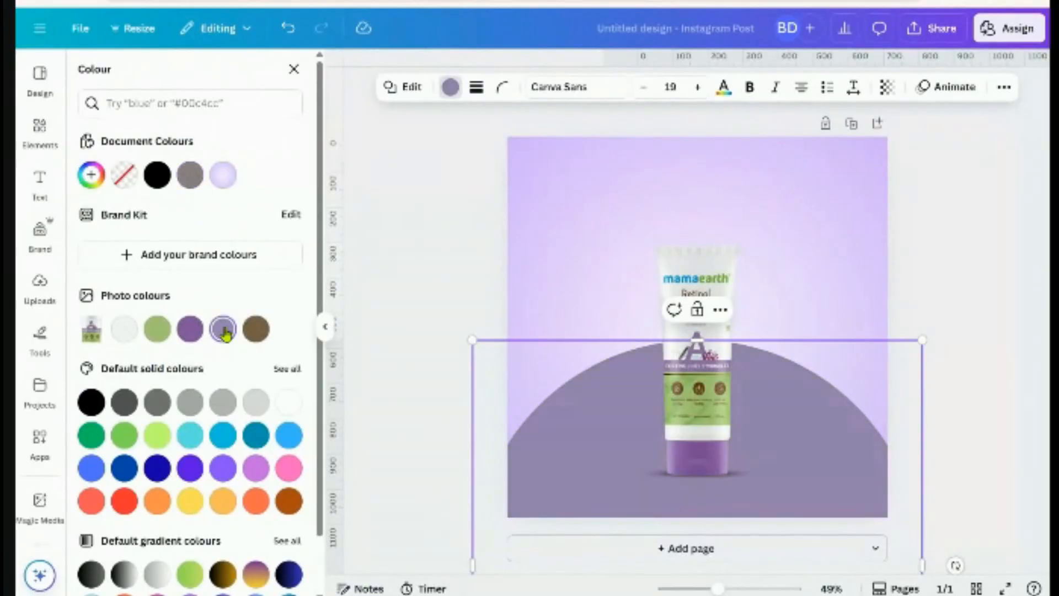
{"action": "left_click", "coordinate": [91, 175]}
{"action": "left_click_drag", "start_coordinate": [146, 269], "coordinate": [101, 243]}
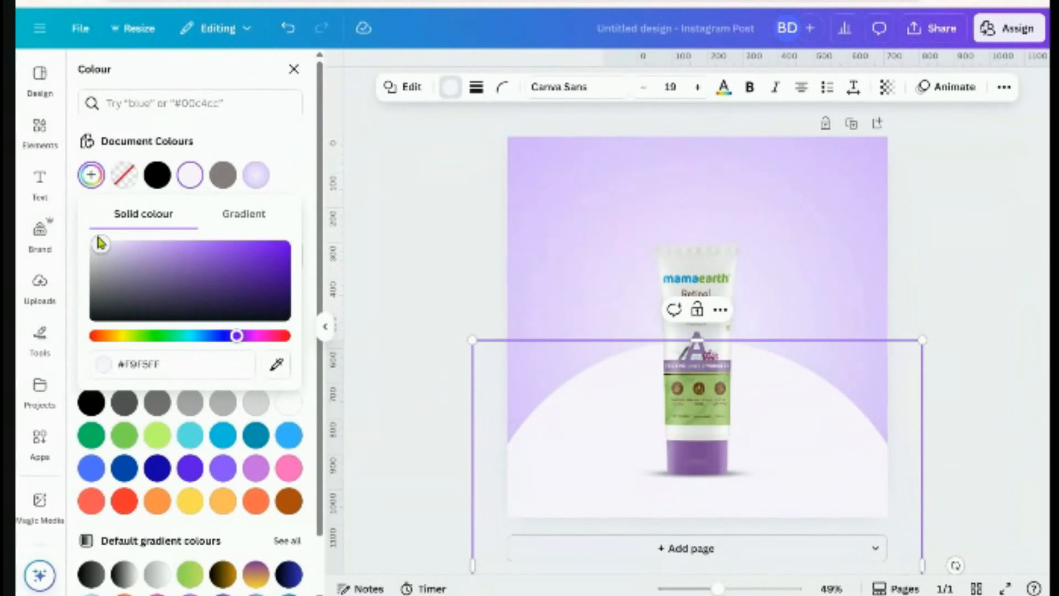
{"action": "left_click", "coordinate": [1001, 298]}
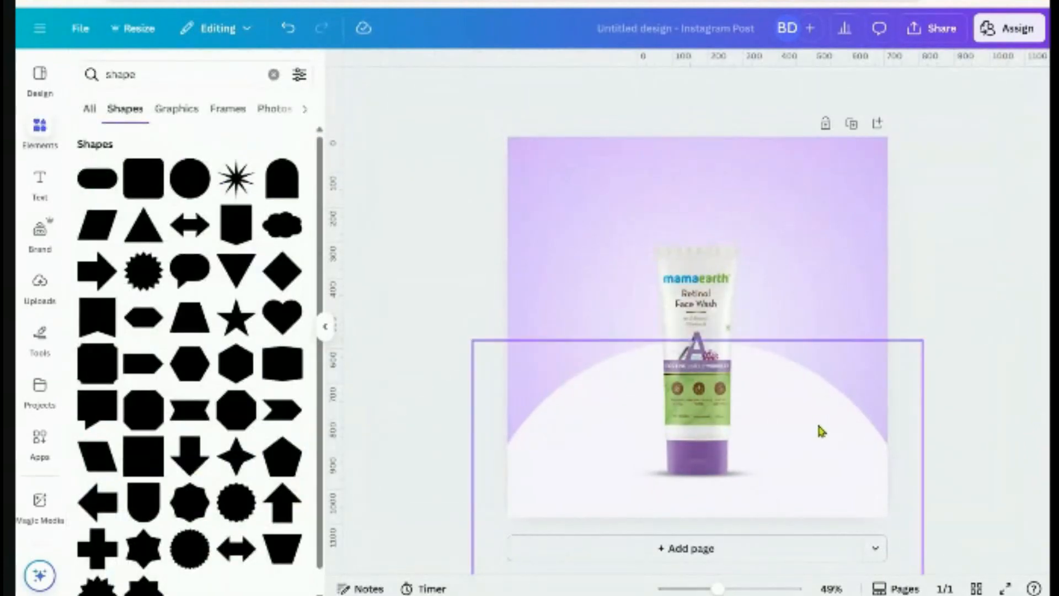
{"action": "left_click", "coordinate": [818, 424]}
{"action": "left_click", "coordinate": [450, 86]}
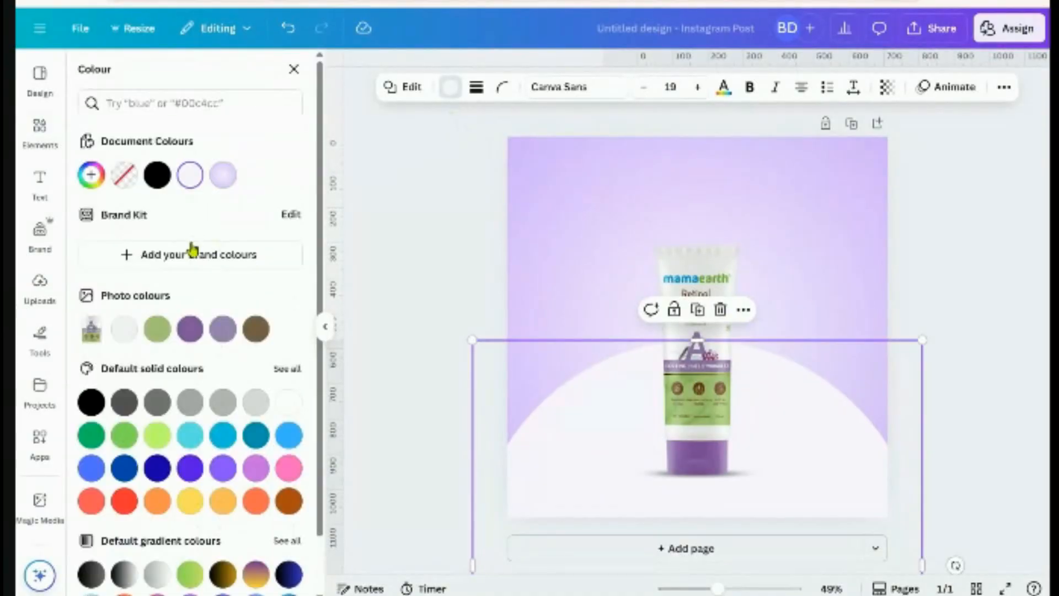
{"action": "left_click", "coordinate": [91, 175]}
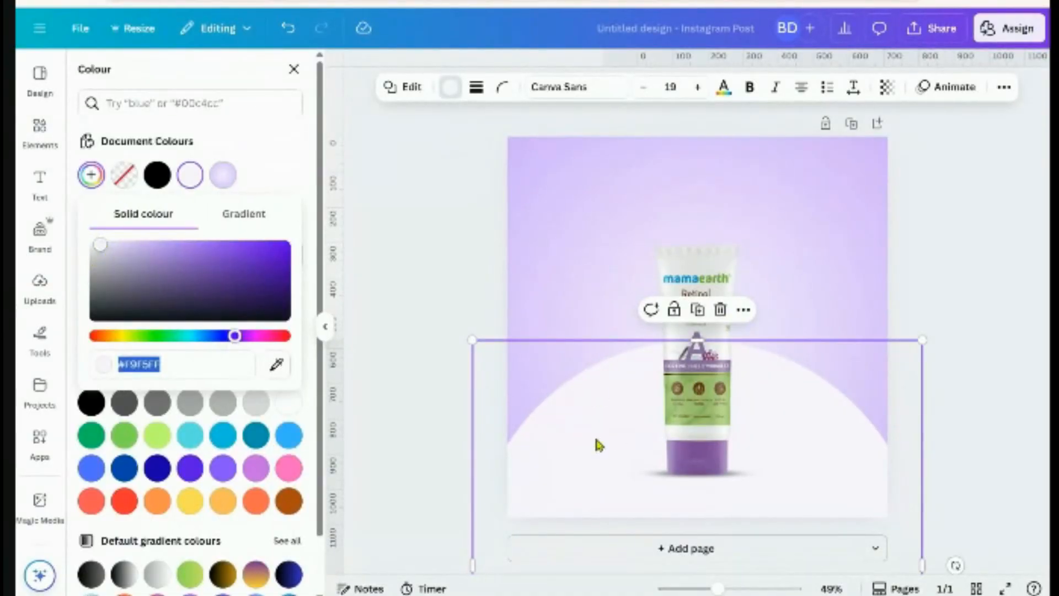
{"action": "left_click", "coordinate": [956, 321]}
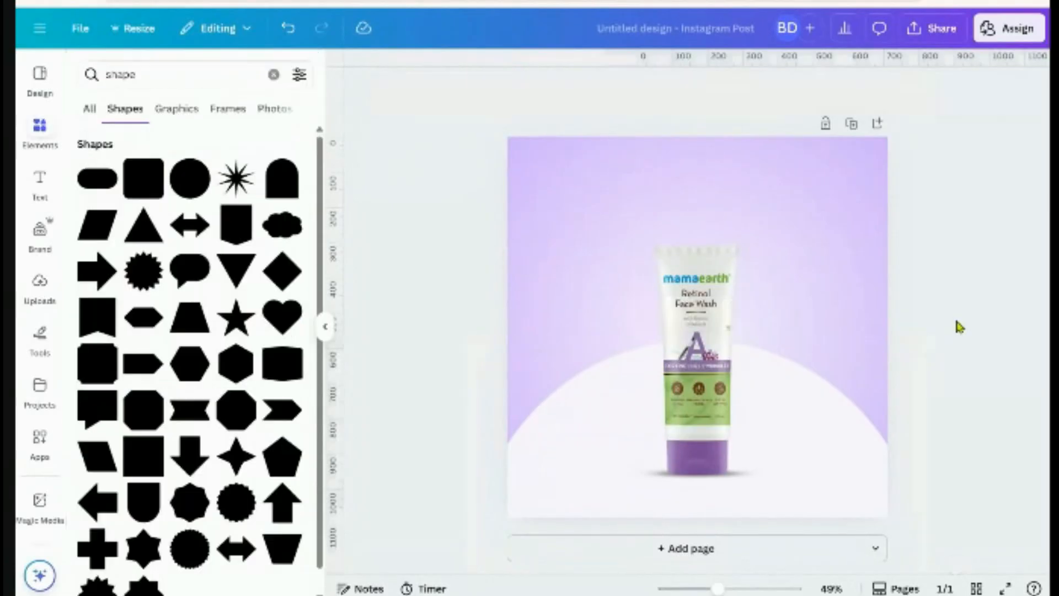
Group the tube with its shadow line, enlarge it, centre it horizontally, and preview full screen
{"action": "left_click", "coordinate": [673, 329]}
{"action": "left_click", "coordinate": [640, 477]}
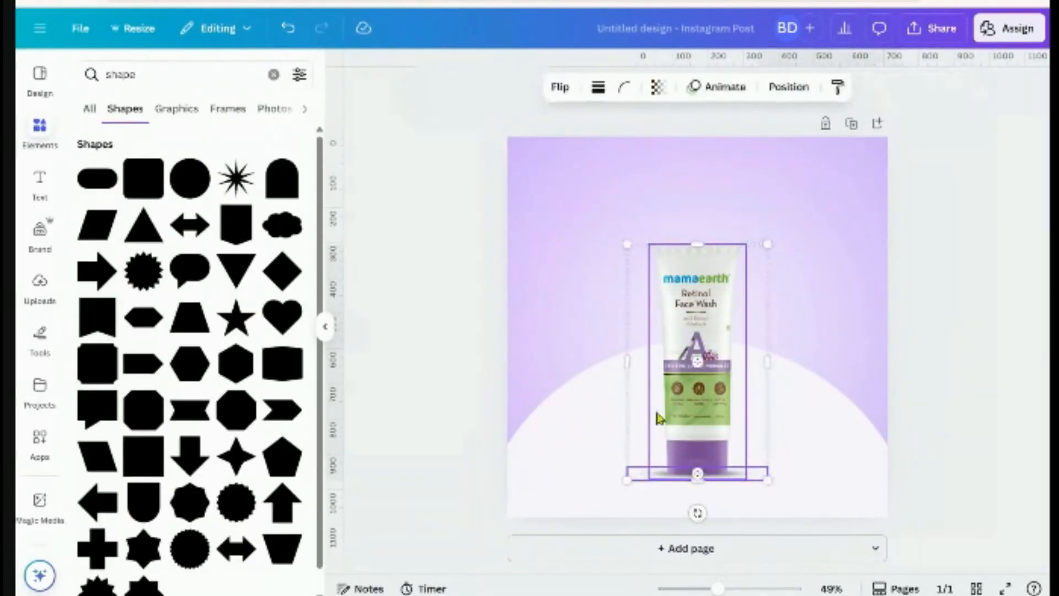
{"action": "left_click", "coordinate": [649, 216]}
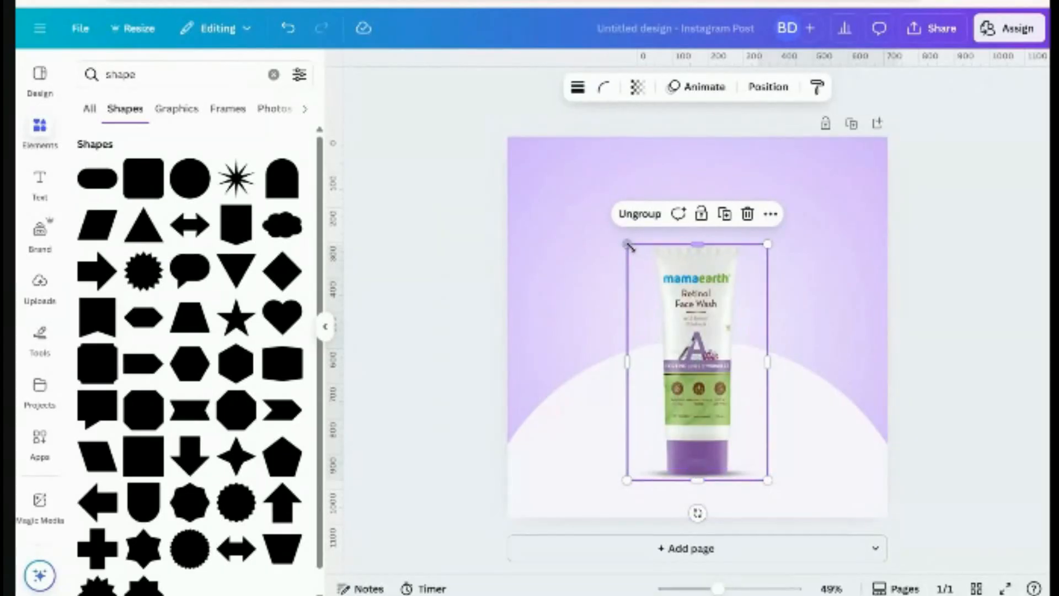
{"action": "left_click_drag", "start_coordinate": [629, 246], "coordinate": [612, 232]}
{"action": "left_click_drag", "start_coordinate": [707, 382], "coordinate": [698, 386]}
{"action": "left_click", "coordinate": [768, 86]}
{"action": "left_click", "coordinate": [253, 282]}
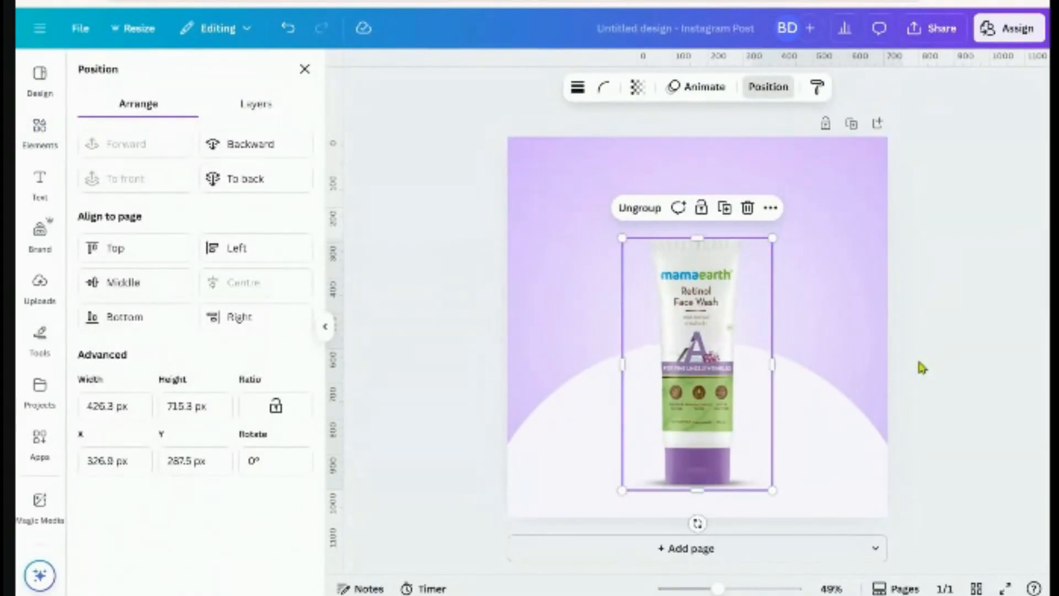
{"action": "left_click", "coordinate": [925, 364]}
{"action": "left_click", "coordinate": [1005, 585]}
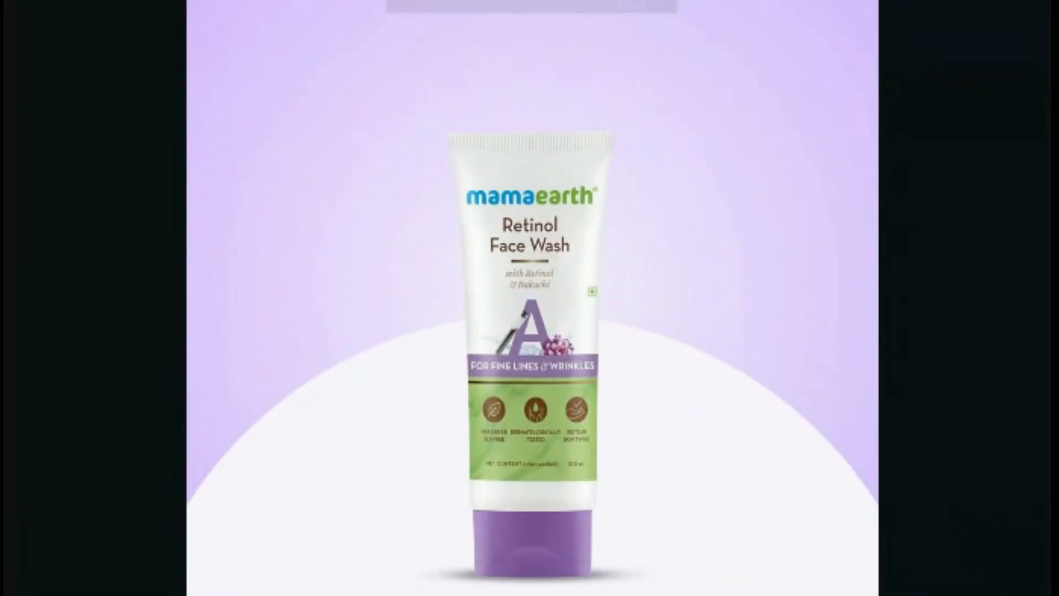
{"action": "key", "text": "Escape"}
Ungroup, nudge the shadow up slightly, and regroup it with the tube
{"action": "left_click", "coordinate": [955, 418]}
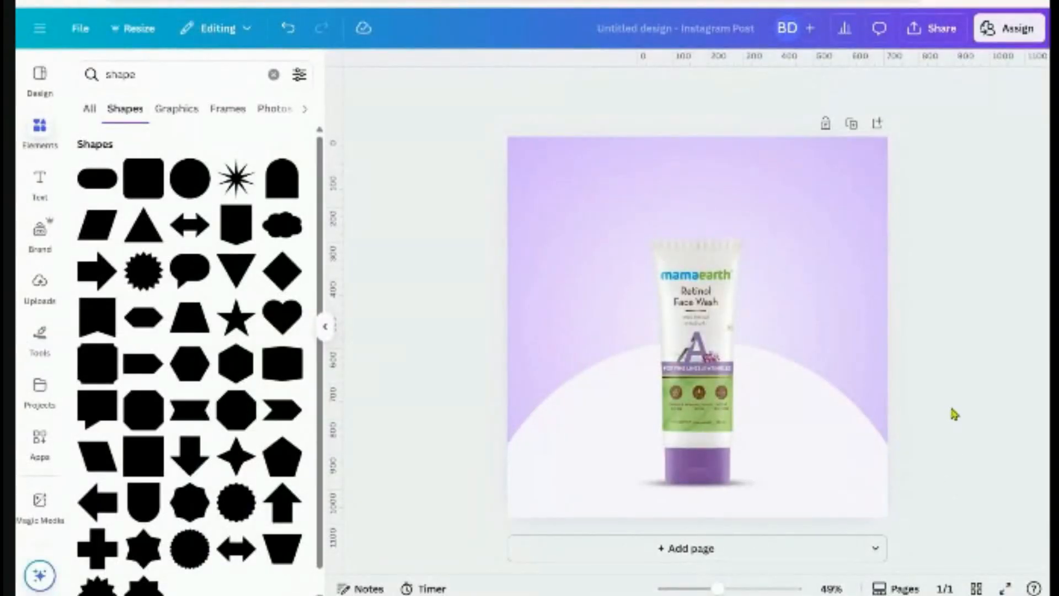
{"action": "left_click", "coordinate": [736, 482]}
{"action": "left_click", "coordinate": [665, 208]}
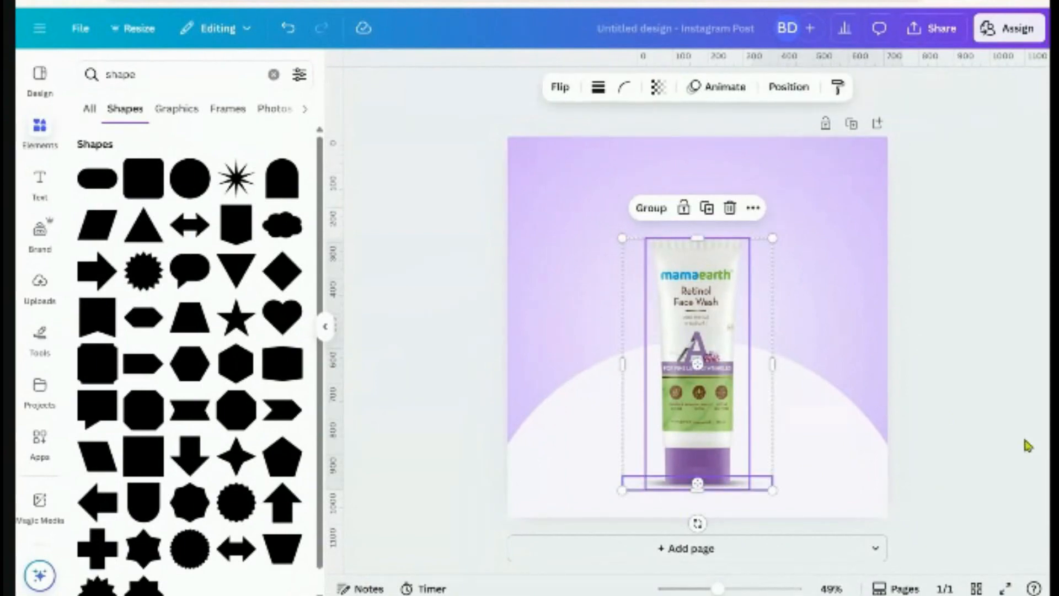
{"action": "left_click", "coordinate": [976, 461]}
{"action": "left_click", "coordinate": [760, 489]}
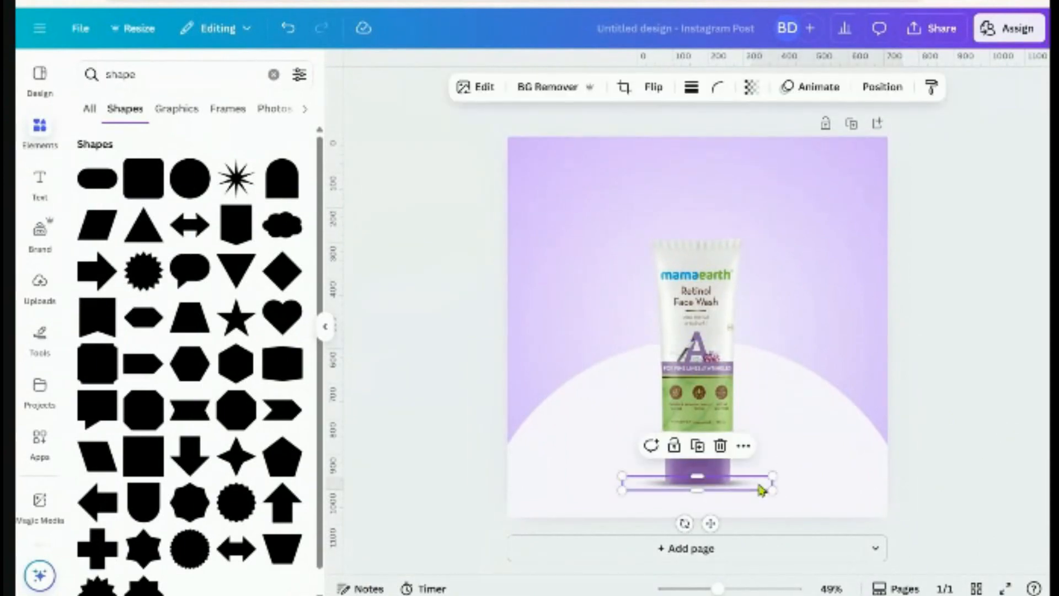
{"action": "key", "text": "Up"}
{"action": "left_click", "coordinate": [958, 486]}
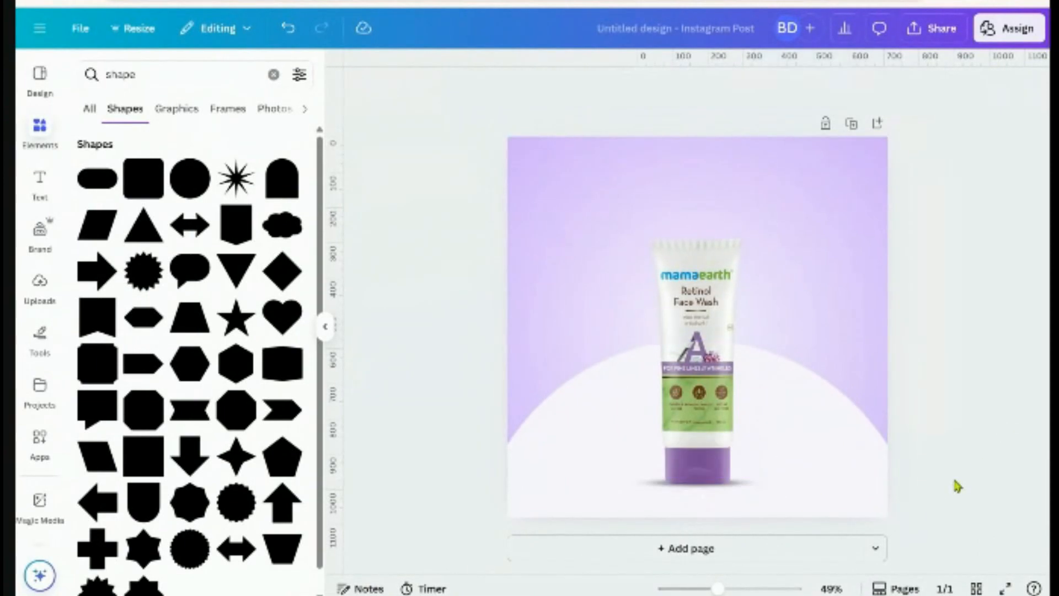
{"action": "left_click", "coordinate": [753, 492]}
{"action": "left_click", "coordinate": [709, 427], "text": "shift"}
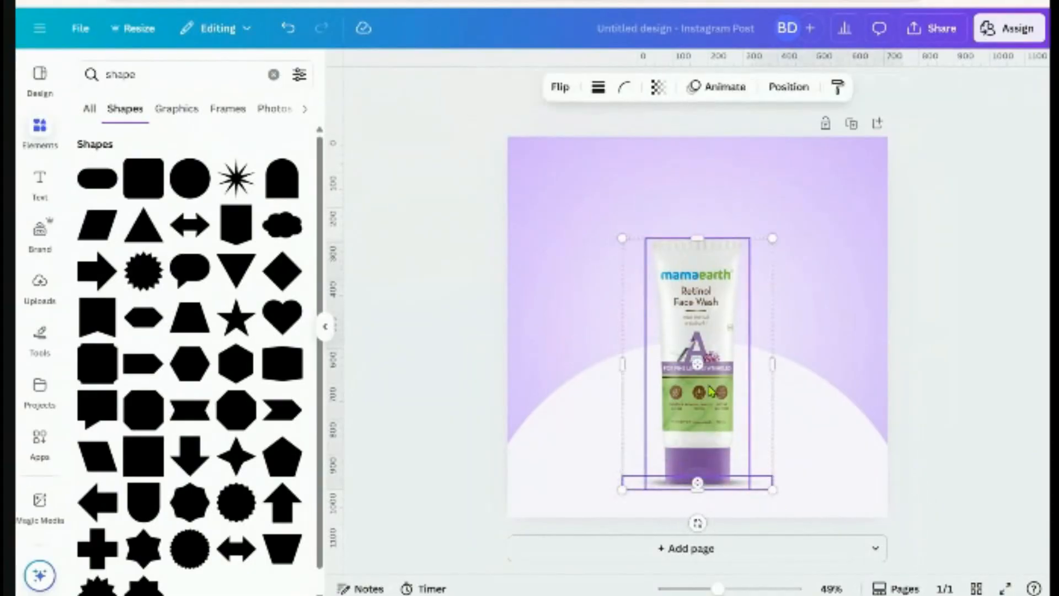
{"action": "left_click", "coordinate": [646, 209]}
{"action": "left_click", "coordinate": [953, 347]}
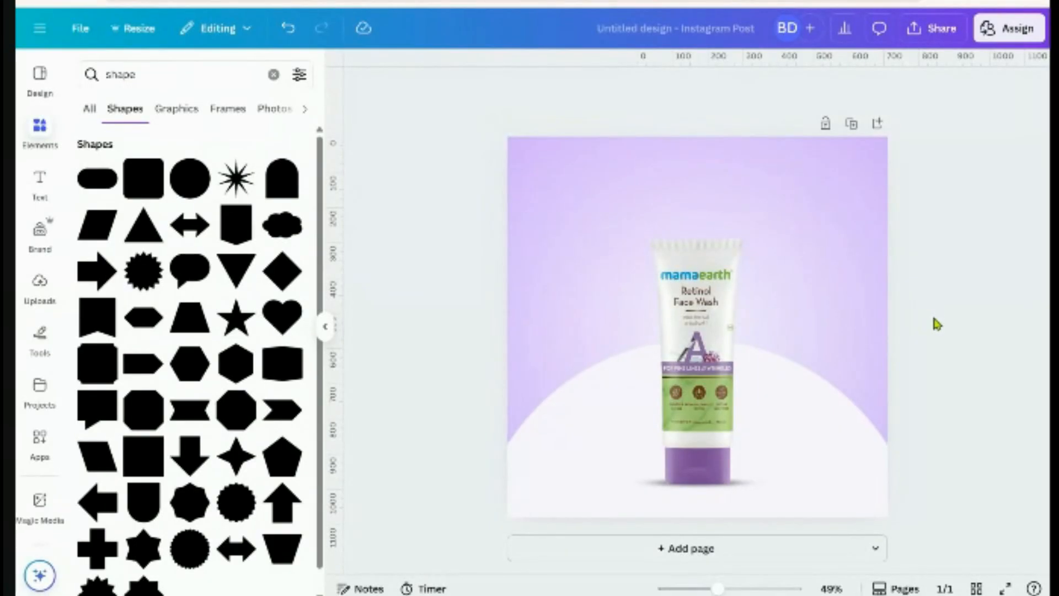
Search Elements for 'cucumber slice' and add the cucumber slices photo from All photos
{"action": "left_click", "coordinate": [40, 131]}
{"action": "left_click", "coordinate": [141, 82]}
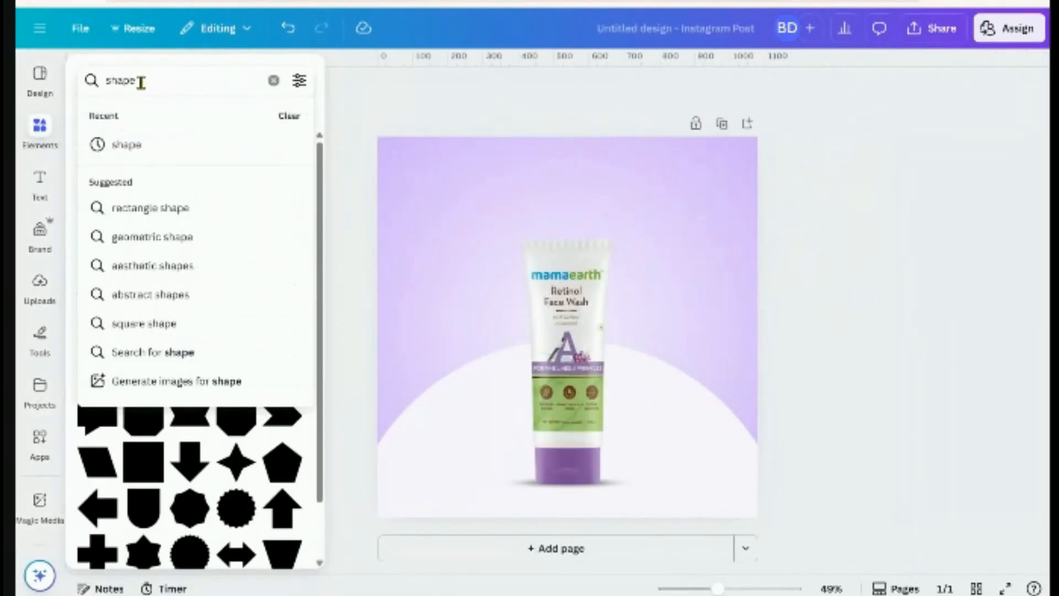
{"action": "left_click_drag", "start_coordinate": [141, 83], "coordinate": [95, 82]}
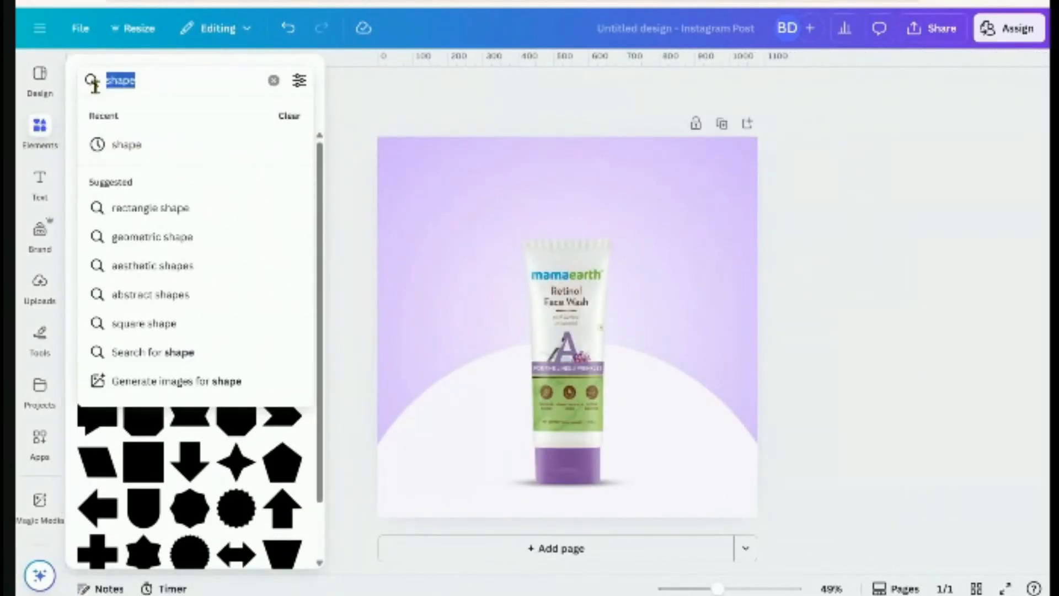
{"action": "type", "text": "cu"}
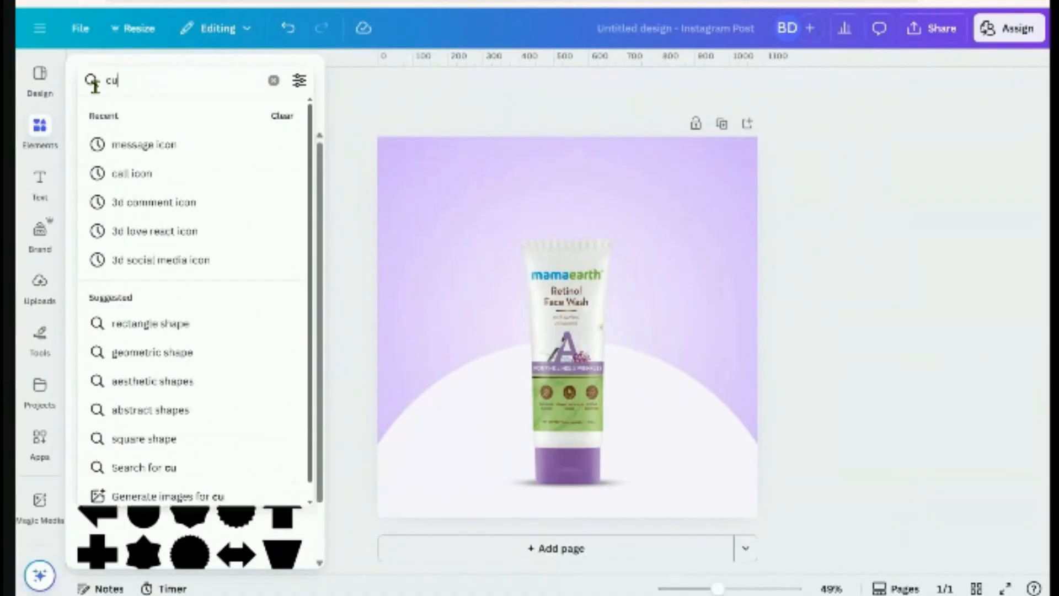
{"action": "type", "text": "cum"}
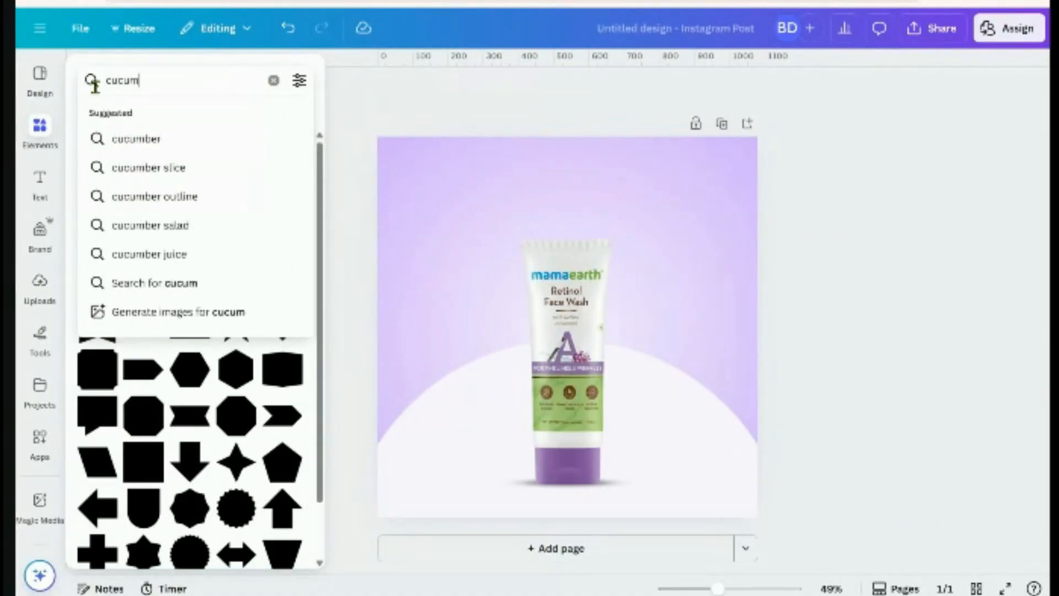
{"action": "type", "text": "ber slice"}
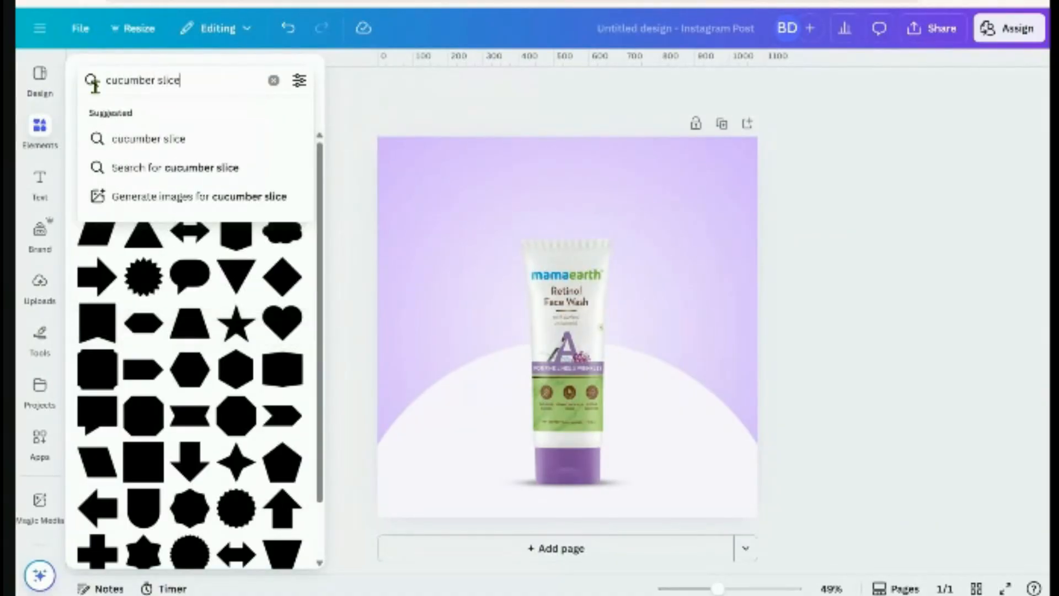
{"action": "key", "text": "Return"}
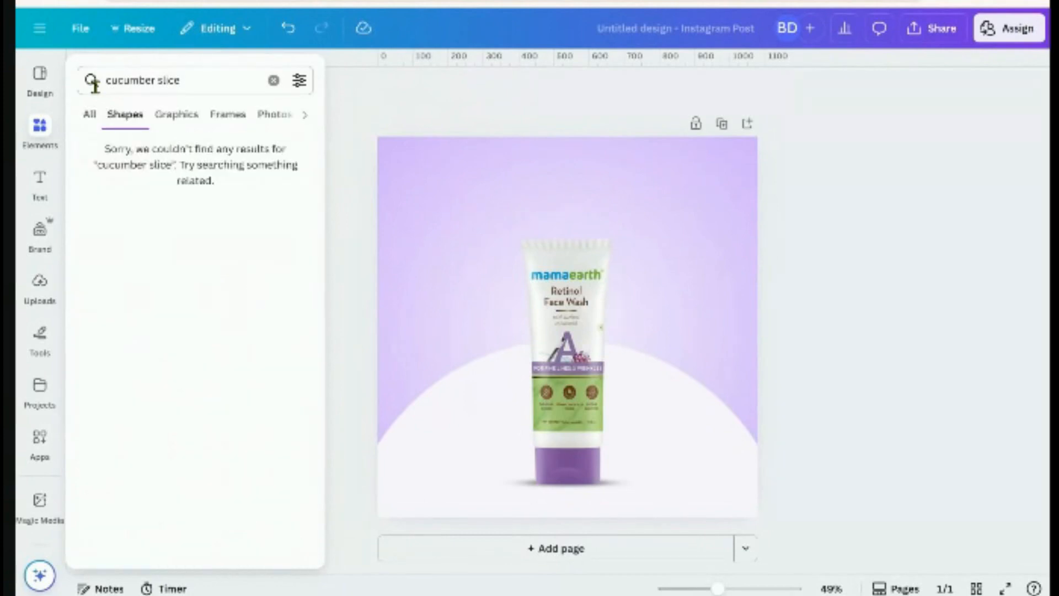
{"action": "left_click", "coordinate": [96, 123]}
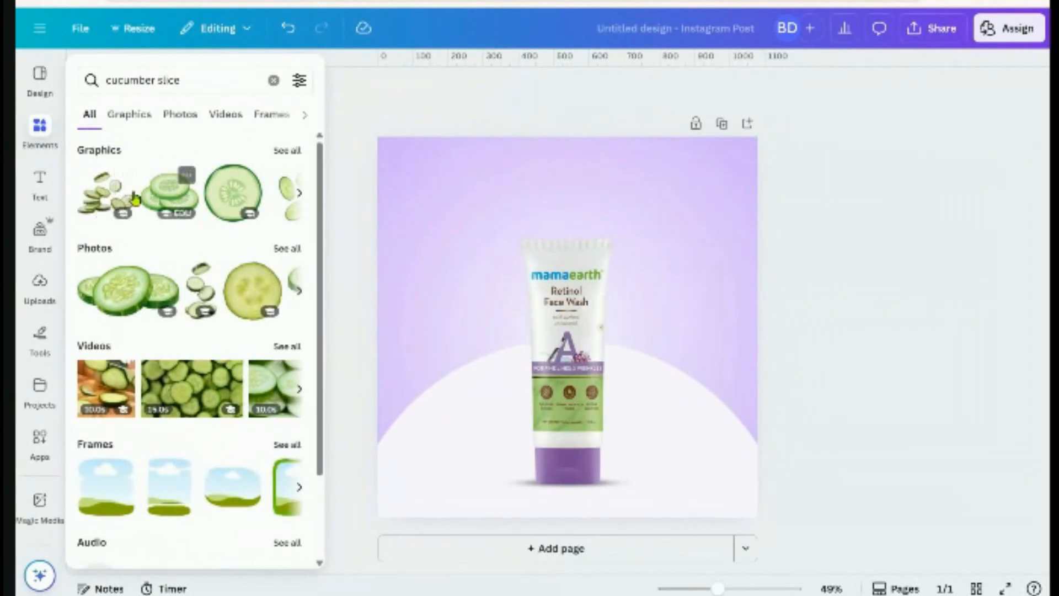
{"action": "left_click", "coordinate": [287, 248]}
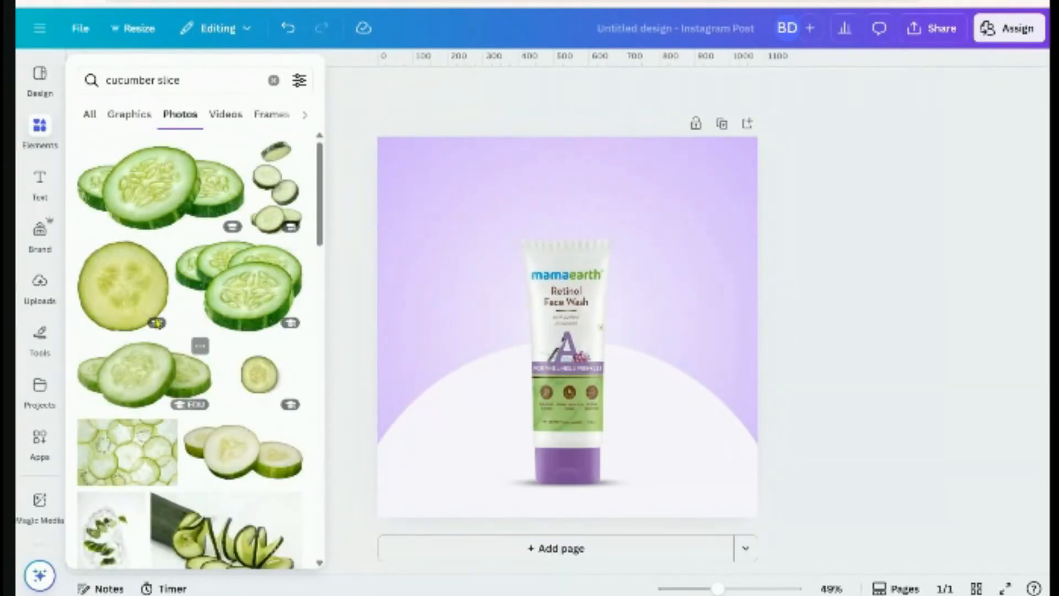
{"action": "scroll", "coordinate": [185, 403], "scroll_direction": "down", "scroll_amount": 5}
{"action": "scroll", "coordinate": [185, 403], "scroll_direction": "up", "scroll_amount": 5}
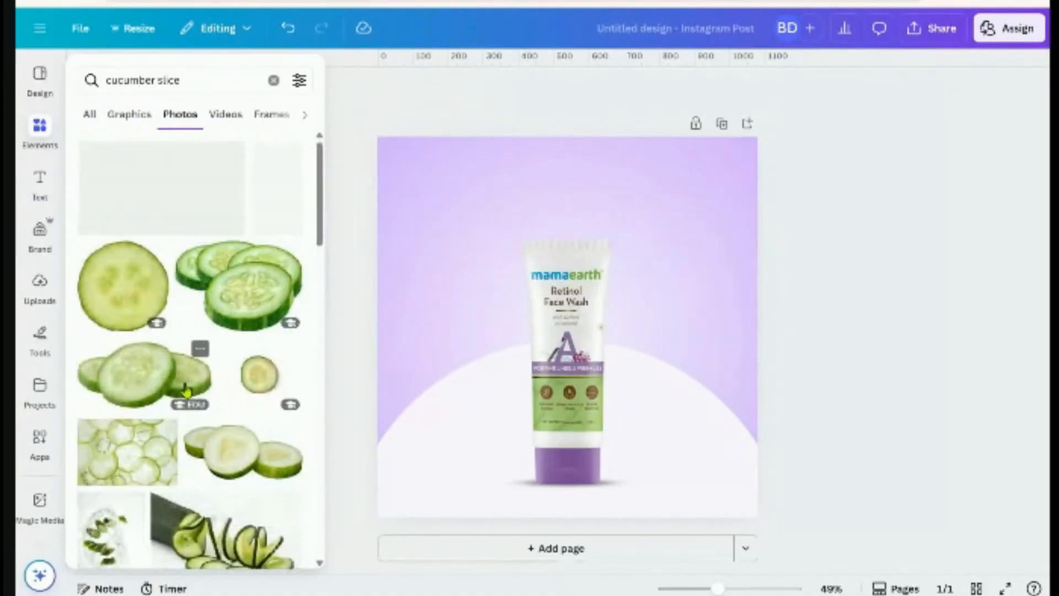
{"action": "left_click", "coordinate": [153, 205]}
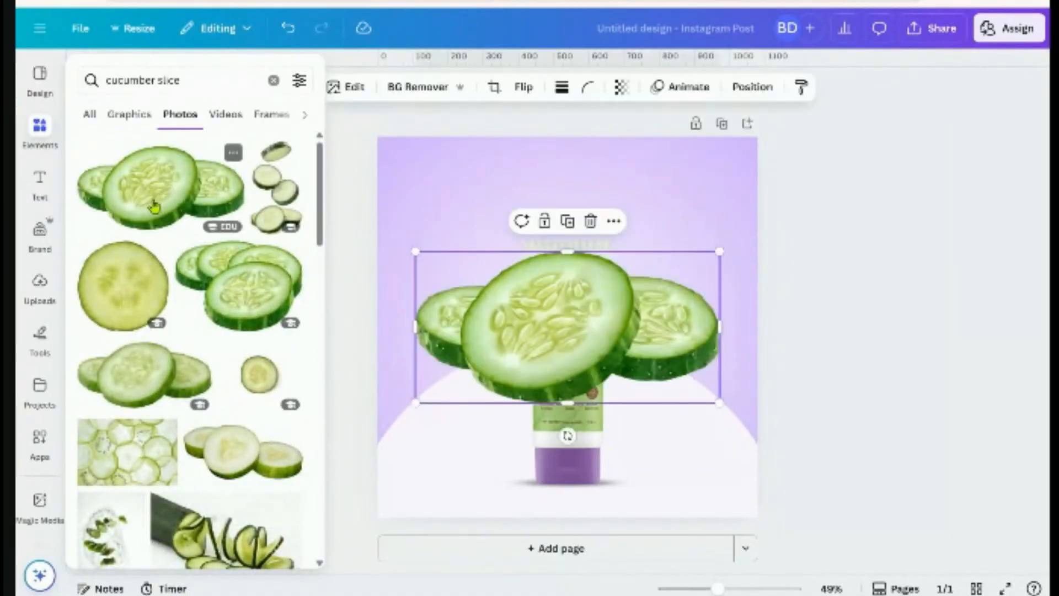
Shrink the cucumber slices and place them beside the tube's base
{"action": "left_click_drag", "start_coordinate": [414, 250], "coordinate": [578, 333]}
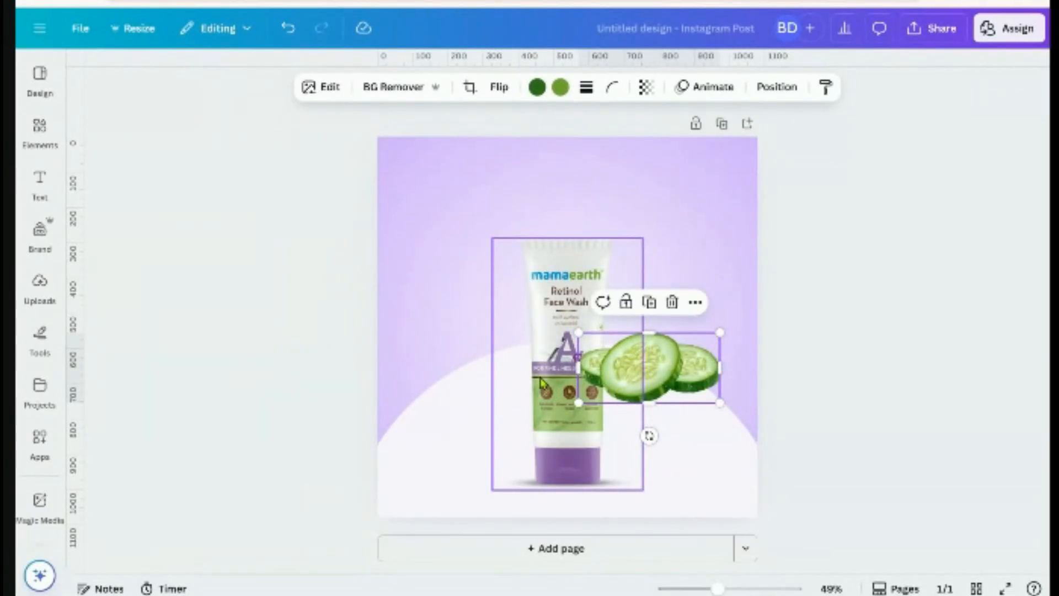
{"action": "left_click_drag", "start_coordinate": [701, 386], "coordinate": [670, 475]}
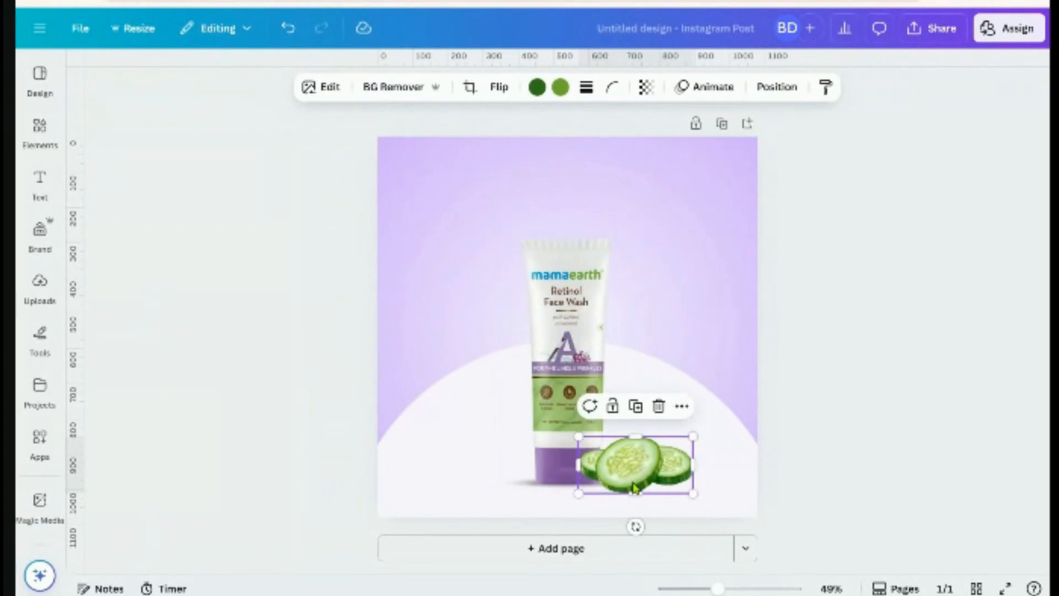
{"action": "left_click", "coordinate": [838, 475]}
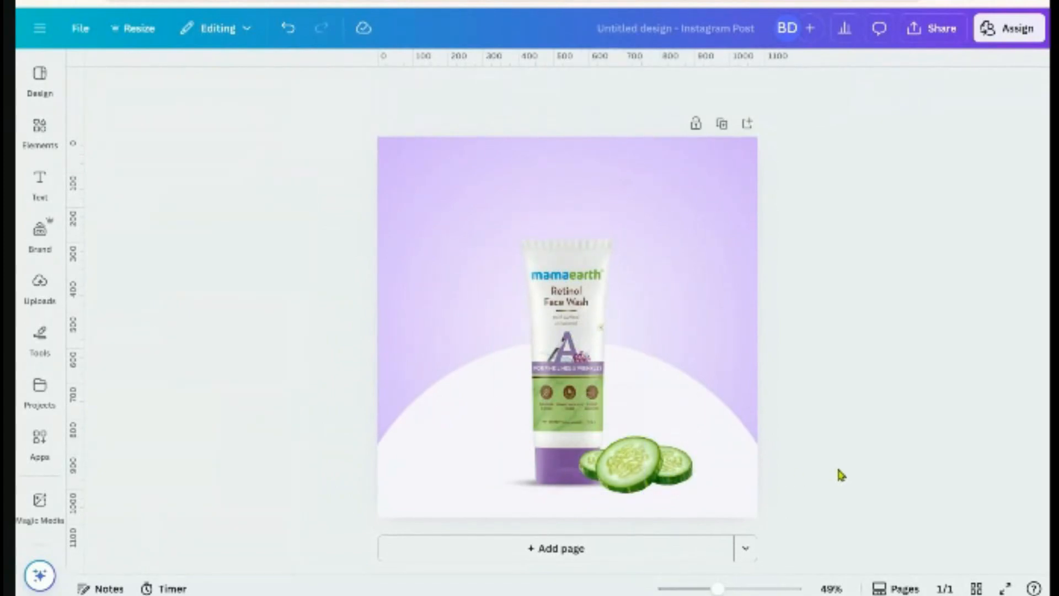
Enlarge the product group, recentre it horizontally, and lower the cucumbers slightly
{"action": "left_click", "coordinate": [522, 455]}
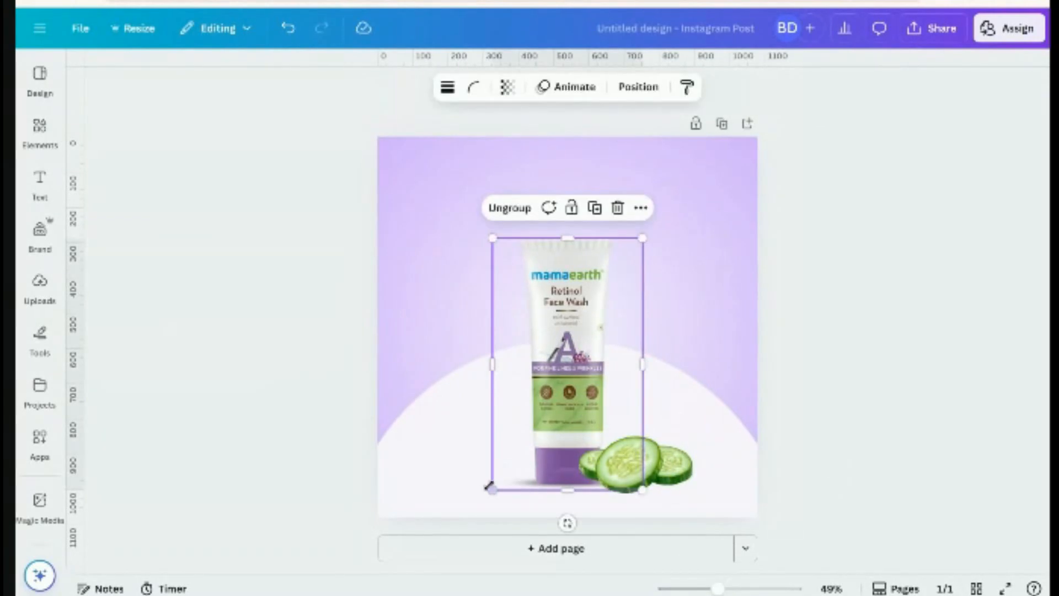
{"action": "left_click_drag", "start_coordinate": [492, 488], "coordinate": [486, 499]}
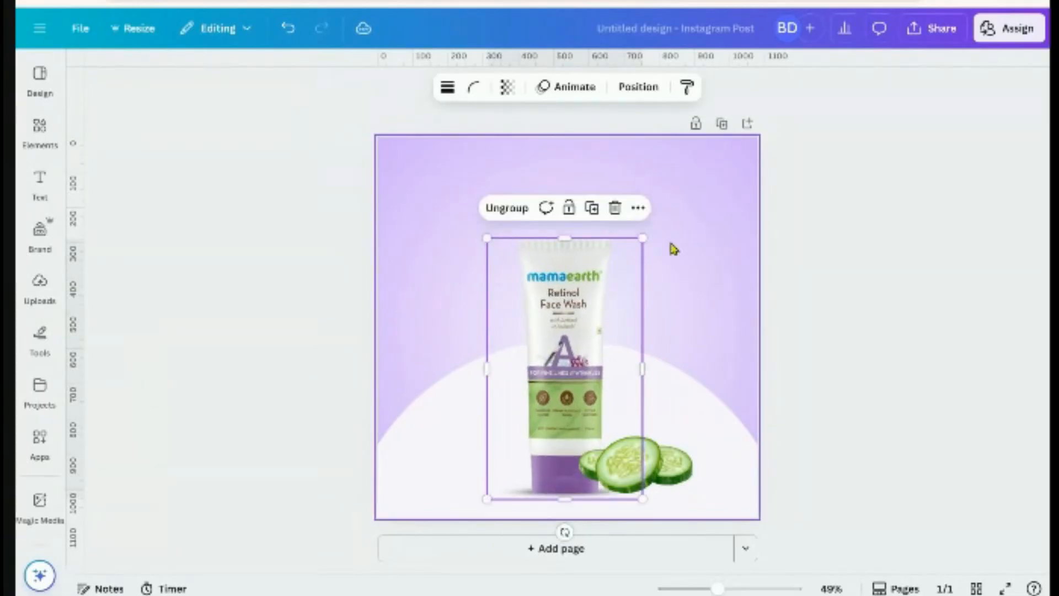
{"action": "left_click", "coordinate": [658, 89]}
{"action": "left_click", "coordinate": [260, 296]}
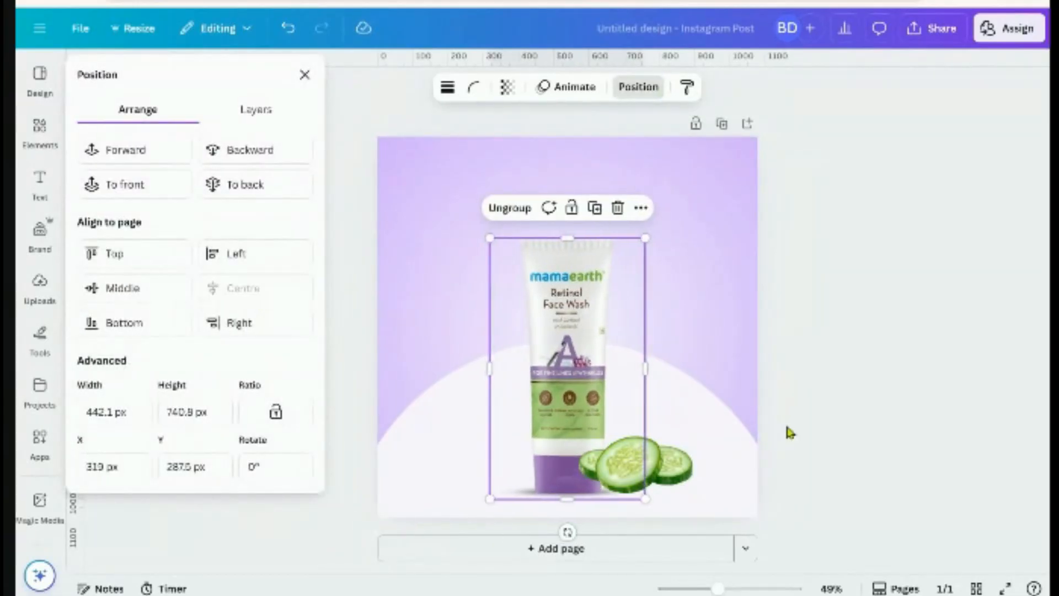
{"action": "left_click", "coordinate": [790, 433]}
{"action": "left_click", "coordinate": [635, 467]}
{"action": "left_click_drag", "start_coordinate": [635, 467], "coordinate": [635, 476]}
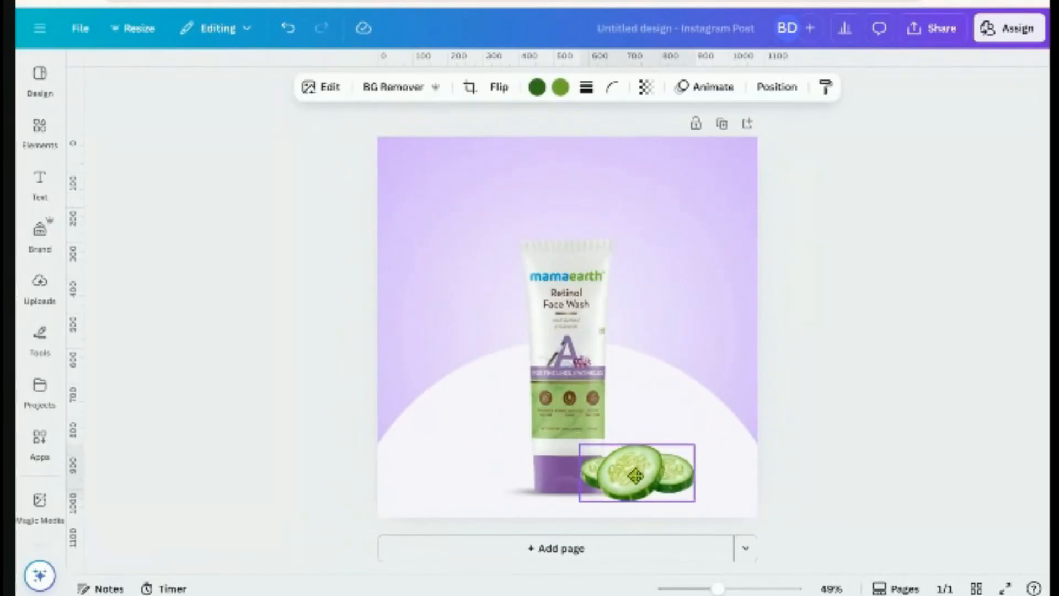
{"action": "left_click", "coordinate": [812, 456]}
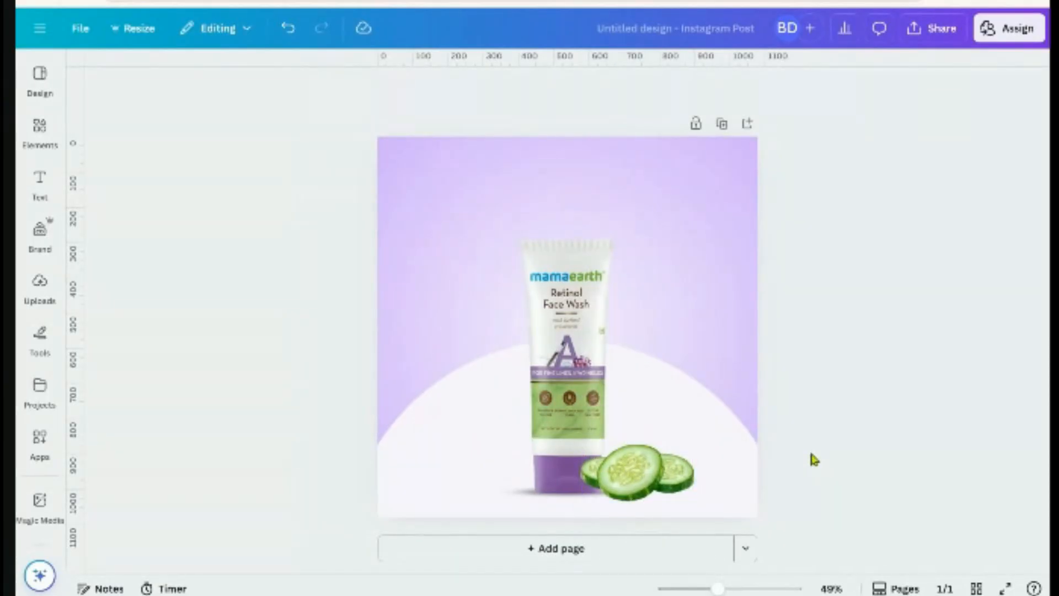
{"action": "left_click", "coordinate": [524, 496]}
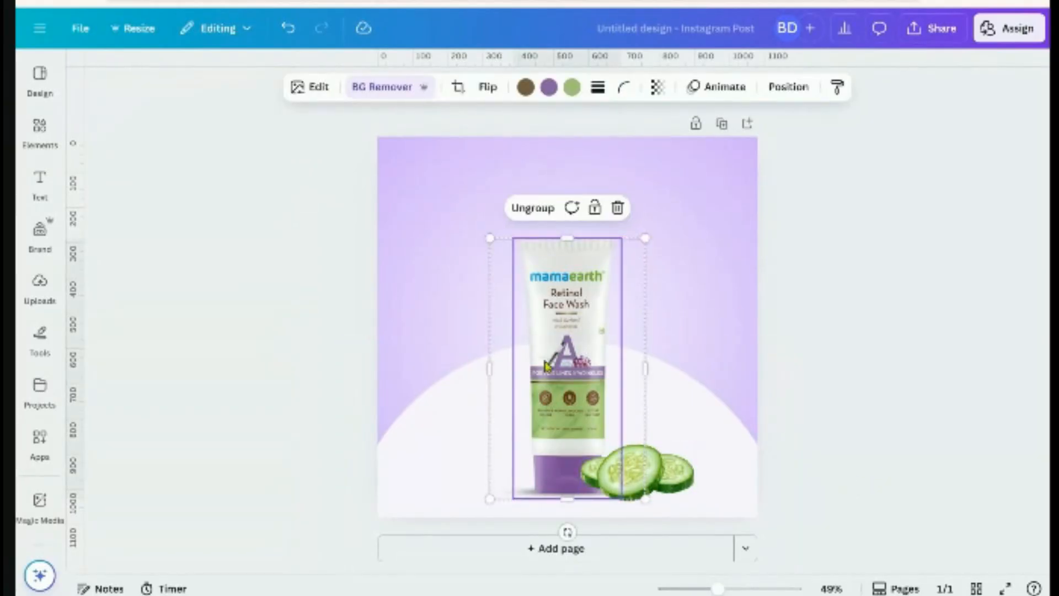
{"action": "left_click", "coordinate": [818, 313]}
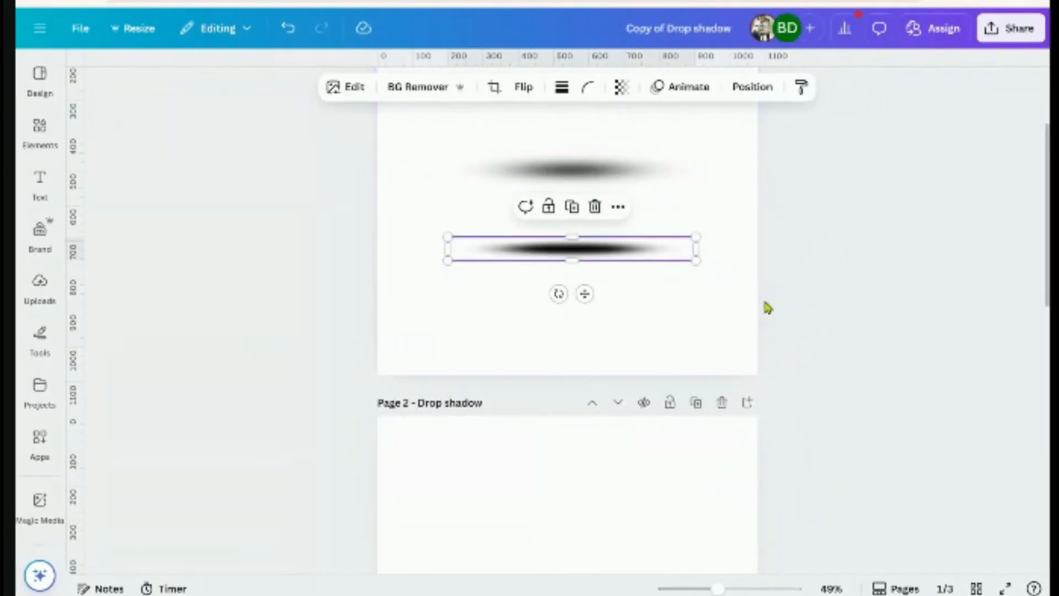
Paste the copied drop shadow into the post above the product
{"action": "left_click", "coordinate": [665, 189]}
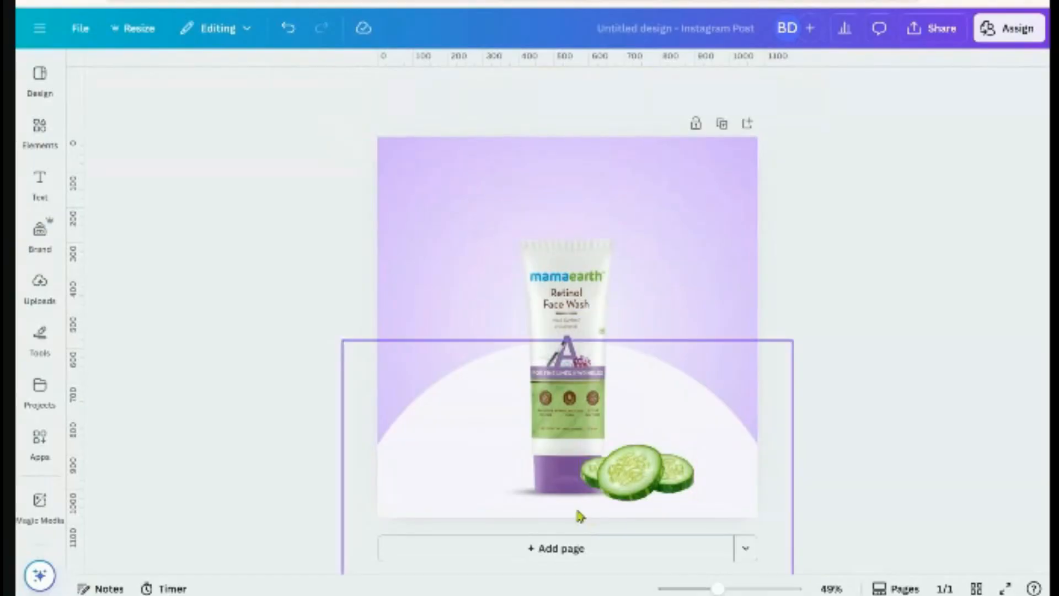
{"action": "key", "text": "ctrl+v"}
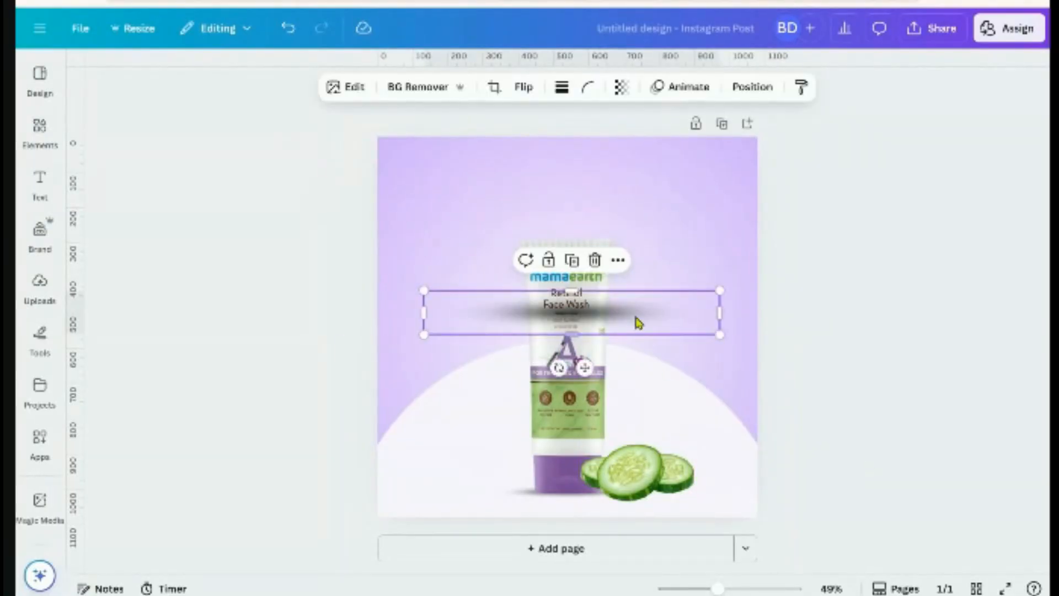
{"action": "left_click_drag", "start_coordinate": [636, 321], "coordinate": [624, 200]}
Search Elements for 'drop shadow' and move the shadow down across the tube's lower half
{"action": "left_click", "coordinate": [40, 129]}
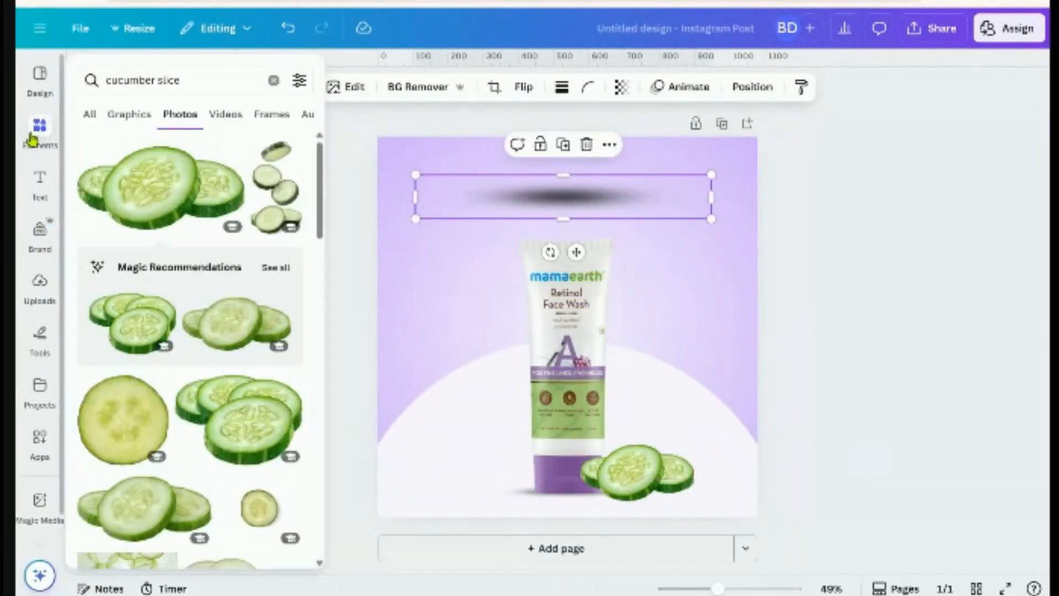
{"action": "double_click", "coordinate": [168, 74]}
{"action": "left_click_drag", "start_coordinate": [150, 81], "coordinate": [99, 80]}
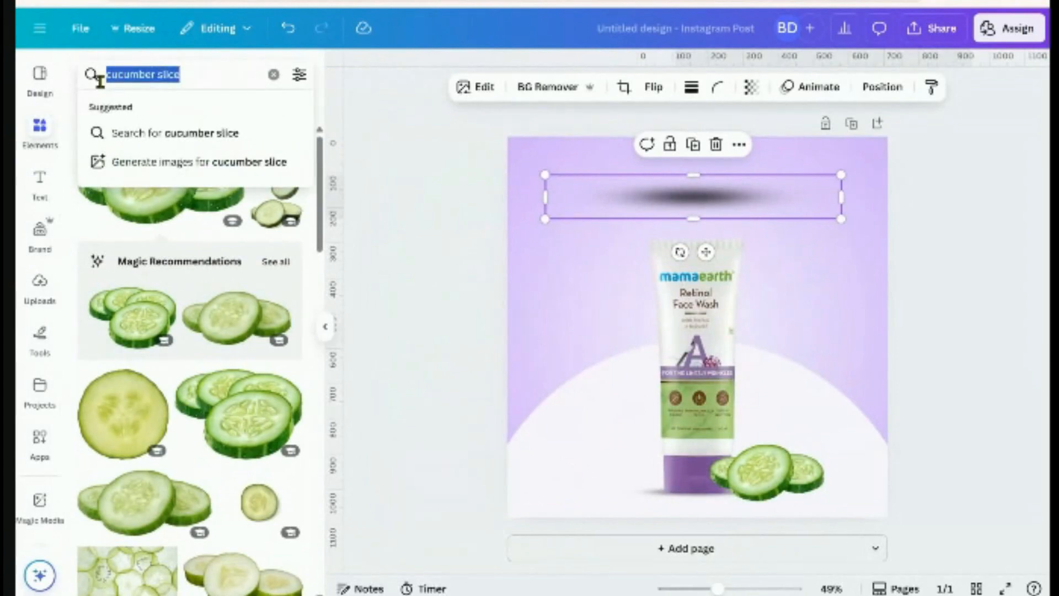
{"action": "type", "text": "drop shad"}
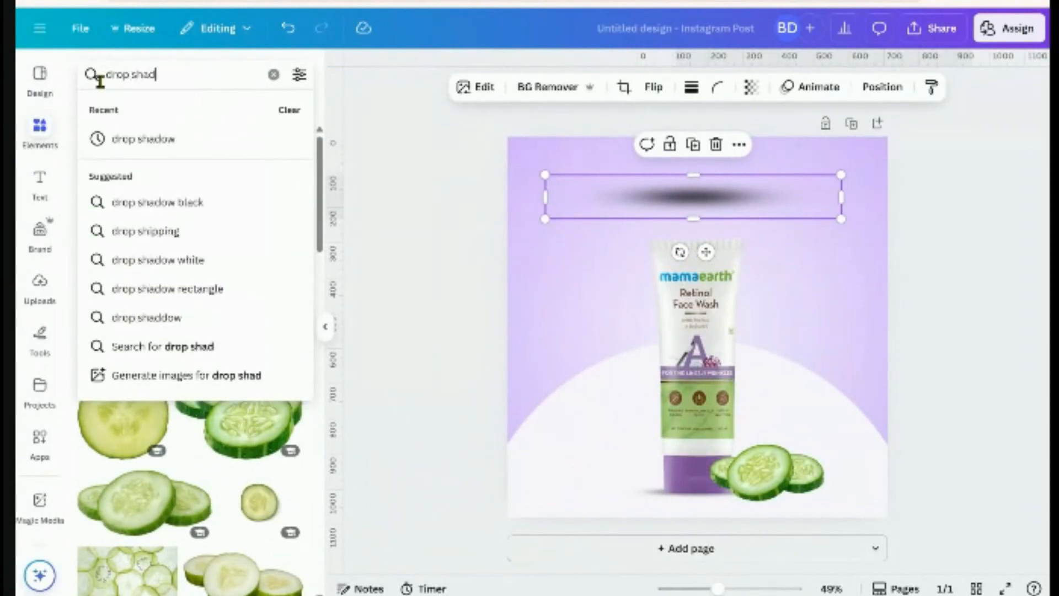
{"action": "type", "text": "ow"}
{"action": "key", "text": "Return"}
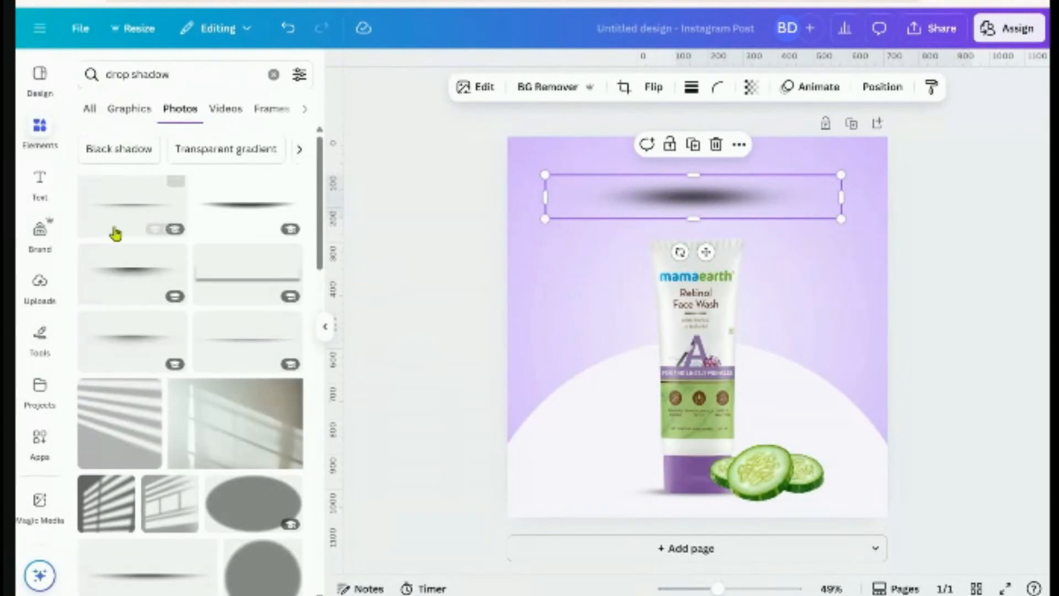
{"action": "left_click", "coordinate": [131, 109]}
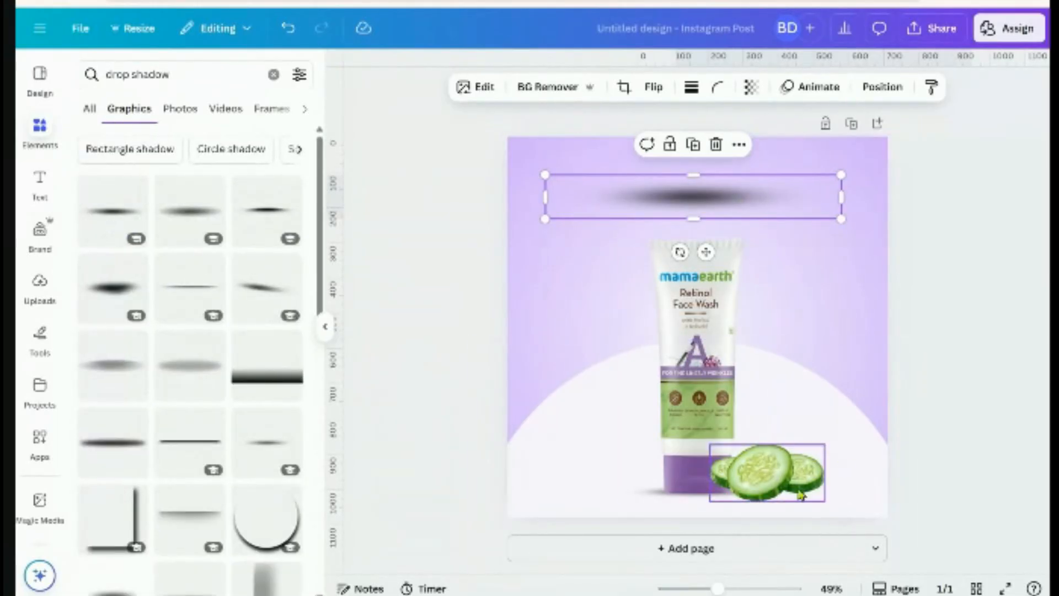
{"action": "left_click_drag", "start_coordinate": [706, 198], "coordinate": [739, 406]}
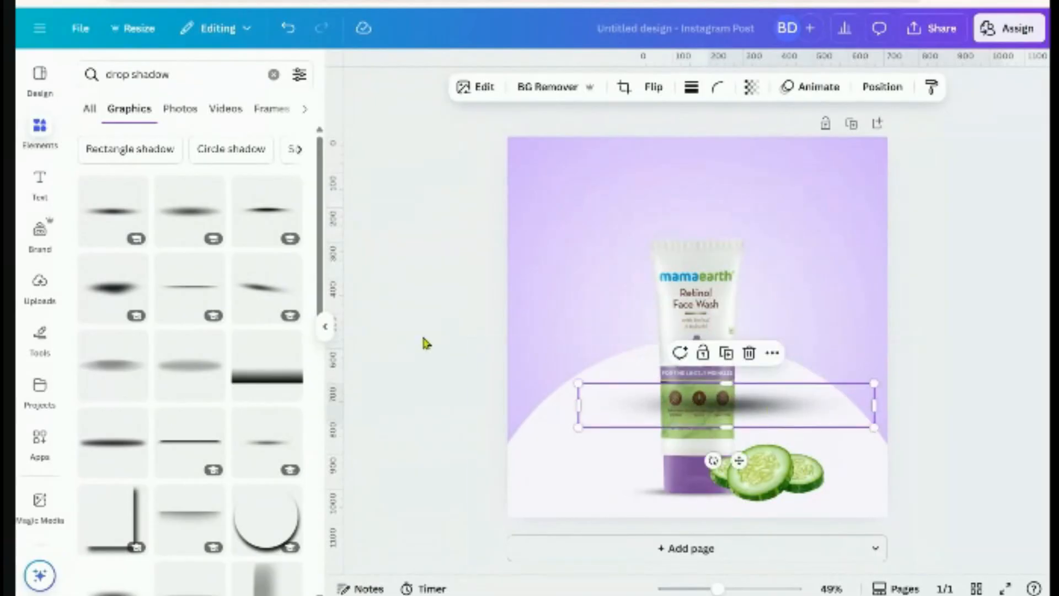
{"action": "left_click", "coordinate": [325, 326]}
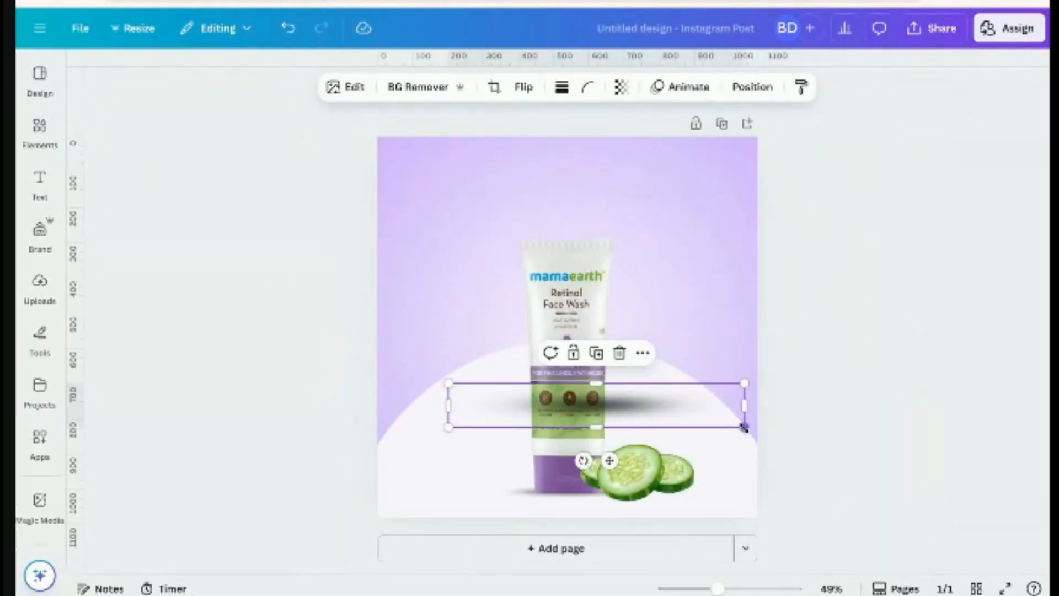
Flatten the shadow to about 328 by 56, duplicate it, and send the shadows backward
{"action": "left_click_drag", "start_coordinate": [743, 428], "coordinate": [648, 541]}
{"action": "scroll", "coordinate": [808, 499], "scroll_direction": "up", "scroll_amount": 5}
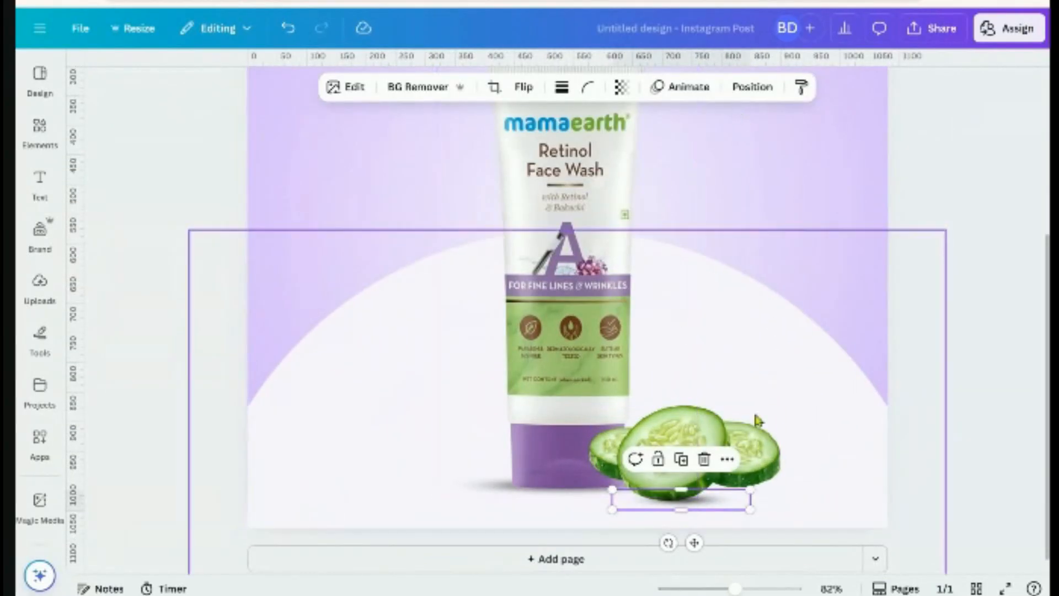
{"action": "left_click", "coordinate": [693, 466]}
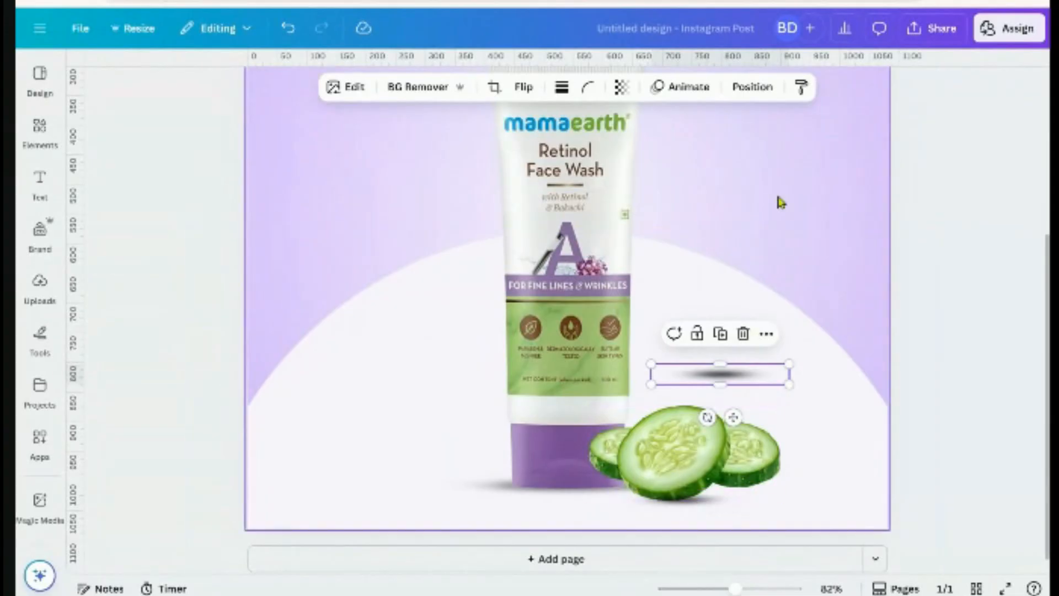
{"action": "left_click", "coordinate": [751, 89]}
{"action": "left_click", "coordinate": [255, 204]}
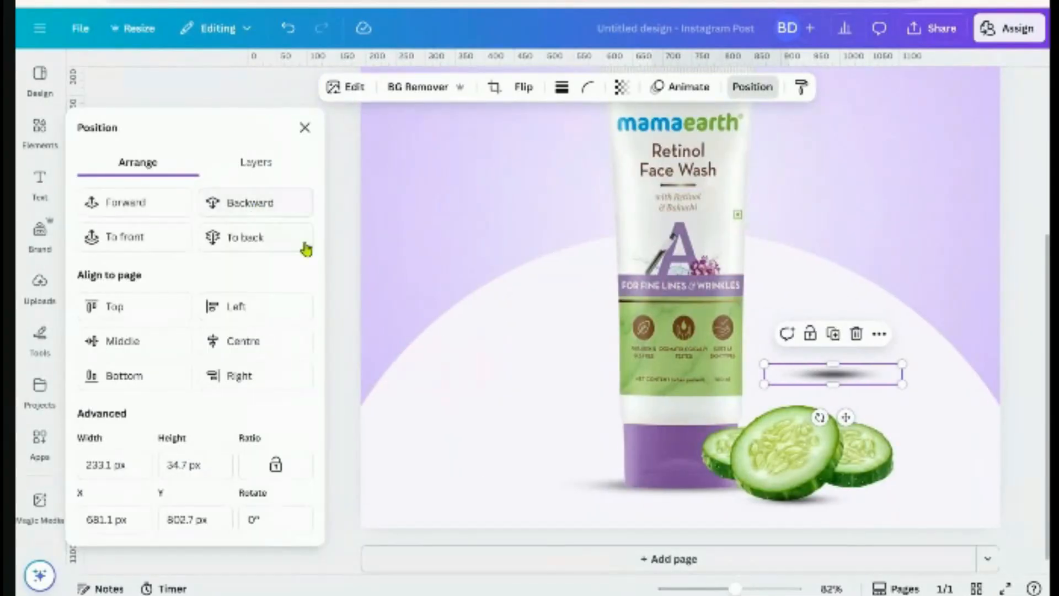
{"action": "left_click", "coordinate": [260, 199]}
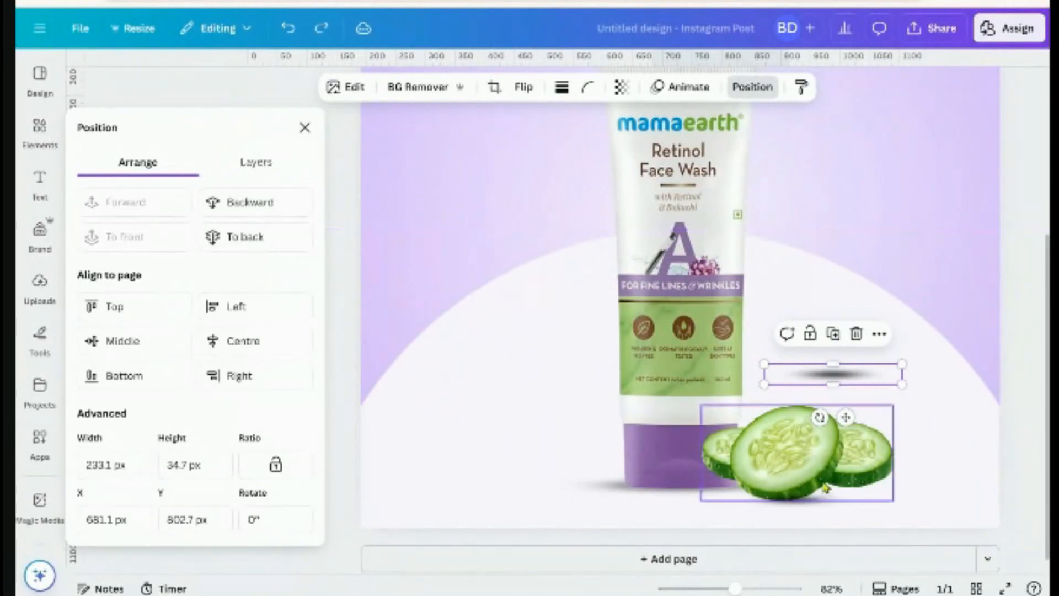
{"action": "left_click", "coordinate": [816, 501]}
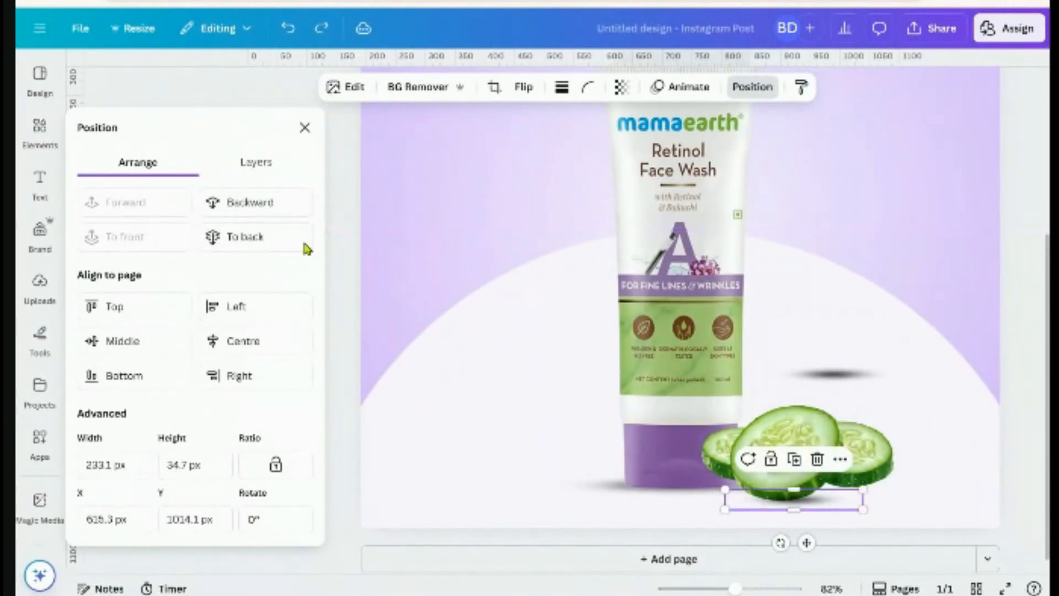
{"action": "left_click", "coordinate": [237, 204]}
{"action": "scroll", "coordinate": [799, 504], "scroll_direction": "up", "scroll_amount": 3}
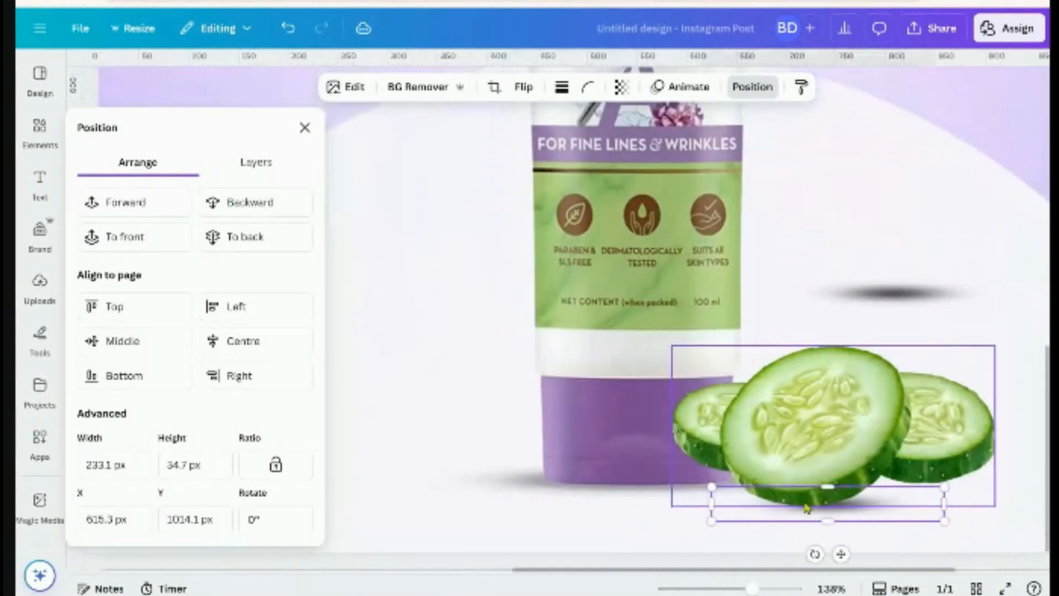
{"action": "scroll", "coordinate": [863, 504], "scroll_direction": "down", "scroll_amount": 5}
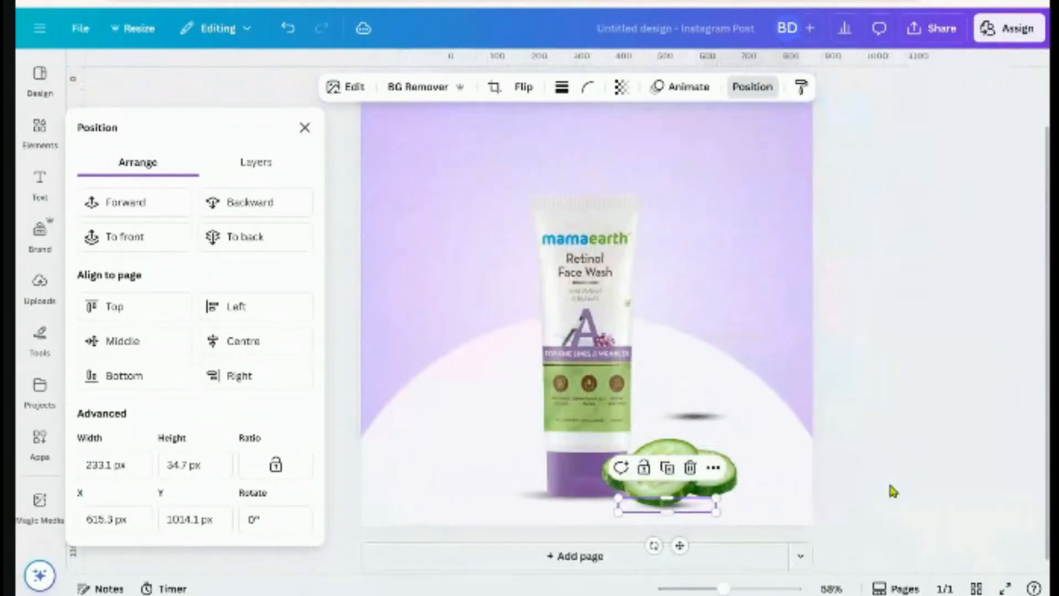
{"action": "left_click", "coordinate": [888, 485]}
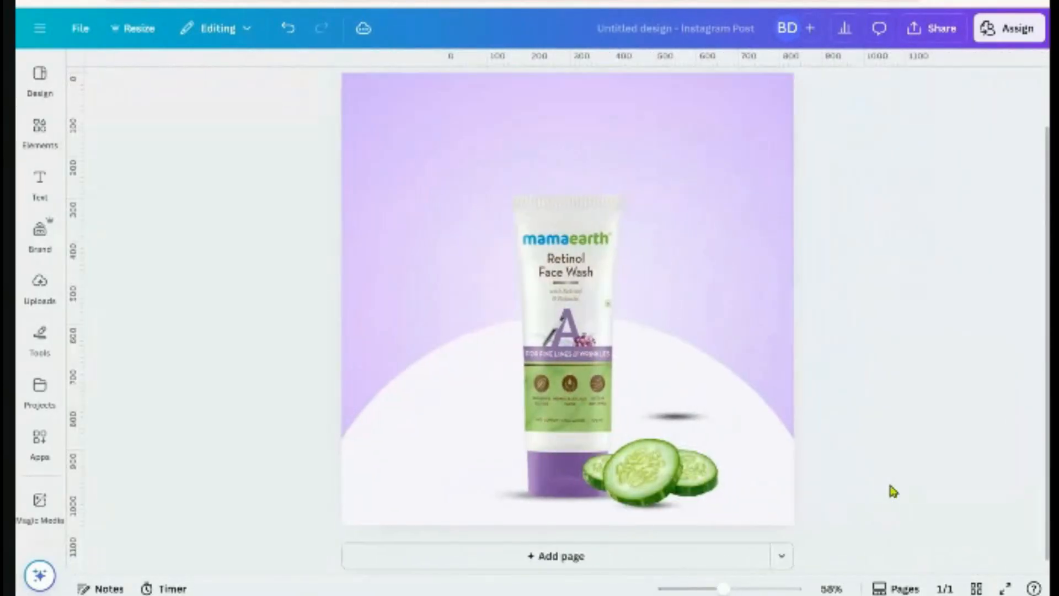
Nudge the shadow under the cucumbers left and set its transparency to 91
{"action": "left_click", "coordinate": [679, 513]}
{"action": "left_click_drag", "start_coordinate": [662, 544], "coordinate": [659, 544]}
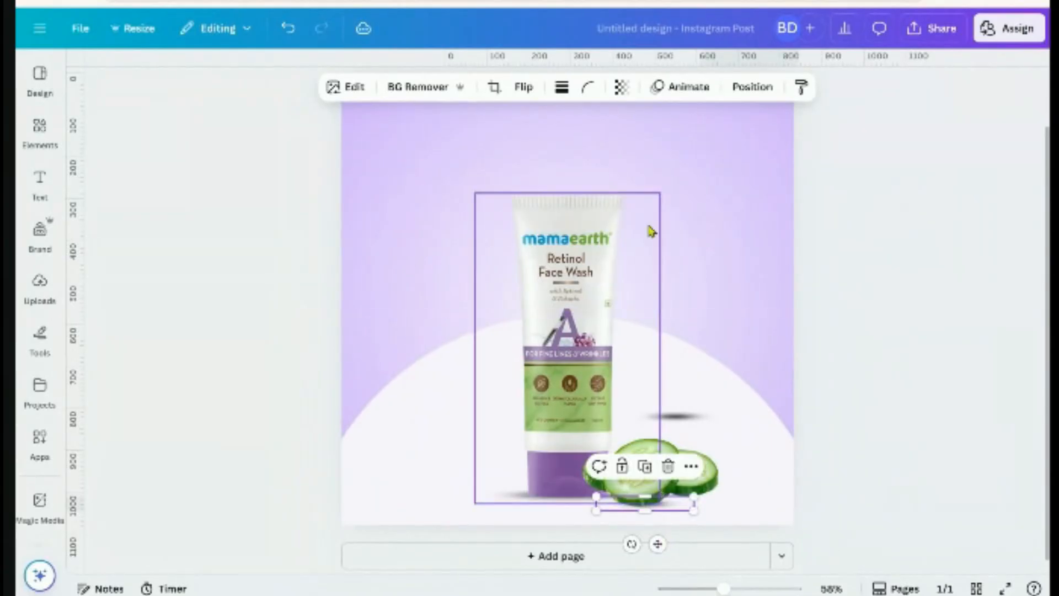
{"action": "left_click", "coordinate": [621, 87]}
{"action": "left_click", "coordinate": [636, 147]}
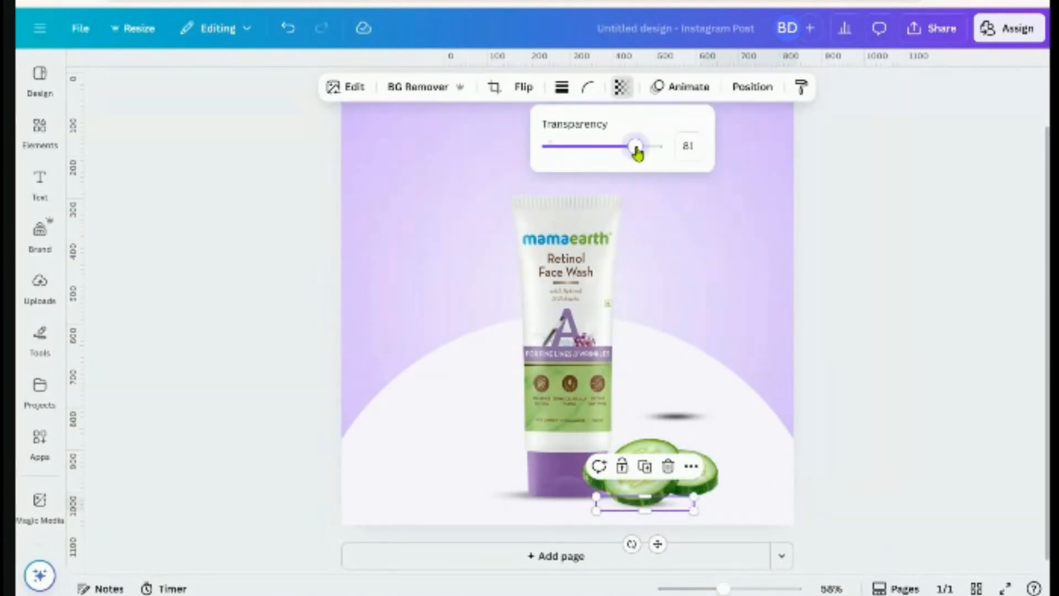
{"action": "left_click_drag", "start_coordinate": [636, 147], "coordinate": [649, 156]}
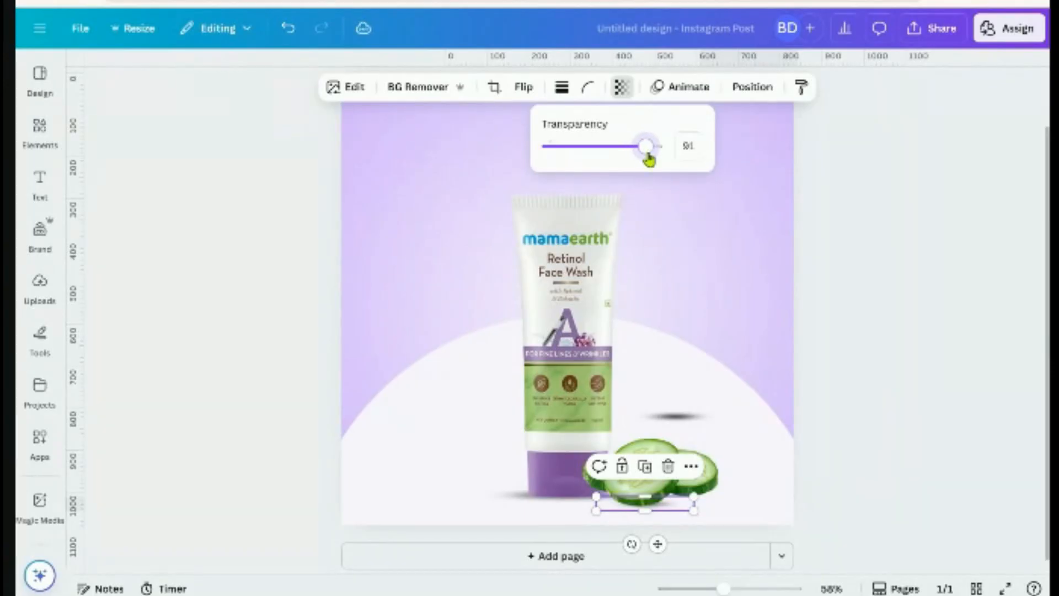
{"action": "left_click", "coordinate": [879, 369]}
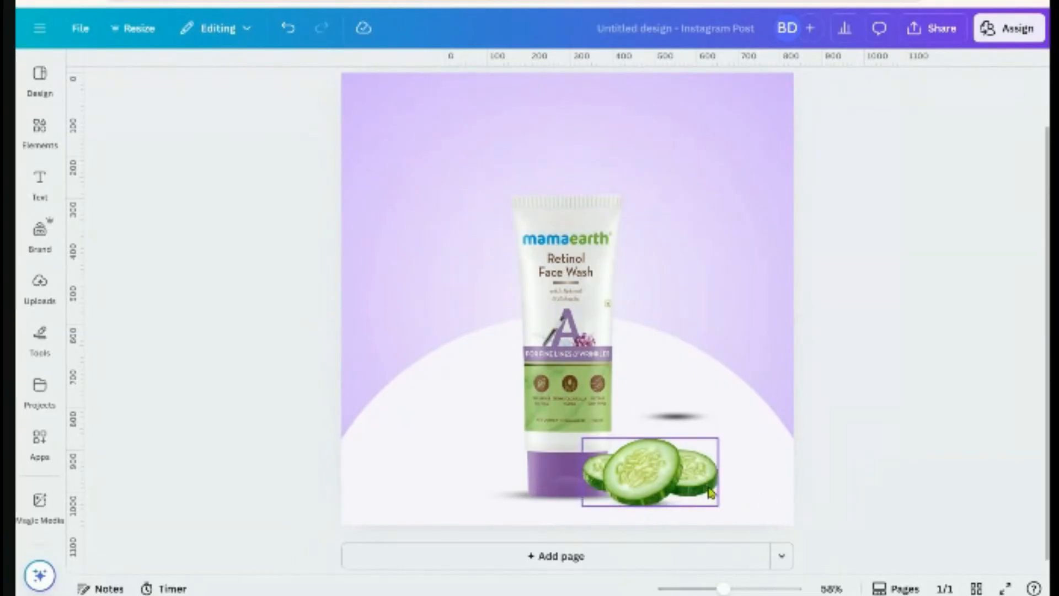
{"action": "left_click", "coordinate": [683, 416]}
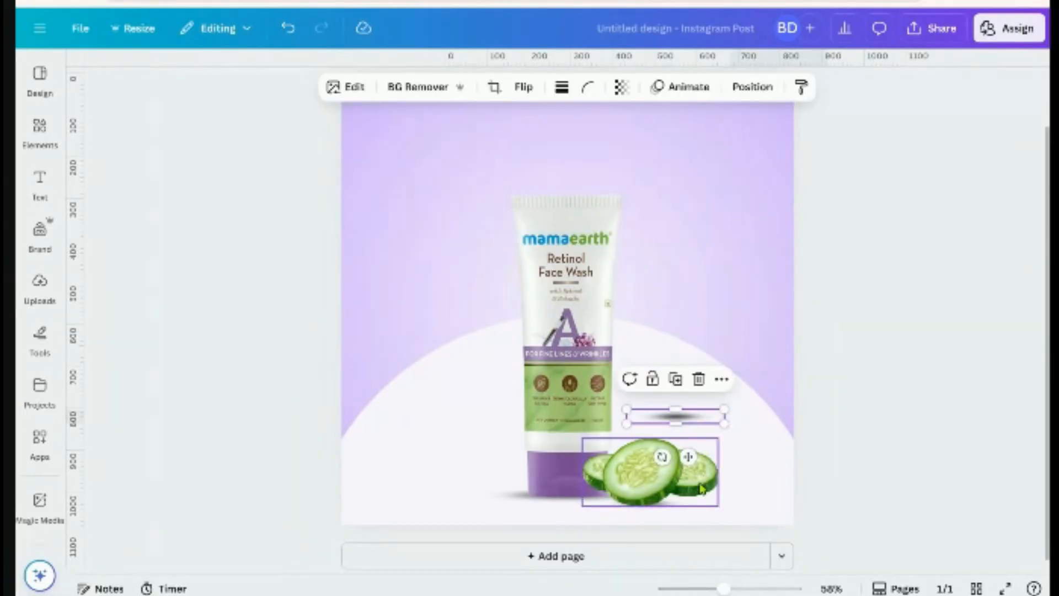
Drag the shadow from above to below the cucumbers and shift it left
{"action": "left_click_drag", "start_coordinate": [688, 456], "coordinate": [712, 538]}
{"action": "left_click", "coordinate": [894, 500]}
{"action": "scroll", "coordinate": [882, 494], "scroll_direction": "up", "scroll_amount": 5}
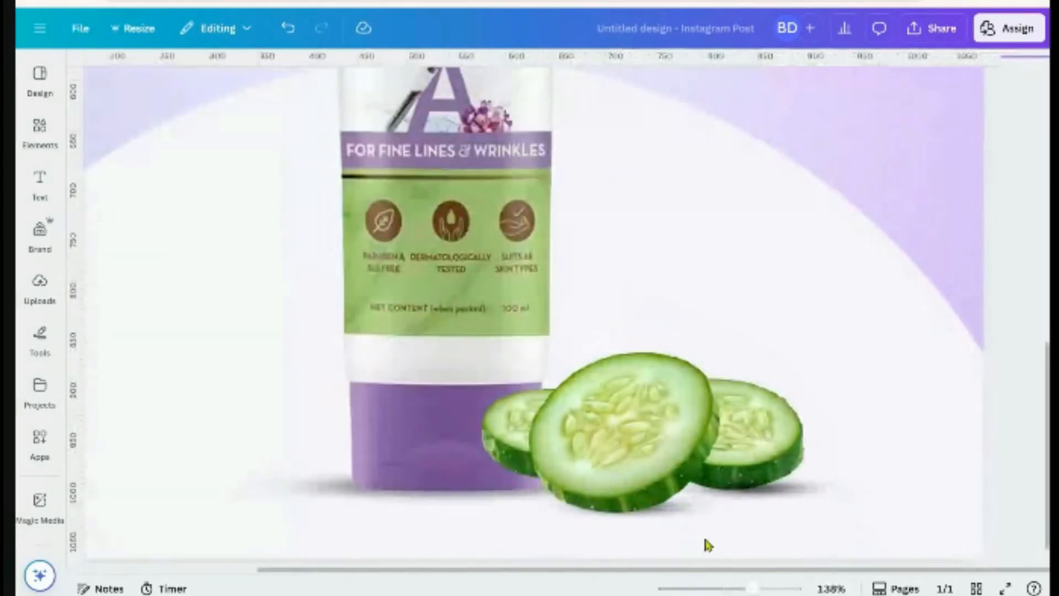
{"action": "scroll", "coordinate": [700, 529], "scroll_direction": "left", "scroll_amount": 2}
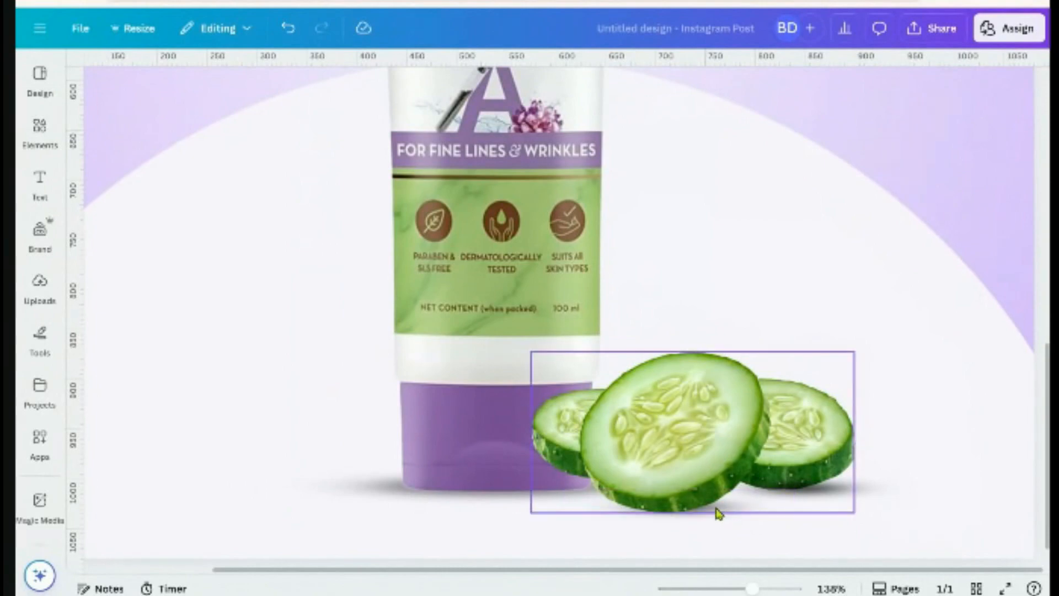
{"action": "left_click", "coordinate": [855, 489]}
{"action": "left_click_drag", "start_coordinate": [869, 494], "coordinate": [820, 491]}
{"action": "scroll", "coordinate": [810, 493], "scroll_direction": "down", "scroll_amount": 5}
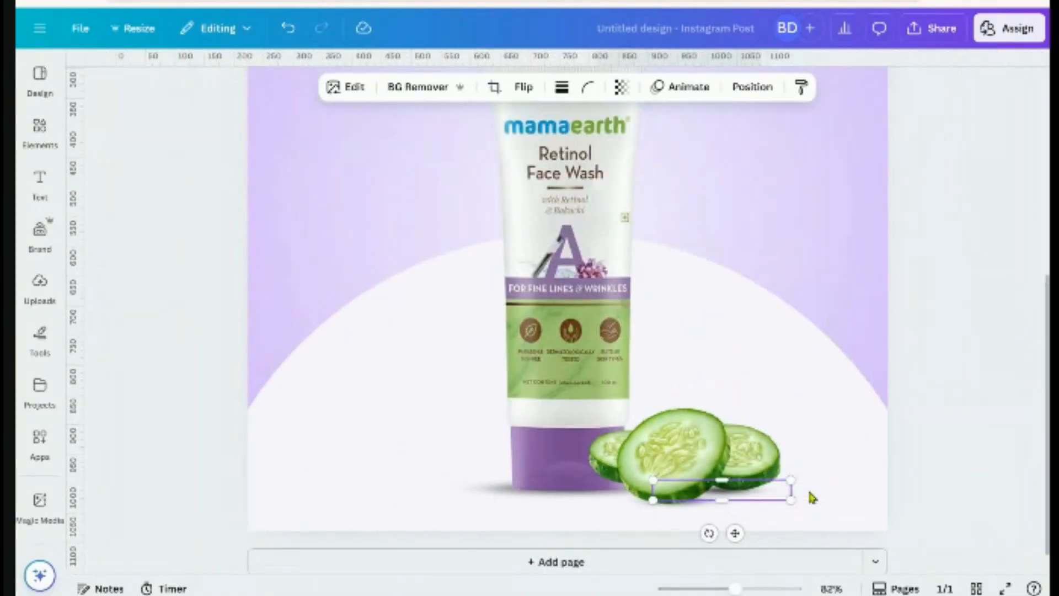
{"action": "left_click", "coordinate": [810, 493]}
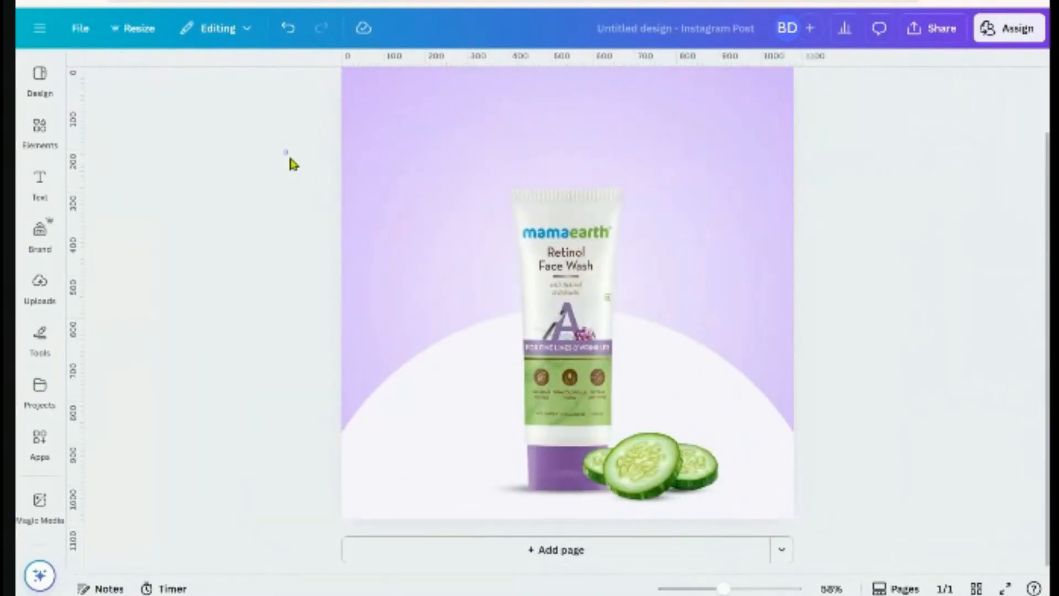
{"action": "left_click_drag", "start_coordinate": [285, 150], "coordinate": [513, 380]}
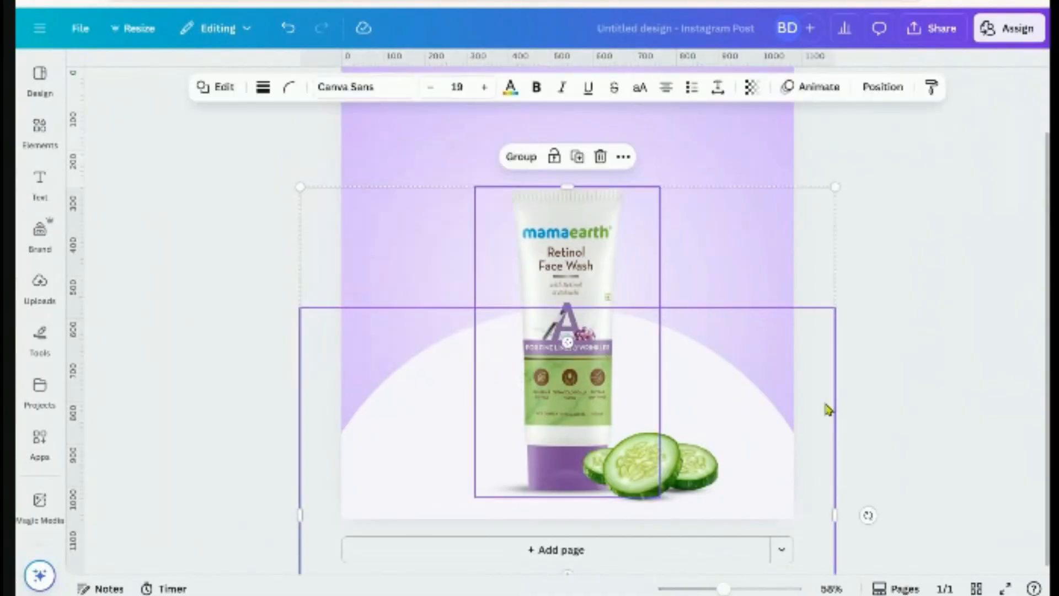
{"action": "left_click", "coordinate": [825, 408]}
{"action": "scroll", "coordinate": [755, 535], "scroll_direction": "up", "scroll_amount": 5}
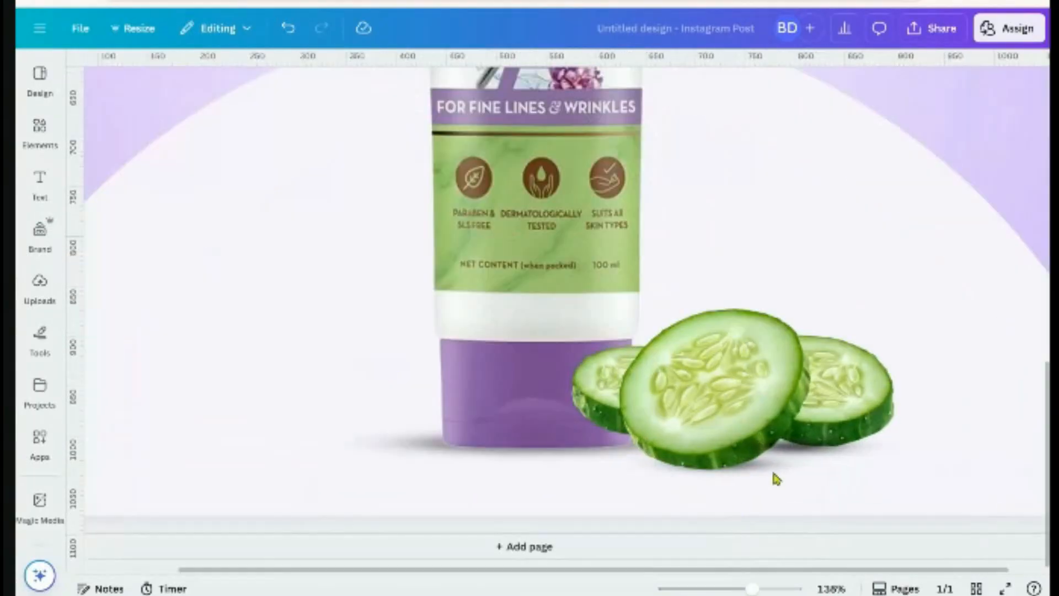
Lower the cucumber shadow, send it one layer back, and shrink it to about 225.1 by 33.5
{"action": "left_click", "coordinate": [796, 459]}
{"action": "left_click_drag", "start_coordinate": [808, 489], "coordinate": [844, 496]}
{"action": "left_click", "coordinate": [753, 86]}
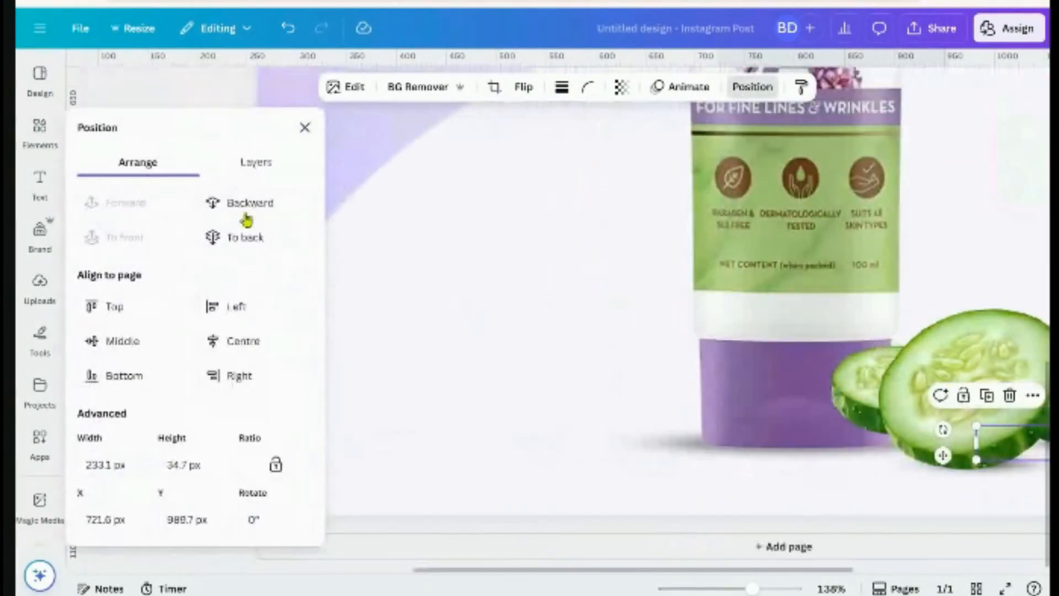
{"action": "left_click", "coordinate": [257, 209]}
{"action": "scroll", "coordinate": [898, 398], "scroll_direction": "down", "scroll_amount": 5}
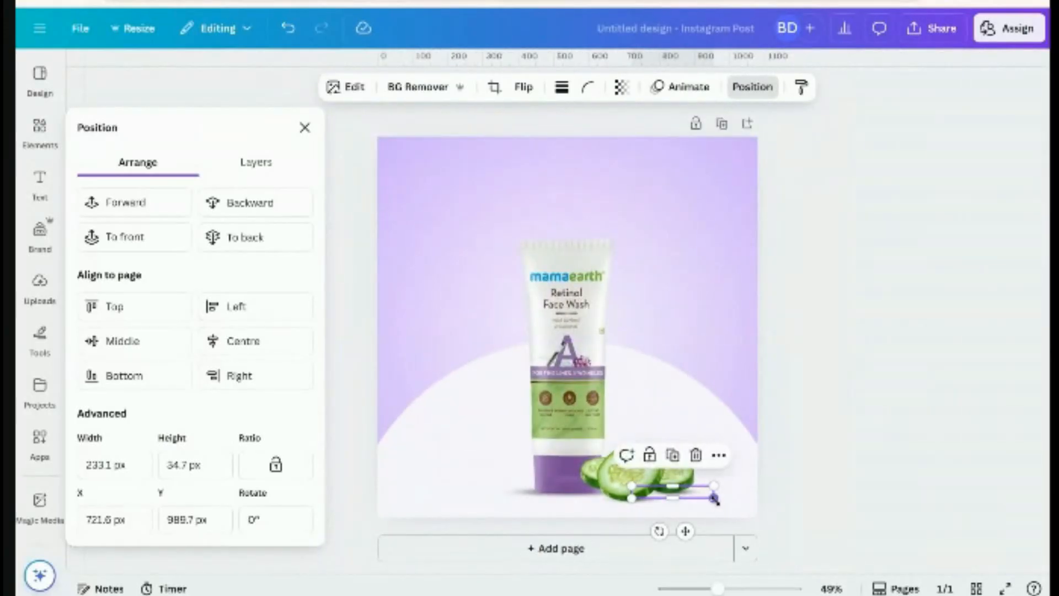
{"action": "left_click_drag", "start_coordinate": [713, 498], "coordinate": [799, 478]}
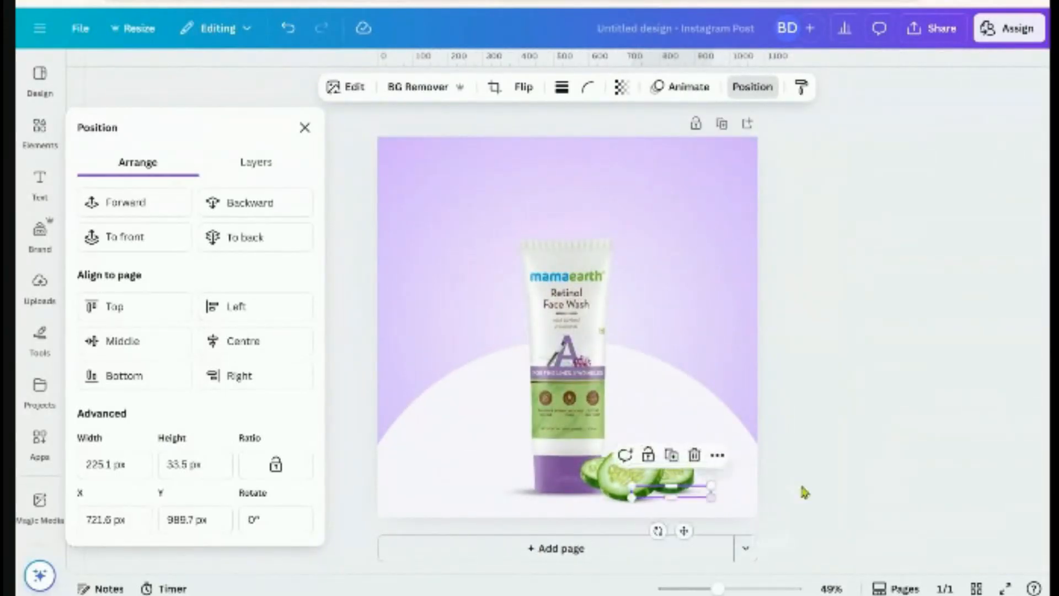
{"action": "left_click", "coordinate": [799, 478]}
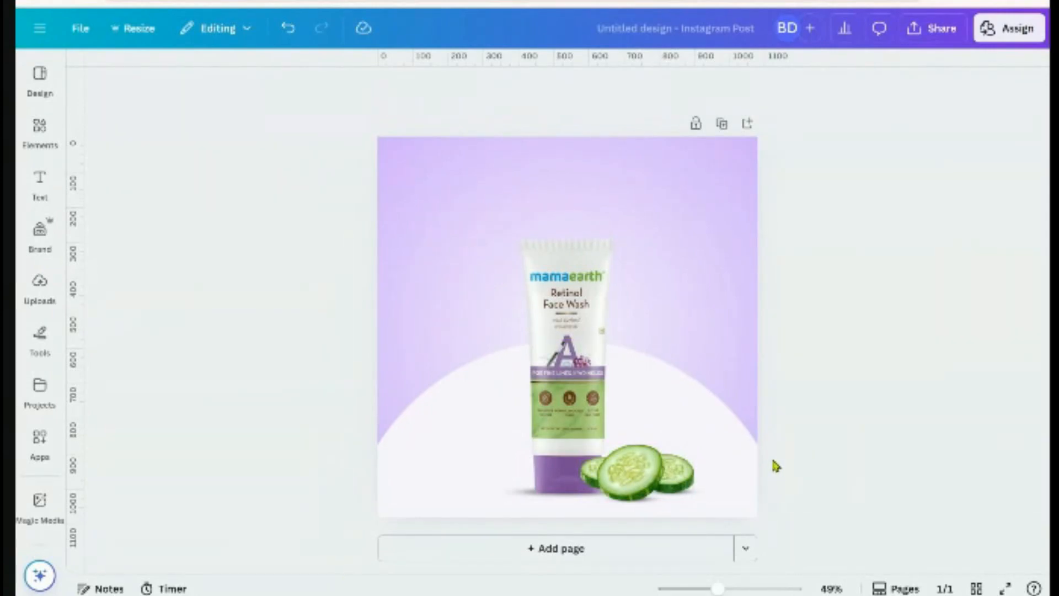
Duplicate page 1, delete the thin element under Page 2's cucumbers, and preview it full screen
{"action": "left_click", "coordinate": [722, 124]}
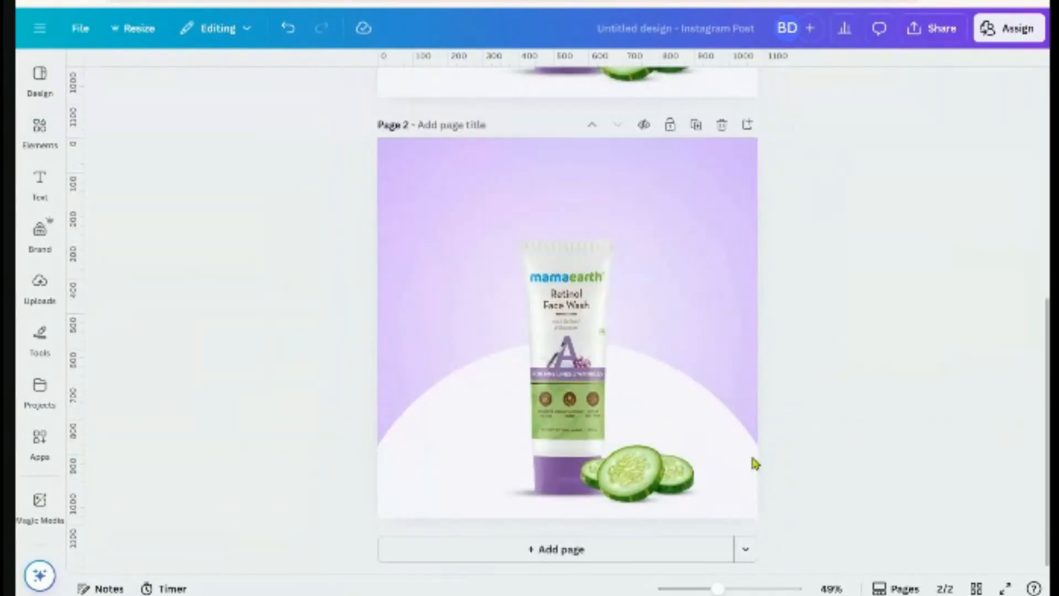
{"action": "left_click", "coordinate": [706, 496]}
{"action": "left_click_drag", "start_coordinate": [706, 496], "coordinate": [653, 503]}
{"action": "left_click", "coordinate": [655, 464]}
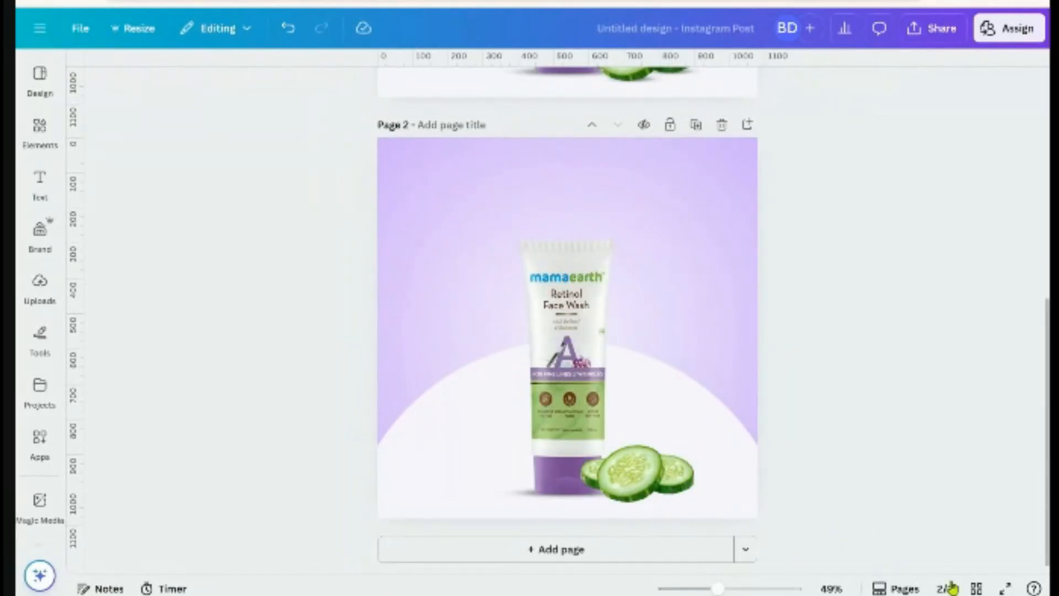
{"action": "left_click", "coordinate": [1006, 588]}
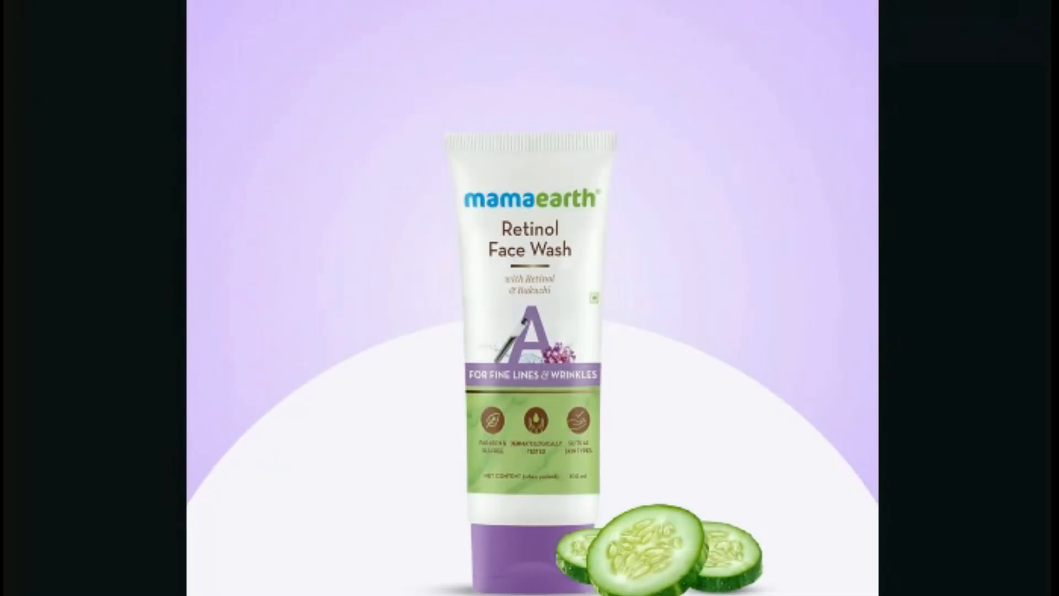
{"action": "key", "text": "Escape"}
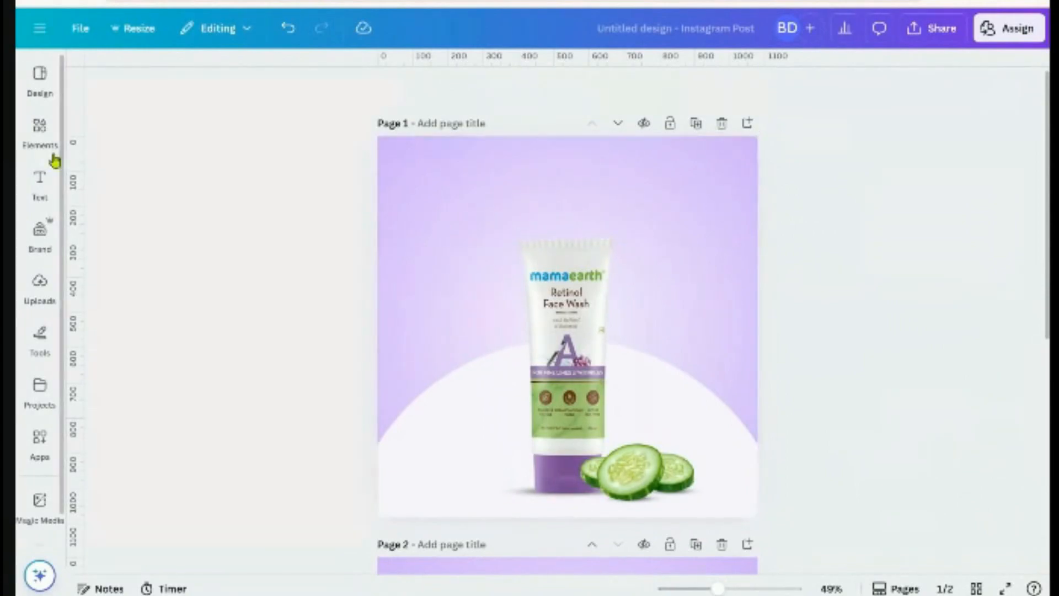
Replace the old drop shadow search in Elements with 'purple flower'
{"action": "left_click", "coordinate": [40, 132]}
{"action": "left_click", "coordinate": [102, 82]}
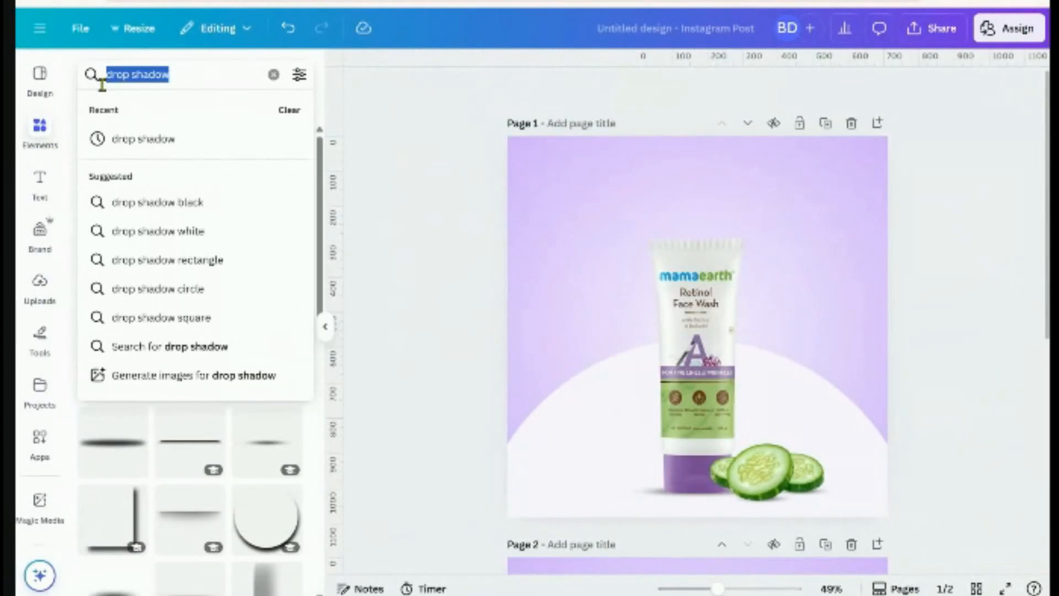
{"action": "key", "text": "BackSpace"}
{"action": "type", "text": "pu"}
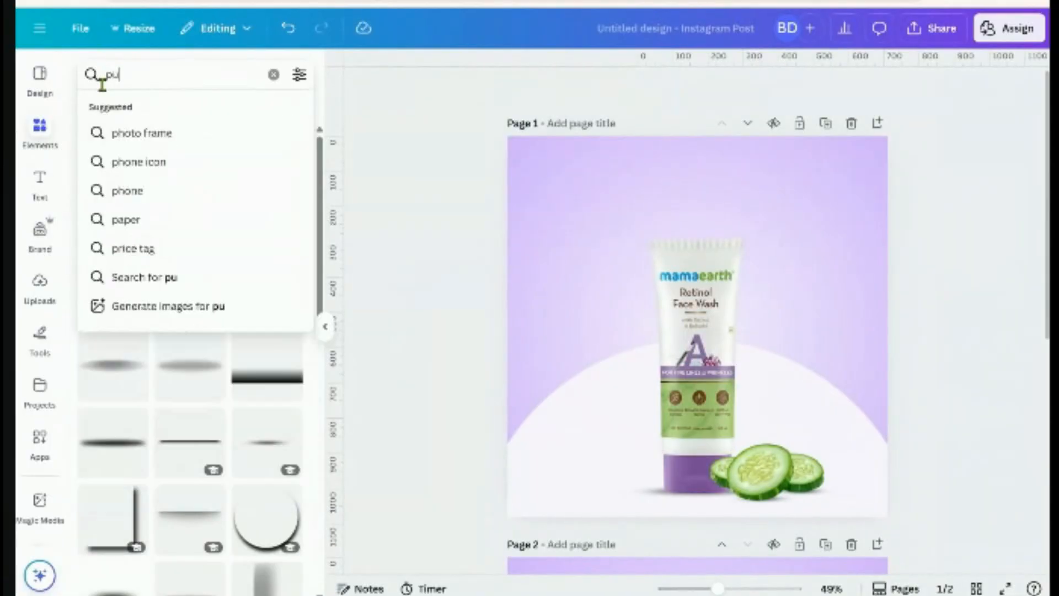
{"action": "type", "text": "rple flower"}
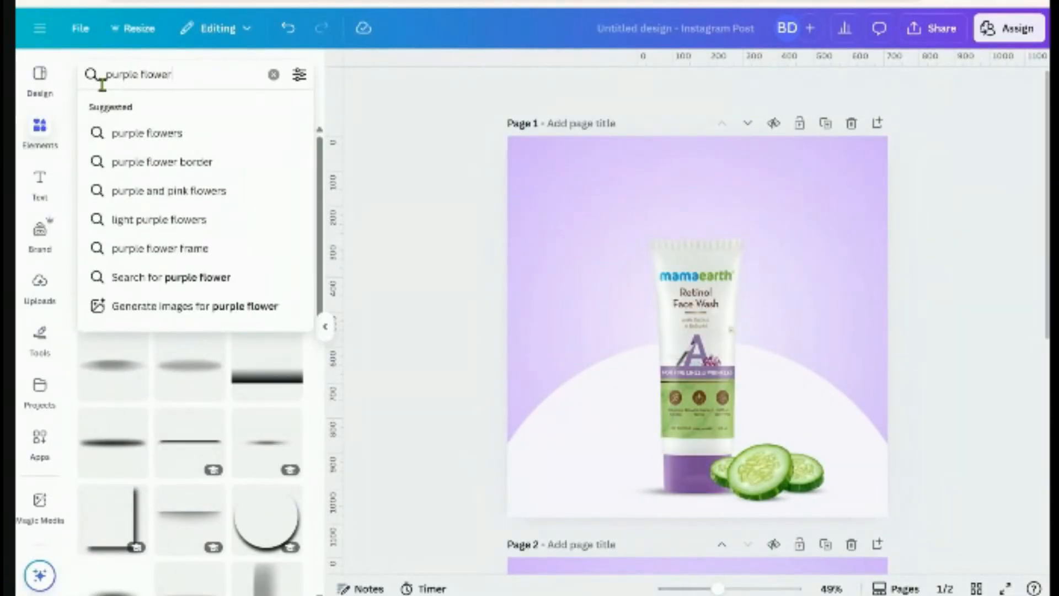
{"action": "key", "text": "Return"}
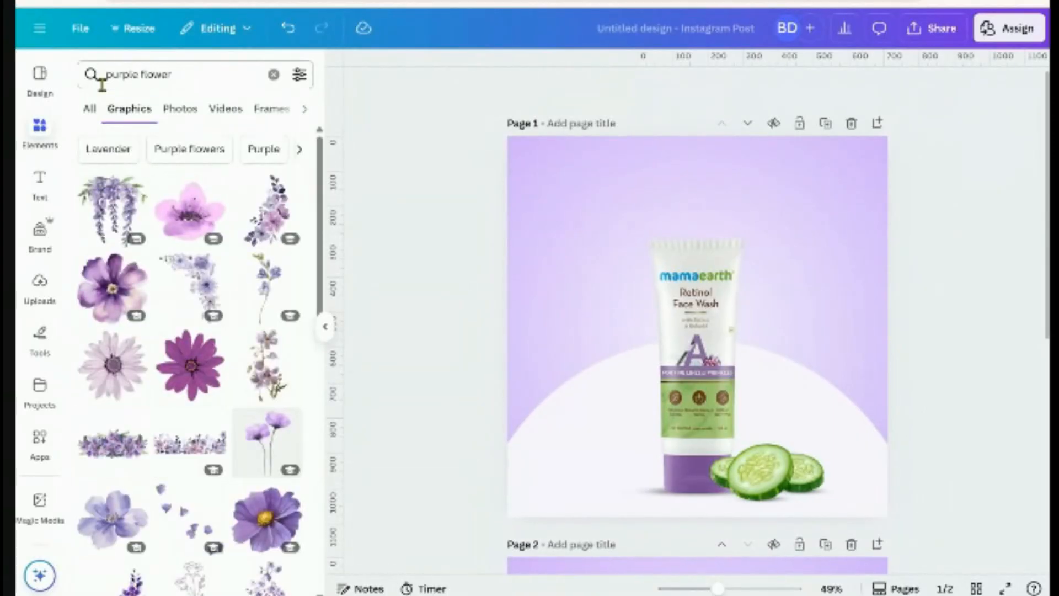
Add the violet bouquet photo to page 1, reposition it and remove its background
{"action": "left_click", "coordinate": [181, 108]}
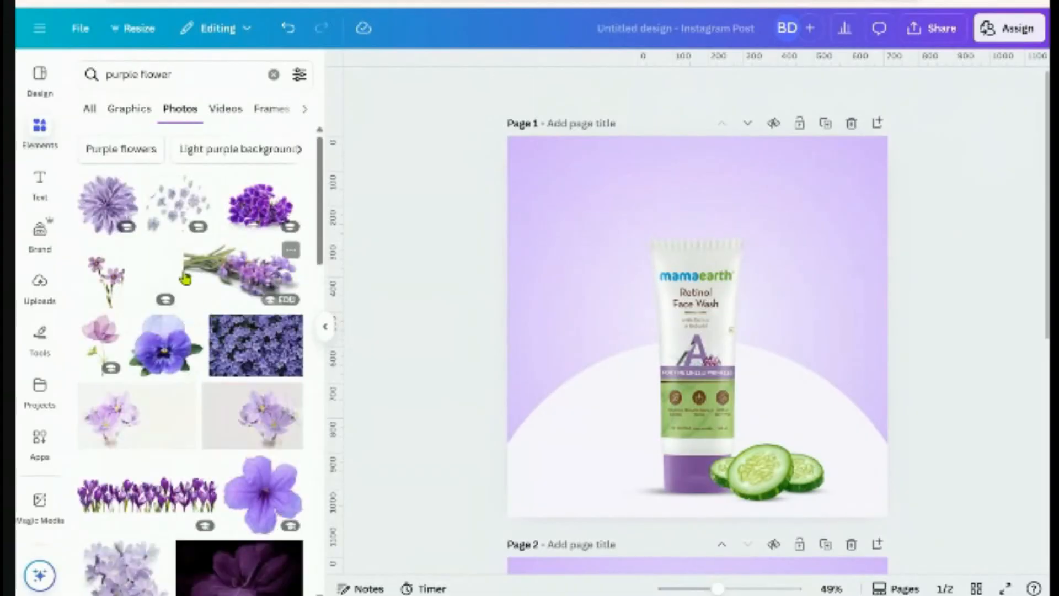
{"action": "left_click", "coordinate": [251, 213]}
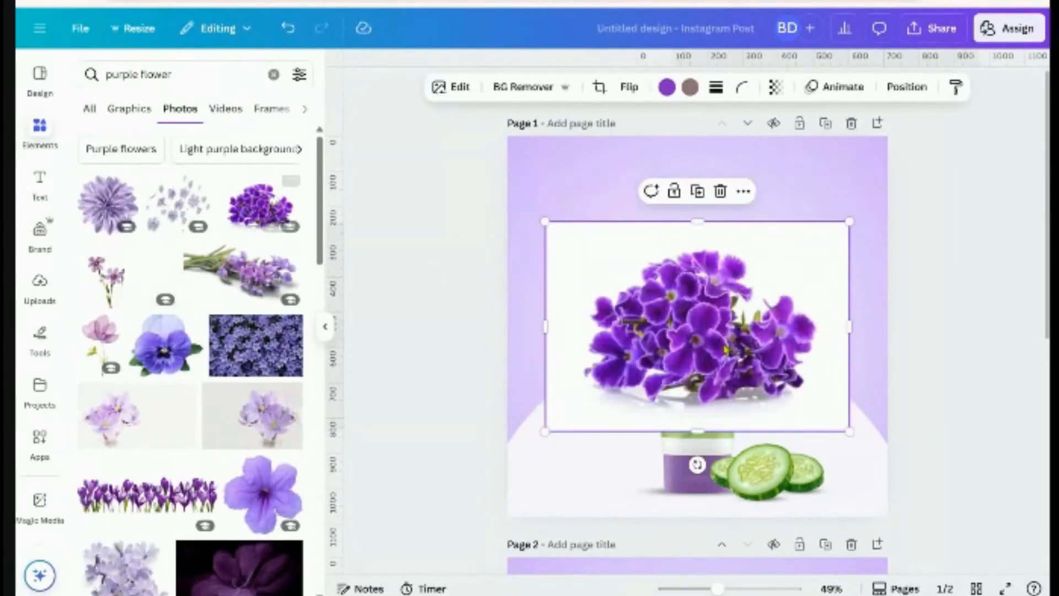
{"action": "left_click_drag", "start_coordinate": [747, 388], "coordinate": [741, 344]}
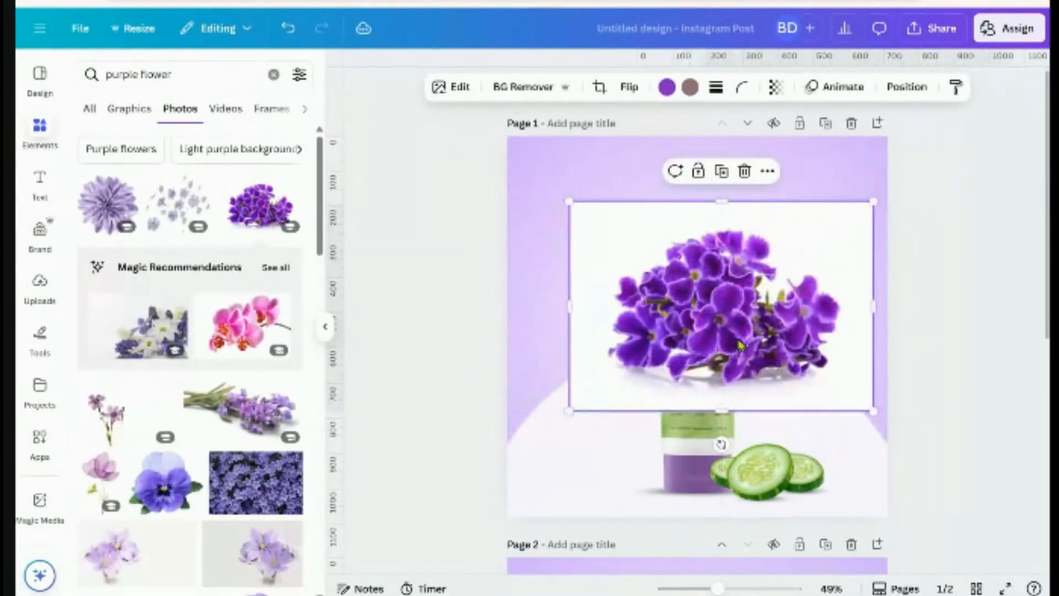
{"action": "left_click", "coordinate": [517, 87]}
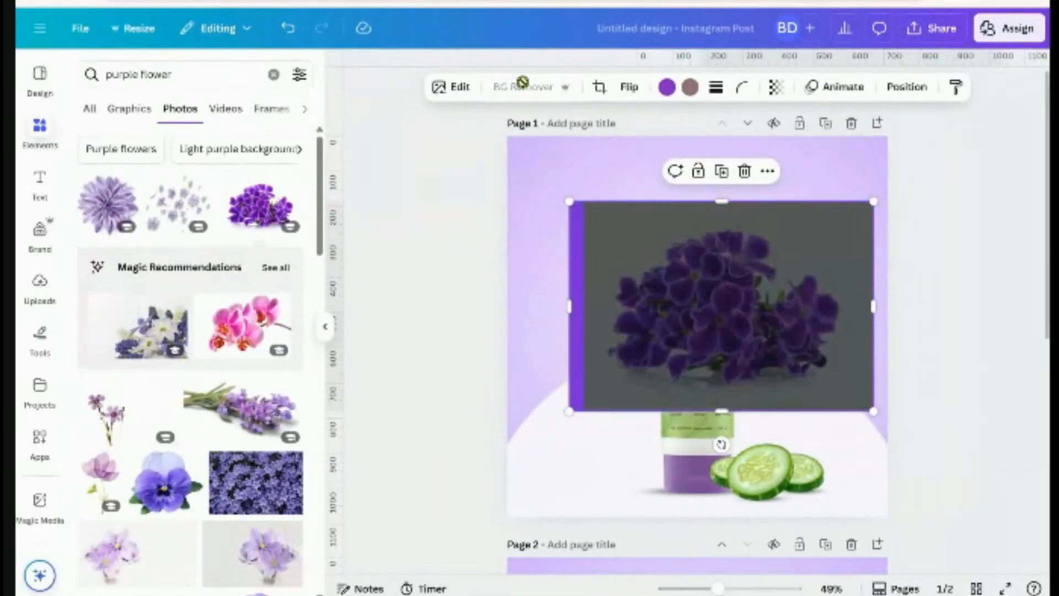
Shrink the violet cut-out, place it at the tube's lower left, and send it one layer backward
{"action": "left_click", "coordinate": [326, 330]}
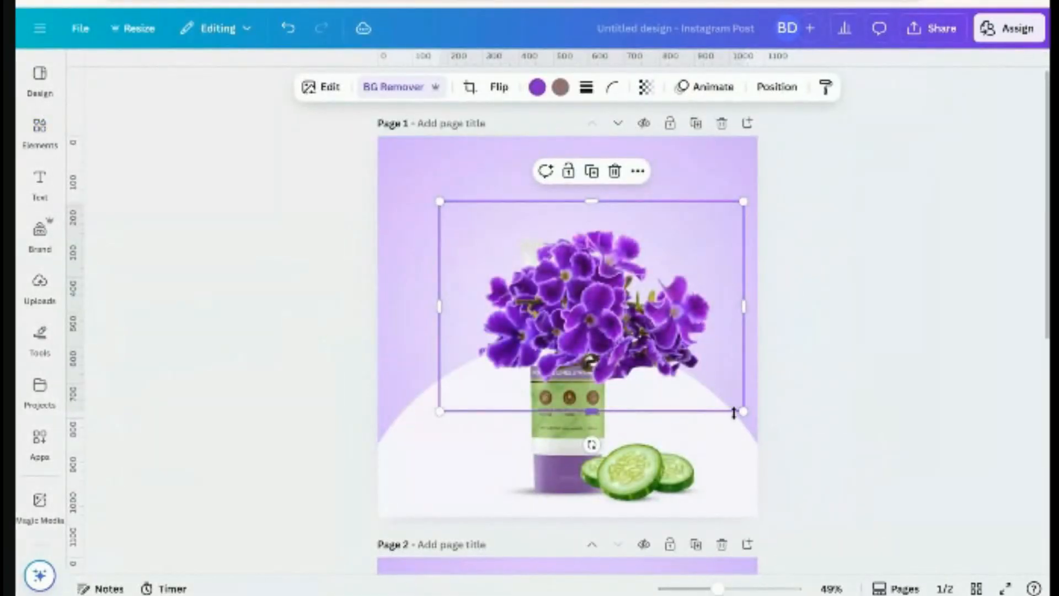
{"action": "left_click_drag", "start_coordinate": [742, 410], "coordinate": [549, 361]}
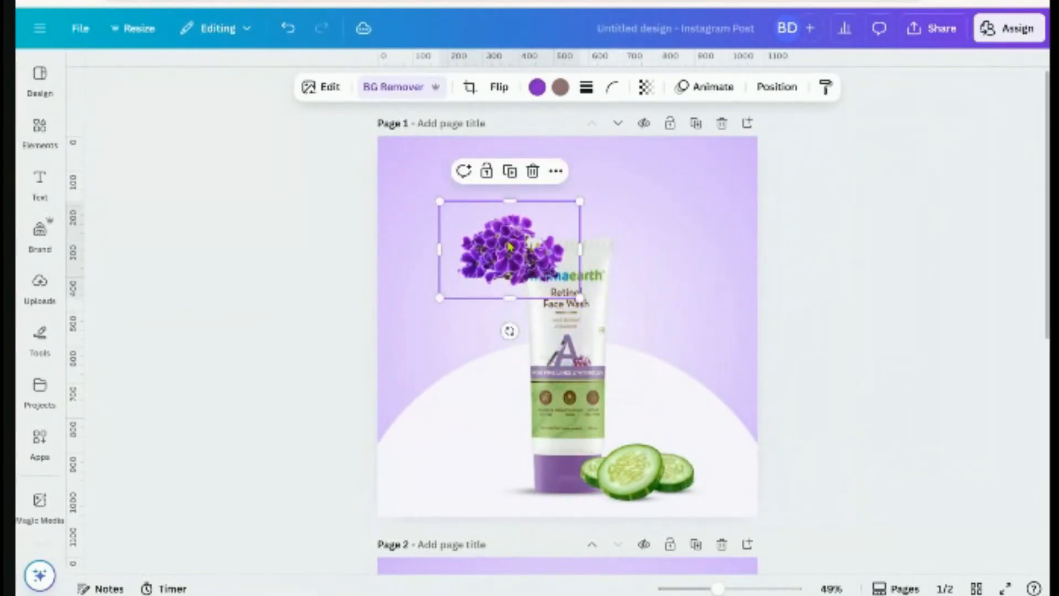
{"action": "left_click_drag", "start_coordinate": [502, 258], "coordinate": [511, 440]}
{"action": "left_click", "coordinate": [777, 86]}
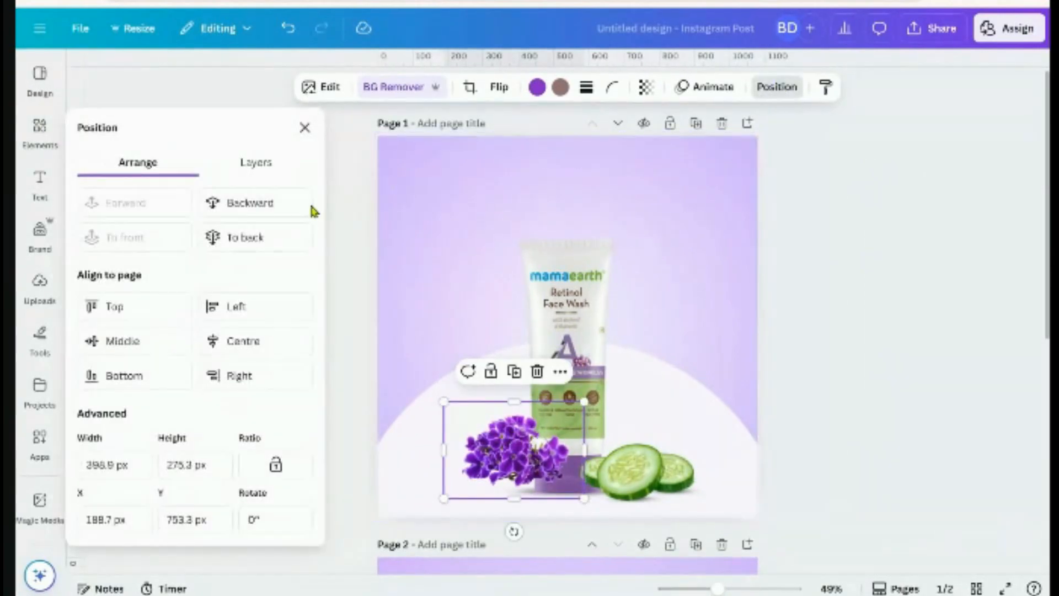
{"action": "left_click", "coordinate": [287, 205]}
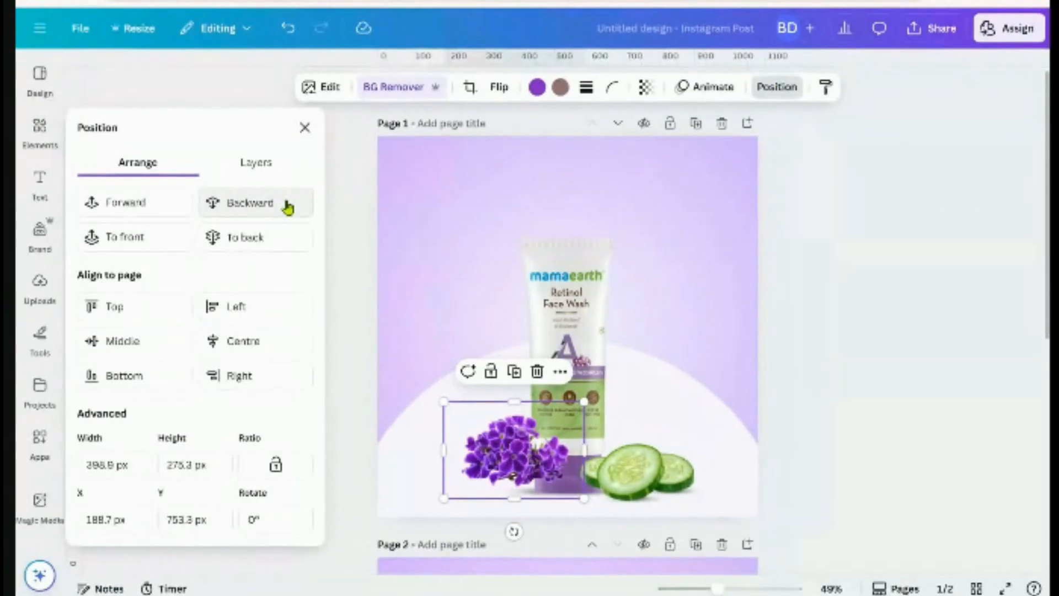
{"action": "left_click", "coordinate": [286, 206]}
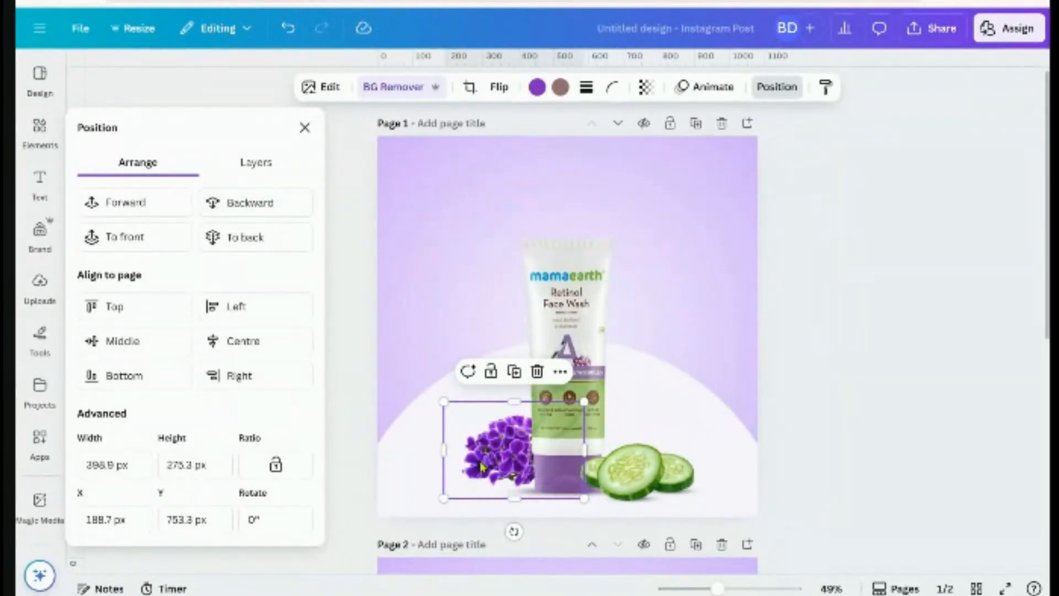
{"action": "left_click_drag", "start_coordinate": [483, 461], "coordinate": [480, 465]}
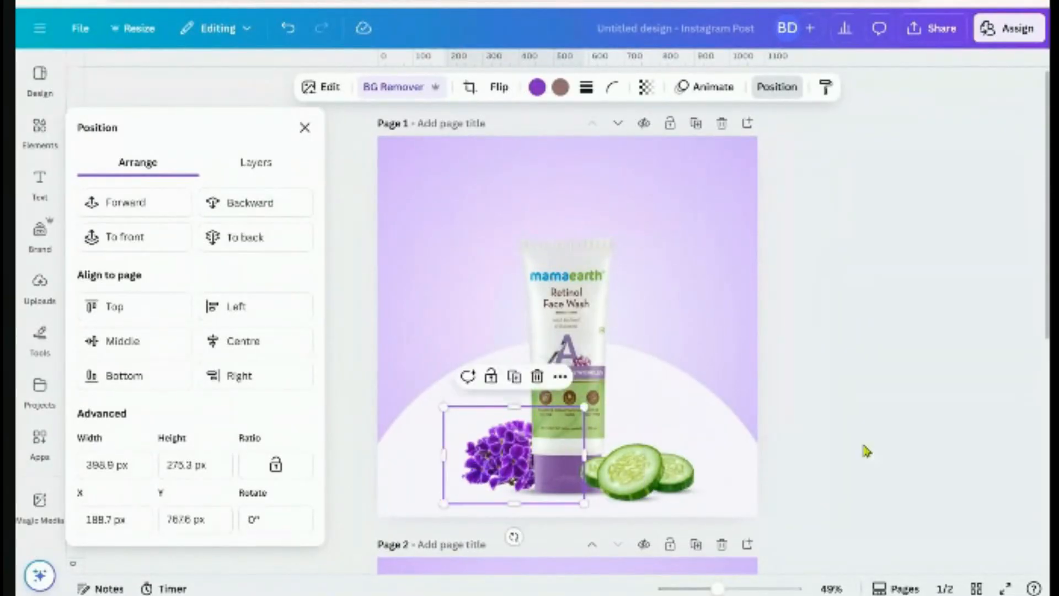
{"action": "left_click", "coordinate": [868, 445]}
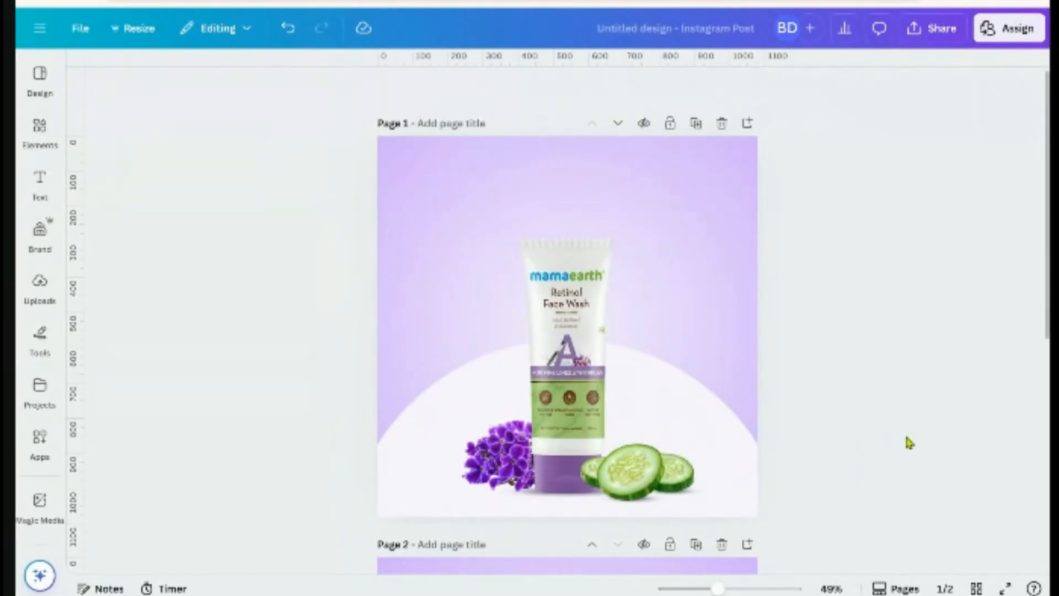
Duplicate the small shadow under the cucumbers, widen it to about 510 px and move it beneath the tube
{"action": "left_click", "coordinate": [700, 492]}
{"action": "left_click", "coordinate": [671, 454]}
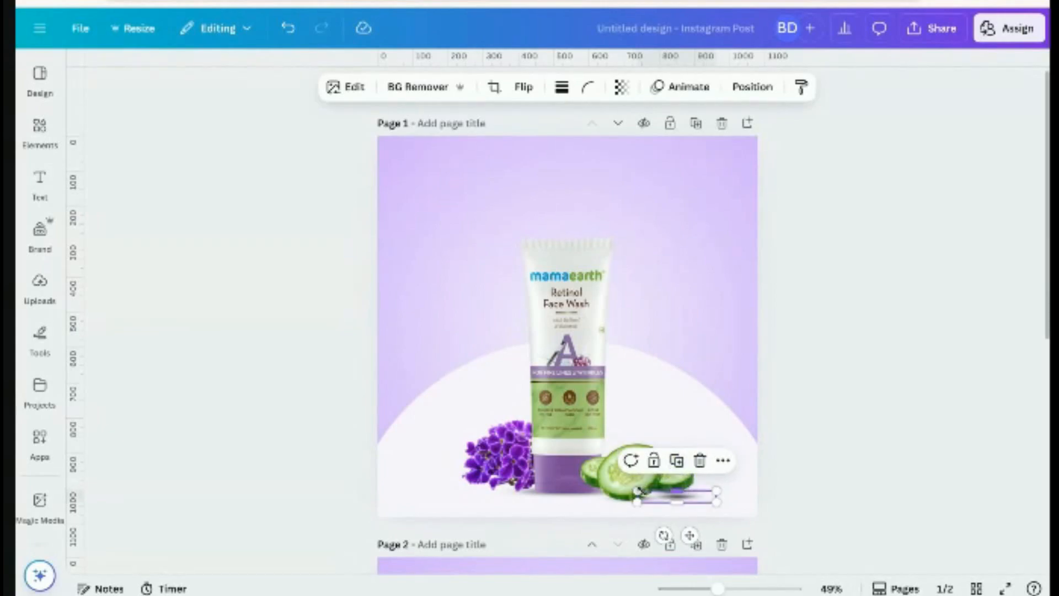
{"action": "left_click_drag", "start_coordinate": [637, 491], "coordinate": [436, 460]}
{"action": "left_click_drag", "start_coordinate": [589, 535], "coordinate": [527, 538]}
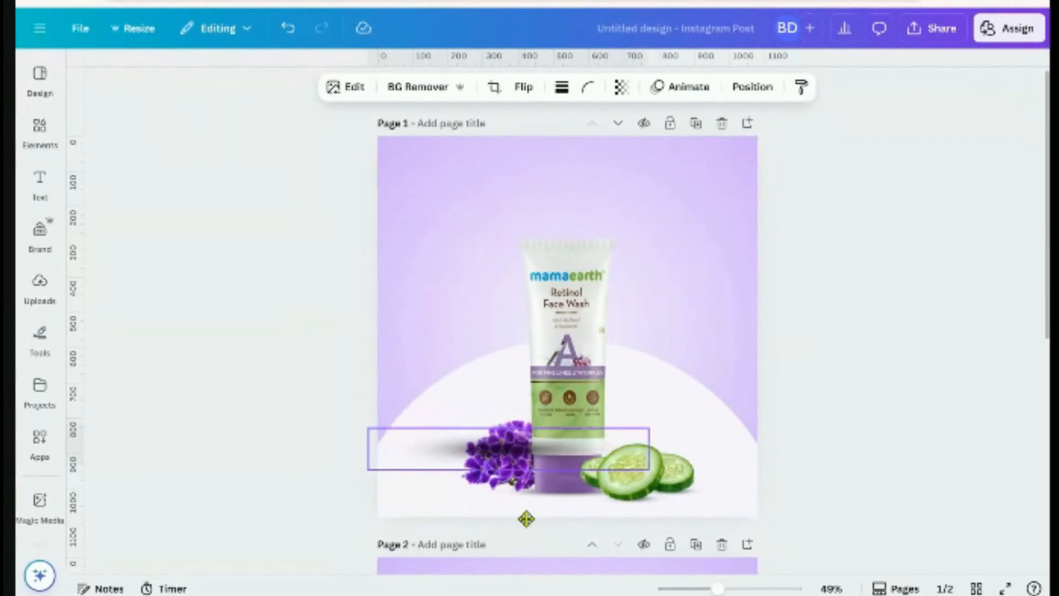
{"action": "left_click_drag", "start_coordinate": [372, 503], "coordinate": [440, 496]}
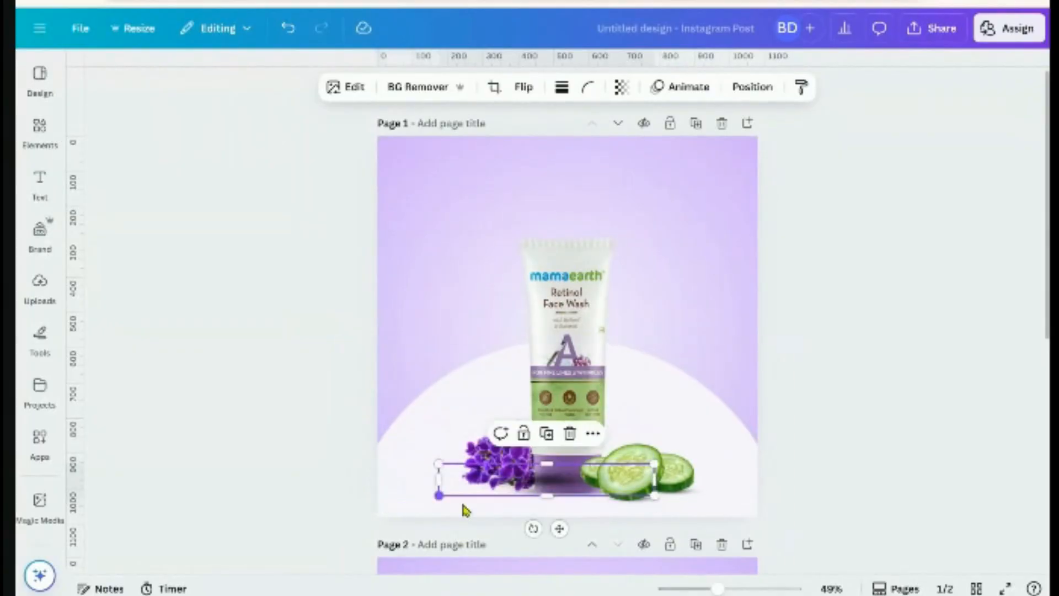
{"action": "left_click_drag", "start_coordinate": [558, 525], "coordinate": [478, 434]}
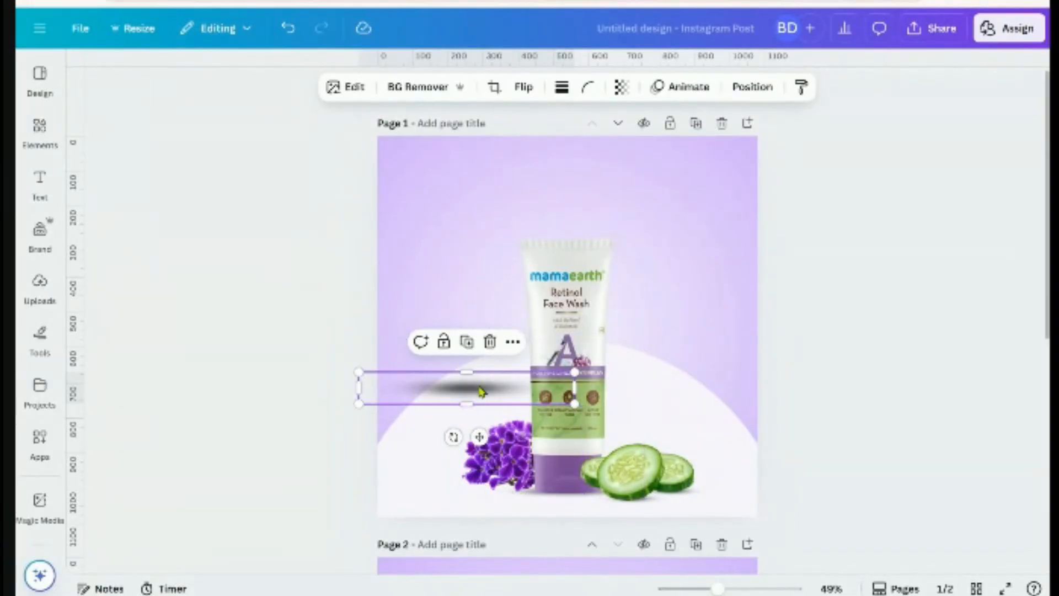
{"action": "mouse_move", "coordinate": [481, 392]}
{"action": "left_mouse_down"}
{"action": "mouse_move", "coordinate": [486, 433]}
{"action": "mouse_move", "coordinate": [438, 463]}
{"action": "mouse_move", "coordinate": [554, 184]}
{"action": "mouse_move", "coordinate": [523, 201]}
{"action": "mouse_move", "coordinate": [595, 496]}
{"action": "mouse_move", "coordinate": [550, 486]}
{"action": "left_mouse_up"}
Reorder the layers so the shadow sits just below the violets
{"action": "left_click", "coordinate": [808, 270]}
{"action": "left_click", "coordinate": [580, 197]}
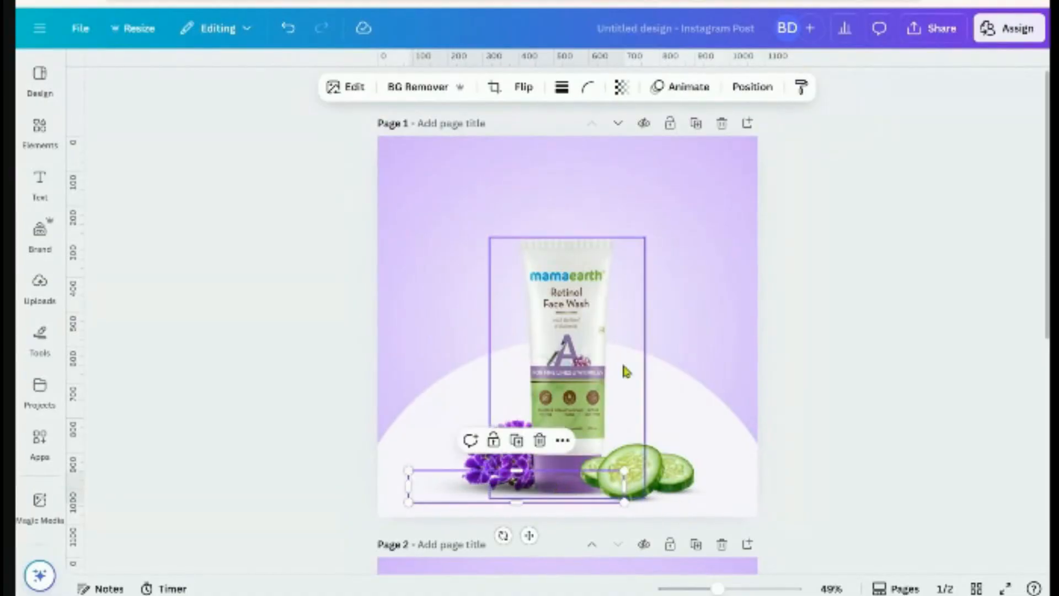
{"action": "left_click", "coordinate": [751, 87]}
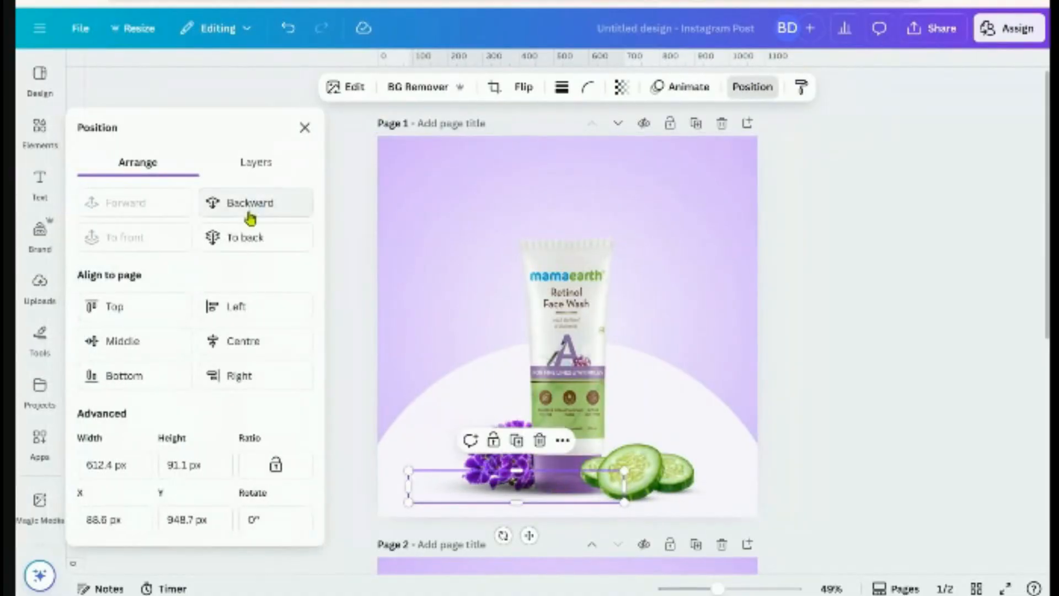
{"action": "left_click", "coordinate": [258, 166]}
{"action": "left_click_drag", "start_coordinate": [199, 248], "coordinate": [228, 480]}
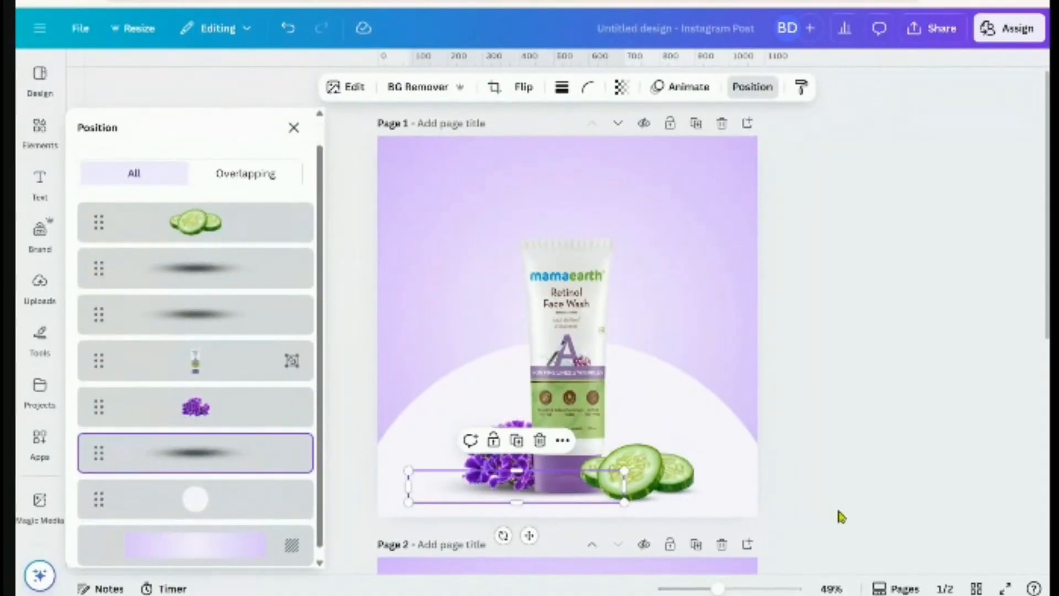
{"action": "scroll", "coordinate": [528, 540], "scroll_direction": "up", "scroll_amount": 2}
Nudge the shadow up, resize it slightly, then shift it a little left under the flowers
{"action": "left_click_drag", "start_coordinate": [570, 535], "coordinate": [571, 529]}
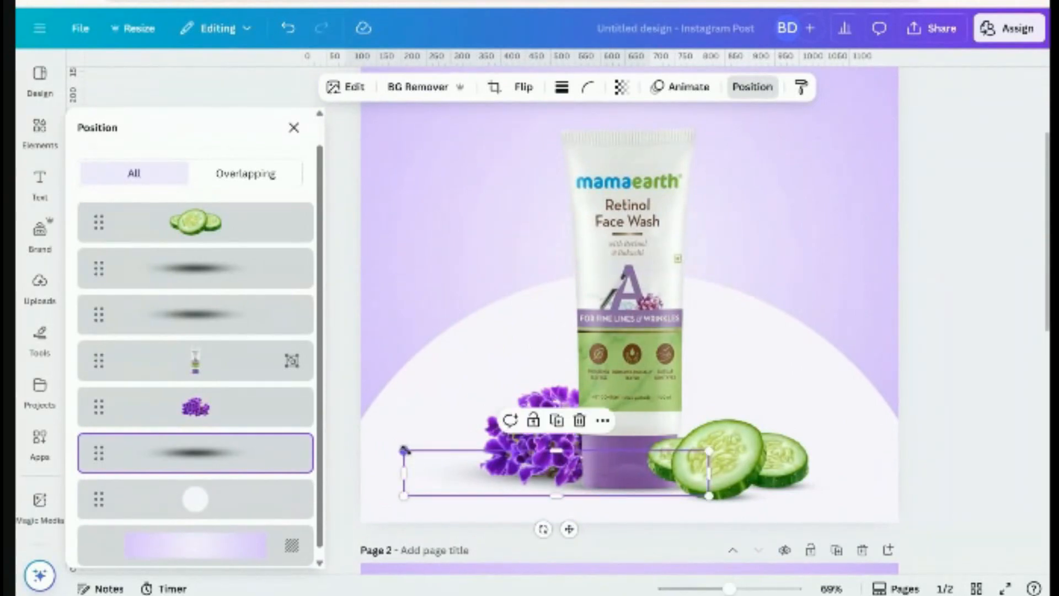
{"action": "left_click_drag", "start_coordinate": [404, 451], "coordinate": [407, 451]}
{"action": "left_click", "coordinate": [955, 421]}
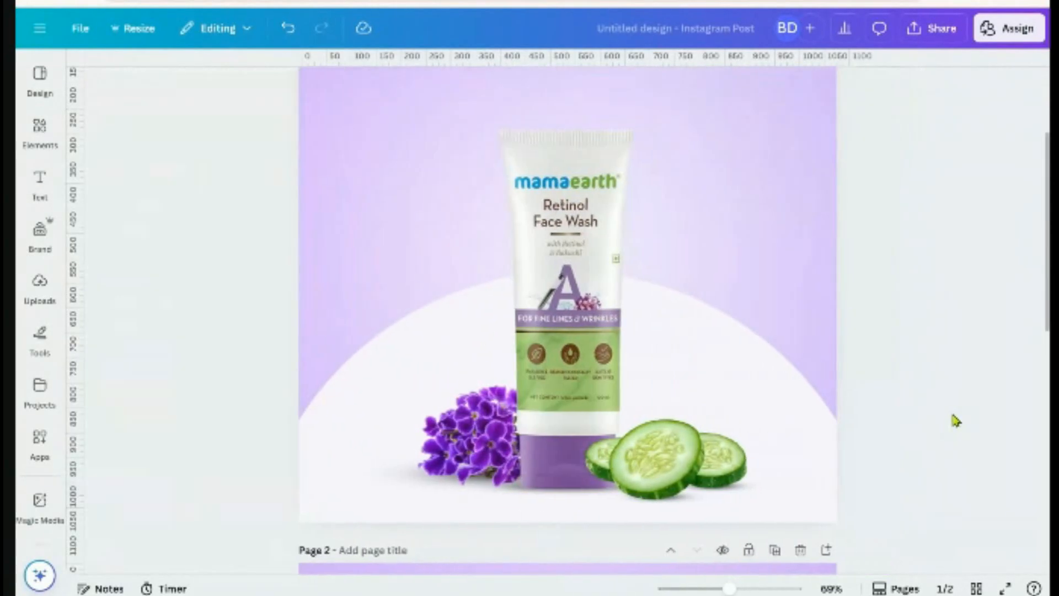
{"action": "scroll", "coordinate": [953, 422], "scroll_direction": "down", "scroll_amount": 3}
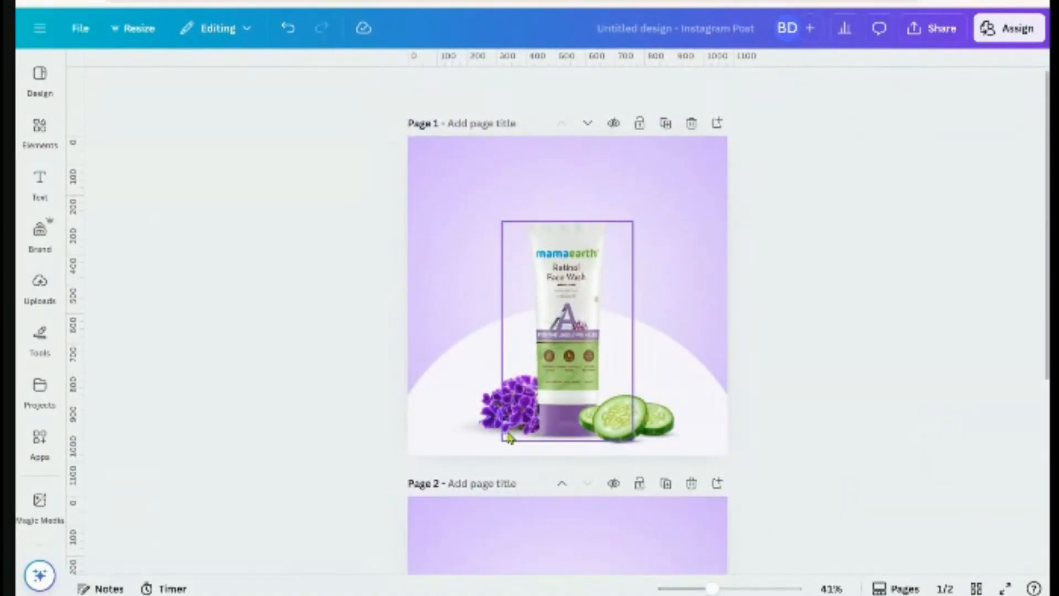
{"action": "left_click", "coordinate": [468, 433]}
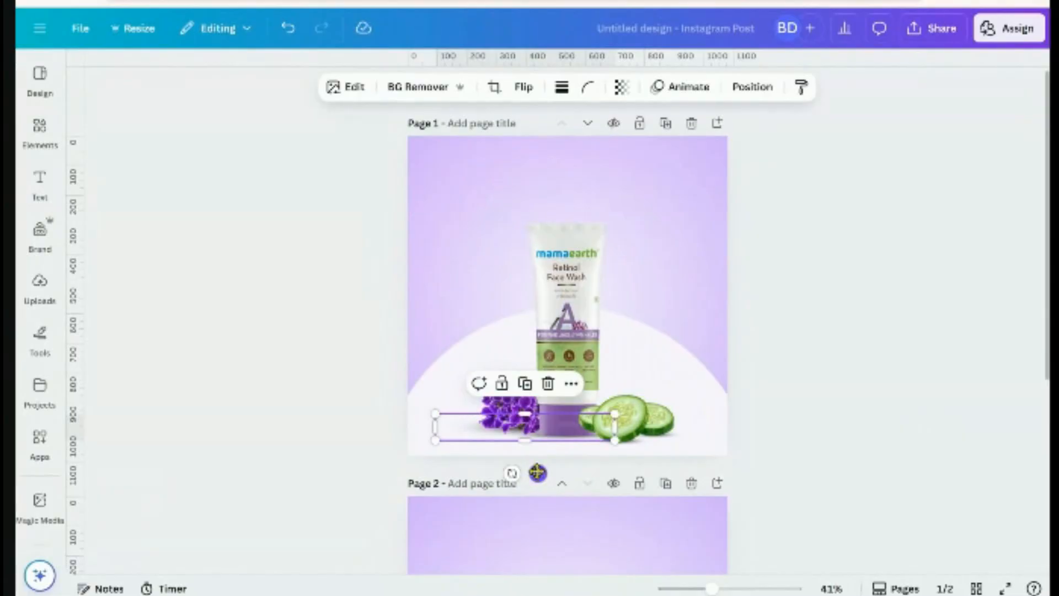
{"action": "left_click_drag", "start_coordinate": [536, 472], "coordinate": [533, 472]}
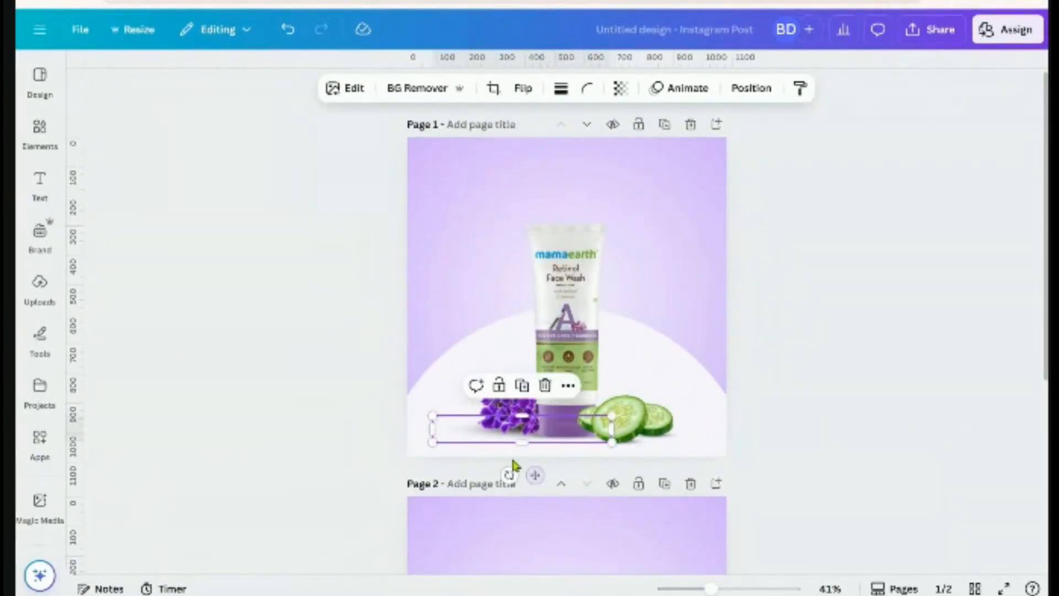
Set the tube shadow's transparency to 94
{"action": "left_click", "coordinate": [622, 89]}
{"action": "left_click_drag", "start_coordinate": [655, 157], "coordinate": [649, 157]}
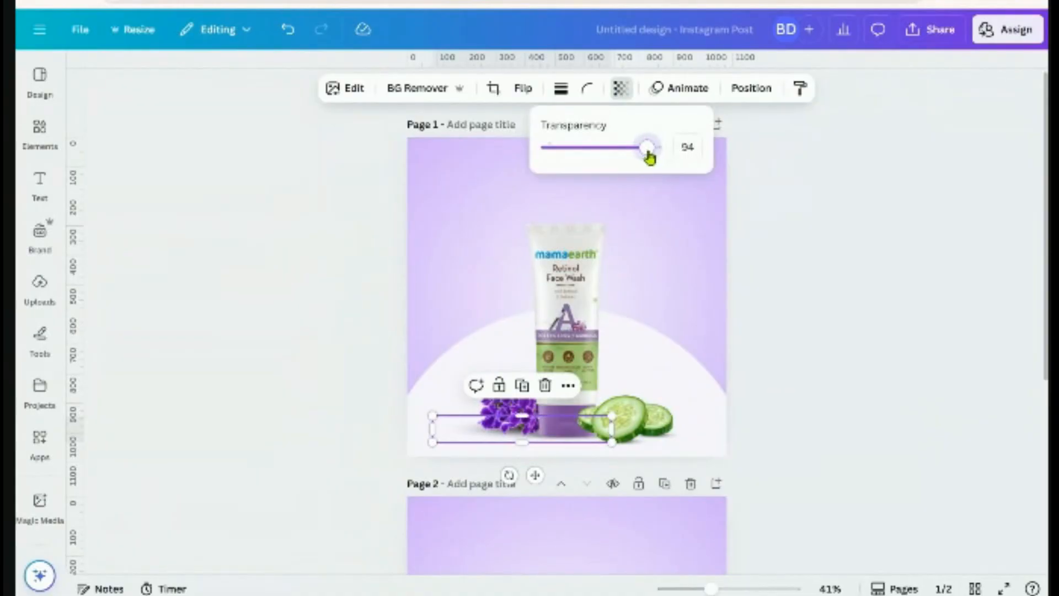
{"action": "left_click", "coordinate": [821, 413]}
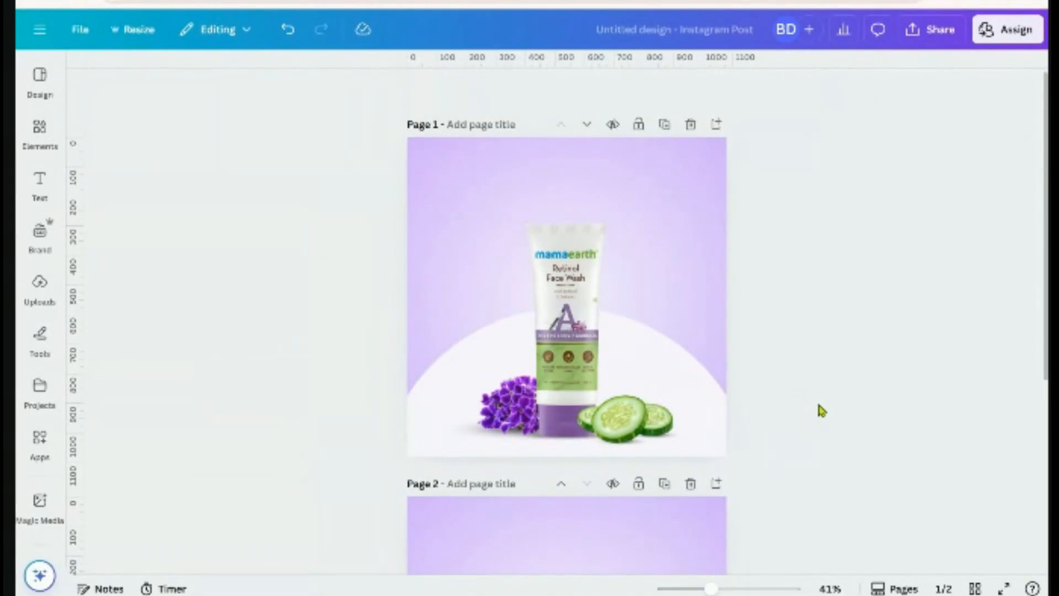
Resize the shadow to about 584 × 87 and preview Page 1 full screen
{"action": "left_click", "coordinate": [444, 426]}
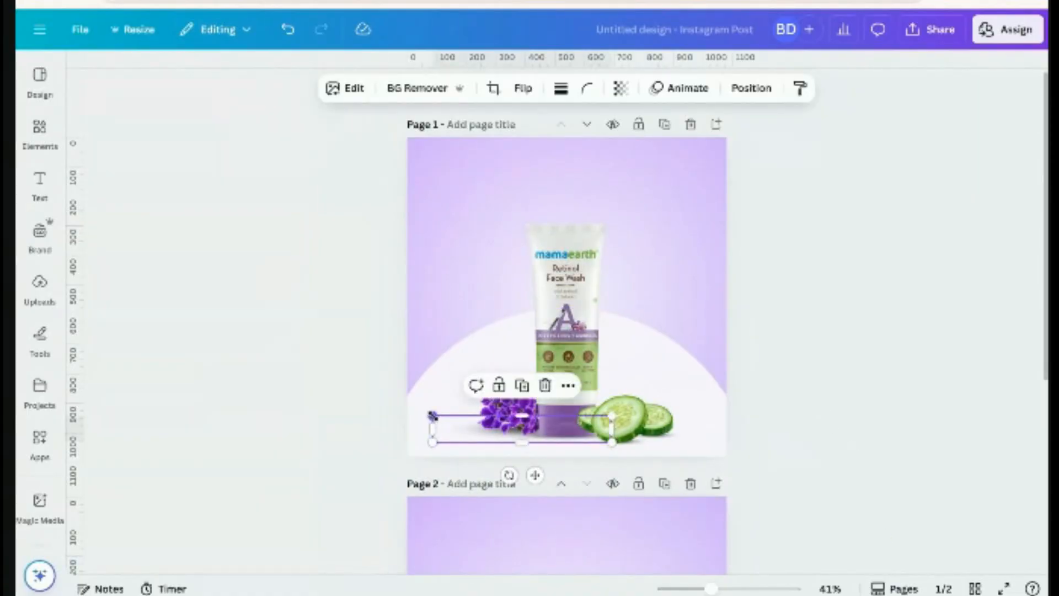
{"action": "left_click_drag", "start_coordinate": [433, 416], "coordinate": [444, 423]}
{"action": "scroll", "coordinate": [491, 474], "scroll_direction": "up", "scroll_amount": 5}
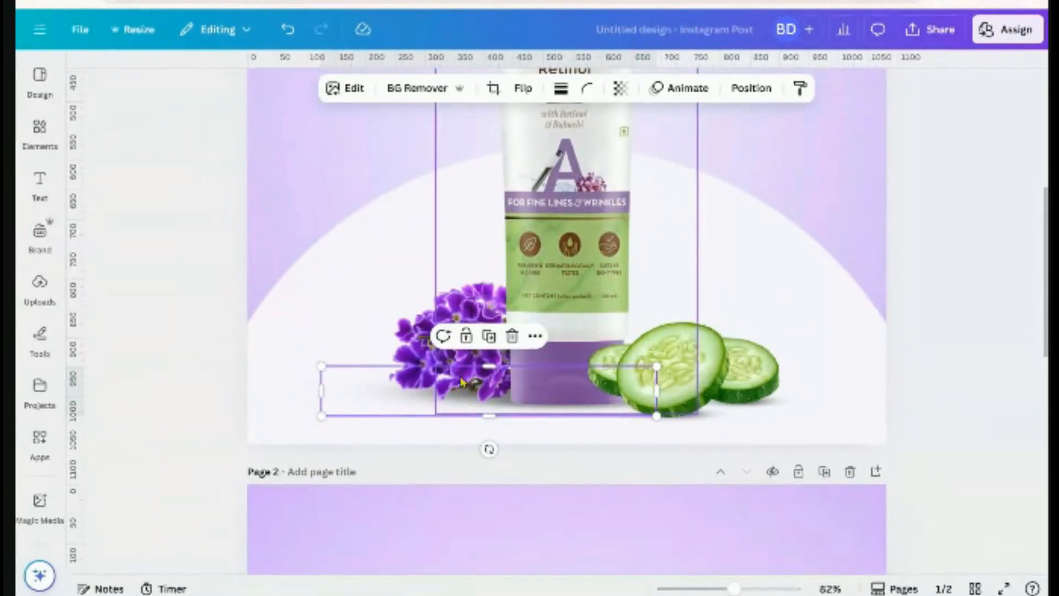
{"action": "left_click", "coordinate": [920, 375]}
{"action": "scroll", "coordinate": [917, 395], "scroll_direction": "down", "scroll_amount": 3}
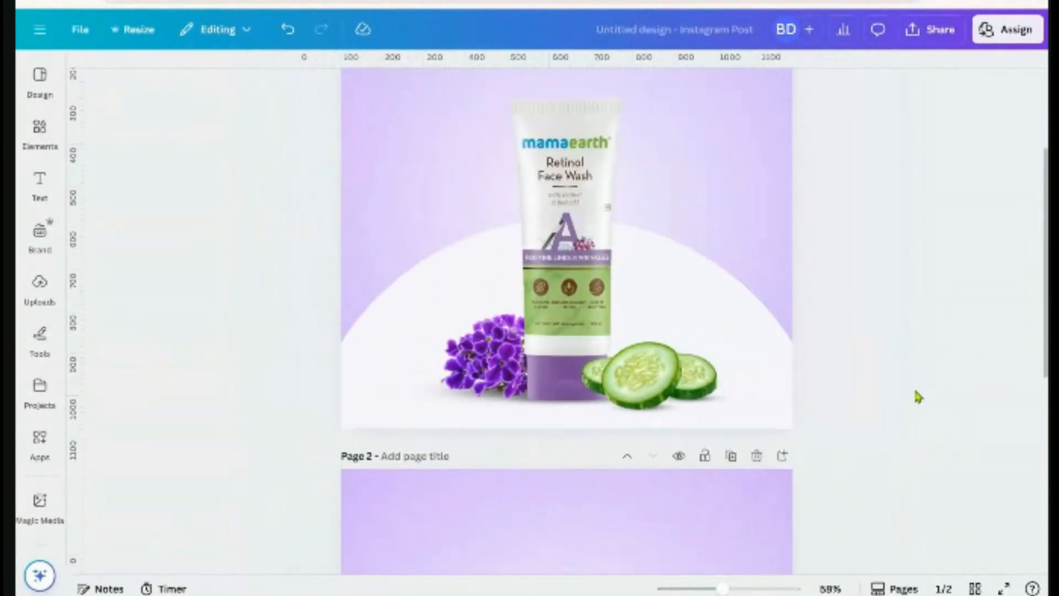
{"action": "scroll", "coordinate": [917, 396], "scroll_direction": "down", "scroll_amount": 2}
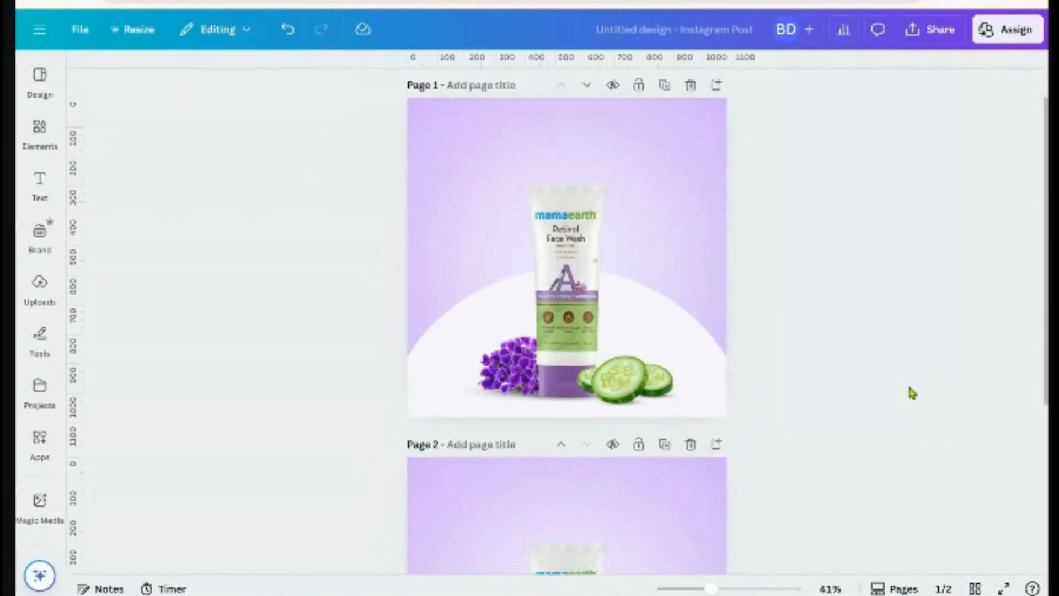
{"action": "left_click", "coordinate": [1003, 588]}
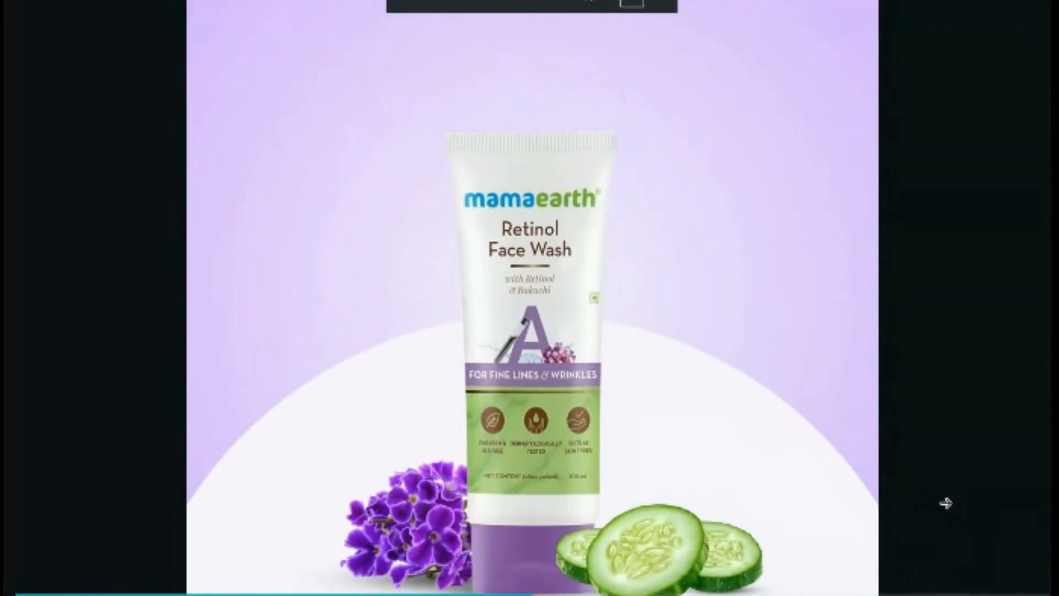
Exit full screen, nudge the tube shadow slightly up-right and adjust its width from the left
{"action": "key", "text": "Escape"}
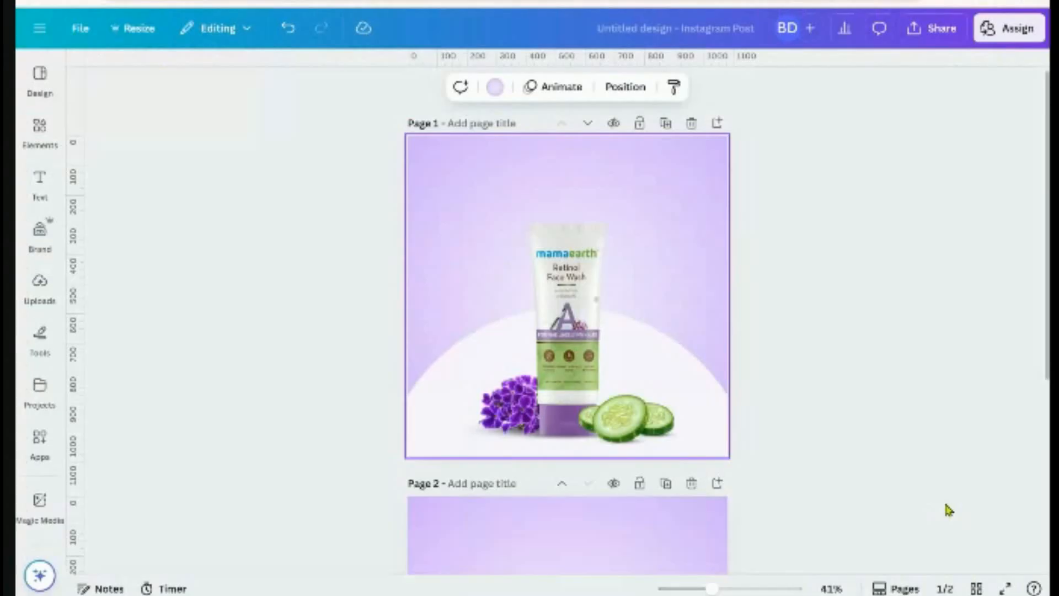
{"action": "left_click", "coordinate": [457, 438]}
{"action": "scroll", "coordinate": [518, 466], "scroll_direction": "up", "scroll_amount": 4}
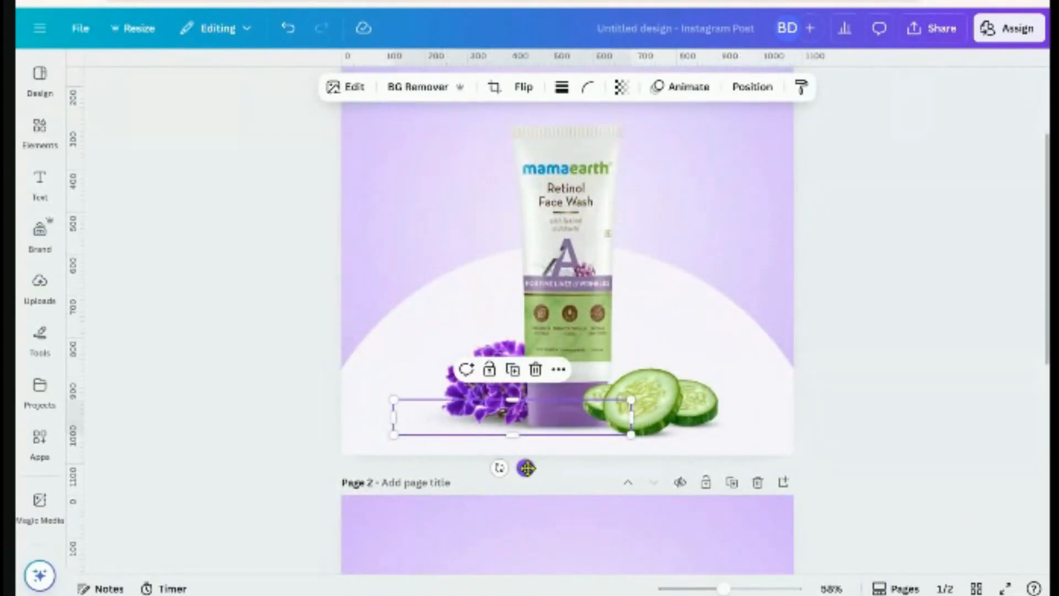
{"action": "left_click_drag", "start_coordinate": [527, 468], "coordinate": [528, 467]}
{"action": "left_click", "coordinate": [866, 468]}
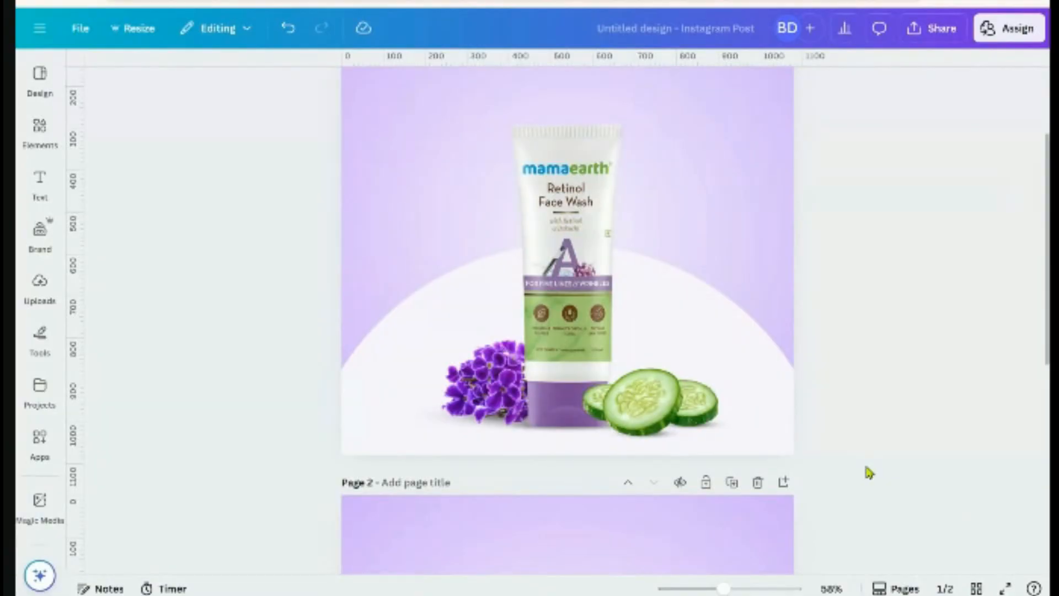
{"action": "left_click", "coordinate": [401, 415]}
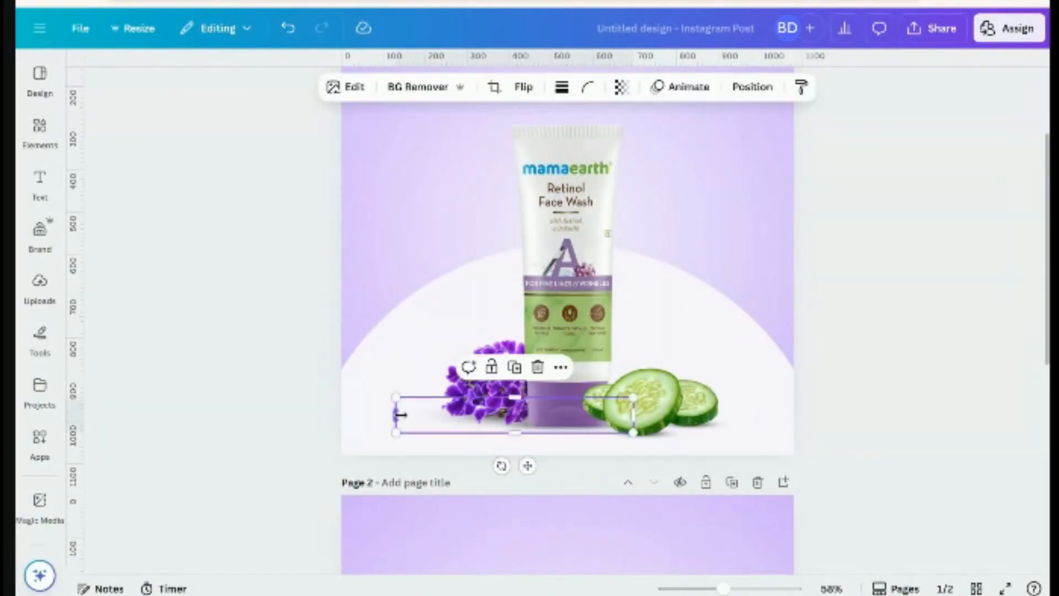
{"action": "left_click_drag", "start_coordinate": [401, 415], "coordinate": [401, 414]}
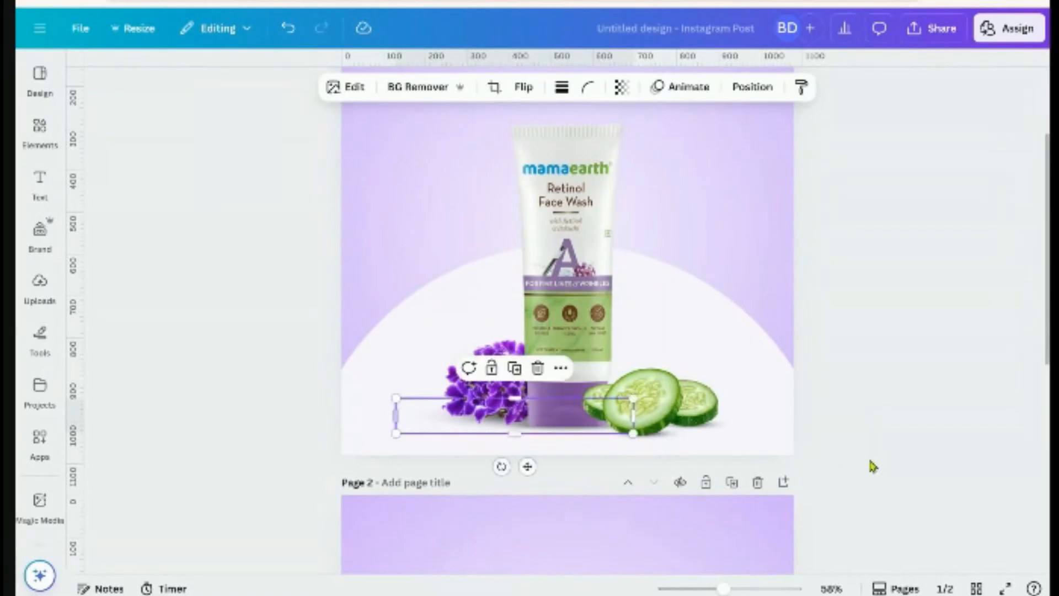
{"action": "left_click", "coordinate": [882, 457]}
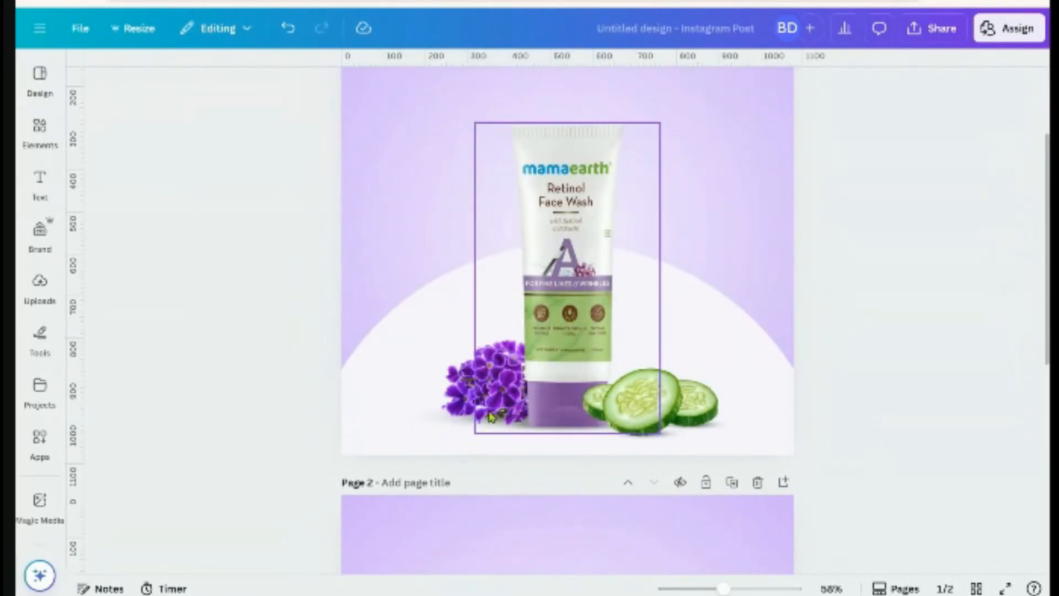
{"action": "scroll", "coordinate": [871, 358], "scroll_direction": "down", "scroll_amount": 2}
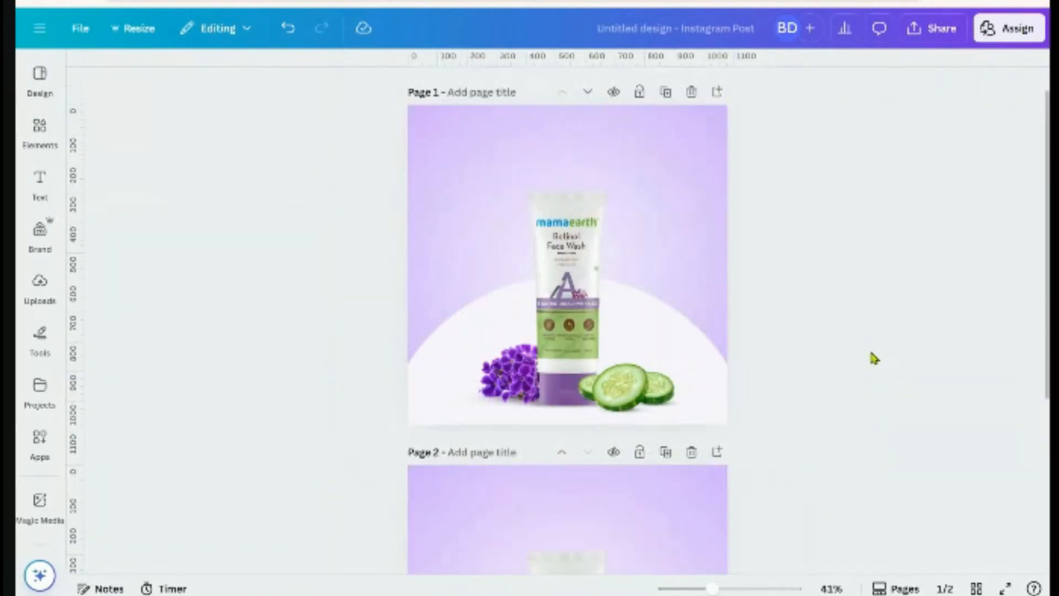
Duplicate Page 1 and reposition the tube shadow on the copied page
{"action": "left_click", "coordinate": [667, 93]}
{"action": "scroll", "coordinate": [380, 399], "scroll_direction": "up", "scroll_amount": 4}
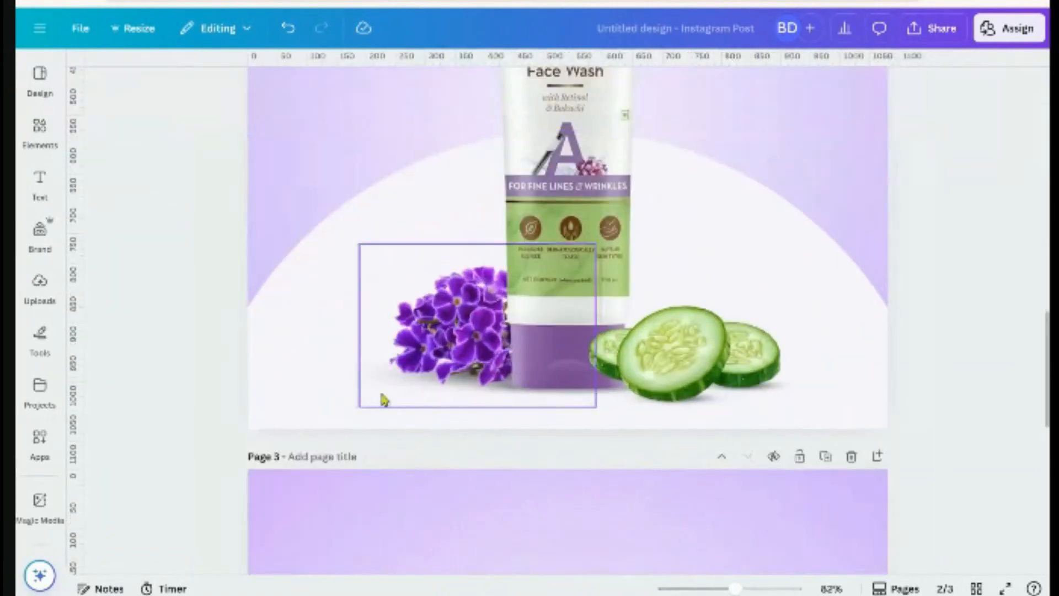
{"action": "left_click", "coordinate": [339, 381]}
{"action": "left_click_drag", "start_coordinate": [349, 379], "coordinate": [349, 389]}
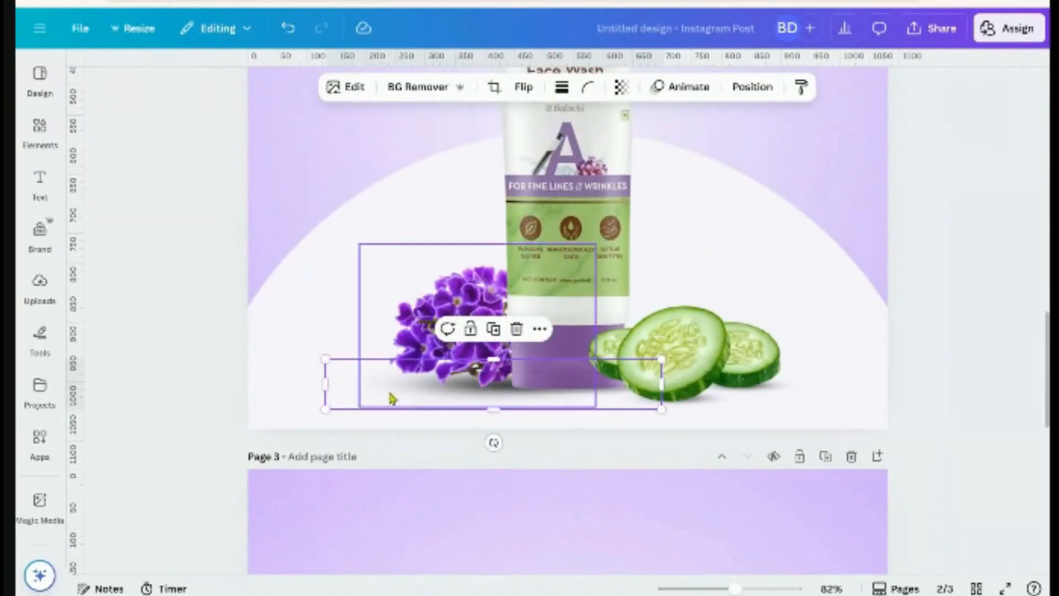
{"action": "left_click_drag", "start_coordinate": [346, 395], "coordinate": [346, 379]}
Set the shadow's transparency to 96
{"action": "left_click", "coordinate": [621, 87]}
{"action": "mouse_move", "coordinate": [659, 146]}
{"action": "left_mouse_down"}
{"action": "mouse_move", "coordinate": [633, 147]}
{"action": "mouse_move", "coordinate": [655, 163]}
{"action": "left_mouse_up"}
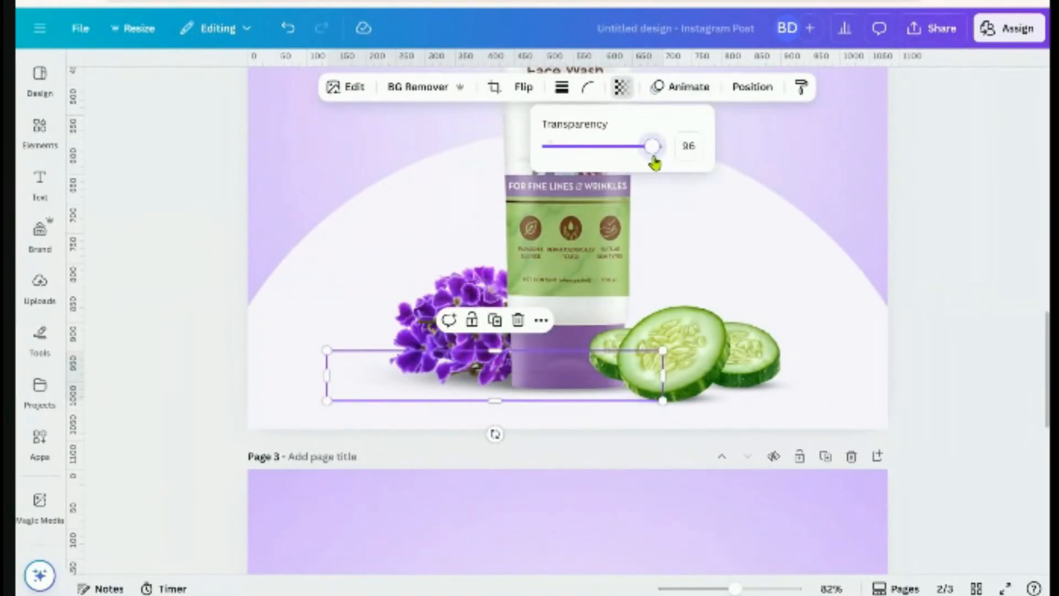
{"action": "left_click", "coordinate": [939, 321]}
{"action": "scroll", "coordinate": [944, 326], "scroll_direction": "down", "scroll_amount": 5}
{"action": "scroll", "coordinate": [882, 386], "scroll_direction": "up", "scroll_amount": 3}
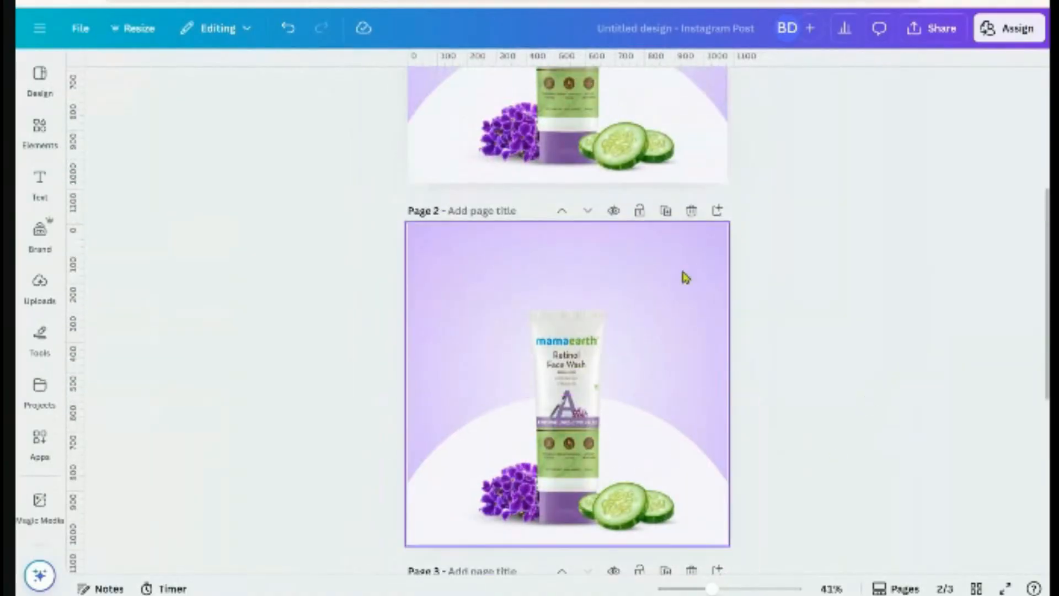
Delete the extra Page 2 so two pages remain
{"action": "left_click", "coordinate": [692, 212]}
{"action": "scroll", "coordinate": [806, 452], "scroll_direction": "up", "scroll_amount": 4}
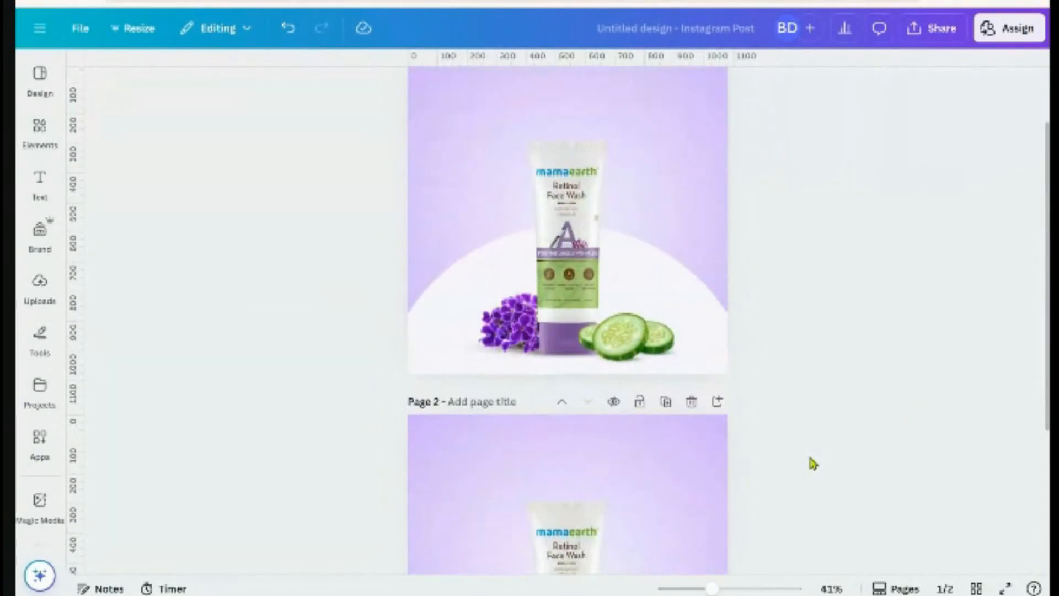
{"action": "scroll", "coordinate": [806, 450], "scroll_direction": "up", "scroll_amount": 2}
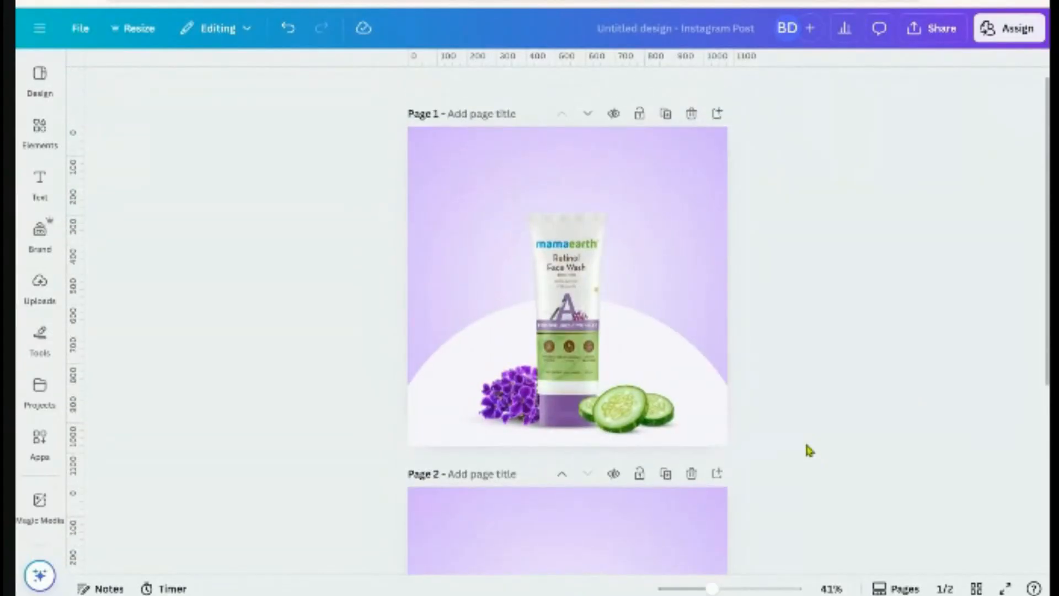
{"action": "left_click", "coordinate": [1005, 588]}
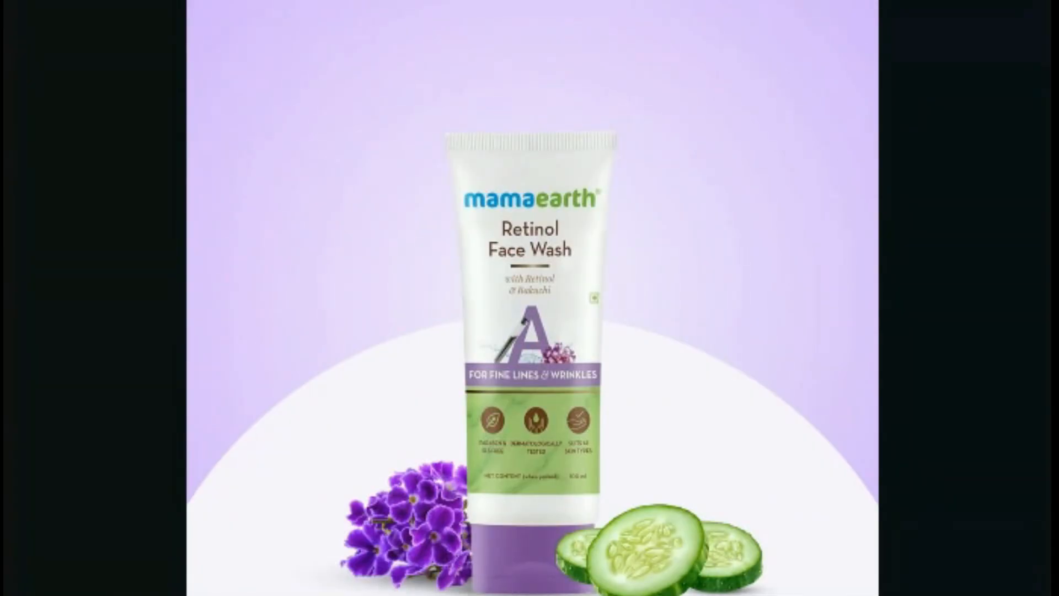
{"action": "key", "text": "Escape"}
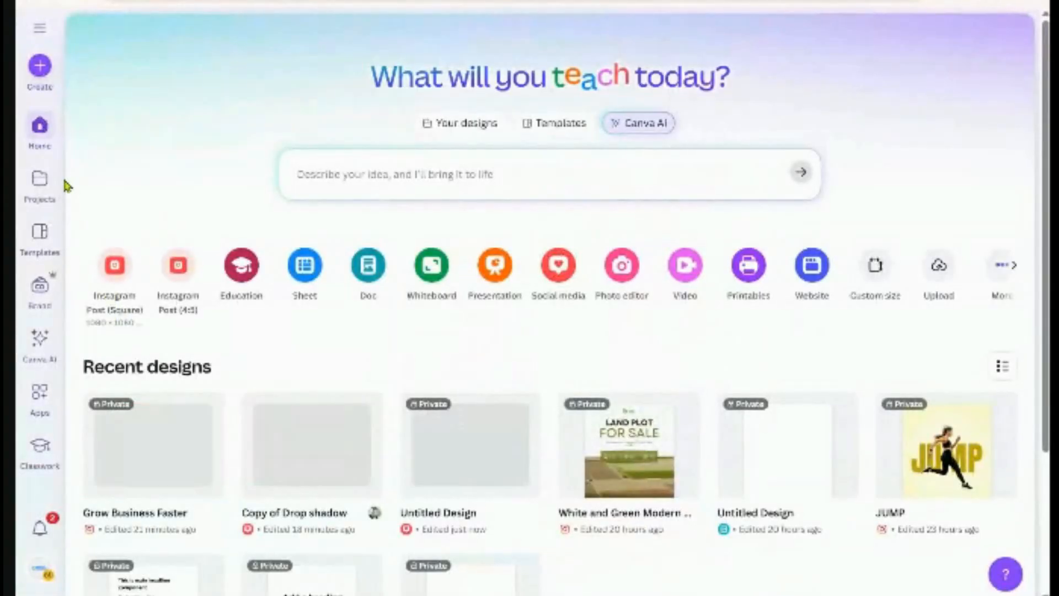
{"action": "left_click", "coordinate": [39, 65]}
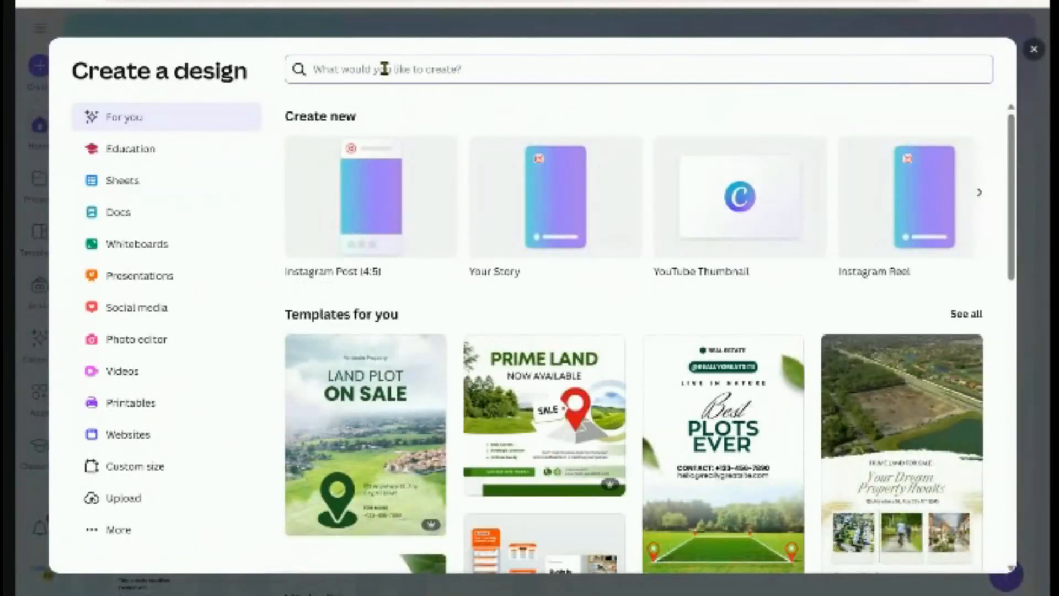
{"action": "type", "text": "instagr"}
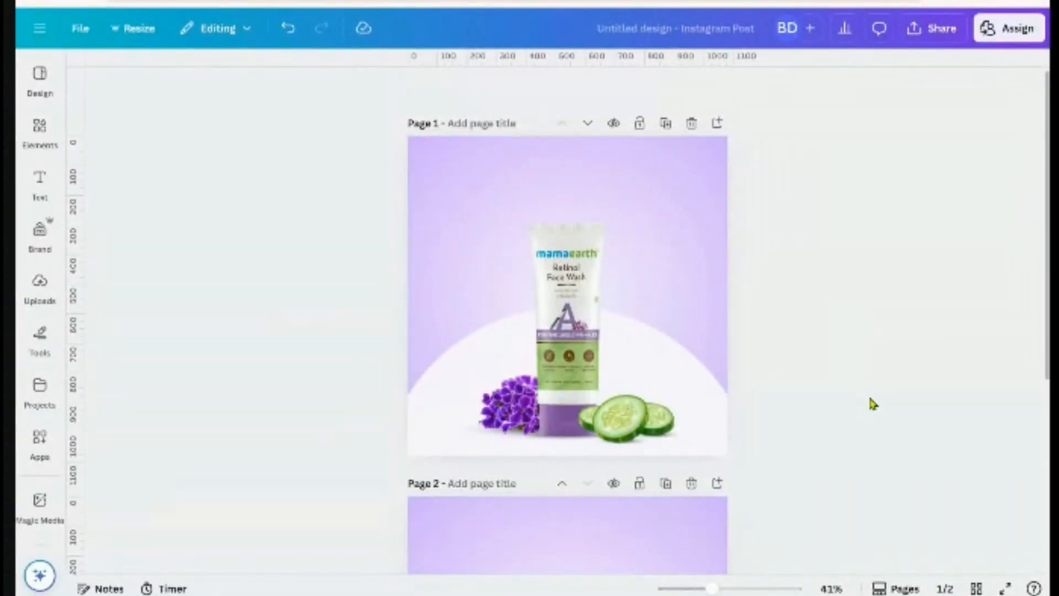
Delete Page 2, then add a heading at the top of the page reading 'Retinol'
{"action": "scroll", "coordinate": [870, 405], "scroll_direction": "down", "scroll_amount": 5}
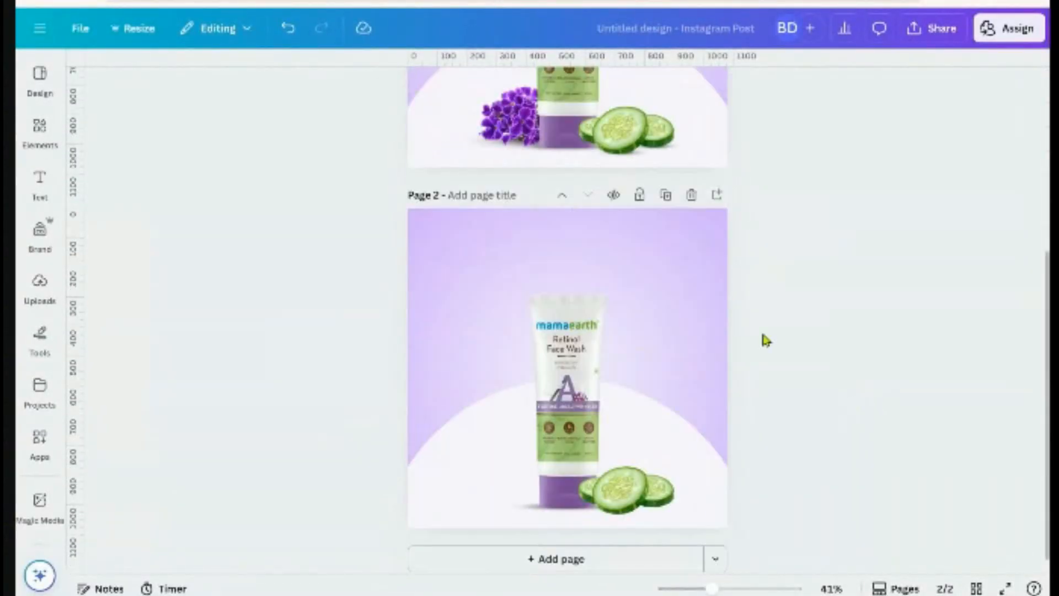
{"action": "left_click", "coordinate": [691, 195]}
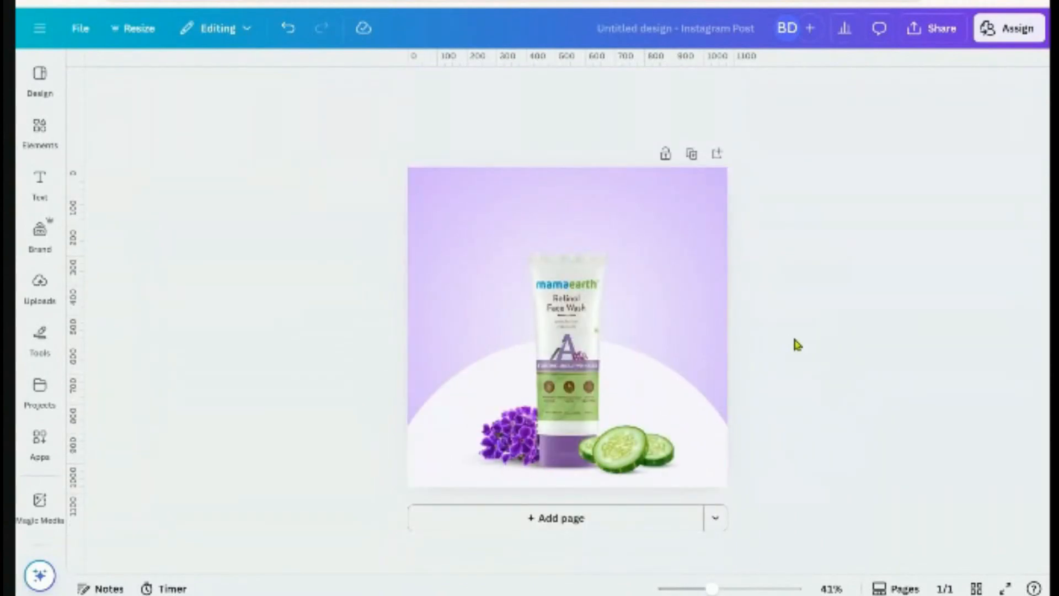
{"action": "left_click", "coordinate": [42, 184]}
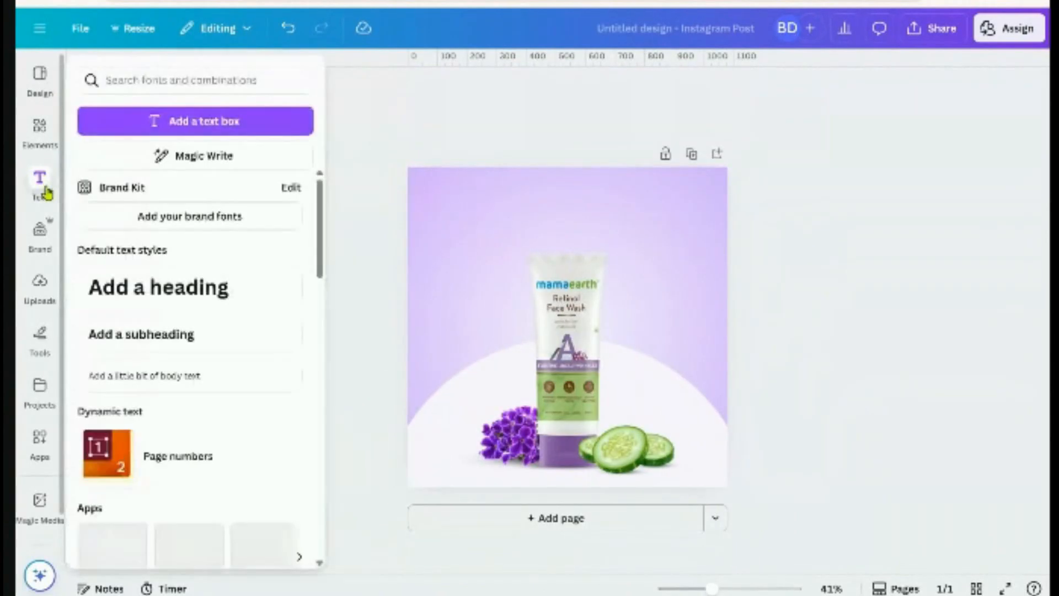
{"action": "left_click", "coordinate": [158, 284]}
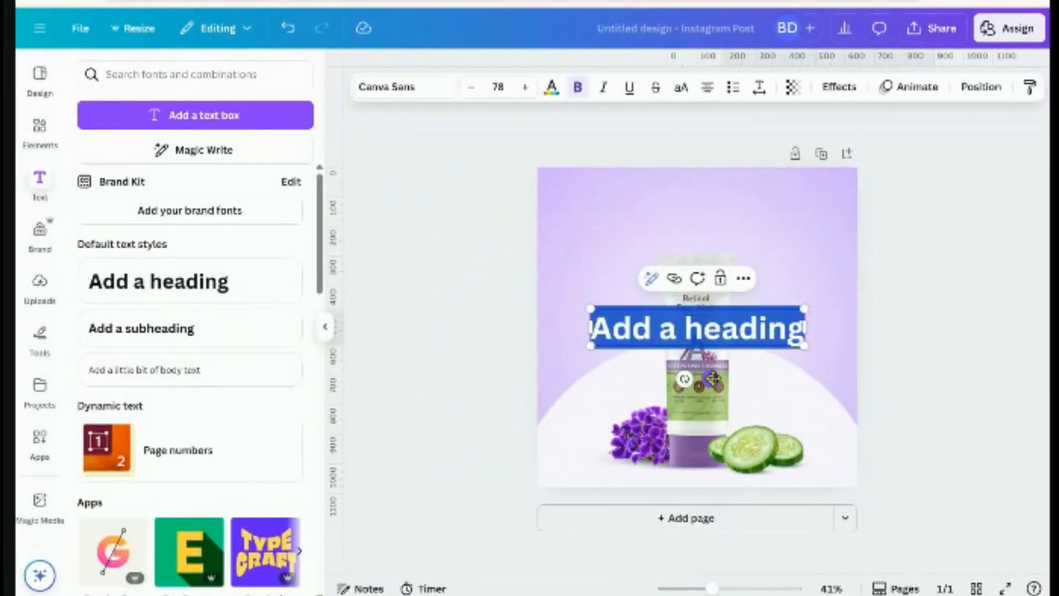
{"action": "left_click_drag", "start_coordinate": [712, 378], "coordinate": [712, 259]}
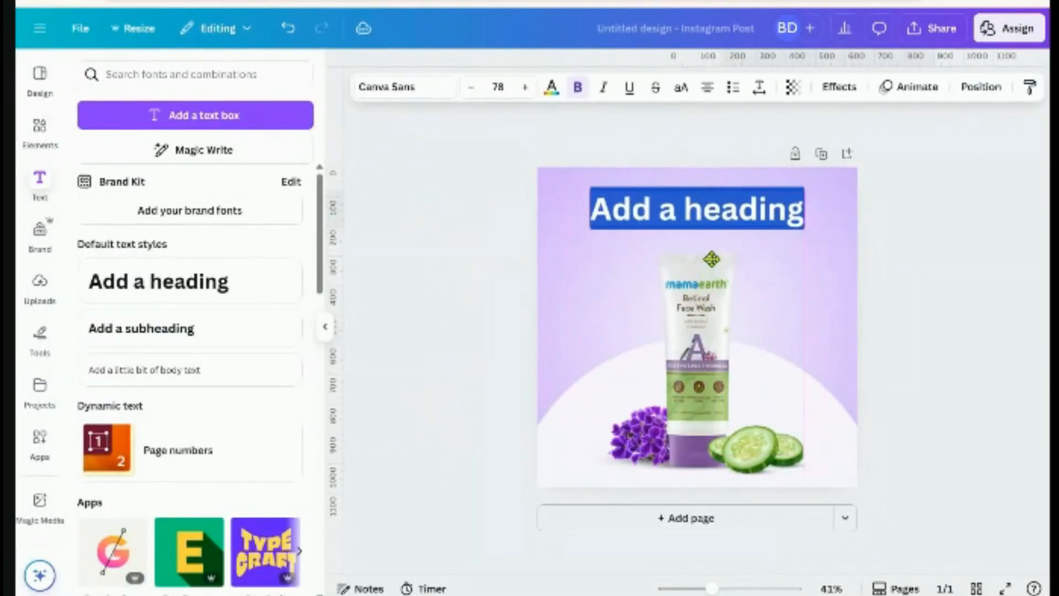
{"action": "left_click", "coordinate": [943, 328]}
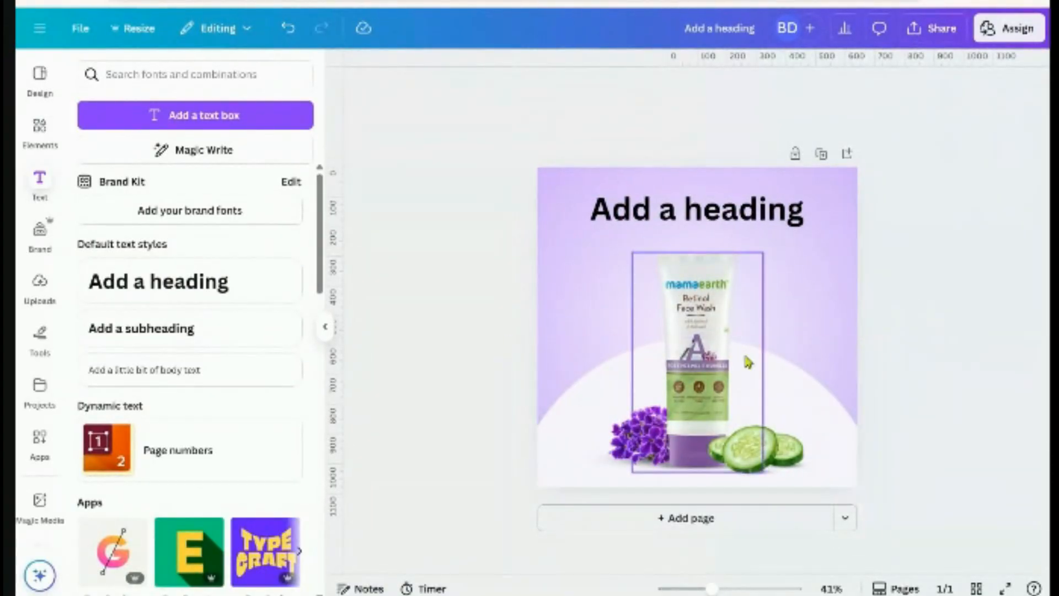
{"action": "scroll", "coordinate": [739, 355], "scroll_direction": "up", "scroll_amount": 3}
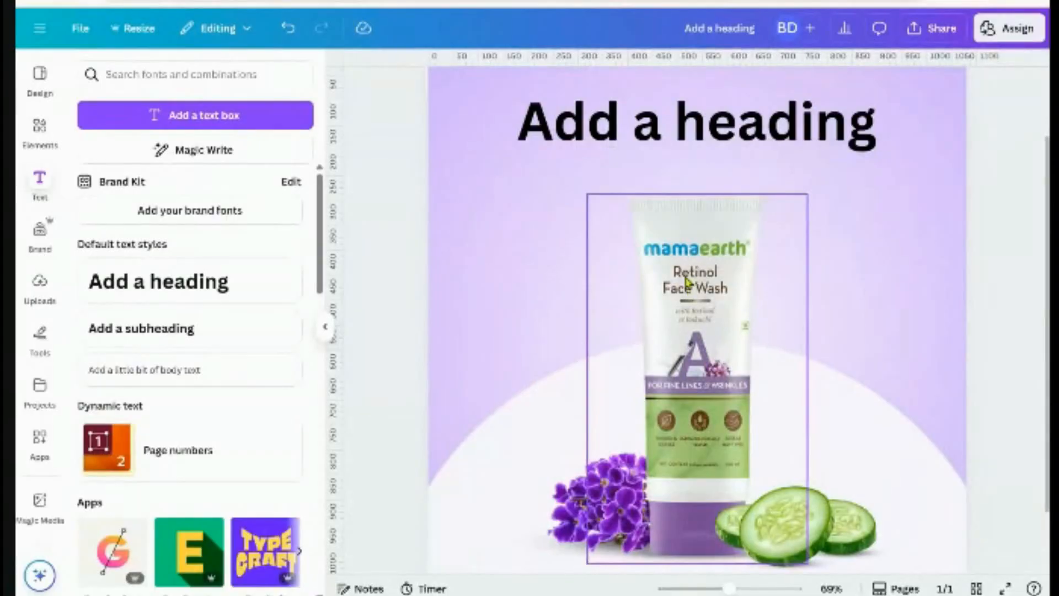
{"action": "double_click", "coordinate": [723, 137]}
{"action": "type", "text": "tinol"}
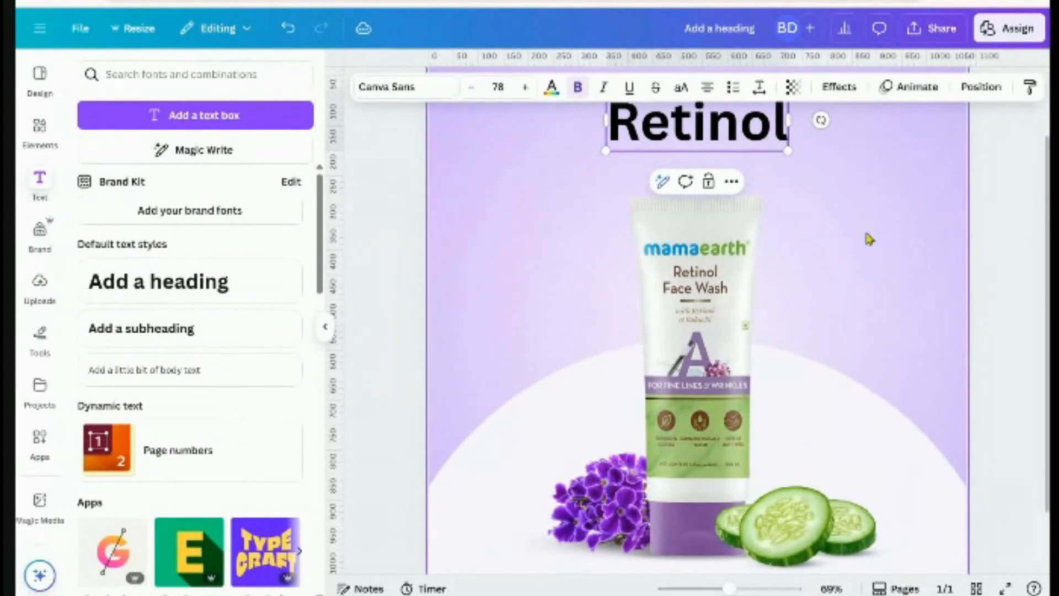
{"action": "left_click", "coordinate": [890, 246]}
Duplicate the Retinol text box and retype the copy as 'Face Wash'
{"action": "left_click", "coordinate": [719, 143]}
{"action": "left_click", "coordinate": [711, 182]}
{"action": "left_click_drag", "start_coordinate": [712, 136], "coordinate": [569, 220]}
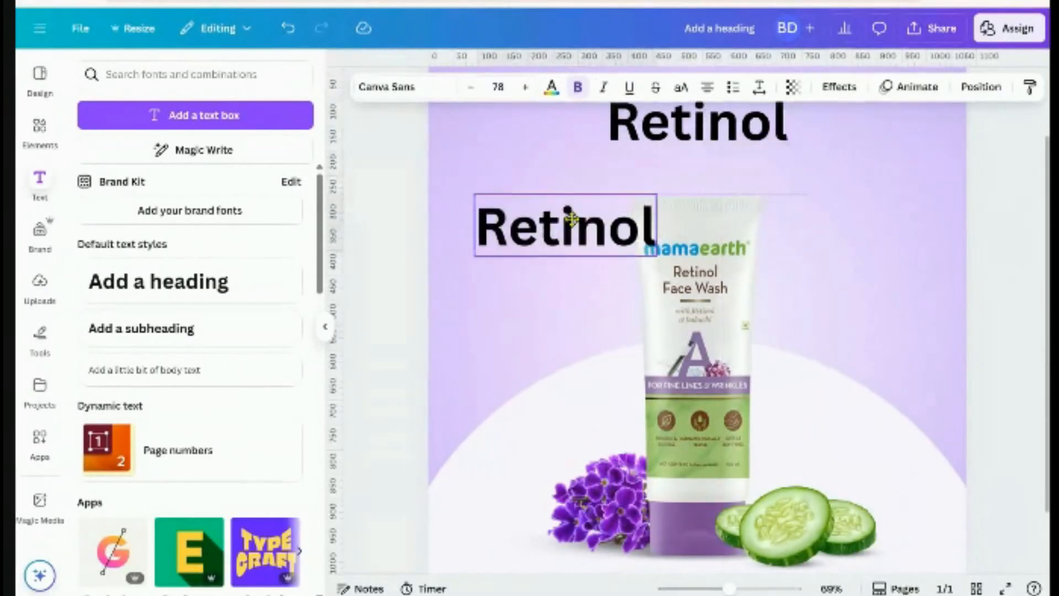
{"action": "double_click", "coordinate": [568, 226]}
{"action": "type", "text": "Fac"}
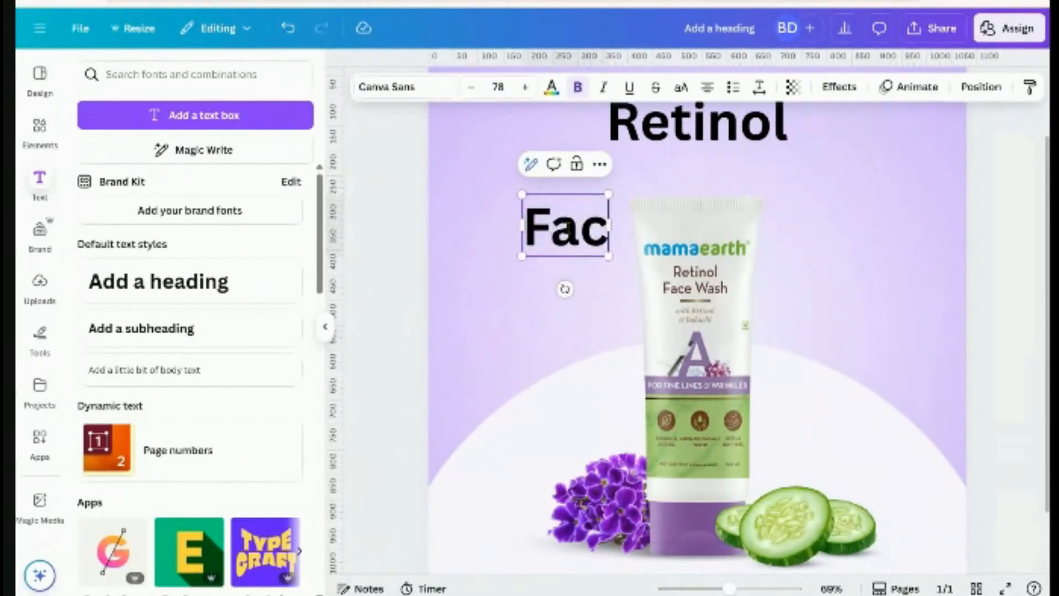
{"action": "type", "text": "e Wash"}
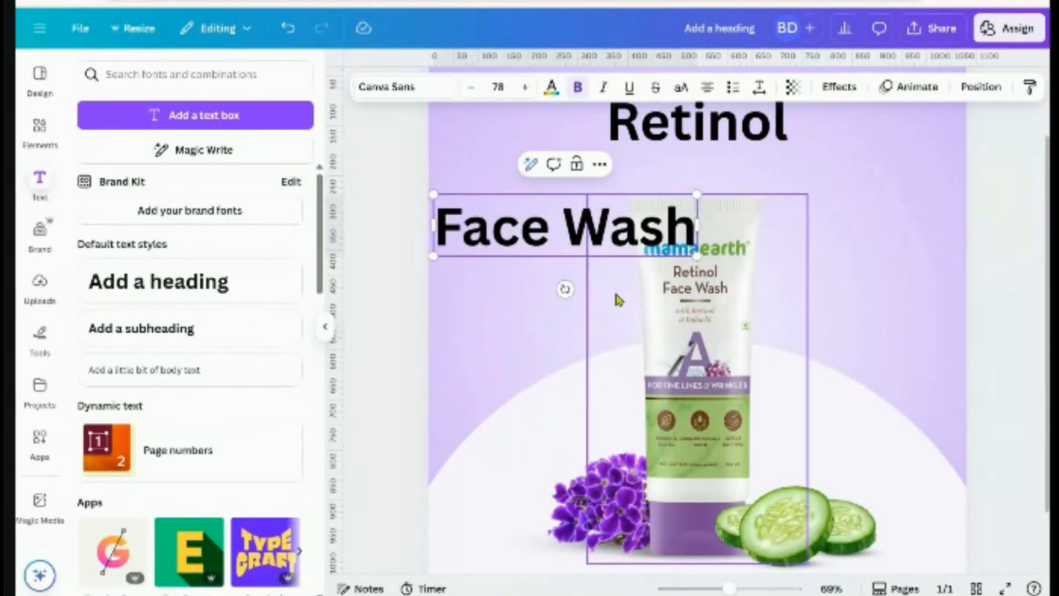
Position 'Face Wash' directly under 'Retinol' above the tube
{"action": "left_click", "coordinate": [879, 262]}
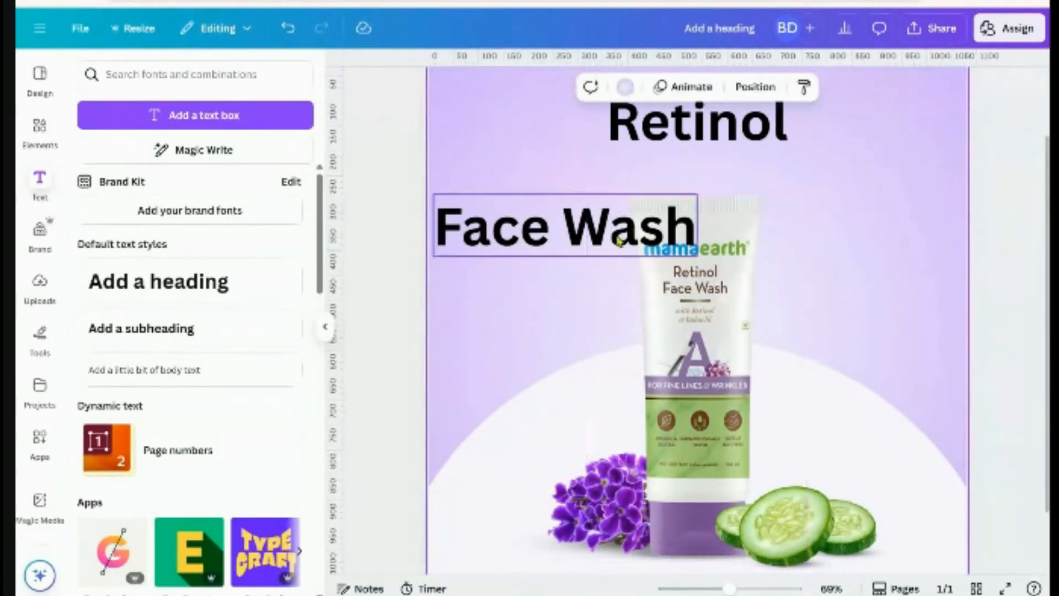
{"action": "left_click_drag", "start_coordinate": [601, 235], "coordinate": [757, 225]}
{"action": "left_click", "coordinate": [997, 284]}
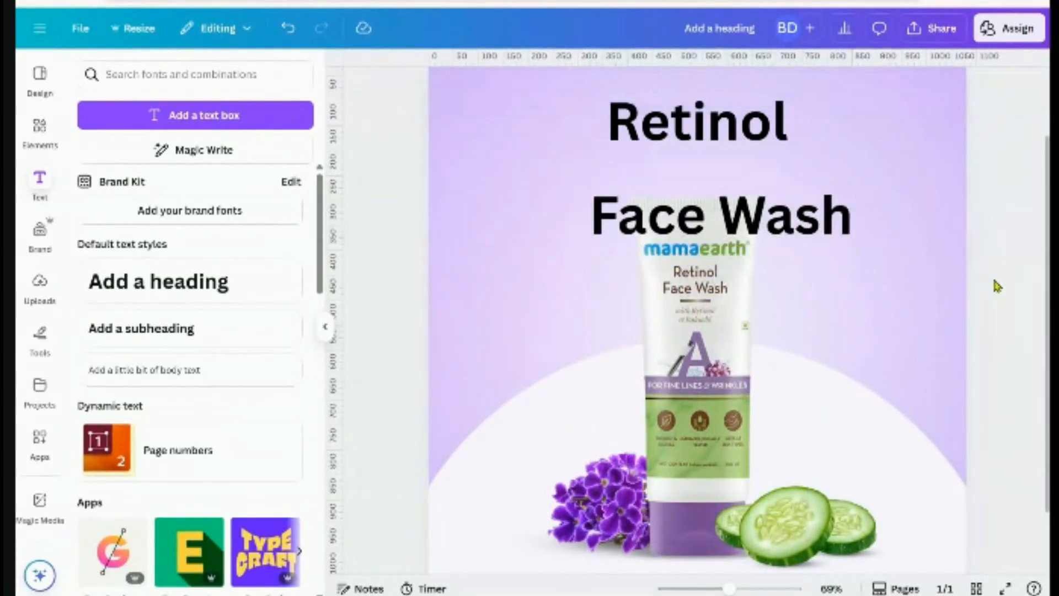
{"action": "scroll", "coordinate": [992, 287], "scroll_direction": "up", "scroll_amount": 3}
{"action": "scroll", "coordinate": [938, 304], "scroll_direction": "down", "scroll_amount": 2}
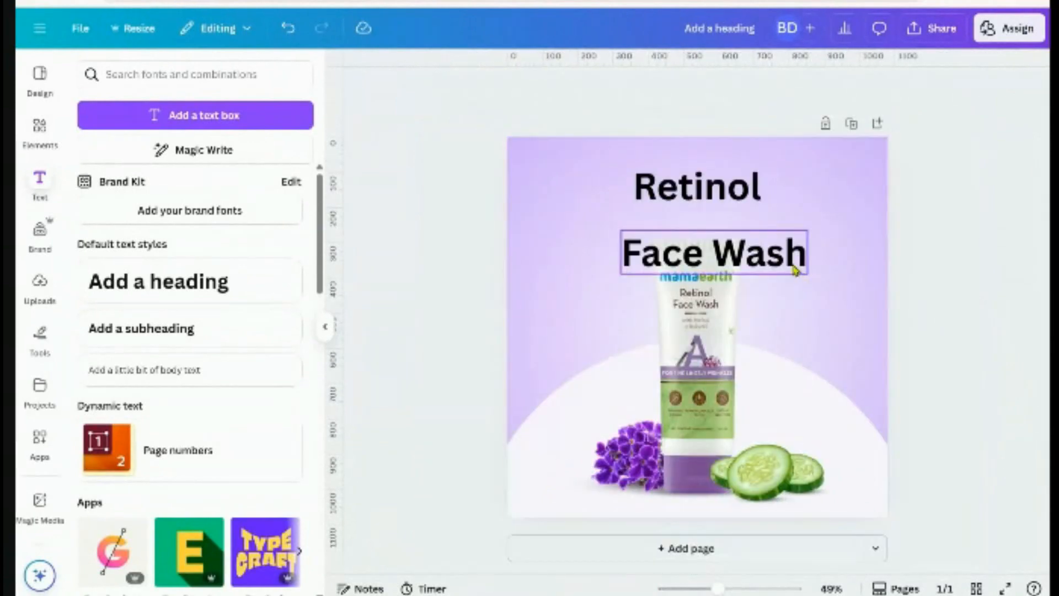
{"action": "left_click_drag", "start_coordinate": [794, 267], "coordinate": [772, 240]}
{"action": "left_click", "coordinate": [923, 249]}
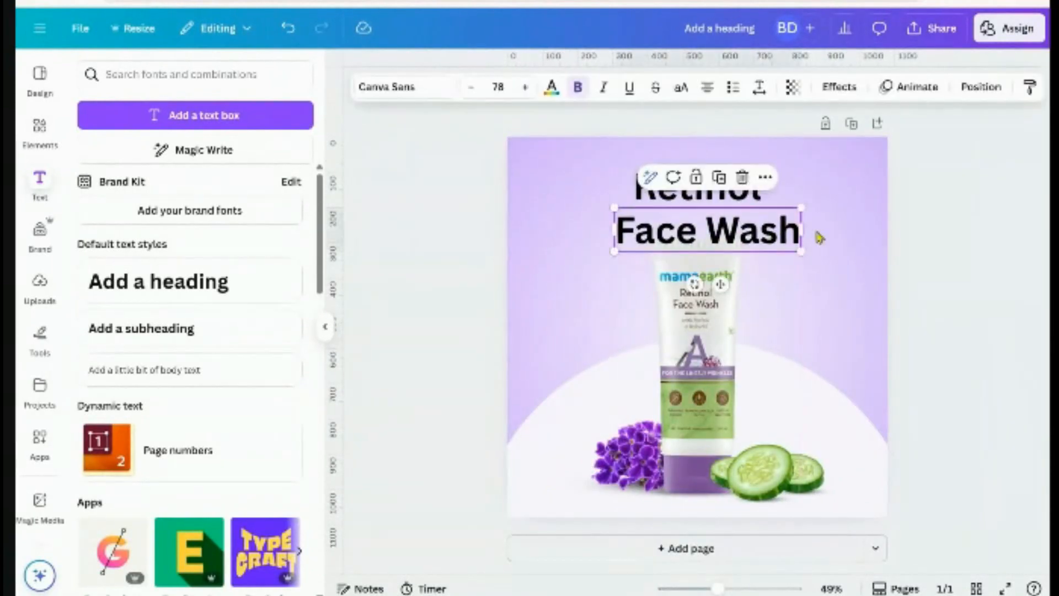
{"action": "left_click", "coordinate": [842, 240]}
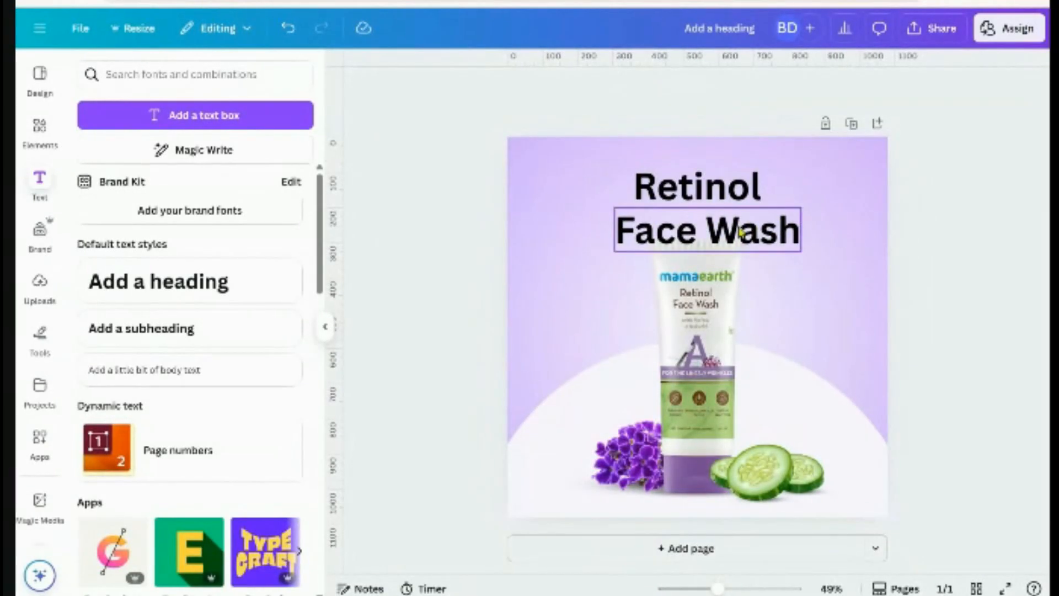
Select both heading lines and bring up the font choices
{"action": "left_click", "coordinate": [634, 185]}
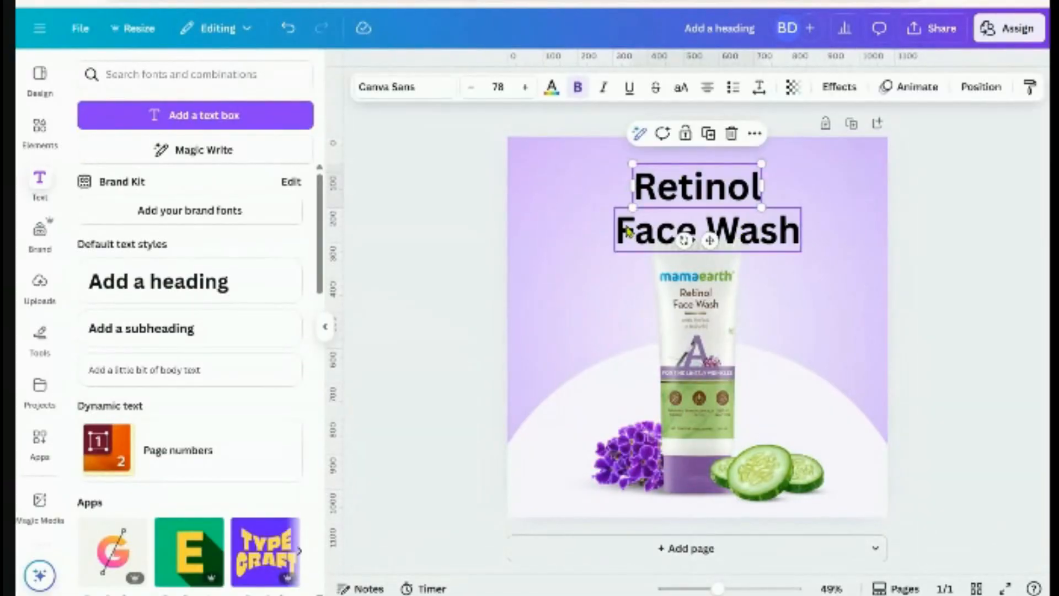
{"action": "left_click", "coordinate": [629, 231], "text": "shift"}
{"action": "left_click", "coordinate": [383, 89]}
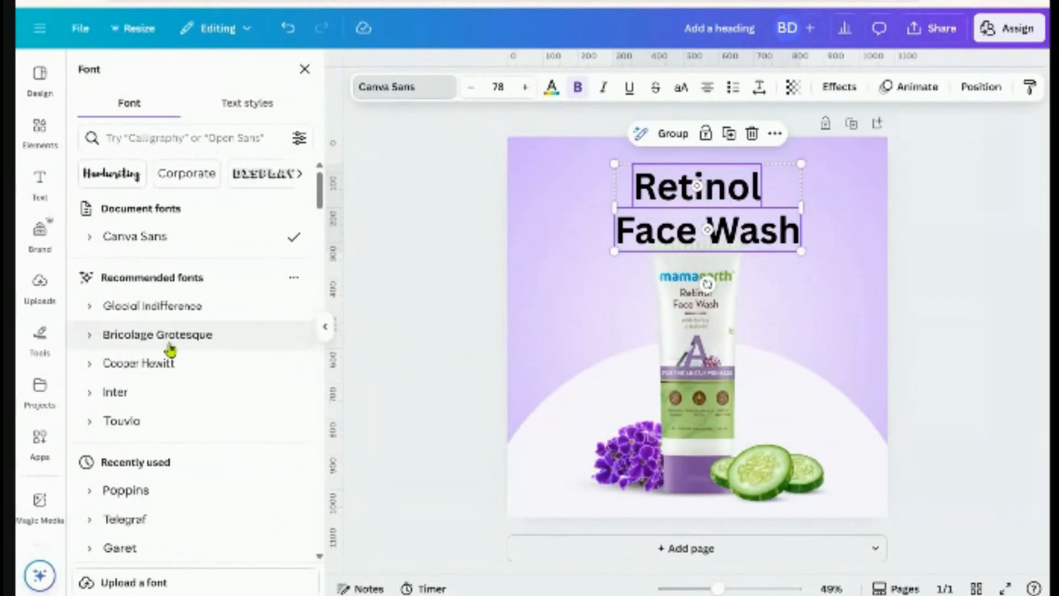
Search 'mont', set both lines to Montserrat Bold, and centre 'Face Wash' under 'Retinol'
{"action": "left_click", "coordinate": [169, 137]}
{"action": "type", "text": "mont"}
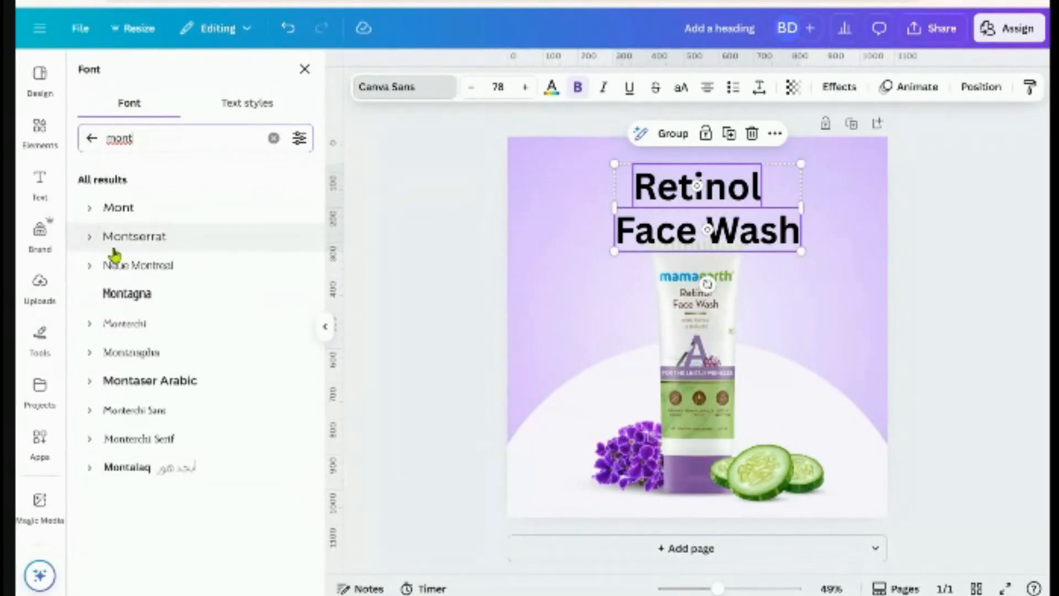
{"action": "left_click", "coordinate": [90, 238]}
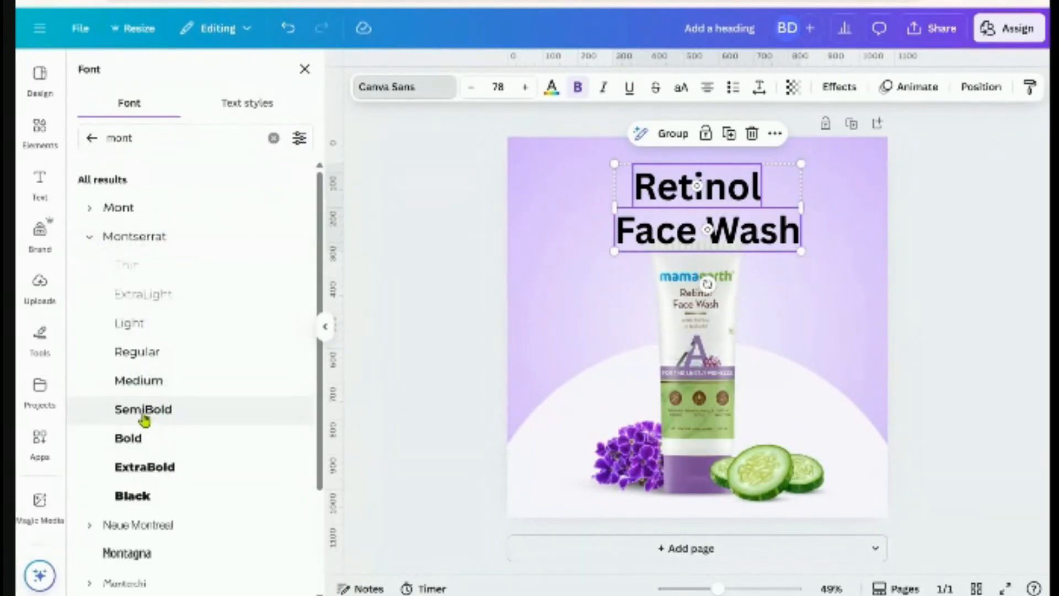
{"action": "left_click", "coordinate": [145, 419]}
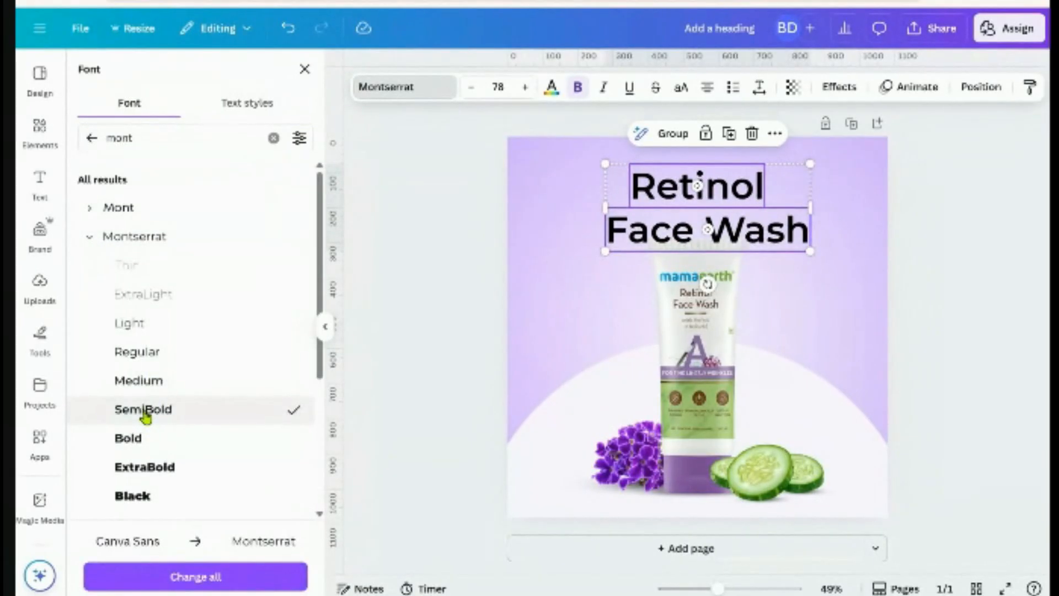
{"action": "left_click", "coordinate": [145, 437]}
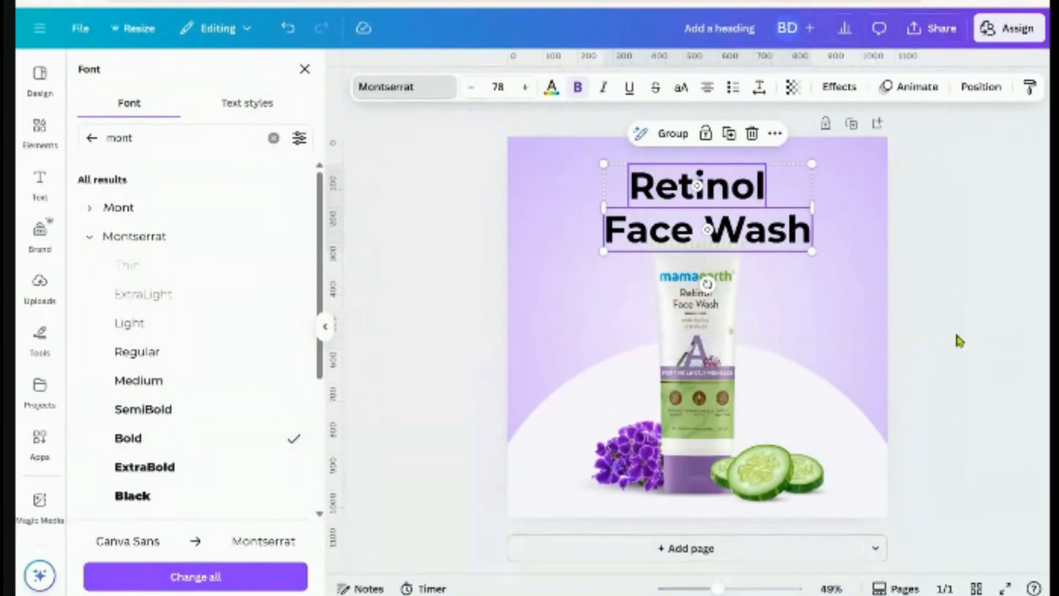
{"action": "left_click", "coordinate": [957, 336]}
{"action": "scroll", "coordinate": [945, 348], "scroll_direction": "up", "scroll_amount": 3}
{"action": "left_click_drag", "start_coordinate": [753, 171], "coordinate": [738, 163]}
Colour the 'Face Wash' line custom purple #8D19A1, leaving 'Retinol' black
{"action": "left_click", "coordinate": [996, 258]}
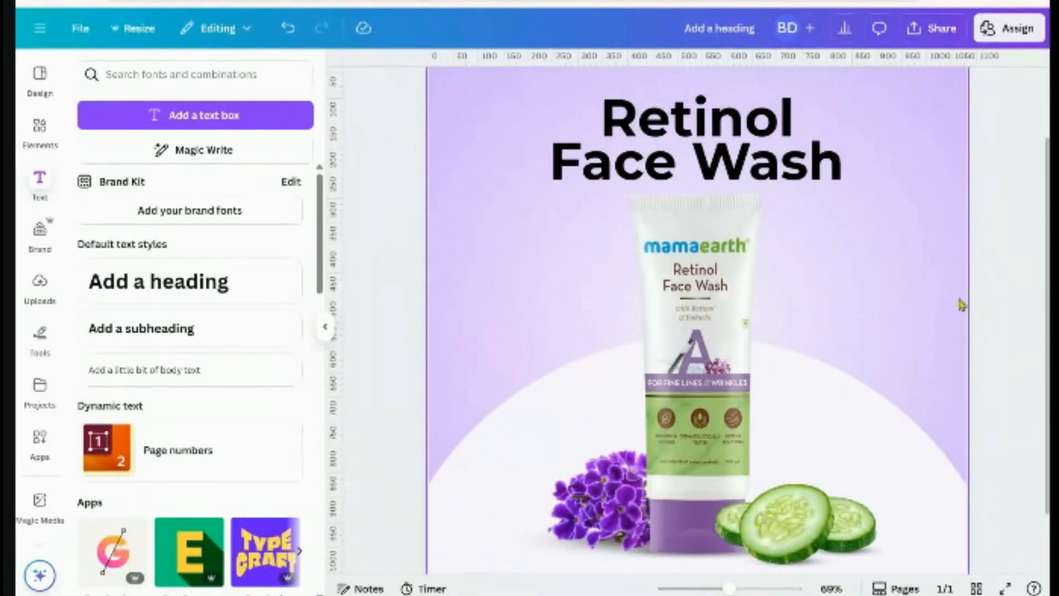
{"action": "scroll", "coordinate": [960, 305], "scroll_direction": "down", "scroll_amount": 3}
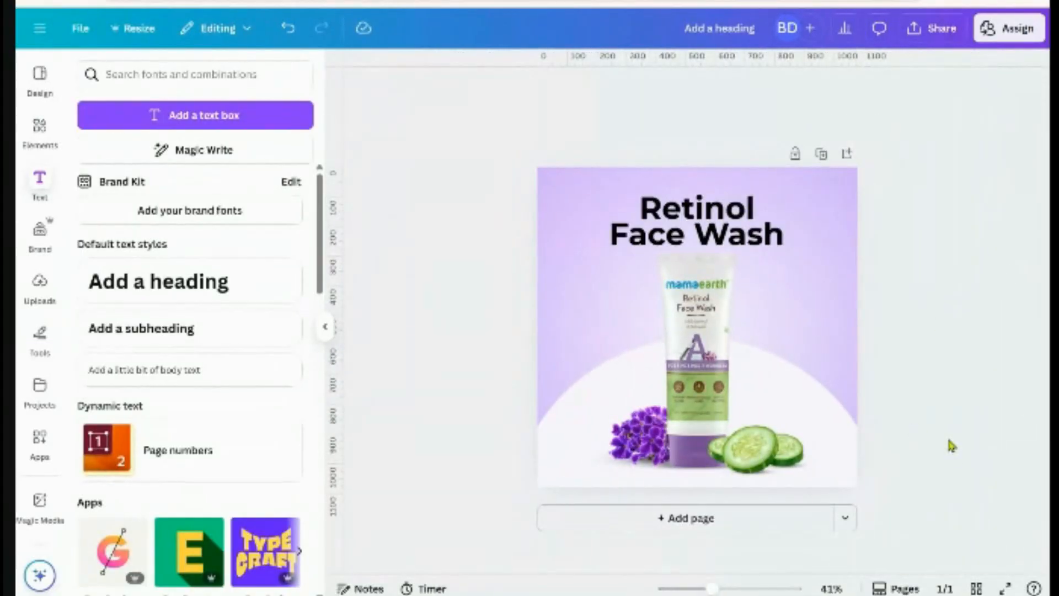
{"action": "scroll", "coordinate": [932, 419], "scroll_direction": "up", "scroll_amount": 2}
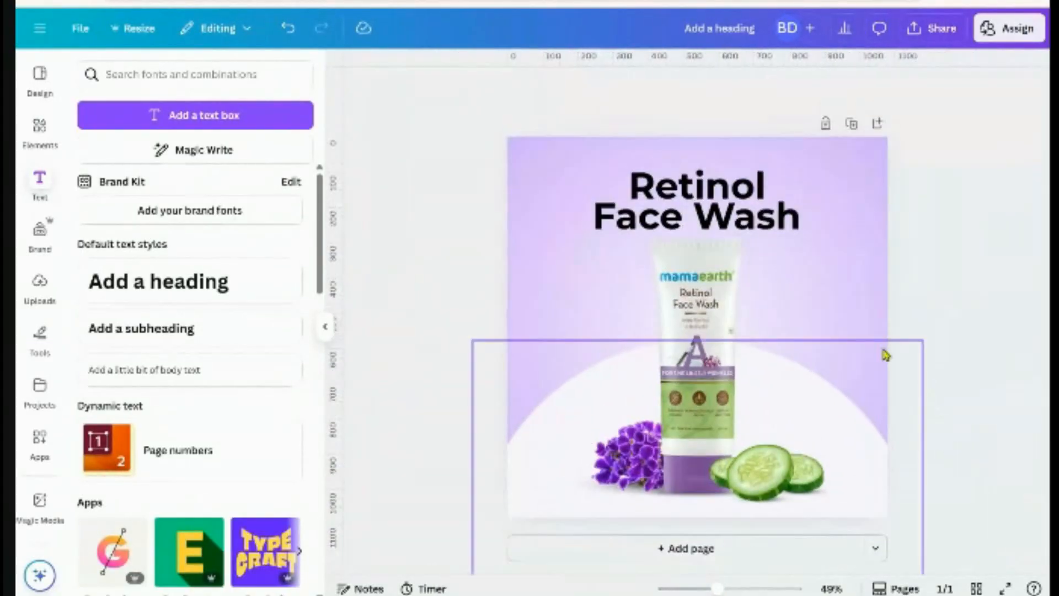
{"action": "scroll", "coordinate": [949, 302], "scroll_direction": "up", "scroll_amount": 3}
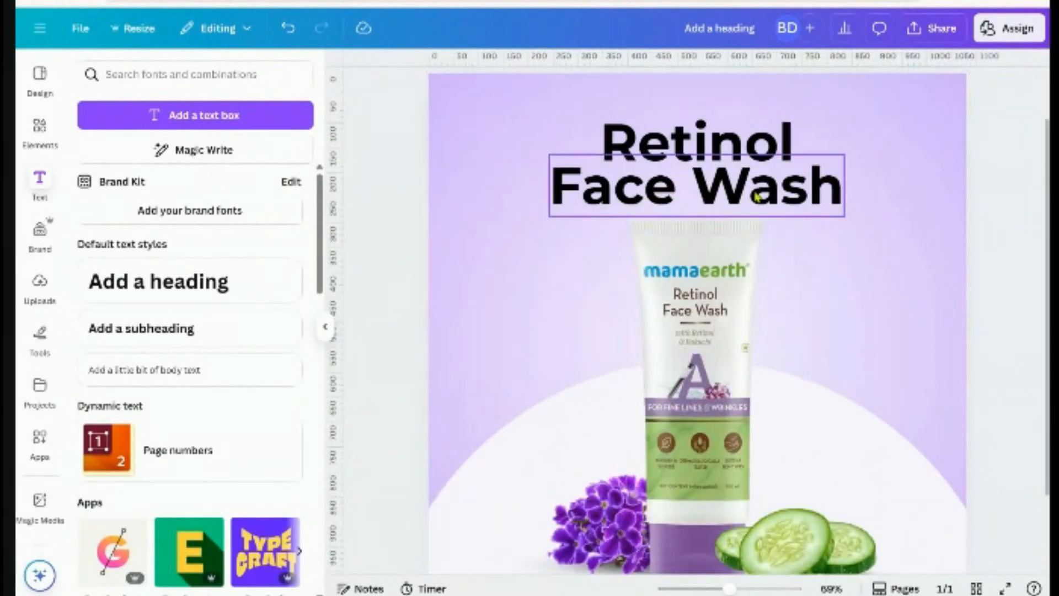
{"action": "left_click", "coordinate": [582, 193]}
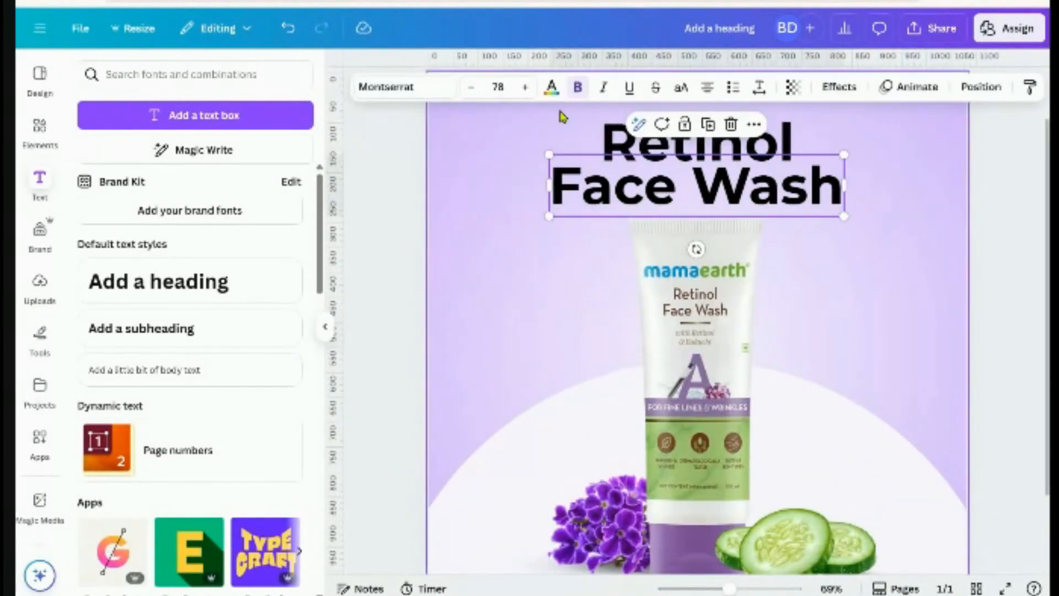
{"action": "left_click", "coordinate": [551, 87]}
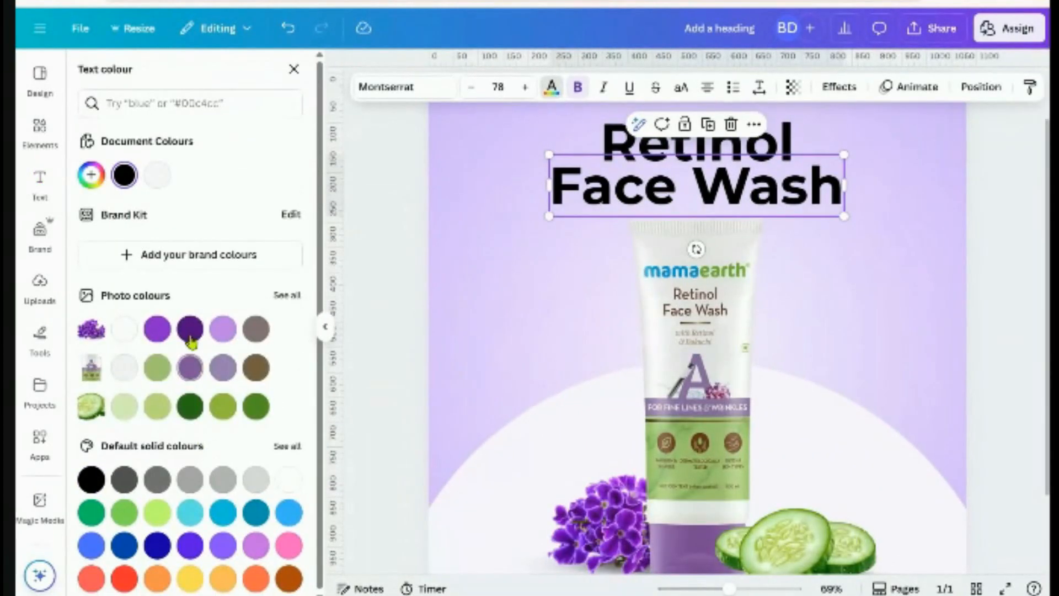
{"action": "left_click", "coordinate": [189, 330]}
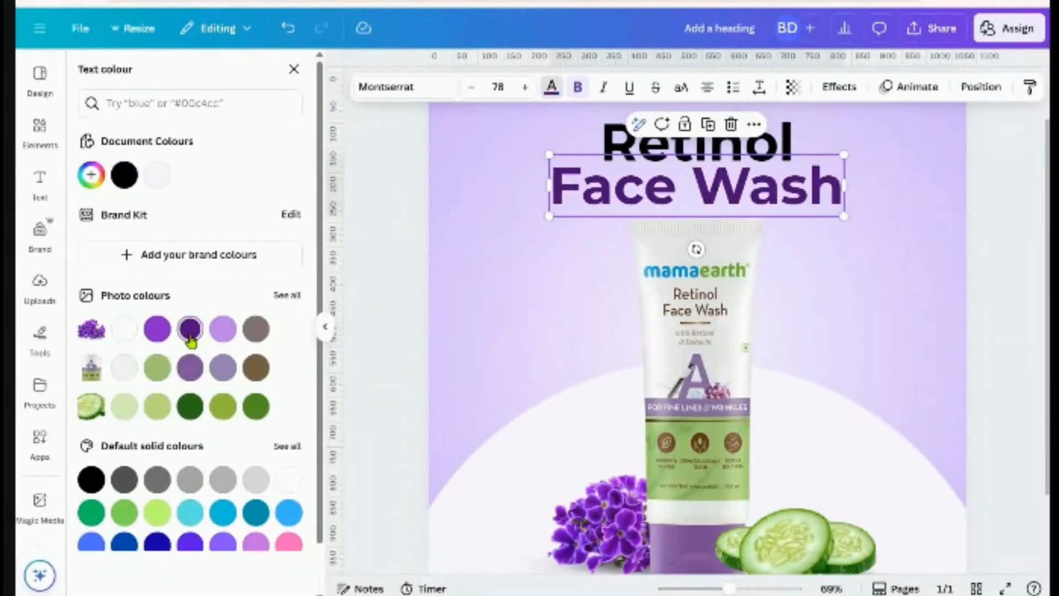
{"action": "left_click", "coordinate": [90, 174]}
{"action": "left_click_drag", "start_coordinate": [265, 248], "coordinate": [257, 238]}
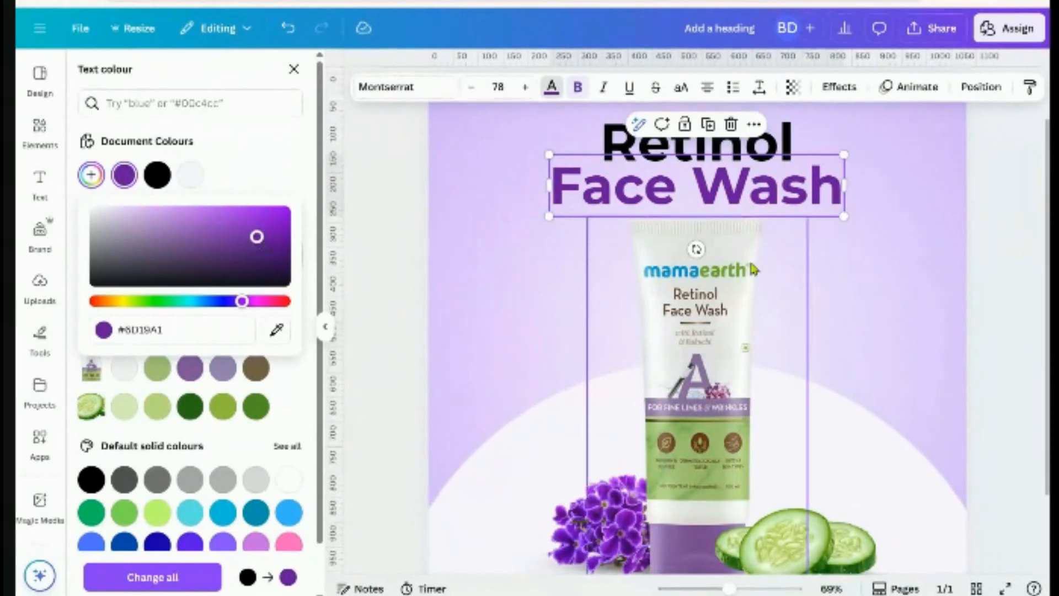
{"action": "left_click", "coordinate": [1001, 278]}
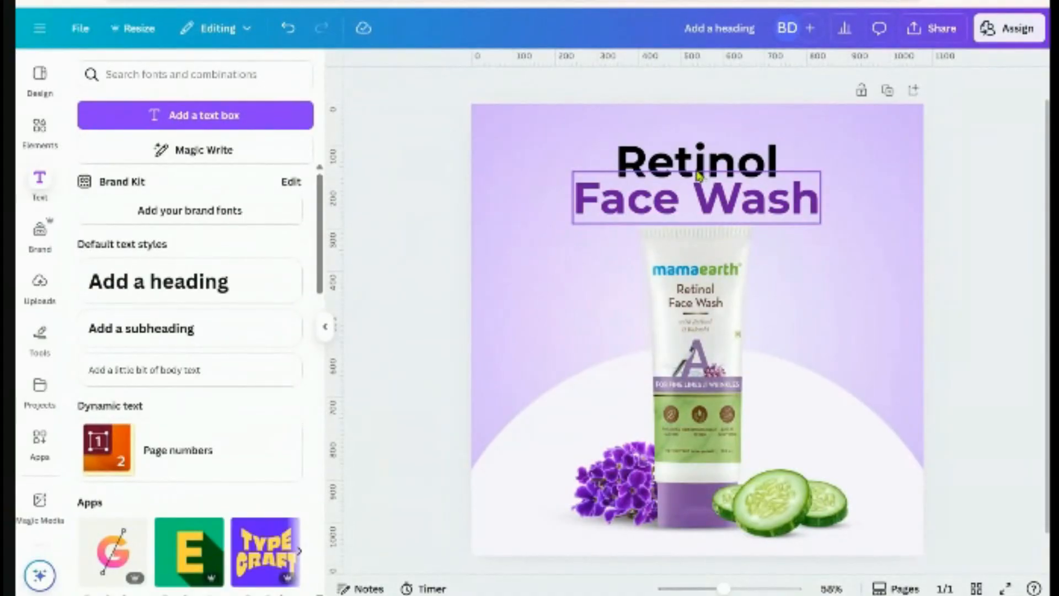
Shrink the Retinol text to 54.5 and switch it to the Brittany handwriting font
{"action": "left_click", "coordinate": [718, 173]}
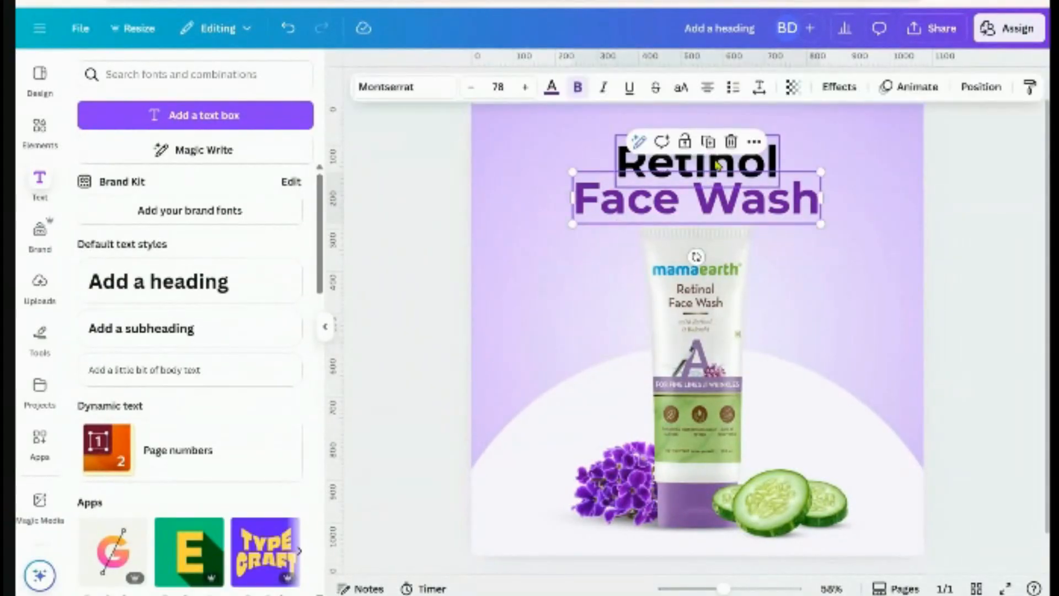
{"action": "left_click", "coordinate": [715, 168]}
{"action": "left_click_drag", "start_coordinate": [778, 187], "coordinate": [706, 162]}
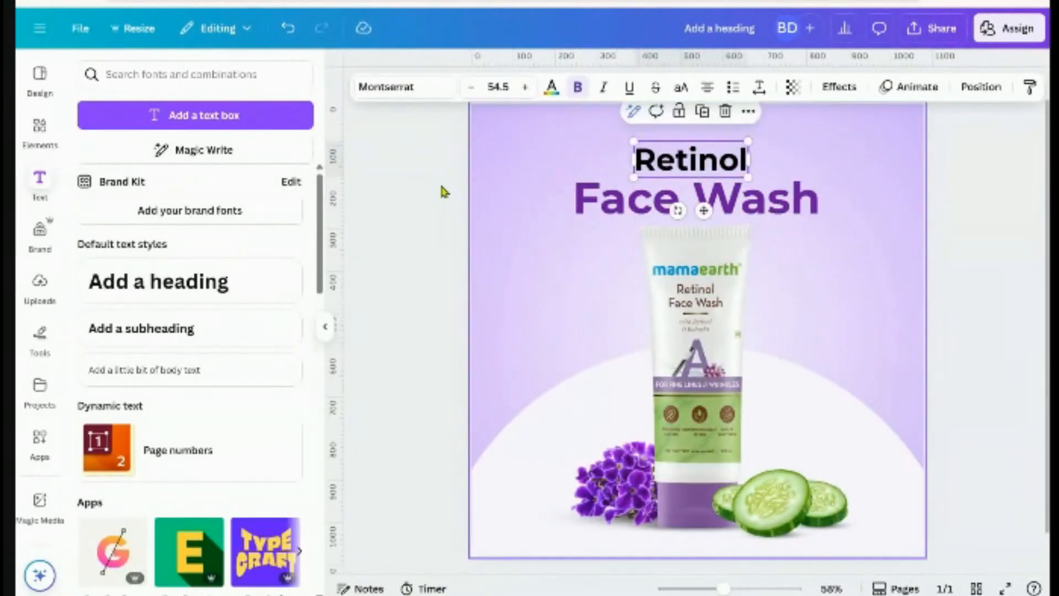
{"action": "left_click", "coordinate": [397, 88]}
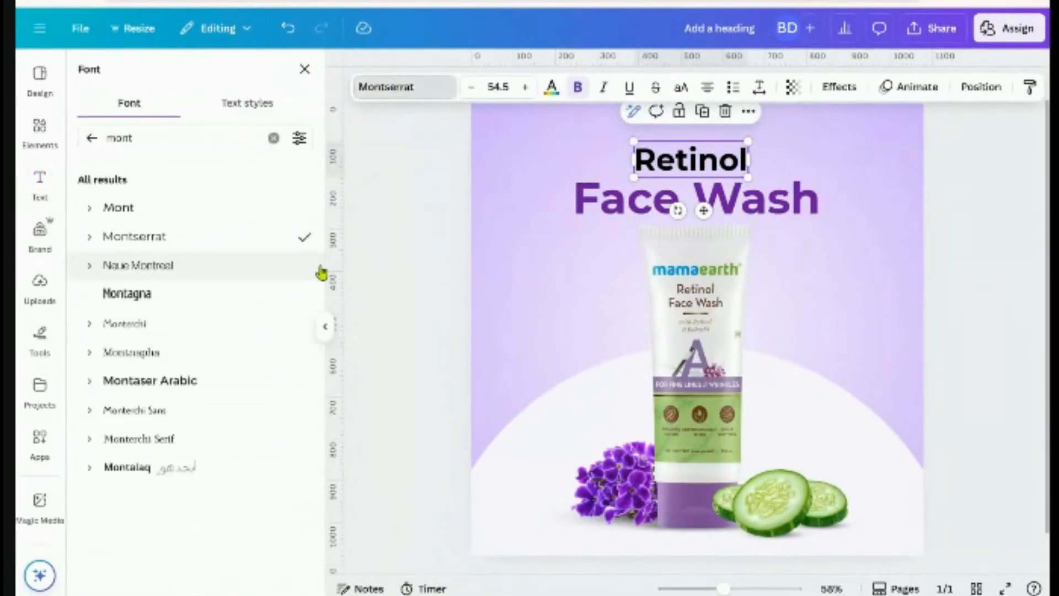
{"action": "left_click", "coordinate": [90, 139]}
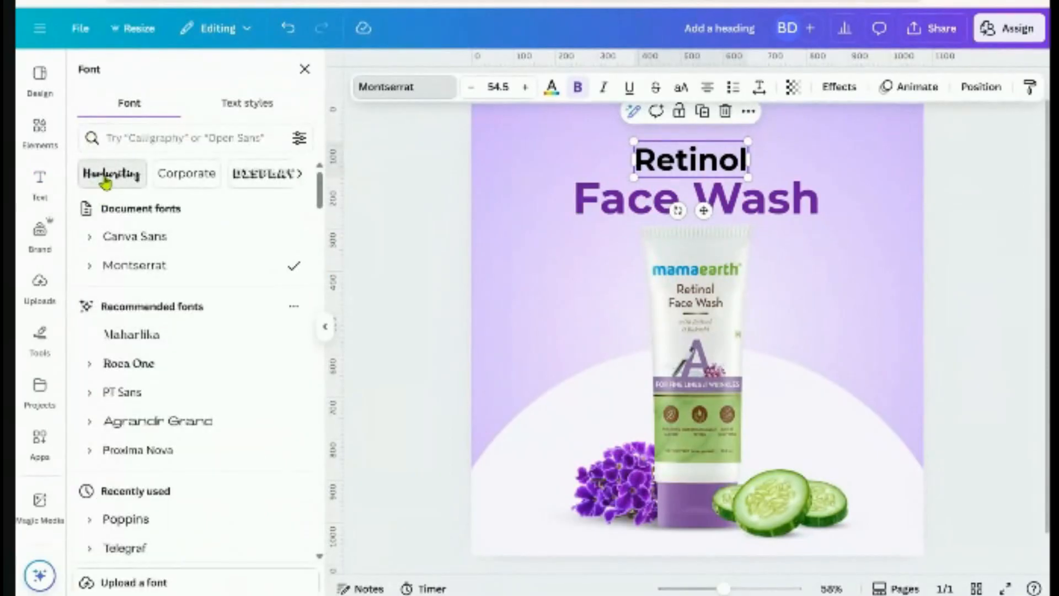
{"action": "left_click", "coordinate": [105, 175]}
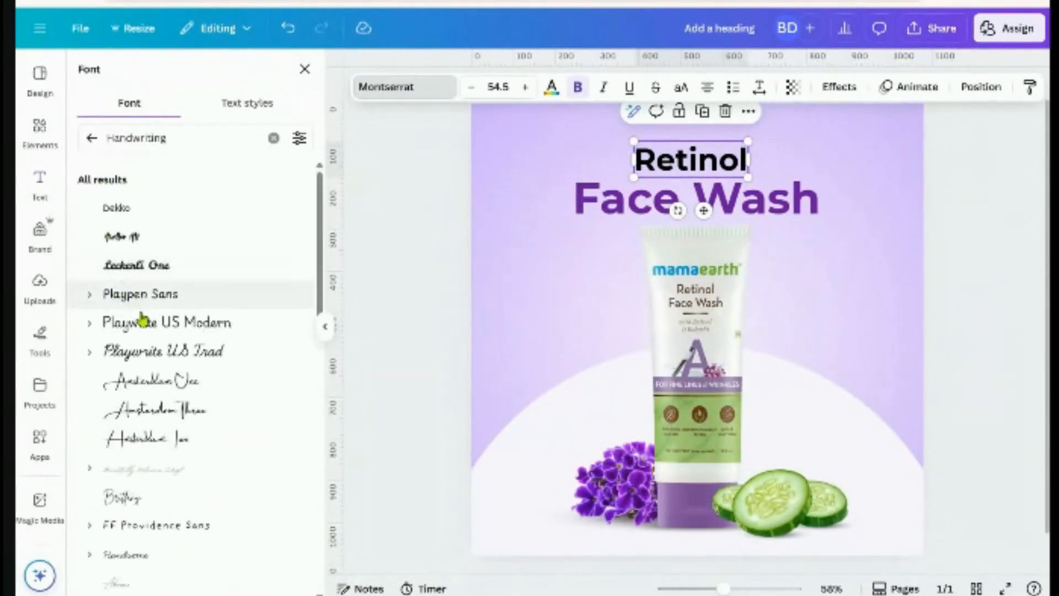
{"action": "scroll", "coordinate": [146, 346], "scroll_direction": "down", "scroll_amount": 2}
{"action": "scroll", "coordinate": [146, 346], "scroll_direction": "down", "scroll_amount": 2}
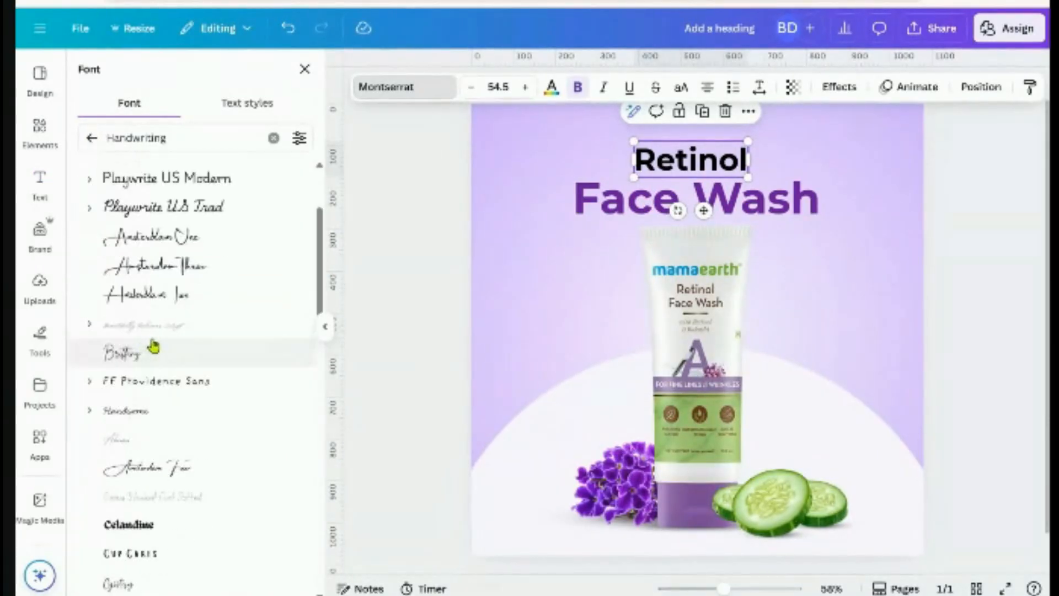
{"action": "left_click", "coordinate": [122, 358]}
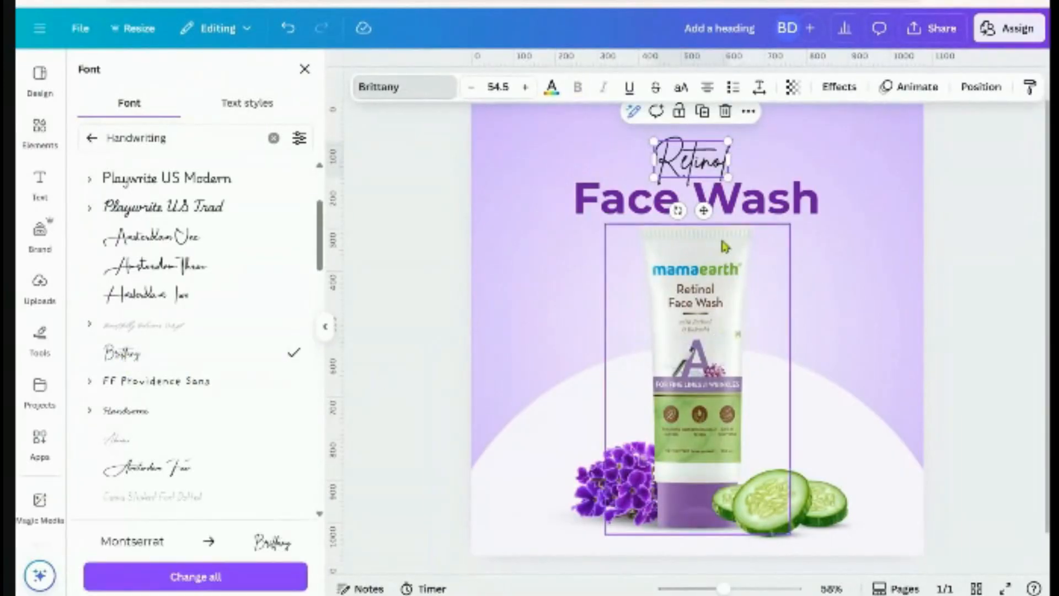
Enlarge Retinol and centre both Retinol and Face Wash horizontally on the page
{"action": "left_click_drag", "start_coordinate": [653, 178], "coordinate": [641, 186]}
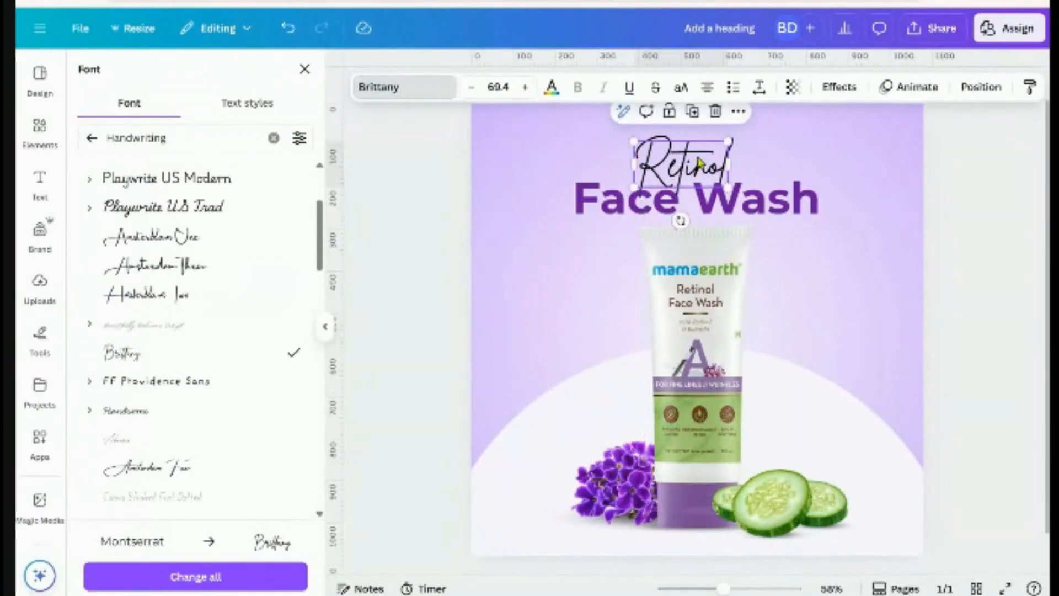
{"action": "left_click_drag", "start_coordinate": [700, 161], "coordinate": [705, 161]}
{"action": "left_click", "coordinate": [980, 87]}
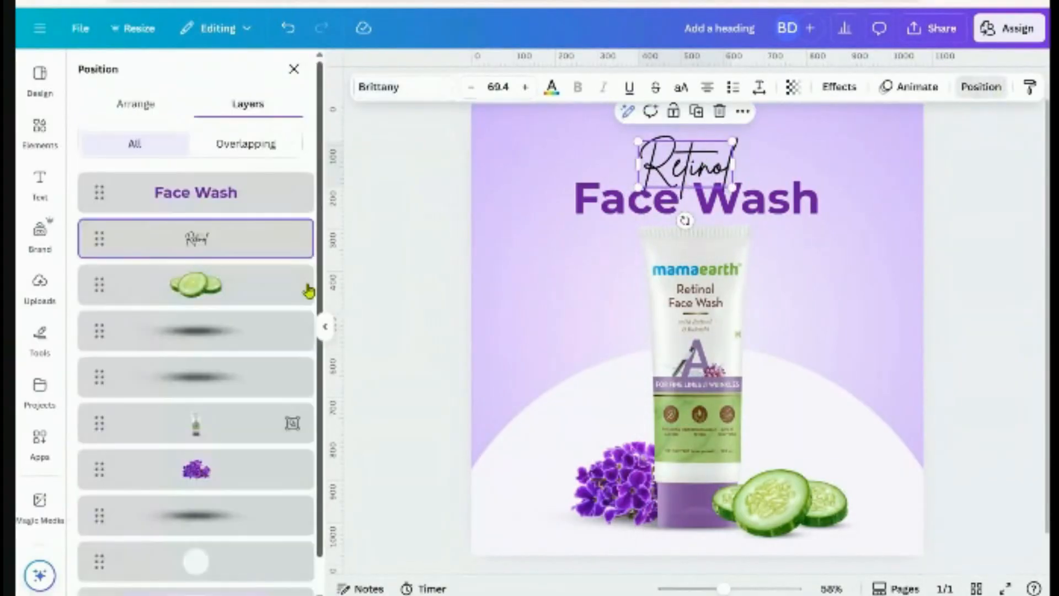
{"action": "left_click", "coordinate": [138, 110]}
{"action": "left_click", "coordinate": [209, 283]}
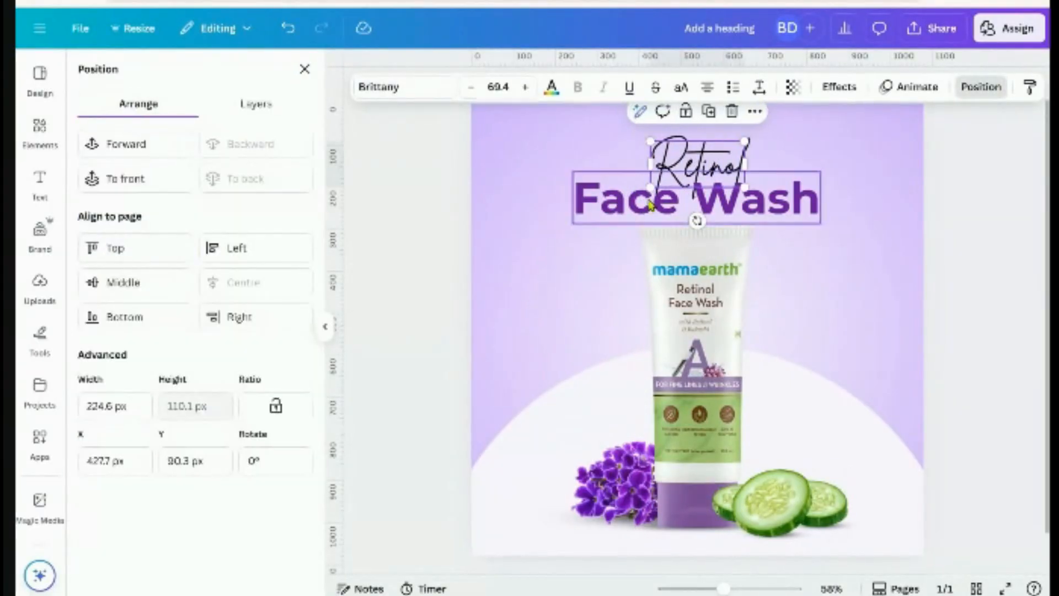
{"action": "left_click", "coordinate": [697, 213]}
{"action": "left_click", "coordinate": [215, 284]}
{"action": "left_click", "coordinate": [954, 290]}
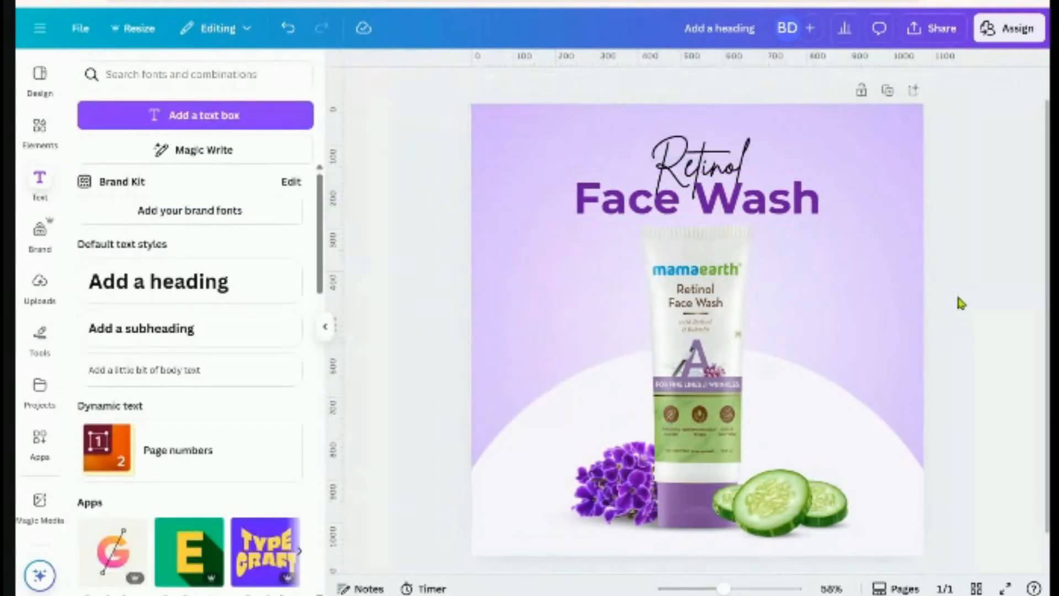
Drag the purple Face Wash heading up a few pixels, just under the Retinol script
{"action": "scroll", "coordinate": [945, 346], "scroll_direction": "down", "scroll_amount": 1}
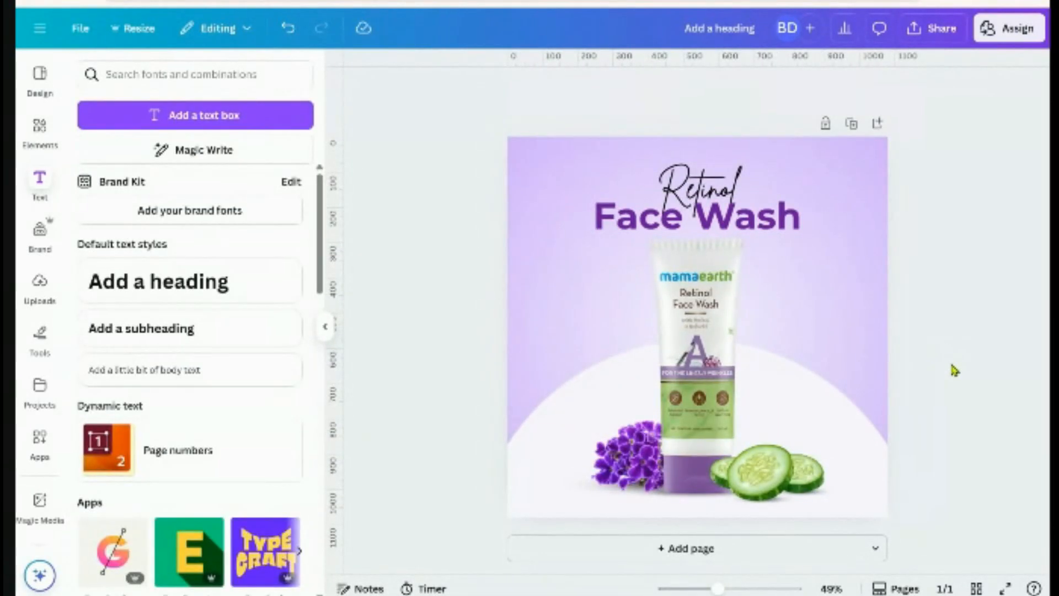
{"action": "scroll", "coordinate": [787, 284], "scroll_direction": "up", "scroll_amount": 2}
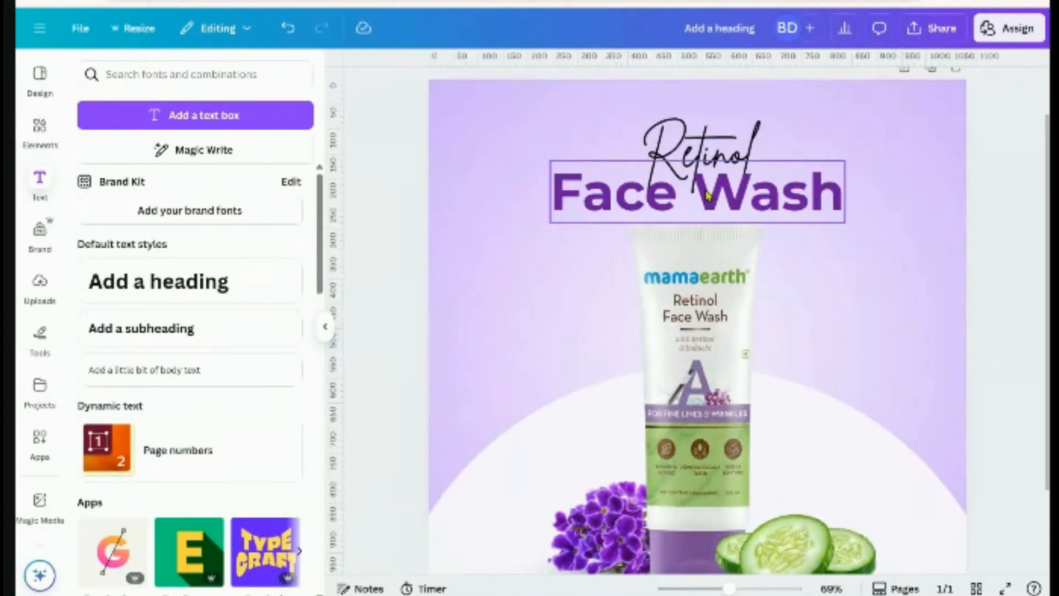
{"action": "left_click", "coordinate": [750, 209]}
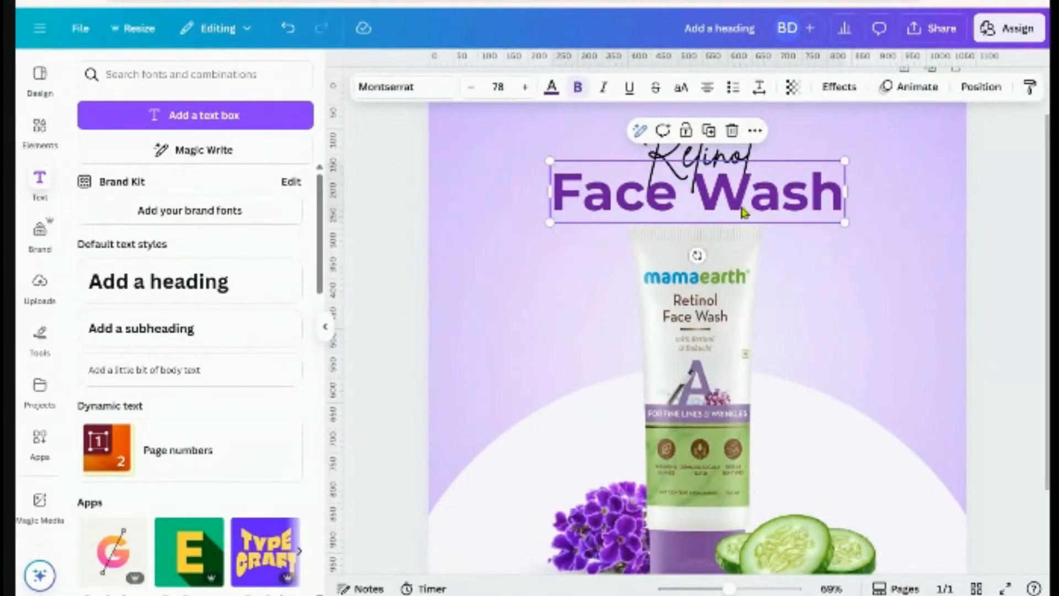
{"action": "left_click_drag", "start_coordinate": [743, 211], "coordinate": [743, 204]}
{"action": "left_click", "coordinate": [981, 86]}
{"action": "left_click", "coordinate": [684, 163]}
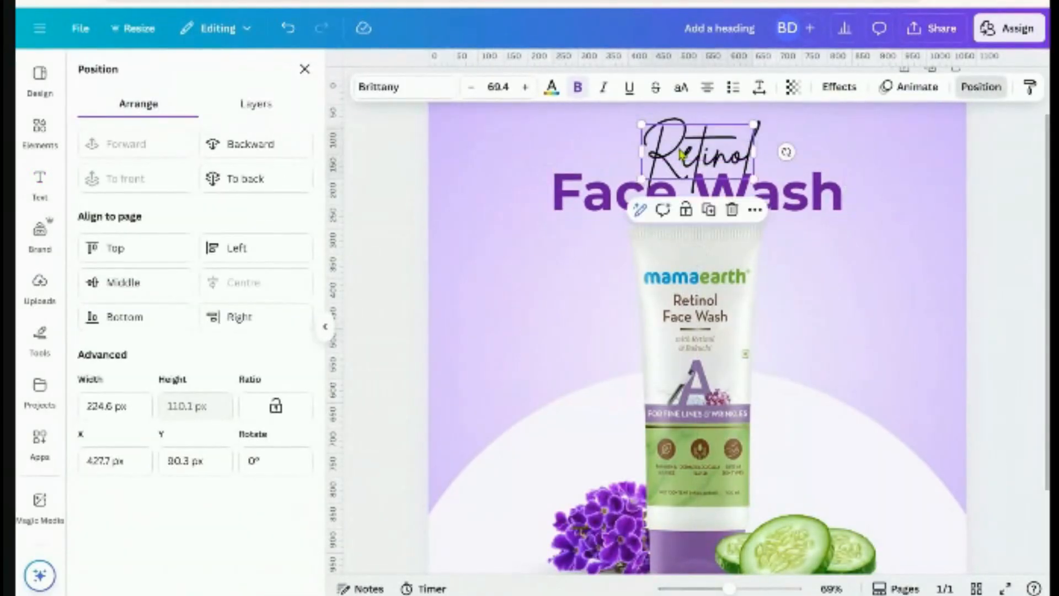
{"action": "left_click", "coordinate": [1005, 233]}
{"action": "scroll", "coordinate": [998, 254], "scroll_direction": "down", "scroll_amount": 3}
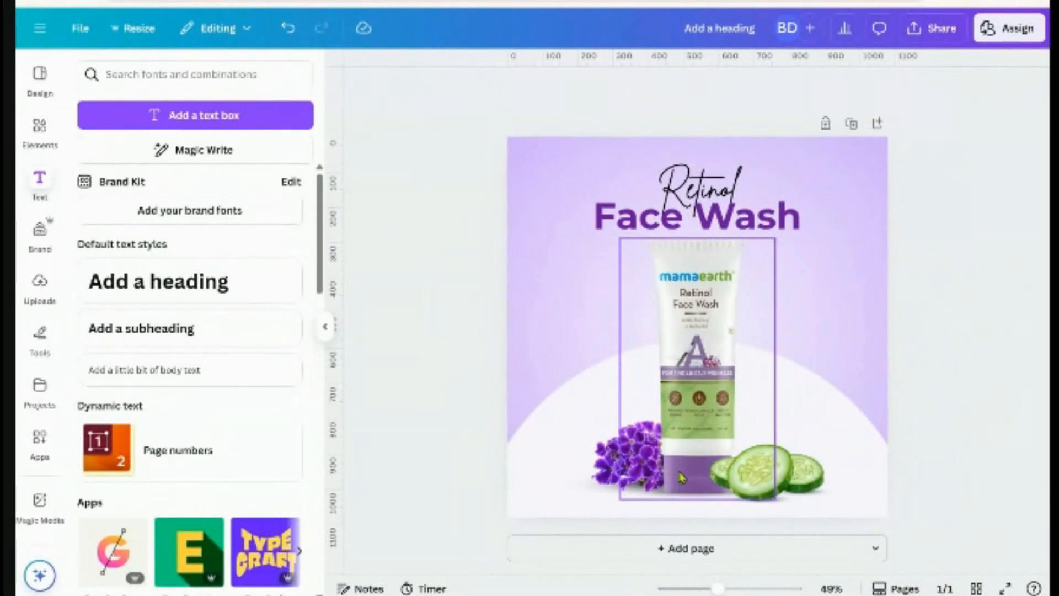
Nudge the product tube up slightly and lock the white semicircle in place
{"action": "left_click", "coordinate": [680, 495]}
{"action": "key", "text": "Down"}
{"action": "key", "text": "Down"}
{"action": "key", "text": "Down"}
{"action": "key", "text": "Down"}
{"action": "key", "text": "Down"}
{"action": "key", "text": "Down"}
{"action": "key", "text": "Down"}
{"action": "key", "text": "Down"}
{"action": "key", "text": "Down"}
{"action": "key", "text": "Down"}
{"action": "key", "text": "Down"}
{"action": "key", "text": "Down"}
{"action": "key", "text": "Down"}
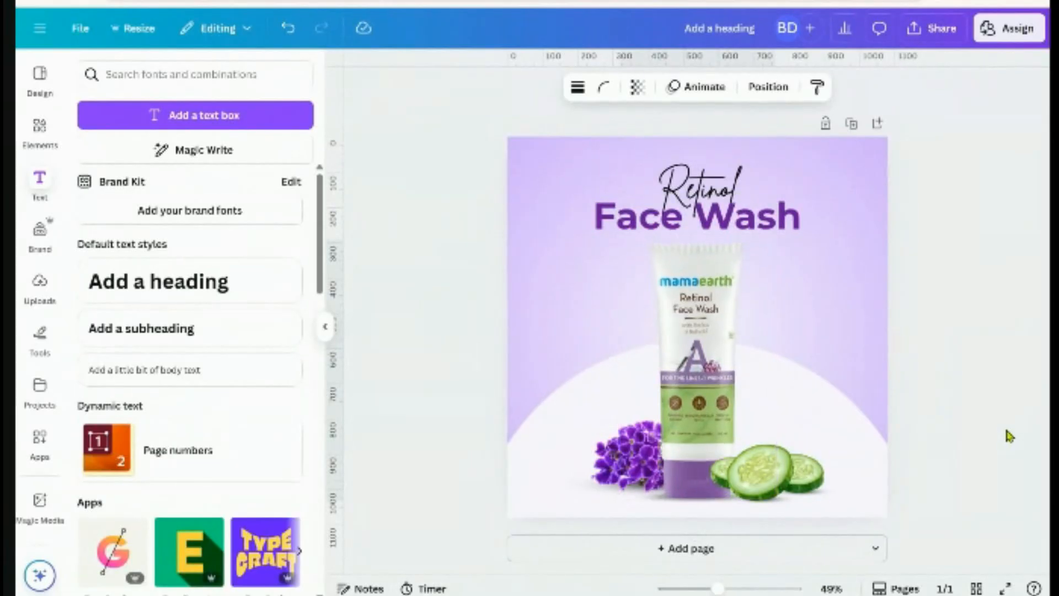
{"action": "key", "text": "Up"}
{"action": "key", "text": "Up"}
{"action": "key", "text": "Up"}
{"action": "key", "text": "Up"}
{"action": "key", "text": "Up"}
{"action": "key", "text": "Up"}
{"action": "key", "text": "Up"}
{"action": "key", "text": "Up"}
{"action": "key", "text": "Up"}
{"action": "key", "text": "Up"}
{"action": "key", "text": "Up"}
{"action": "key", "text": "Up"}
{"action": "key", "text": "Up"}
{"action": "key", "text": "Up"}
{"action": "key", "text": "Up"}
{"action": "key", "text": "Up"}
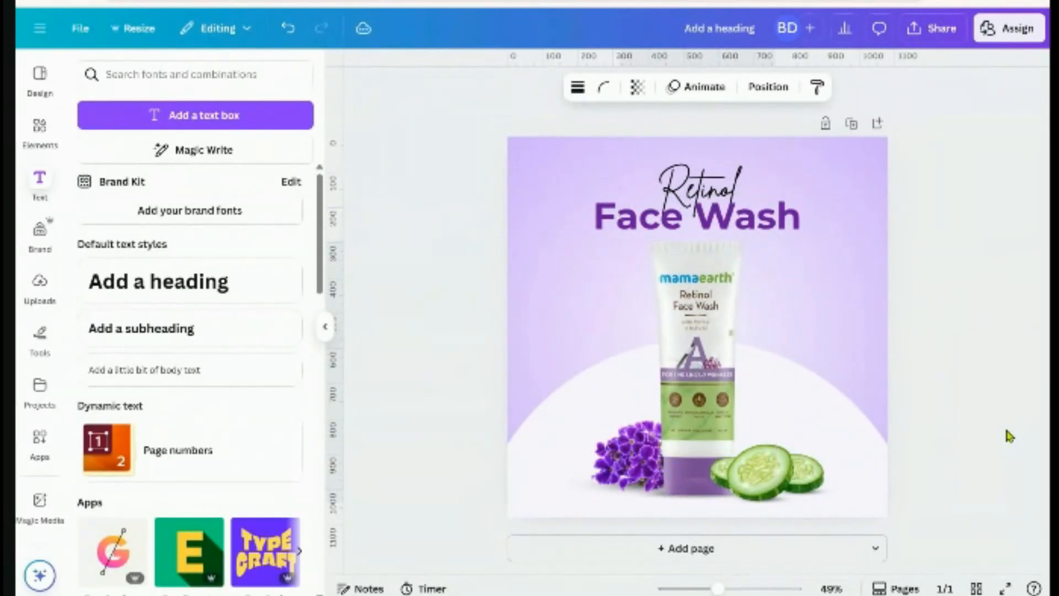
{"action": "key", "text": "Up"}
{"action": "key", "text": "Up"}
{"action": "key", "text": "Up"}
{"action": "key", "text": "Up"}
{"action": "key", "text": "Up"}
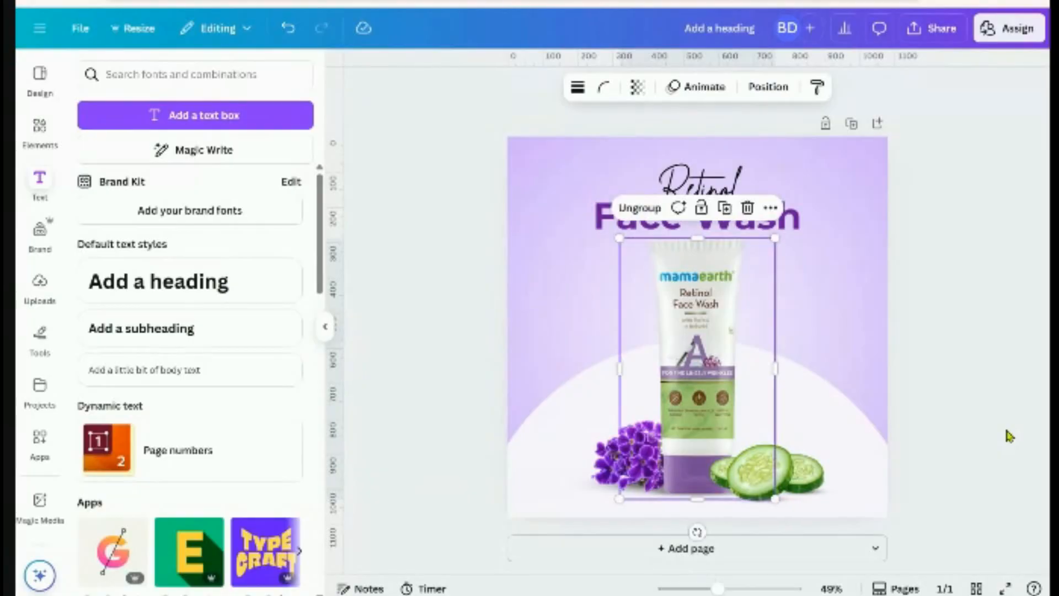
{"action": "left_click", "coordinate": [543, 439]}
{"action": "left_click", "coordinate": [675, 312]}
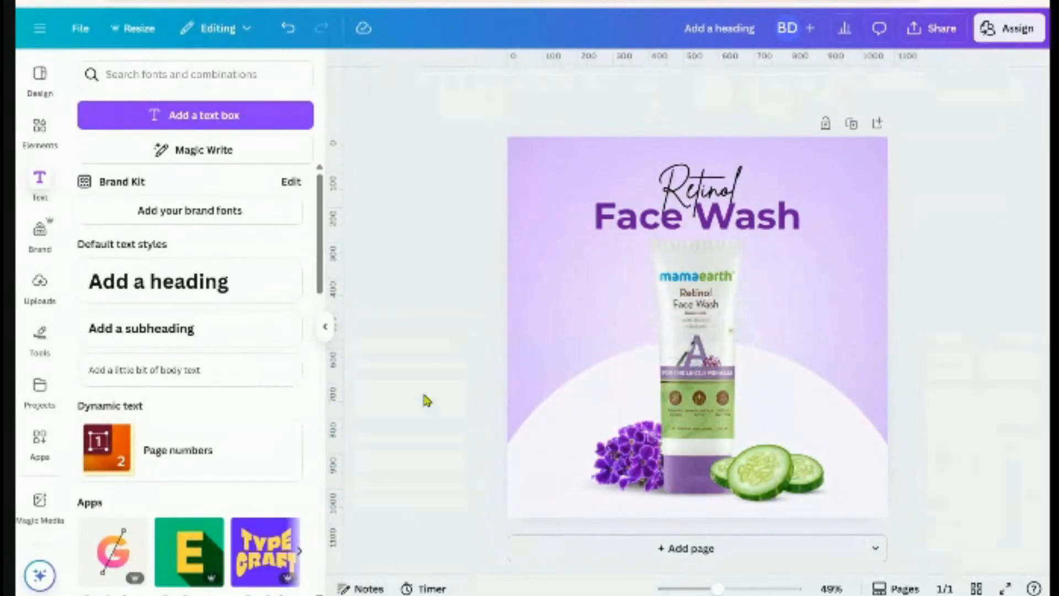
Enlarge the tube, violets and cucumbers together to about 804 × 746 and shift them down
{"action": "left_click_drag", "start_coordinate": [398, 393], "coordinate": [841, 518]}
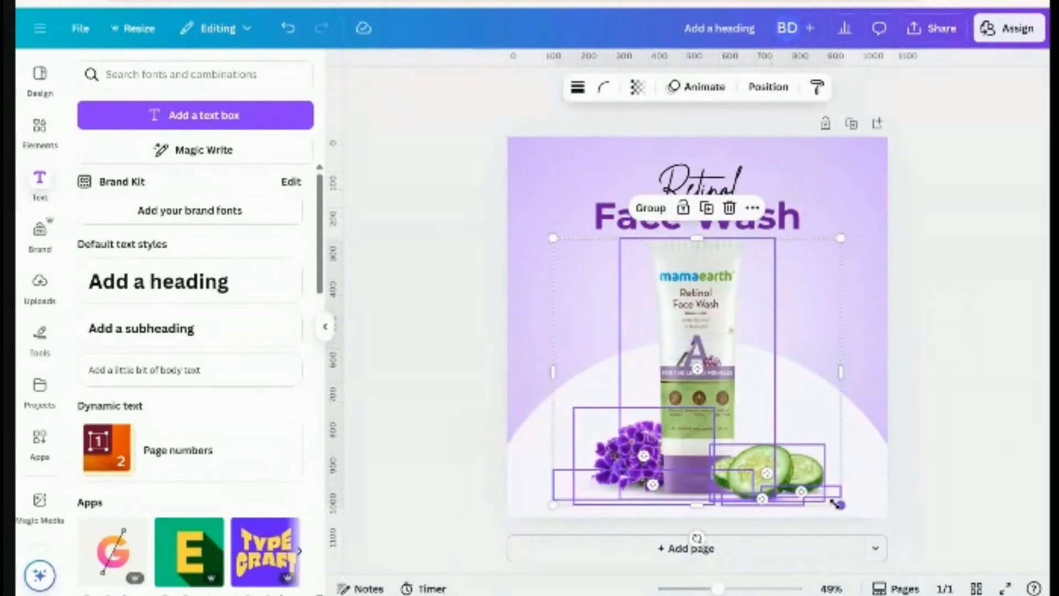
{"action": "key", "text": "Escape"}
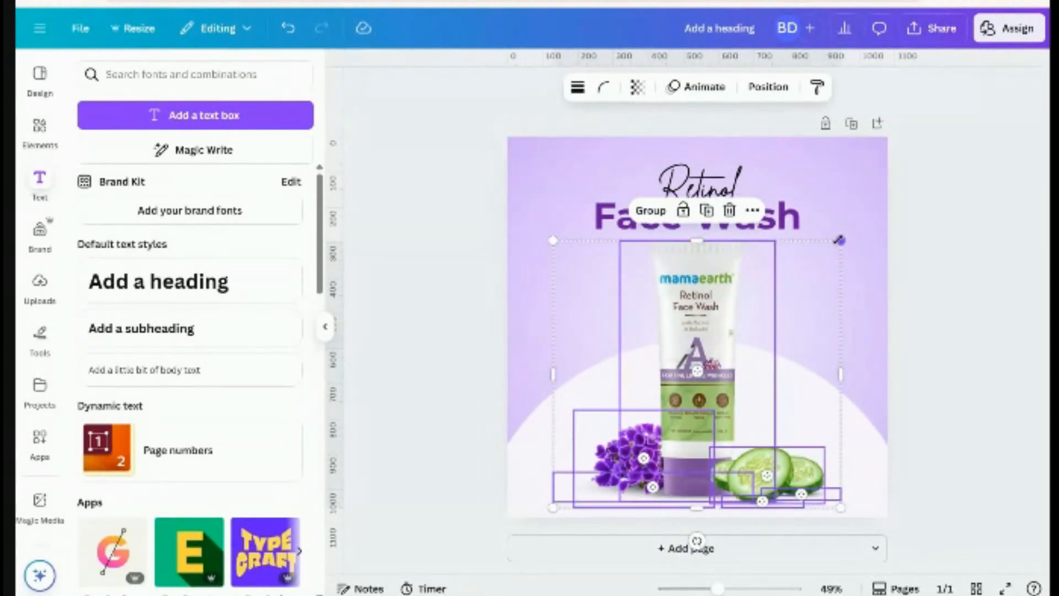
{"action": "left_click_drag", "start_coordinate": [838, 240], "coordinate": [834, 246]}
{"action": "left_click", "coordinate": [916, 250]}
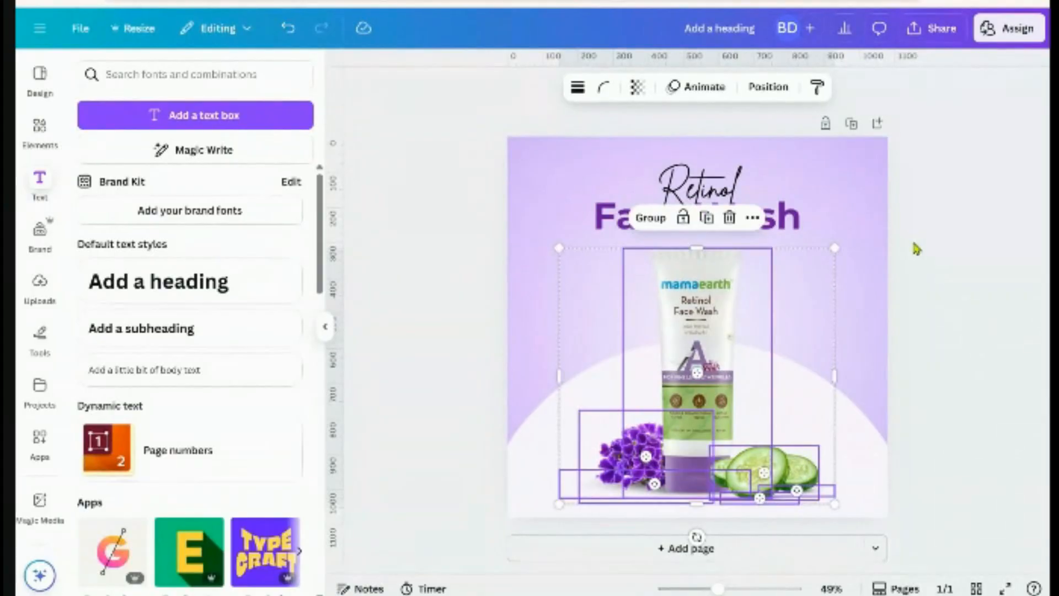
{"action": "left_click", "coordinate": [937, 264]}
{"action": "left_click", "coordinate": [734, 283]}
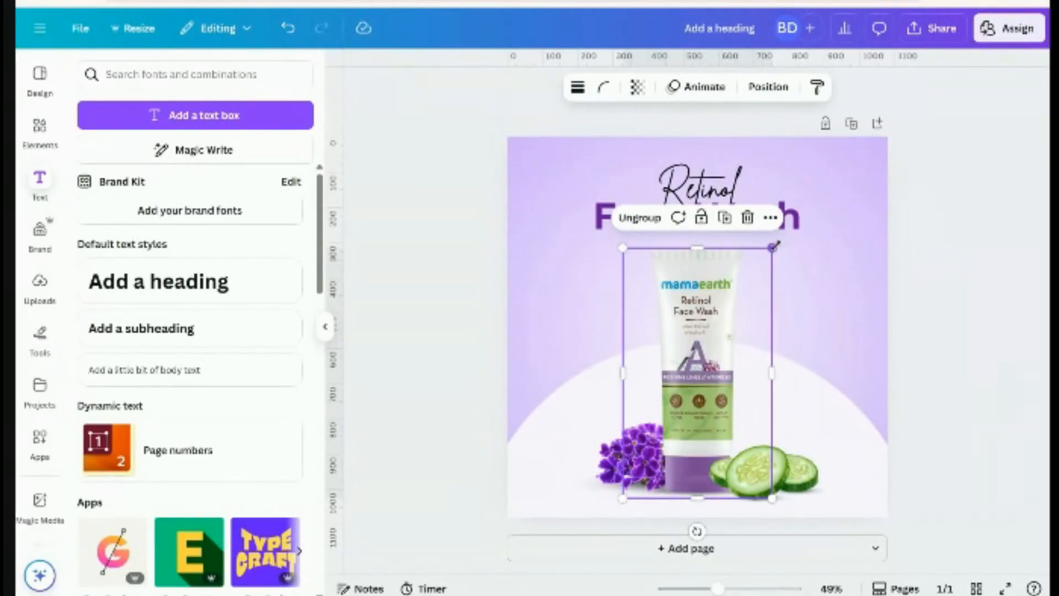
{"action": "left_click_drag", "start_coordinate": [774, 246], "coordinate": [775, 243]}
{"action": "key", "text": "ctrl+z"}
{"action": "left_click", "coordinate": [914, 351]}
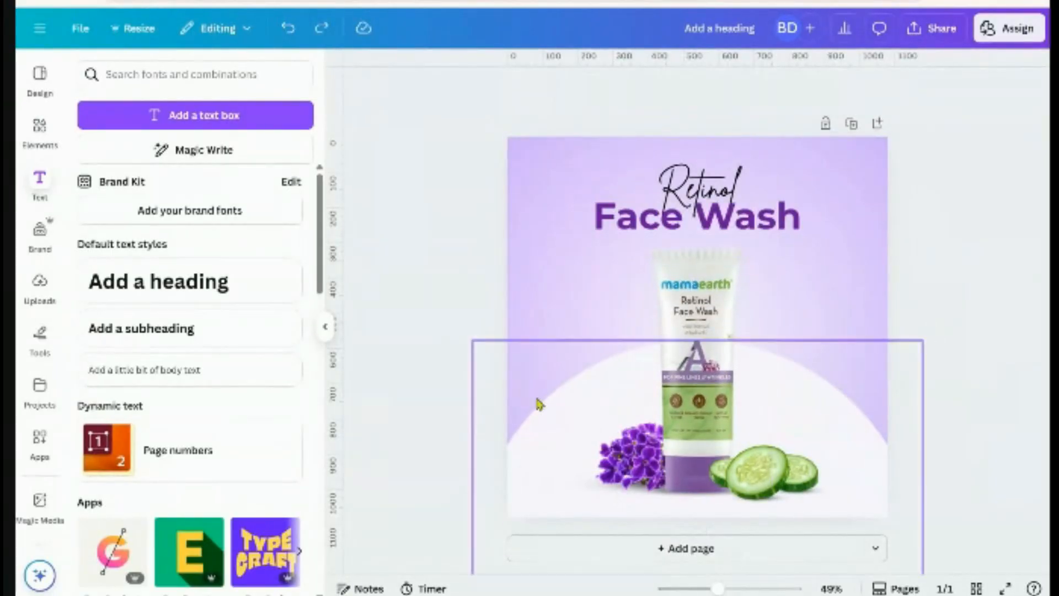
{"action": "left_click_drag", "start_coordinate": [440, 359], "coordinate": [965, 499]}
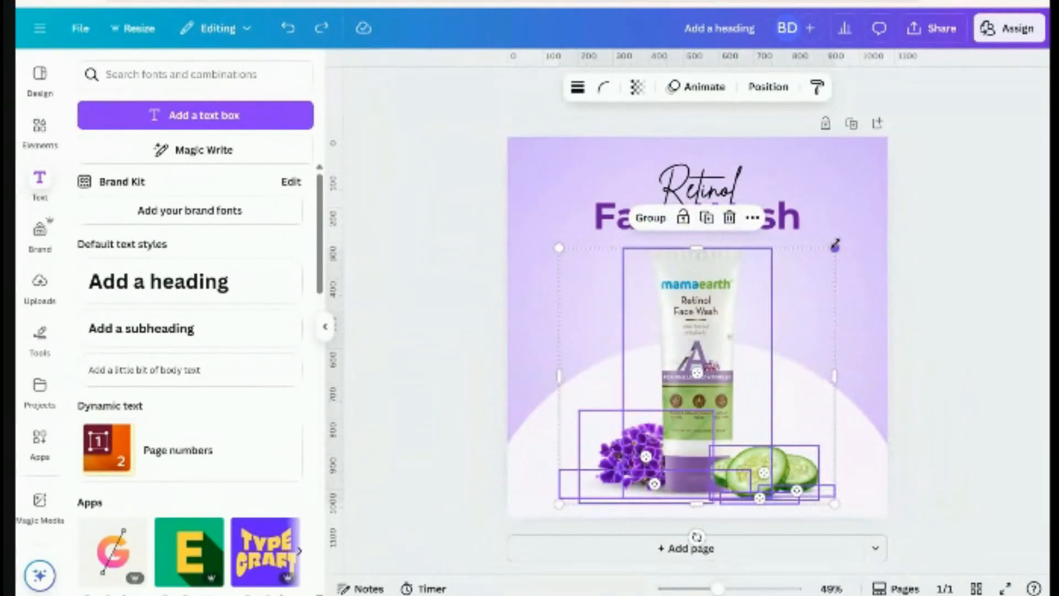
{"action": "left_click_drag", "start_coordinate": [835, 246], "coordinate": [839, 243]}
{"action": "left_click_drag", "start_coordinate": [748, 358], "coordinate": [747, 363]}
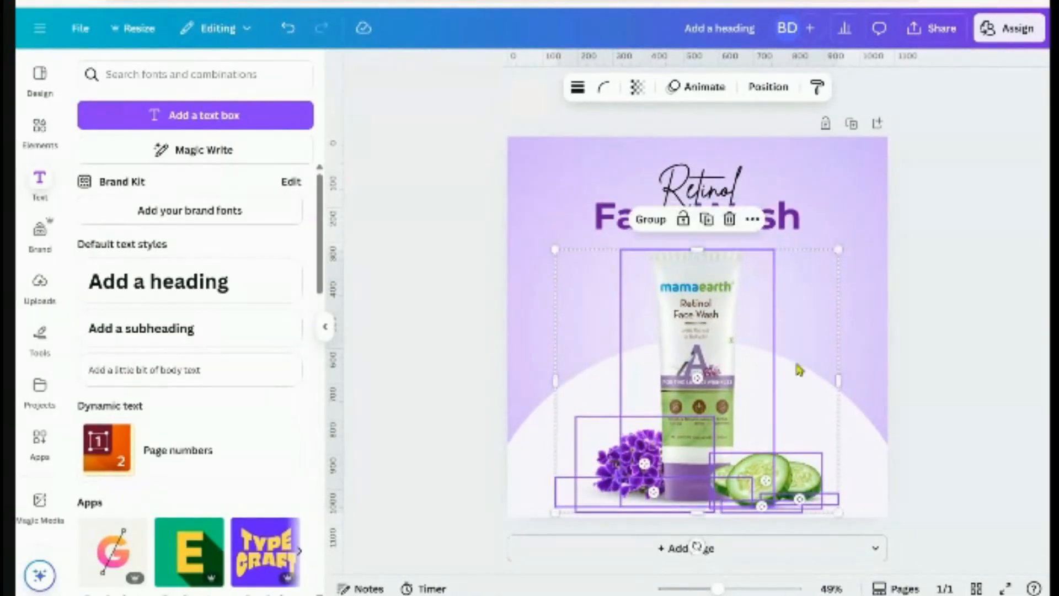
{"action": "left_click", "coordinate": [946, 358]}
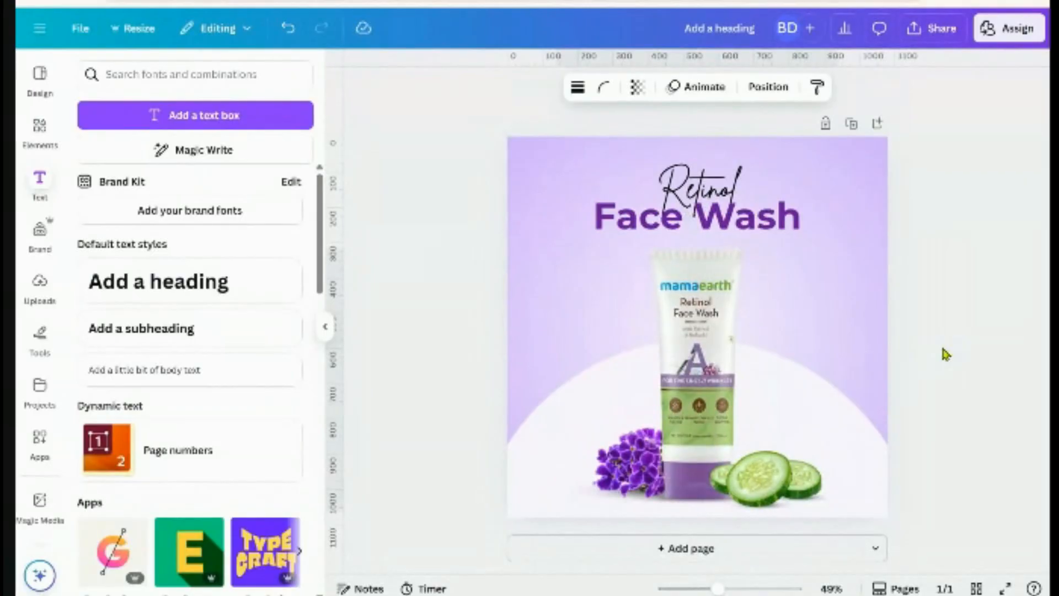
Duplicate the Face Wash heading, shrink the copy to 34.5, and place it left of the tube
{"action": "left_click", "coordinate": [723, 229]}
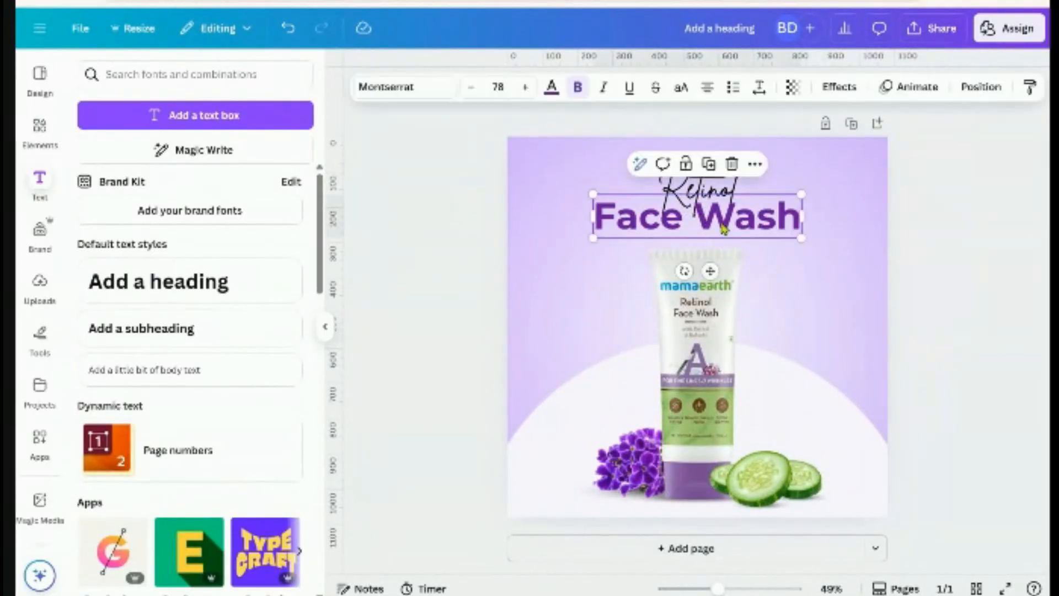
{"action": "left_click", "coordinate": [709, 163]}
{"action": "left_click_drag", "start_coordinate": [739, 243], "coordinate": [773, 347]}
{"action": "left_click_drag", "start_coordinate": [840, 348], "coordinate": [589, 291]}
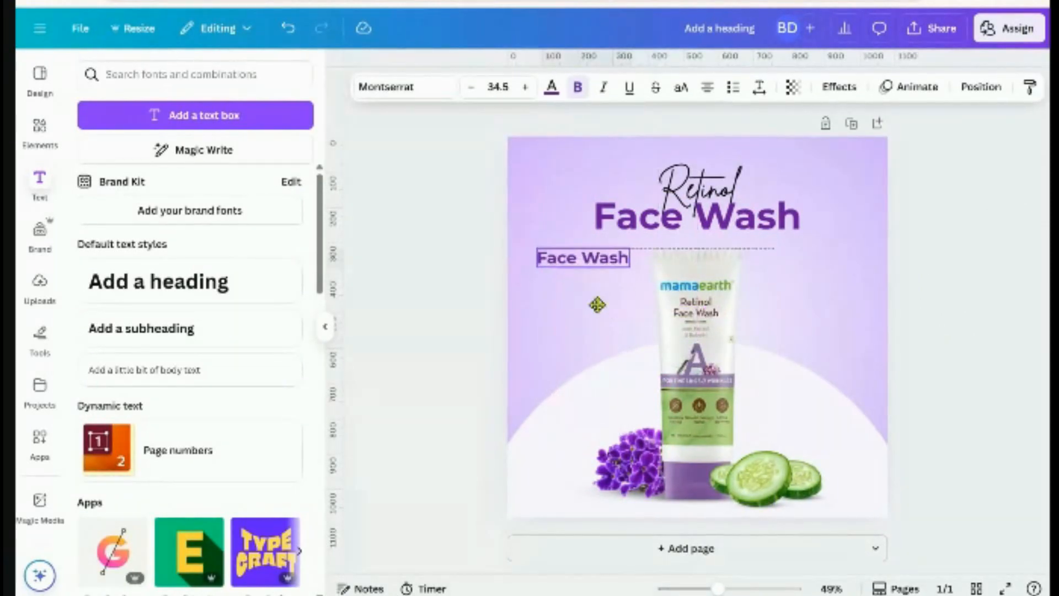
{"action": "left_click", "coordinate": [958, 308]}
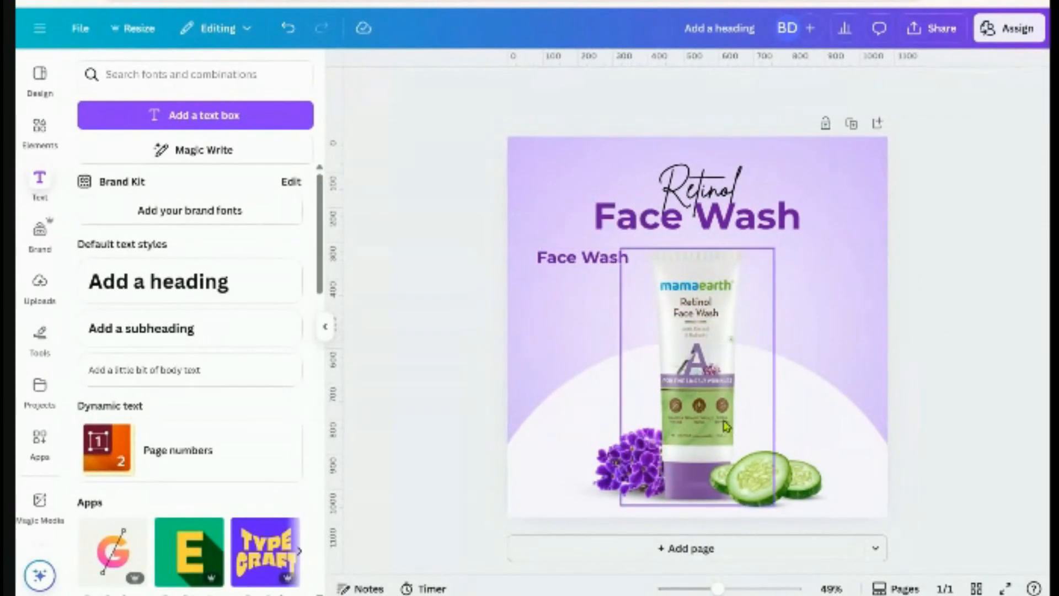
{"action": "scroll", "coordinate": [706, 420], "scroll_direction": "up", "scroll_amount": 3, "text": "ctrl"}
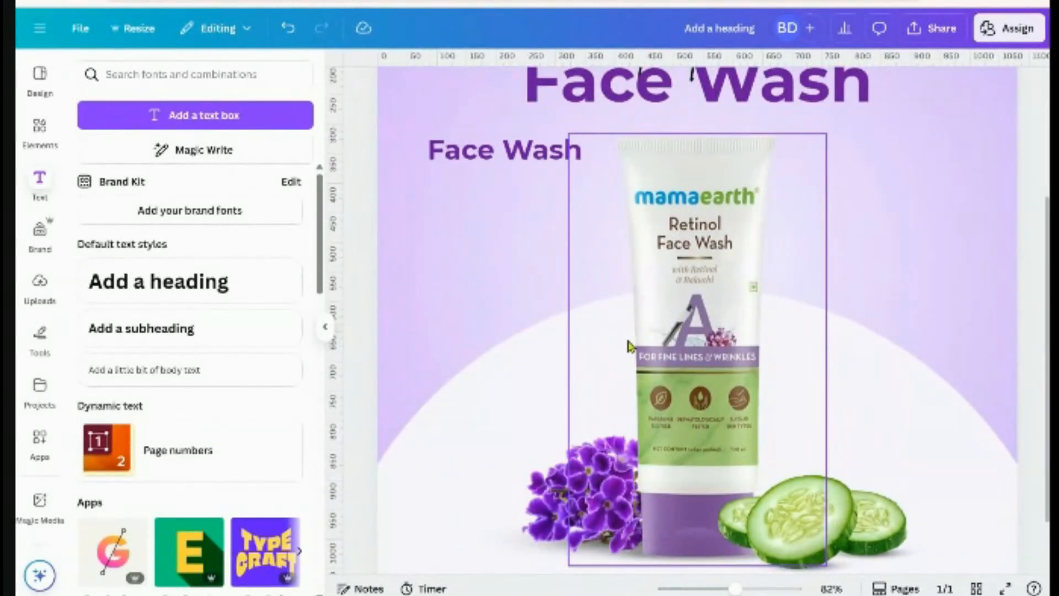
{"action": "scroll", "coordinate": [683, 303], "scroll_direction": "up", "scroll_amount": 3}
Replace the copy's text with 'Dermatologically Tested' and widen its box to one line
{"action": "left_click", "coordinate": [541, 348]}
{"action": "left_click", "coordinate": [543, 345]}
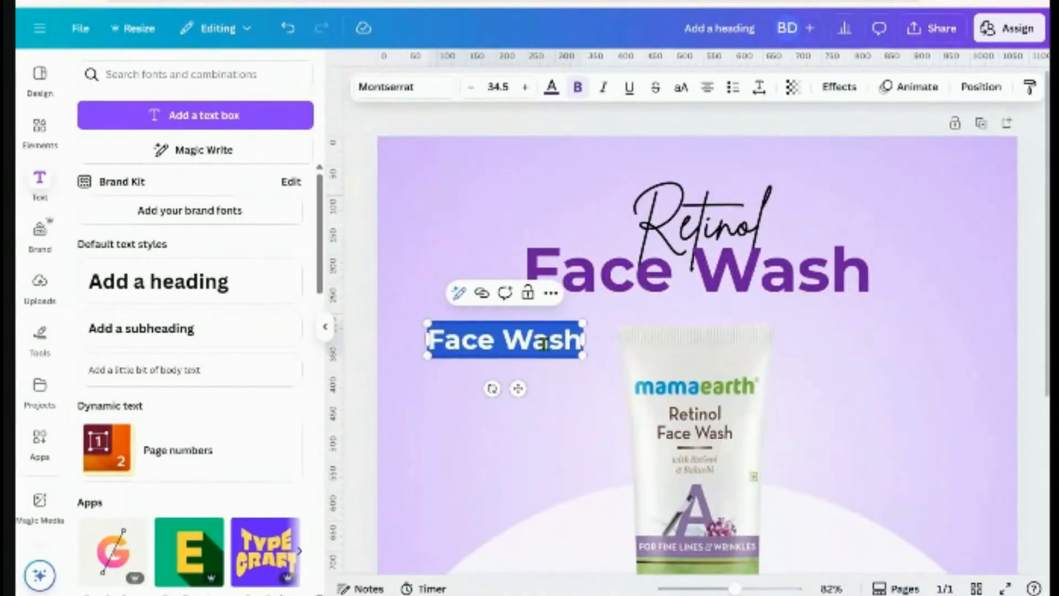
{"action": "type", "text": "Der"}
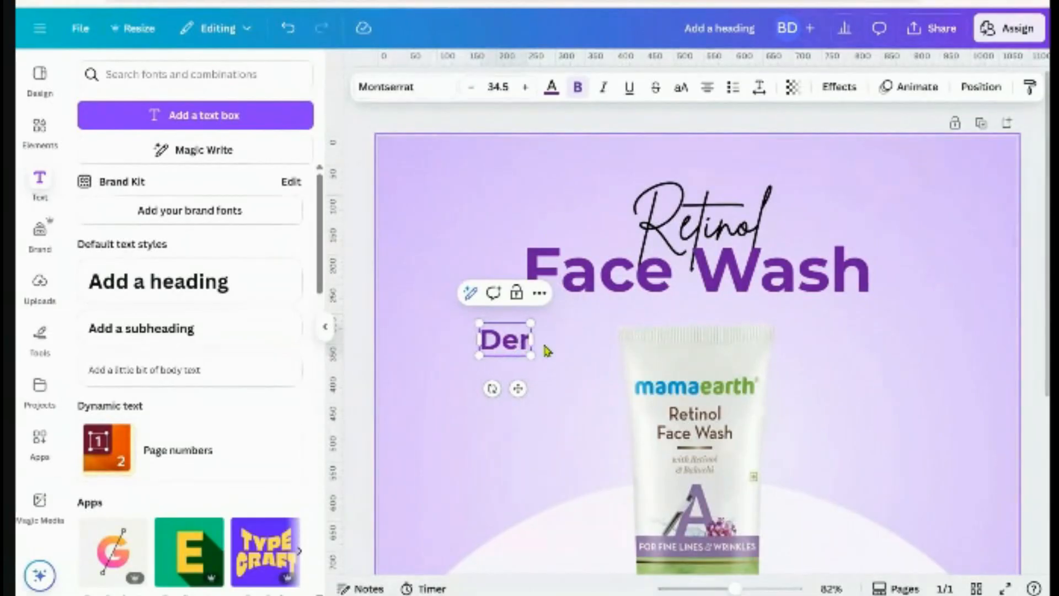
{"action": "type", "text": "matolo"}
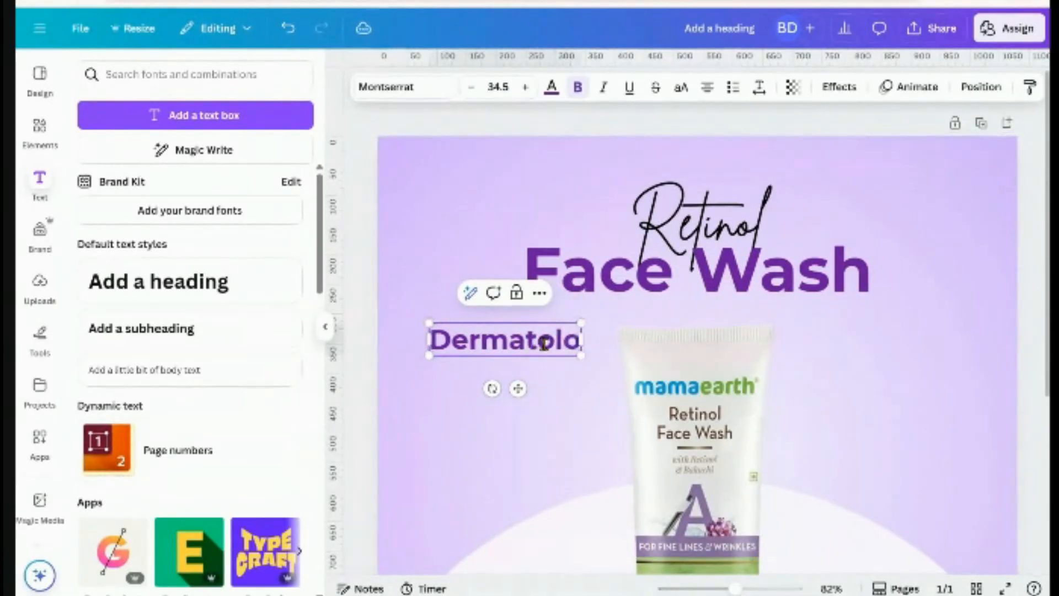
{"action": "type", "text": "gicall"}
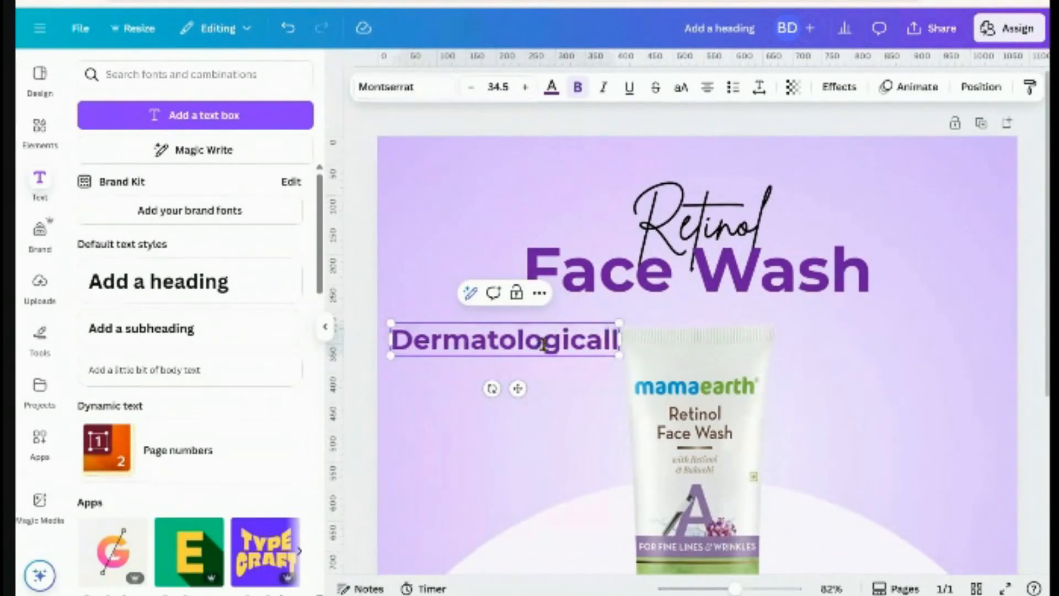
{"action": "type", "text": "y Tester"}
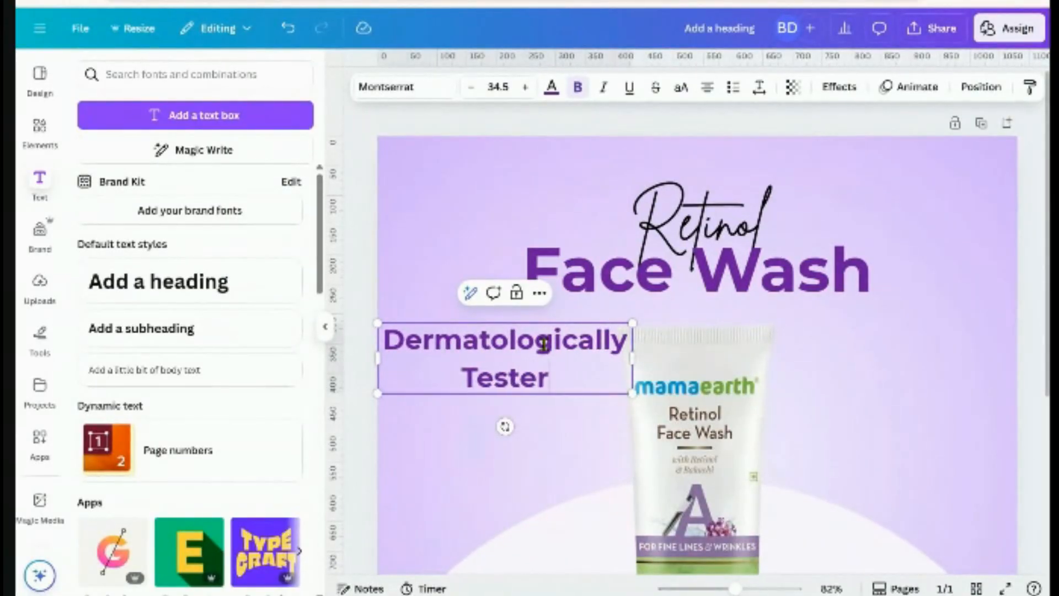
{"action": "key", "text": "BackSpace"}
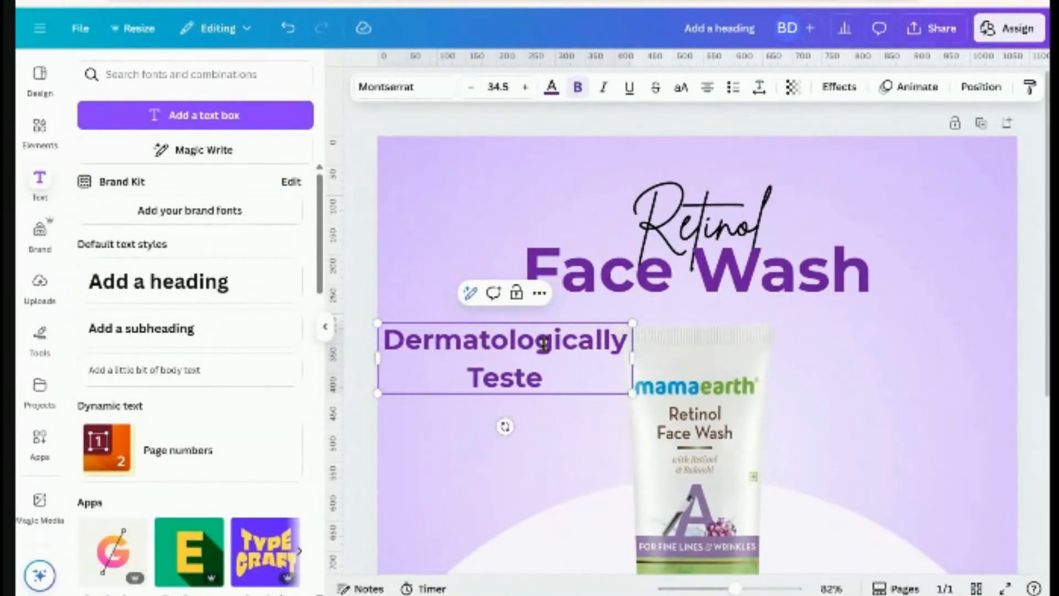
{"action": "type", "text": "d"}
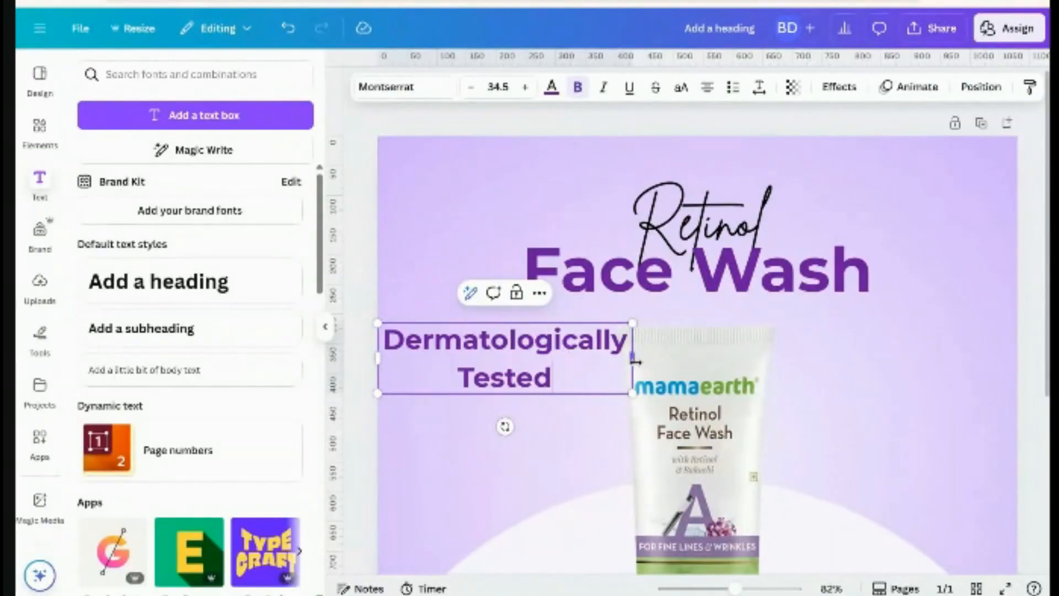
{"action": "left_click_drag", "start_coordinate": [633, 358], "coordinate": [735, 349]}
Shrink the subline to 25.4, set it to Montserrat Medium, and centre it beneath Face Wash
{"action": "left_click", "coordinate": [1030, 320]}
{"action": "left_click", "coordinate": [811, 338]}
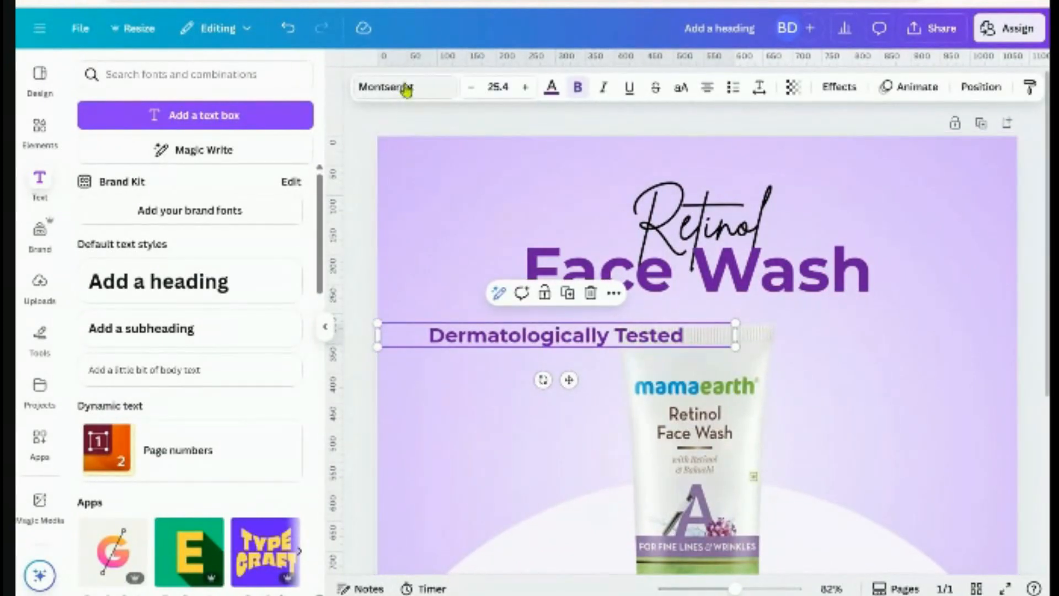
{"action": "left_click", "coordinate": [406, 89]}
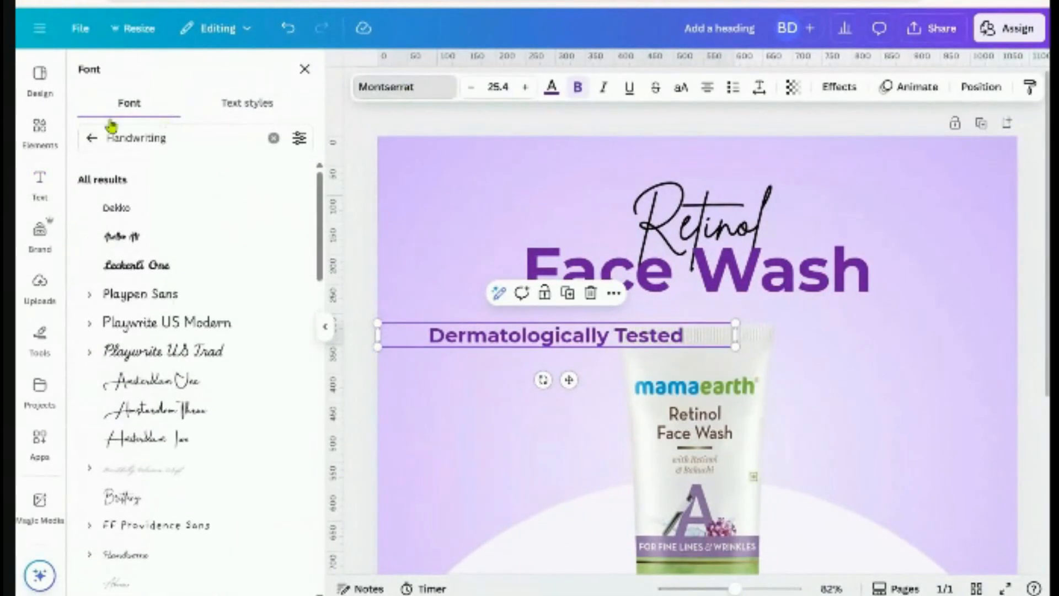
{"action": "left_click", "coordinate": [92, 139]}
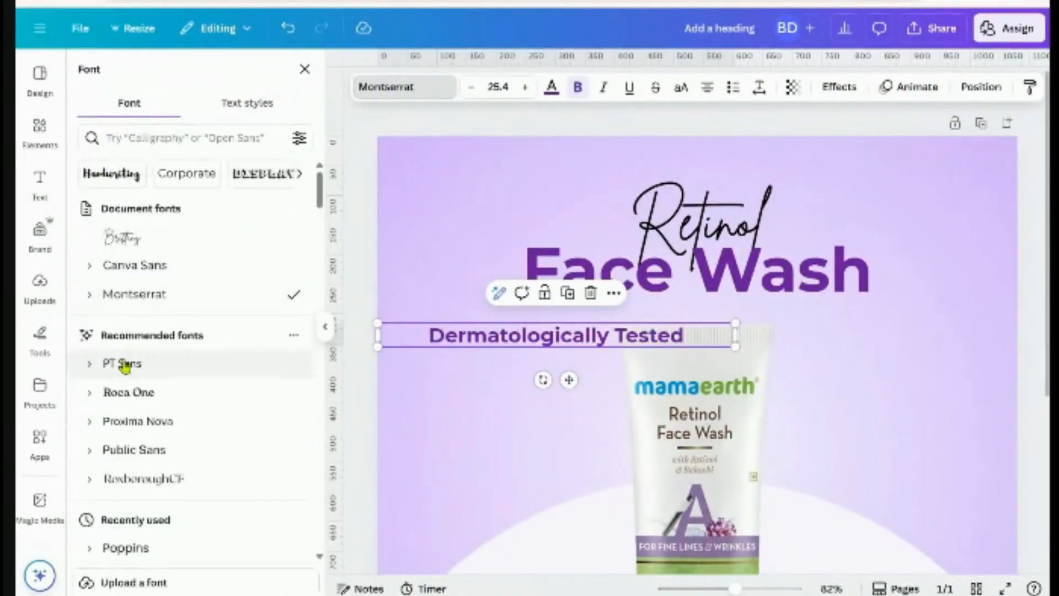
{"action": "left_click", "coordinate": [90, 295]}
{"action": "left_click", "coordinate": [143, 439]}
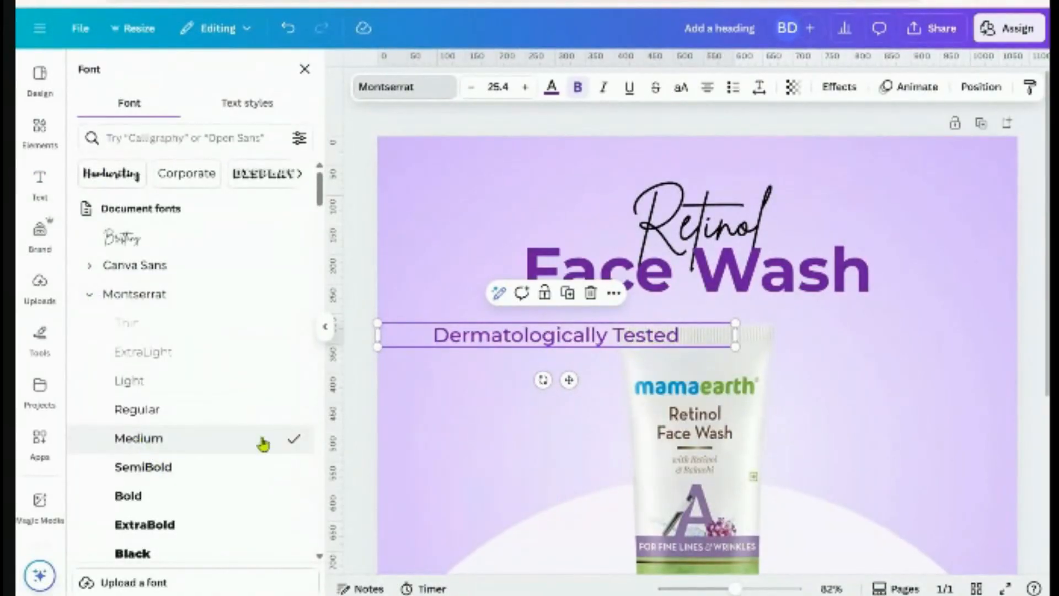
{"action": "left_click_drag", "start_coordinate": [571, 383], "coordinate": [715, 360]}
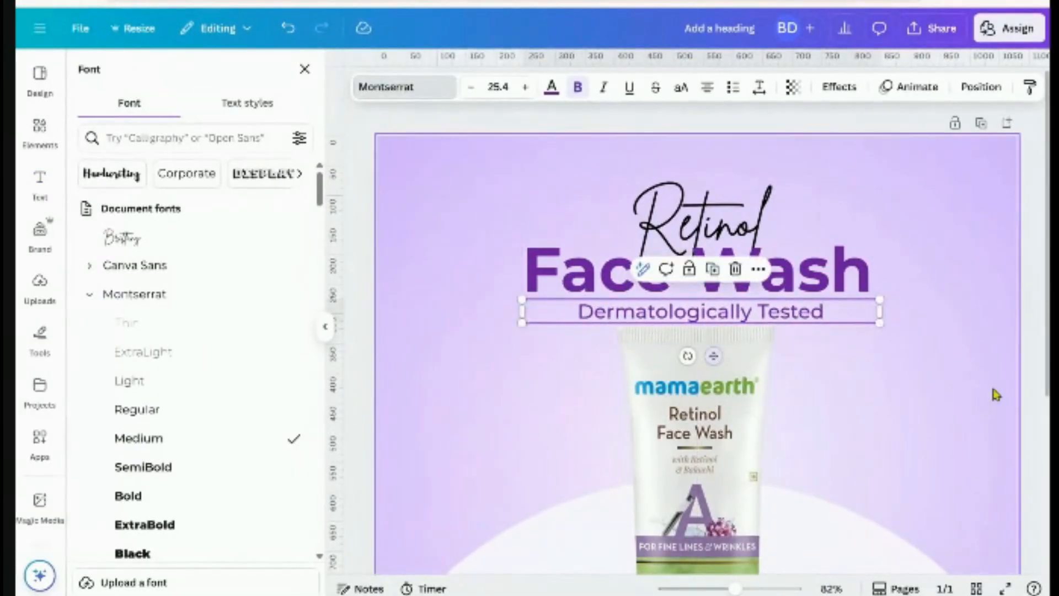
{"action": "left_click", "coordinate": [1036, 396]}
{"action": "scroll", "coordinate": [934, 431], "scroll_direction": "down", "scroll_amount": 2}
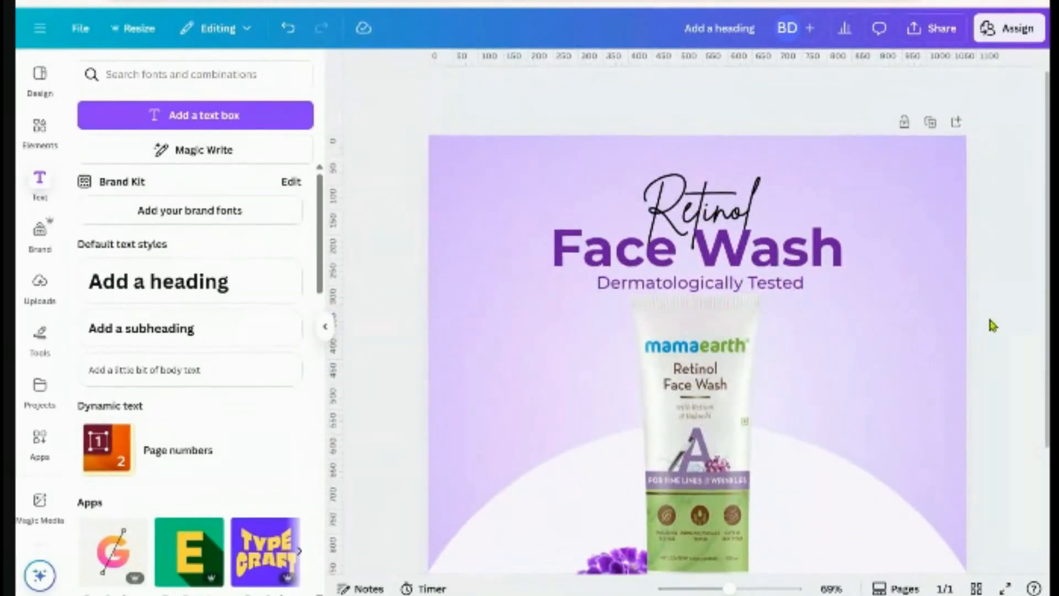
Centre the Dermatologically Tested subline horizontally on the page
{"action": "scroll", "coordinate": [990, 325], "scroll_direction": "down", "scroll_amount": 2}
{"action": "left_click", "coordinate": [799, 220]}
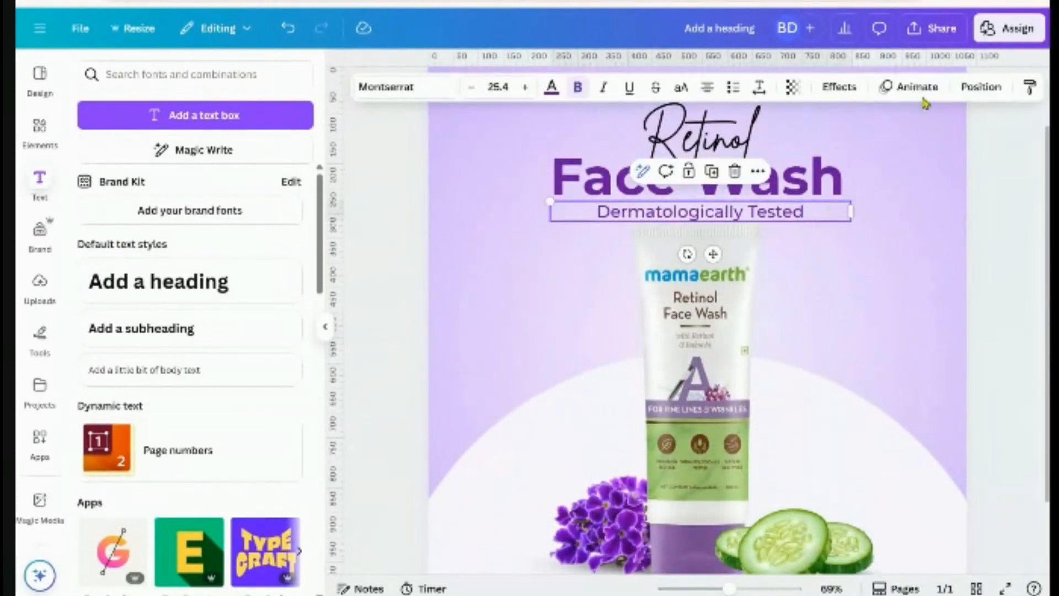
{"action": "left_click", "coordinate": [981, 86]}
{"action": "left_click", "coordinate": [270, 279]}
{"action": "left_click", "coordinate": [1001, 277]}
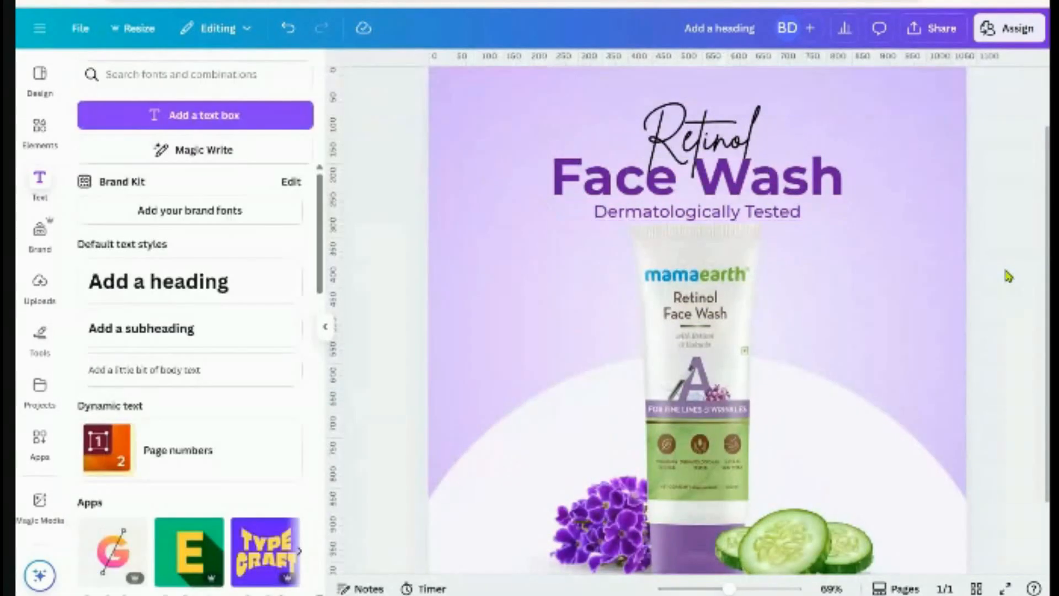
{"action": "scroll", "coordinate": [991, 294], "scroll_direction": "down", "scroll_amount": 2}
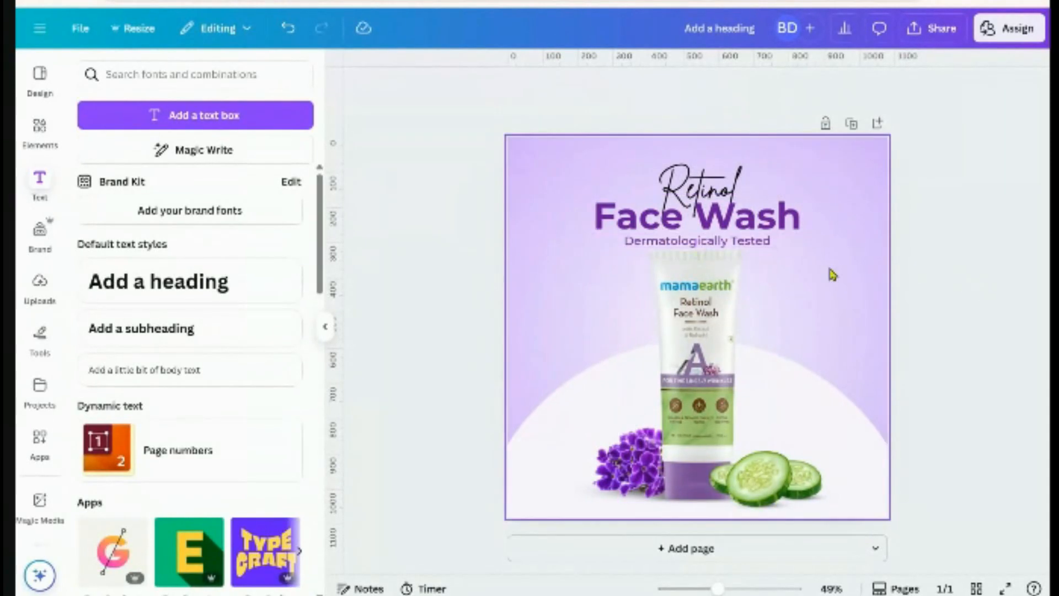
Raise the Retinol and Face Wash headings, lower the subline slightly, and preview full screen
{"action": "left_click_drag", "start_coordinate": [582, 152], "coordinate": [709, 246]}
{"action": "key", "text": "Up"}
{"action": "key", "text": "Up"}
{"action": "key", "text": "Up"}
{"action": "key", "text": "Up"}
{"action": "key", "text": "Up"}
{"action": "key", "text": "Up"}
{"action": "key", "text": "Up"}
{"action": "key", "text": "Up"}
{"action": "key", "text": "Up"}
{"action": "key", "text": "Up"}
{"action": "key", "text": "Up"}
{"action": "key", "text": "Up"}
{"action": "key", "text": "Up"}
{"action": "key", "text": "Up"}
{"action": "key", "text": "Up"}
{"action": "key", "text": "Up"}
{"action": "key", "text": "Up"}
{"action": "key", "text": "Up"}
{"action": "key", "text": "Up"}
{"action": "key", "text": "Up"}
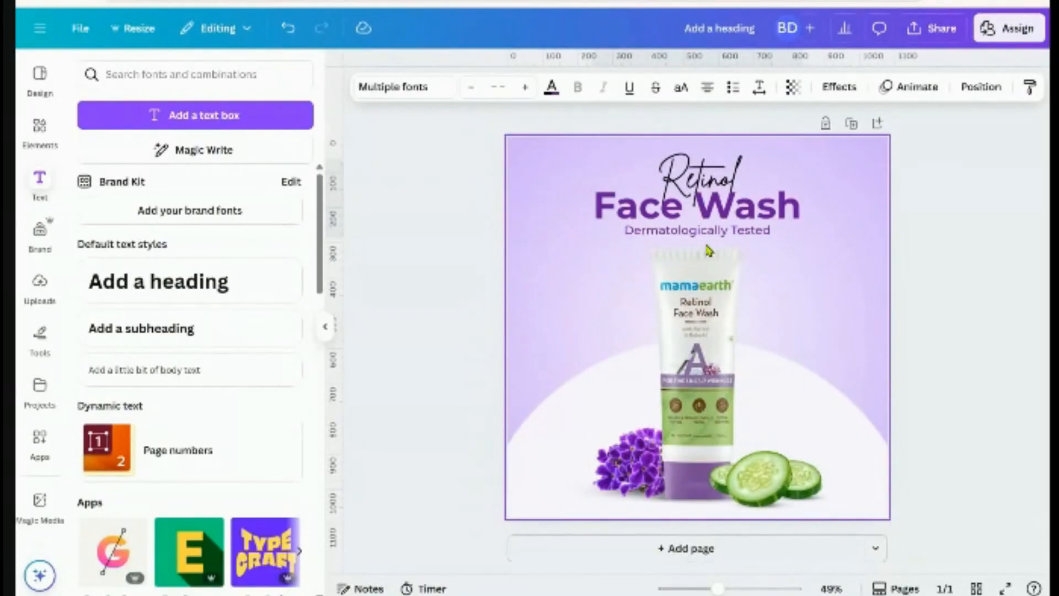
{"action": "key", "text": "Up"}
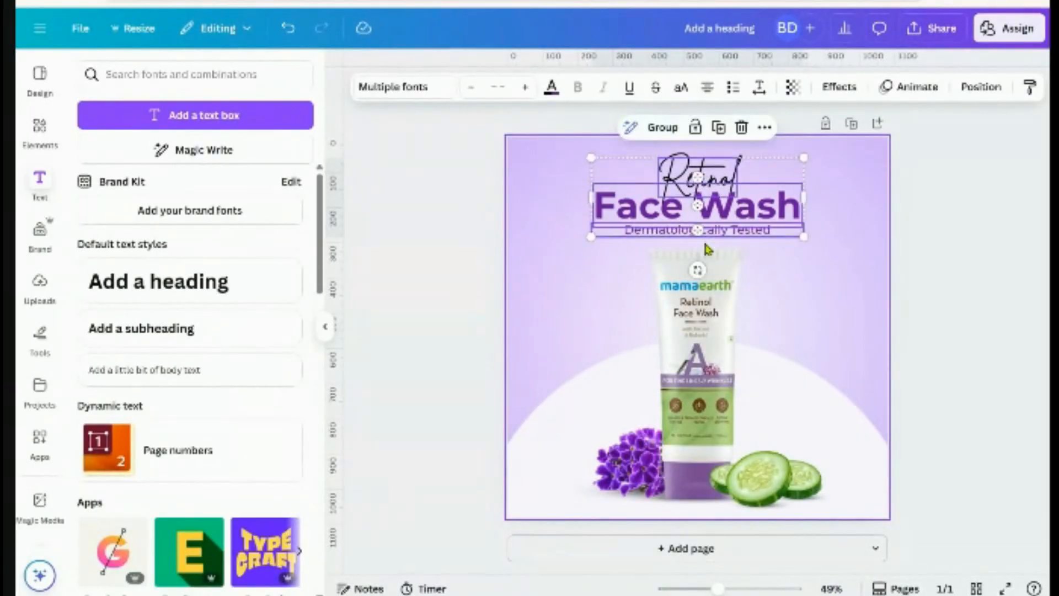
{"action": "key", "text": "Escape"}
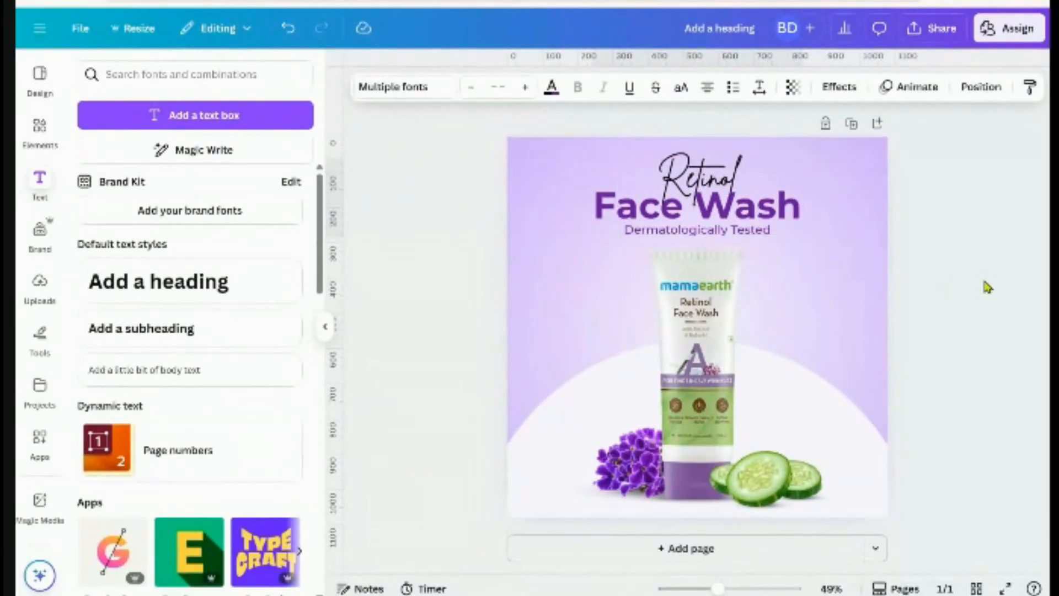
{"action": "left_click", "coordinate": [748, 232]}
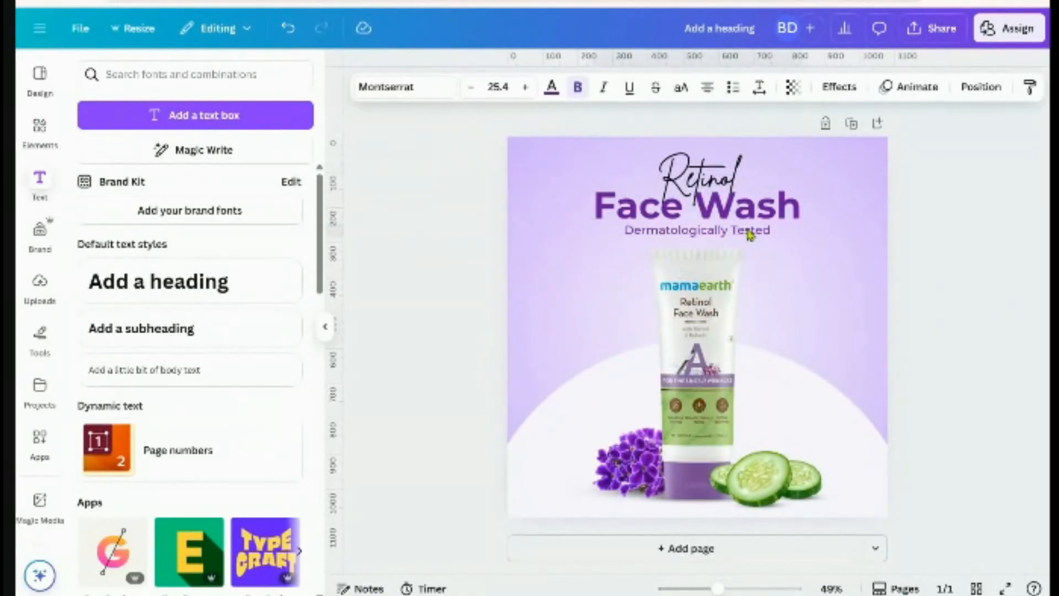
{"action": "key", "text": "Down"}
{"action": "key", "text": "Down"}
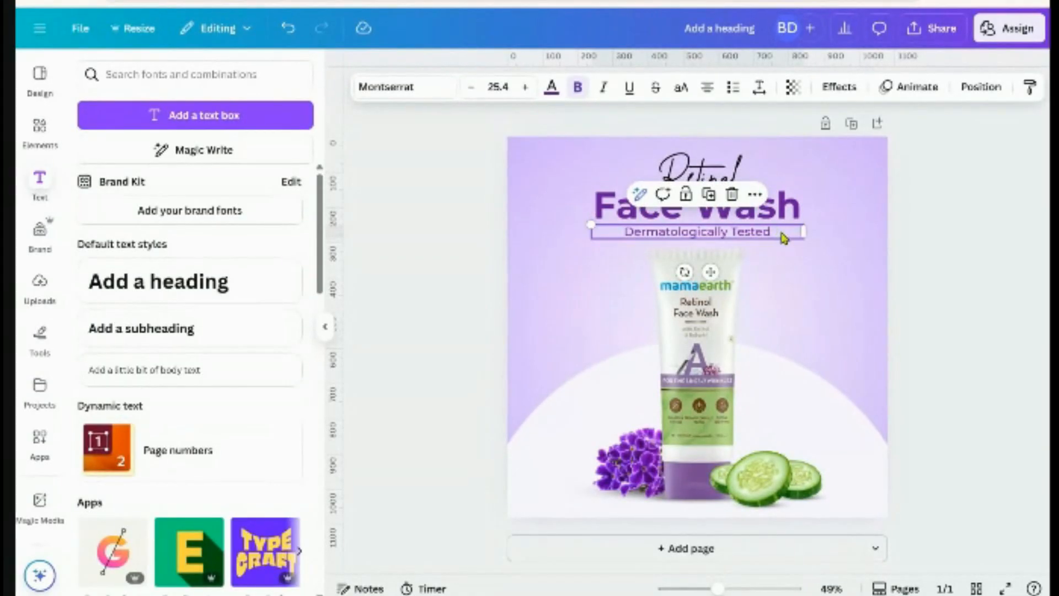
{"action": "left_click", "coordinate": [934, 266]}
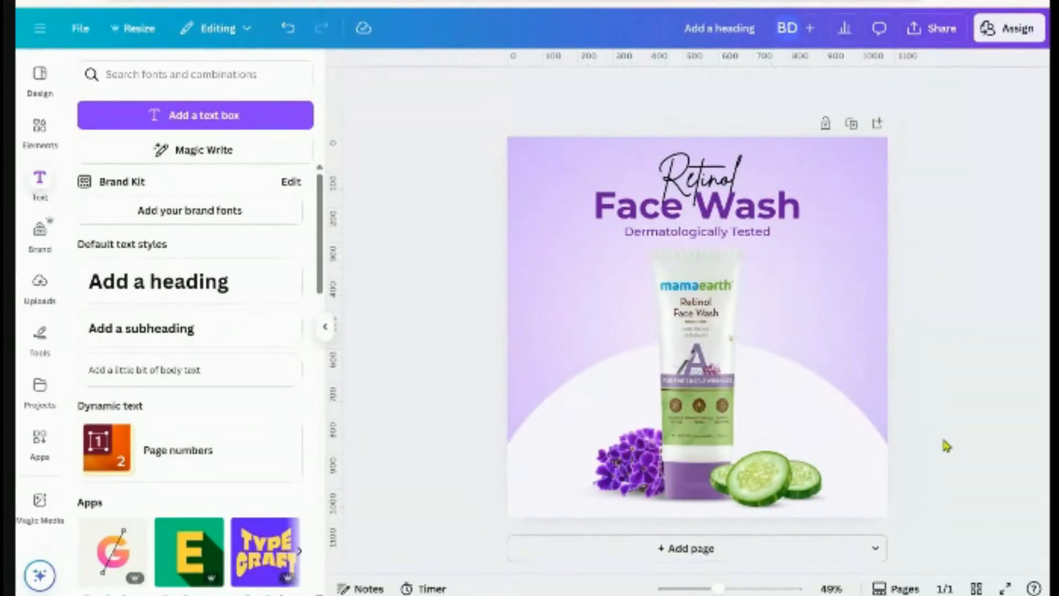
{"action": "left_click", "coordinate": [1005, 588]}
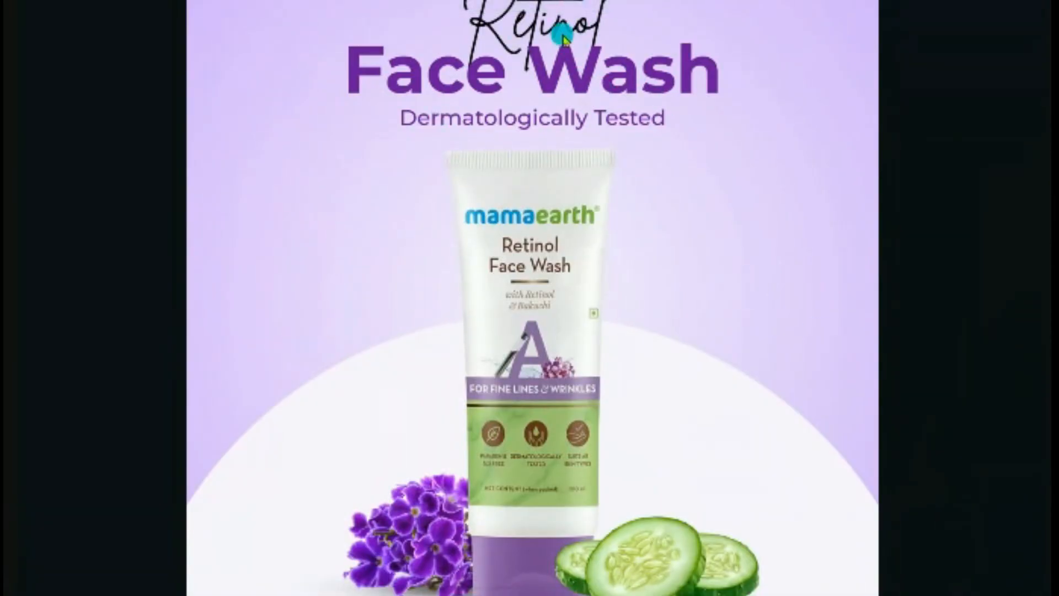
Exit the full-screen preview and return to the editor with nothing selected
{"action": "key", "text": "Escape"}
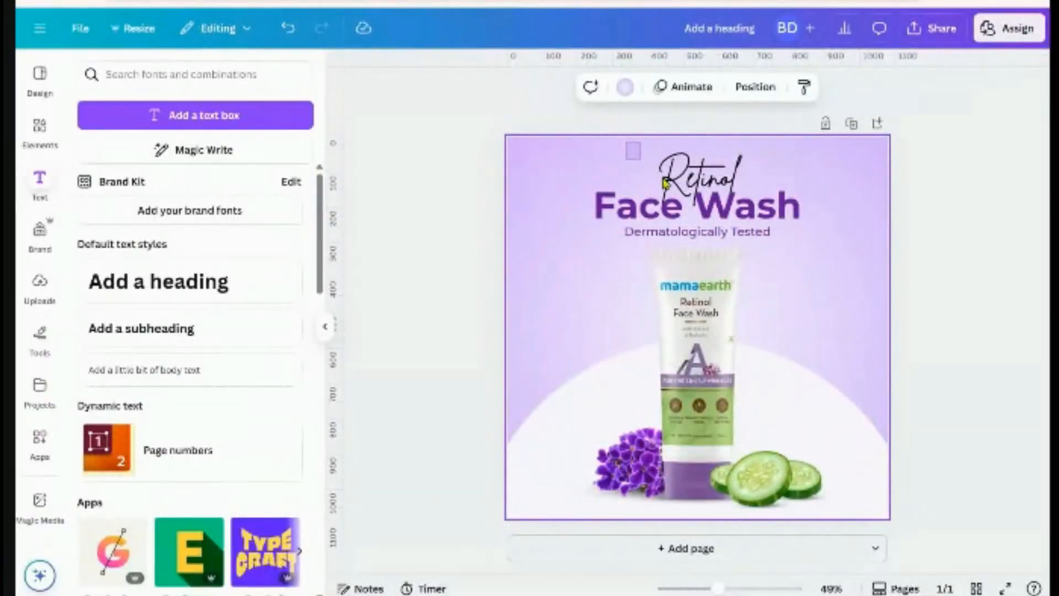
{"action": "left_click_drag", "start_coordinate": [663, 179], "coordinate": [740, 239]}
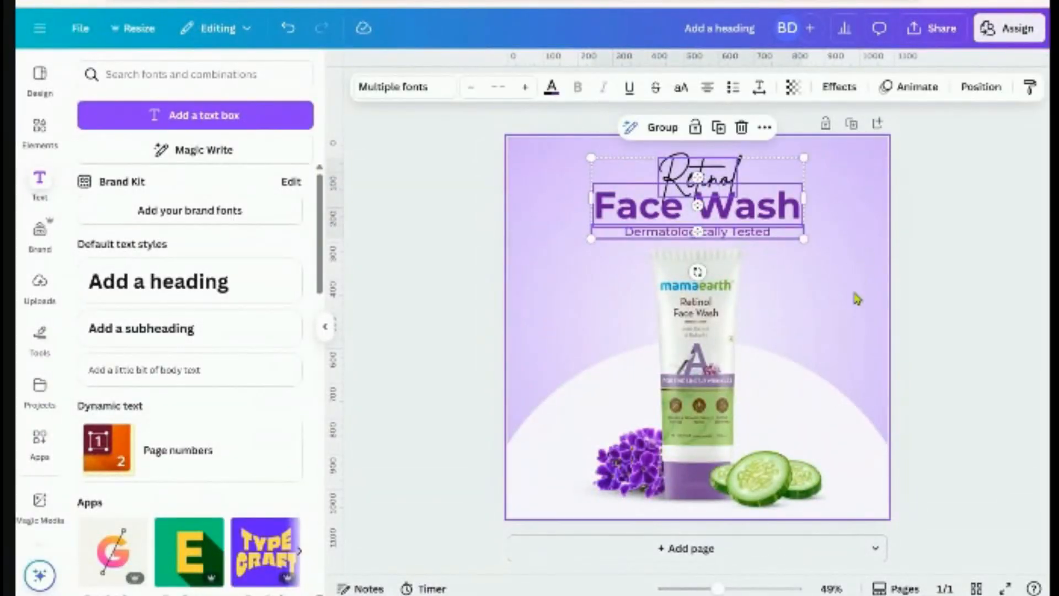
{"action": "left_click", "coordinate": [869, 330]}
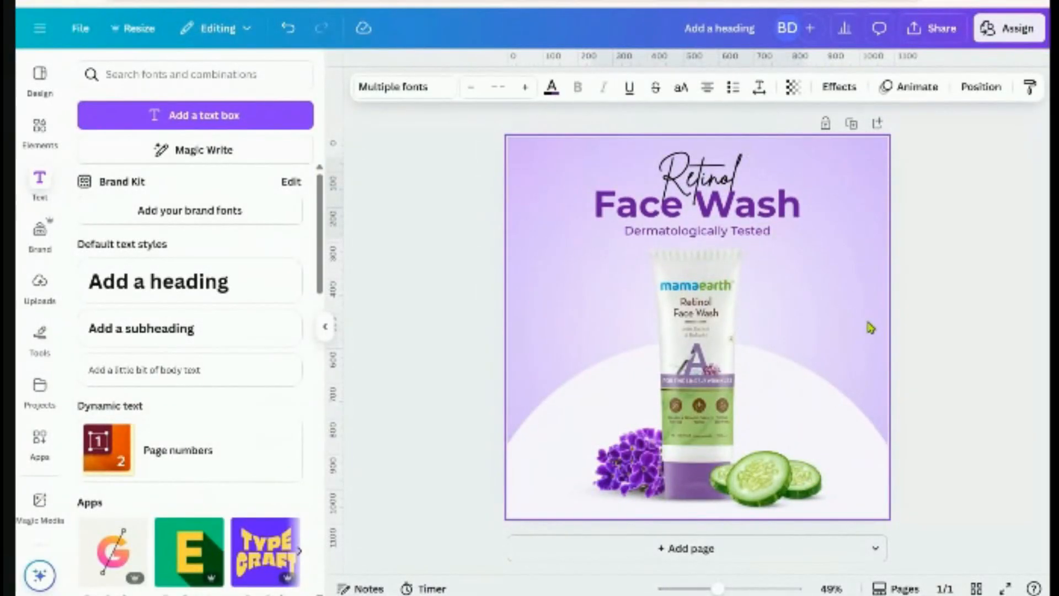
{"action": "left_click", "coordinate": [955, 346]}
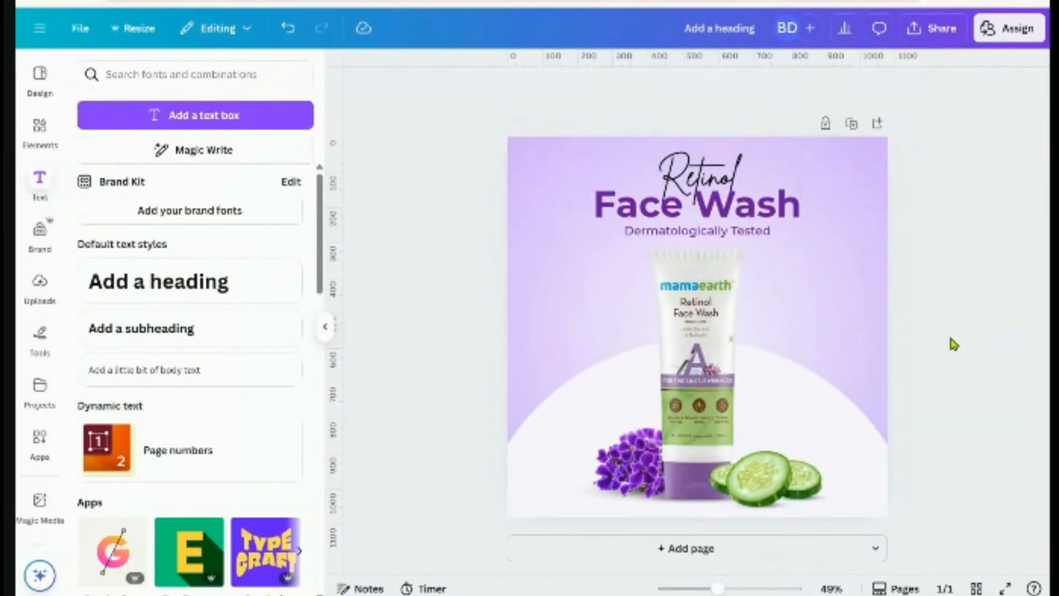
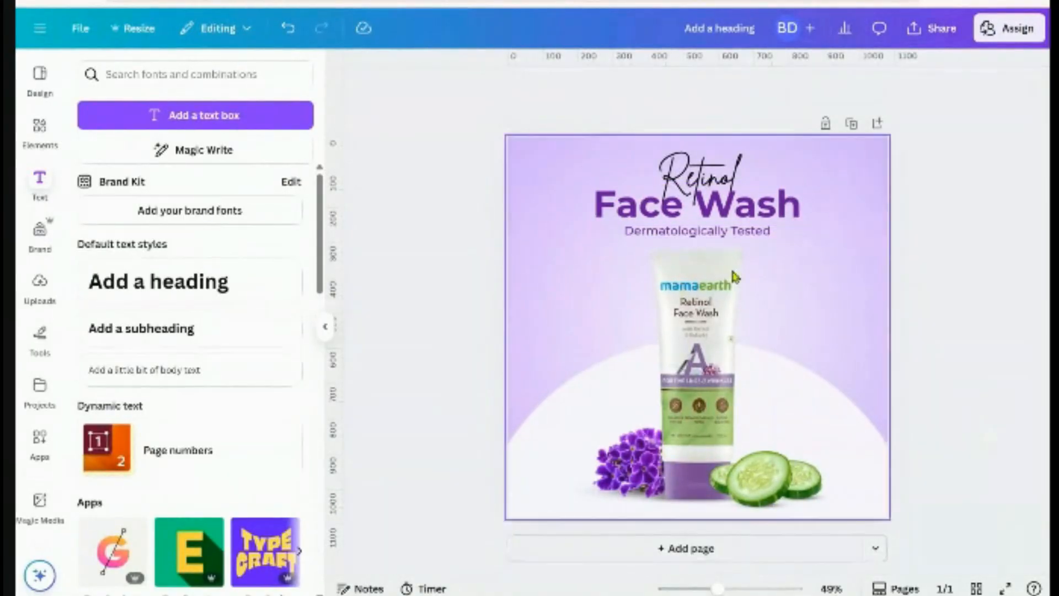
Browse the Handwriting fonts for the Retinol heading, then deselect it and adjust the view
{"action": "left_click", "coordinate": [673, 168]}
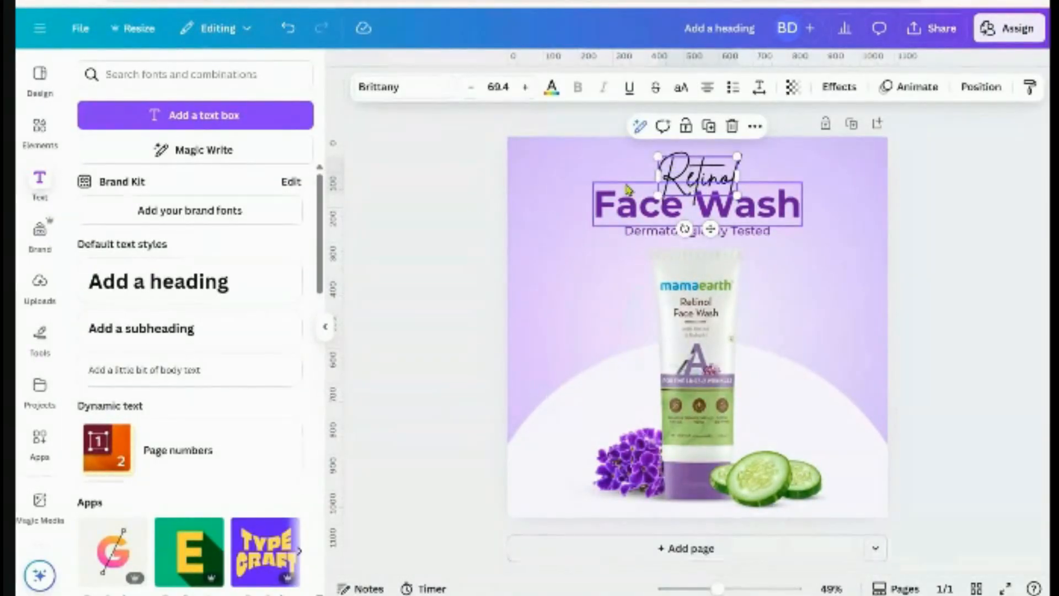
{"action": "left_click", "coordinate": [402, 94]}
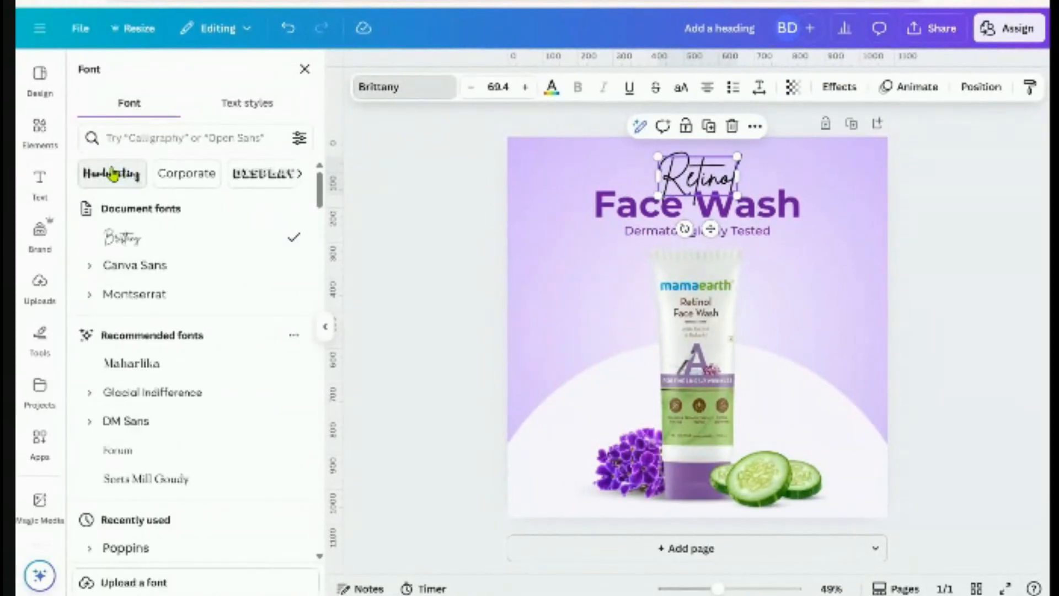
{"action": "left_click", "coordinate": [121, 175]}
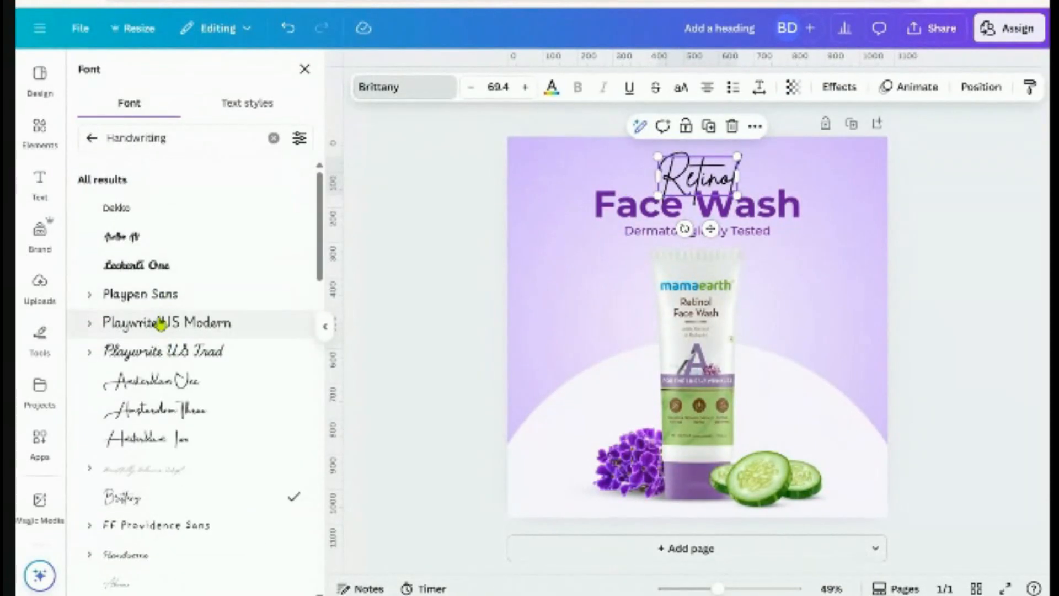
{"action": "scroll", "coordinate": [127, 342], "scroll_direction": "down", "scroll_amount": 3}
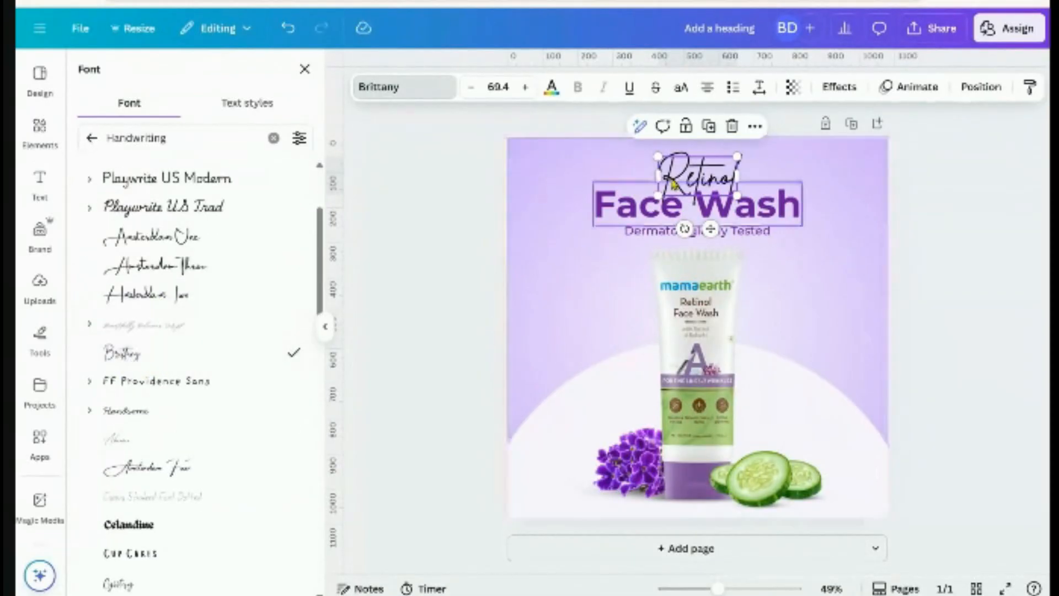
{"action": "left_click", "coordinate": [961, 273]}
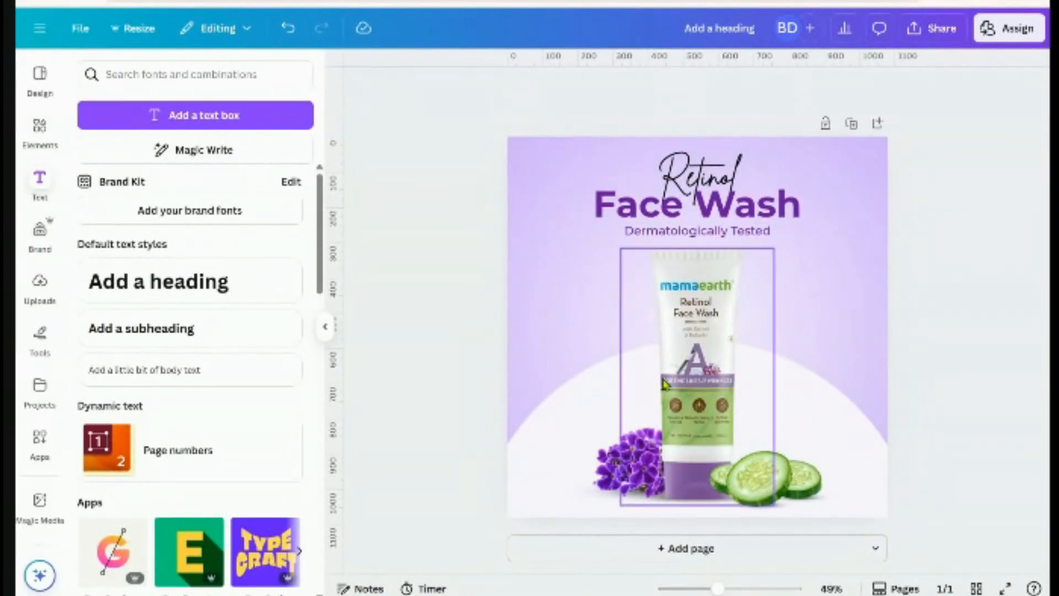
{"action": "scroll", "coordinate": [678, 358], "scroll_direction": "up", "scroll_amount": 5, "text": "ctrl"}
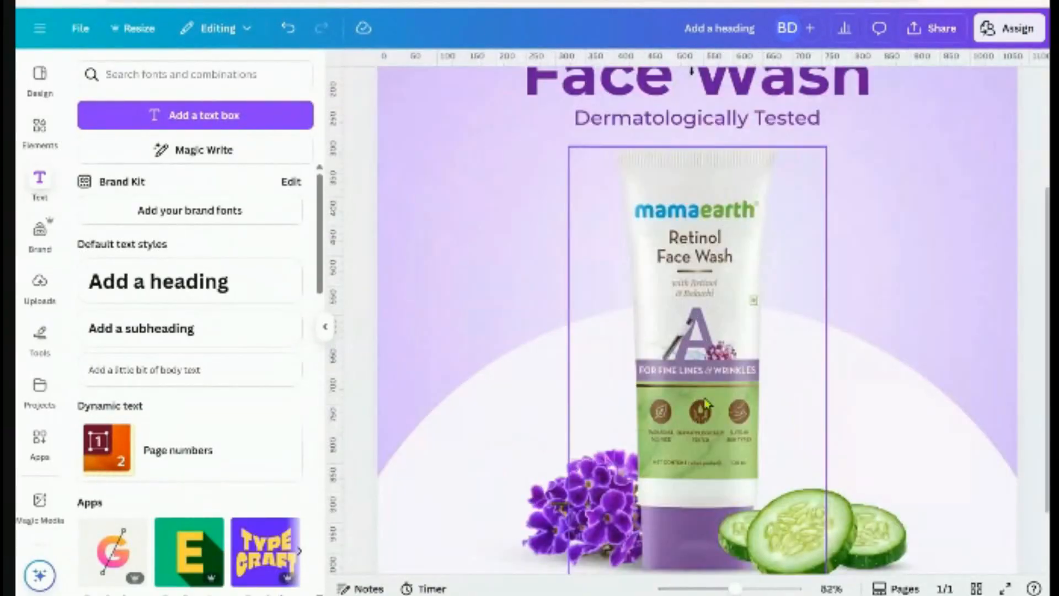
{"action": "scroll", "coordinate": [662, 401], "scroll_direction": "up", "scroll_amount": 6, "text": "ctrl"}
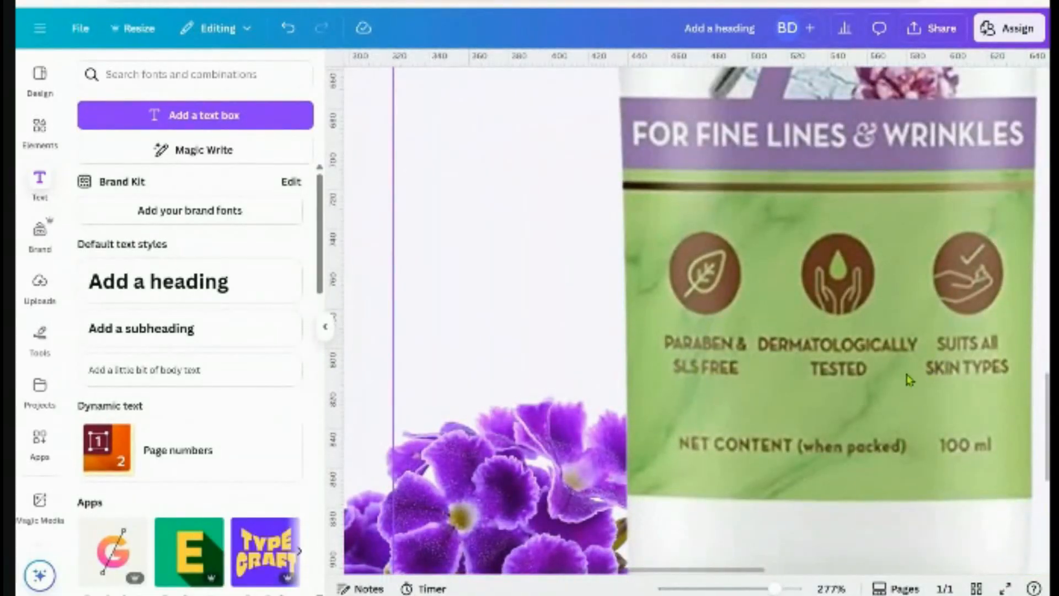
{"action": "scroll", "coordinate": [697, 378], "scroll_direction": "right", "scroll_amount": 2}
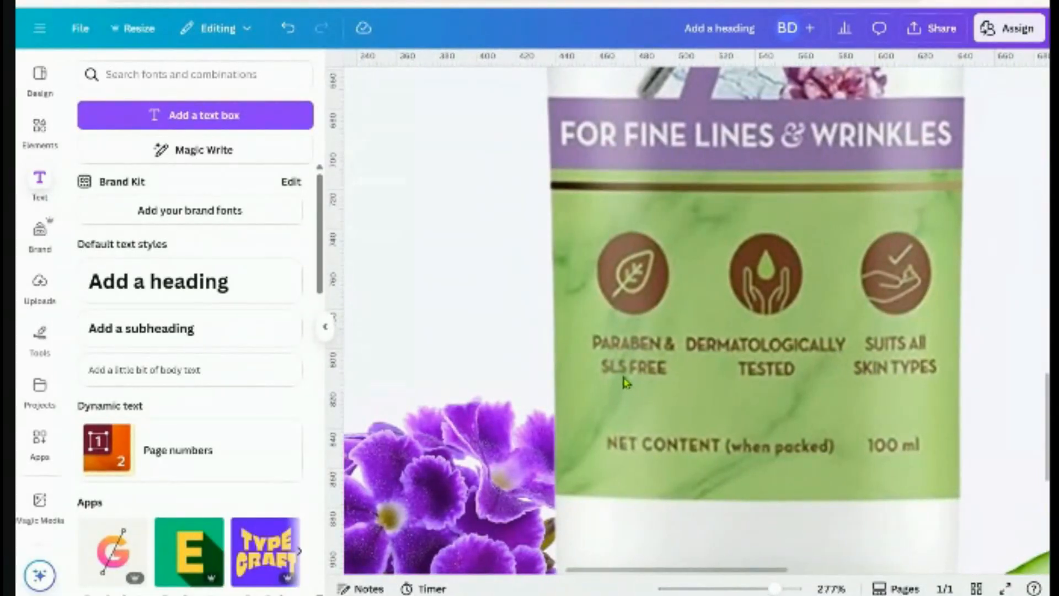
{"action": "scroll", "coordinate": [860, 379], "scroll_direction": "right", "scroll_amount": 2}
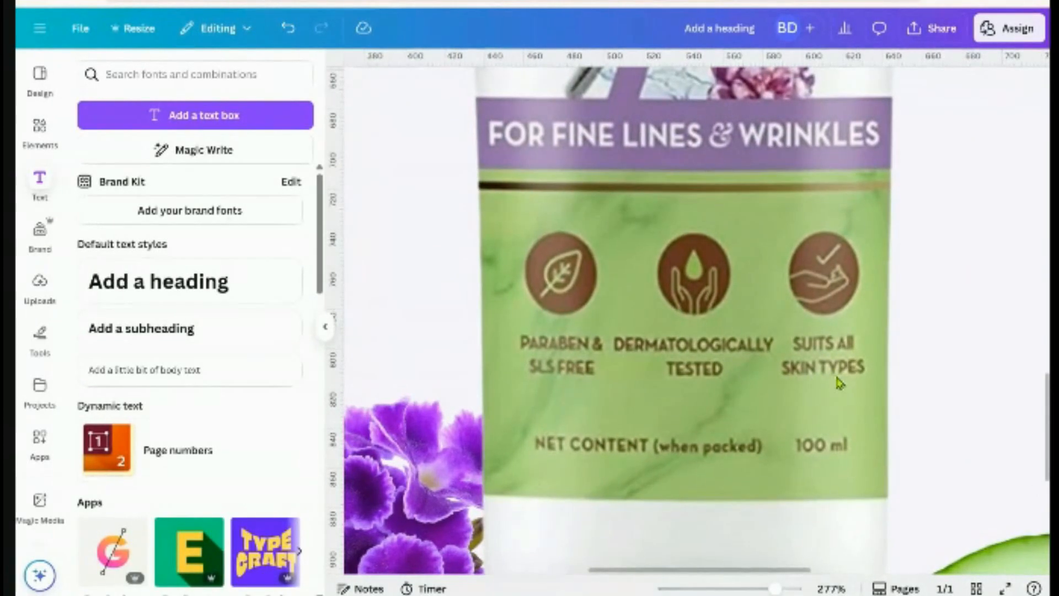
{"action": "scroll", "coordinate": [836, 380], "scroll_direction": "down", "scroll_amount": 10}
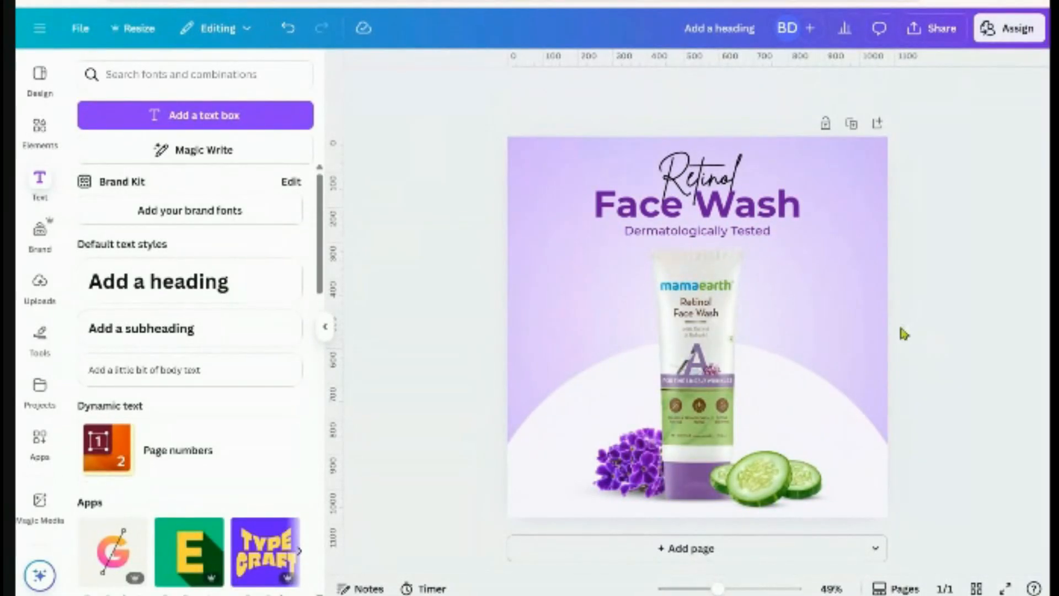
Search Elements for 'line' and add a plain straight line from Shapes
{"action": "left_click", "coordinate": [36, 130]}
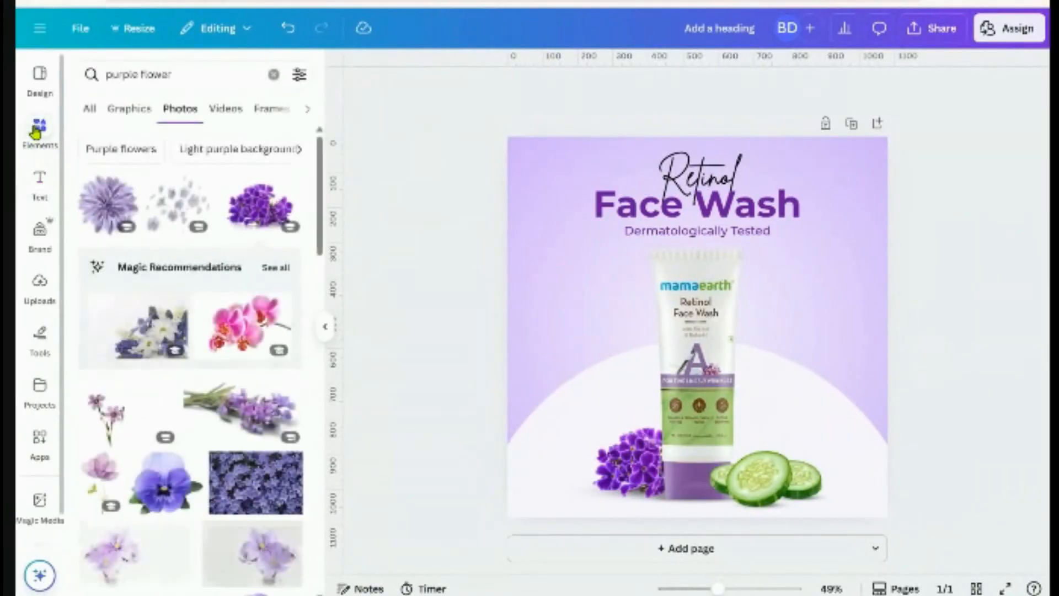
{"action": "left_click", "coordinate": [84, 77]}
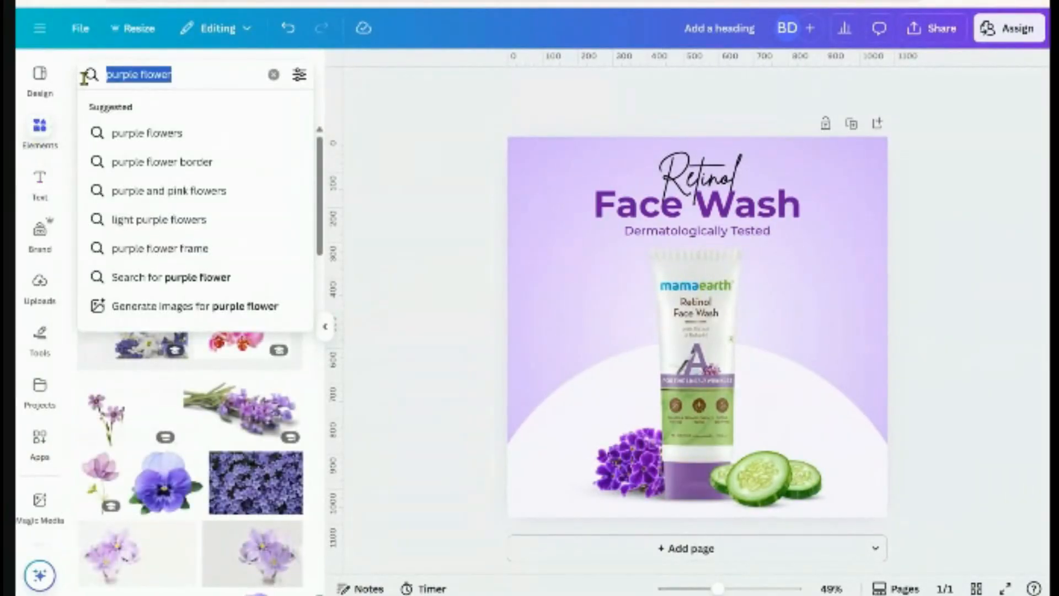
{"action": "type", "text": "line"}
{"action": "key", "text": "Return"}
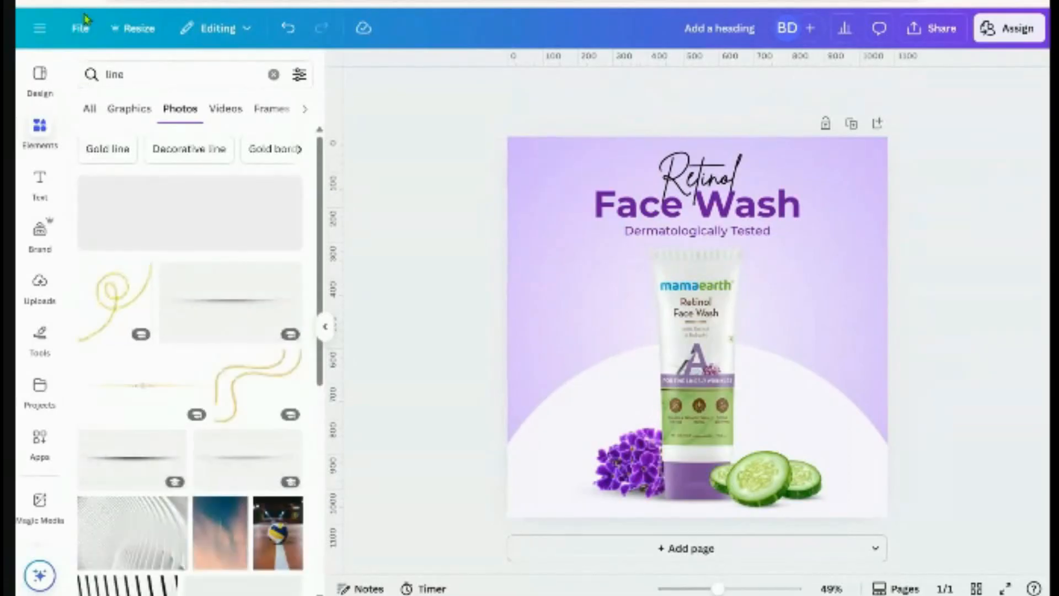
{"action": "left_click", "coordinate": [93, 110]}
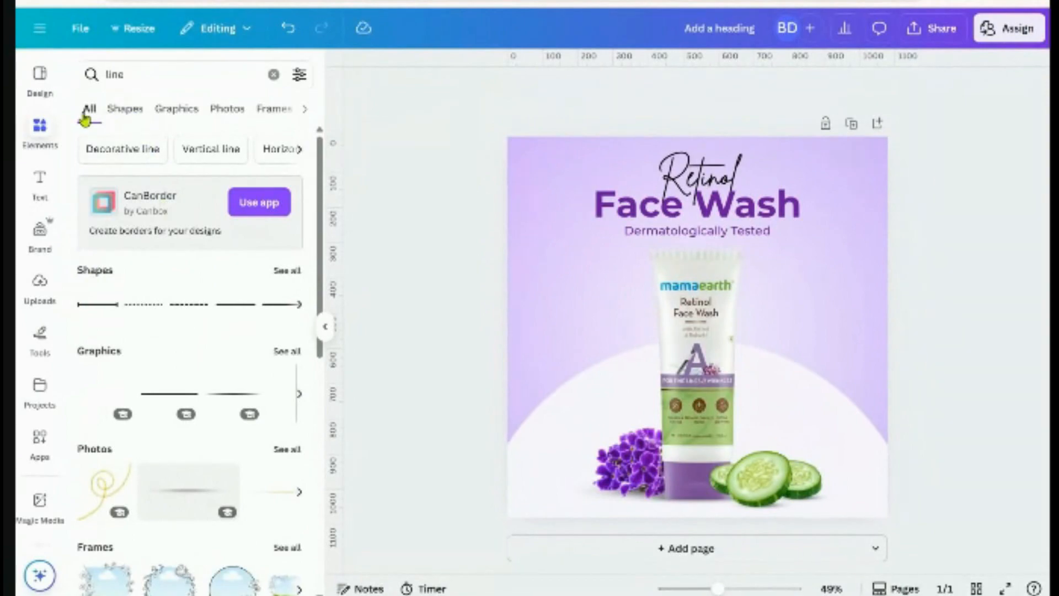
{"action": "left_click", "coordinate": [289, 272]}
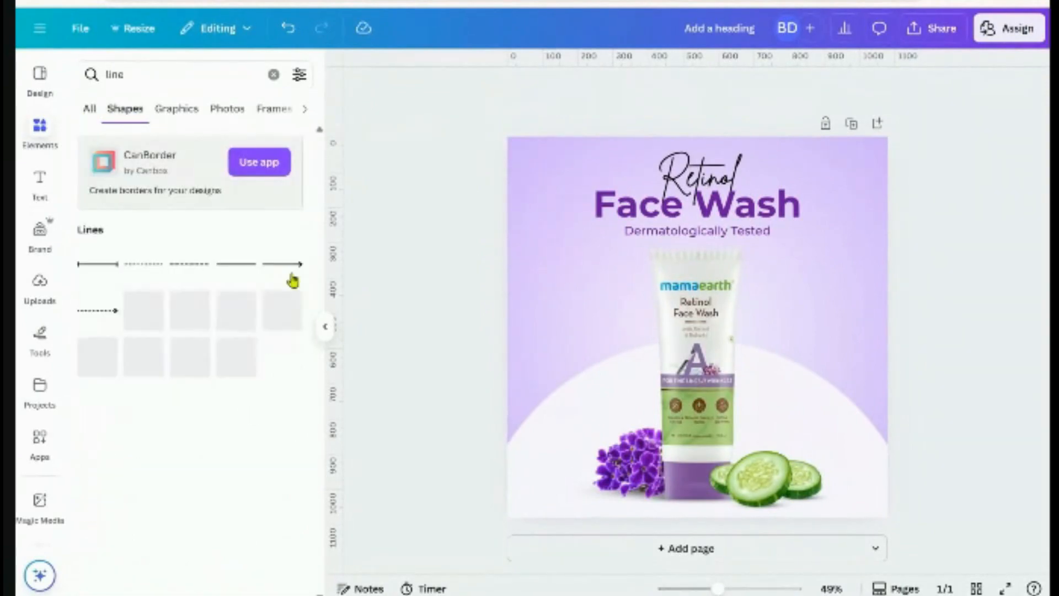
{"action": "left_click", "coordinate": [239, 265]}
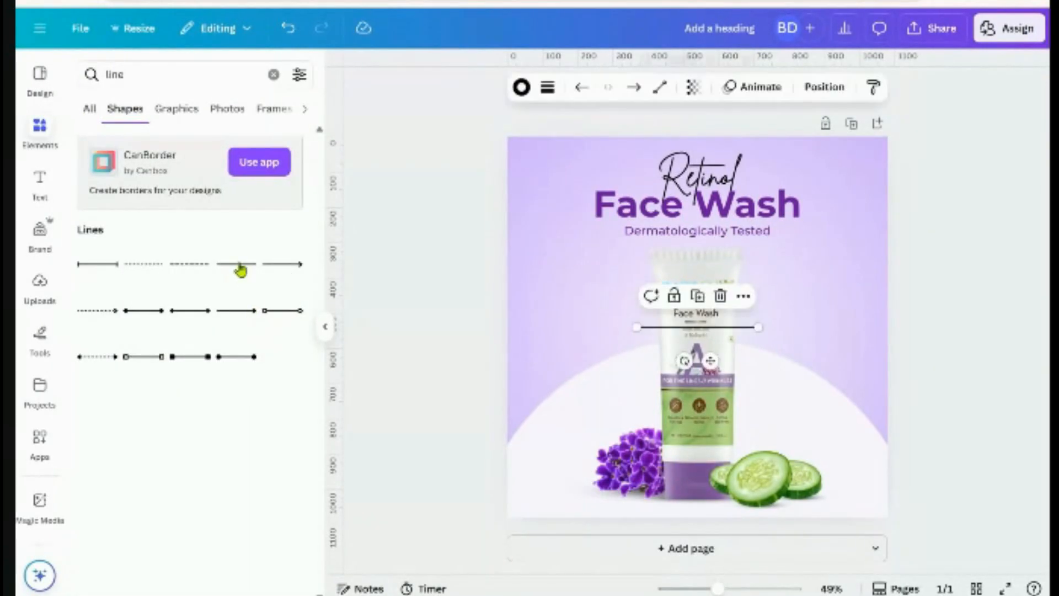
Stretch the line across the tube, 198.7 px to 881.3 px, and centre it horizontally
{"action": "left_click", "coordinate": [441, 365]}
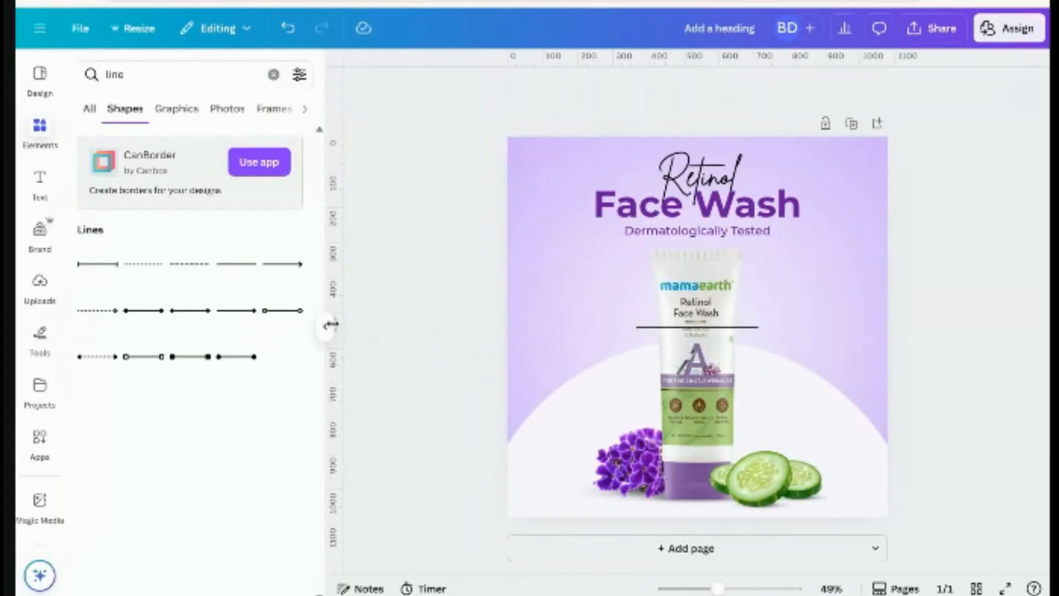
{"action": "left_click", "coordinate": [324, 326]}
{"action": "left_click", "coordinate": [625, 328]}
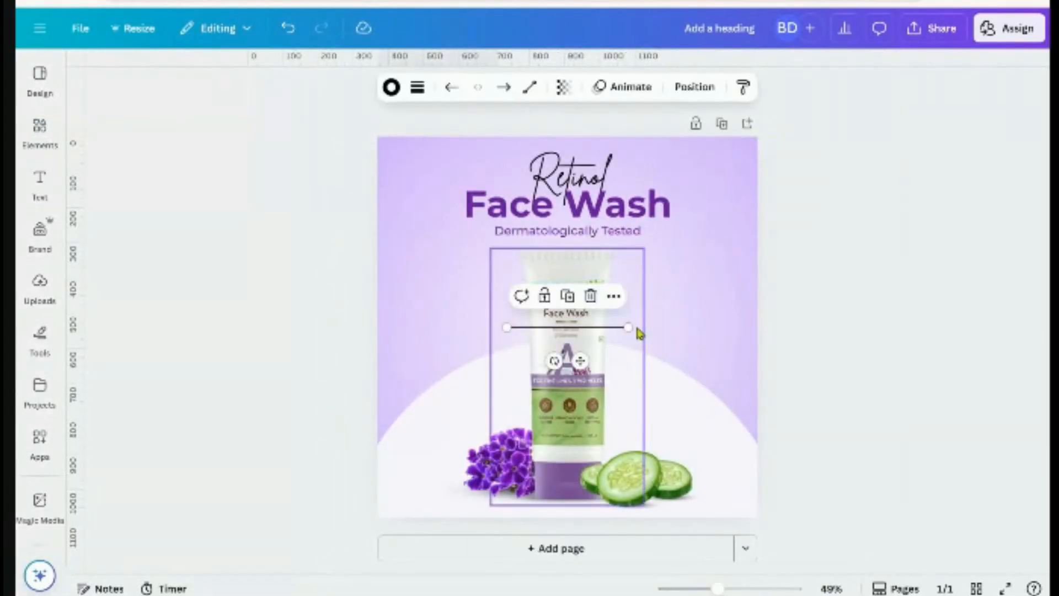
{"action": "left_click_drag", "start_coordinate": [626, 327], "coordinate": [700, 328]}
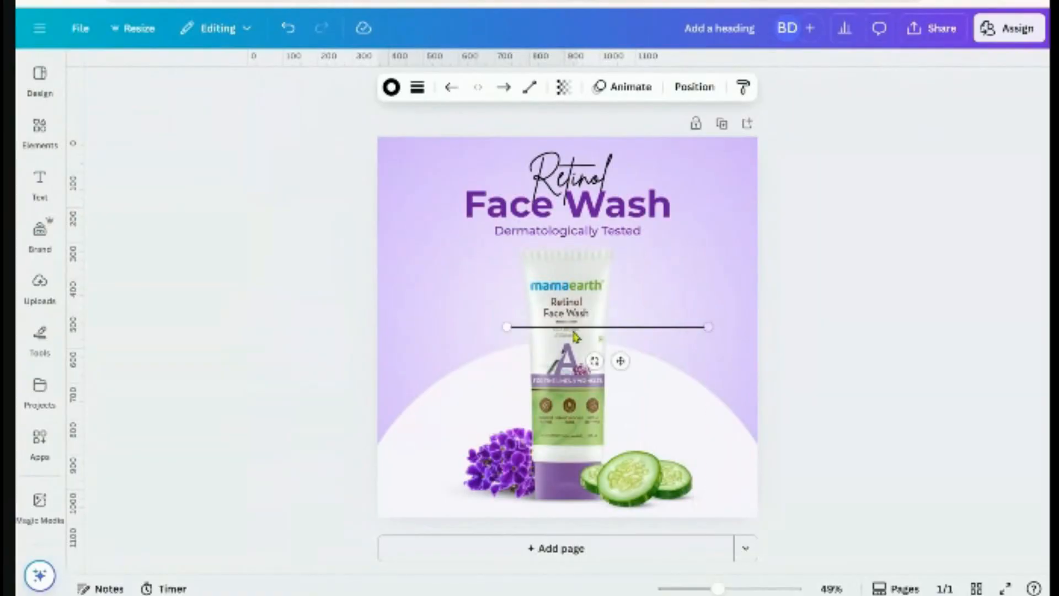
{"action": "left_click_drag", "start_coordinate": [507, 327], "coordinate": [452, 327]}
{"action": "left_click_drag", "start_coordinate": [705, 330], "coordinate": [693, 327]}
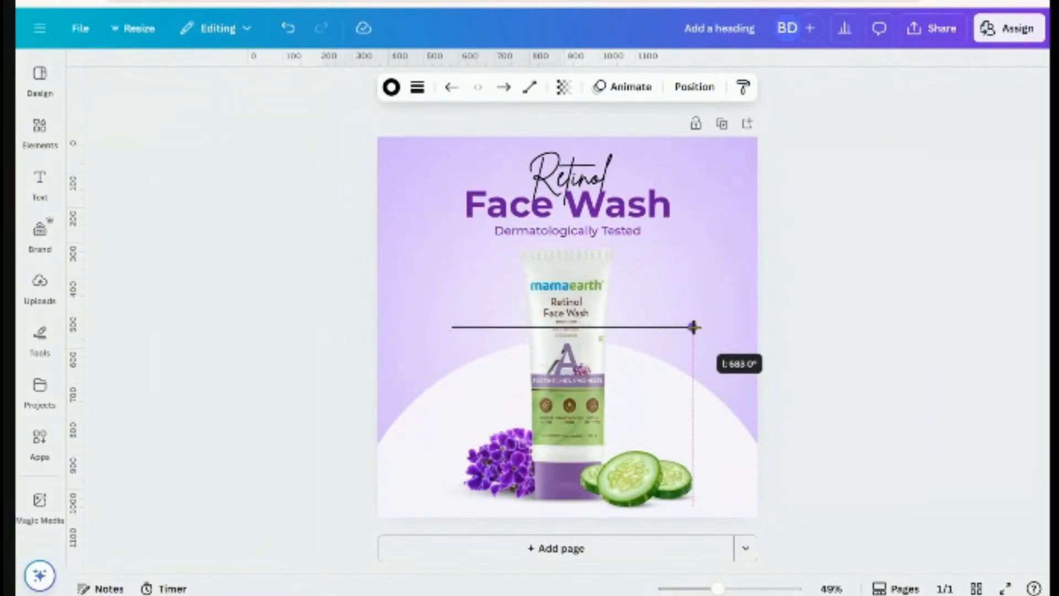
{"action": "left_click", "coordinate": [694, 86]}
{"action": "left_click", "coordinate": [236, 290]}
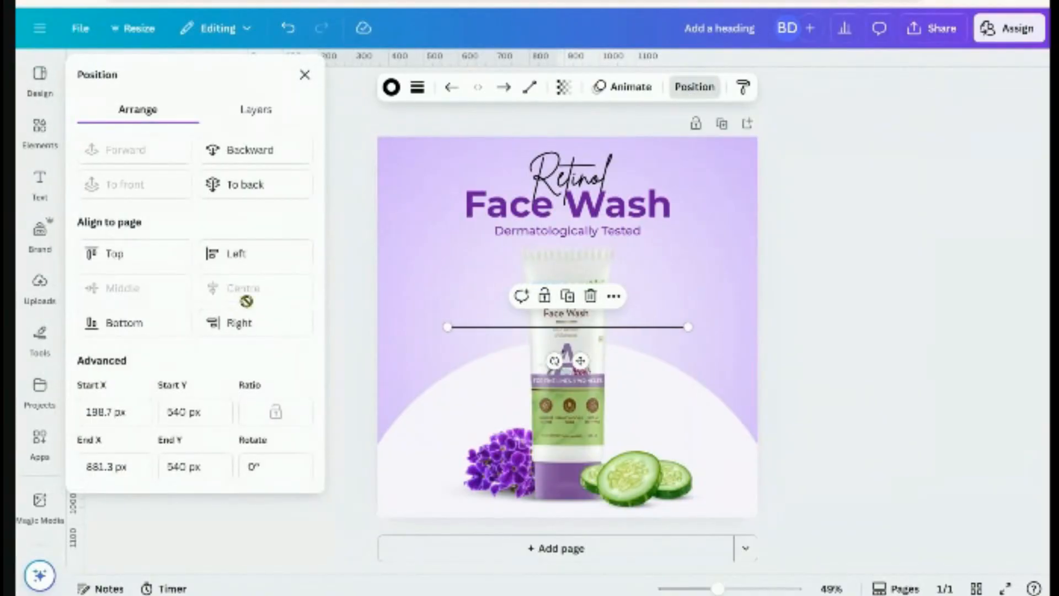
Raise the line above the mamaearth logo and make it purple, weight 2, long-dashed
{"action": "left_click_drag", "start_coordinate": [580, 360], "coordinate": [580, 328]}
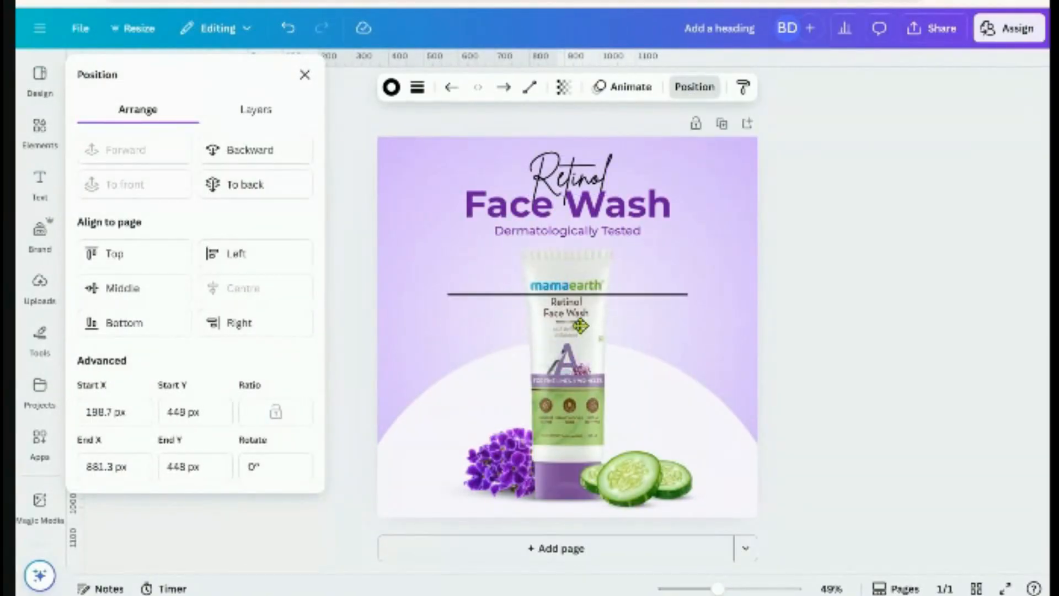
{"action": "left_click", "coordinate": [392, 88]}
{"action": "left_click", "coordinate": [157, 181]}
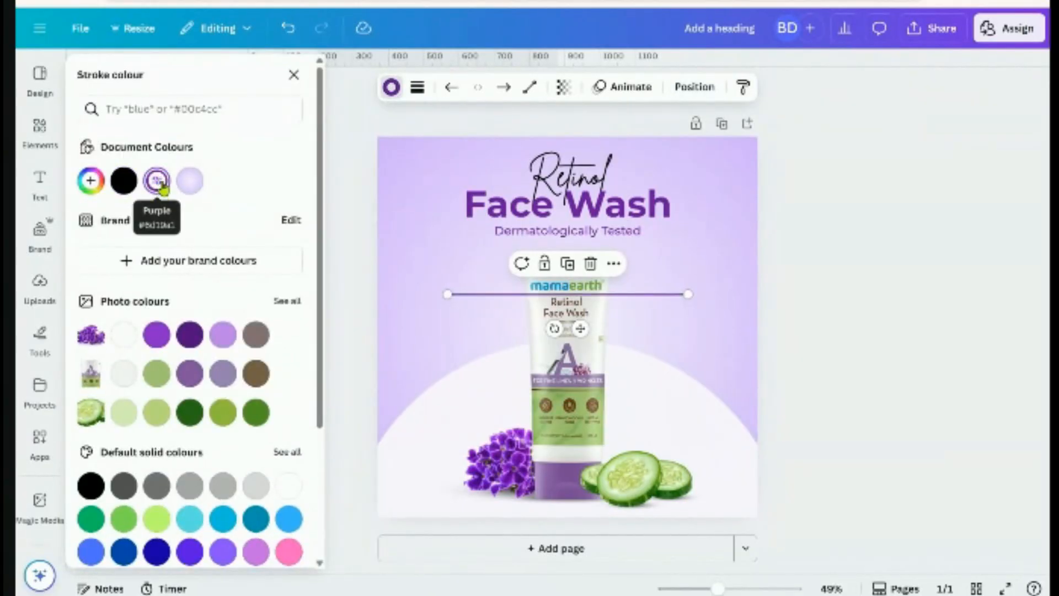
{"action": "left_click", "coordinate": [417, 89]}
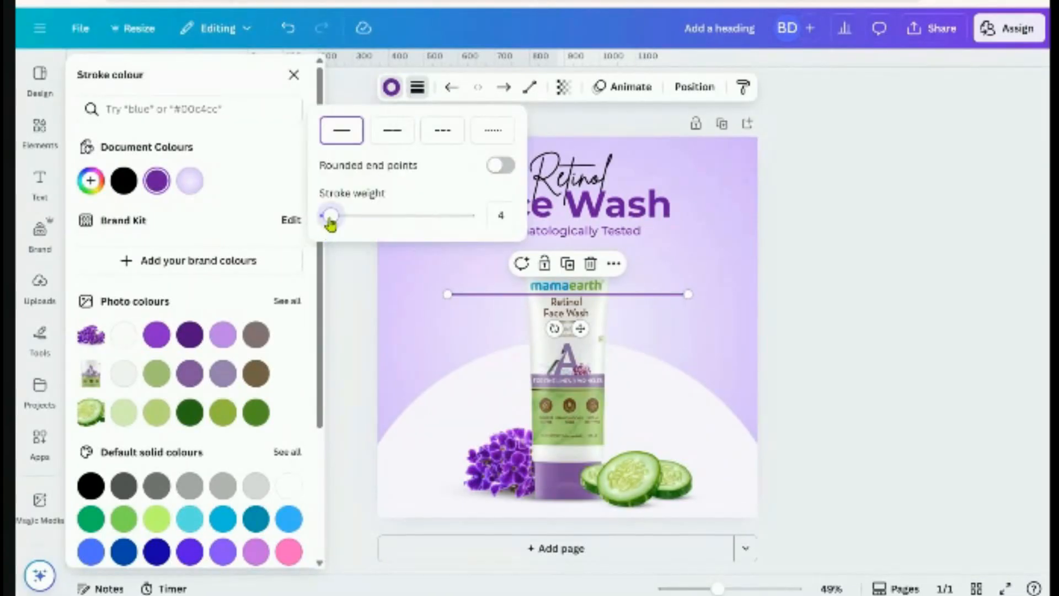
{"action": "left_click_drag", "start_coordinate": [331, 222], "coordinate": [328, 221]}
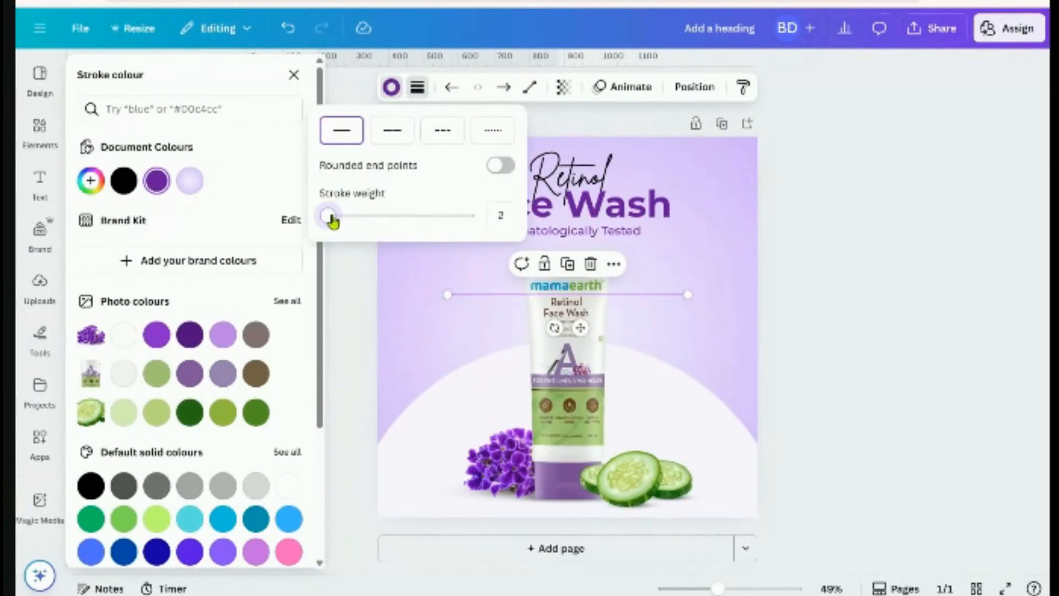
{"action": "left_click", "coordinate": [397, 139]}
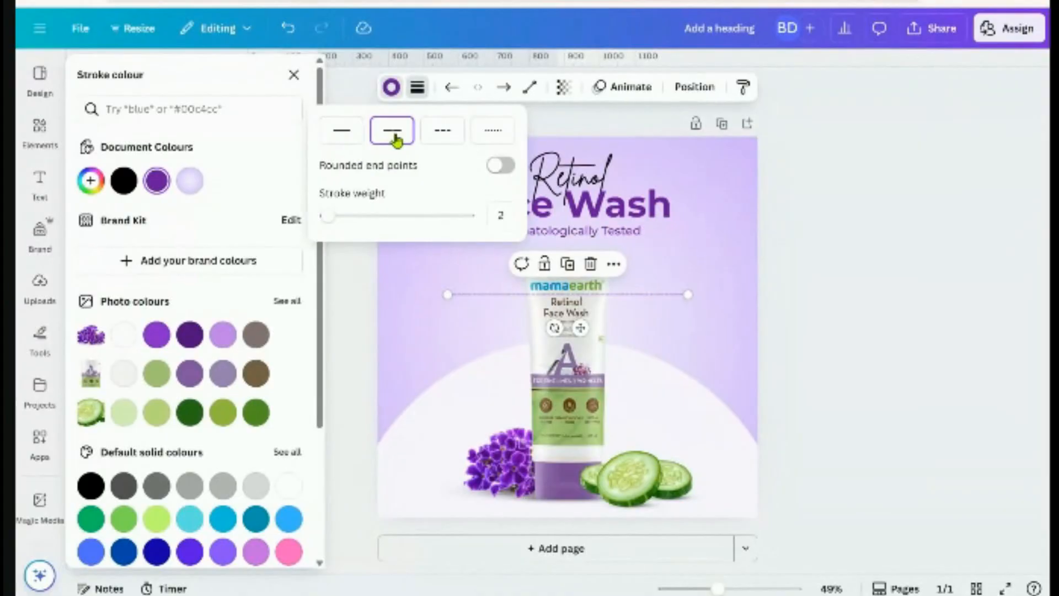
{"action": "left_click", "coordinate": [804, 339]}
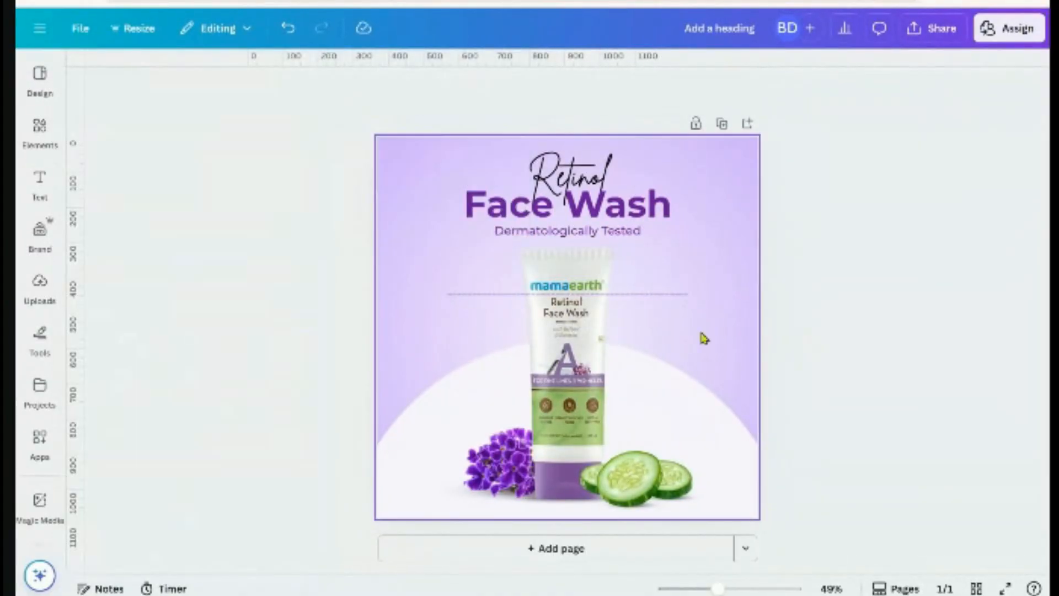
Give both the start and end of the dashed line a round dot
{"action": "scroll", "coordinate": [694, 335], "scroll_direction": "up", "scroll_amount": 2}
{"action": "left_click", "coordinate": [771, 273]}
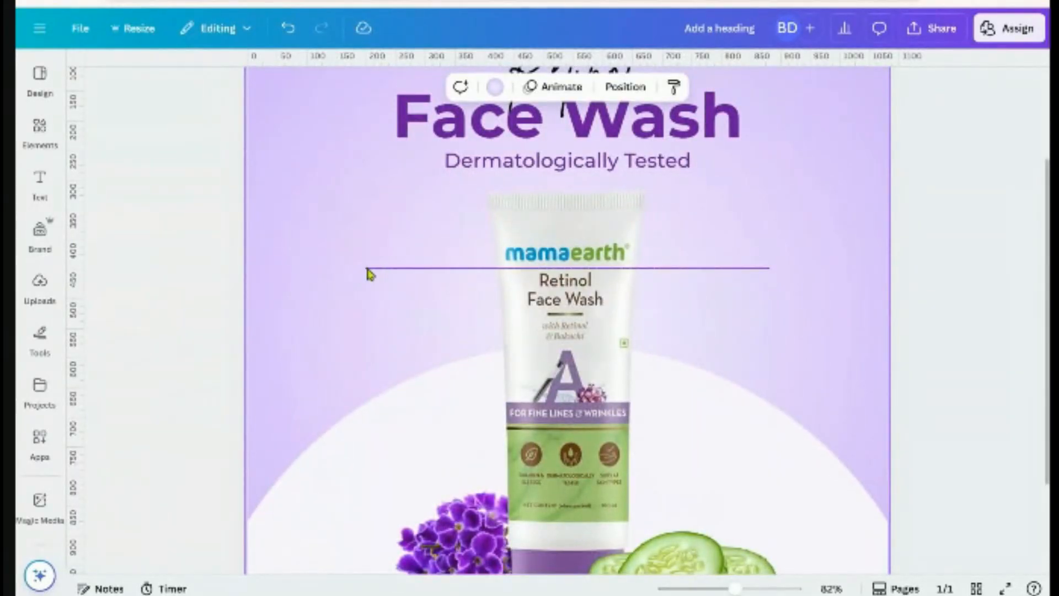
{"action": "left_click", "coordinate": [394, 268]}
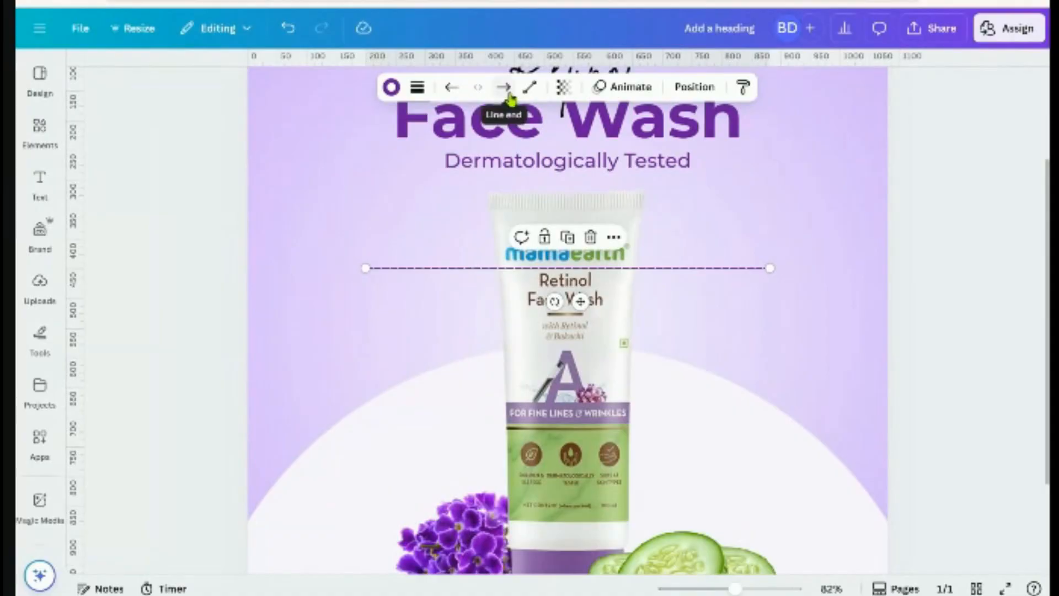
{"action": "left_click", "coordinate": [450, 93]}
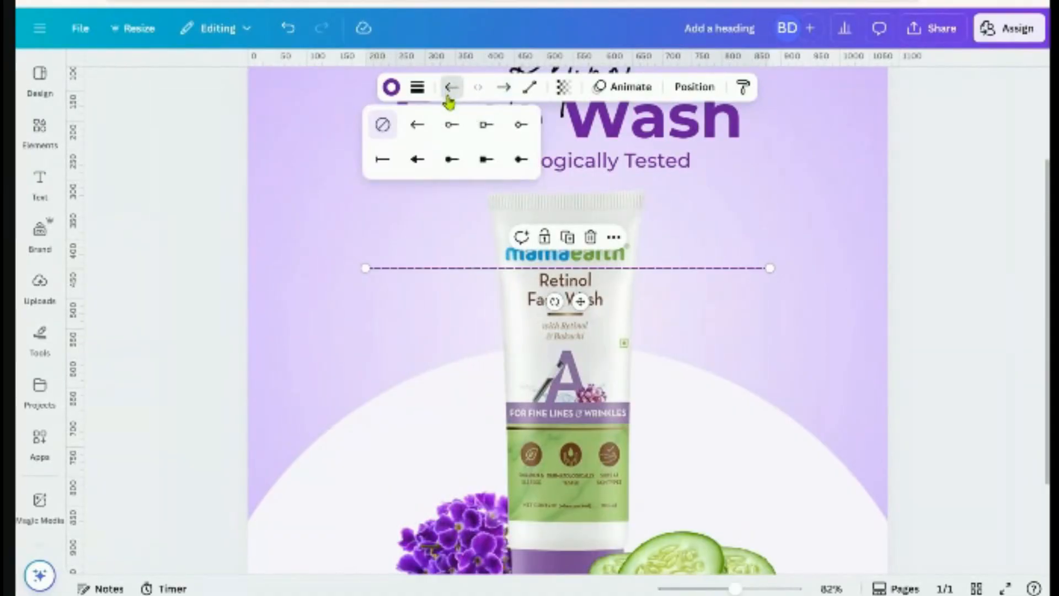
{"action": "left_click", "coordinate": [451, 165]}
{"action": "left_click", "coordinate": [371, 293]}
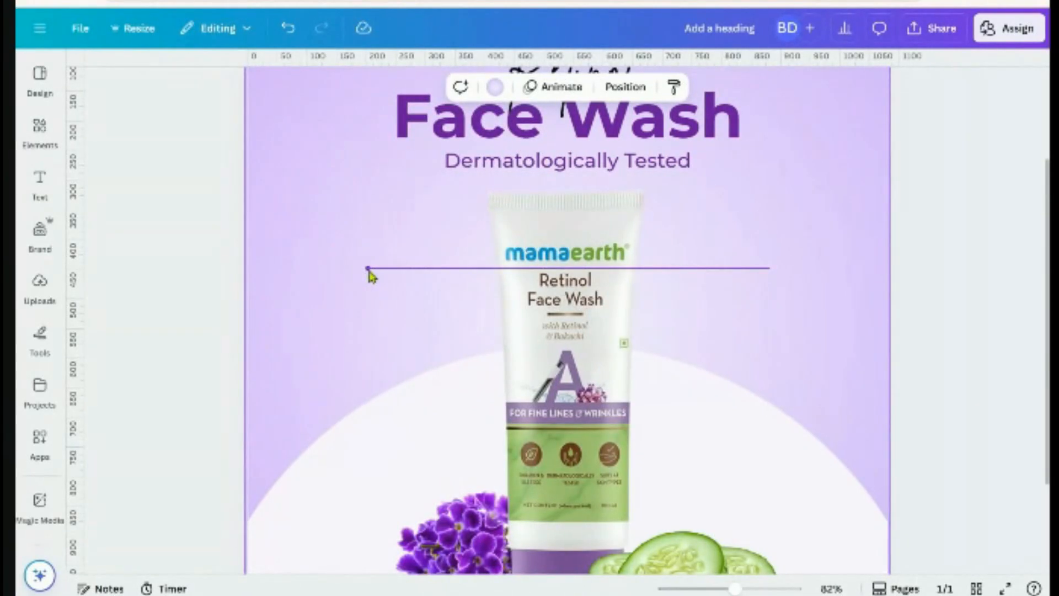
{"action": "left_click", "coordinate": [367, 268]}
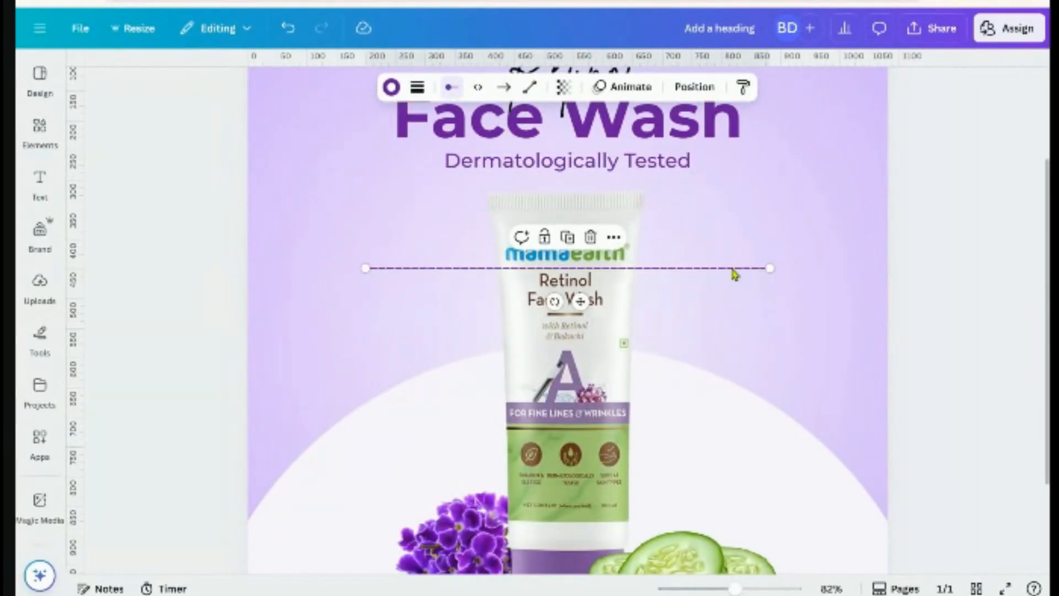
{"action": "left_click", "coordinate": [504, 88]}
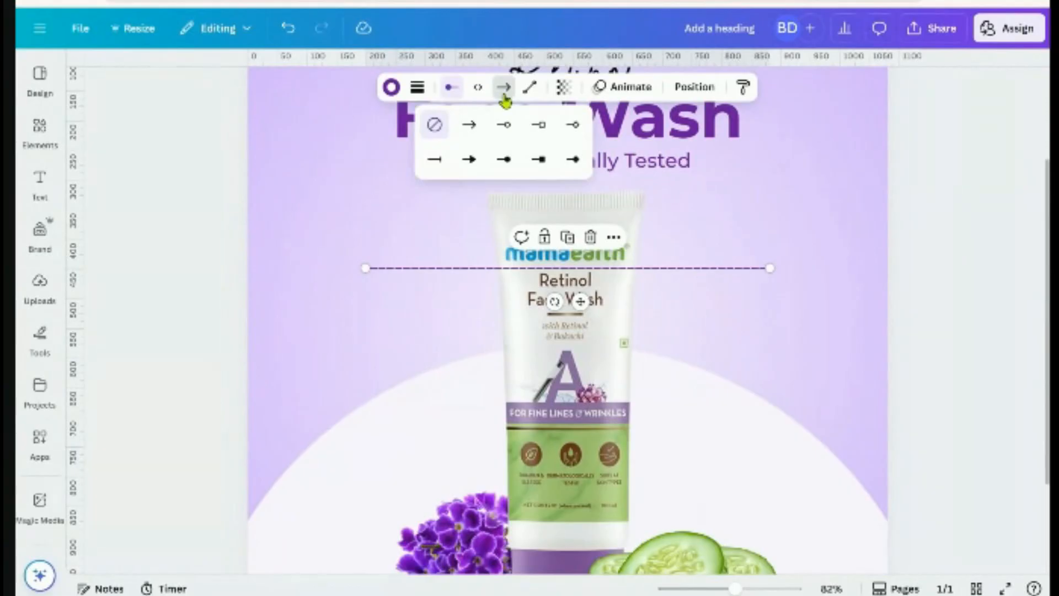
{"action": "left_click", "coordinate": [504, 160]}
{"action": "left_click", "coordinate": [932, 344]}
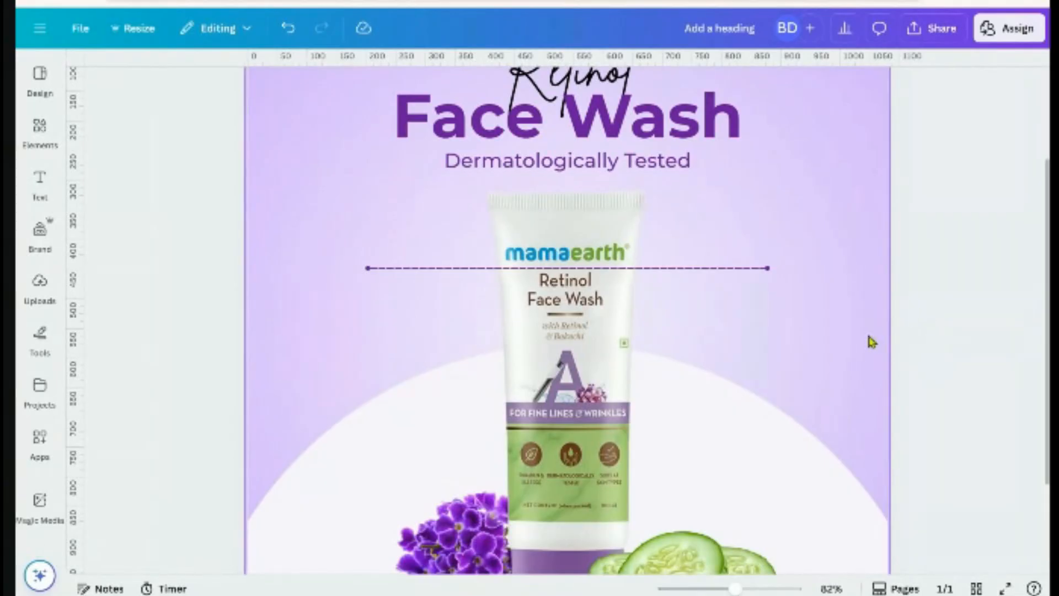
Send the dashed line backward behind the tube
{"action": "left_click", "coordinate": [741, 268]}
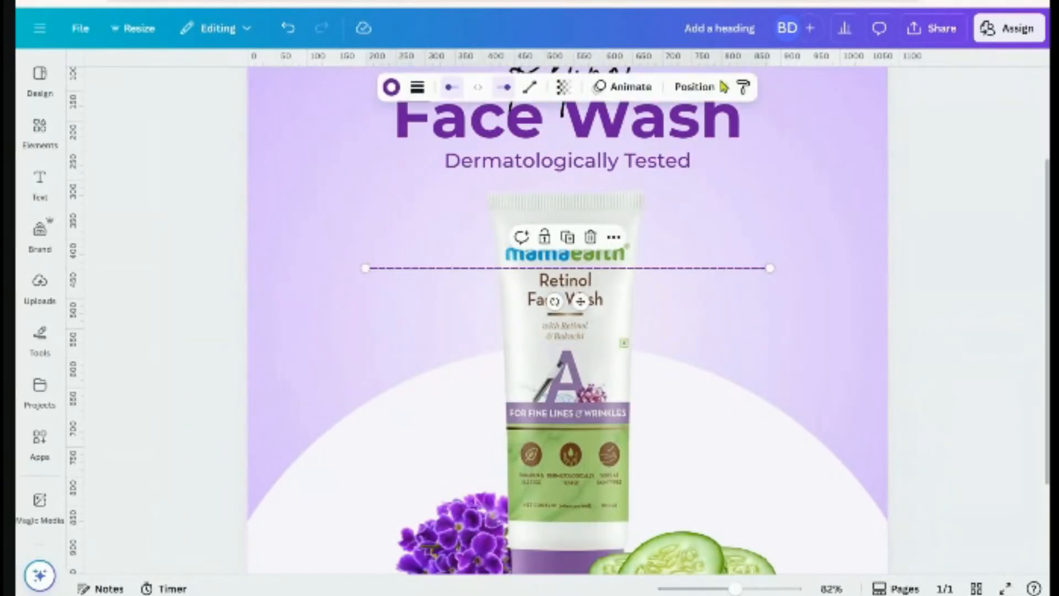
{"action": "left_click", "coordinate": [695, 87]}
{"action": "left_click", "coordinate": [213, 160]}
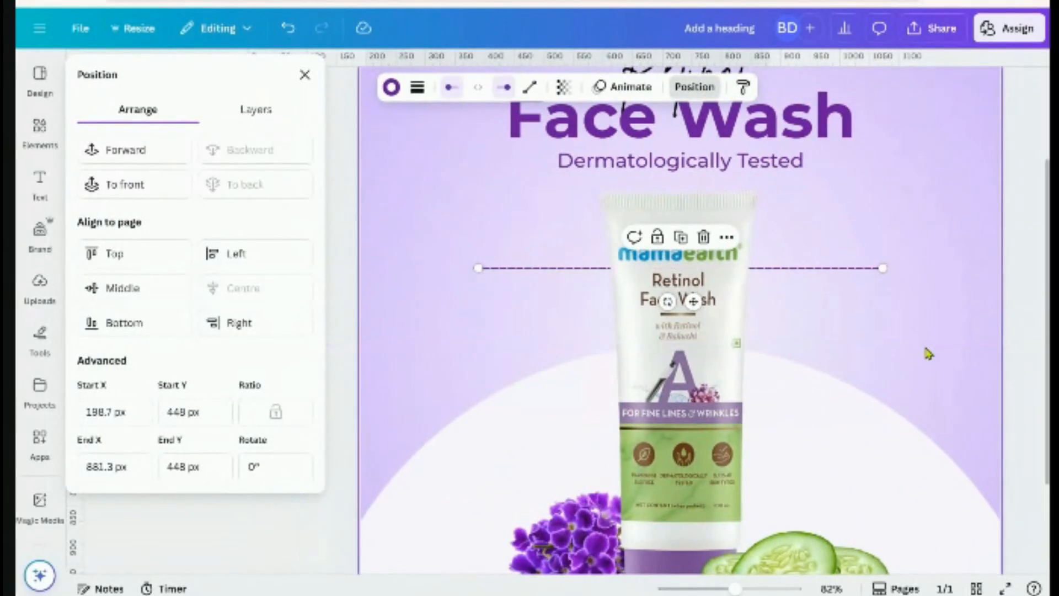
{"action": "scroll", "coordinate": [930, 346], "scroll_direction": "down", "scroll_amount": 3}
{"action": "left_click", "coordinate": [935, 329]}
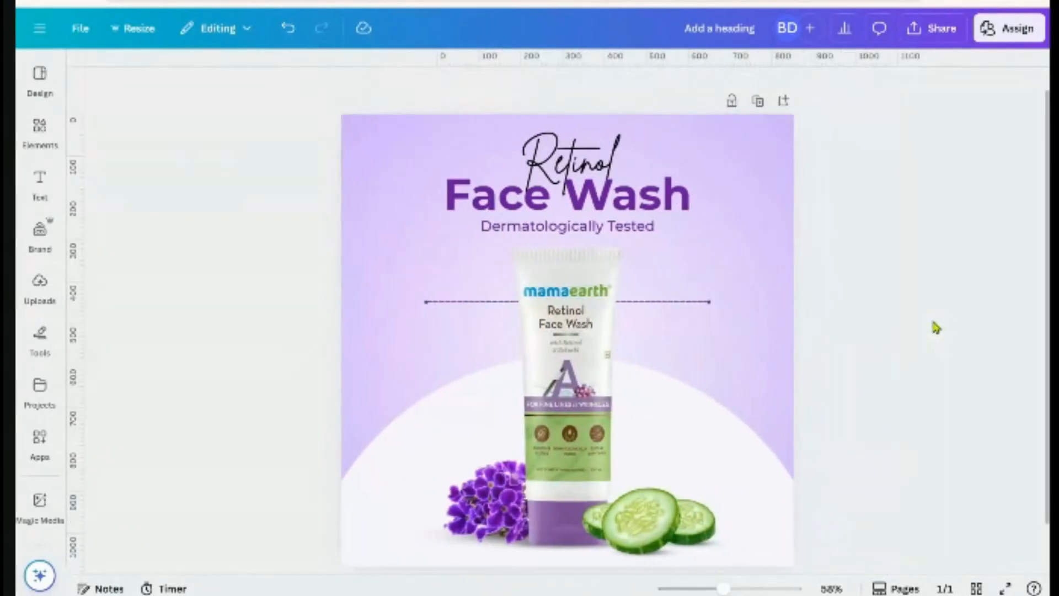
Shorten the line from the right to span 224.5–855.5 px and centre it on the page
{"action": "scroll", "coordinate": [936, 329], "scroll_direction": "down", "scroll_amount": 2}
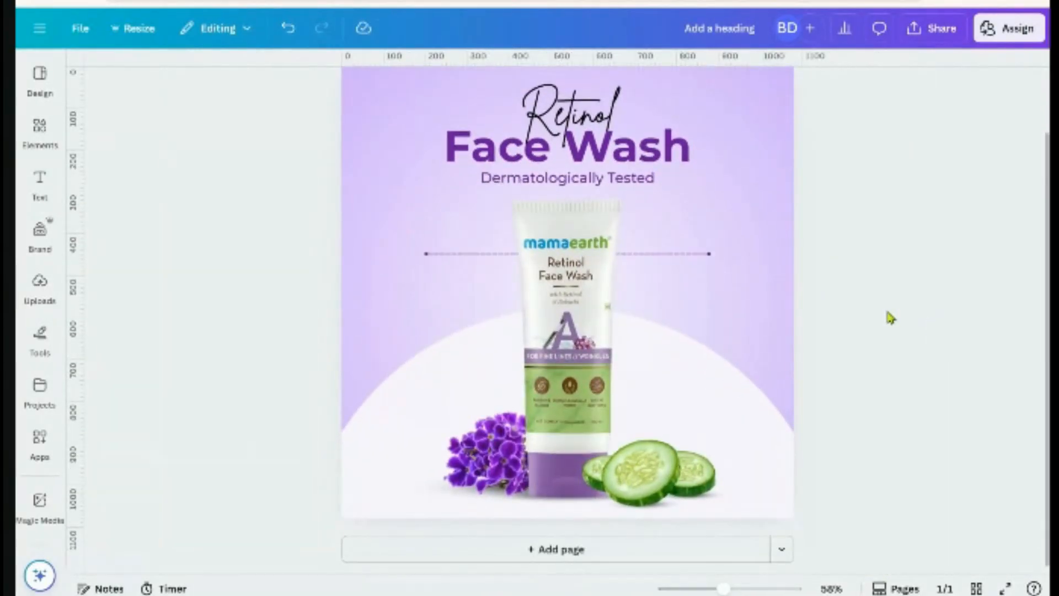
{"action": "left_click", "coordinate": [708, 255]}
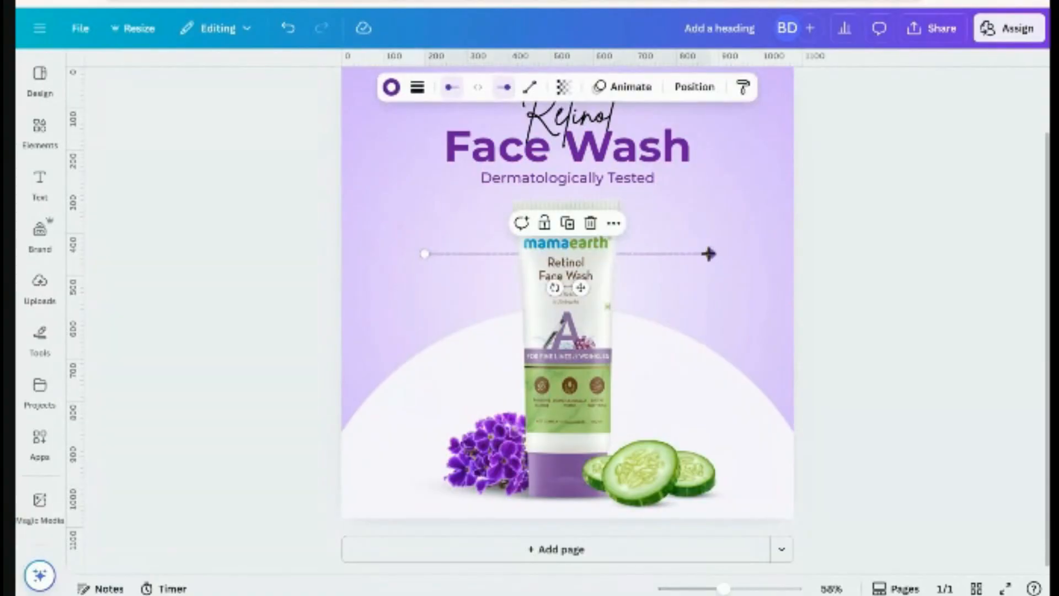
{"action": "left_click_drag", "start_coordinate": [708, 254], "coordinate": [687, 253]}
{"action": "left_click", "coordinate": [694, 87]}
{"action": "left_click", "coordinate": [268, 288]}
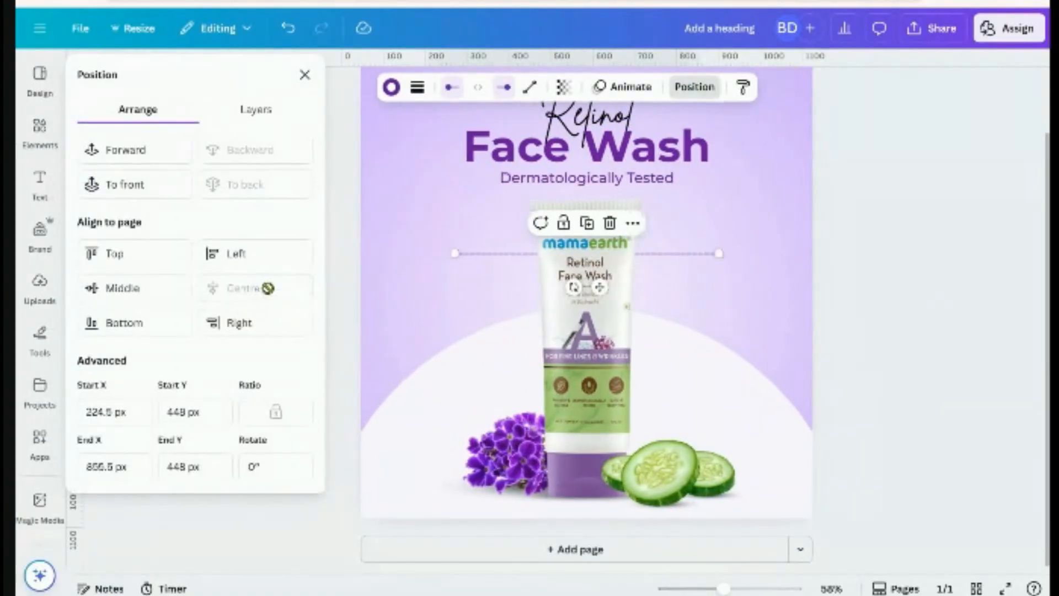
{"action": "left_click", "coordinate": [914, 314]}
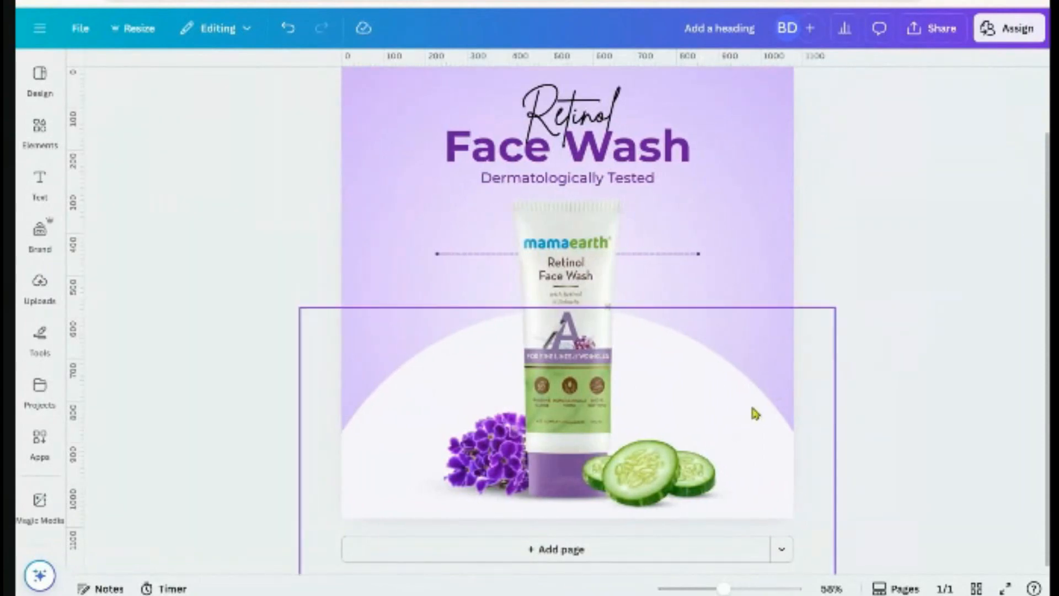
Duplicate the Dermatologically Tested subtitle onto the tube and retype it as a two-line 'Paraben & SLS Free'
{"action": "left_click", "coordinate": [603, 178]}
{"action": "left_click", "coordinate": [578, 141]}
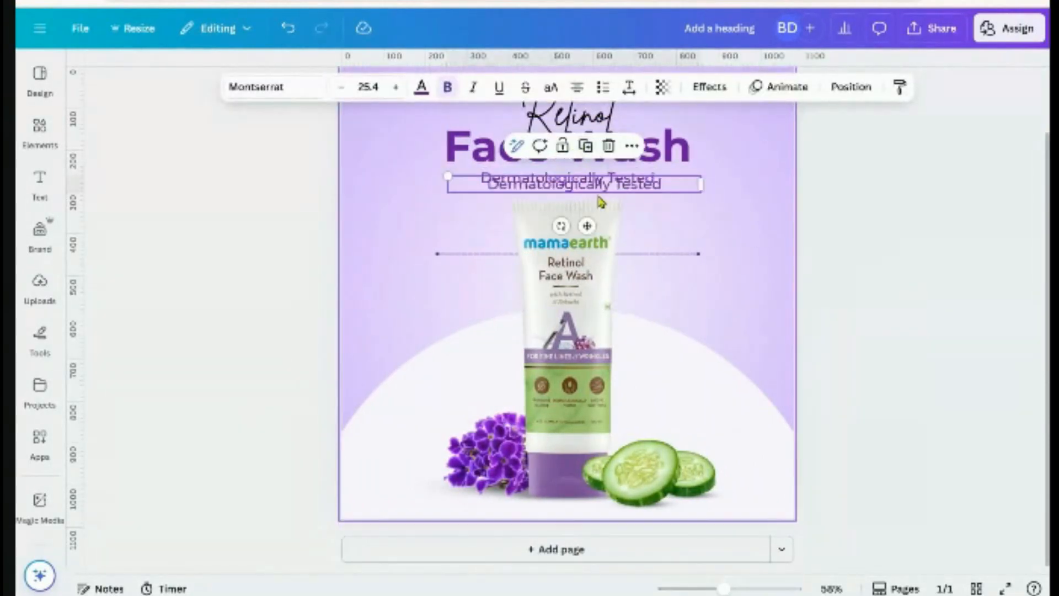
{"action": "left_click_drag", "start_coordinate": [602, 199], "coordinate": [545, 365]}
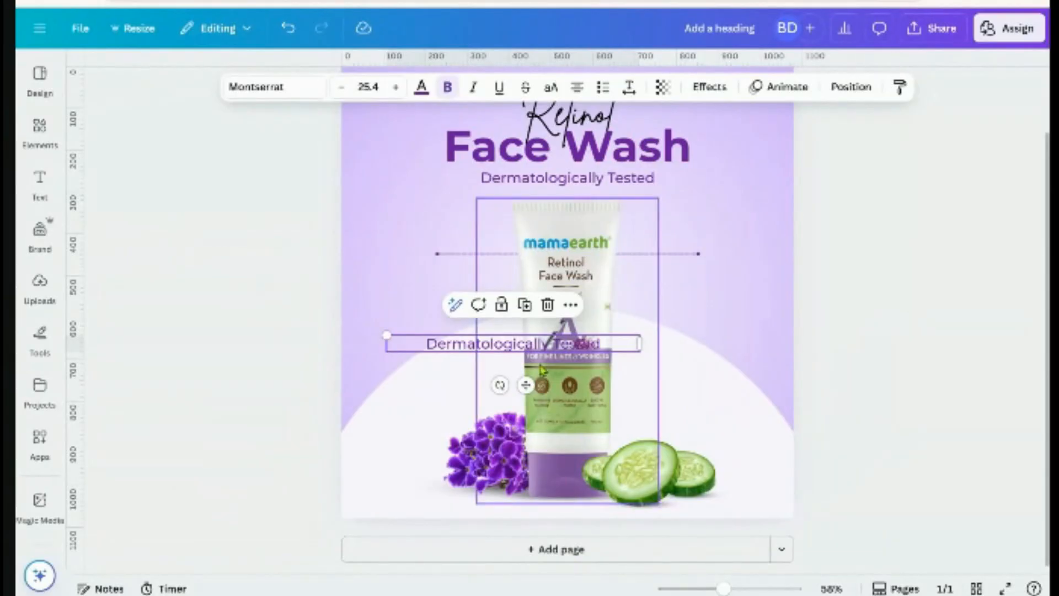
{"action": "scroll", "coordinate": [540, 417], "scroll_direction": "up", "scroll_amount": 5}
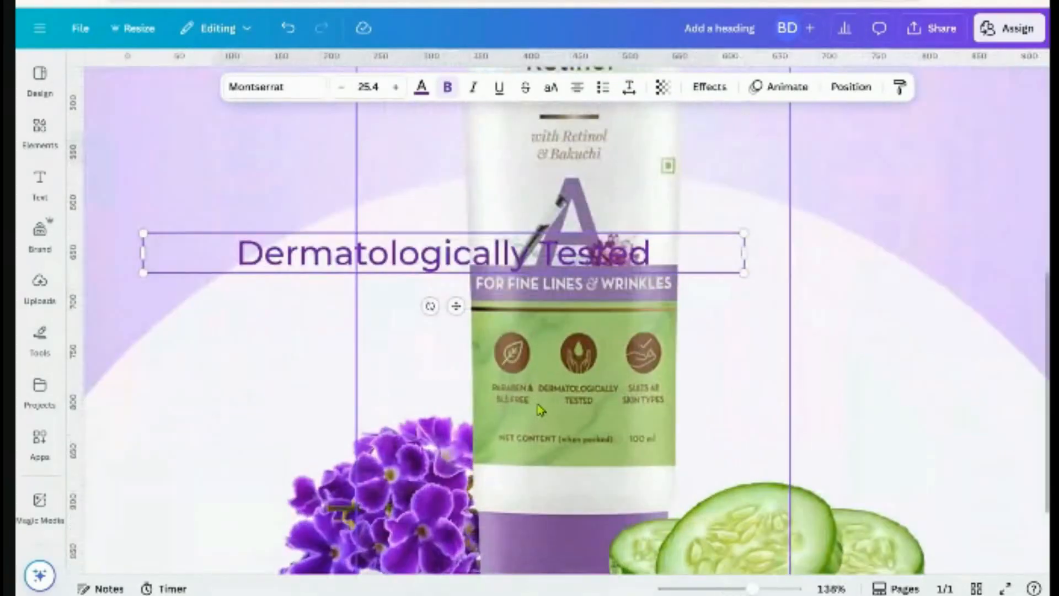
{"action": "scroll", "coordinate": [540, 410], "scroll_direction": "down", "scroll_amount": 5}
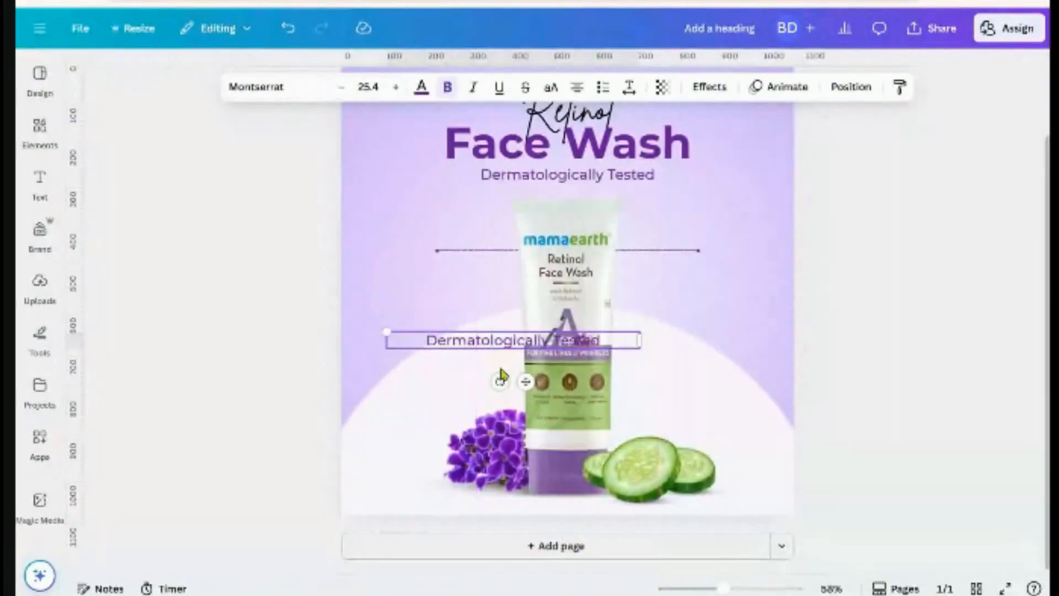
{"action": "double_click", "coordinate": [463, 344]}
{"action": "type", "text": "P"}
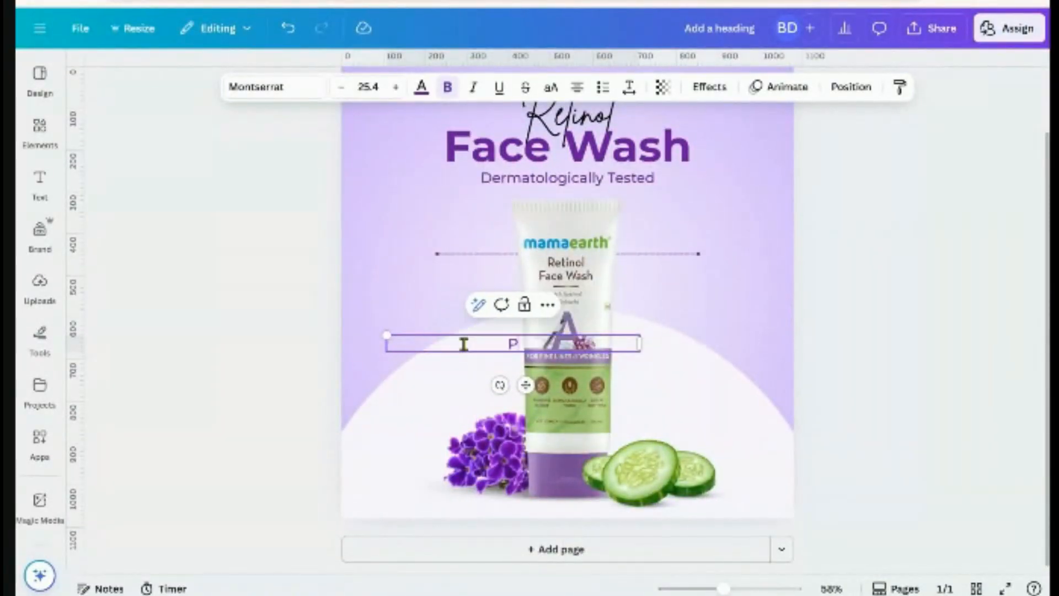
{"action": "type", "text": "arabe"}
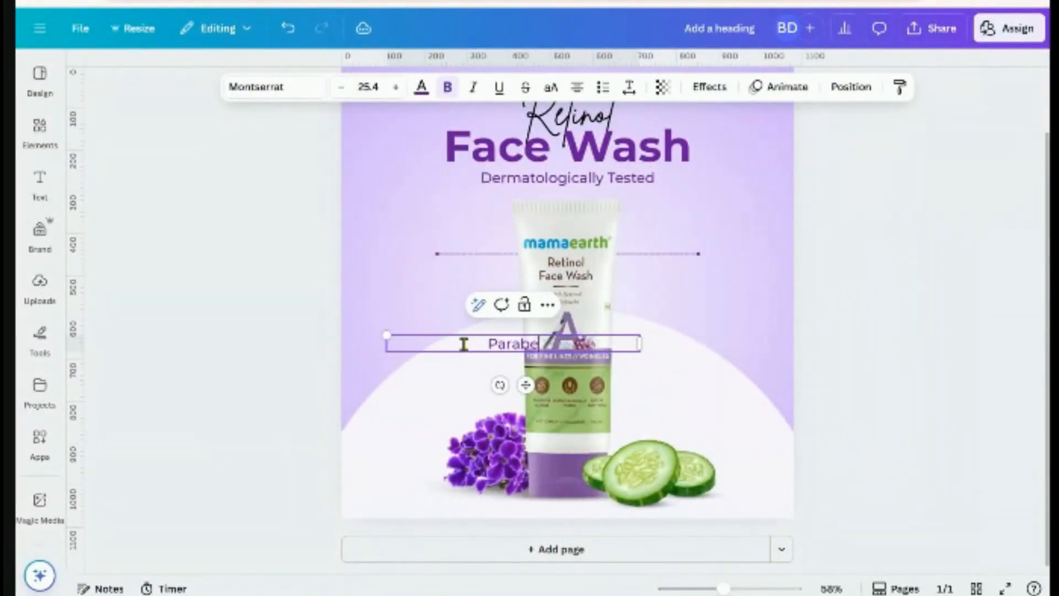
{"action": "type", "text": "n &"}
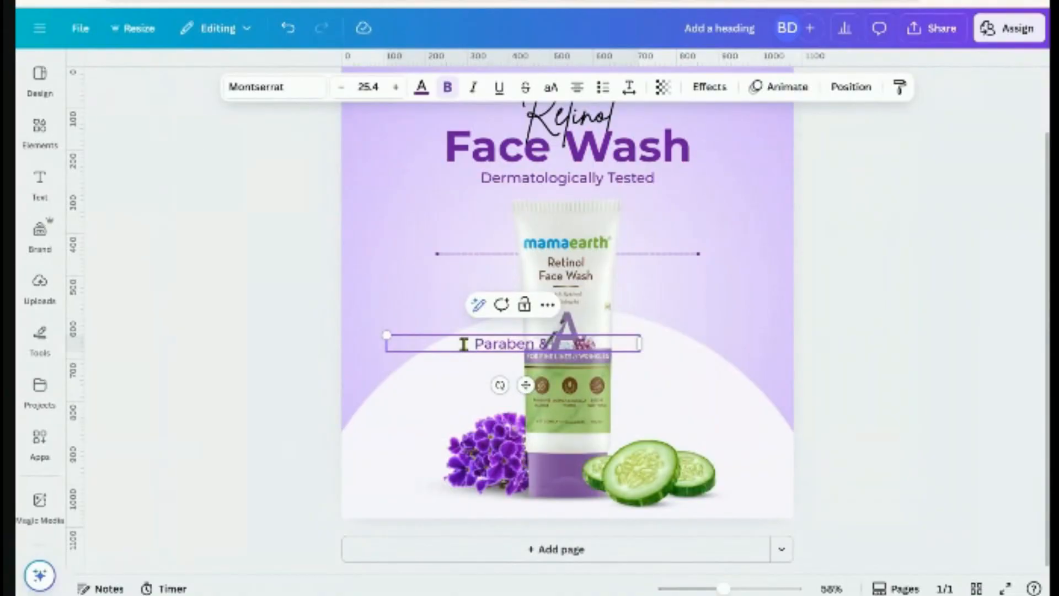
{"action": "type", "text": " SLS"}
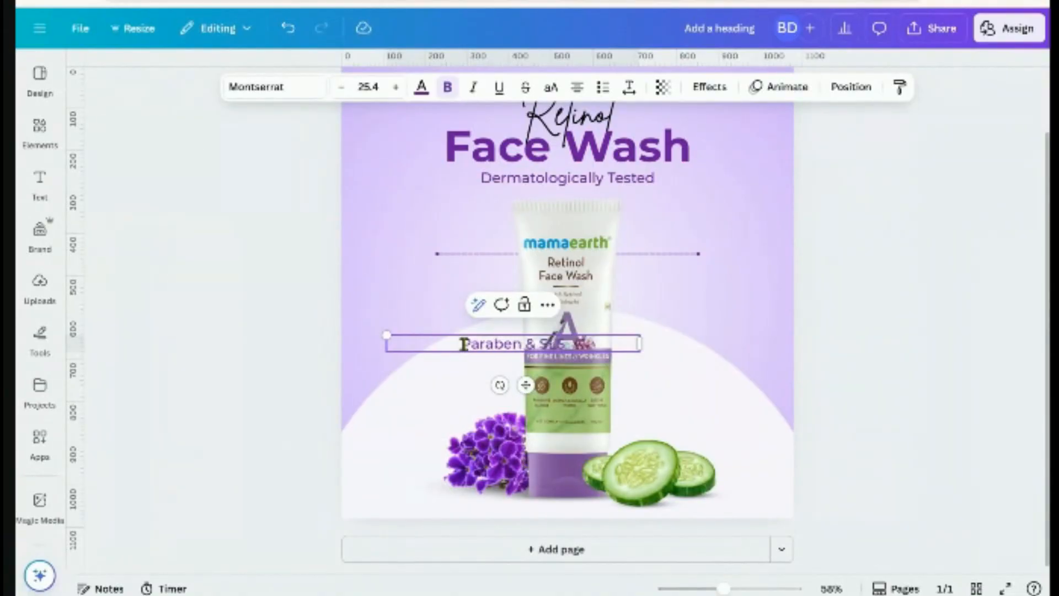
{"action": "type", "text": " Free"}
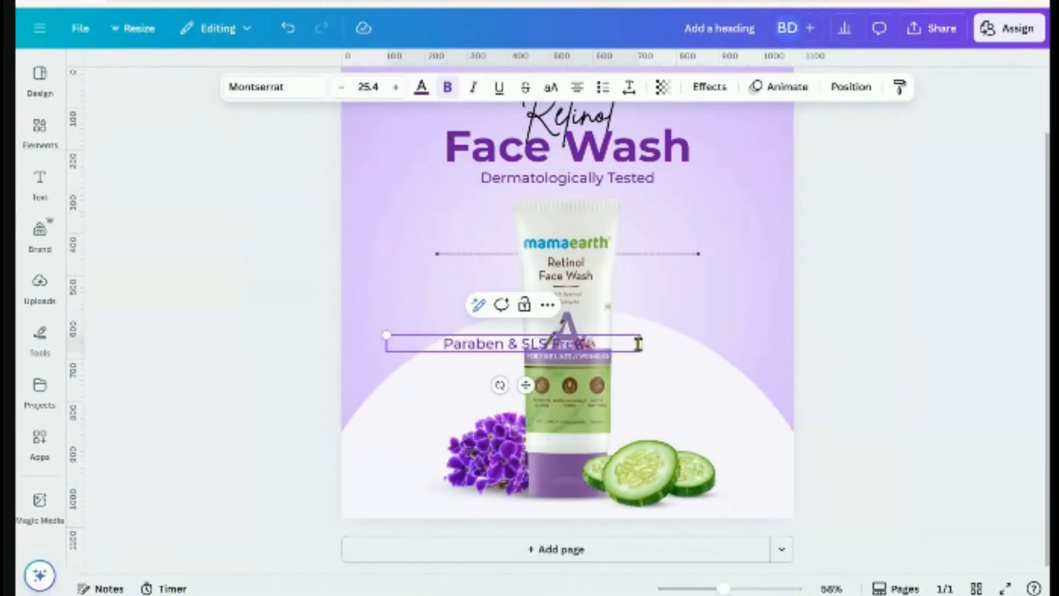
{"action": "left_click_drag", "start_coordinate": [640, 343], "coordinate": [469, 363]}
{"action": "left_click", "coordinate": [359, 344]}
Set the label's line spacing to about 0.97 and size 15.6, and place it at the line's left end
{"action": "left_click", "coordinate": [435, 368]}
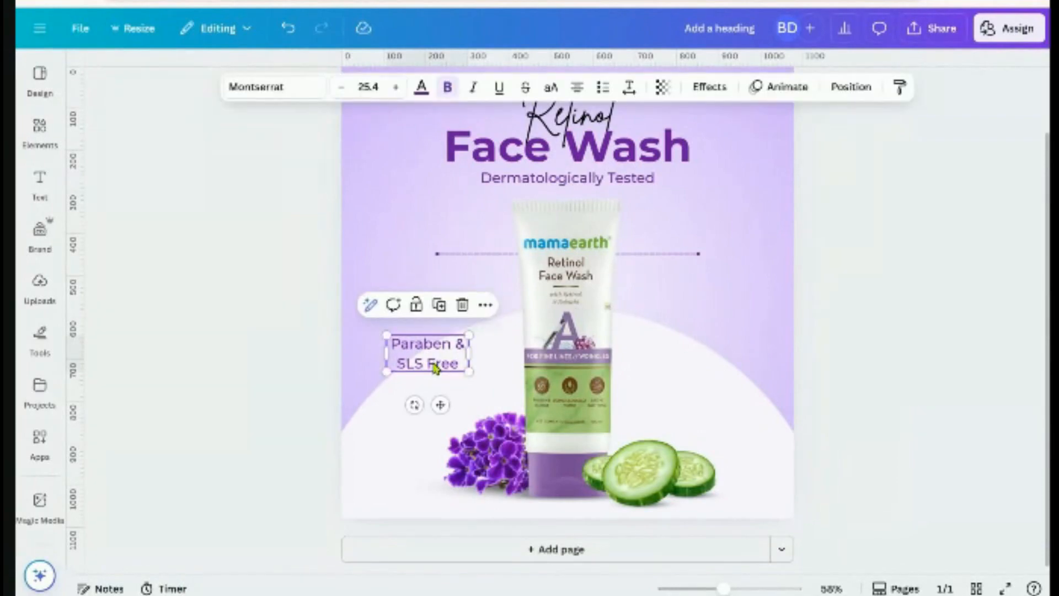
{"action": "left_click", "coordinate": [356, 354]}
{"action": "left_click", "coordinate": [407, 359]}
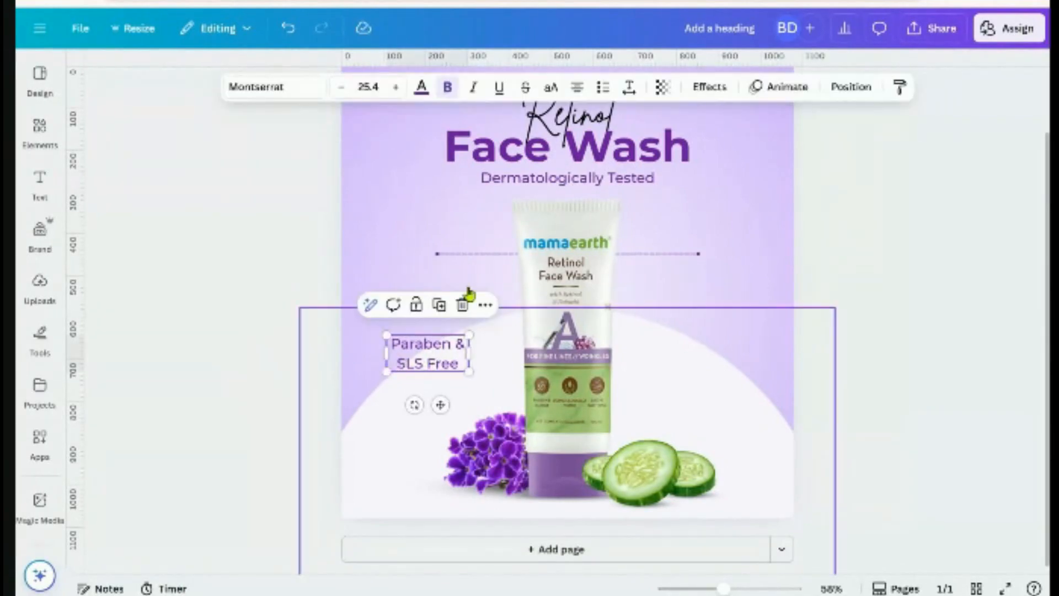
{"action": "left_click", "coordinate": [629, 87]}
{"action": "left_click_drag", "start_coordinate": [603, 209], "coordinate": [579, 216]}
{"action": "left_click", "coordinate": [872, 399]}
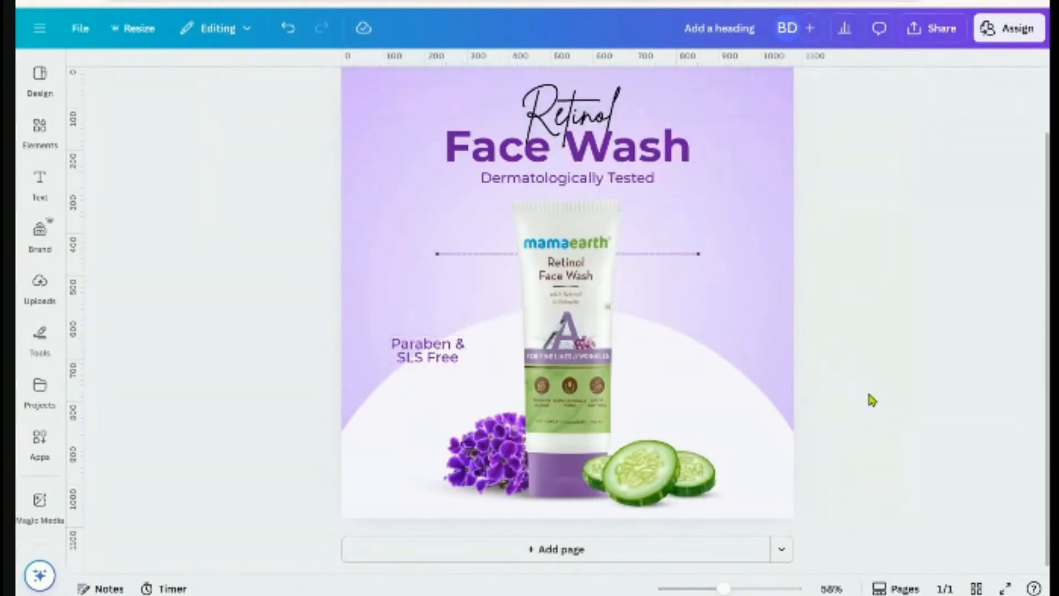
{"action": "left_click", "coordinate": [448, 367]}
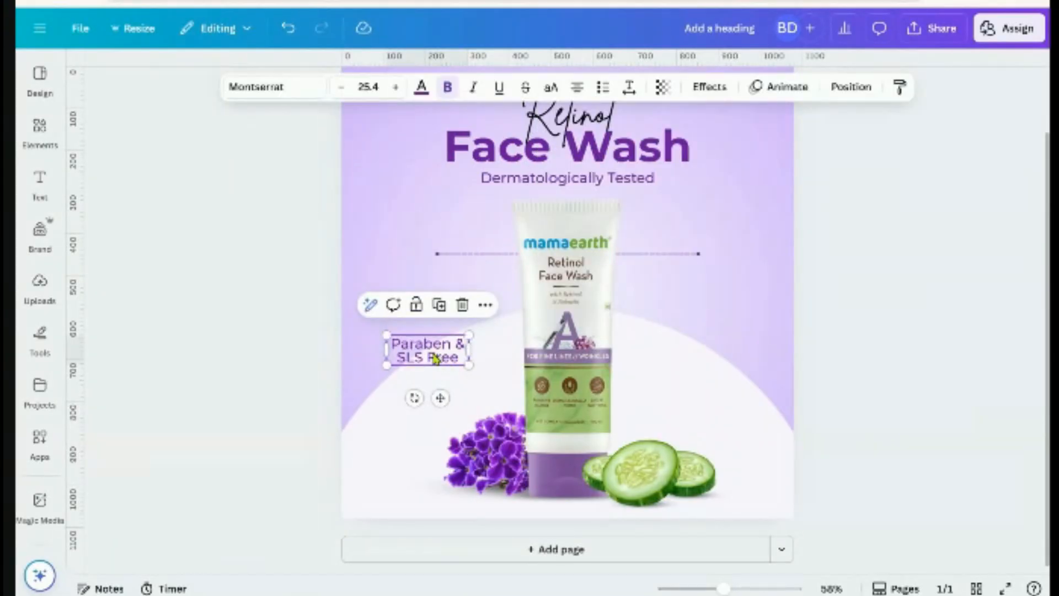
{"action": "left_click_drag", "start_coordinate": [469, 364], "coordinate": [438, 353]}
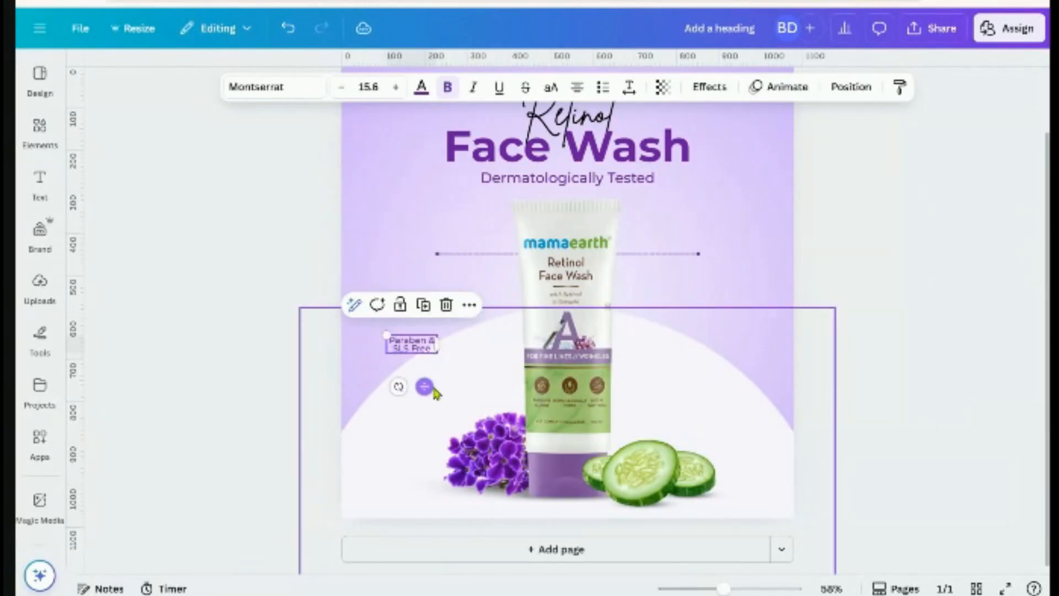
{"action": "left_click_drag", "start_coordinate": [434, 390], "coordinate": [419, 296]}
{"action": "left_click", "coordinate": [876, 329]}
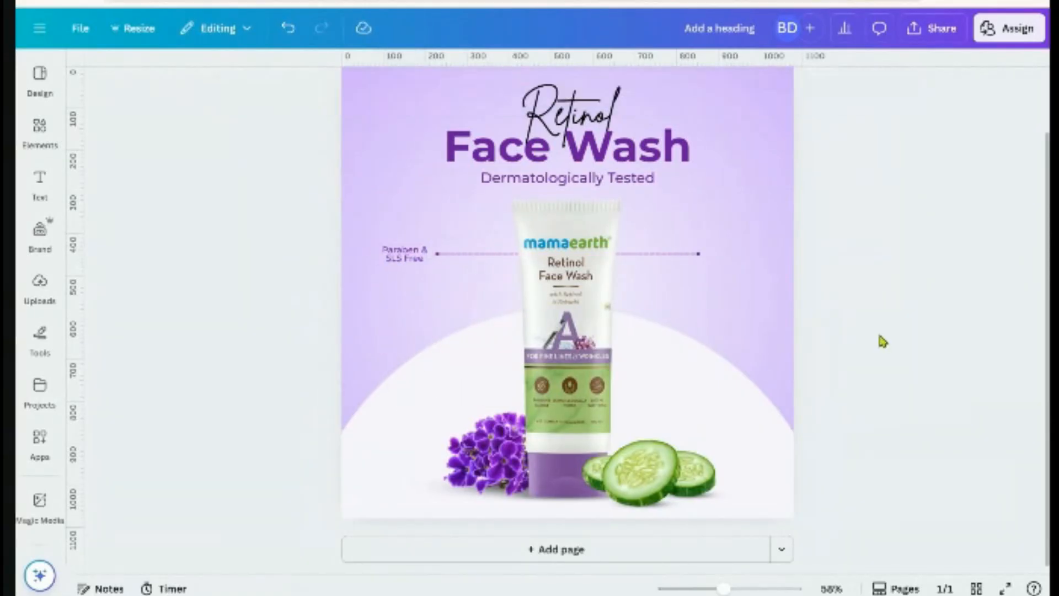
Duplicate the Paraben & SLS Free label to the dashed line's right end
{"action": "left_click", "coordinate": [404, 259]}
{"action": "left_click", "coordinate": [416, 217]}
{"action": "left_click_drag", "start_coordinate": [421, 303], "coordinate": [742, 299]}
{"action": "left_click", "coordinate": [845, 299]}
Retype the right-hand label so it reads 'Suits All Skin Types'
{"action": "scroll", "coordinate": [606, 406], "scroll_direction": "up", "scroll_amount": 10, "text": "ctrl"}
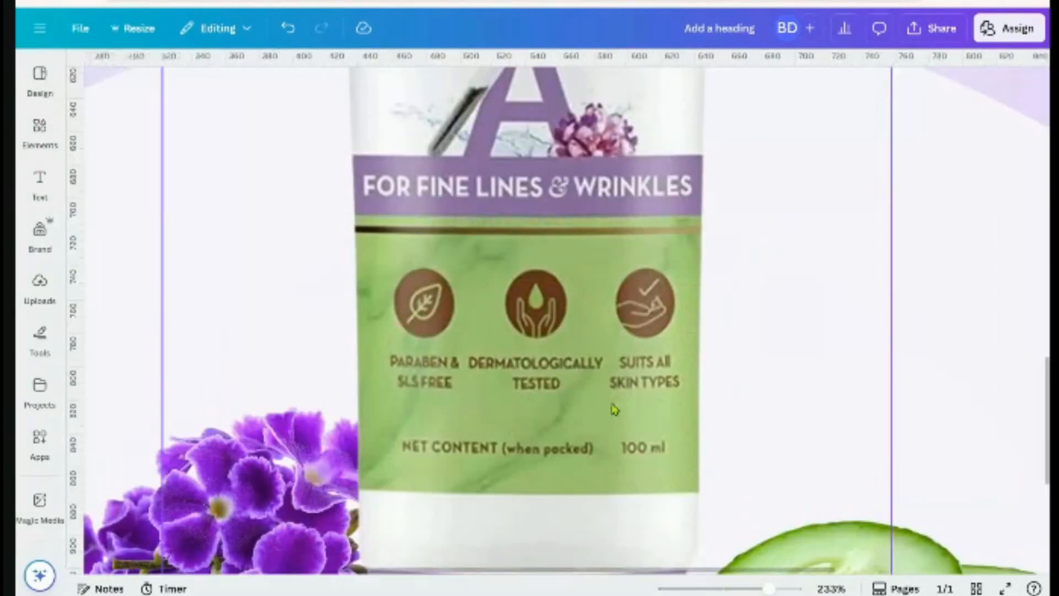
{"action": "scroll", "coordinate": [688, 390], "scroll_direction": "down", "scroll_amount": 10, "text": "ctrl"}
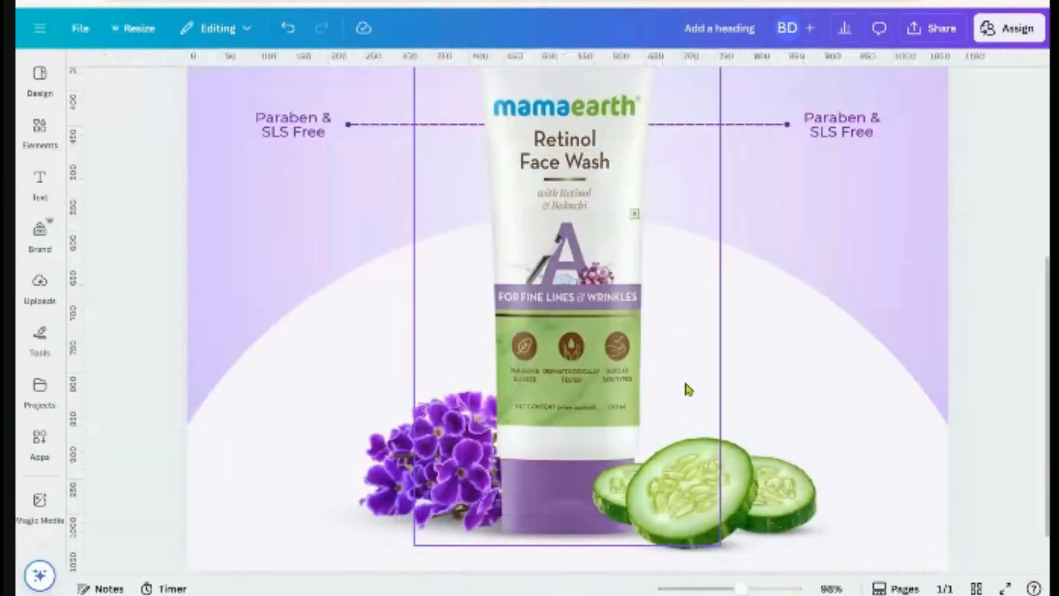
{"action": "scroll", "coordinate": [825, 309], "scroll_direction": "up", "scroll_amount": 3, "text": "ctrl"}
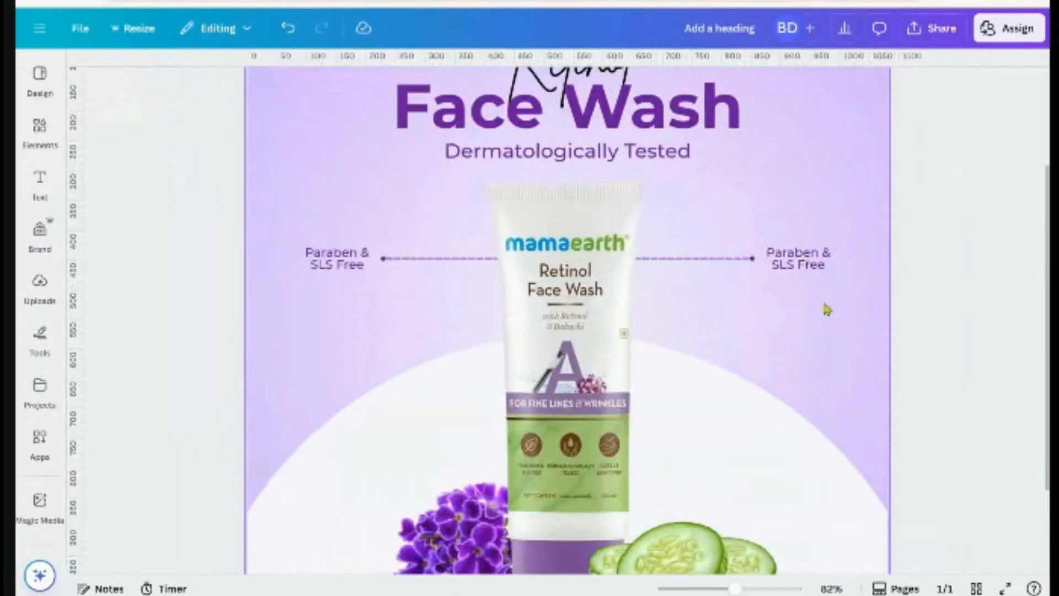
{"action": "double_click", "coordinate": [805, 258]}
{"action": "type", "text": "Sulfa"}
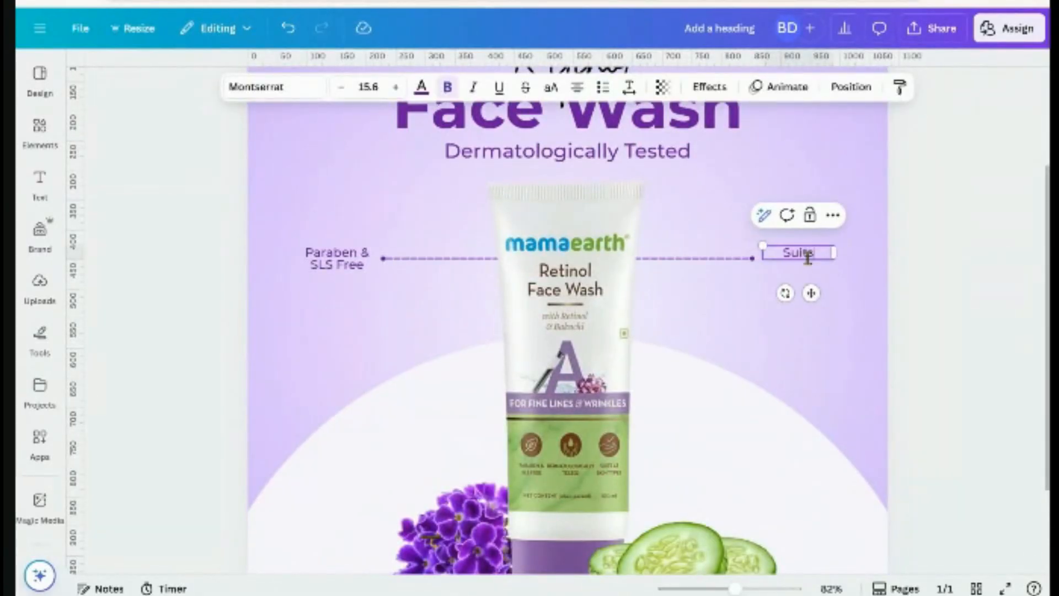
{"action": "type", "text": "ble"}
{"action": "key", "text": "BackSpace"}
{"action": "key", "text": "BackSpace"}
{"action": "key", "text": "BackSpace"}
{"action": "key", "text": "BackSpace"}
{"action": "type", "text": "All Skin Types"}
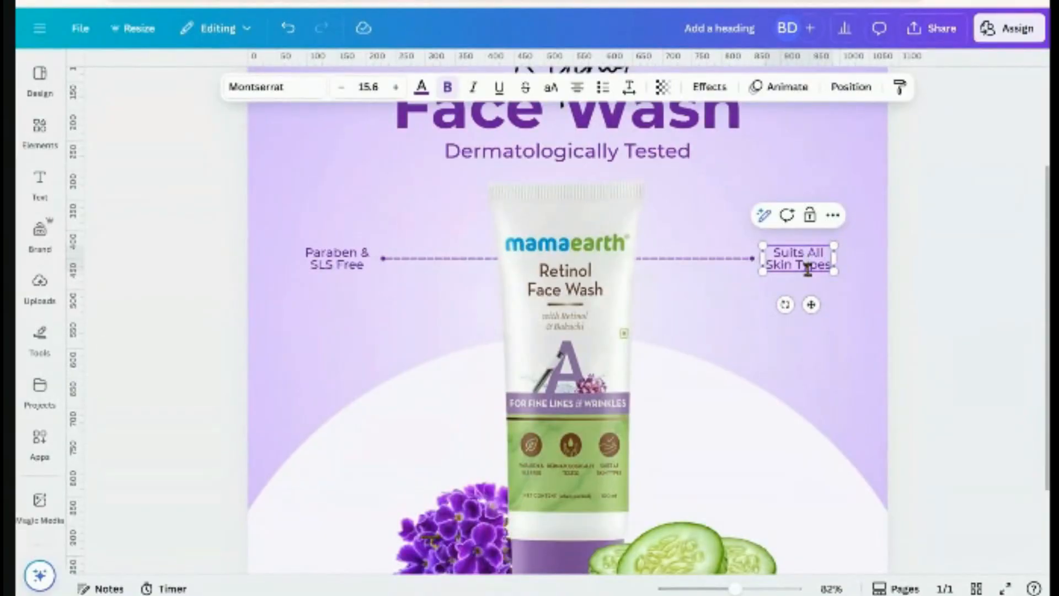
{"action": "left_click", "coordinate": [934, 315]}
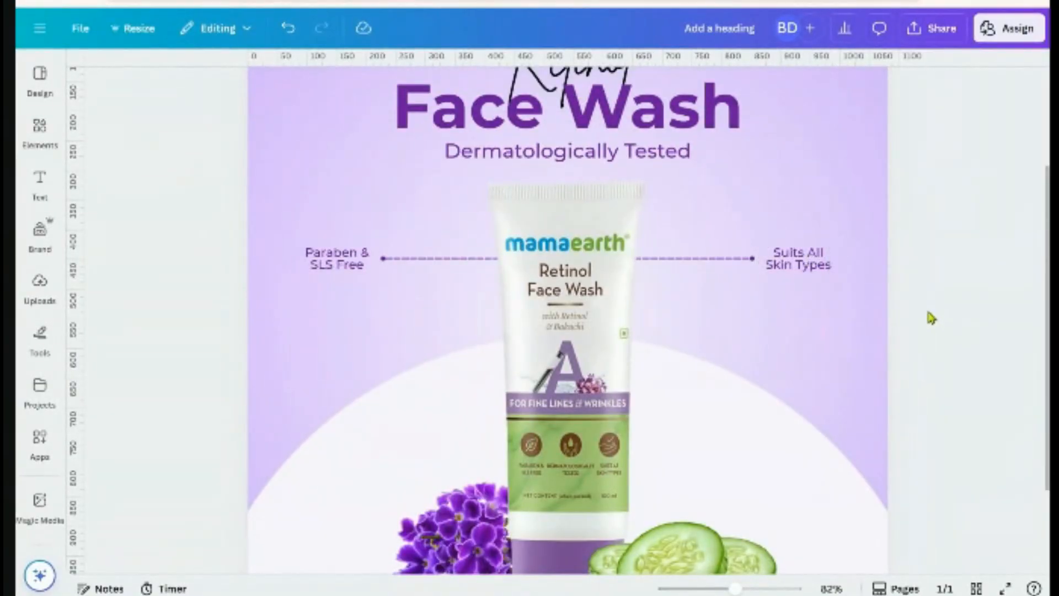
Check the callouts' spacing from the line, try moving Suits All Skin Types 55 px right, then undo
{"action": "left_click", "coordinate": [750, 258]}
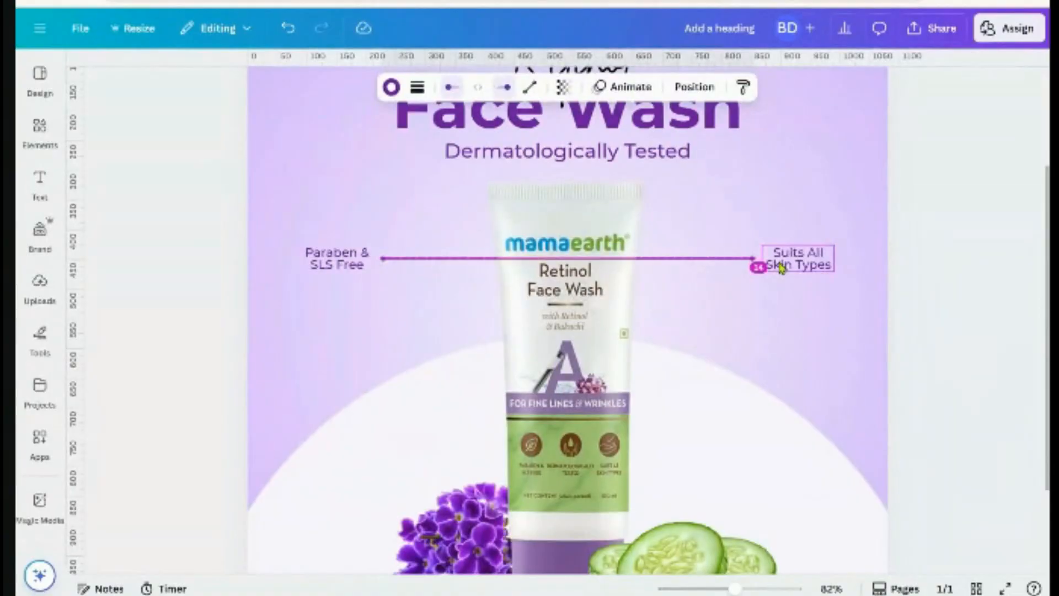
{"action": "left_click", "coordinate": [780, 266]}
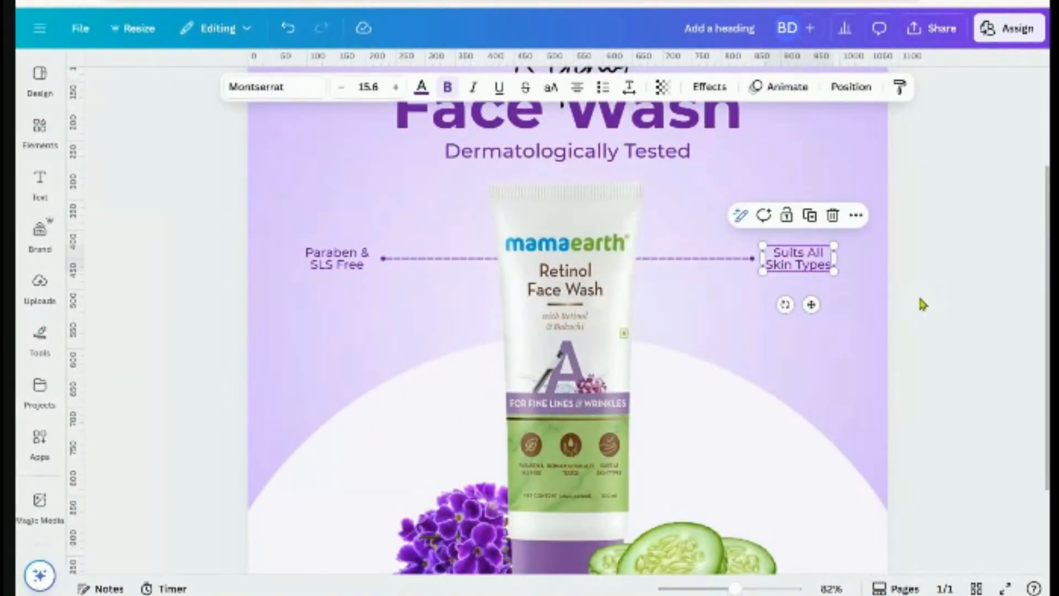
{"action": "left_click", "coordinate": [320, 274]}
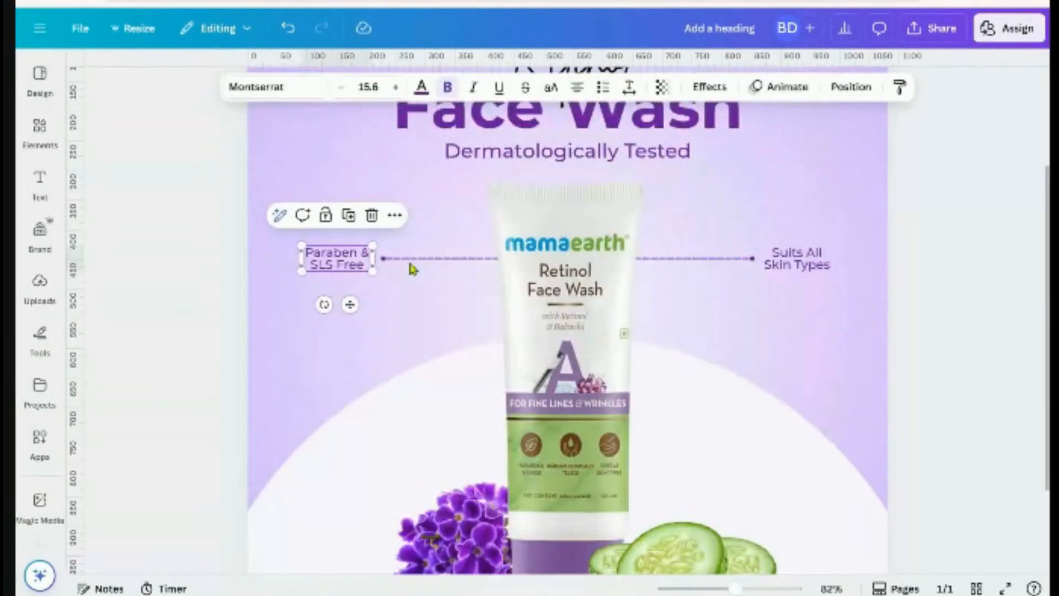
{"action": "key", "text": "alt"}
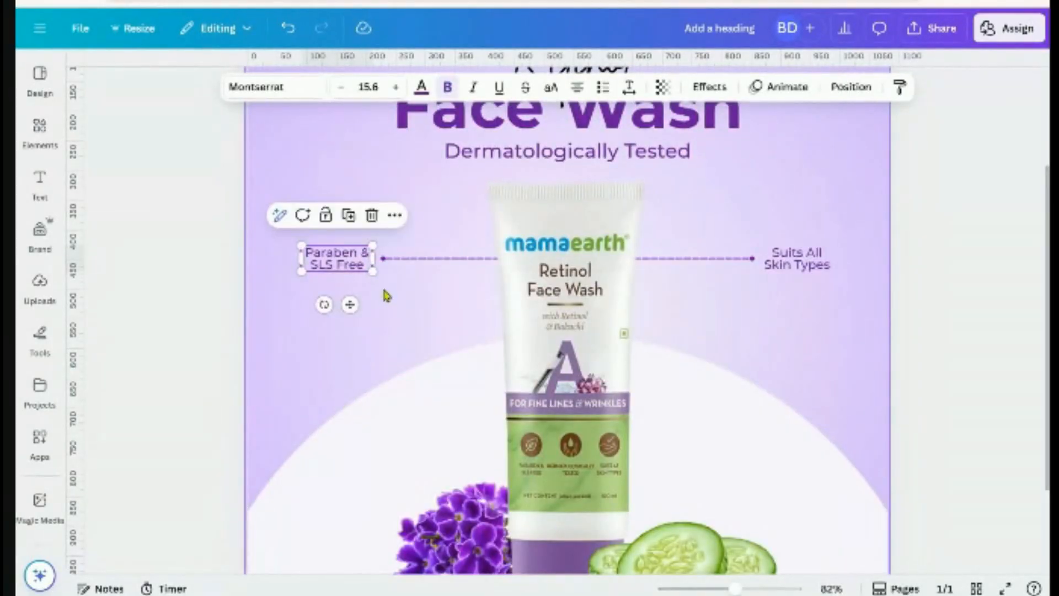
{"action": "left_click", "coordinate": [965, 332]}
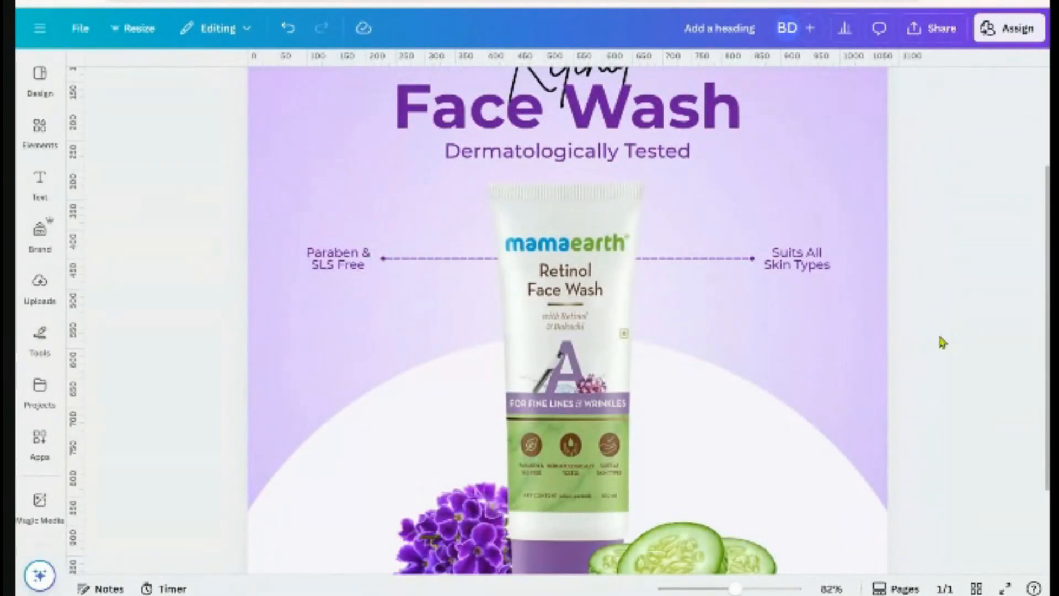
{"action": "left_click_drag", "start_coordinate": [894, 214], "coordinate": [831, 308]}
{"action": "left_click_drag", "start_coordinate": [180, 205], "coordinate": [302, 305]}
{"action": "left_click", "coordinate": [820, 265]}
{"action": "left_click_drag", "start_coordinate": [821, 266], "coordinate": [851, 268]}
{"action": "left_click", "coordinate": [987, 305]}
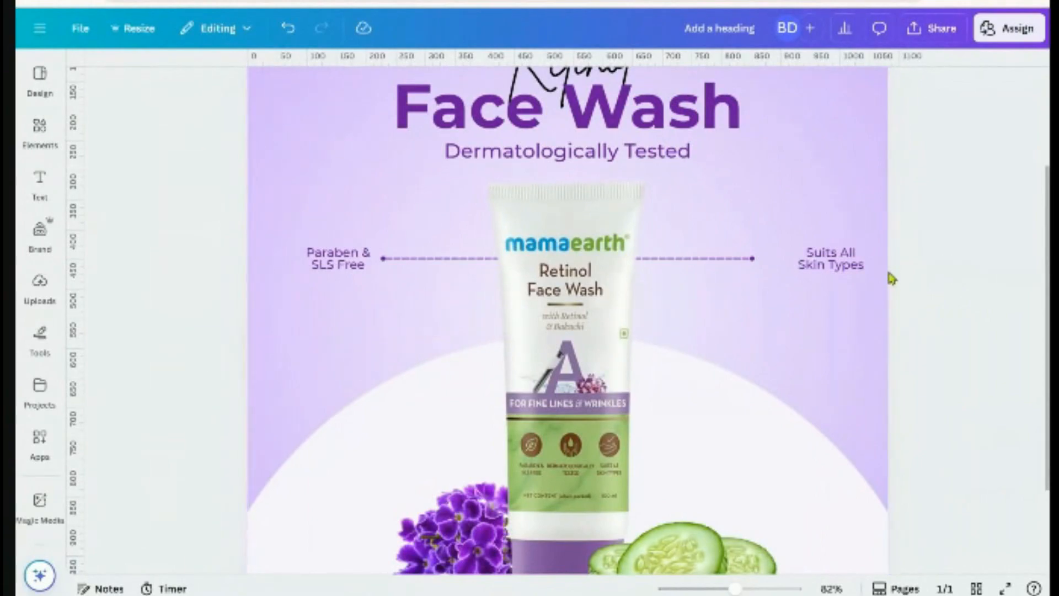
{"action": "left_click_drag", "start_coordinate": [868, 282], "coordinate": [794, 292]}
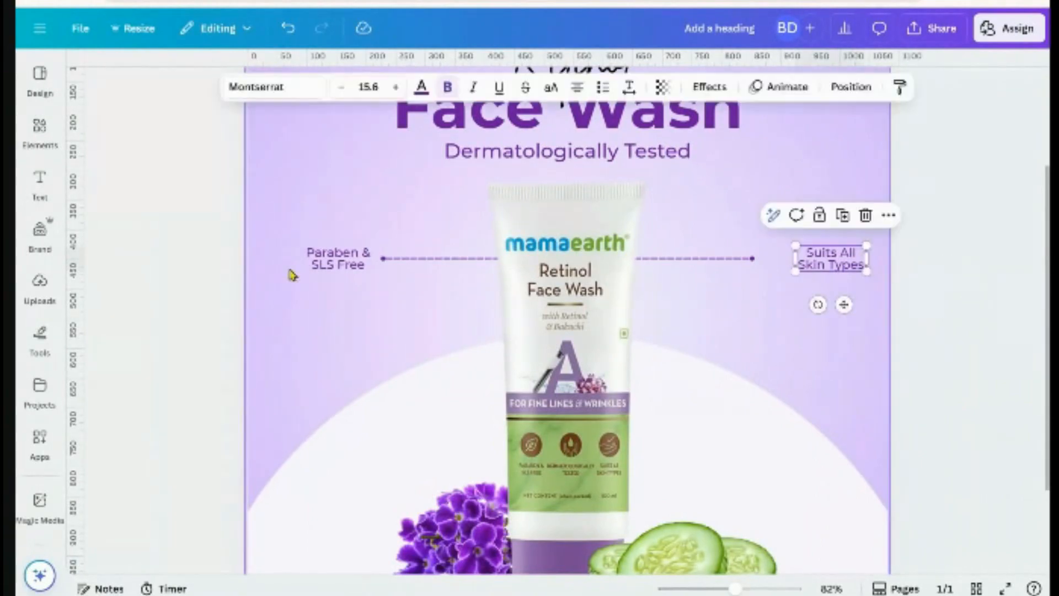
{"action": "left_click_drag", "start_coordinate": [234, 240], "coordinate": [195, 286]}
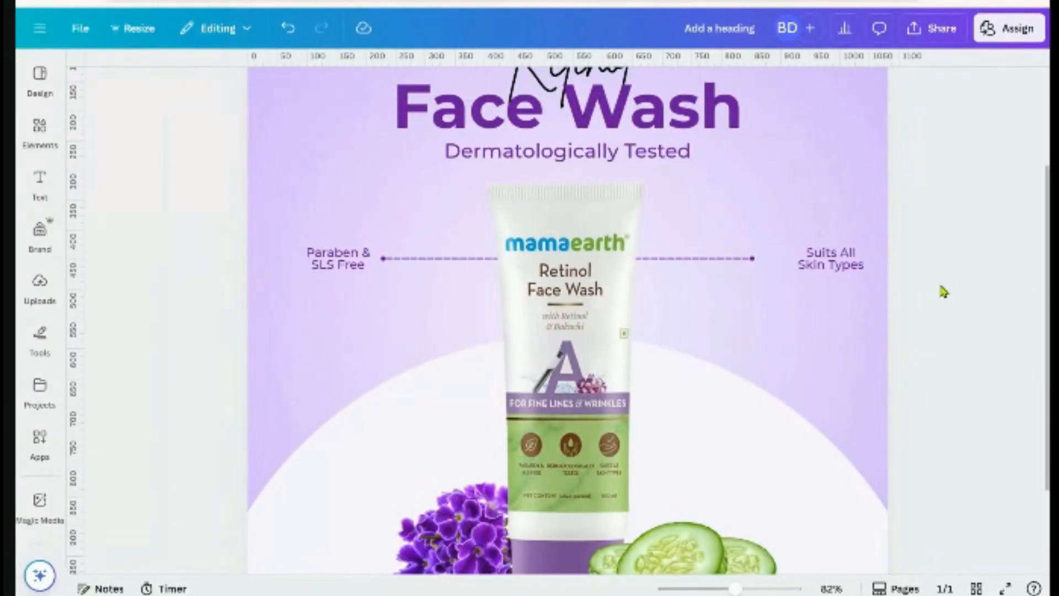
{"action": "key", "text": "ctrl+z"}
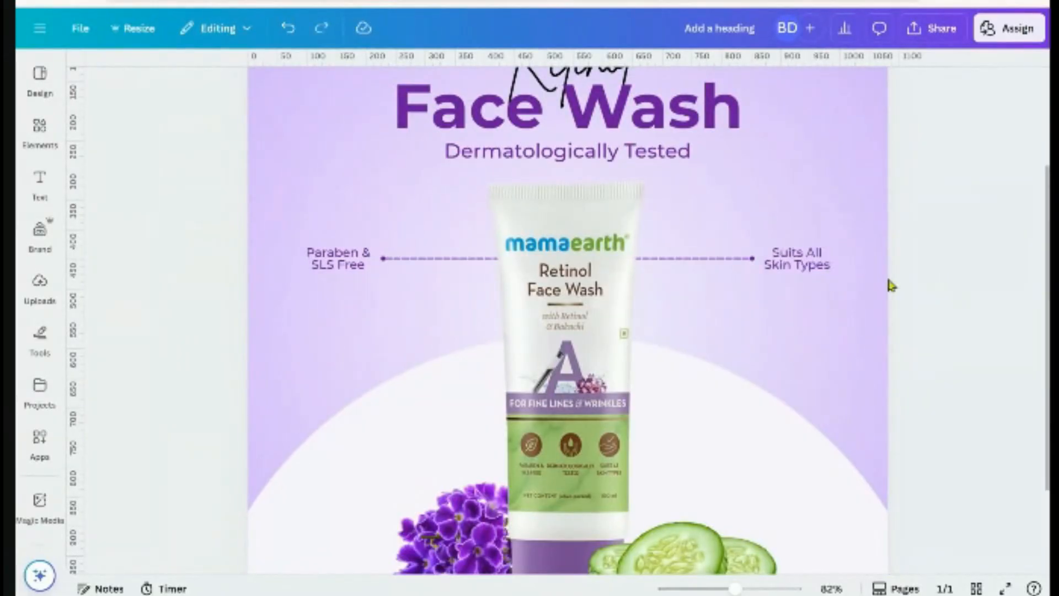
Move Suits All Skin Types about 60 px right and extend the dashed line to meet it
{"action": "left_click", "coordinate": [815, 271]}
{"action": "left_click", "coordinate": [338, 267]}
{"action": "left_click_drag", "start_coordinate": [927, 216], "coordinate": [834, 298]}
{"action": "left_click_drag", "start_coordinate": [192, 224], "coordinate": [306, 301]}
{"action": "left_click", "coordinate": [939, 313]}
{"action": "left_click", "coordinate": [770, 254]}
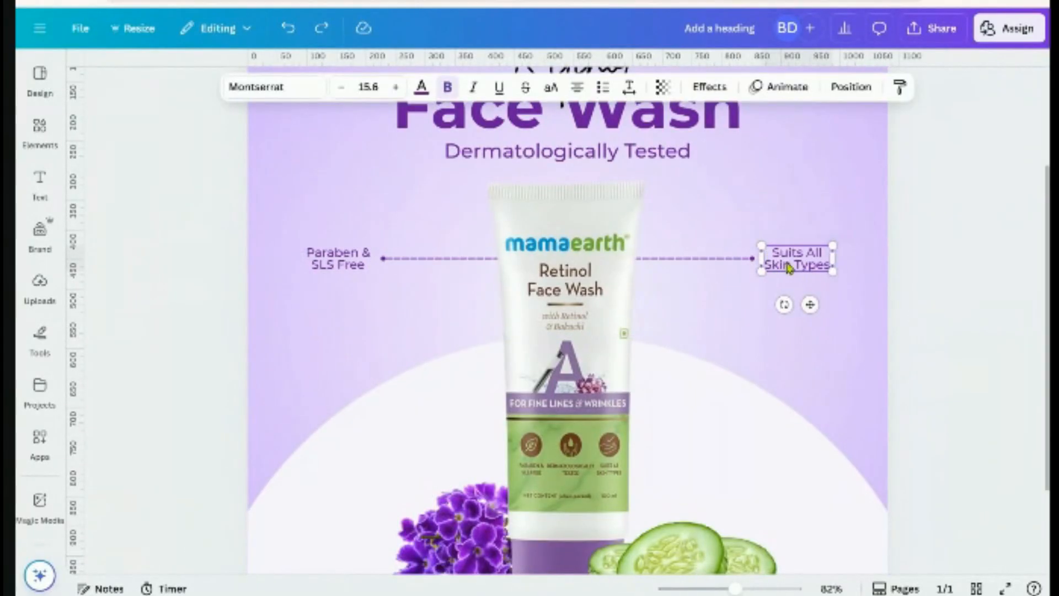
{"action": "left_click_drag", "start_coordinate": [788, 272], "coordinate": [820, 272]}
{"action": "left_click_drag", "start_coordinate": [753, 259], "coordinate": [792, 260]}
{"action": "left_click", "coordinate": [942, 305]}
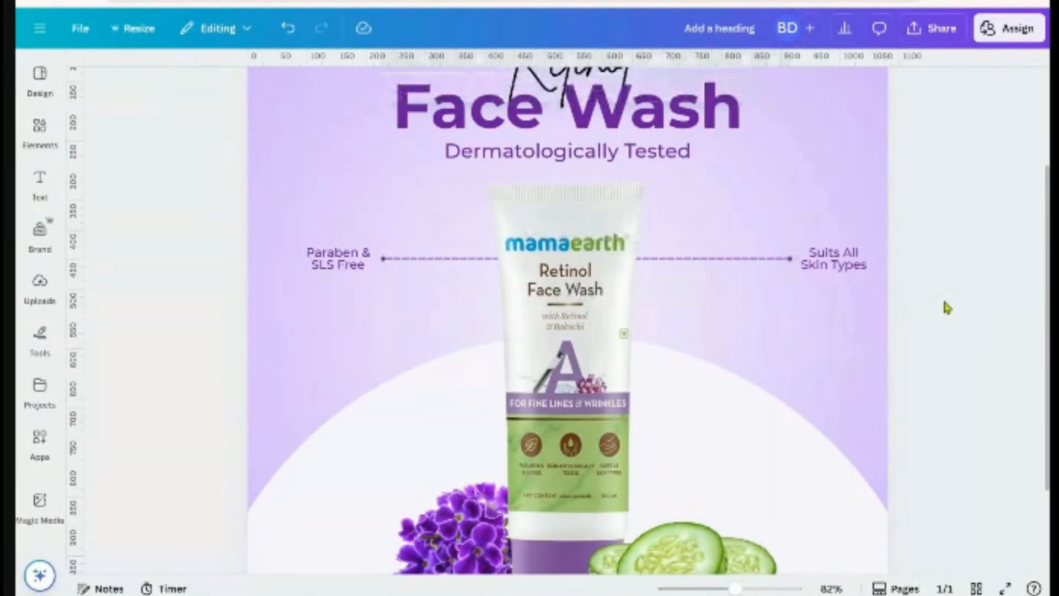
{"action": "scroll", "coordinate": [945, 307], "scroll_direction": "down", "scroll_amount": 5}
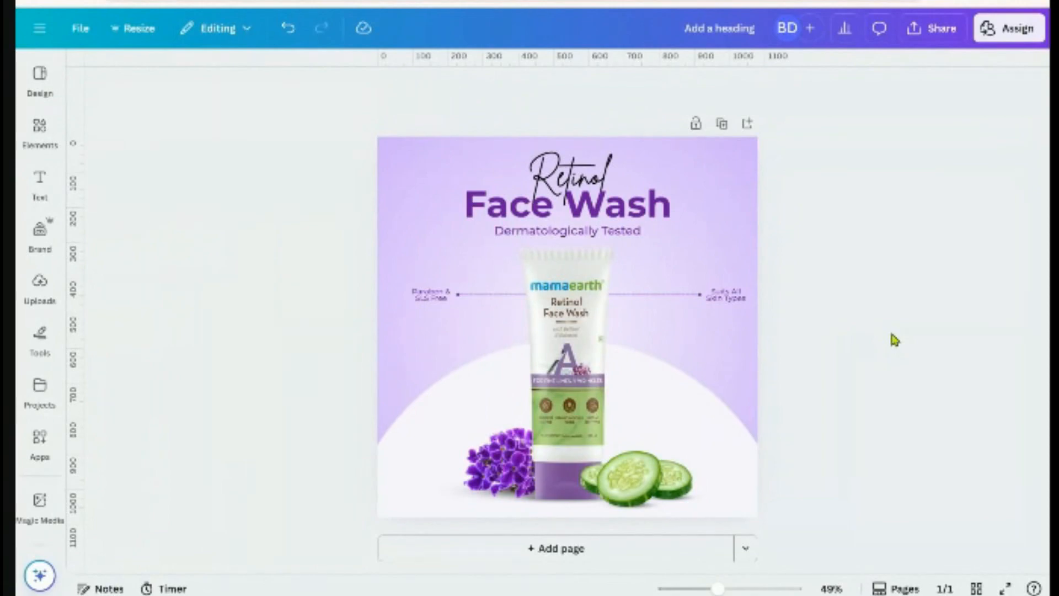
Undo the last Suits All Skin Types move and zoom back in
{"action": "key", "text": "ctrl+z"}
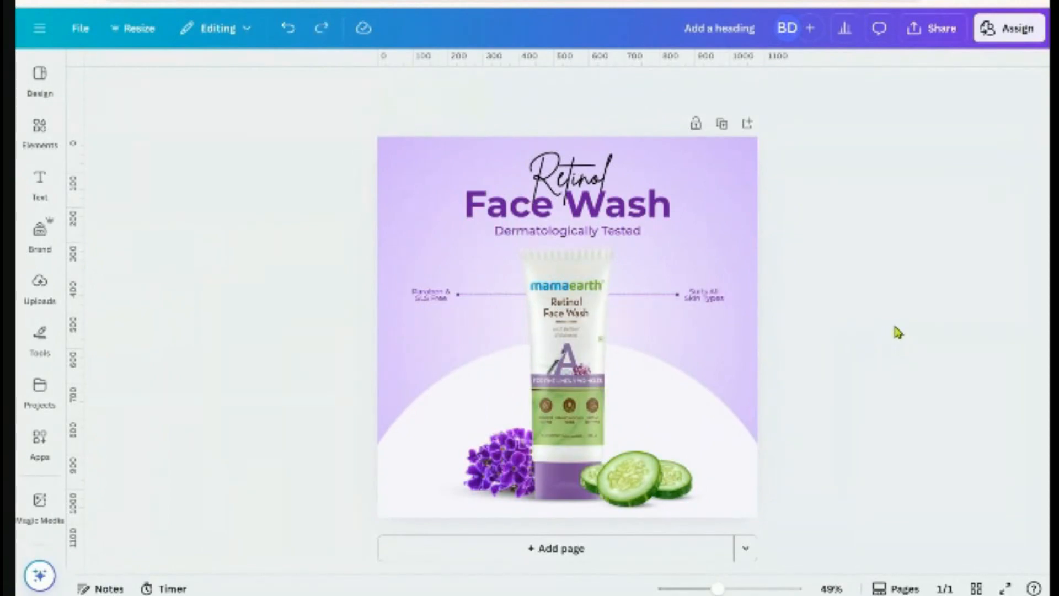
{"action": "scroll", "coordinate": [899, 342], "scroll_direction": "up", "scroll_amount": 2, "text": "ctrl"}
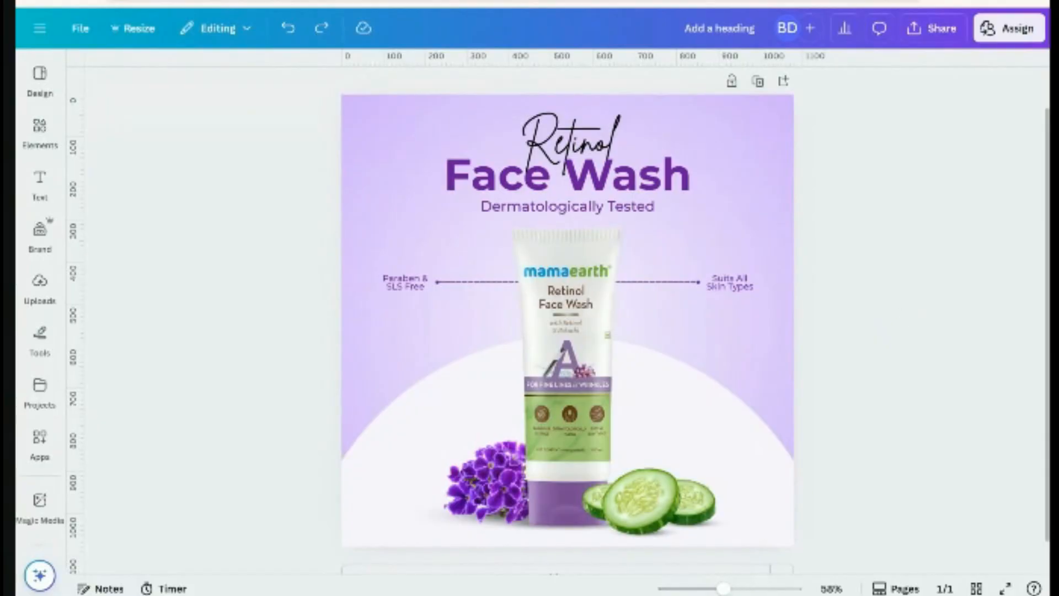
Add Page 2 and fill its background with a custom pale lavender, #EEE0FF
{"action": "scroll", "coordinate": [872, 386], "scroll_direction": "down", "scroll_amount": 3}
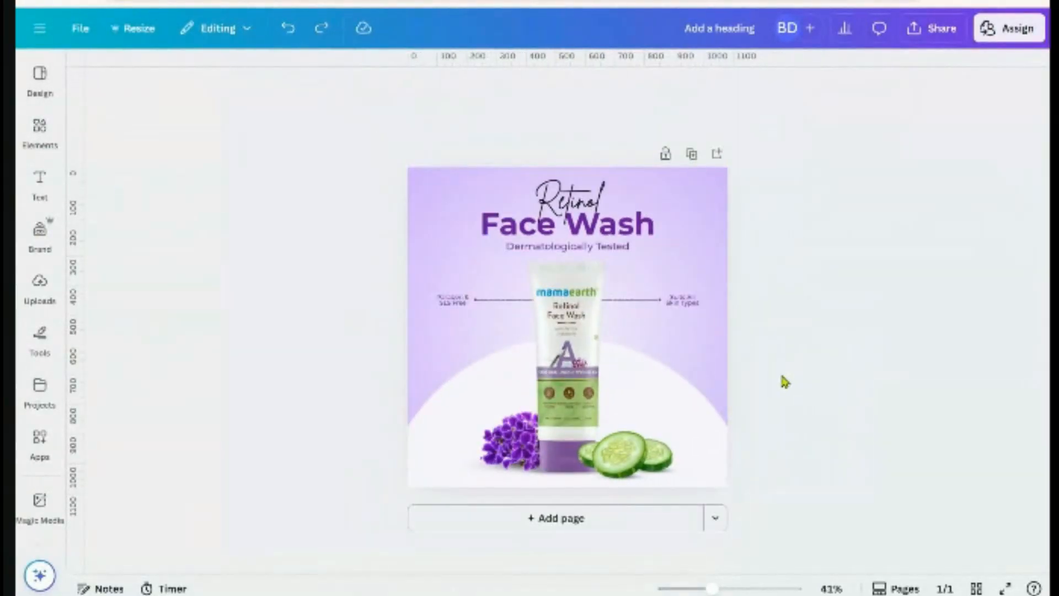
{"action": "left_click", "coordinate": [650, 516]}
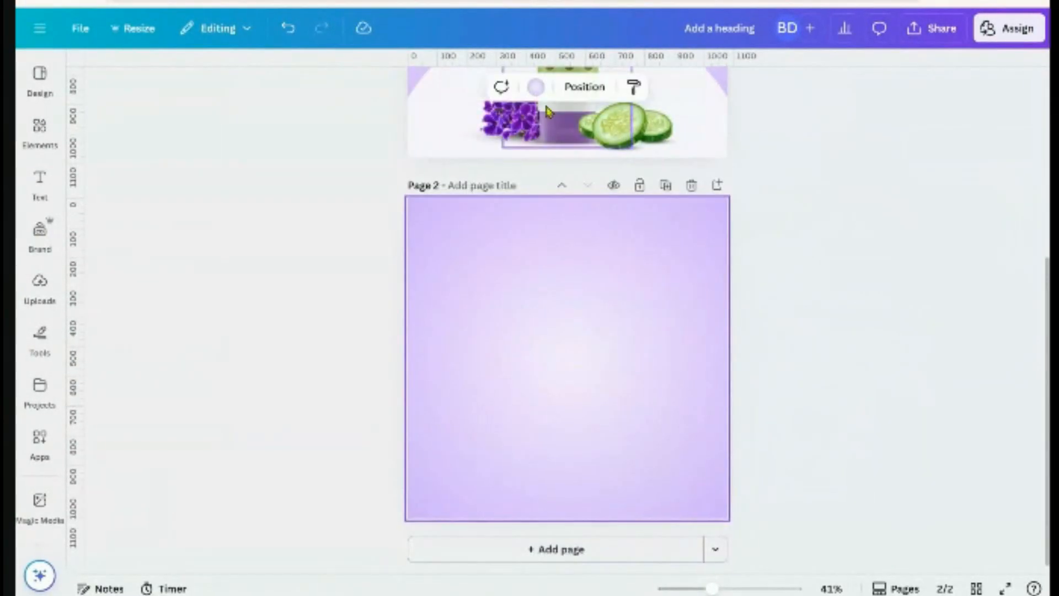
{"action": "left_click", "coordinate": [532, 91]}
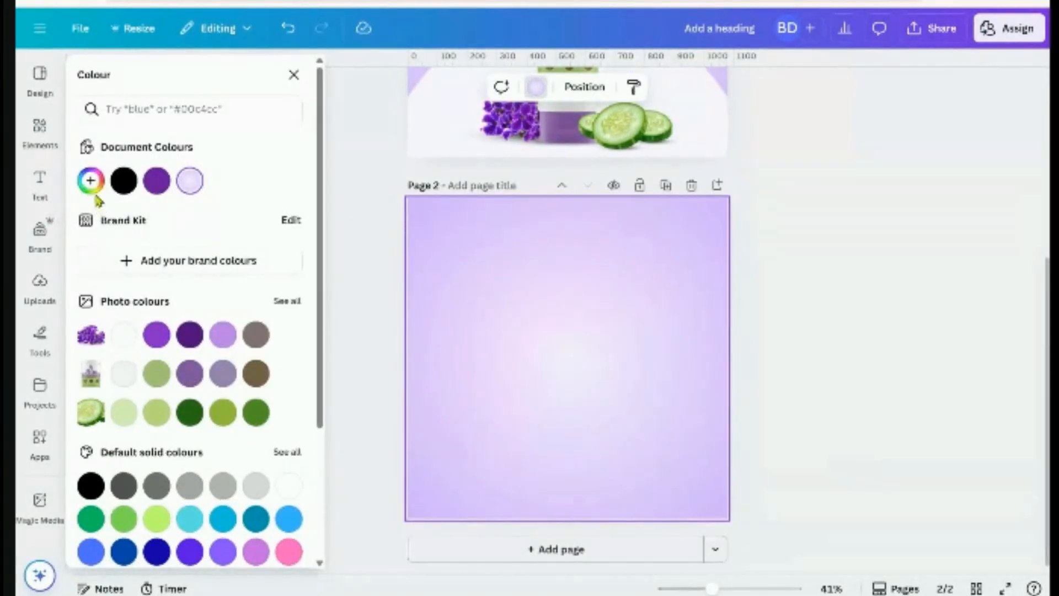
{"action": "left_click", "coordinate": [91, 182]}
{"action": "left_click", "coordinate": [137, 226]}
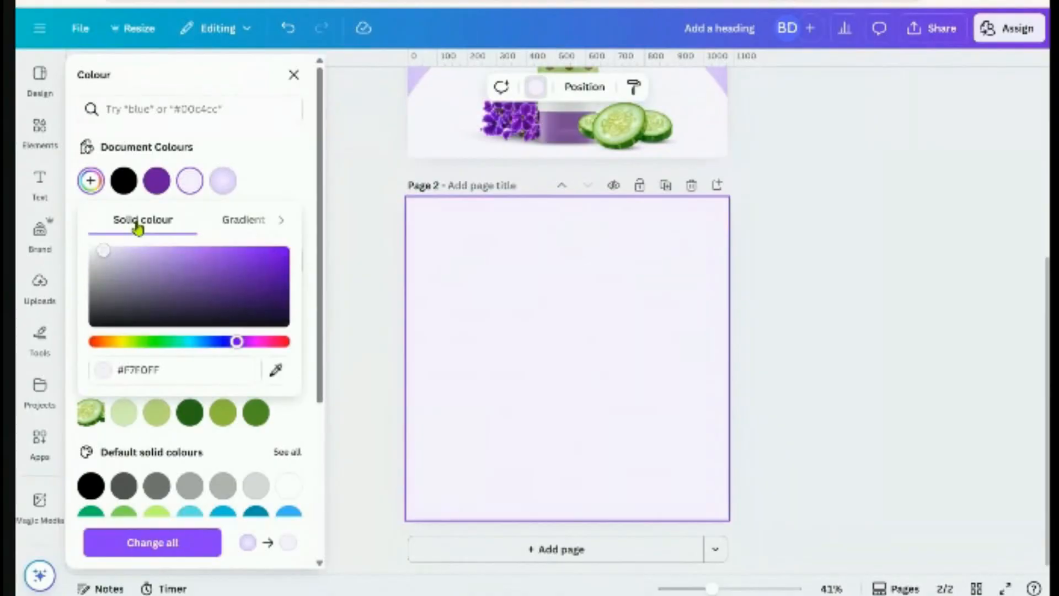
{"action": "left_click", "coordinate": [291, 188]}
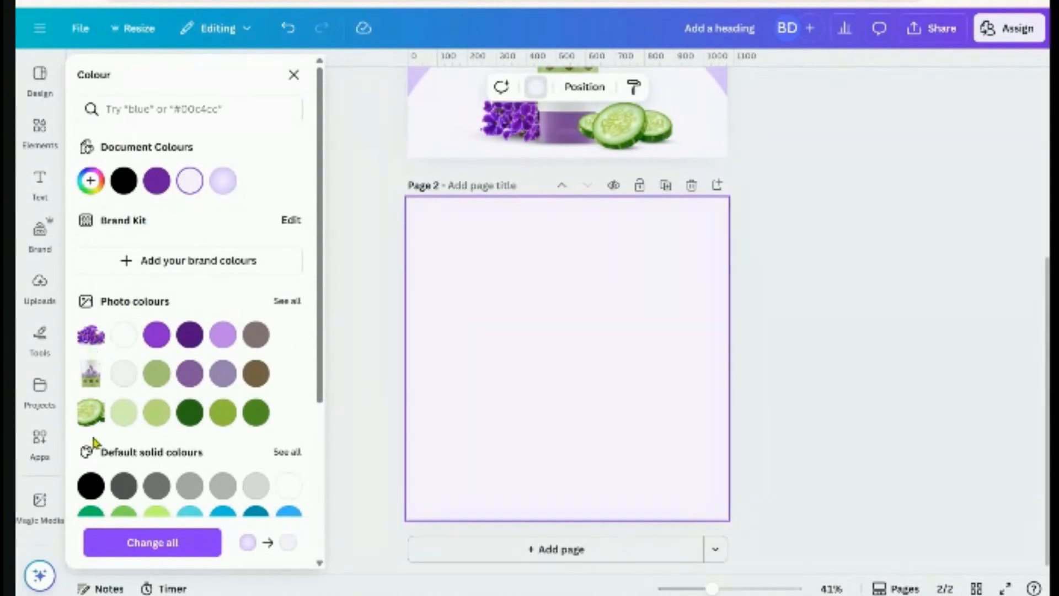
{"action": "scroll", "coordinate": [525, 359], "scroll_direction": "up", "scroll_amount": 3}
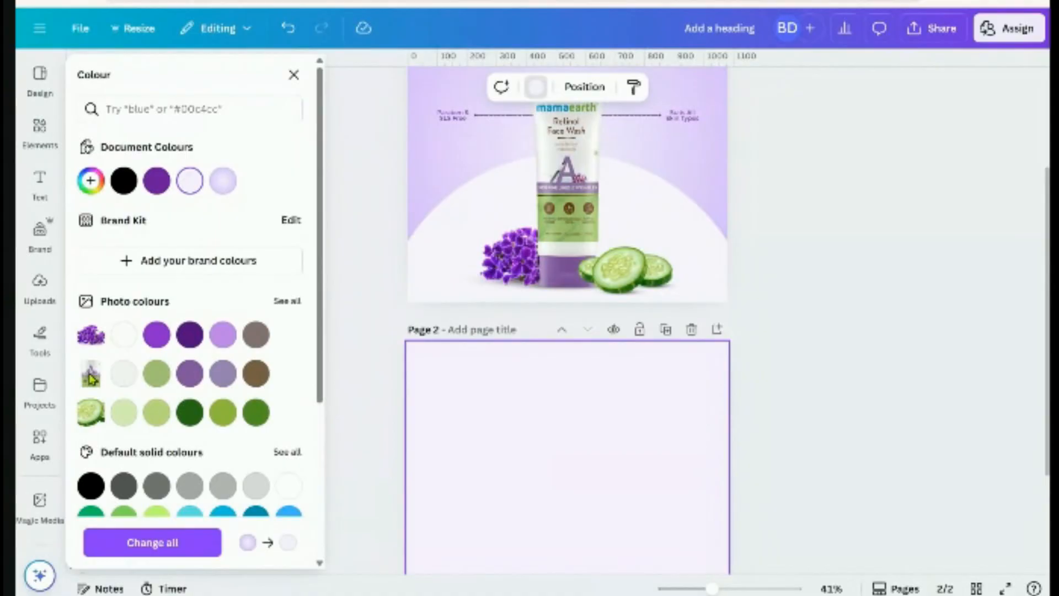
{"action": "left_click", "coordinate": [223, 373]}
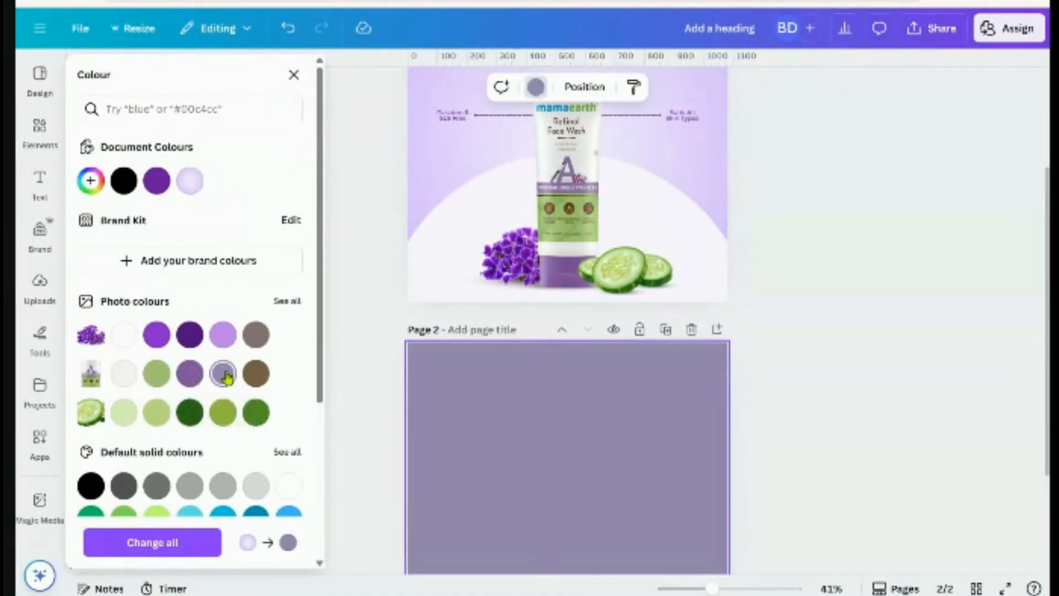
{"action": "scroll", "coordinate": [637, 408], "scroll_direction": "down", "scroll_amount": 2}
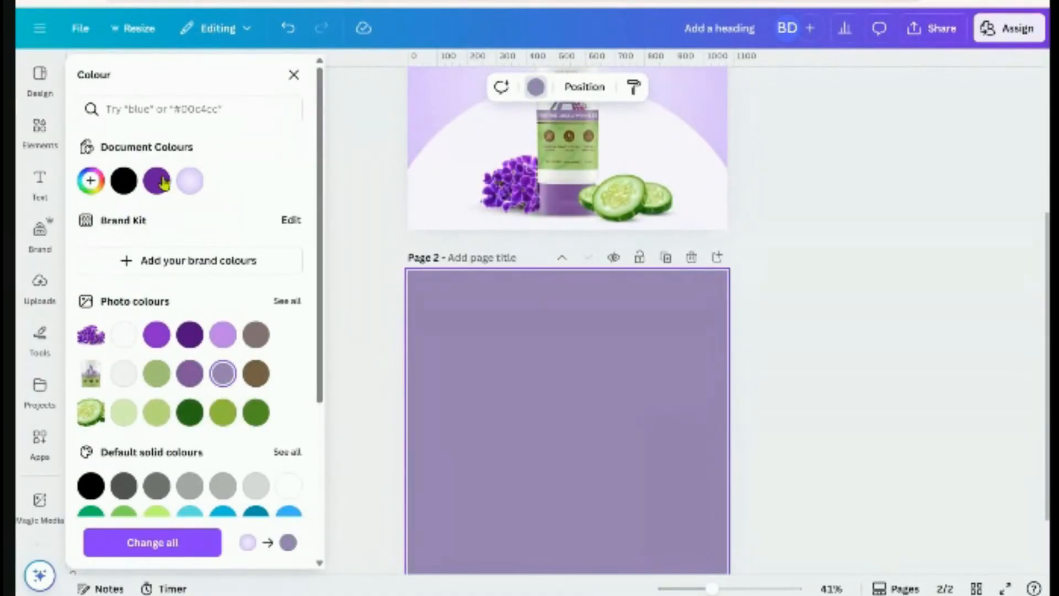
{"action": "left_click", "coordinate": [90, 181]}
{"action": "left_click_drag", "start_coordinate": [142, 273], "coordinate": [115, 250]}
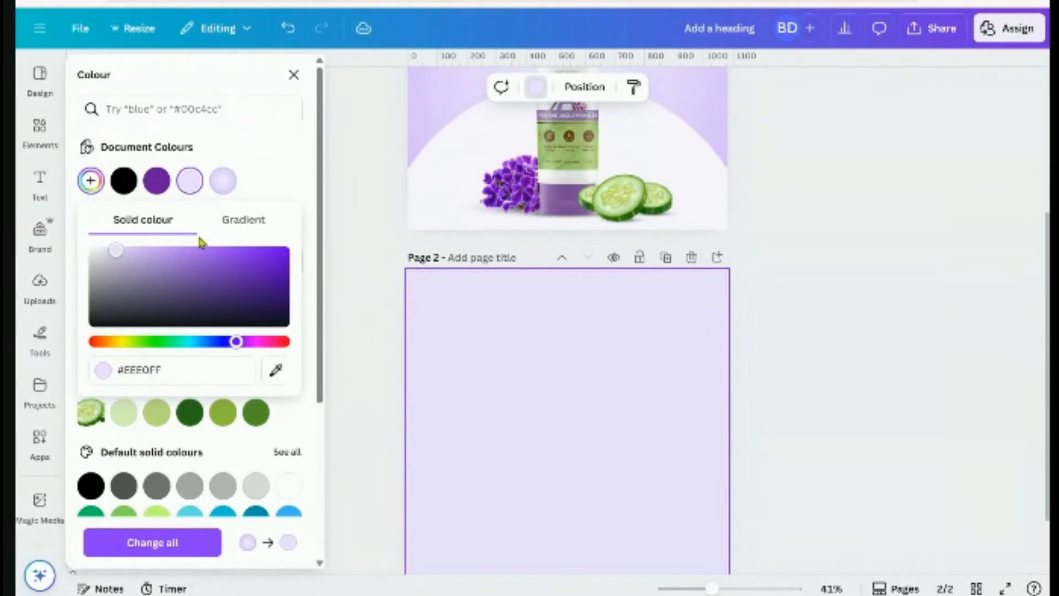
Make Page 2 a radial gradient with a lightened lavender centre and deeper lilac edges
{"action": "left_click", "coordinate": [246, 223]}
{"action": "left_click", "coordinate": [137, 285]}
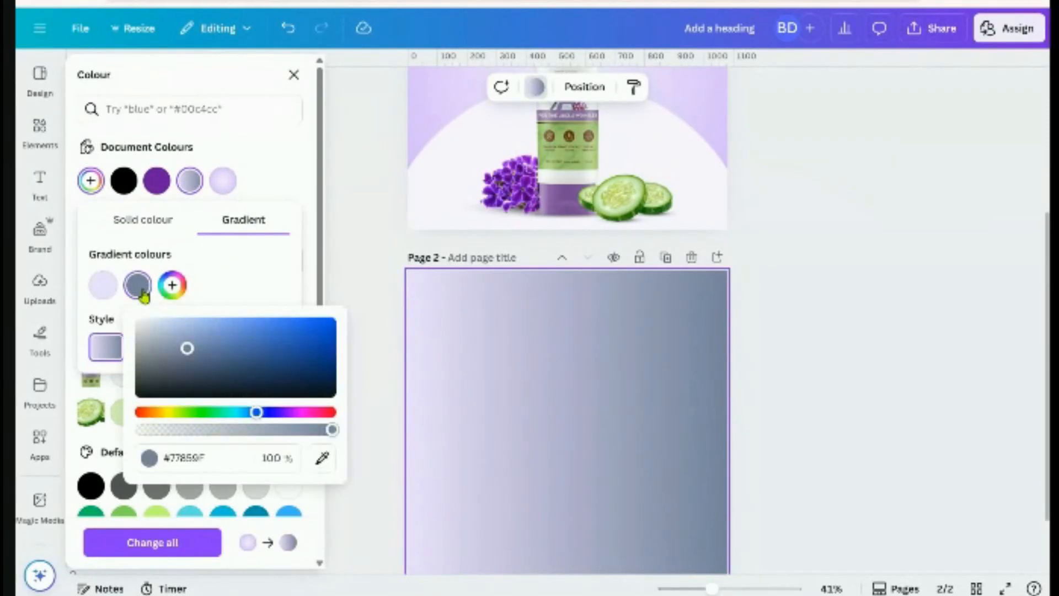
{"action": "left_click", "coordinate": [105, 286]}
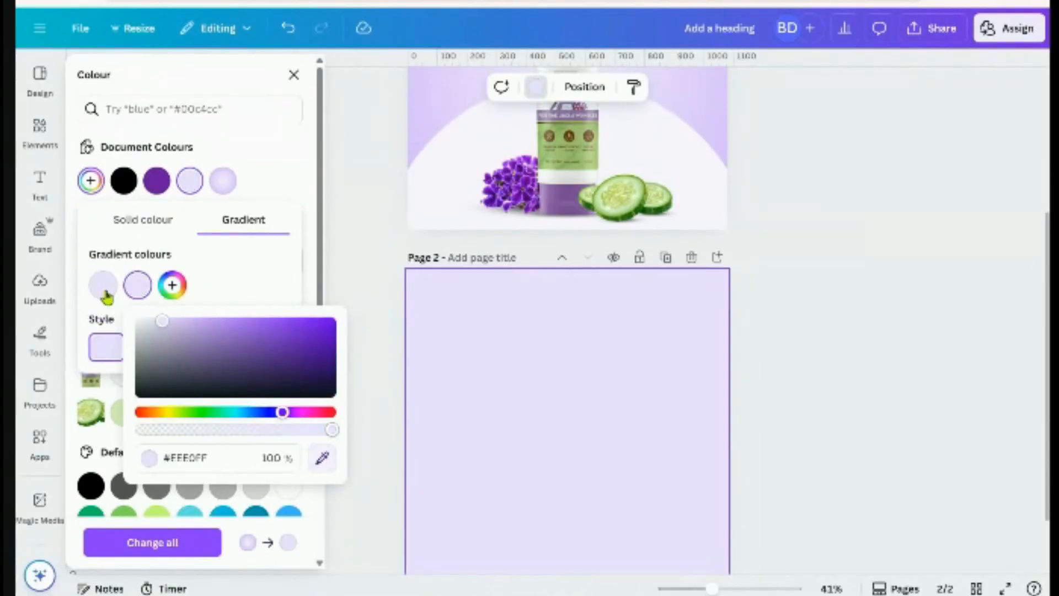
{"action": "left_click_drag", "start_coordinate": [164, 324], "coordinate": [186, 327]}
{"action": "left_click", "coordinate": [252, 277]}
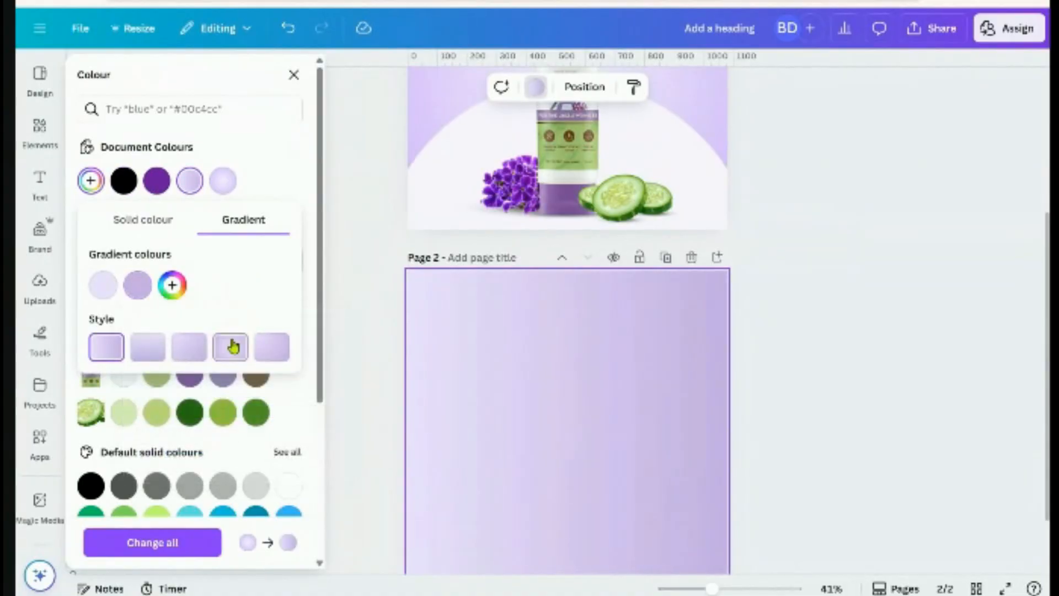
{"action": "left_click", "coordinate": [229, 347]}
{"action": "left_click", "coordinate": [105, 286]}
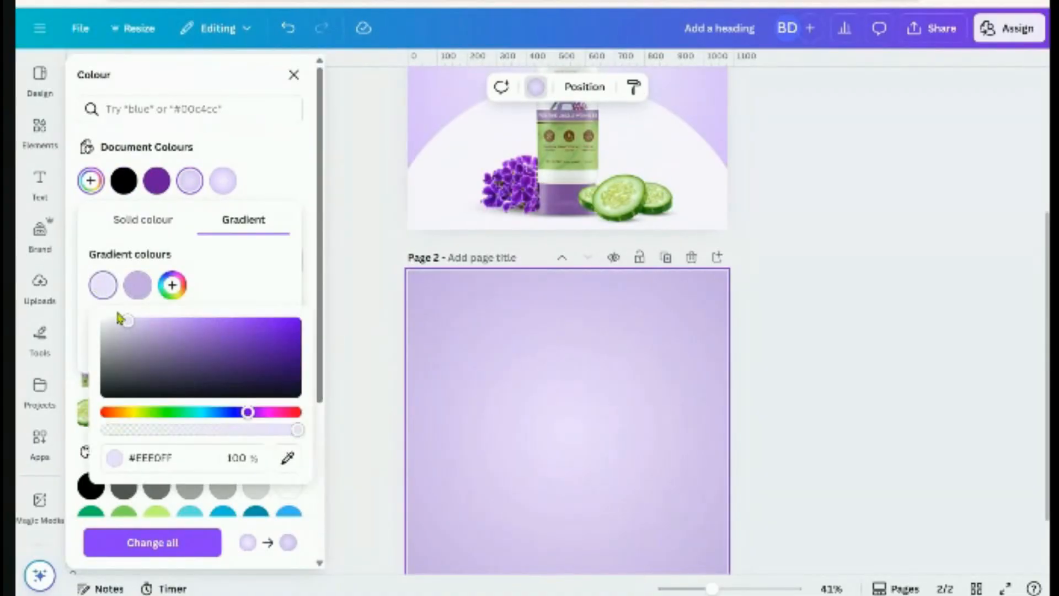
{"action": "left_click_drag", "start_coordinate": [125, 326], "coordinate": [116, 319]}
{"action": "left_click", "coordinate": [260, 273]}
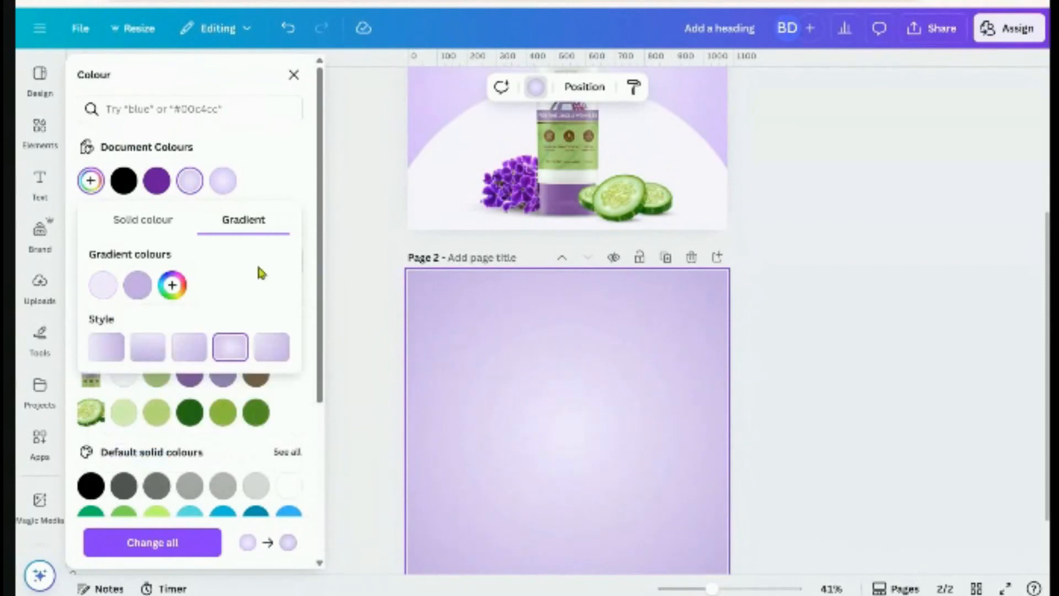
{"action": "left_click", "coordinate": [793, 401]}
{"action": "scroll", "coordinate": [793, 413], "scroll_direction": "down", "scroll_amount": 3}
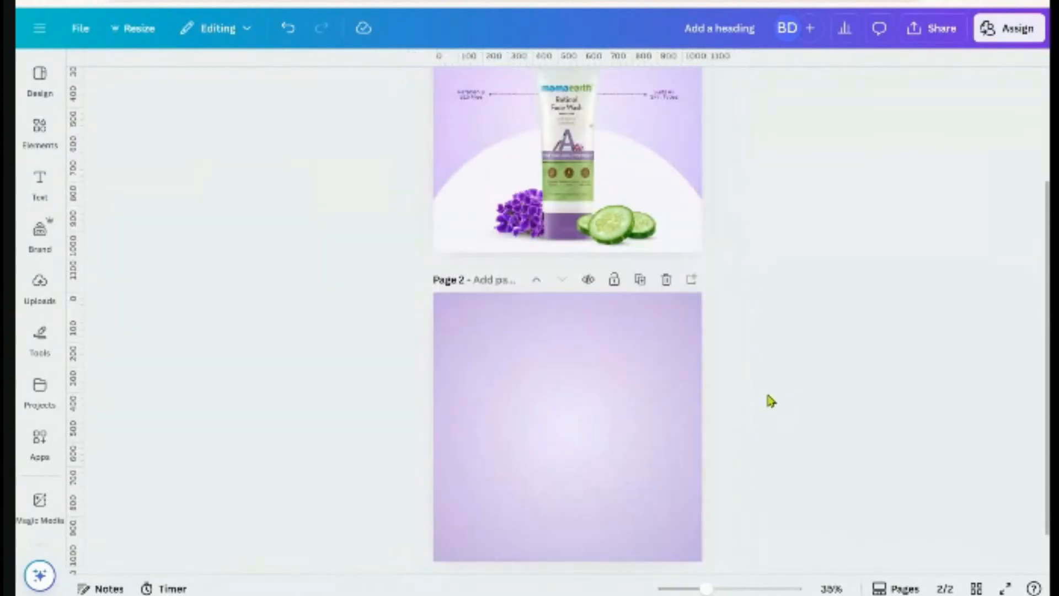
Delete the blank Page 2, duplicate the Face Wash page, and remove the thin element beneath the tube
{"action": "scroll", "coordinate": [768, 397], "scroll_direction": "up", "scroll_amount": 3}
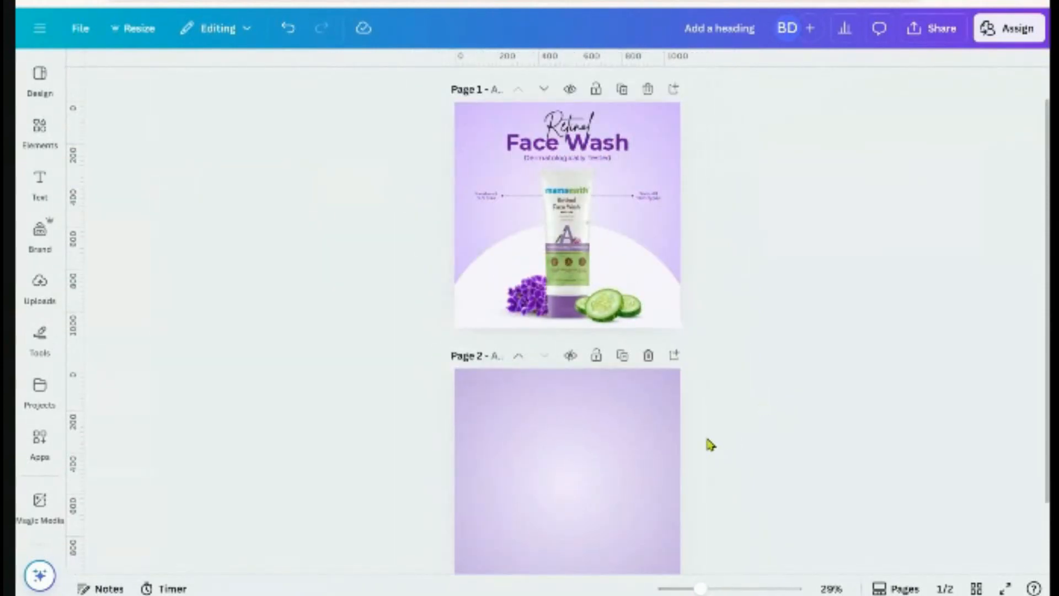
{"action": "left_click", "coordinate": [646, 356]}
{"action": "scroll", "coordinate": [753, 380], "scroll_direction": "up", "scroll_amount": 4}
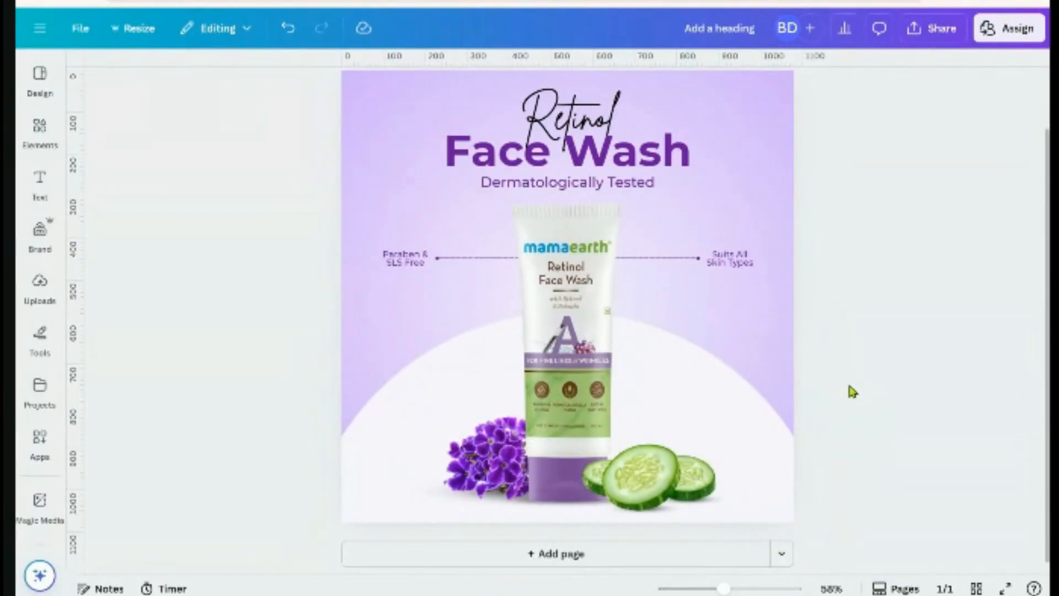
{"action": "scroll", "coordinate": [845, 378], "scroll_direction": "down", "scroll_amount": 2}
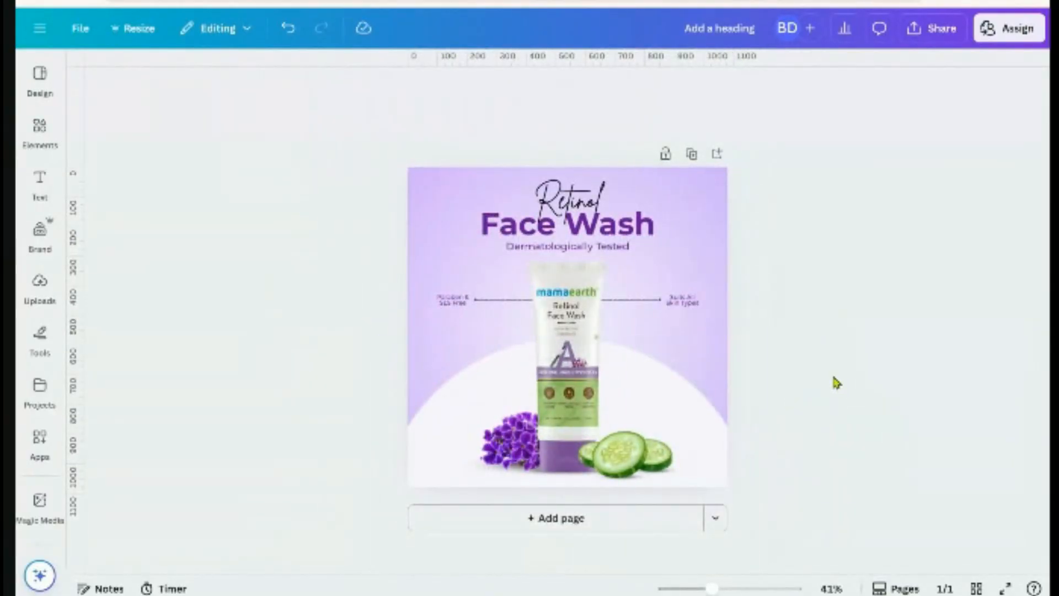
{"action": "left_click", "coordinate": [691, 154]}
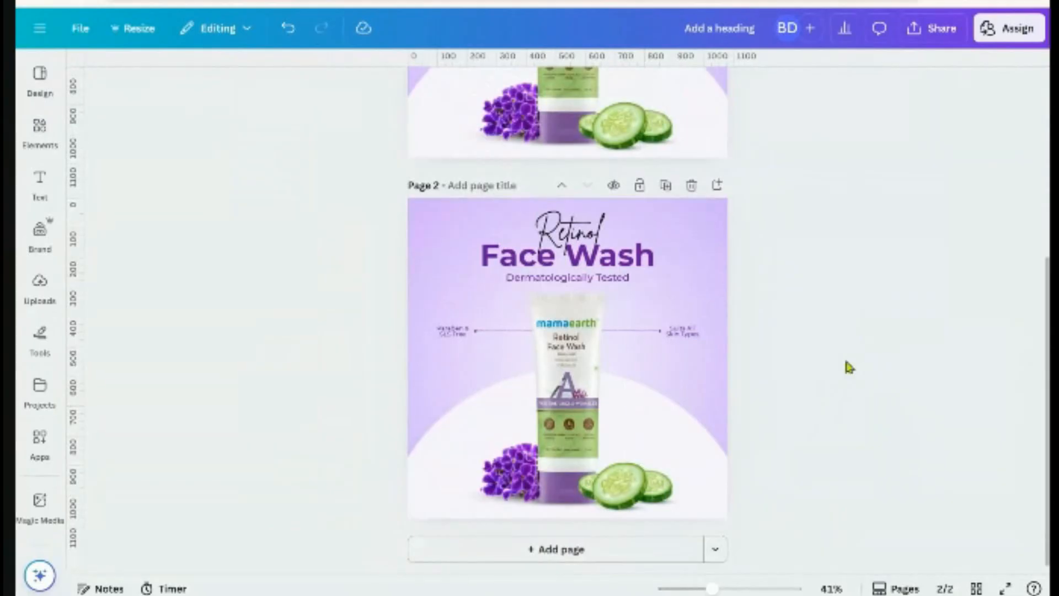
{"action": "left_click", "coordinate": [463, 499]}
{"action": "left_click", "coordinate": [554, 453]}
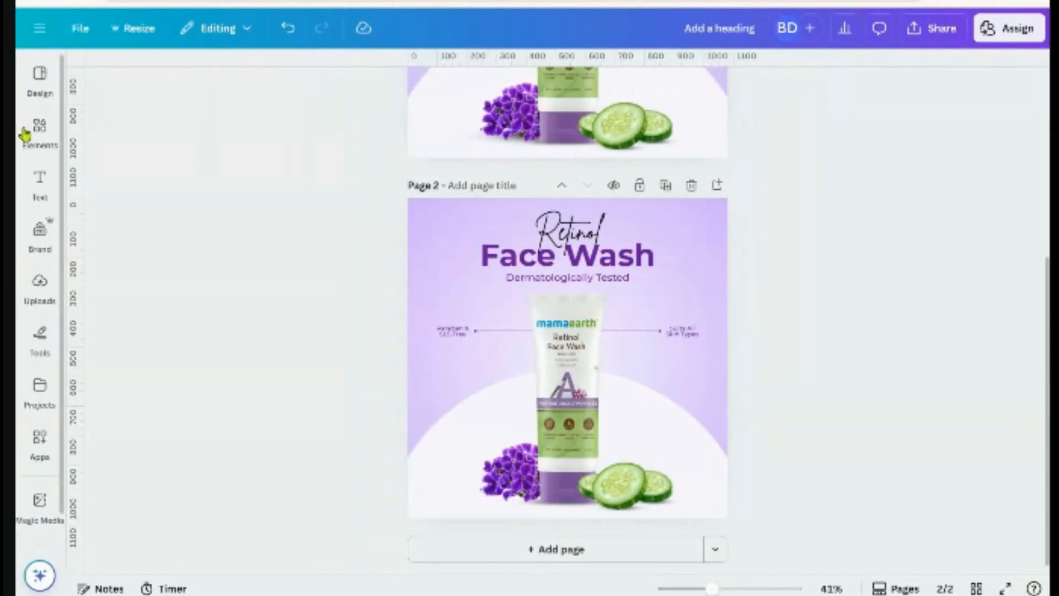
Search Elements for 'drop shad' and add the first shadow graphic to Page 2
{"action": "left_click", "coordinate": [38, 130]}
{"action": "left_click", "coordinate": [88, 77]}
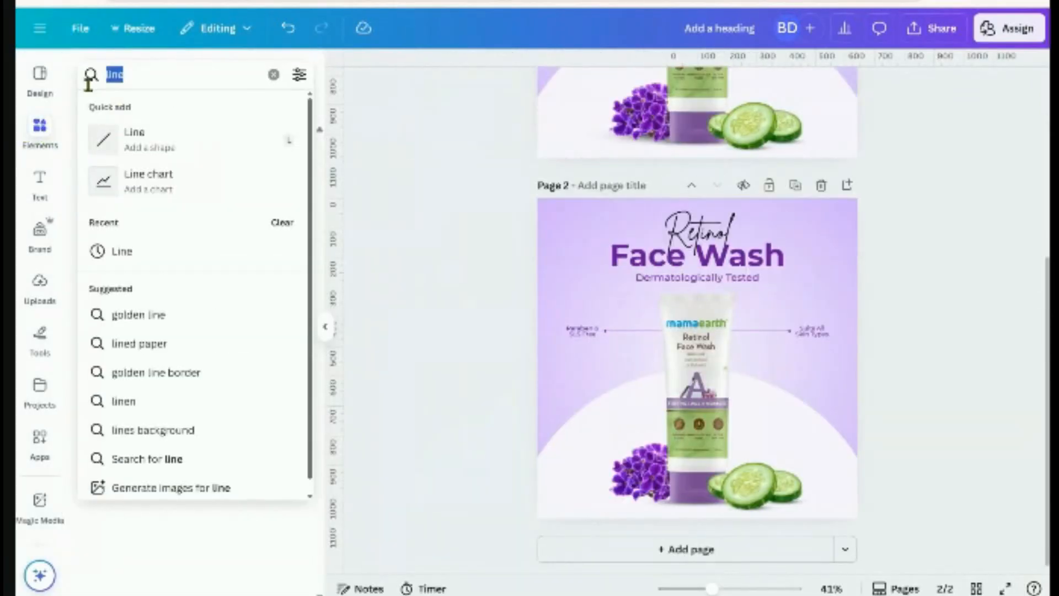
{"action": "type", "text": "drop sha"}
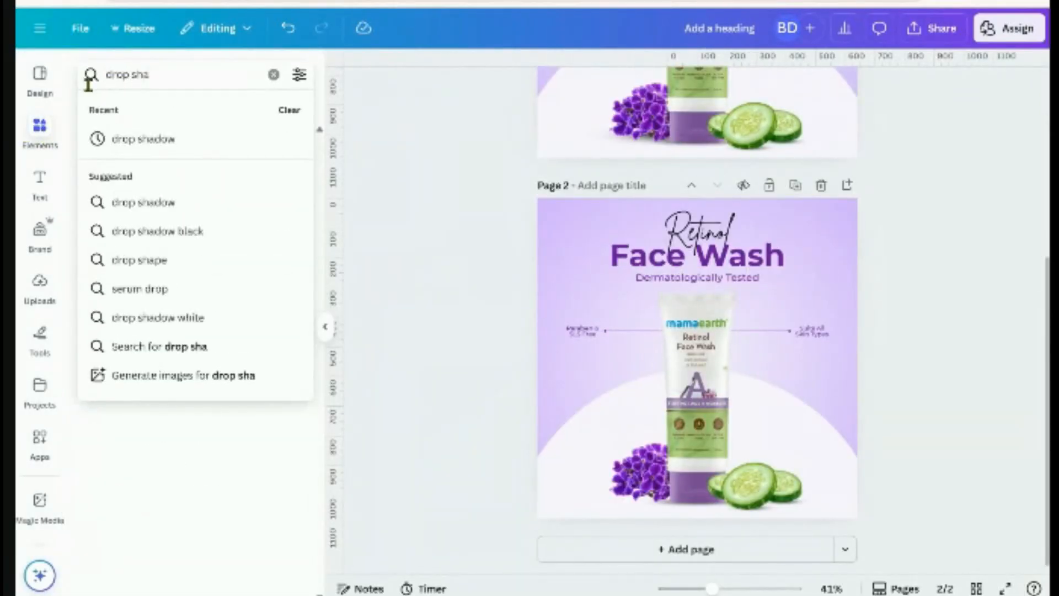
{"action": "type", "text": "dow"}
{"action": "key", "text": "Return"}
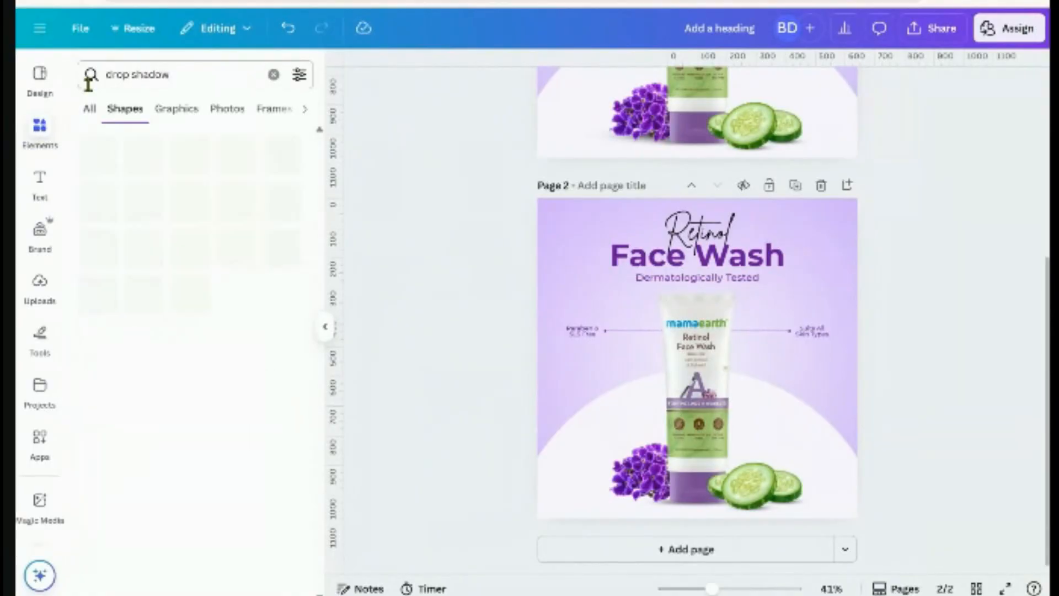
{"action": "left_click", "coordinate": [89, 110]}
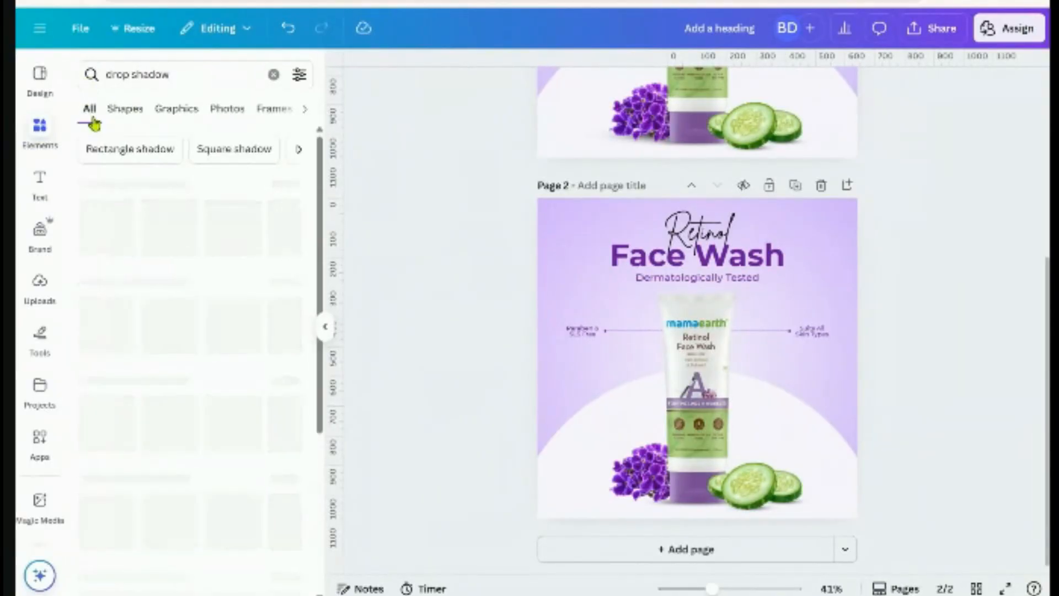
{"action": "left_click", "coordinate": [180, 109]}
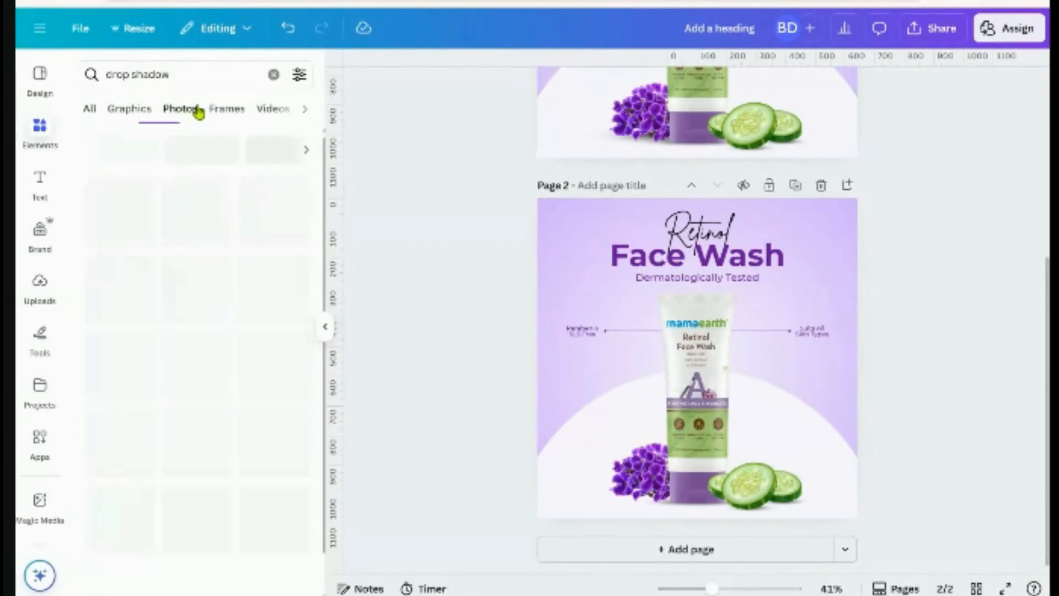
{"action": "left_click", "coordinate": [130, 110]}
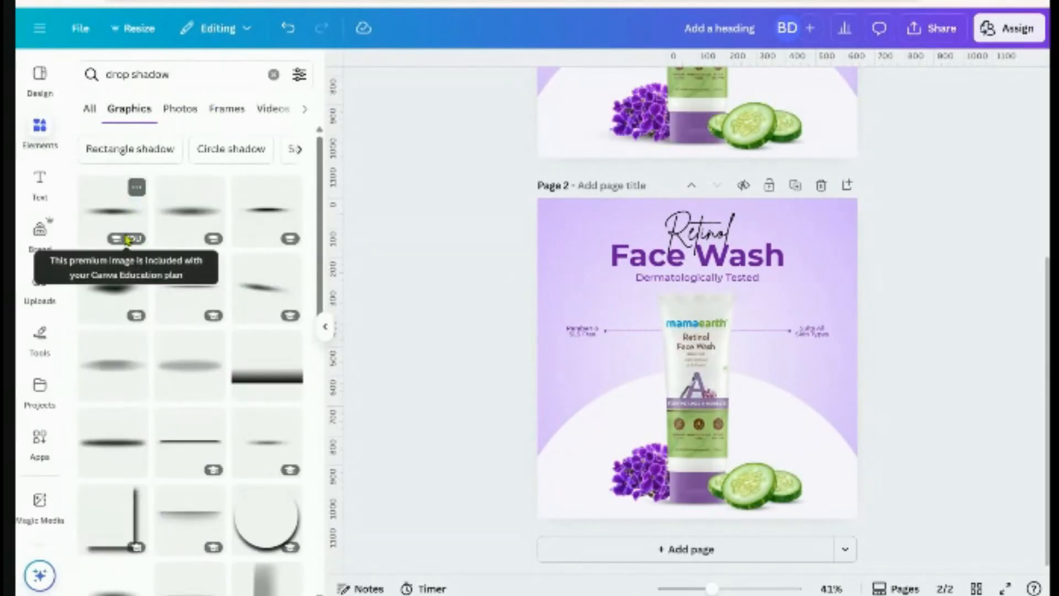
{"action": "left_click", "coordinate": [124, 233]}
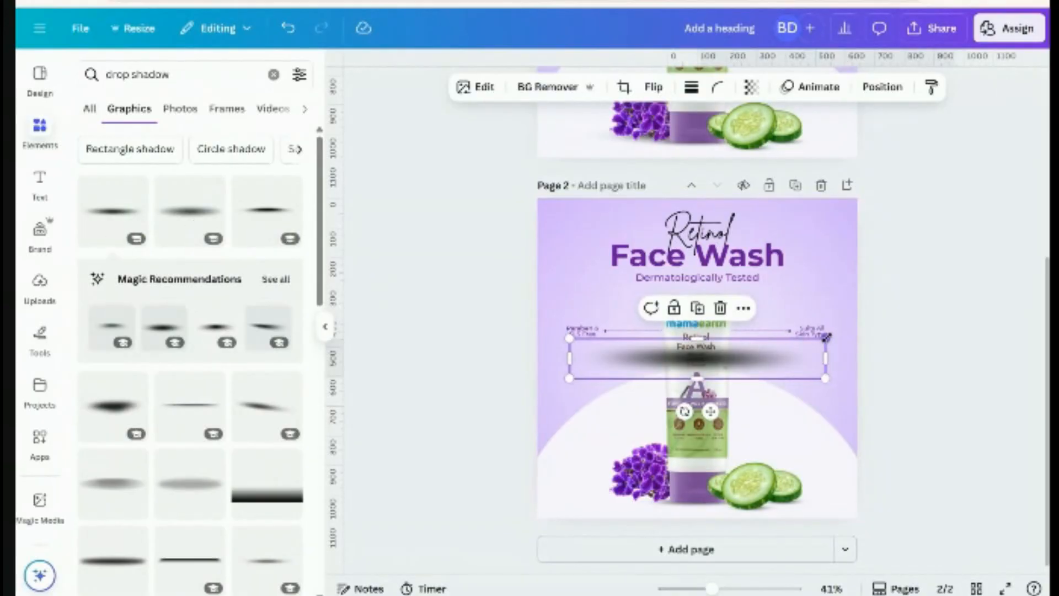
Resize the shadow graphic and move it down beneath the tube's base
{"action": "left_click_drag", "start_coordinate": [826, 337], "coordinate": [704, 496]}
{"action": "mouse_move", "coordinate": [568, 513]}
{"action": "left_mouse_down"}
{"action": "mouse_move", "coordinate": [533, 521]}
{"action": "mouse_move", "coordinate": [575, 516]}
{"action": "left_mouse_up"}
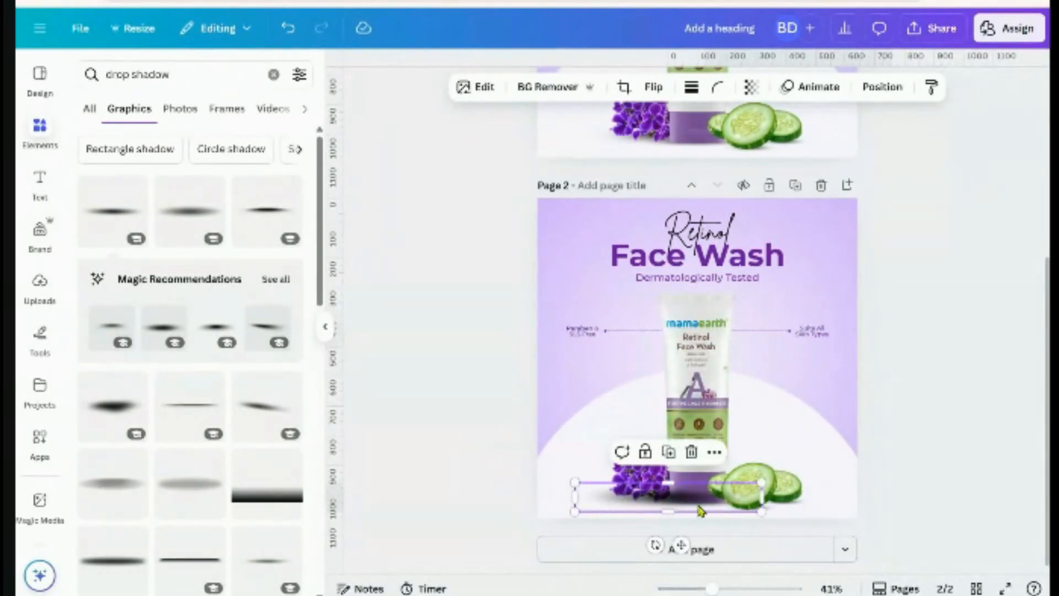
{"action": "left_click_drag", "start_coordinate": [696, 501], "coordinate": [695, 498]}
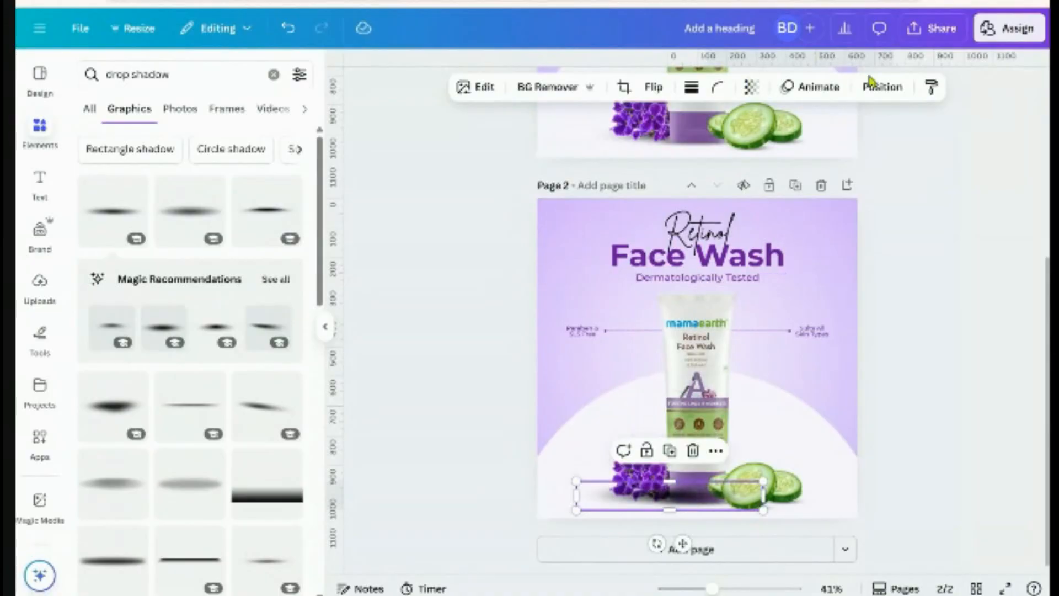
{"action": "left_click", "coordinate": [882, 87]}
In the Layers list, move the shadow layer below the tube layer
{"action": "left_click", "coordinate": [256, 105]}
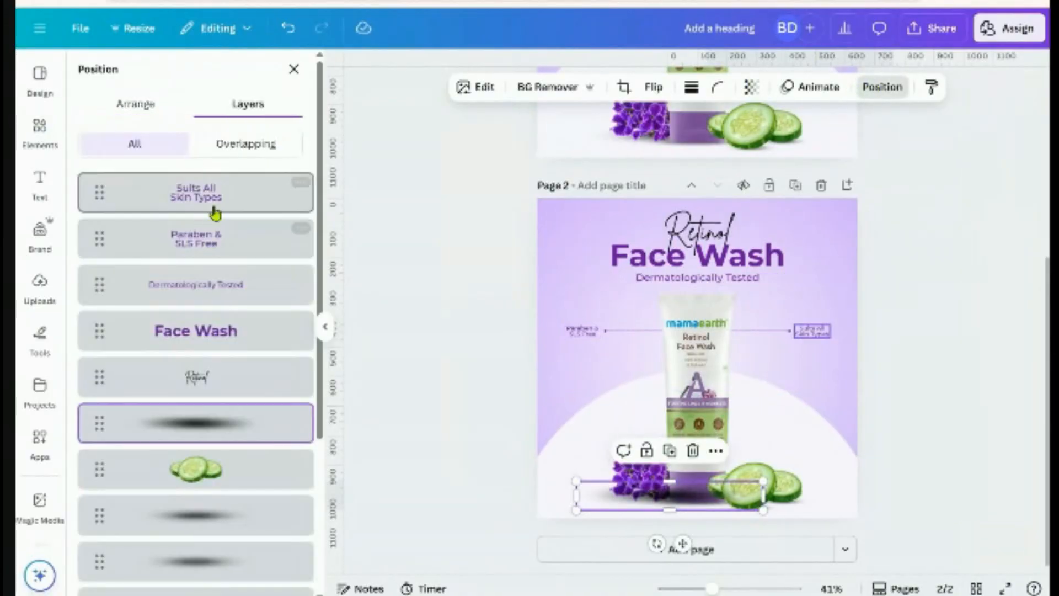
{"action": "scroll", "coordinate": [189, 394], "scroll_direction": "down", "scroll_amount": 3}
{"action": "left_click_drag", "start_coordinate": [204, 284], "coordinate": [201, 500]}
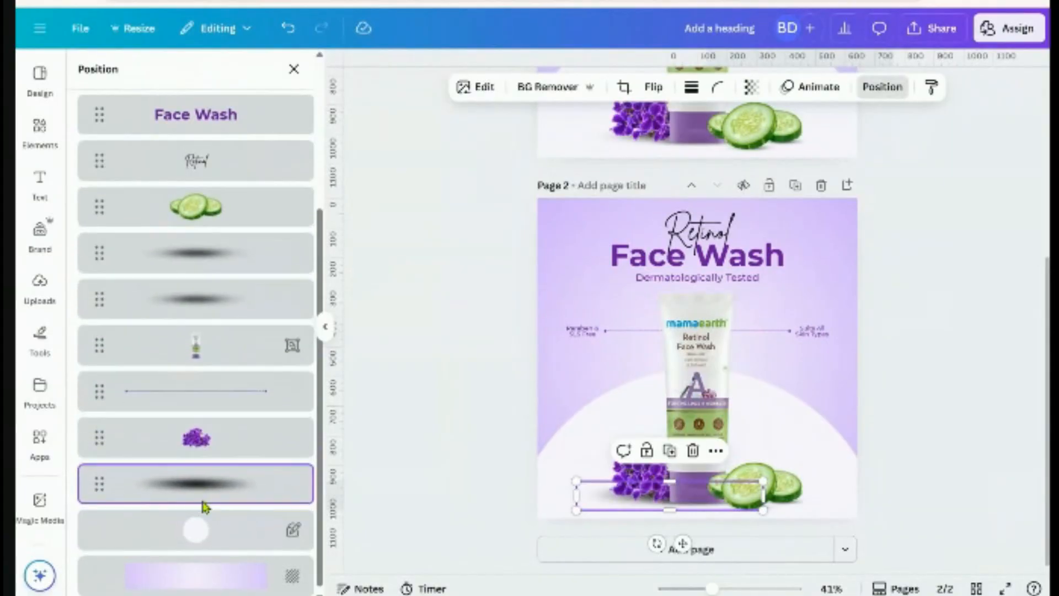
{"action": "scroll", "coordinate": [713, 547], "scroll_direction": "up", "scroll_amount": 2}
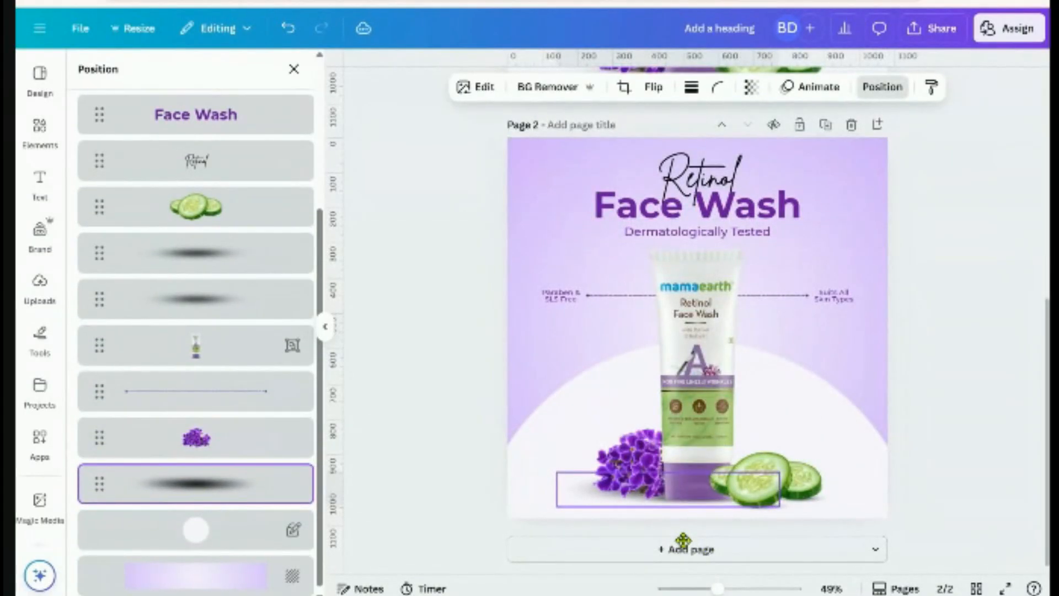
Narrow the shadow to about 615 by 95 under the tube's base
{"action": "left_click_drag", "start_coordinate": [554, 472], "coordinate": [561, 473]}
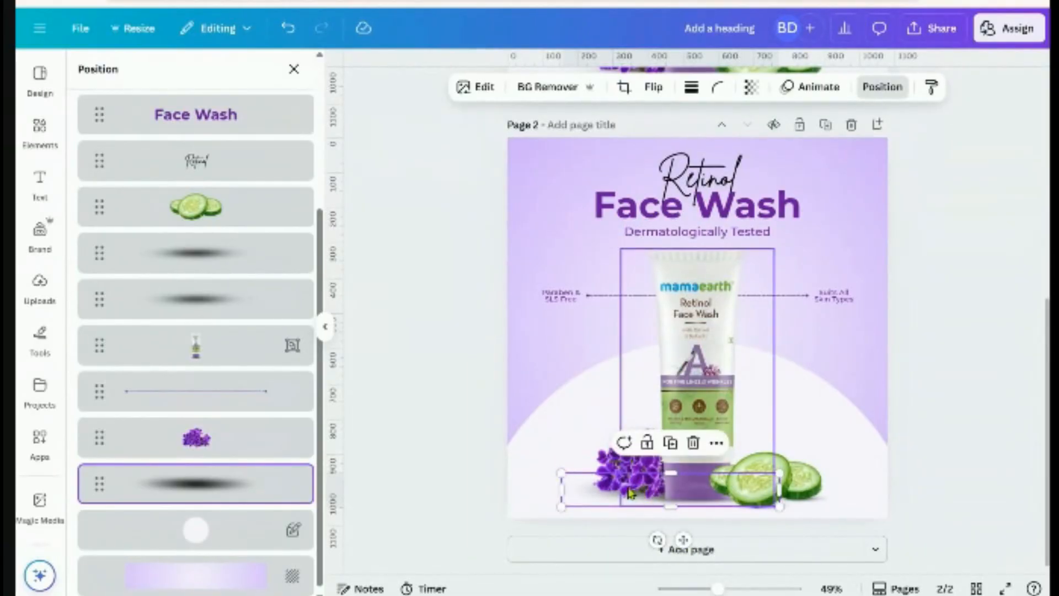
{"action": "left_click", "coordinate": [944, 469]}
{"action": "scroll", "coordinate": [944, 469], "scroll_direction": "down", "scroll_amount": 1}
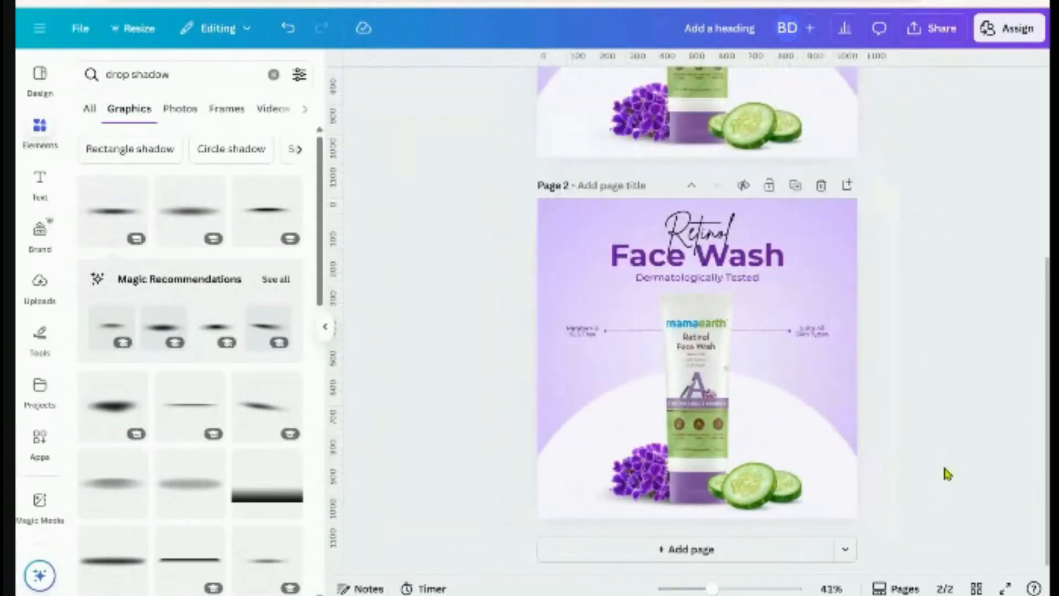
Set the shadow under the tube to 90 transparency
{"action": "left_click", "coordinate": [588, 492]}
{"action": "left_click", "coordinate": [750, 87]}
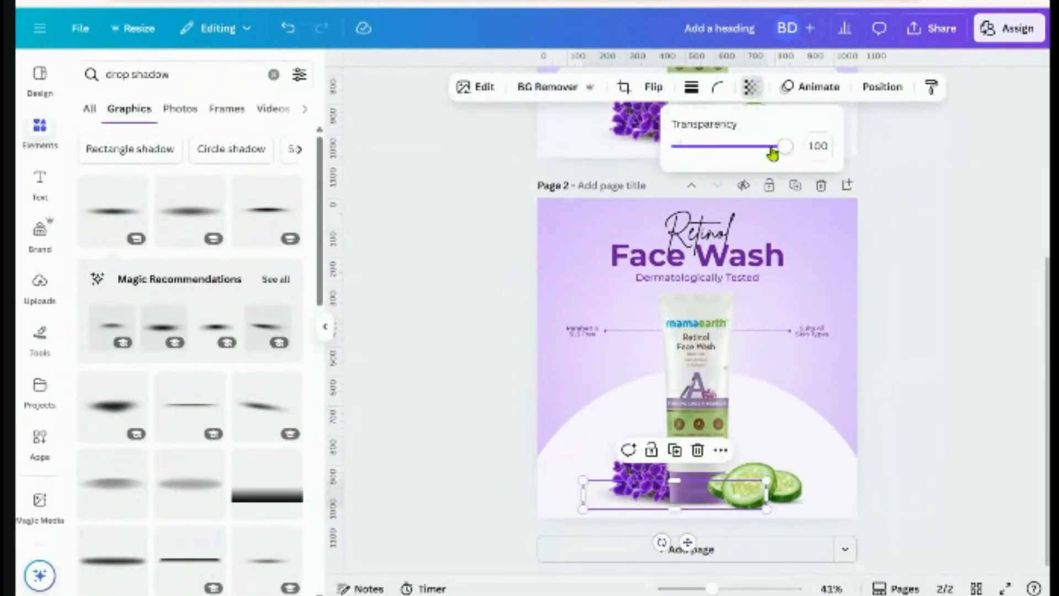
{"action": "left_click_drag", "start_coordinate": [771, 147], "coordinate": [778, 156]}
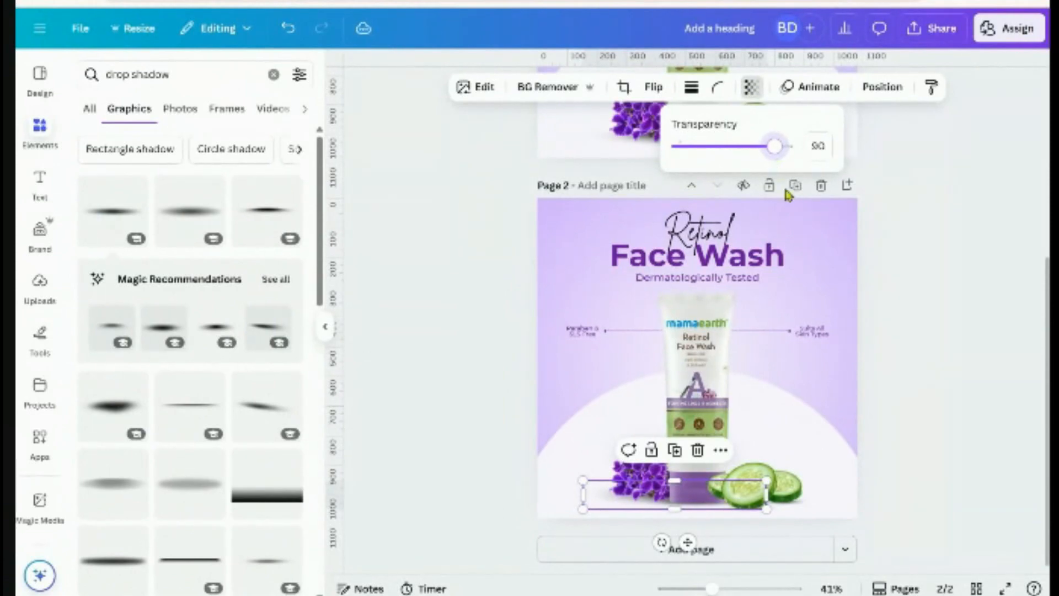
{"action": "left_click", "coordinate": [941, 331]}
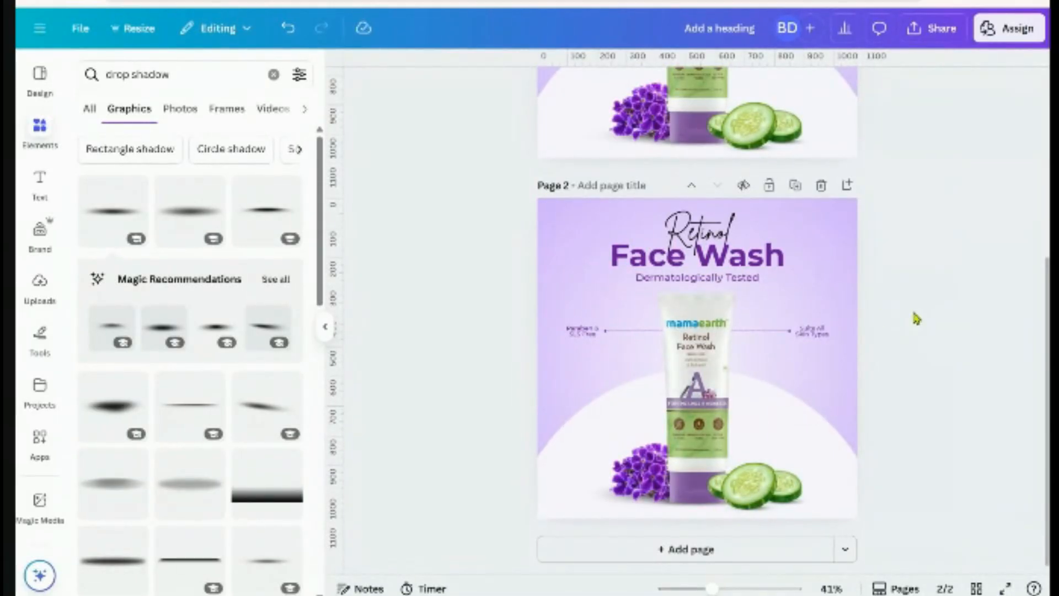
{"action": "scroll", "coordinate": [917, 318], "scroll_direction": "up", "scroll_amount": 5}
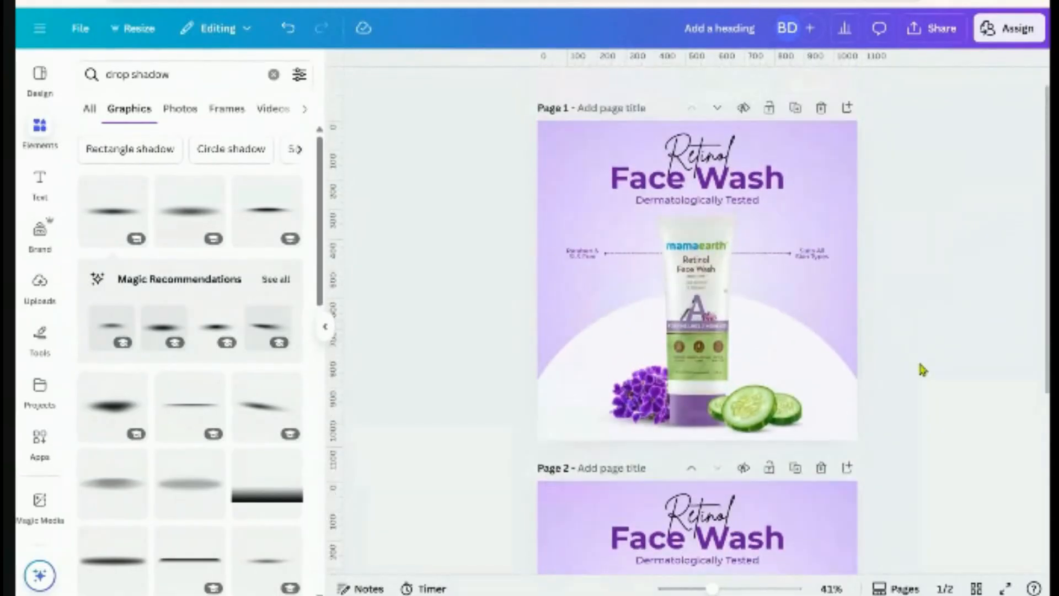